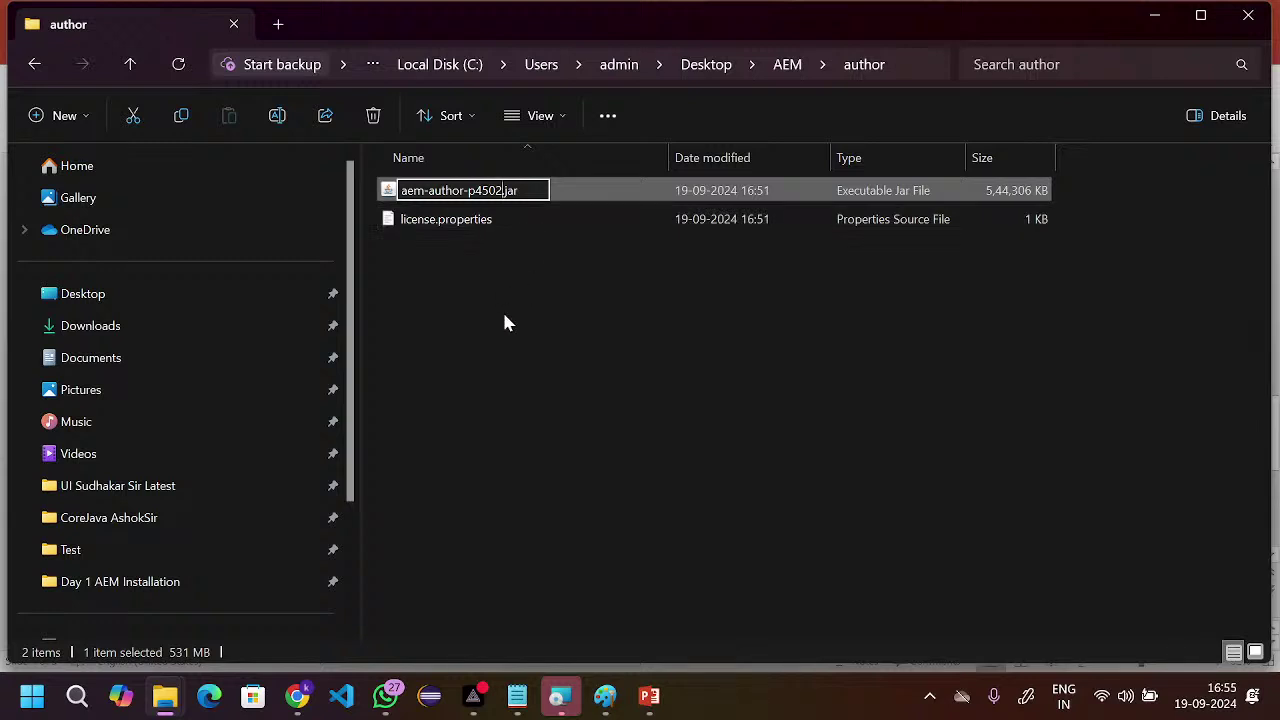
# - Confirm the aem-author-p4502.jar name, launch it to start Quickstart on port 4502, and return to the author folder
pyautogui.click(494, 318)
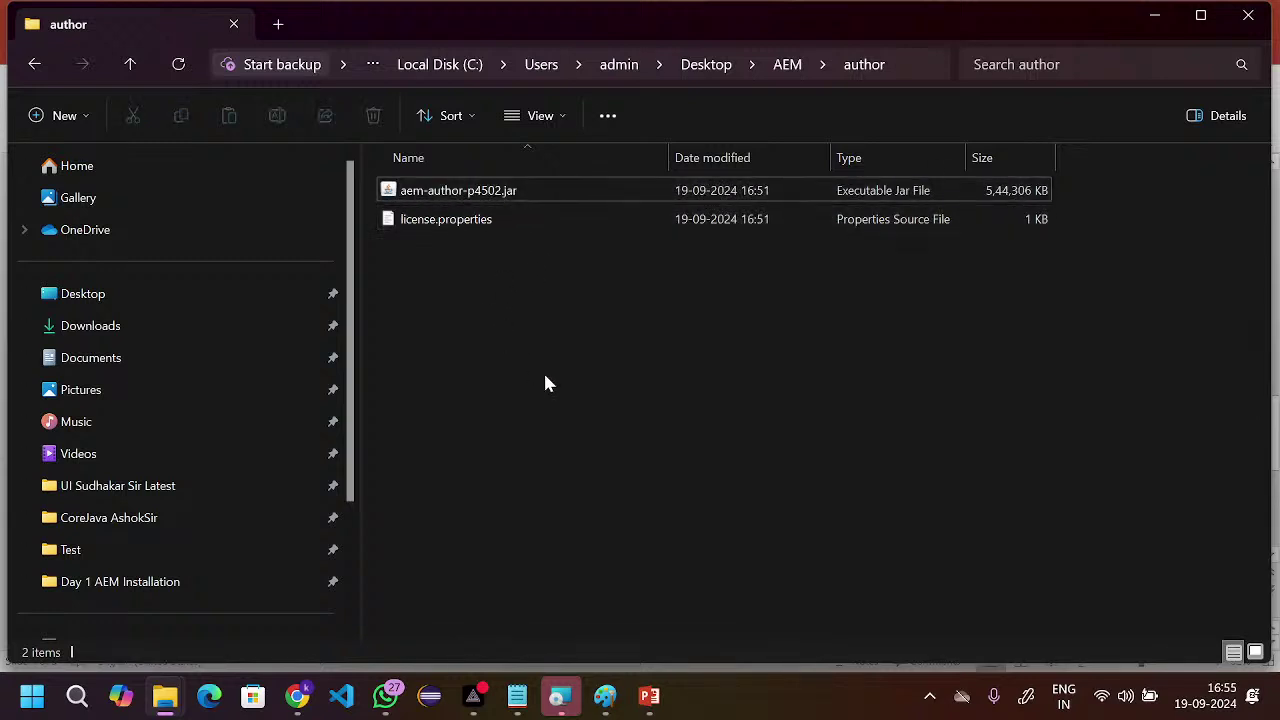
pyautogui.doubleClick(465, 199)
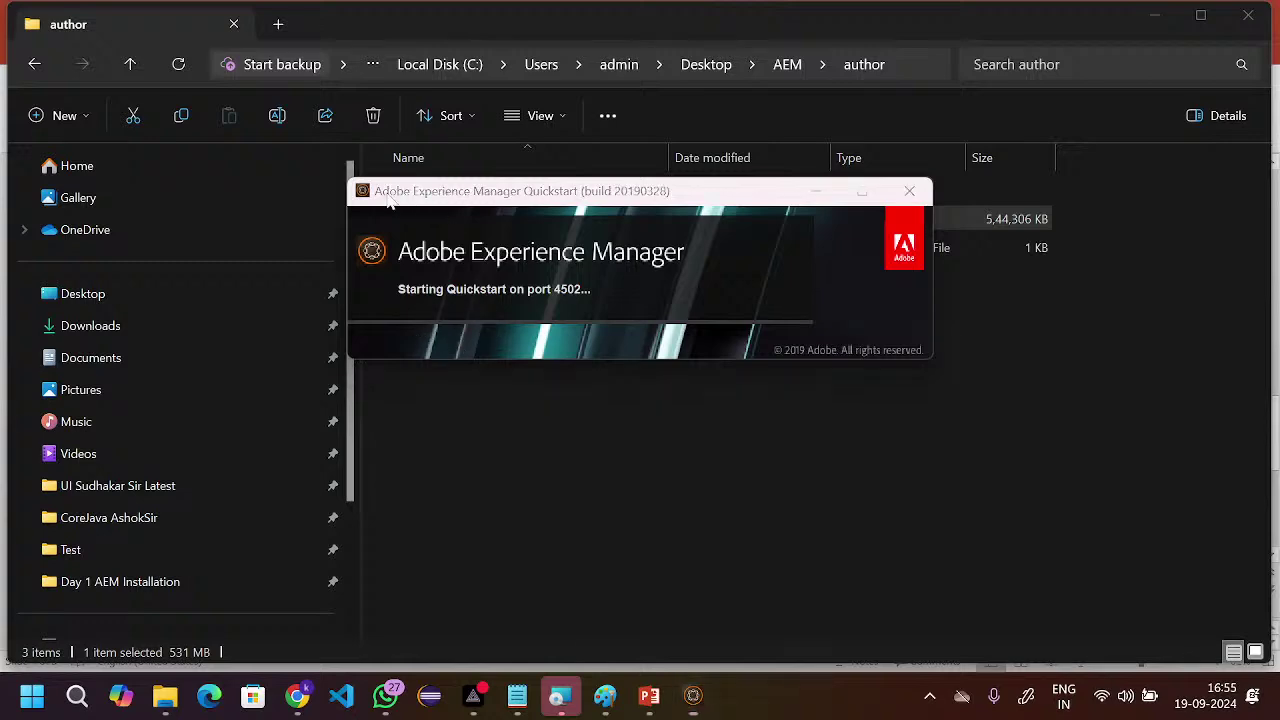
pyautogui.press('super+Tab')
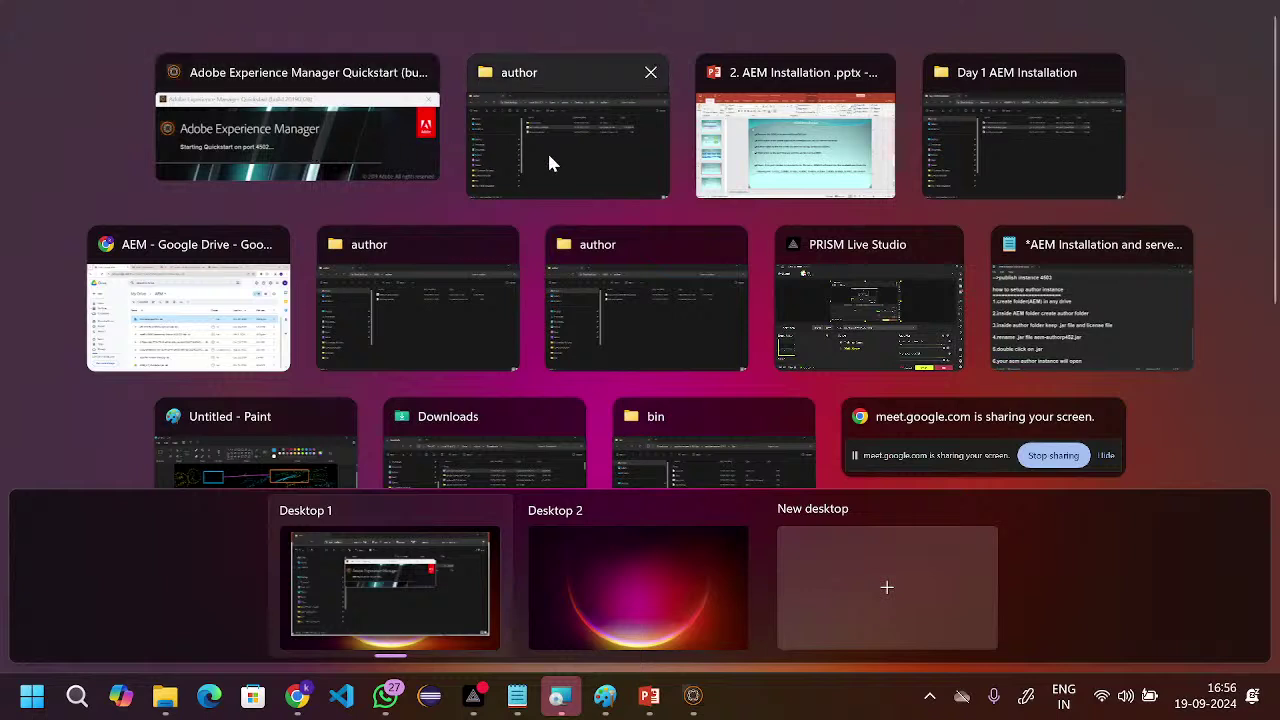
pyautogui.click(379, 141)
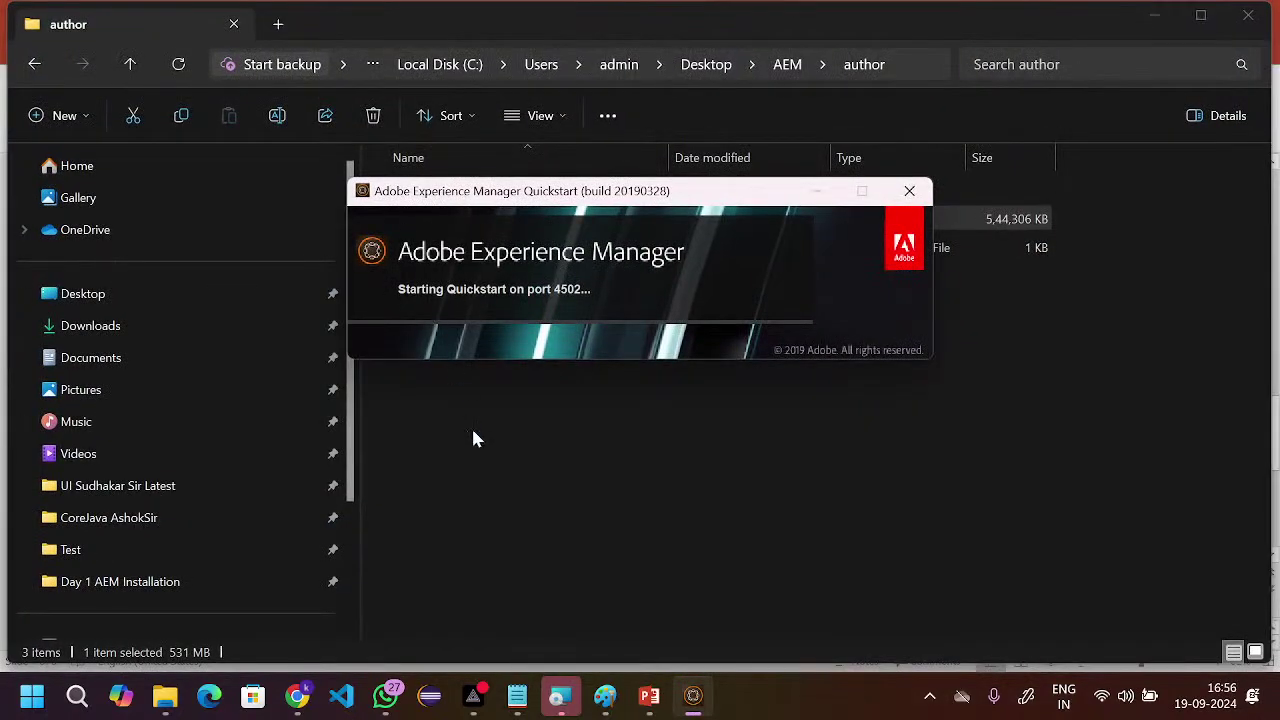
# - Below the author steps in Notepad, add the heading 'how to setup publish instance' underlined with equals signs
pyautogui.moveTo(517, 696)
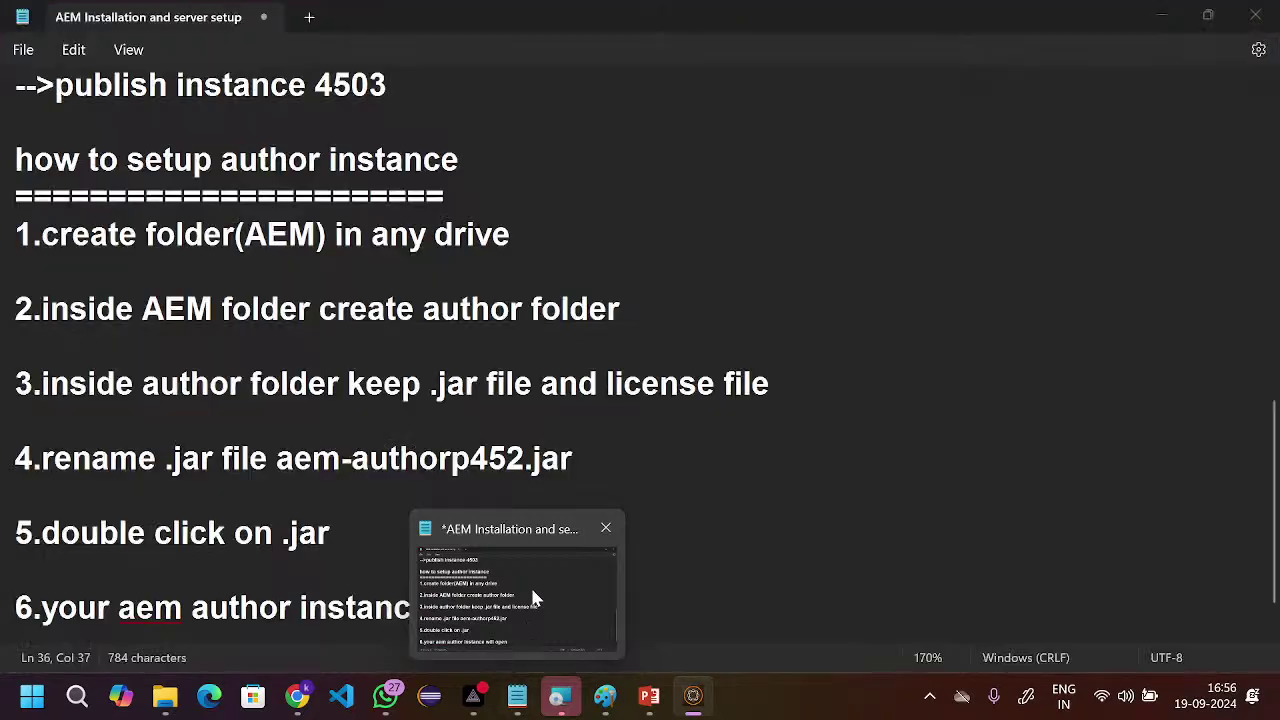
pyautogui.click(533, 598)
pyautogui.scroll(-2, 533, 598)
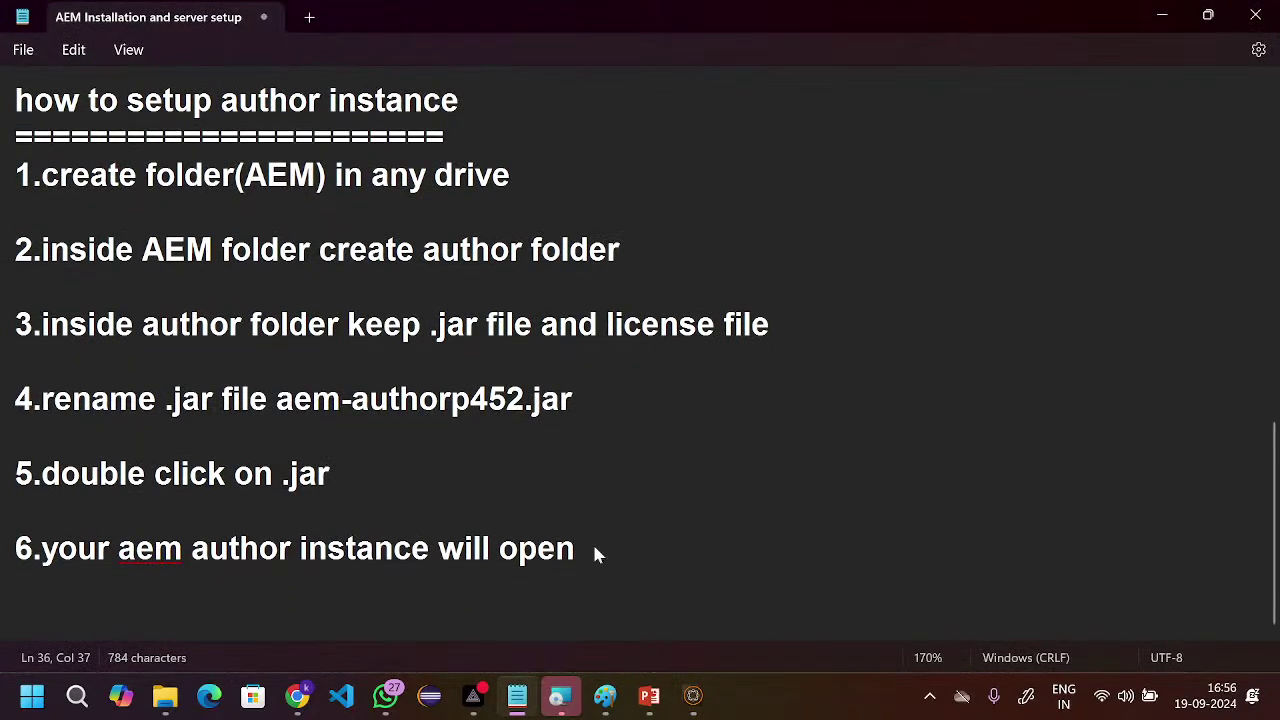
pyautogui.press('Return')
pyautogui.press('Return')
pyautogui.press('Return')
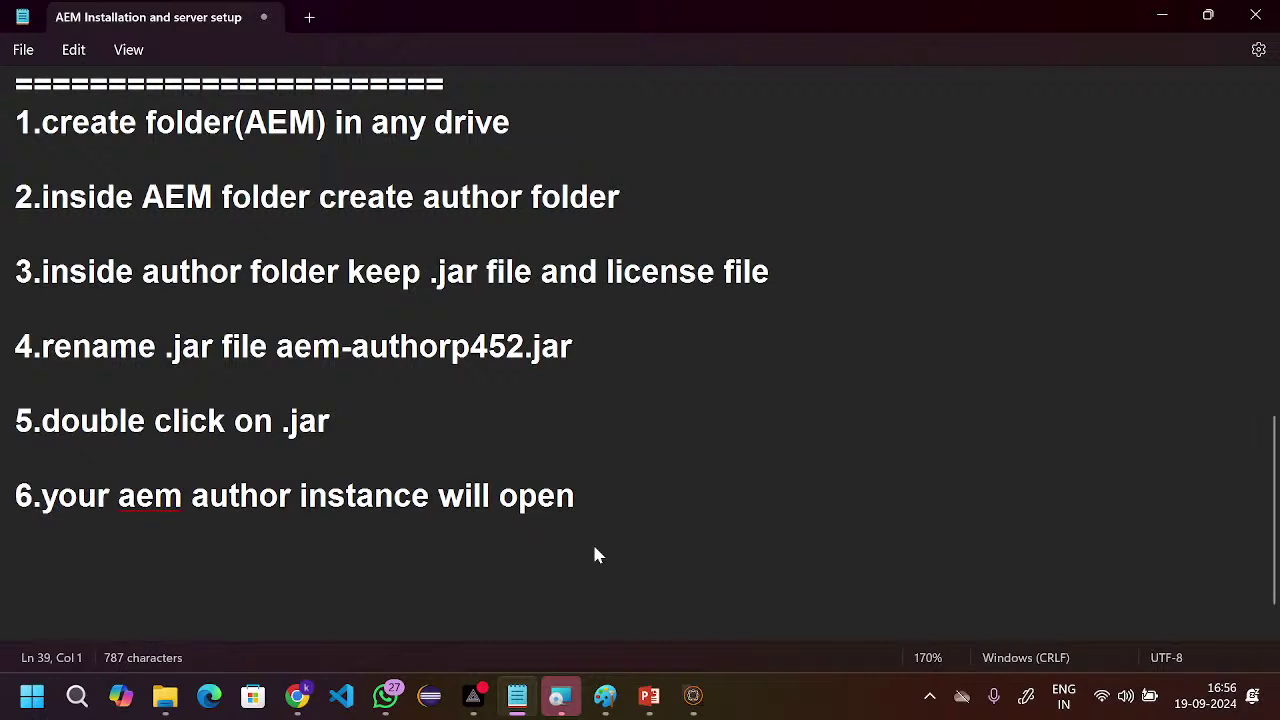
pyautogui.write('how to set')
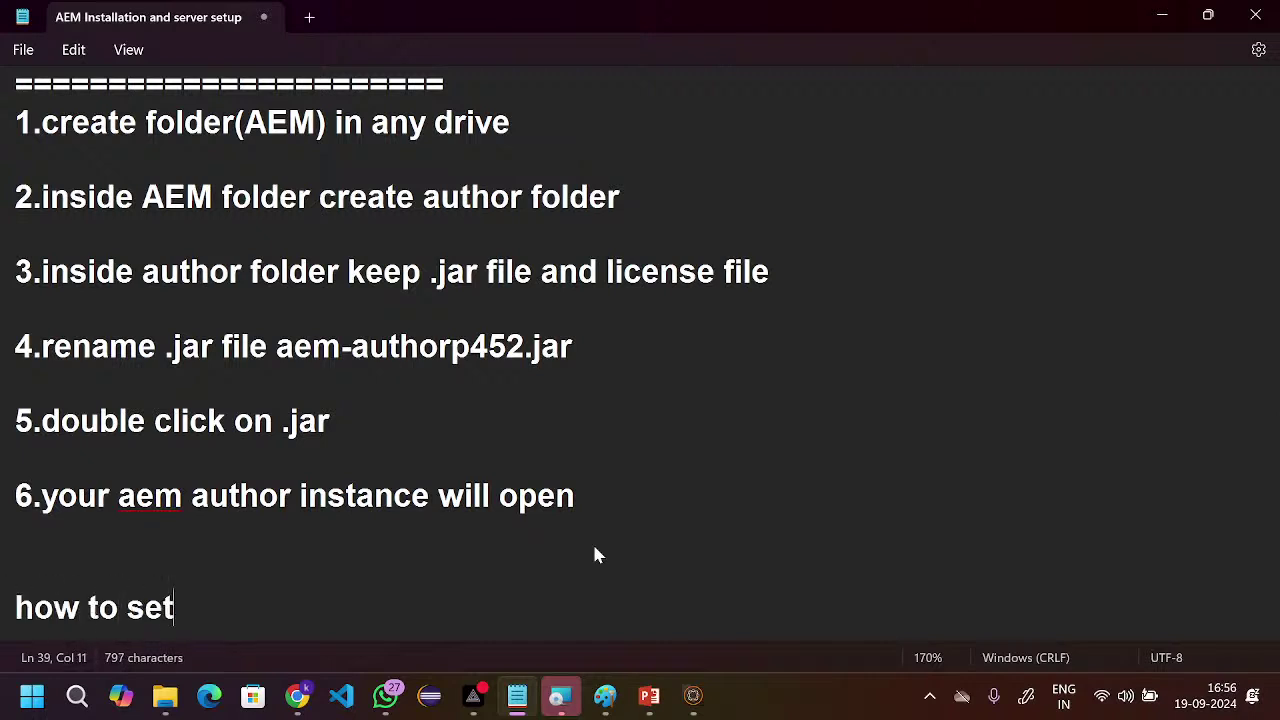
pyautogui.write('up pu')
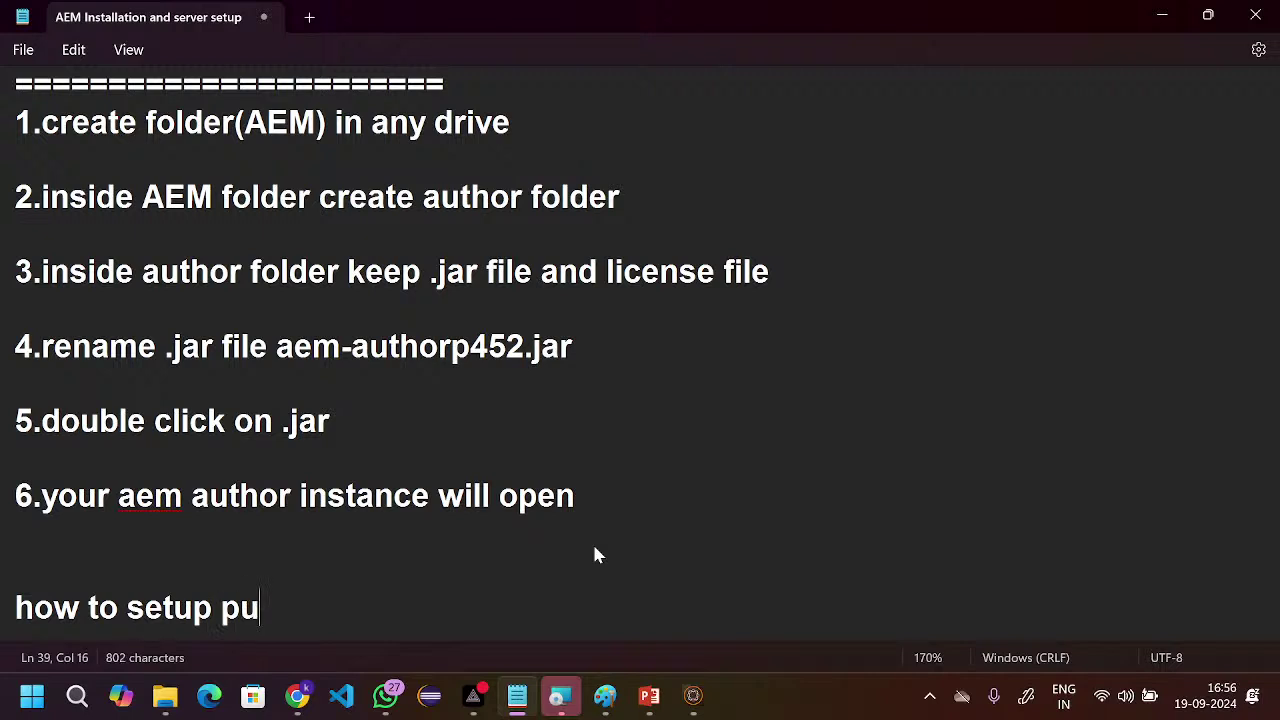
pyautogui.write('blish instance')
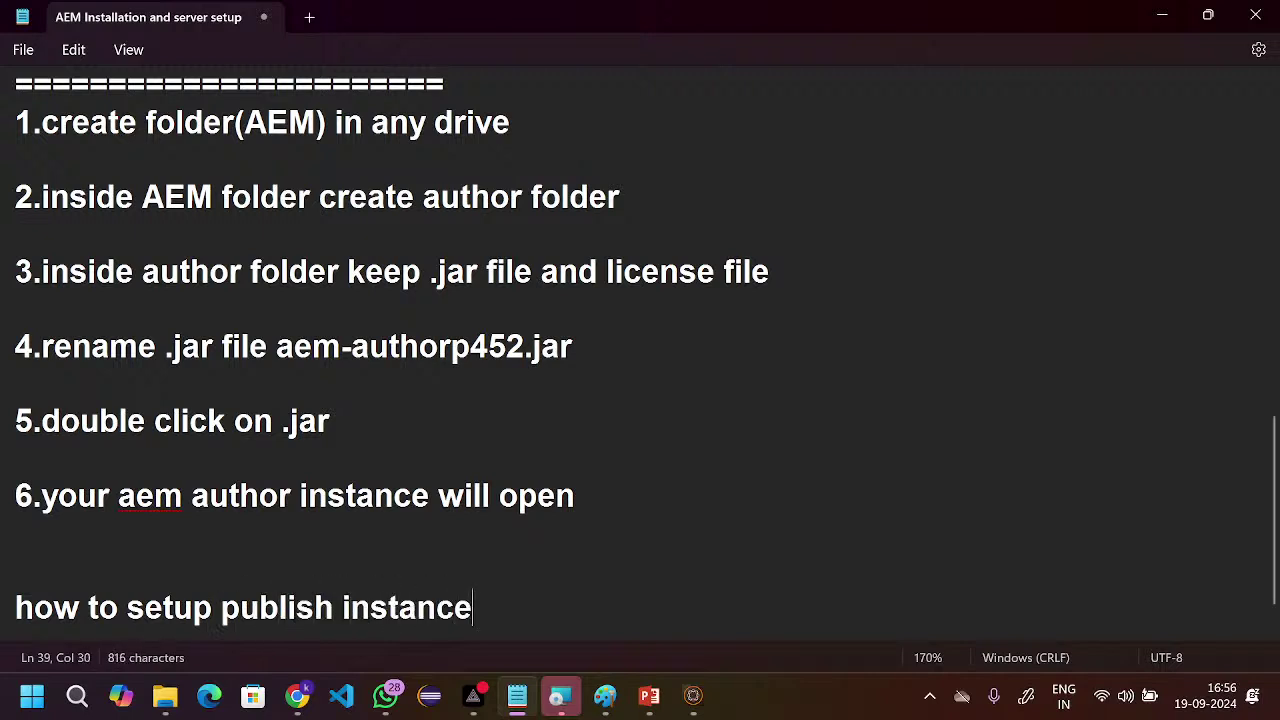
pyautogui.press('Return')
pyautogui.write('=========================')
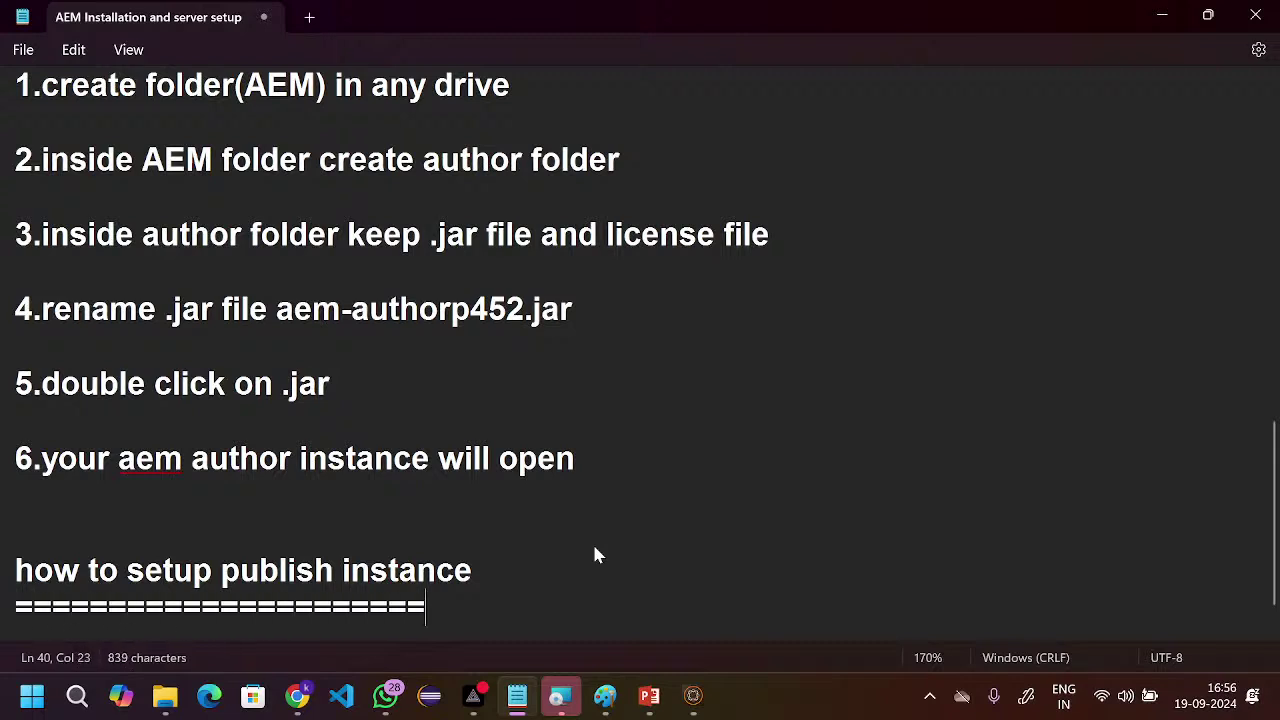
pyautogui.scroll(1, 392, 356)
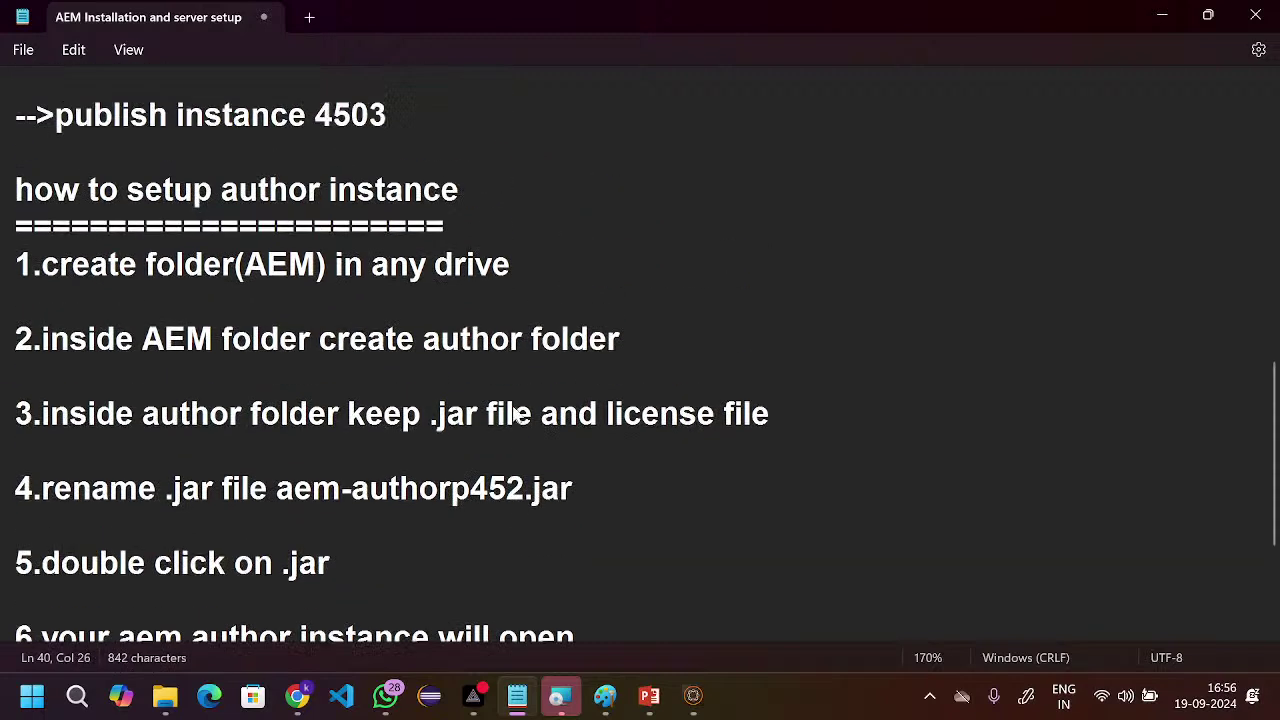
pyautogui.scroll(-3, 330, 364)
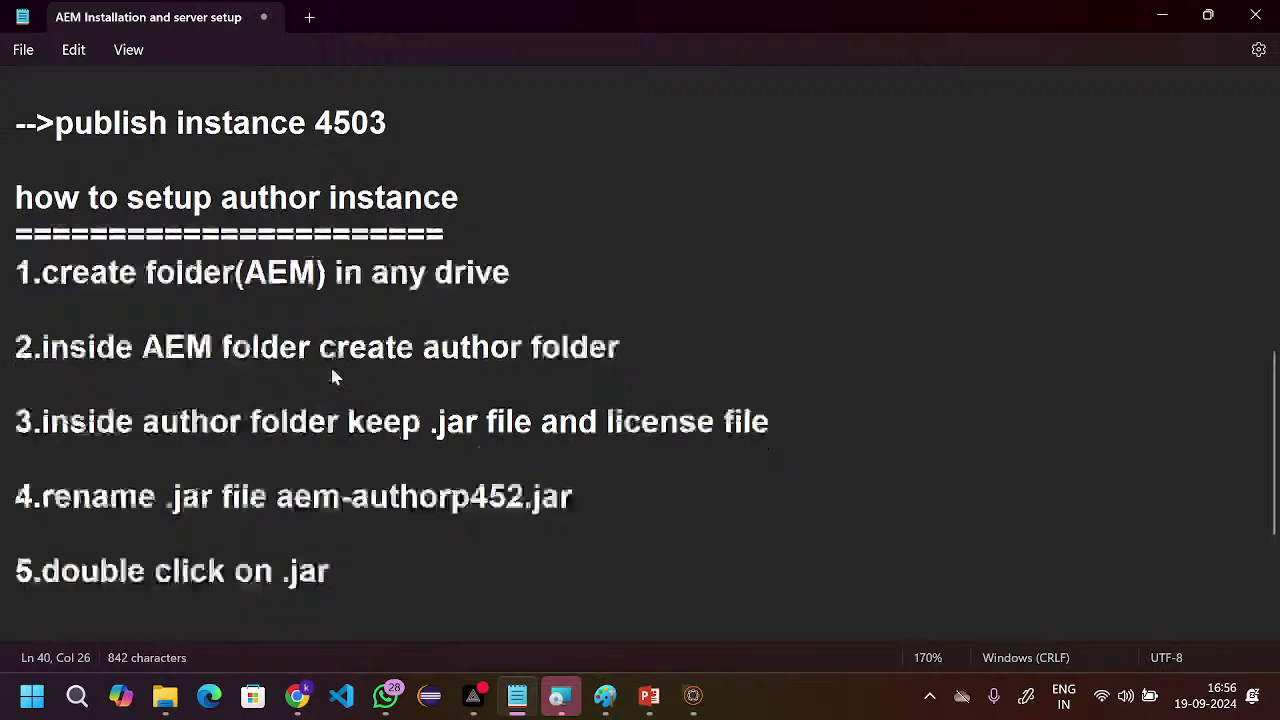
pyautogui.press('Return')
pyautogui.press('Return')
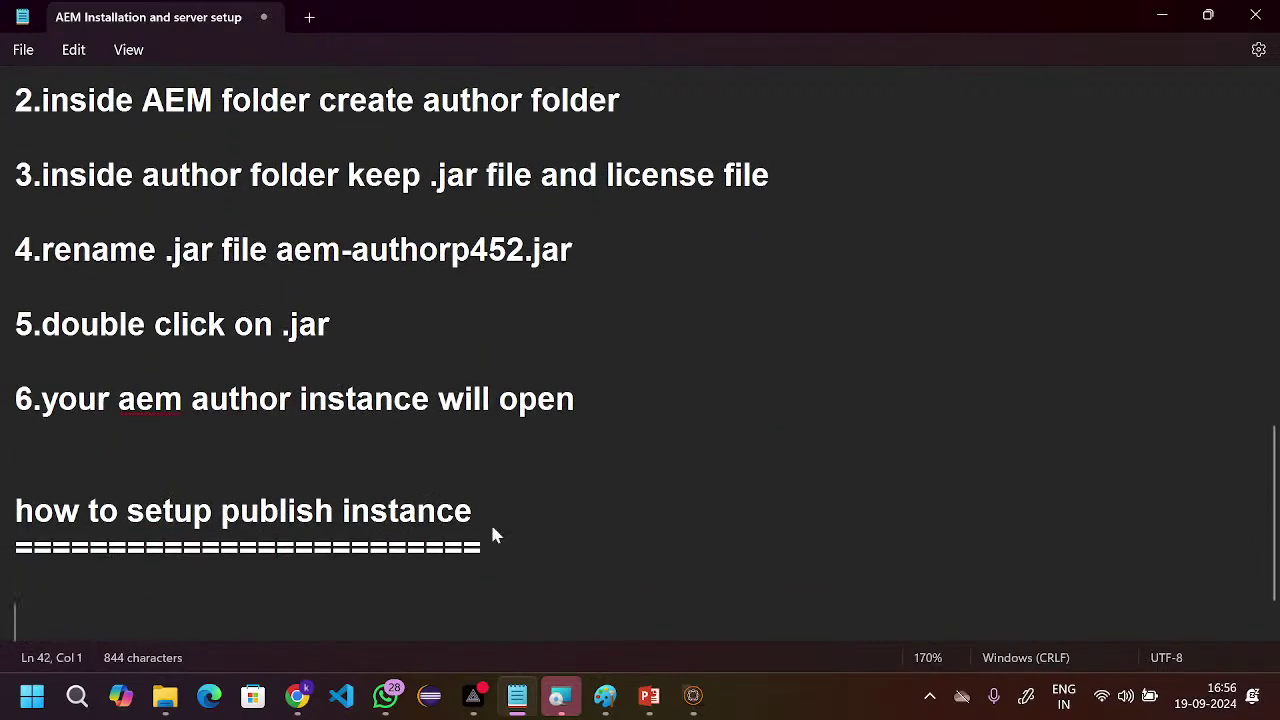
# - Write publish step 1: '1.inside AEM folder create publis folder'
pyautogui.press('Up')
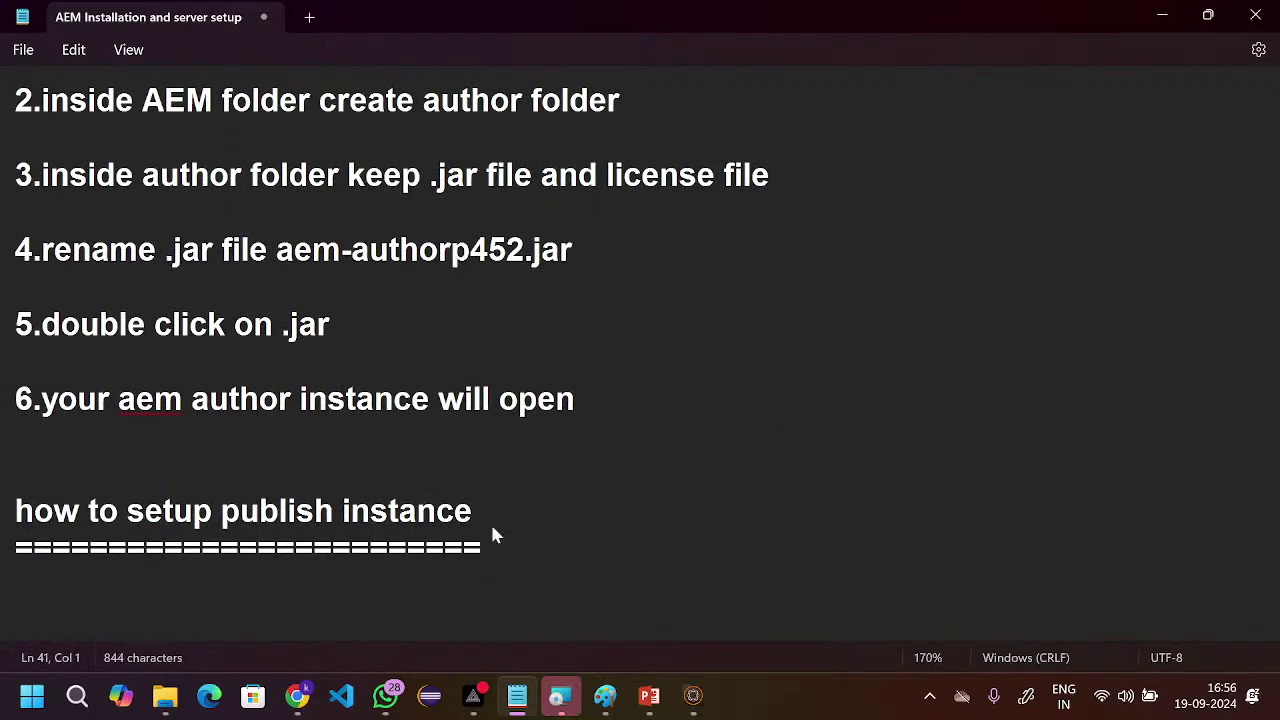
pyautogui.write('1.in')
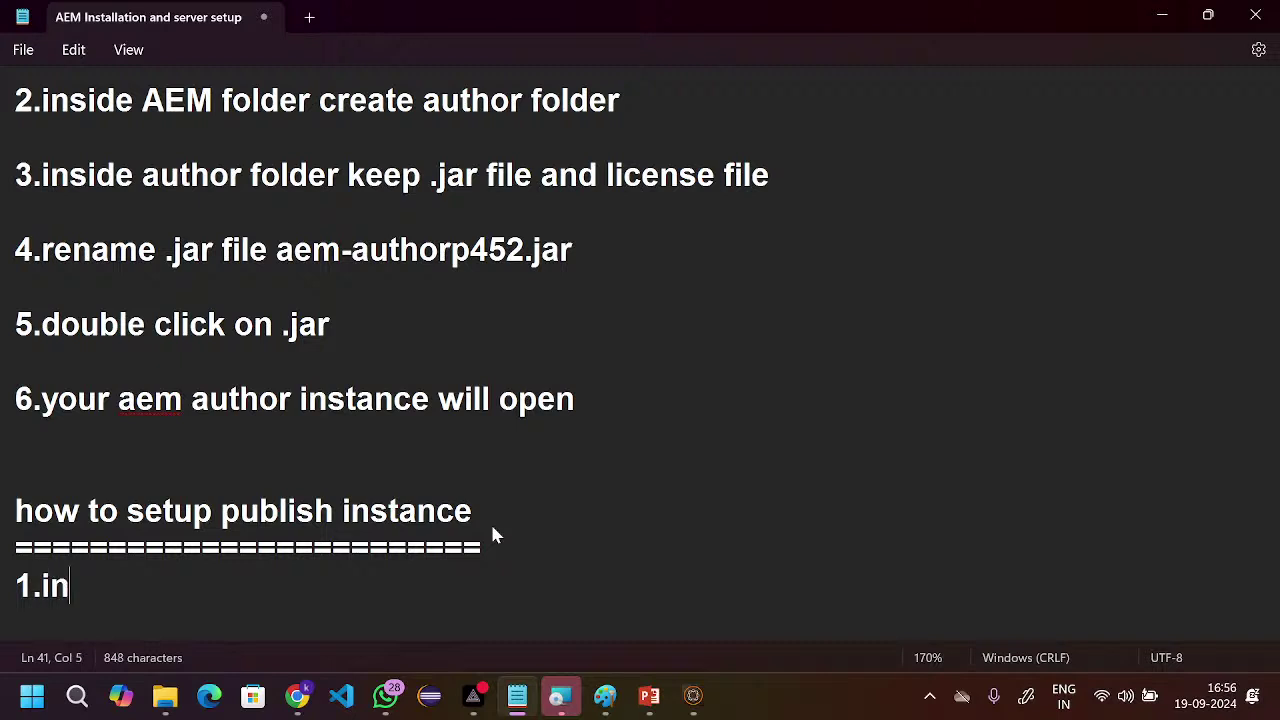
pyautogui.write('st')
pyautogui.press('BackSpace')
pyautogui.write('ide ')
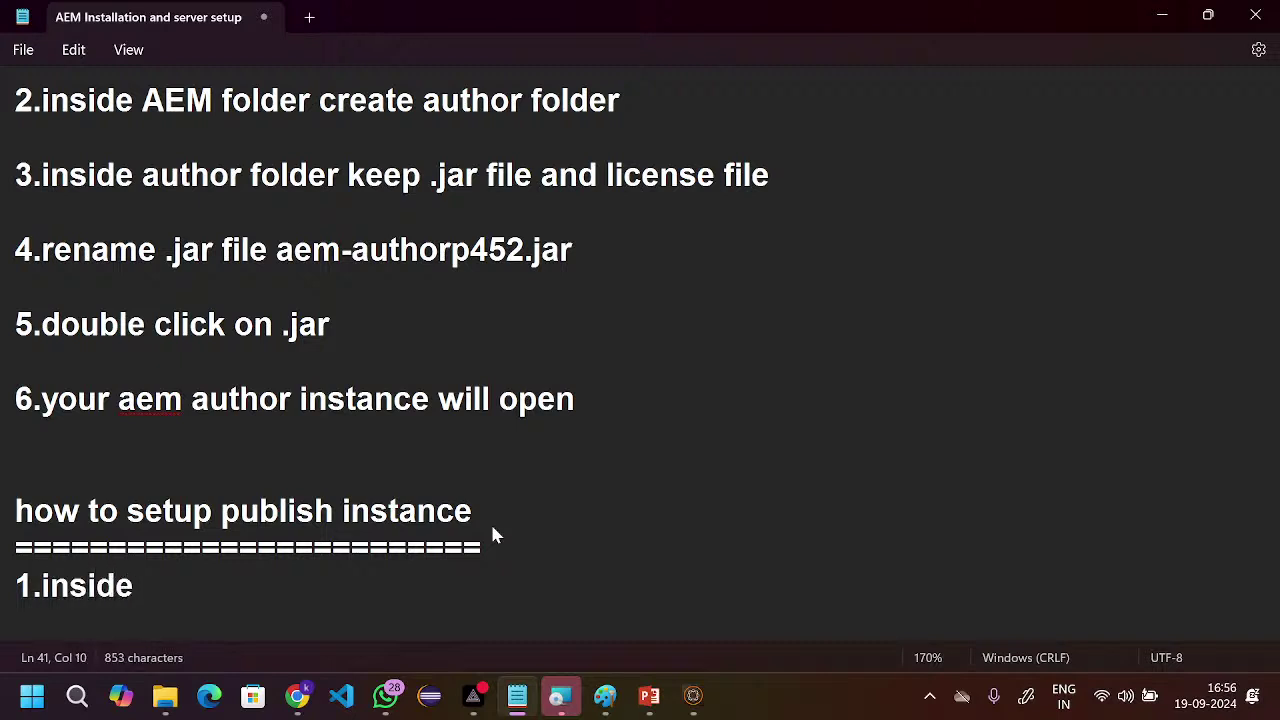
pyautogui.write('ARM')
pyautogui.press('BackSpace')
pyautogui.press('BackSpace')
pyautogui.write('E')
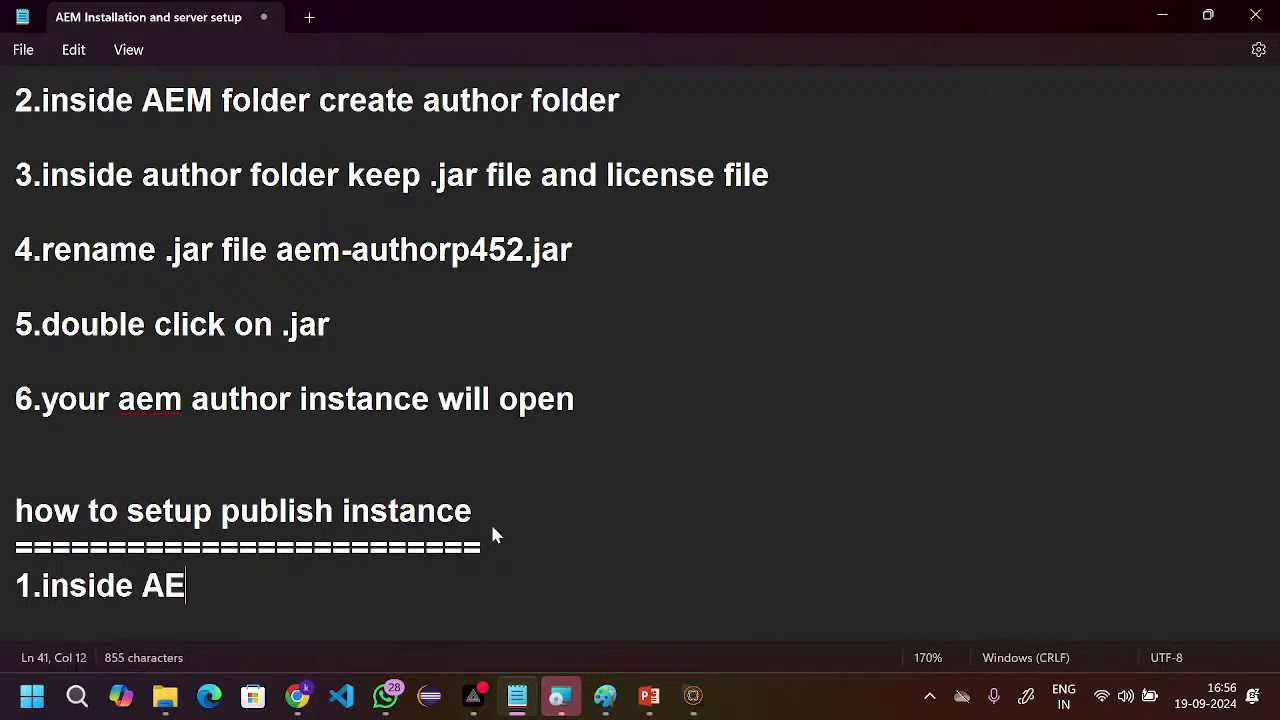
pyautogui.write('M folder')
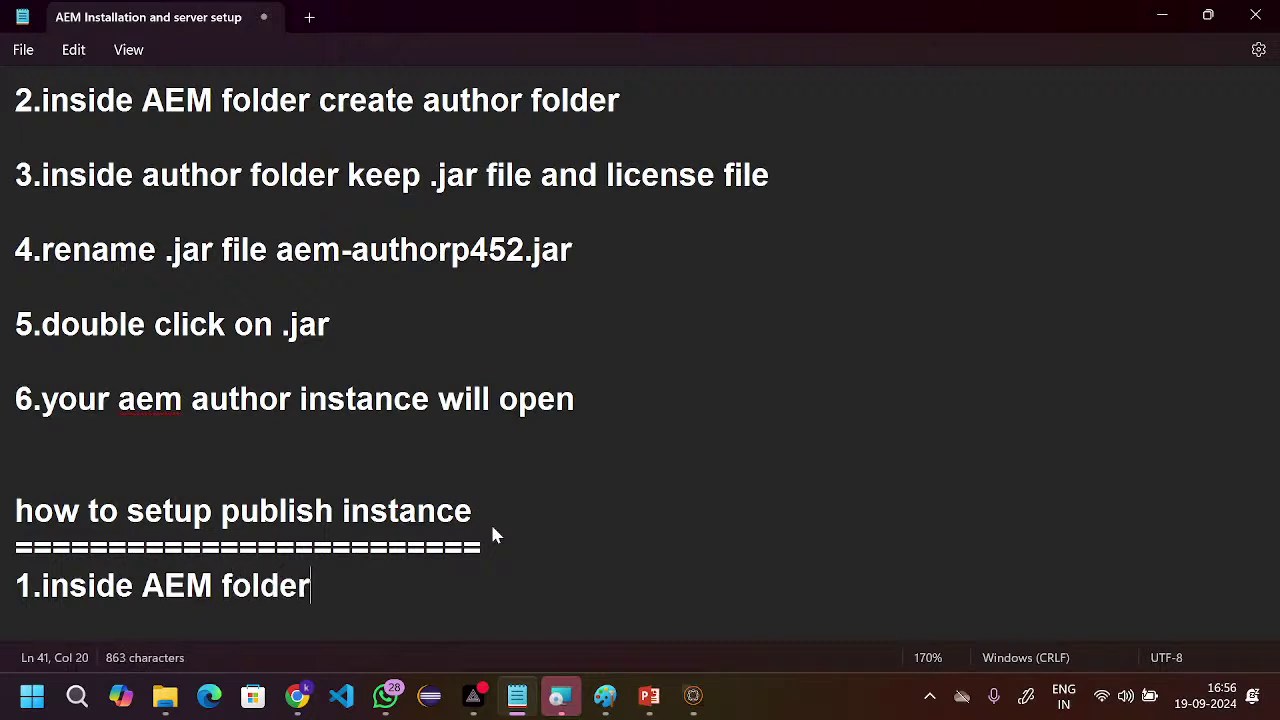
pyautogui.write(' cre')
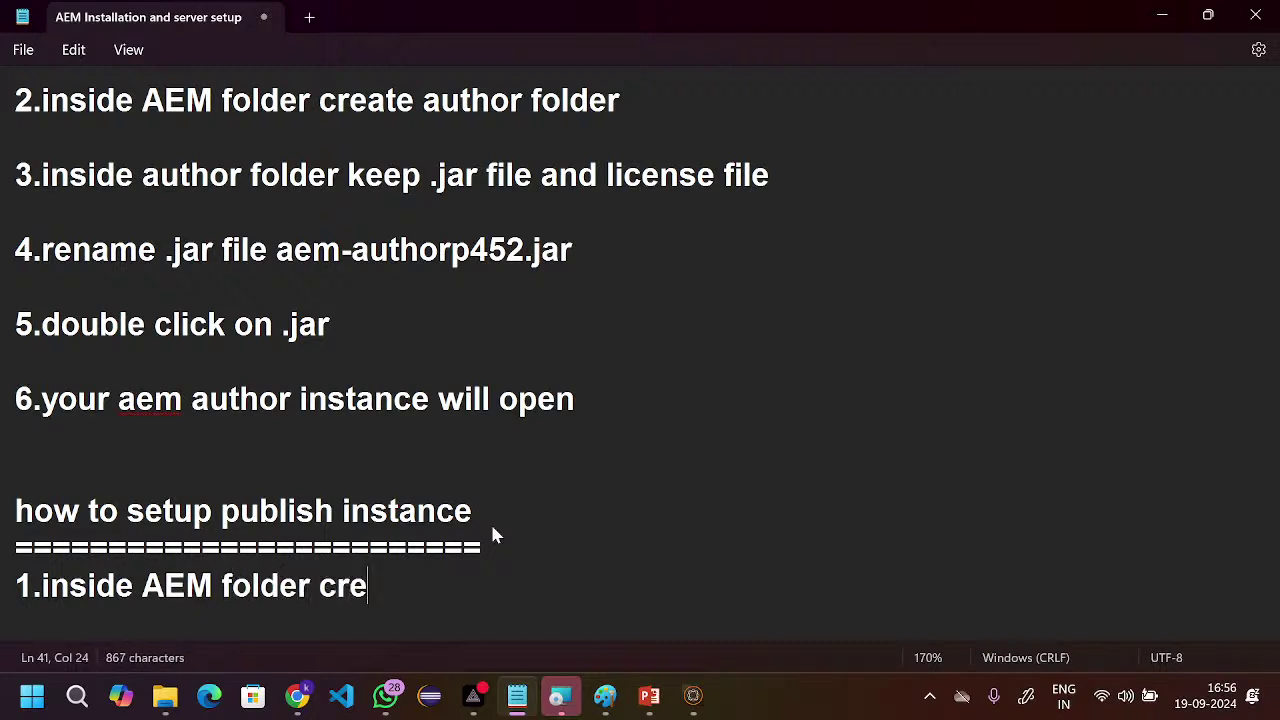
pyautogui.write('ate on')
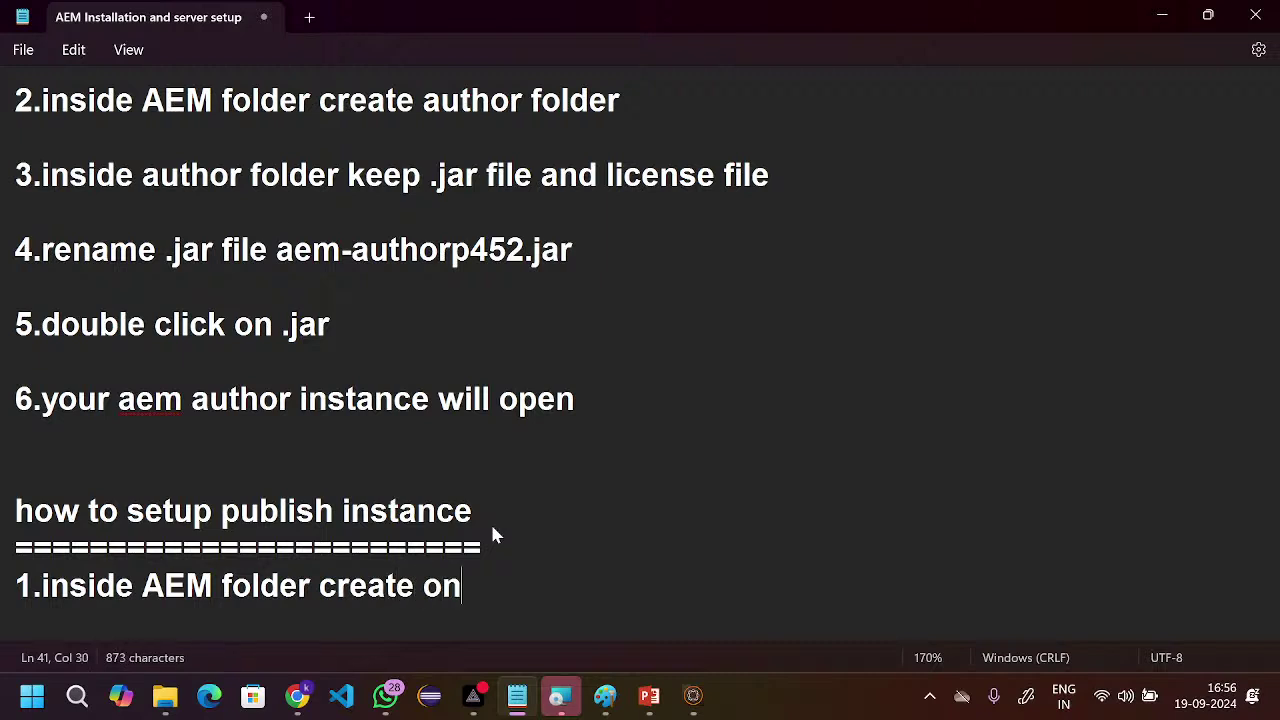
pyautogui.press('BackSpace')
pyautogui.press('BackSpace')
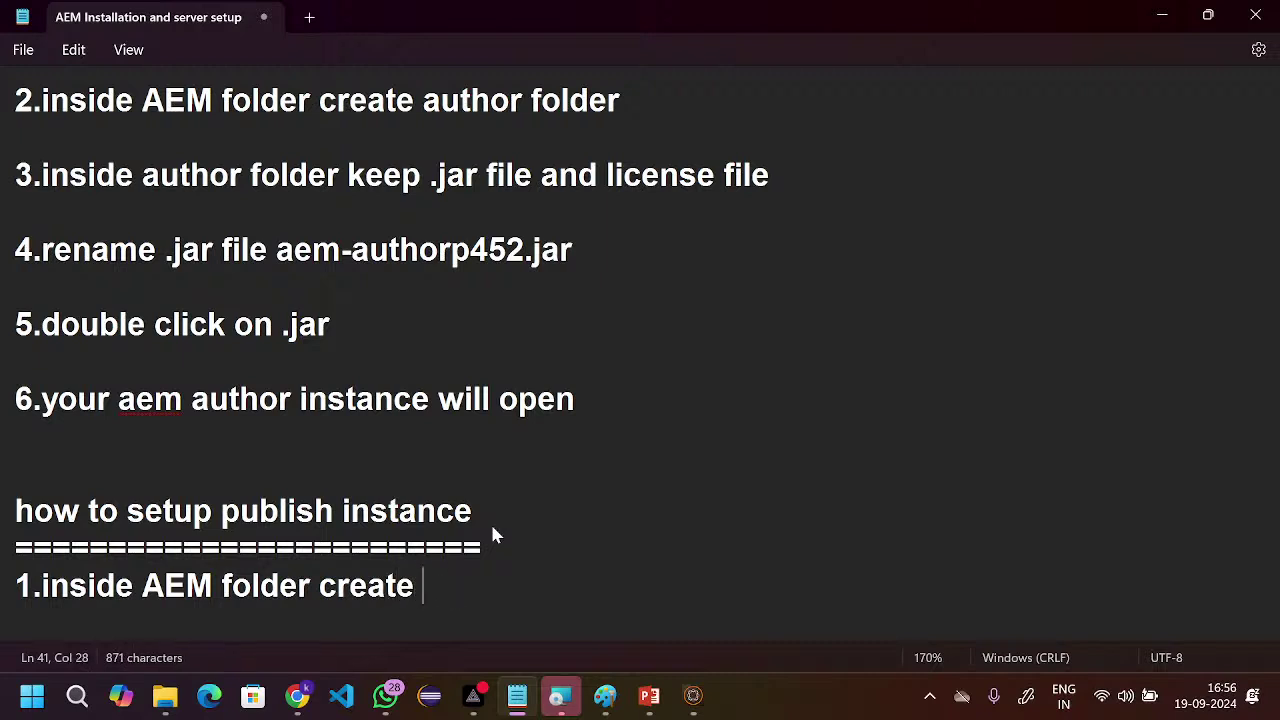
pyautogui.write('public')
pyautogui.press('BackSpace')
pyautogui.press('BackSpace')
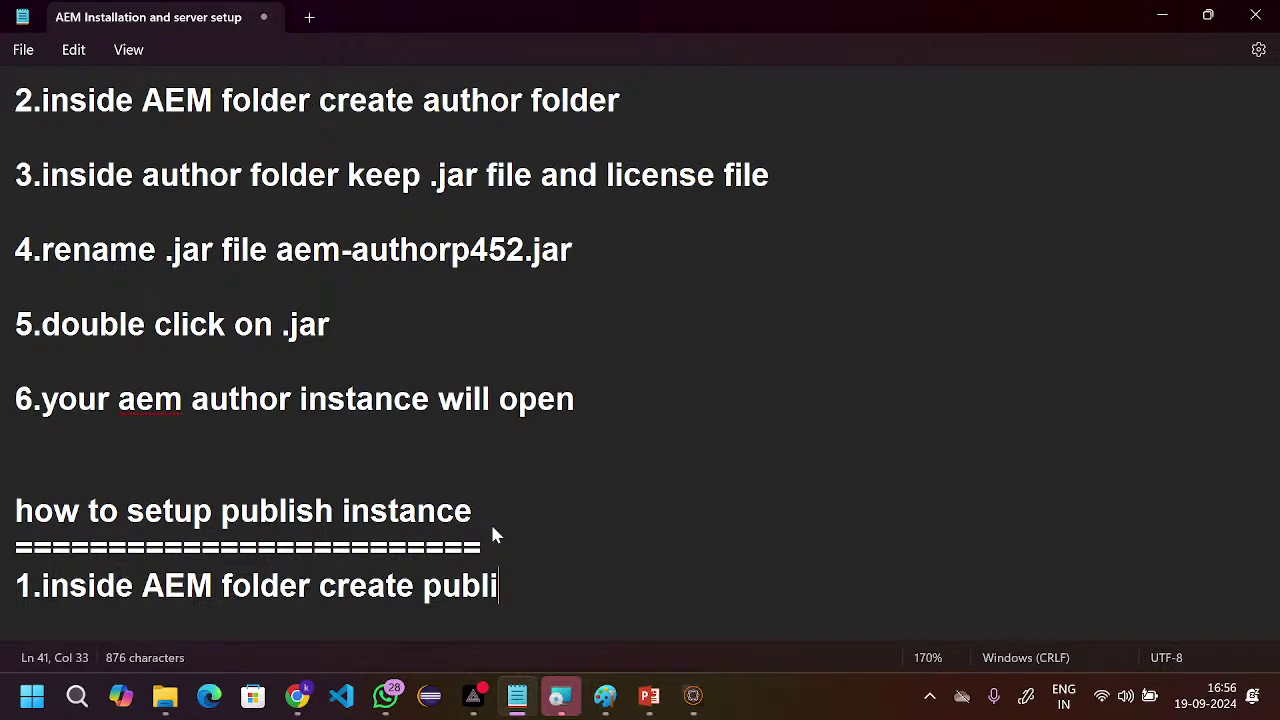
pyautogui.write('s fu')
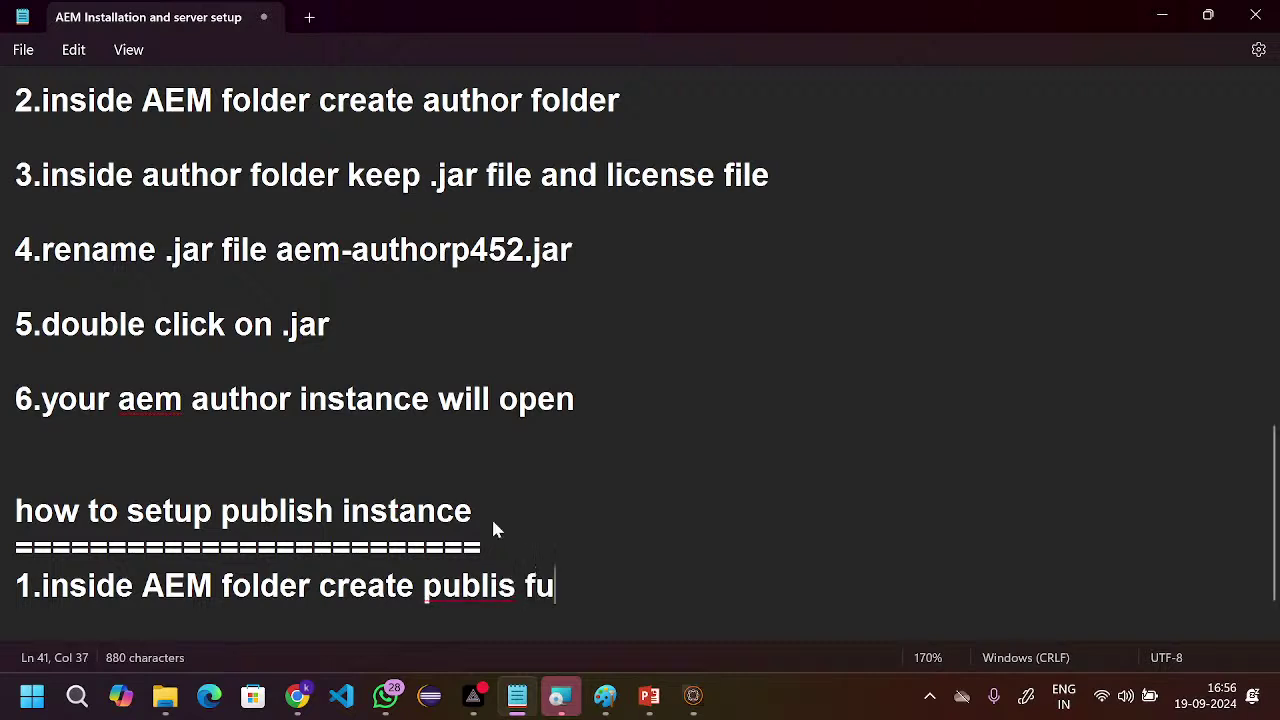
pyautogui.write('l')
pyautogui.press('BackSpace')
pyautogui.press('BackSpace')
pyautogui.write('old')
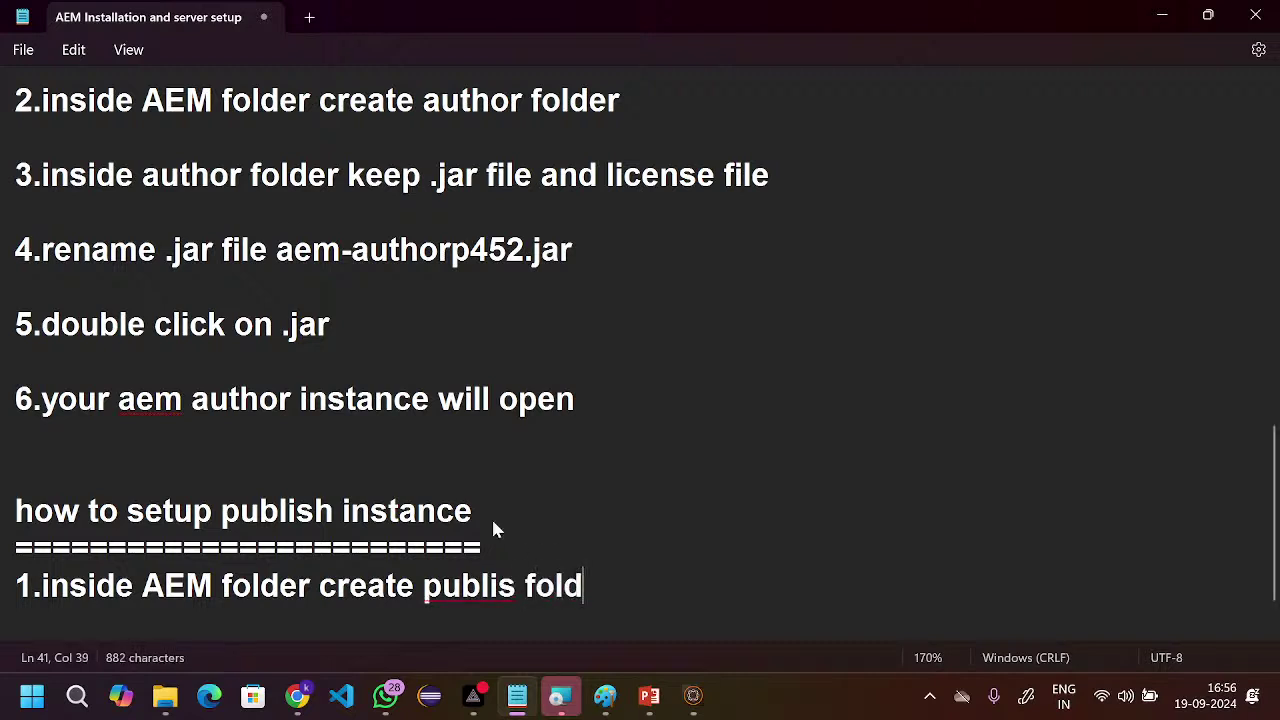
pyautogui.write('er')
pyautogui.press('Return')
pyautogui.press('Return')
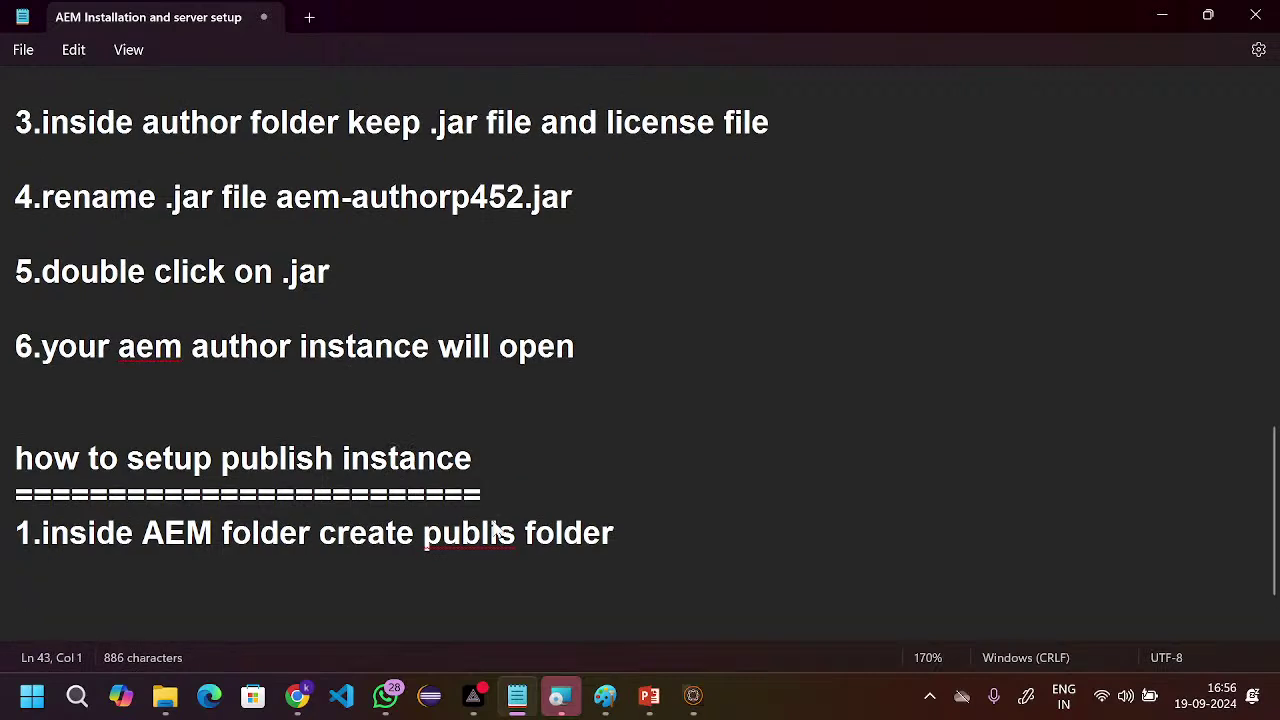
# - Write step 2: '2.inside publish folder keep .jar file and license'
pyautogui.write('2.ins')
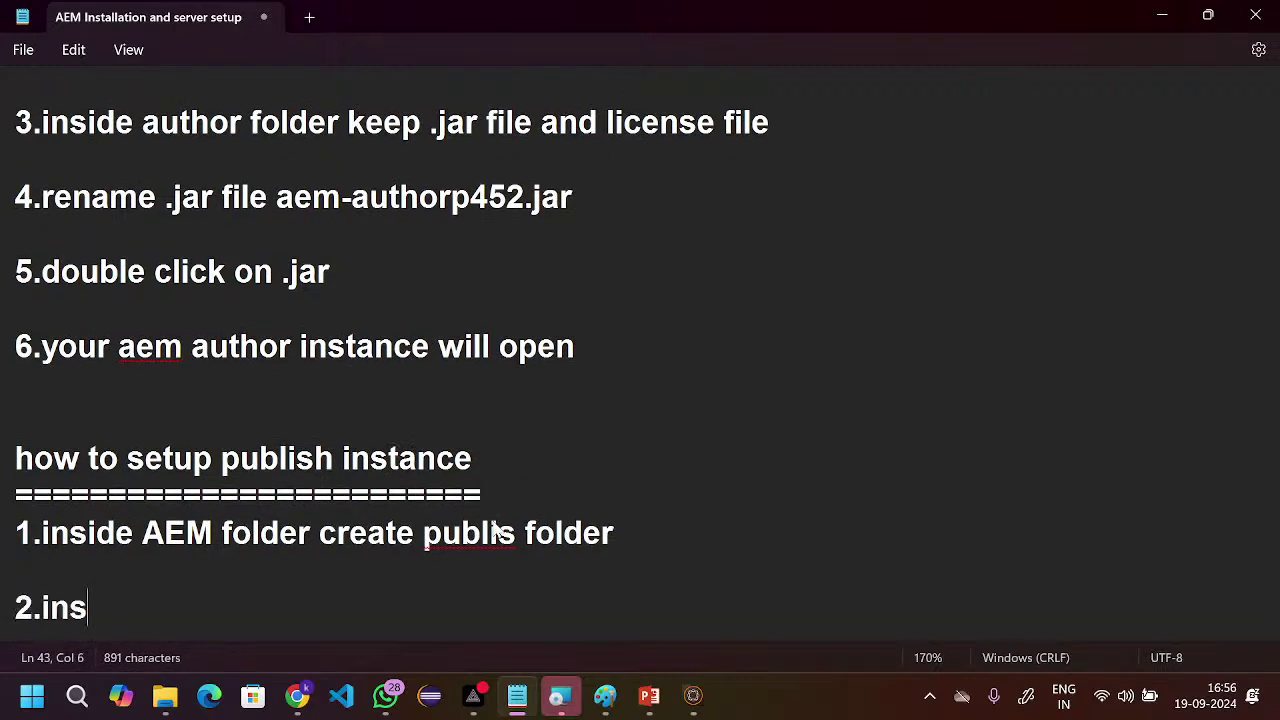
pyautogui.write('ide publi')
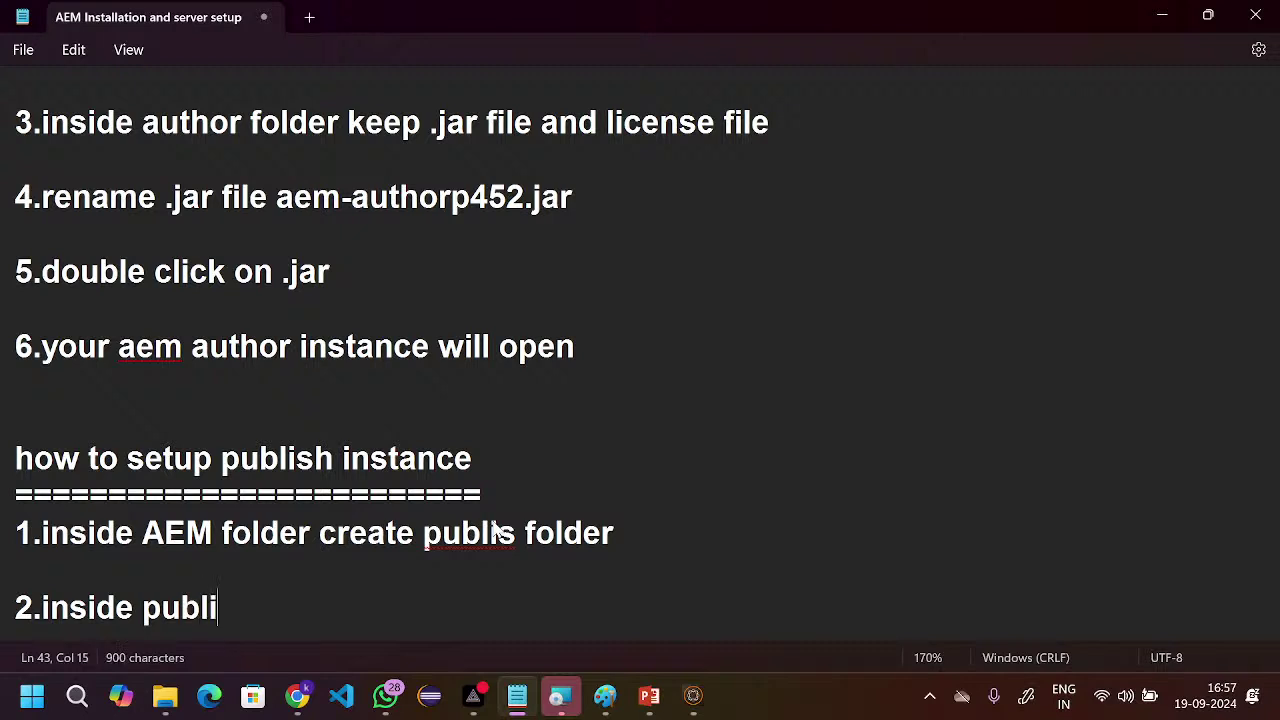
pyautogui.write('sh')
pyautogui.press('BackSpace')
pyautogui.write('h f')
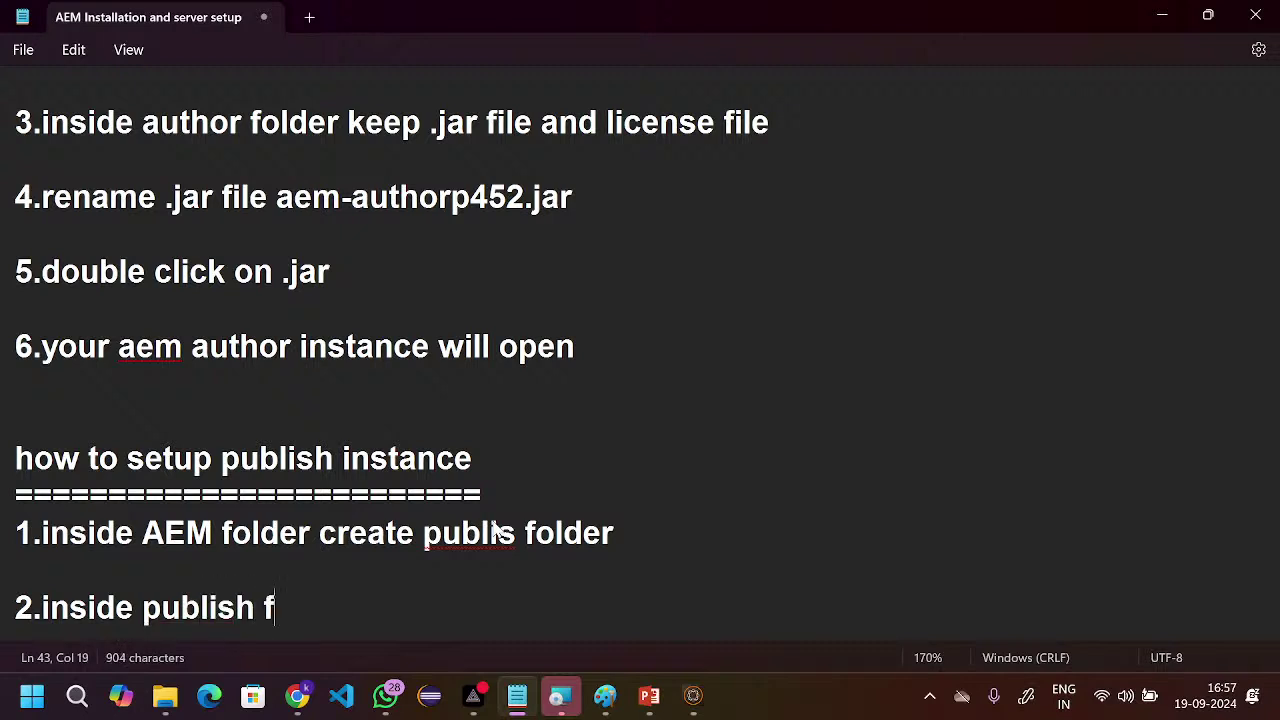
pyautogui.write('olser')
pyautogui.press('BackSpace')
pyautogui.press('BackSpace')
pyautogui.press('BackSpace')
pyautogui.write('der ')
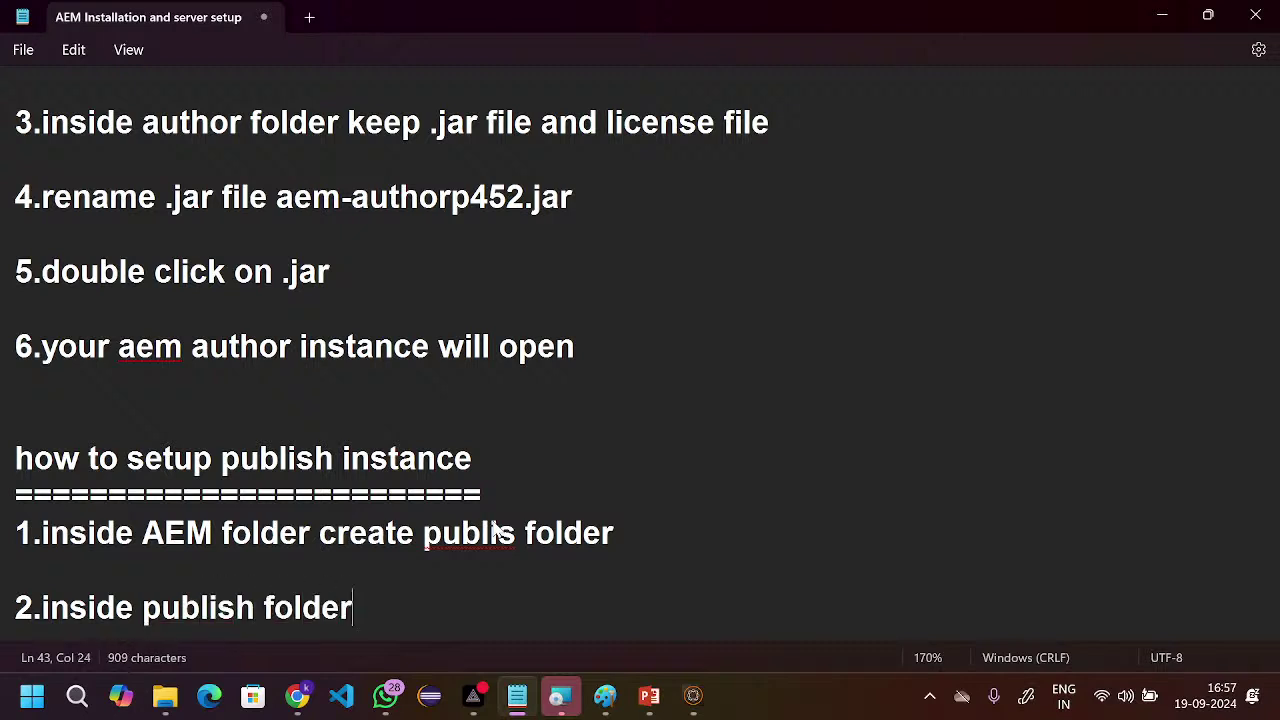
pyautogui.write('kepp')
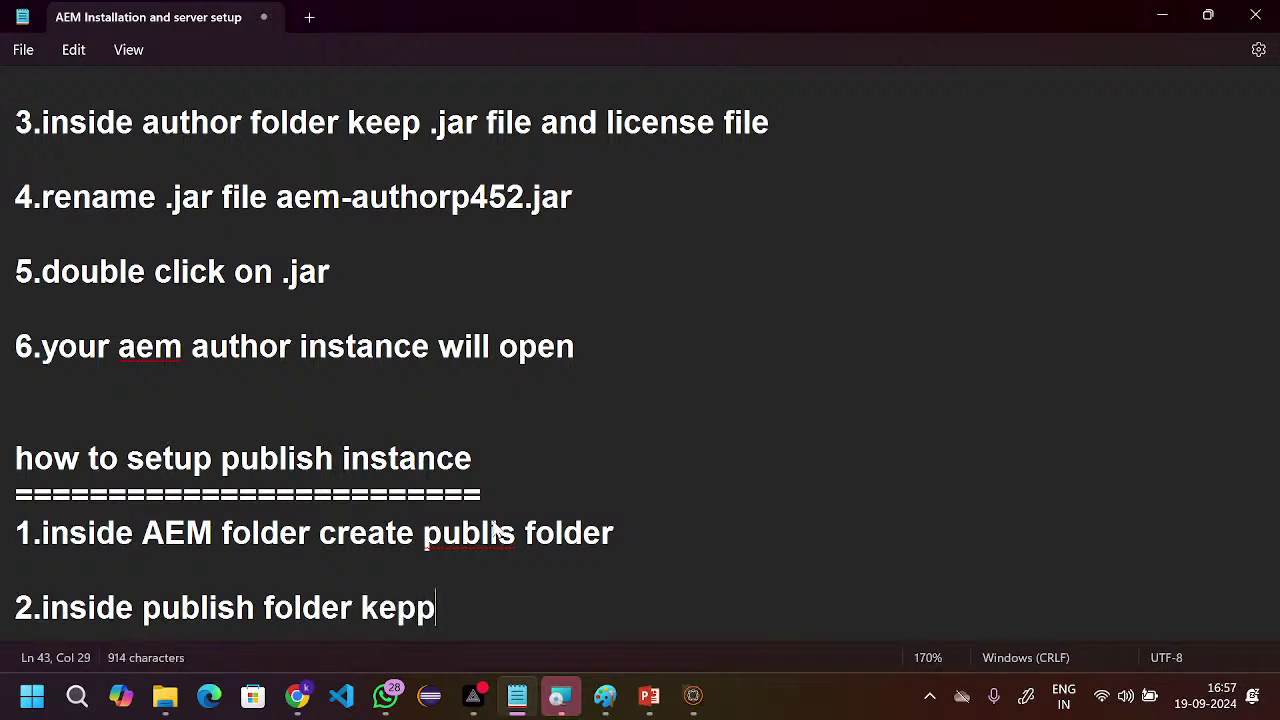
pyautogui.press('BackSpace')
pyautogui.press('BackSpace')
pyautogui.write('ep ')
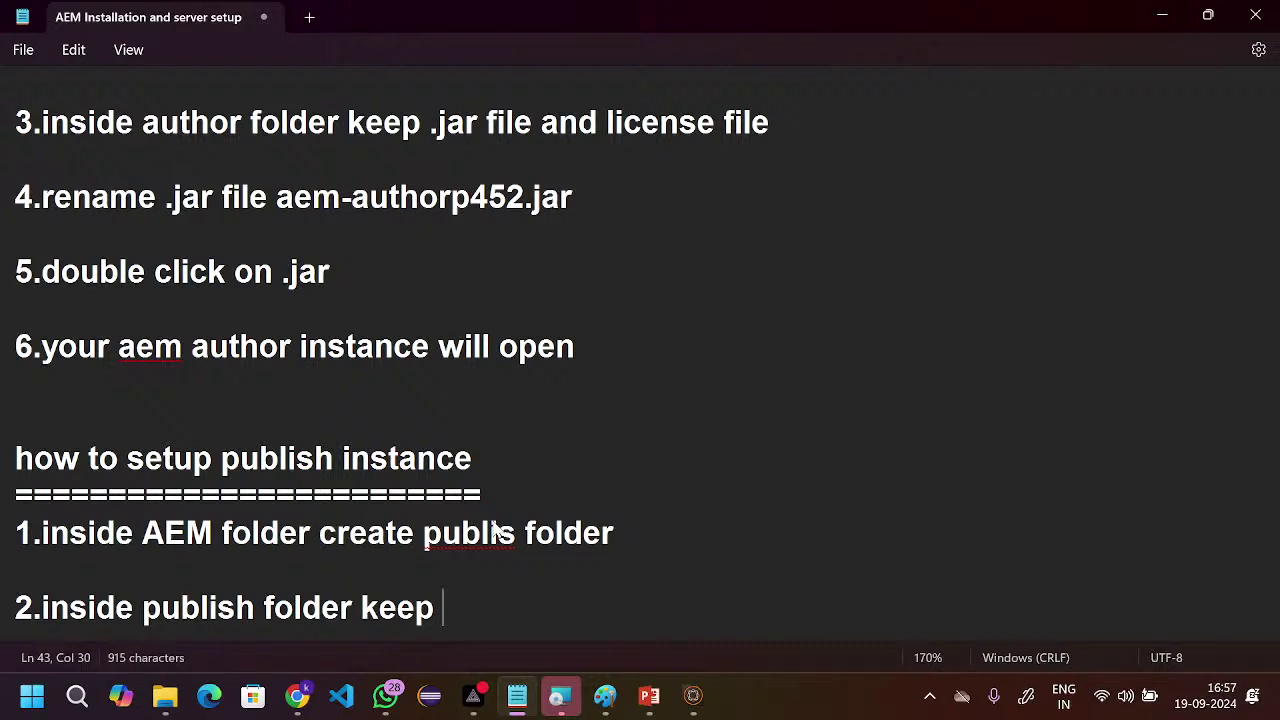
pyautogui.write('.jar id')
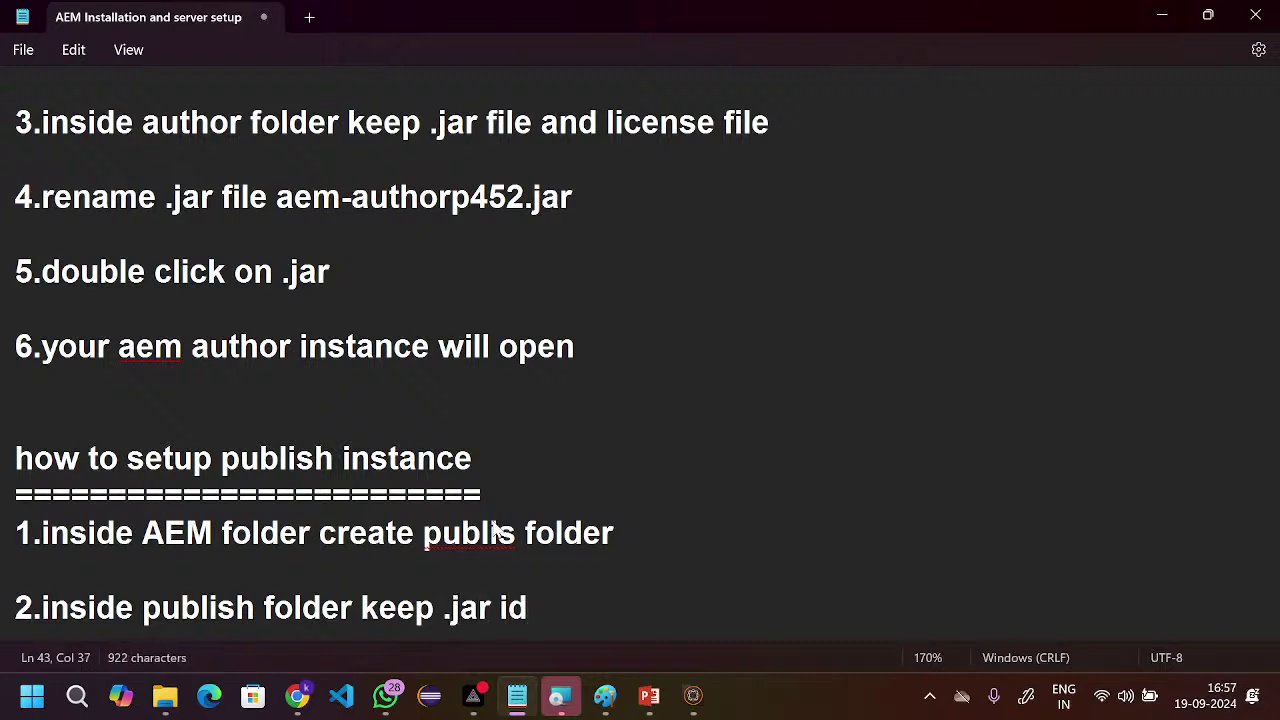
pyautogui.press('BackSpace')
pyautogui.press('BackSpace')
pyautogui.write('file a')
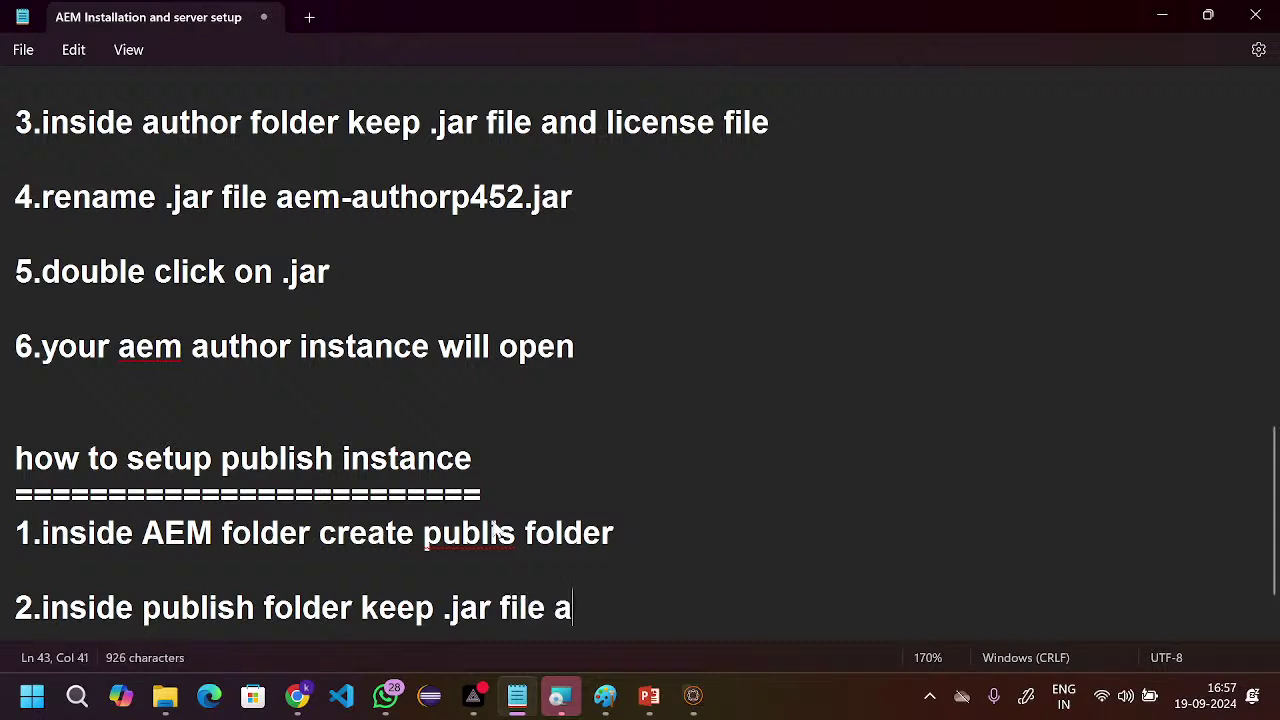
pyautogui.write('nd license')
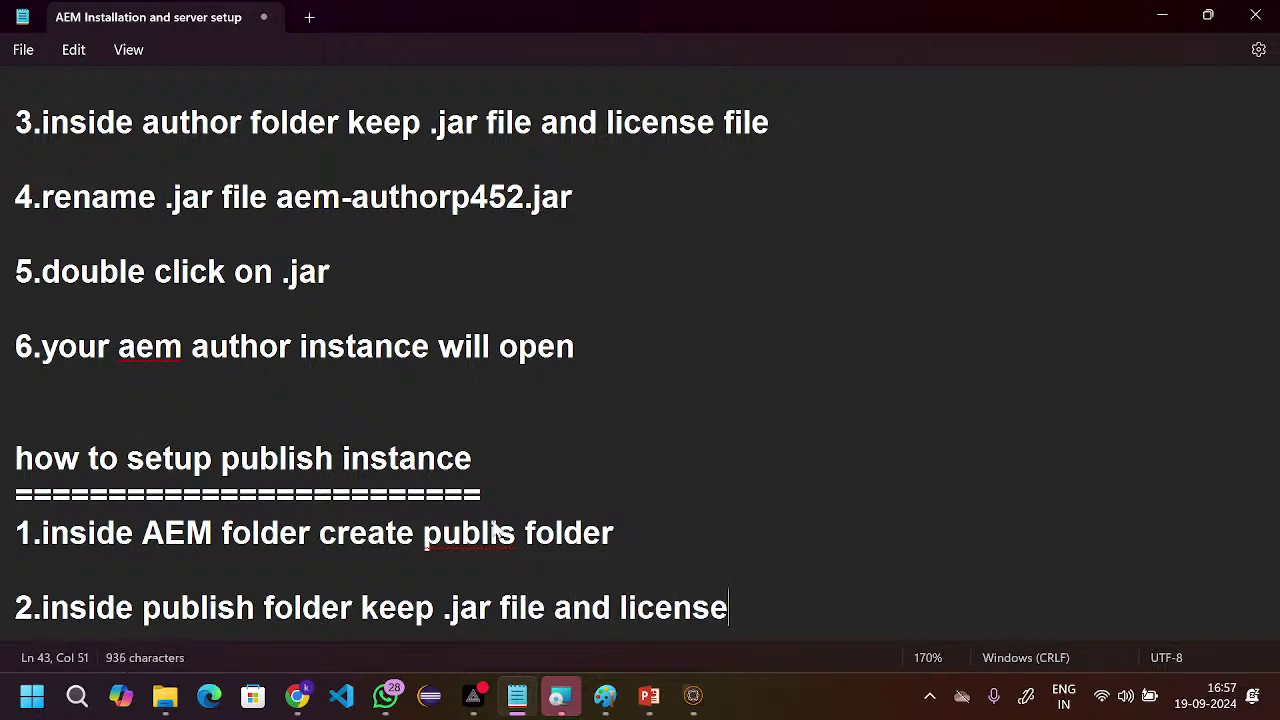
pyautogui.press('Return')
pyautogui.press('Return')
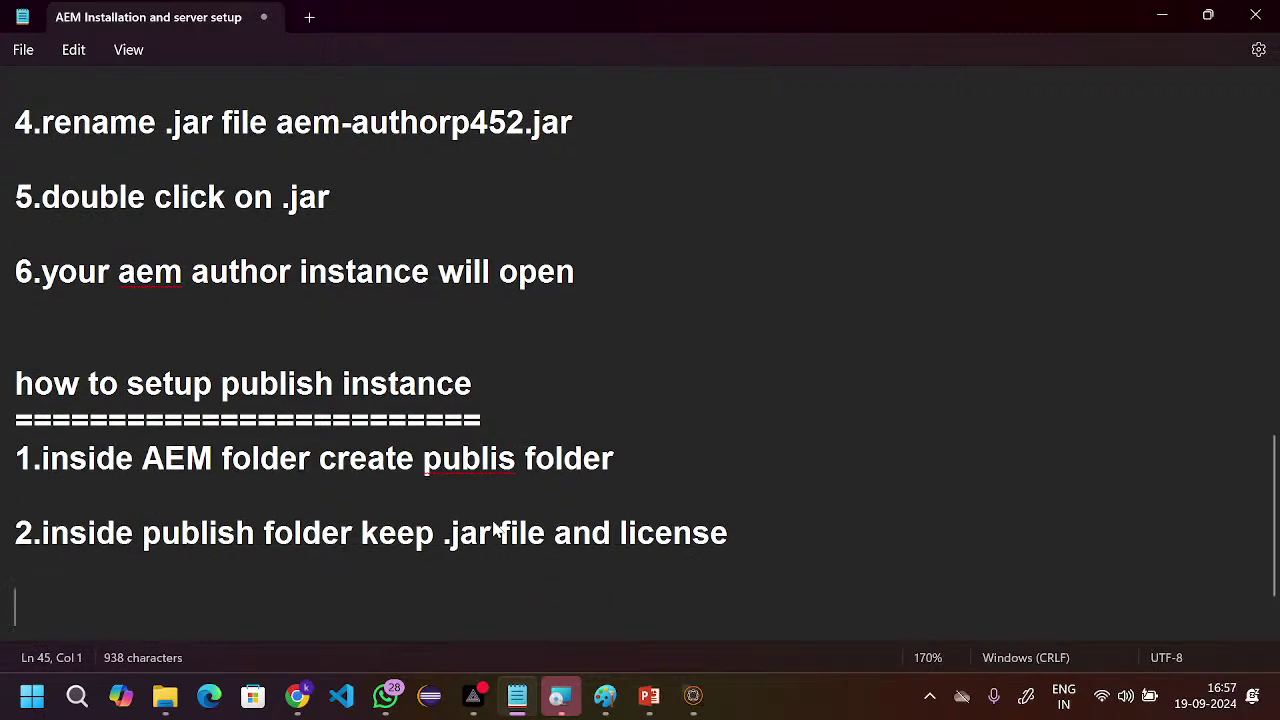
# - Add publish step 3: rename the .jar file into aem-publis-p4503.jar
pyautogui.write('3.')
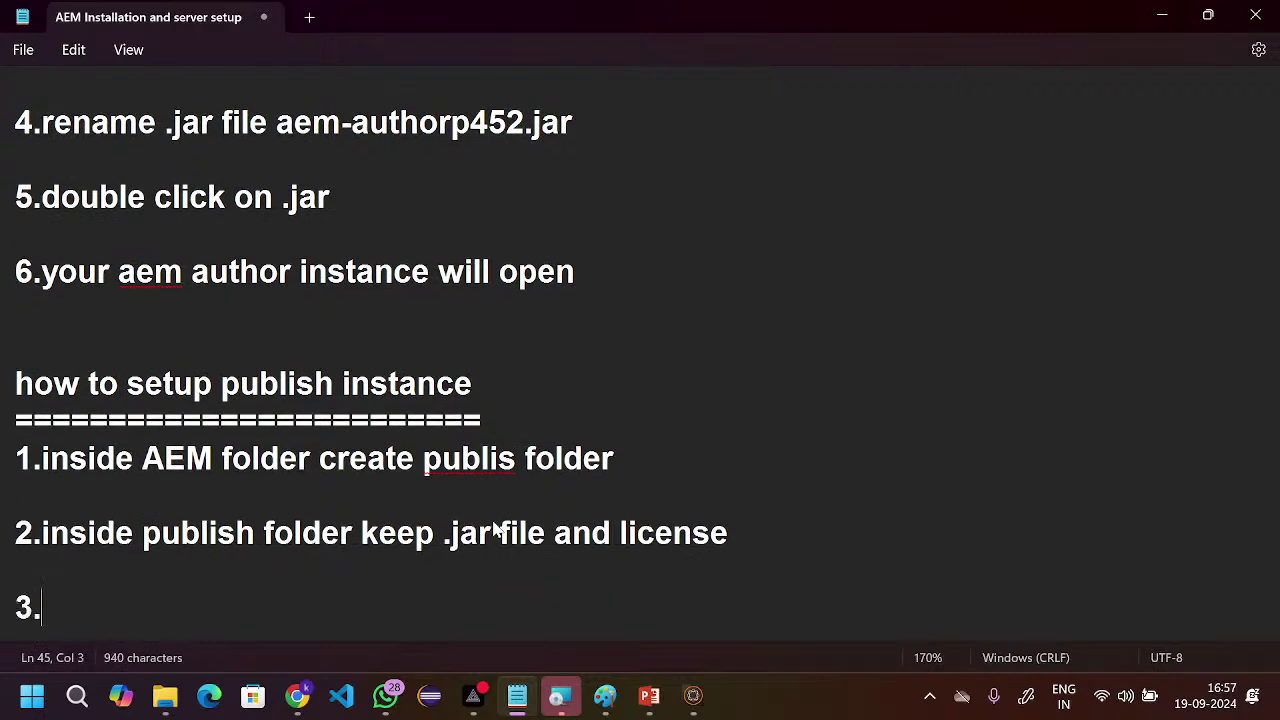
pyautogui.write('renamen =')
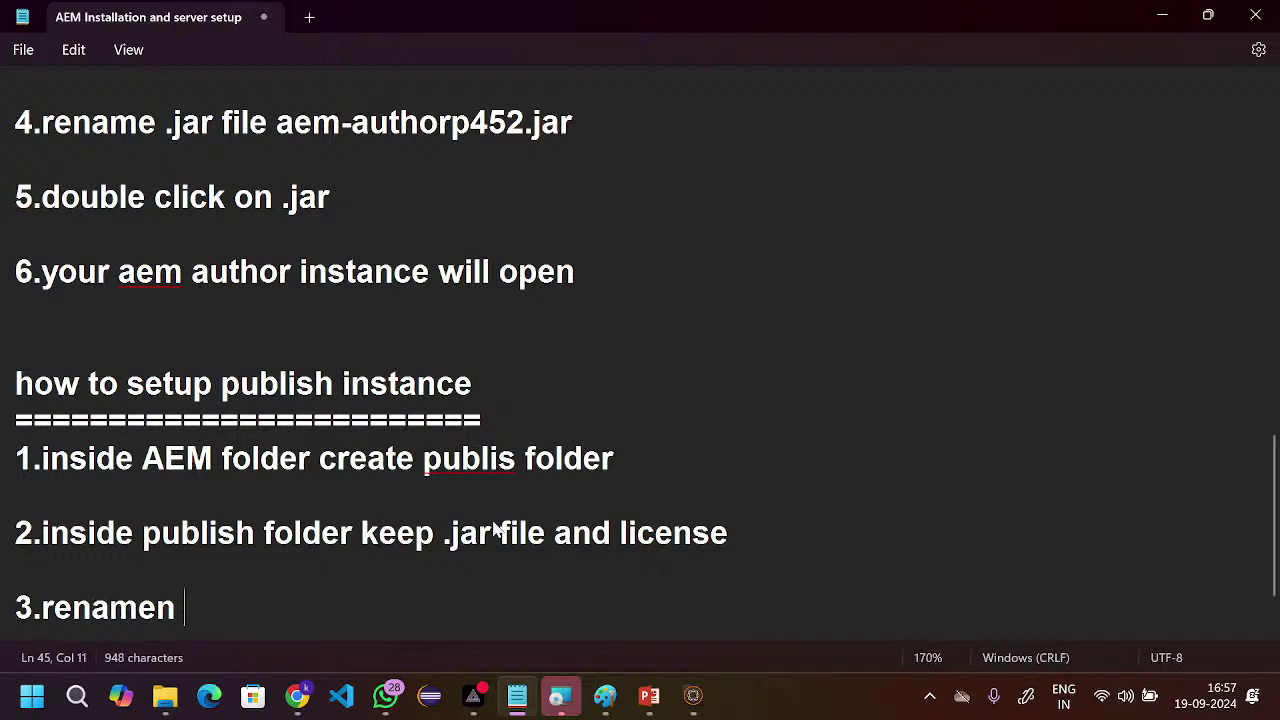
pyautogui.press('BackSpace')
pyautogui.write('.jar')
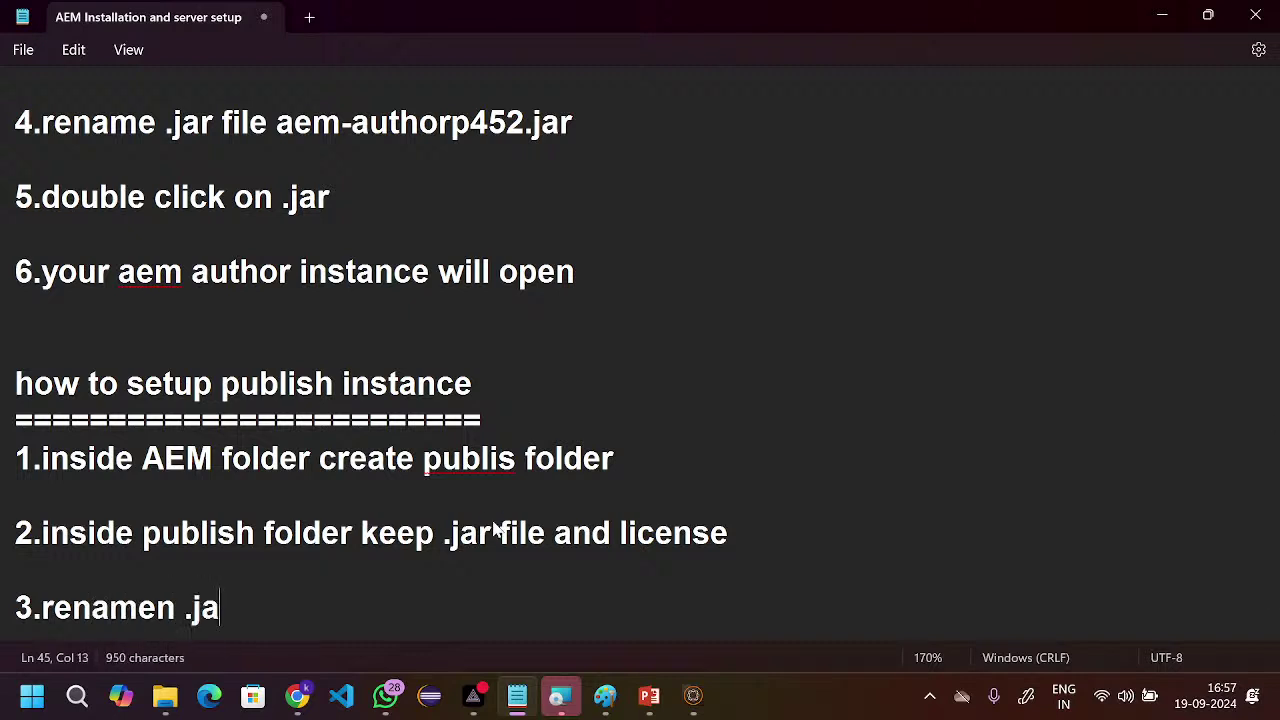
pyautogui.press('BackSpace')
pyautogui.press('BackSpace')
pyautogui.press('BackSpace')
pyautogui.press('BackSpace')
pyautogui.press('BackSpace')
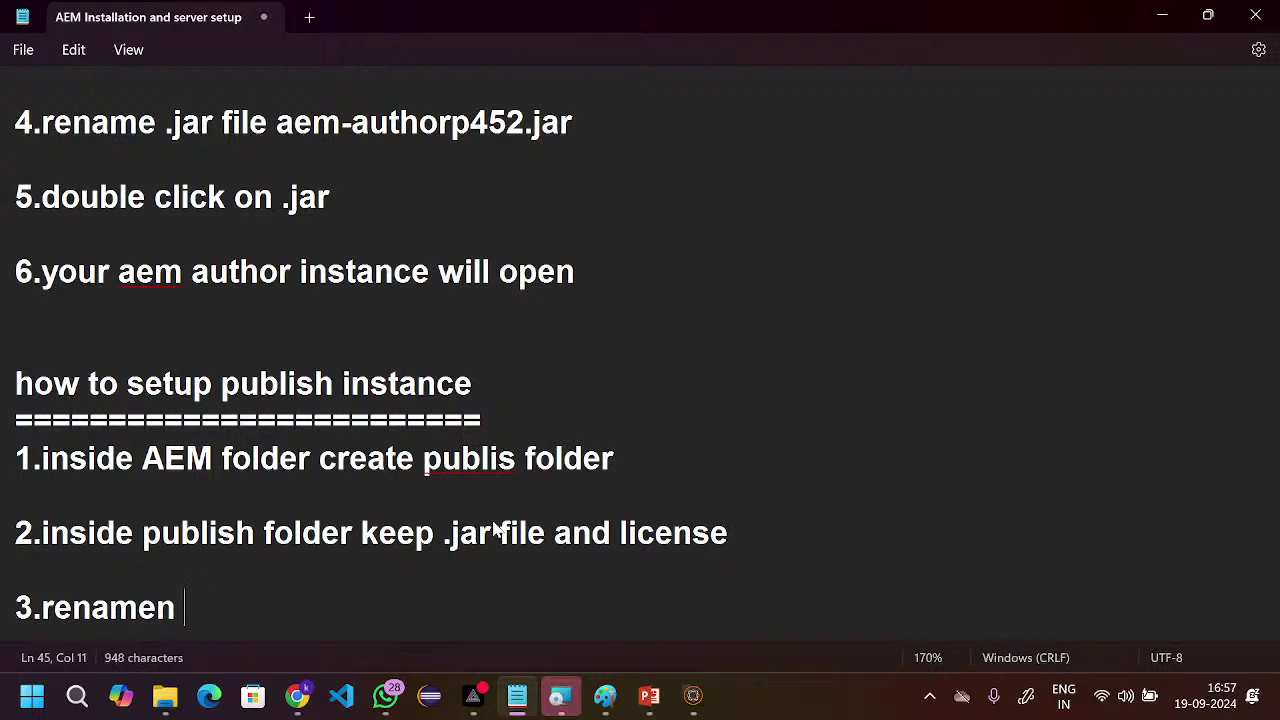
pyautogui.write('.jar f')
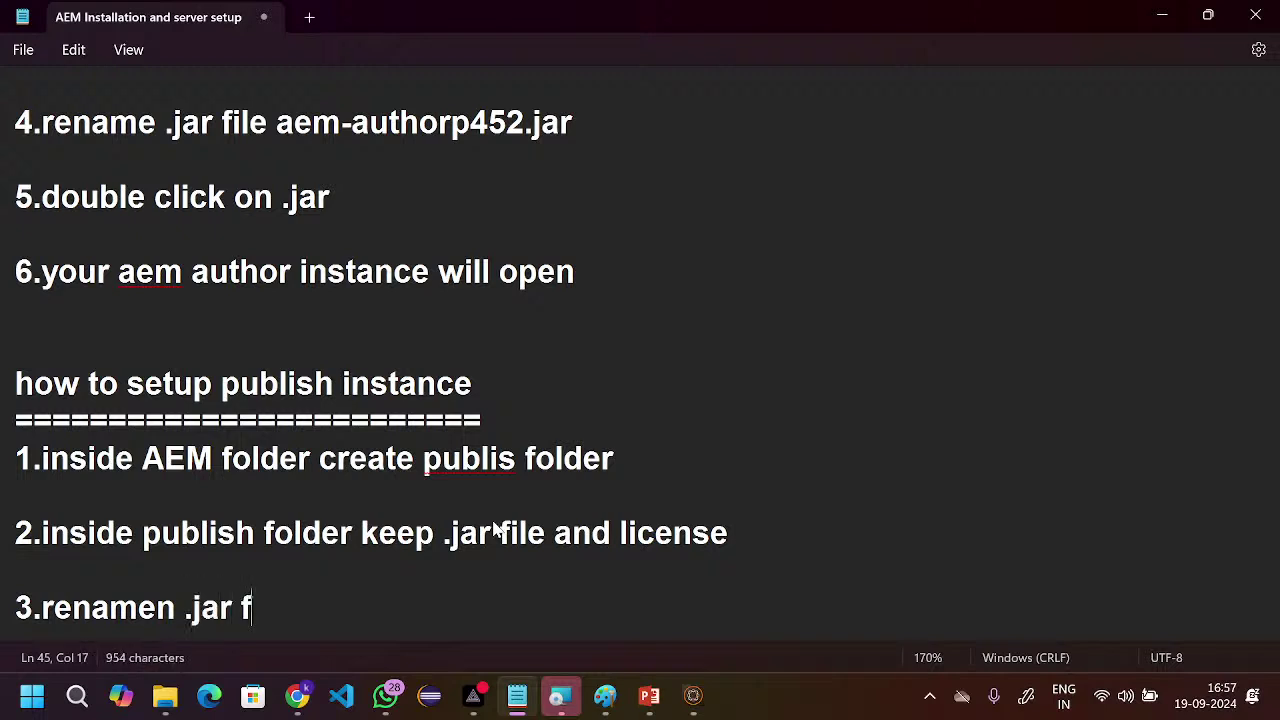
pyautogui.write('ile into')
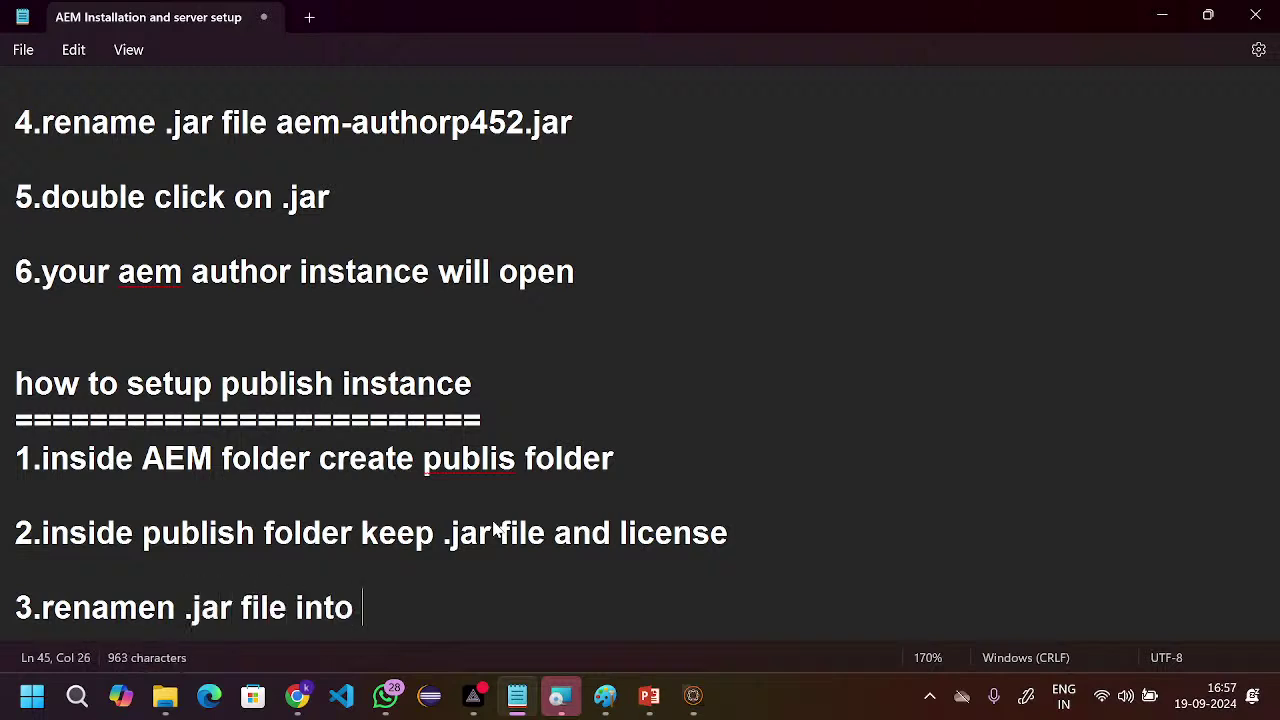
pyautogui.write('aem-author-p4502.jar')
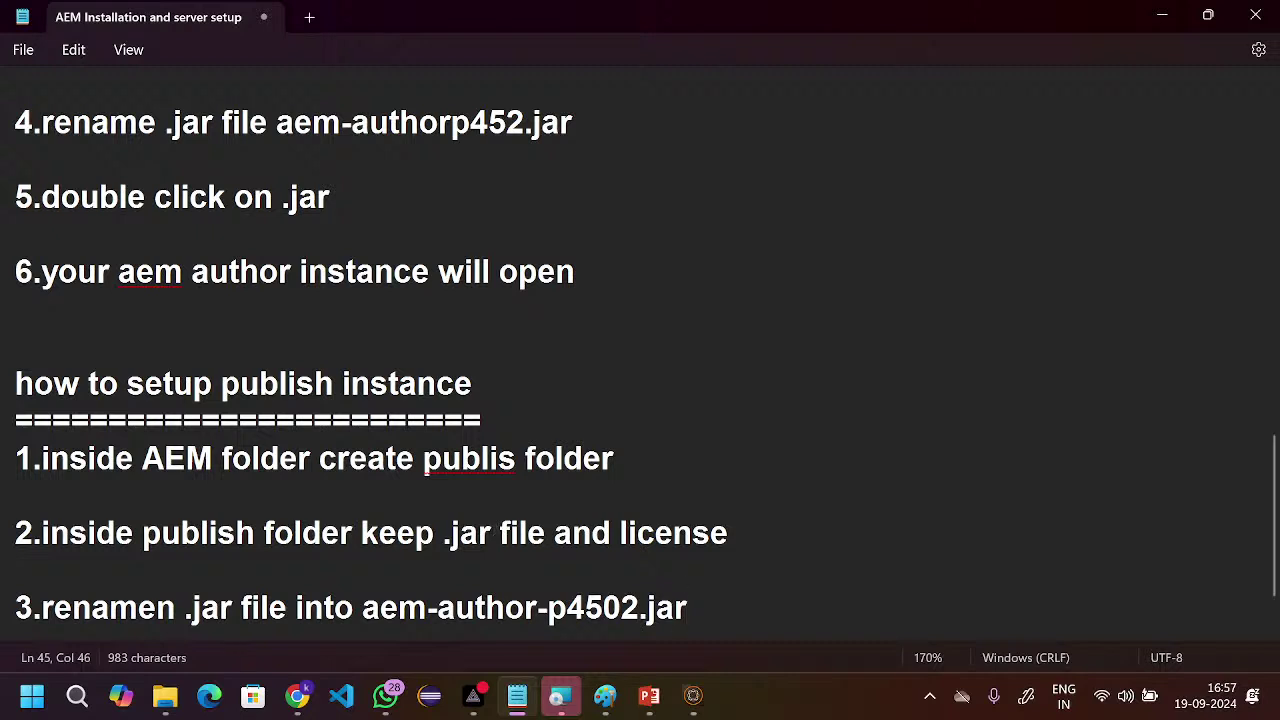
pyautogui.click(538, 610)
pyautogui.press('BackSpace')
pyautogui.press('BackSpace')
pyautogui.press('BackSpace')
pyautogui.press('BackSpace')
pyautogui.press('BackSpace')
pyautogui.press('BackSpace')
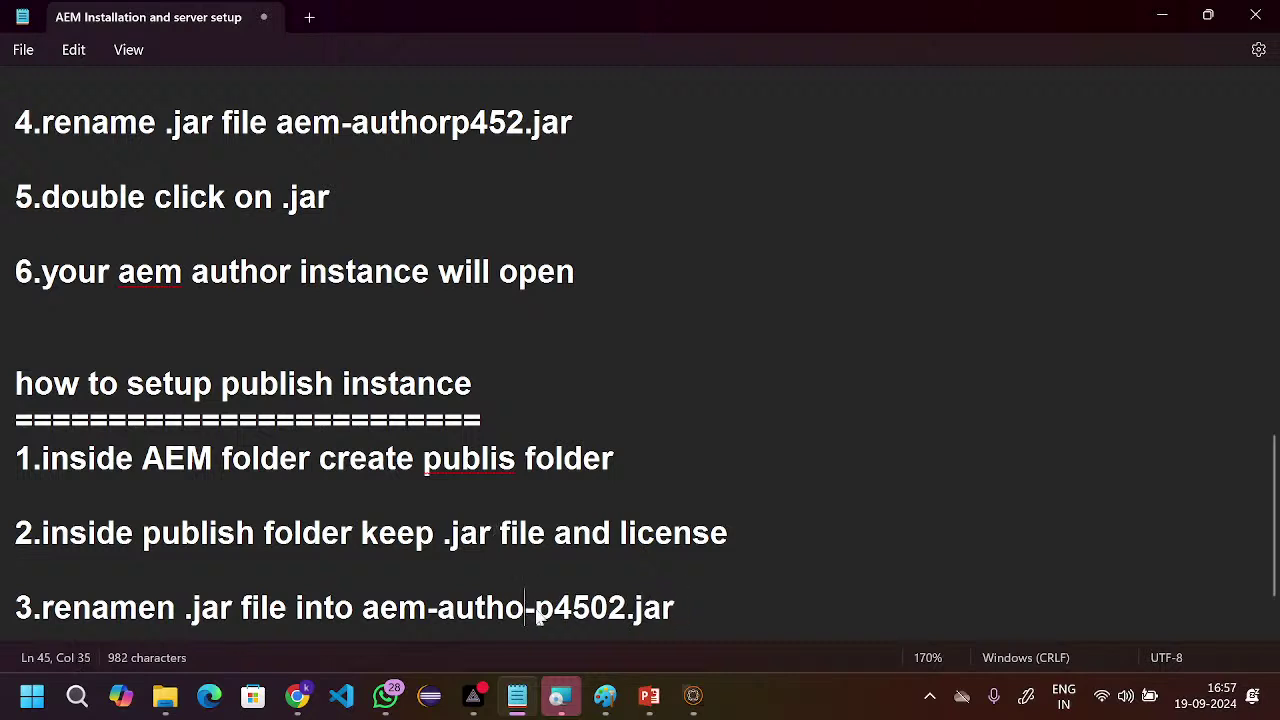
pyautogui.write('publi')
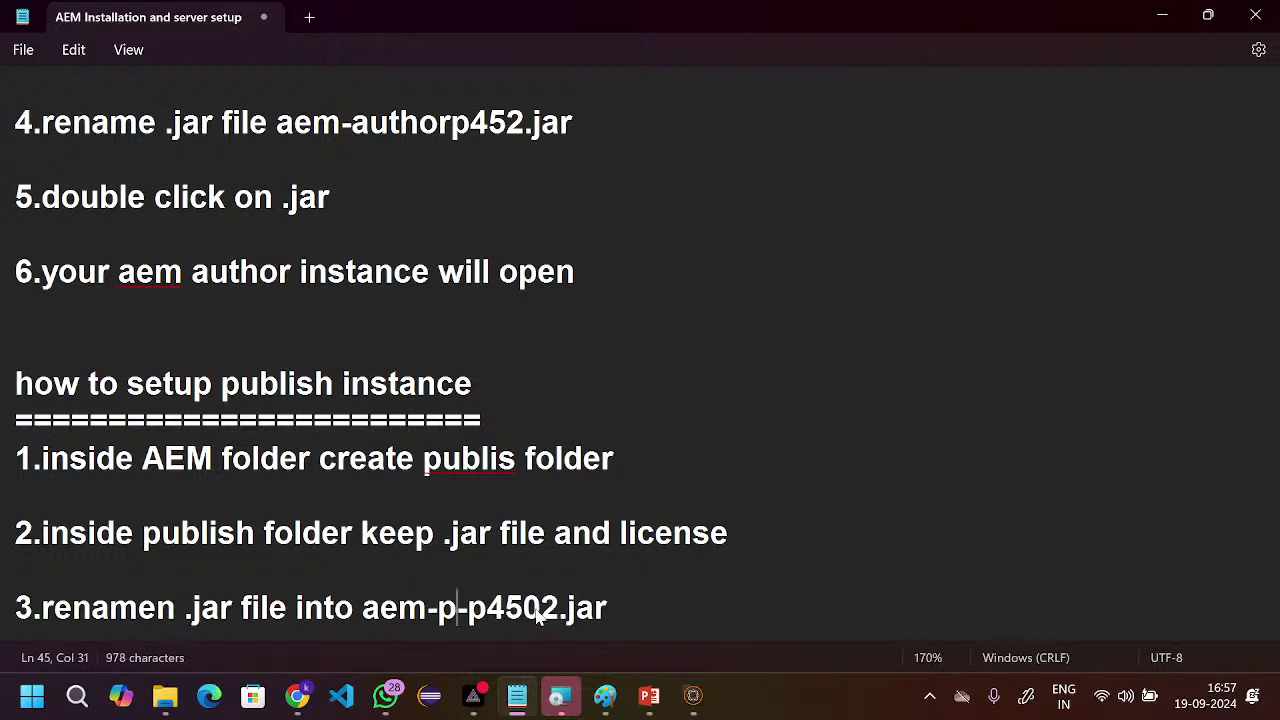
pyautogui.write('s')
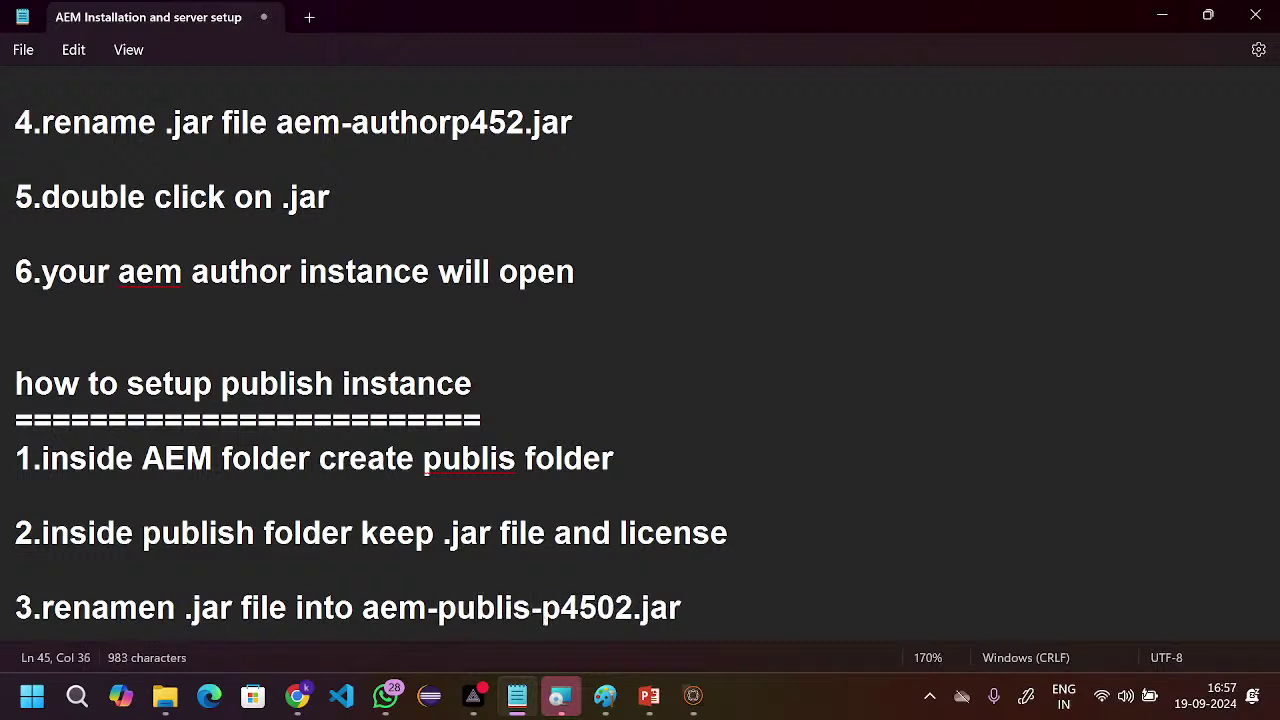
pyautogui.click(628, 612)
pyautogui.press('BackSpace')
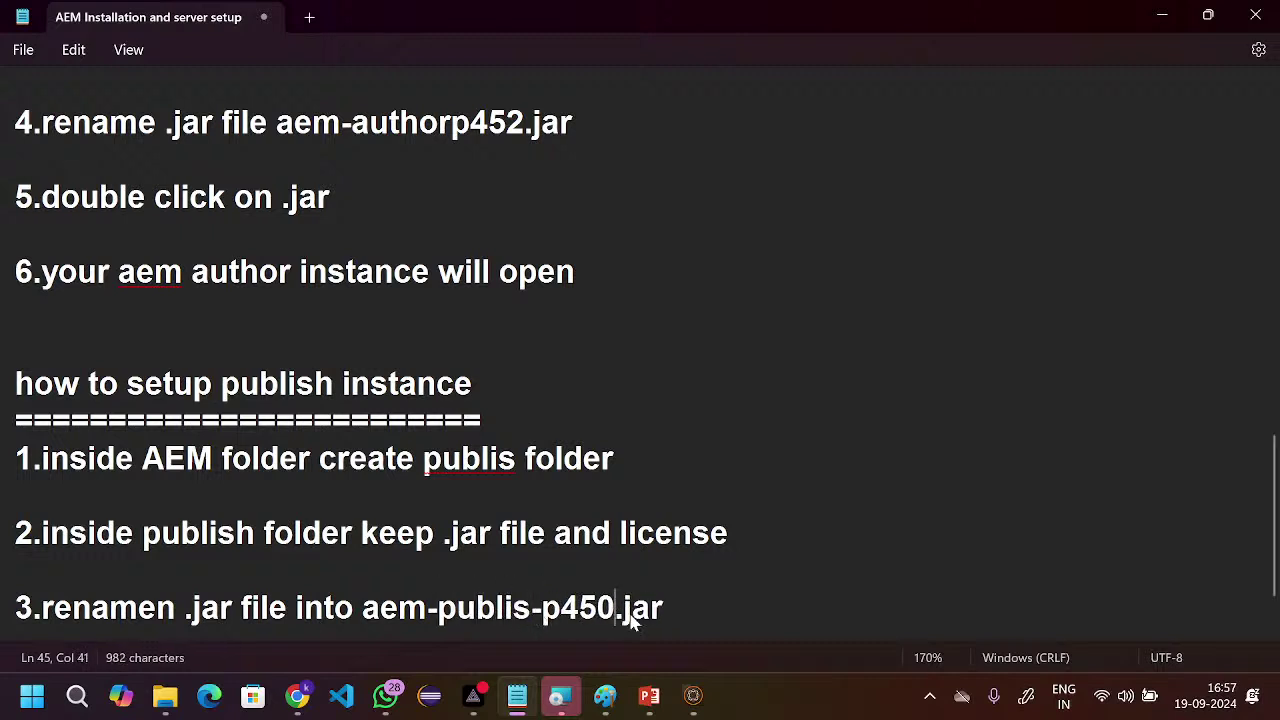
pyautogui.write('3')
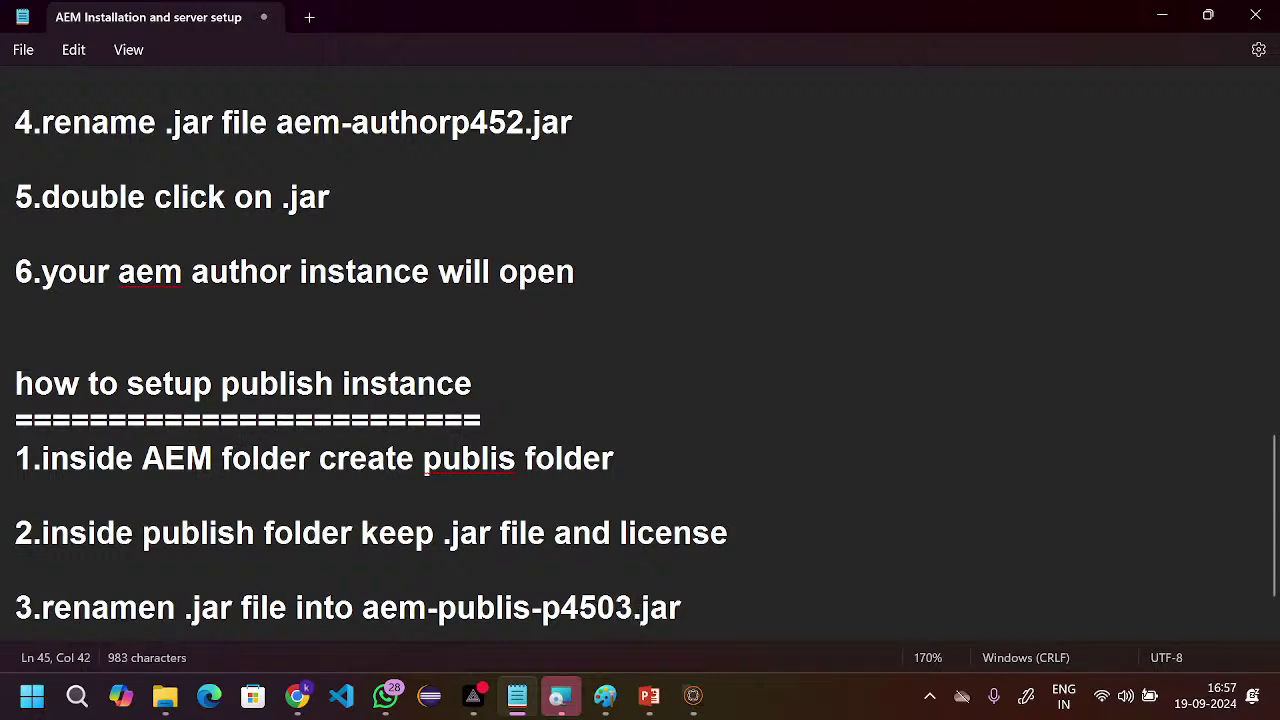
# - Correct the jar name in author step 4 to aem-author-p4502.jar
pyautogui.scroll(1, 614, 514)
pyautogui.moveTo(580, 240); pyautogui.dragTo(280, 250)
pyautogui.write('aem-author-p4502.jar')
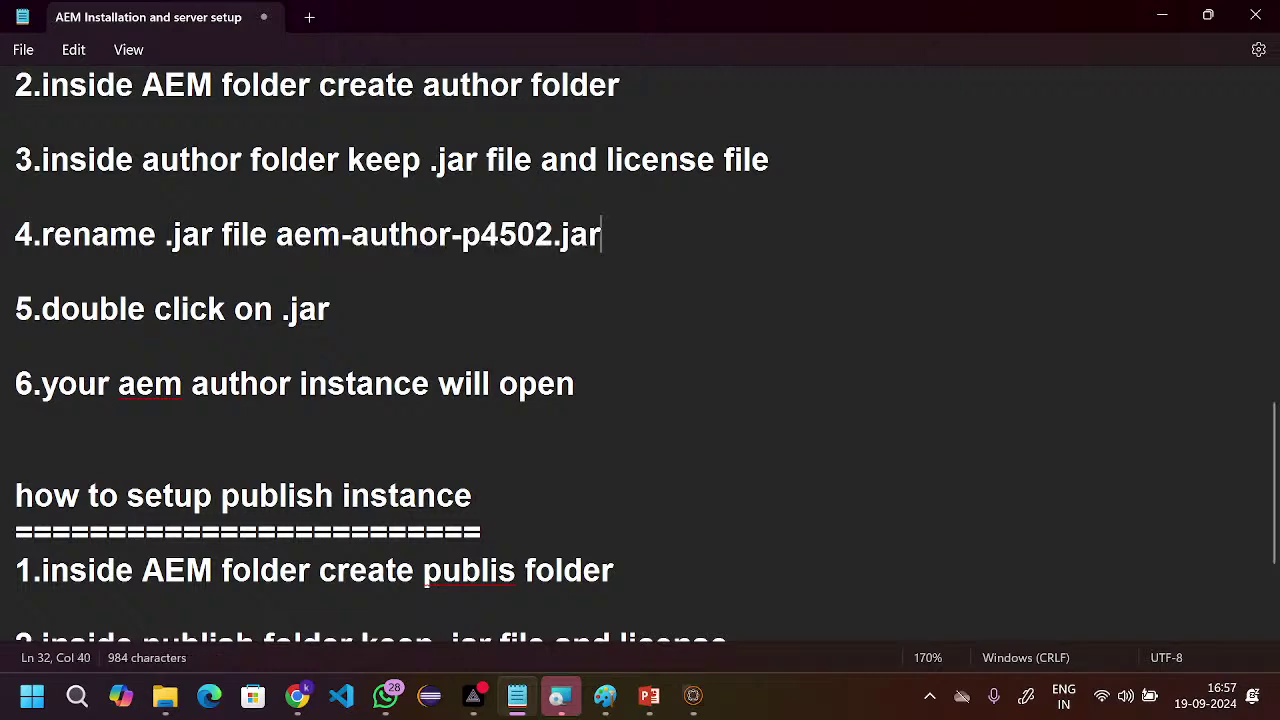
pyautogui.scroll(-2, 612, 309)
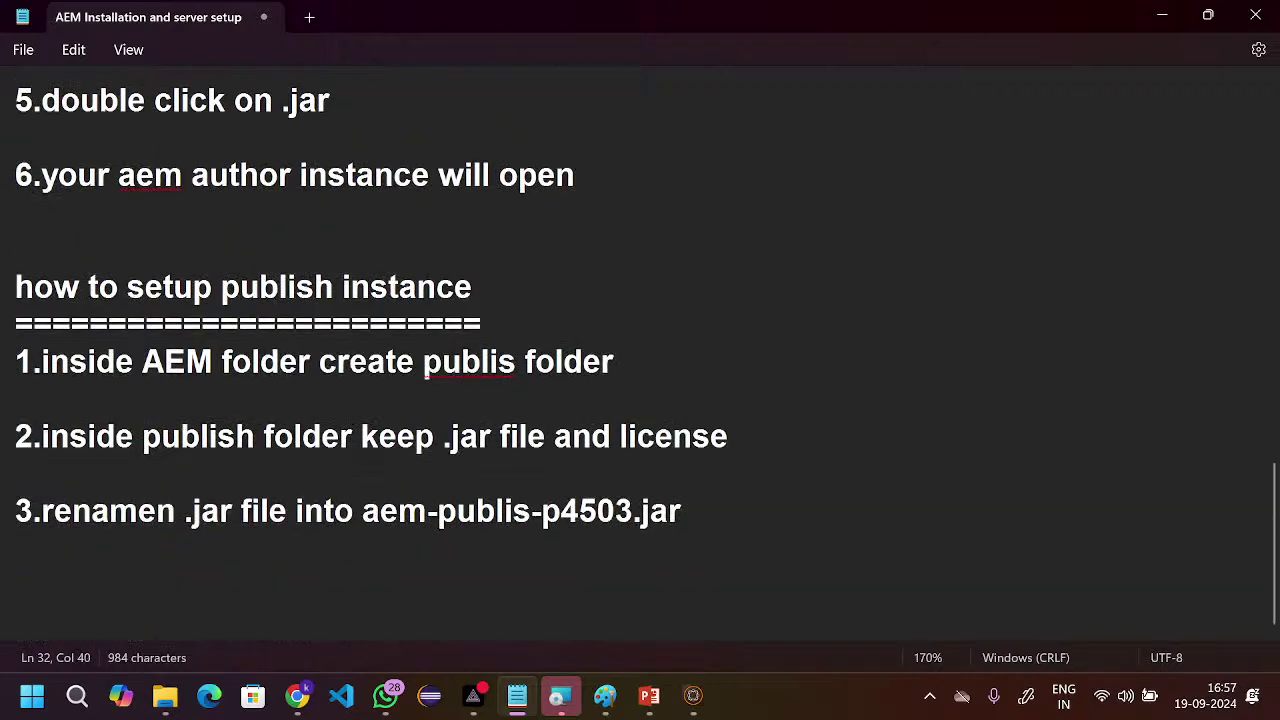
pyautogui.press('Return')
pyautogui.press('Return')
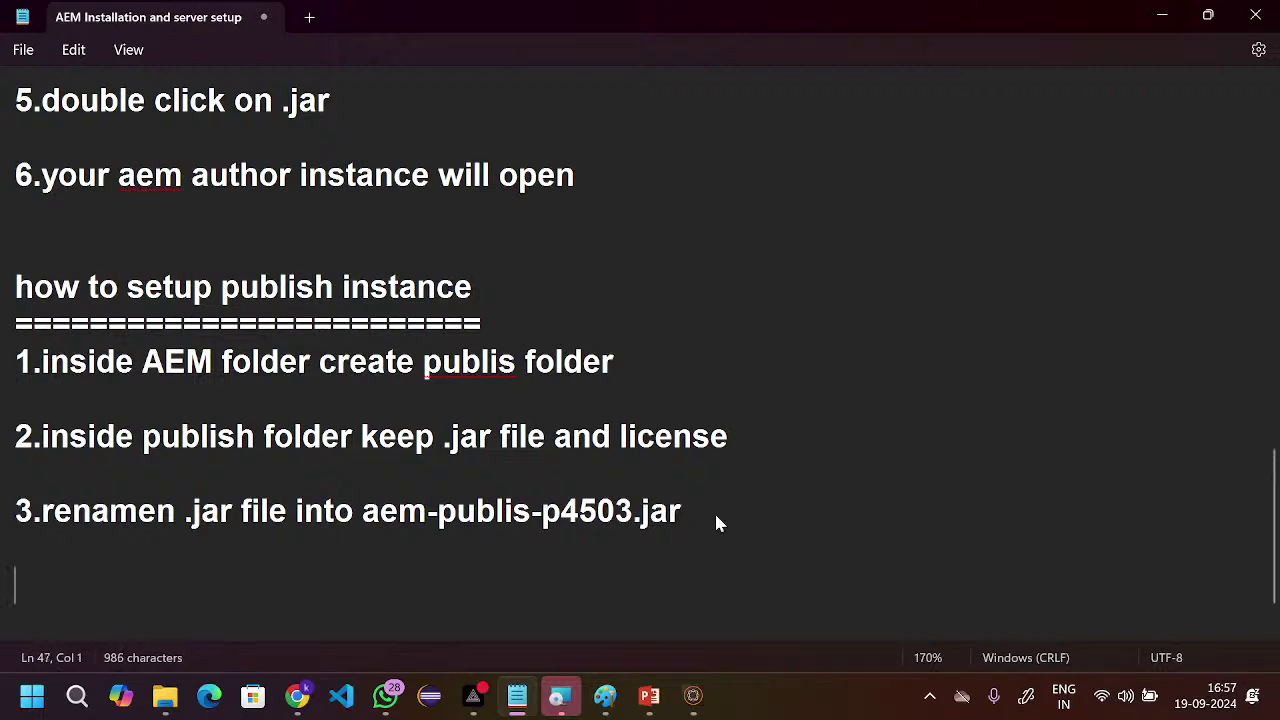
# - Add publish step 4: '4.double click on .jar file and then open'
pyautogui.write('4.')
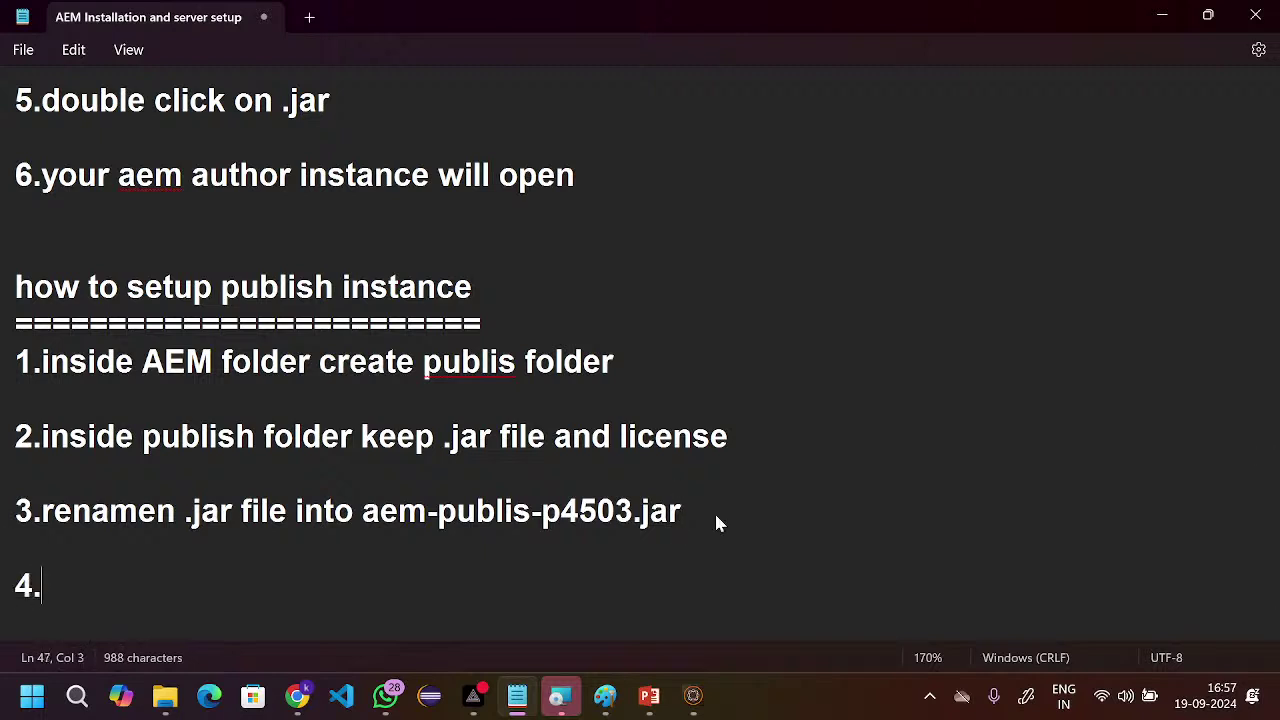
pyautogui.write('doudle cl')
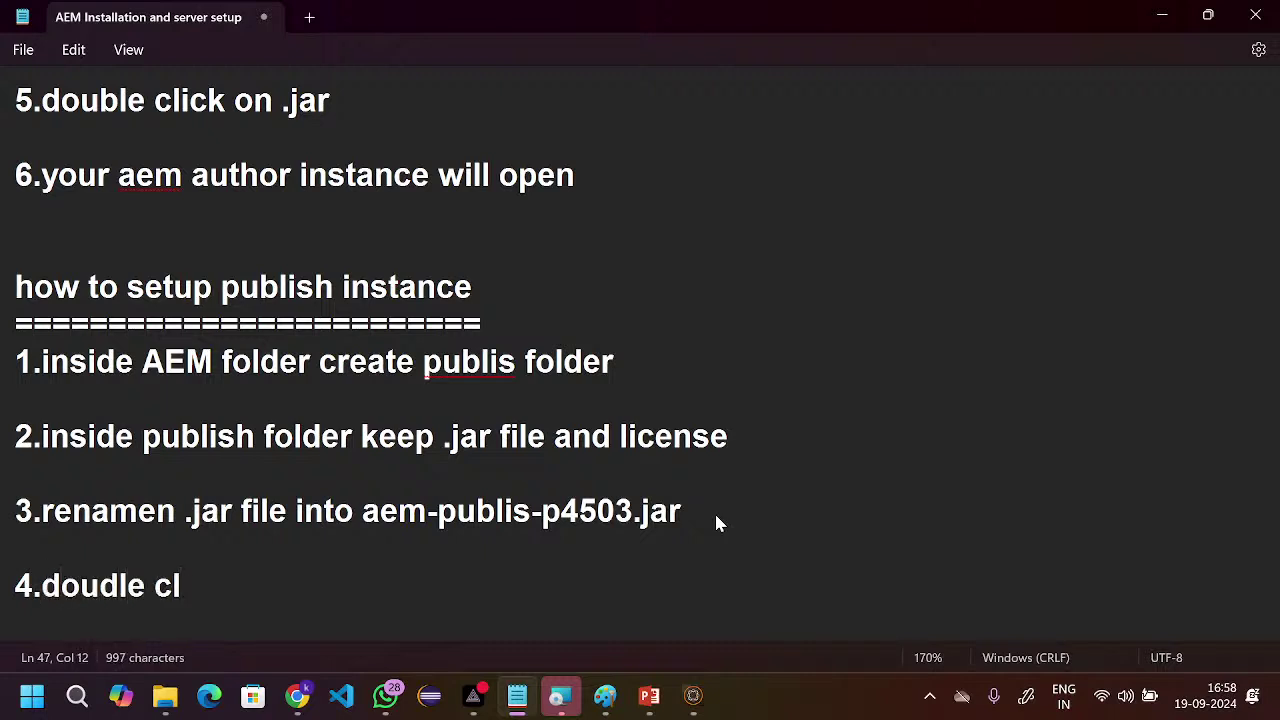
pyautogui.write('ick on ')
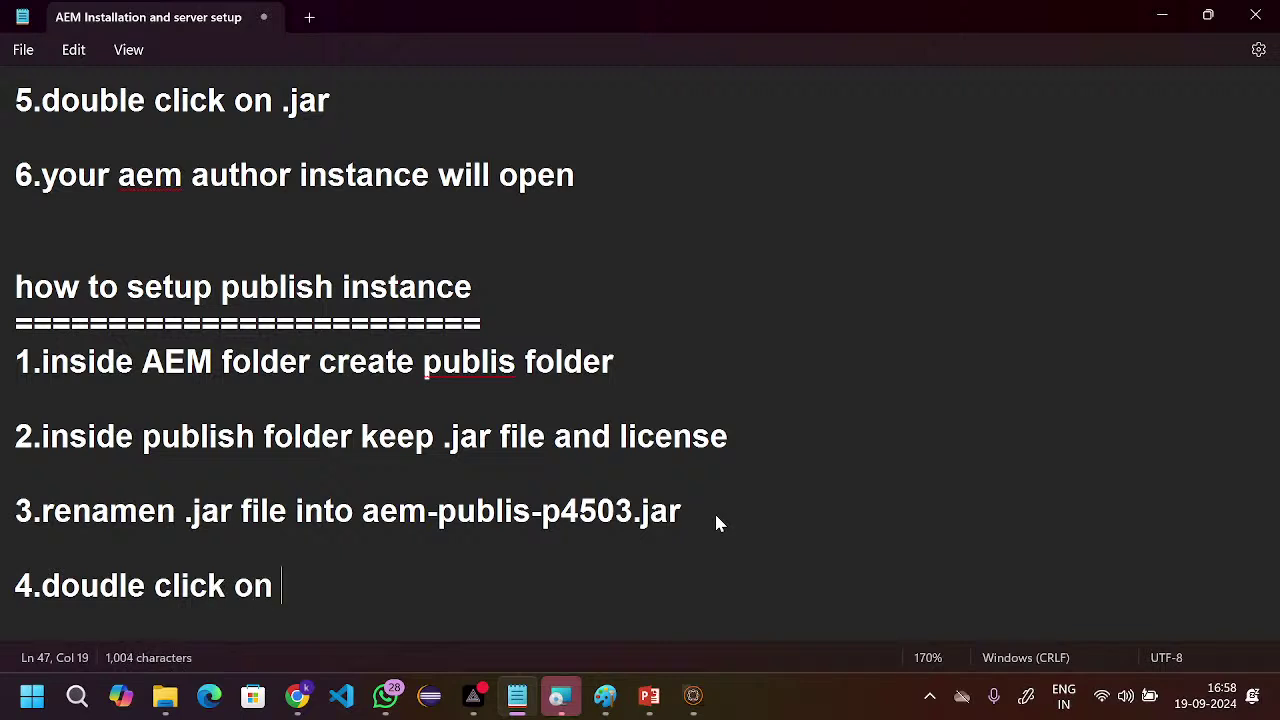
pyautogui.write('.jar fil')
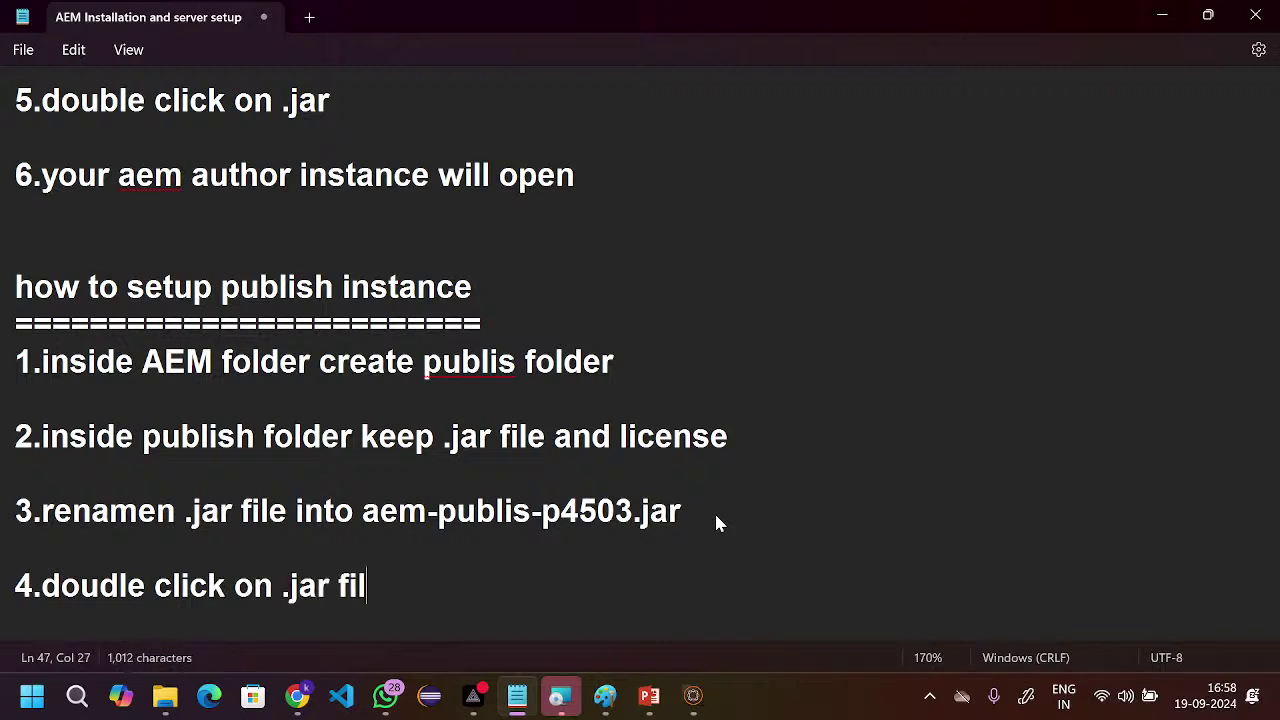
pyautogui.write('e')
pyautogui.press('Return')
pyautogui.press('Return')
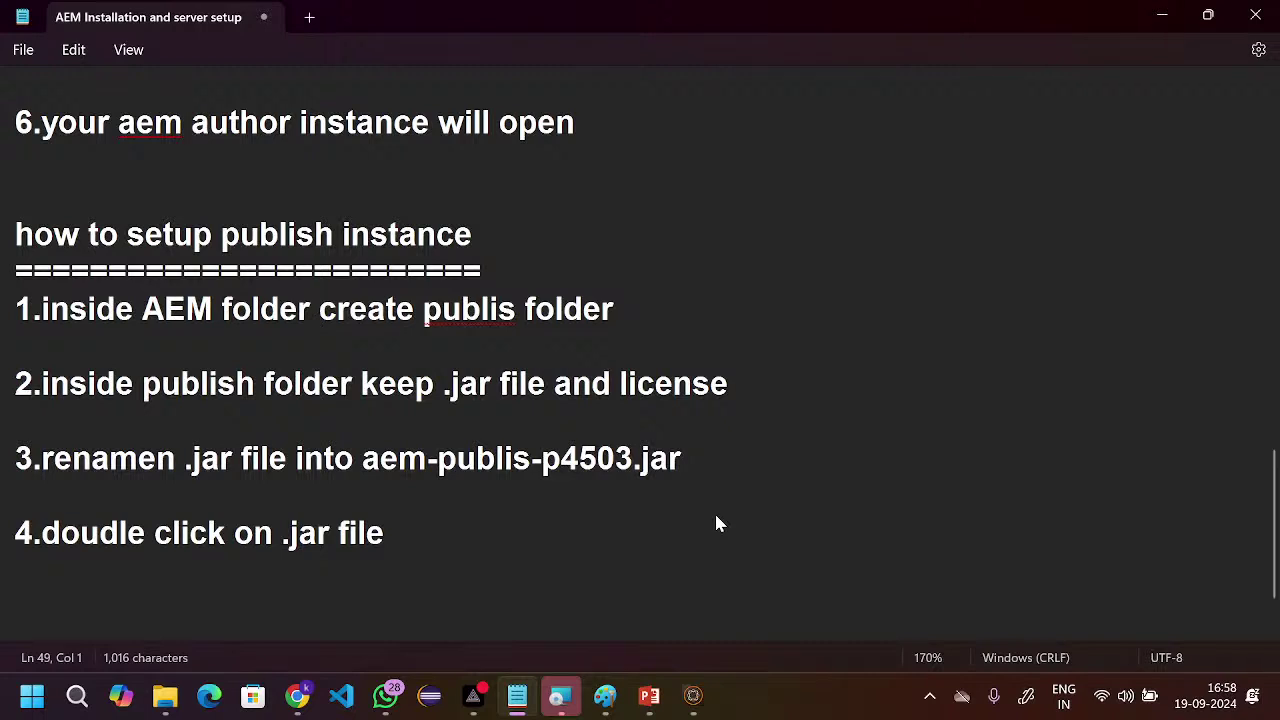
pyautogui.click(397, 540)
pyautogui.write('and then ')
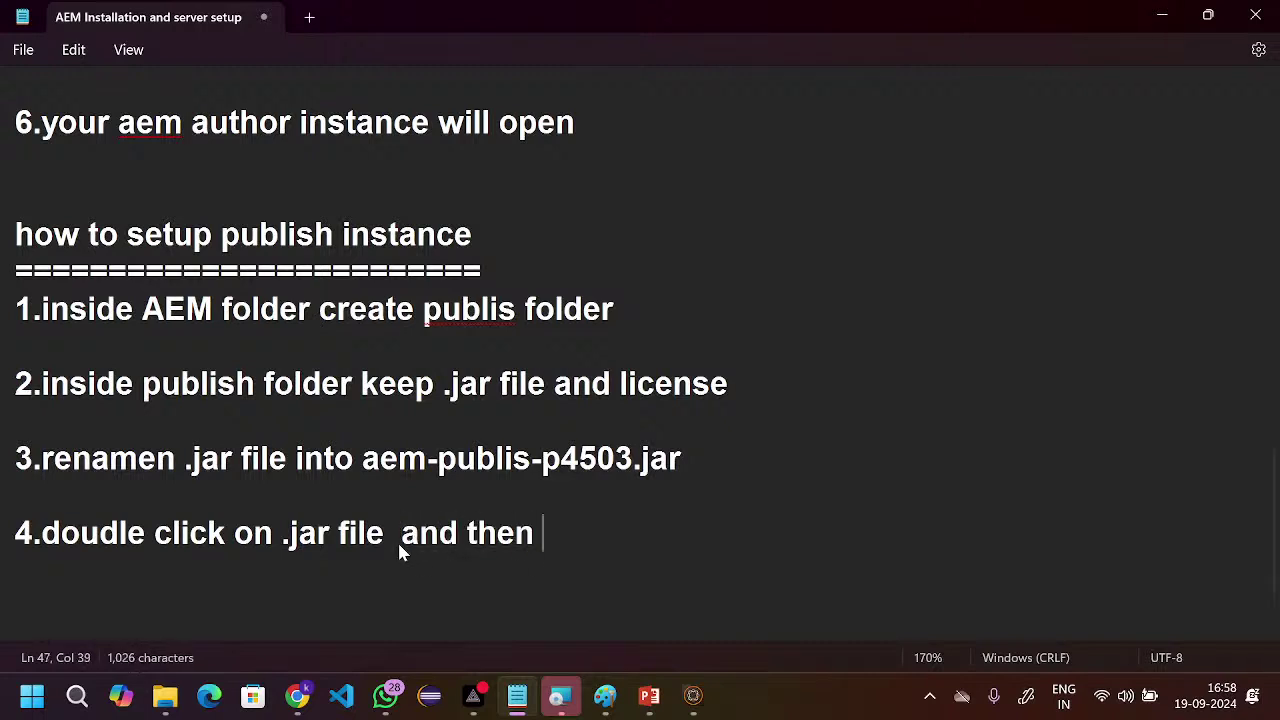
pyautogui.write('open')
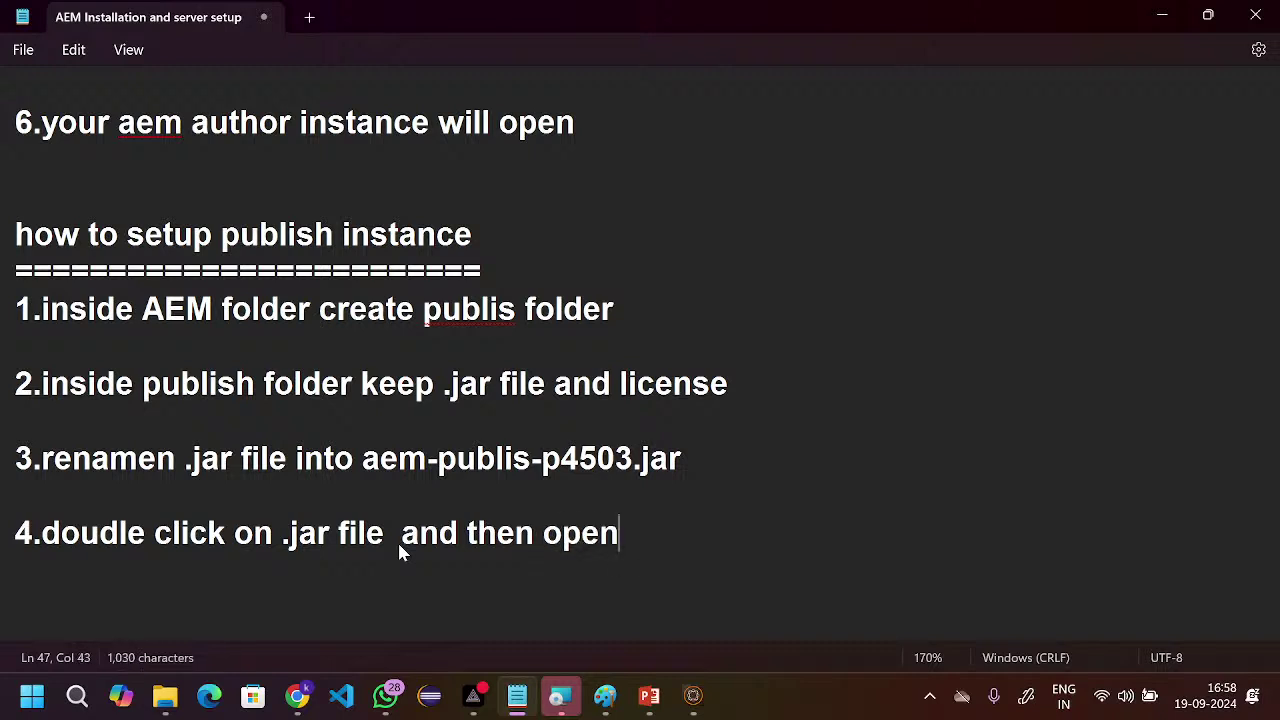
pyautogui.press('Return')
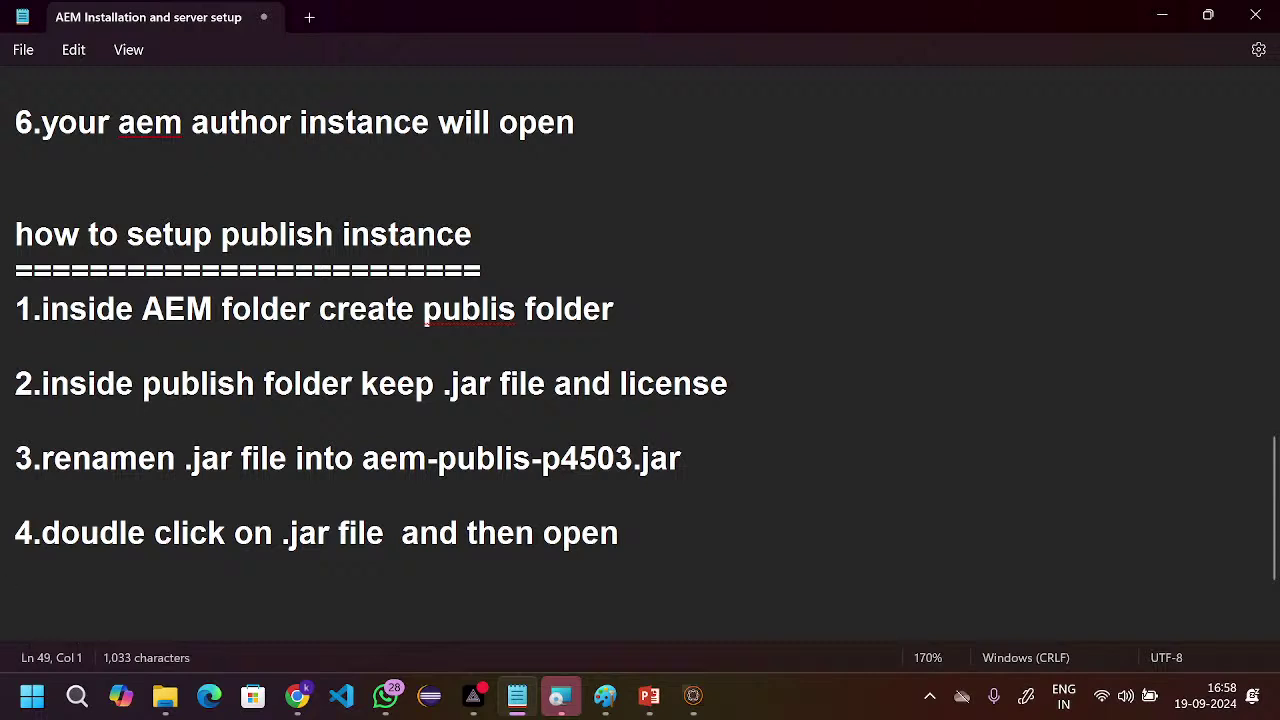
# - Add step 5: '5.it will open publish instance by using 4503 port number'
pyautogui.write('5.')
pyautogui.write('ti')
pyautogui.press('BackSpace')
pyautogui.press('BackSpace')
pyautogui.write('it ')
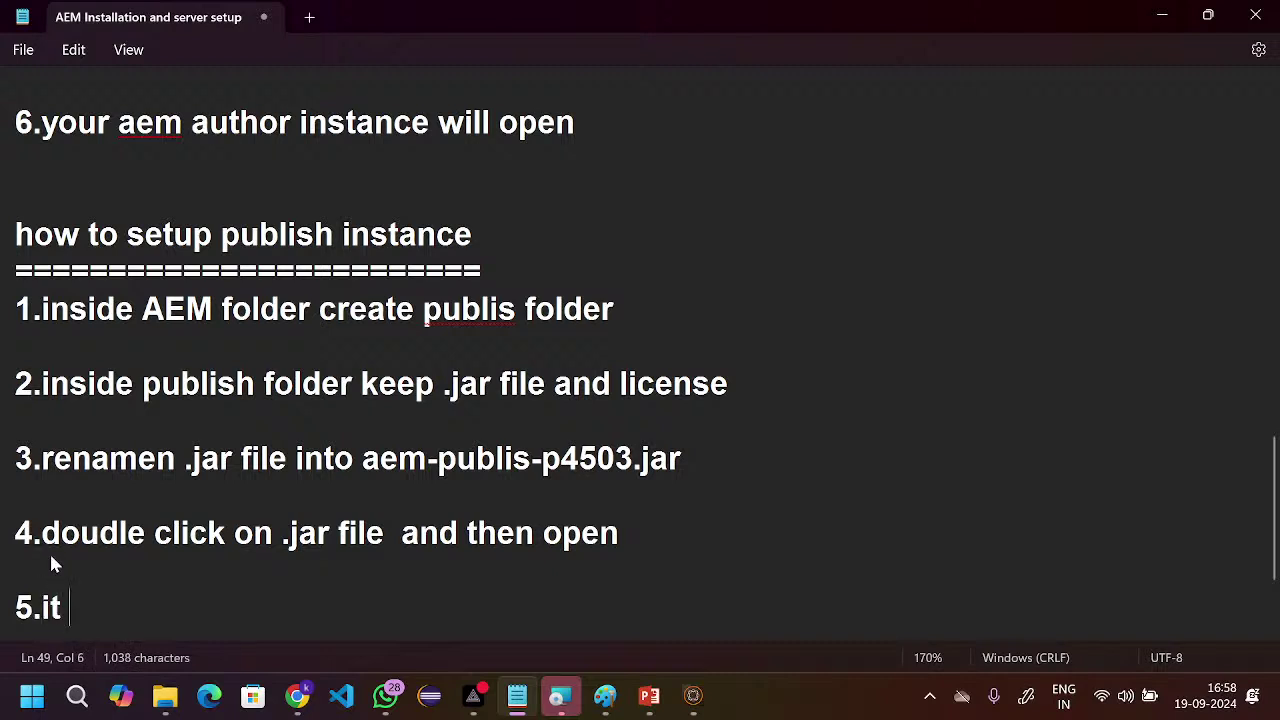
pyautogui.write('will o')
pyautogui.press('BackSpace')
pyautogui.write('o')
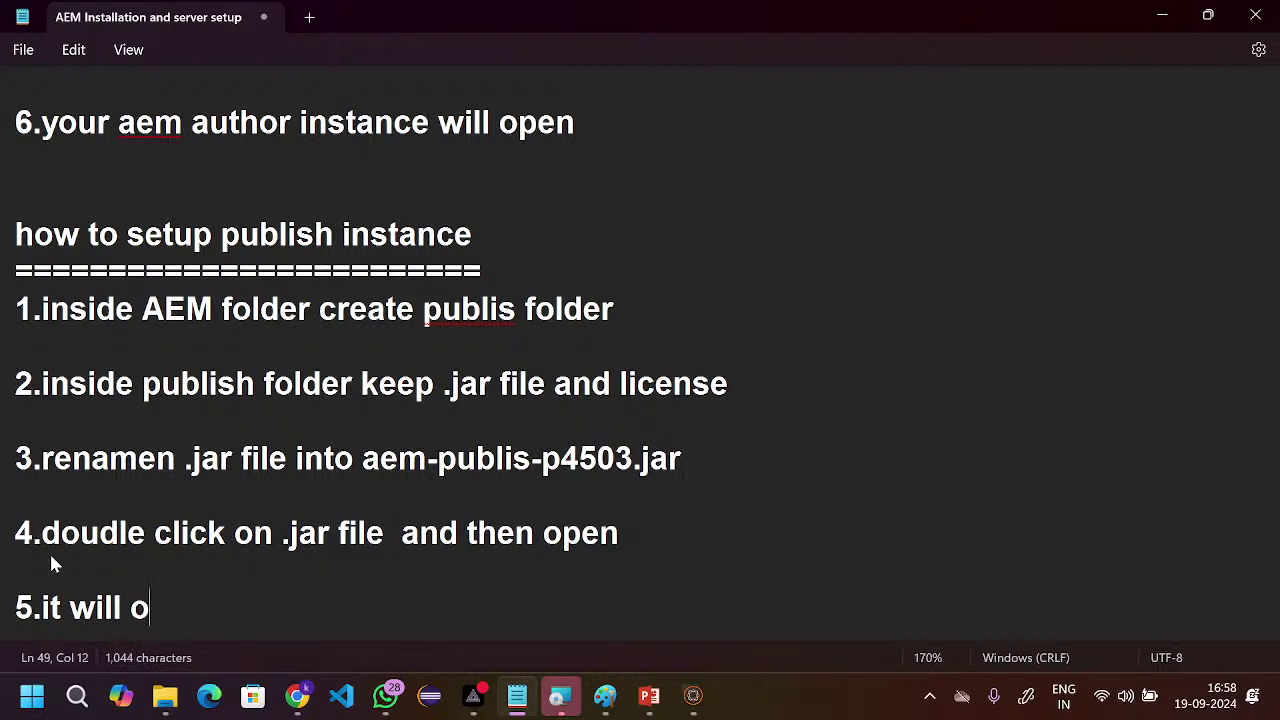
pyautogui.write('pen publ')
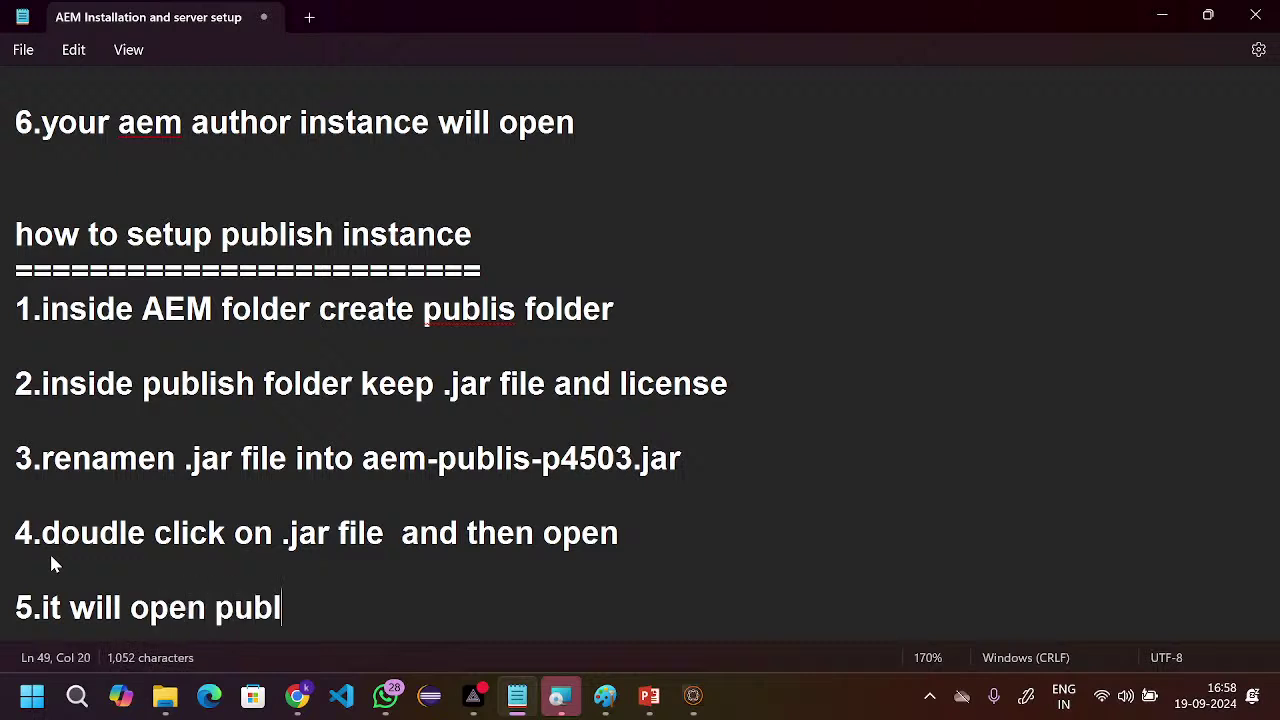
pyautogui.write('ish i')
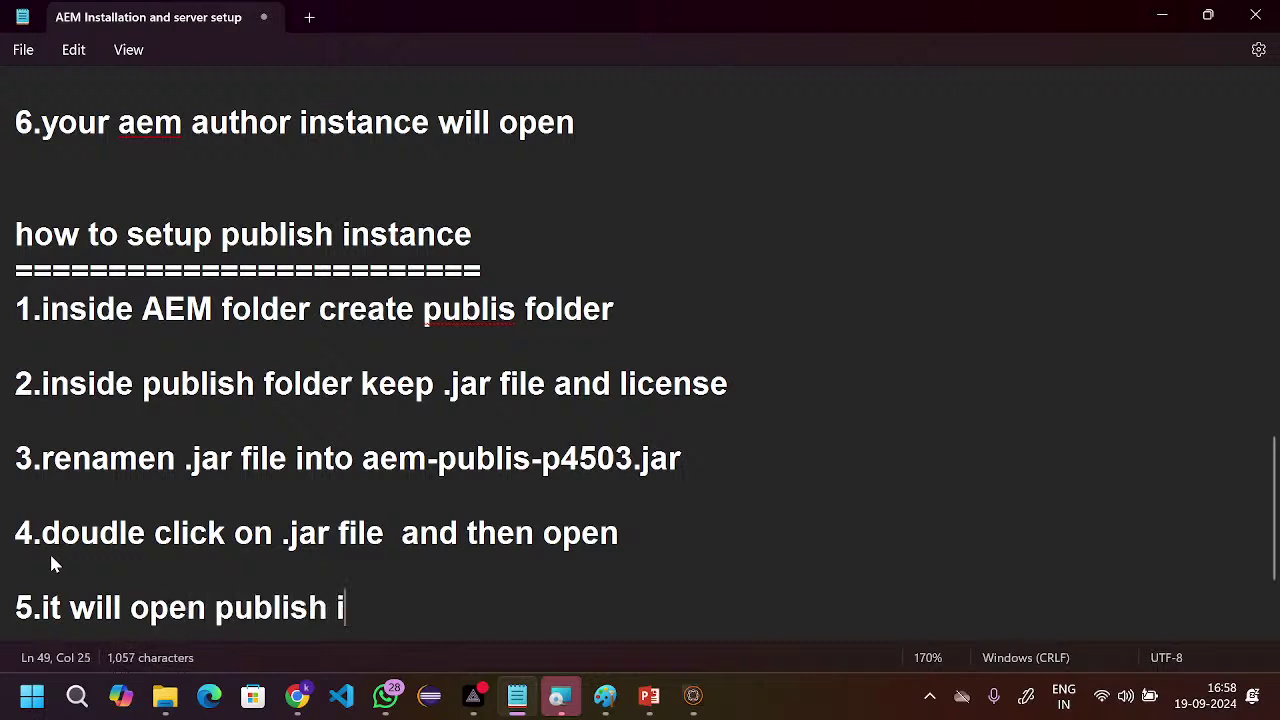
pyautogui.write('nstance')
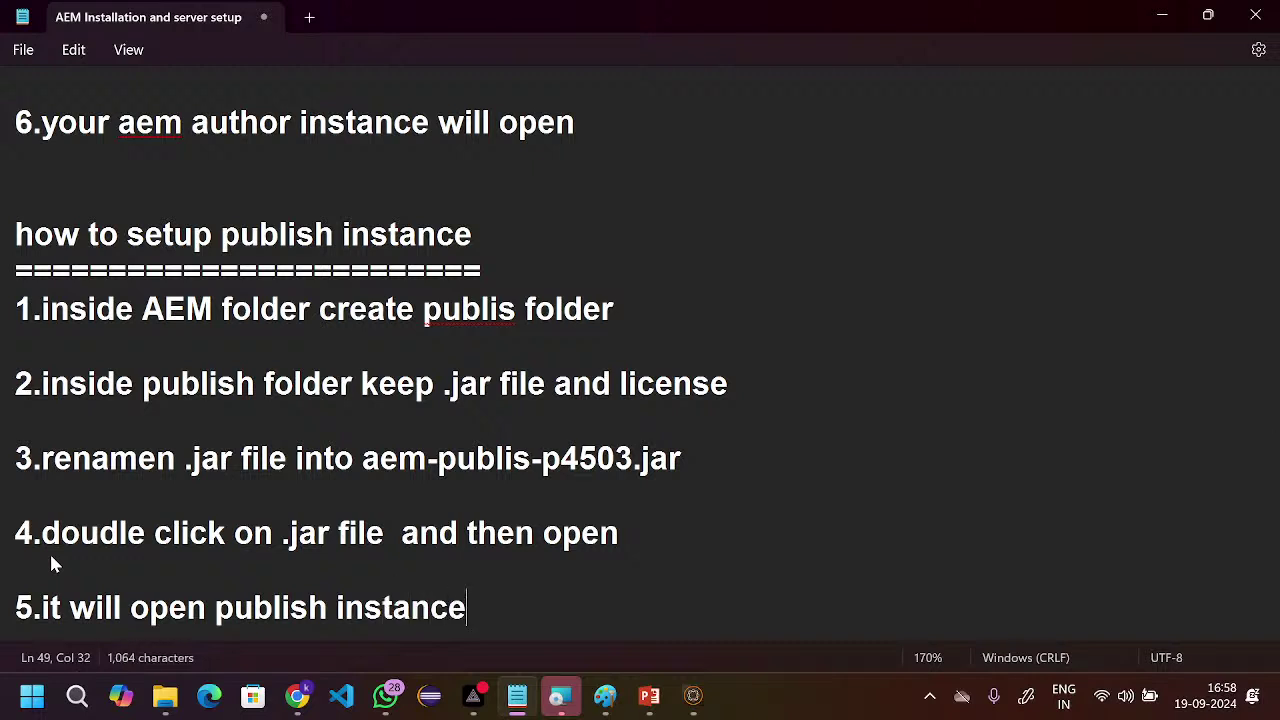
pyautogui.write(' by s')
pyautogui.press('BackSpace')
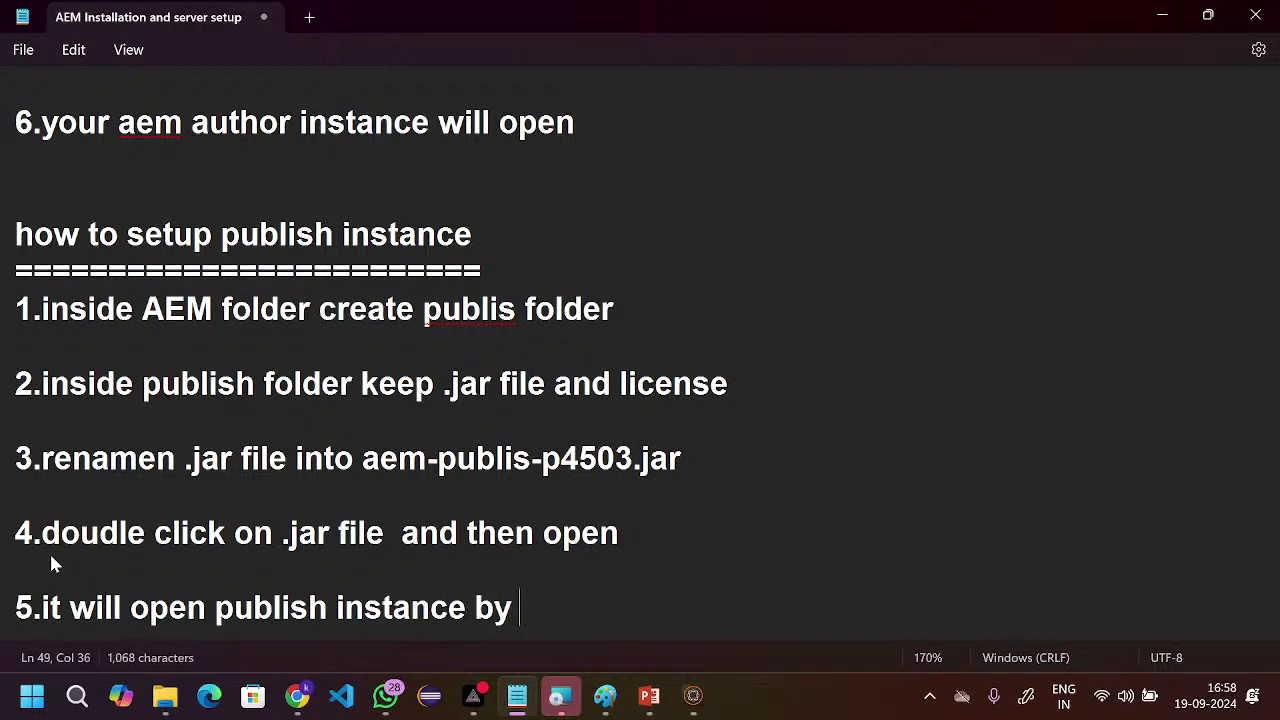
pyautogui.write('using ')
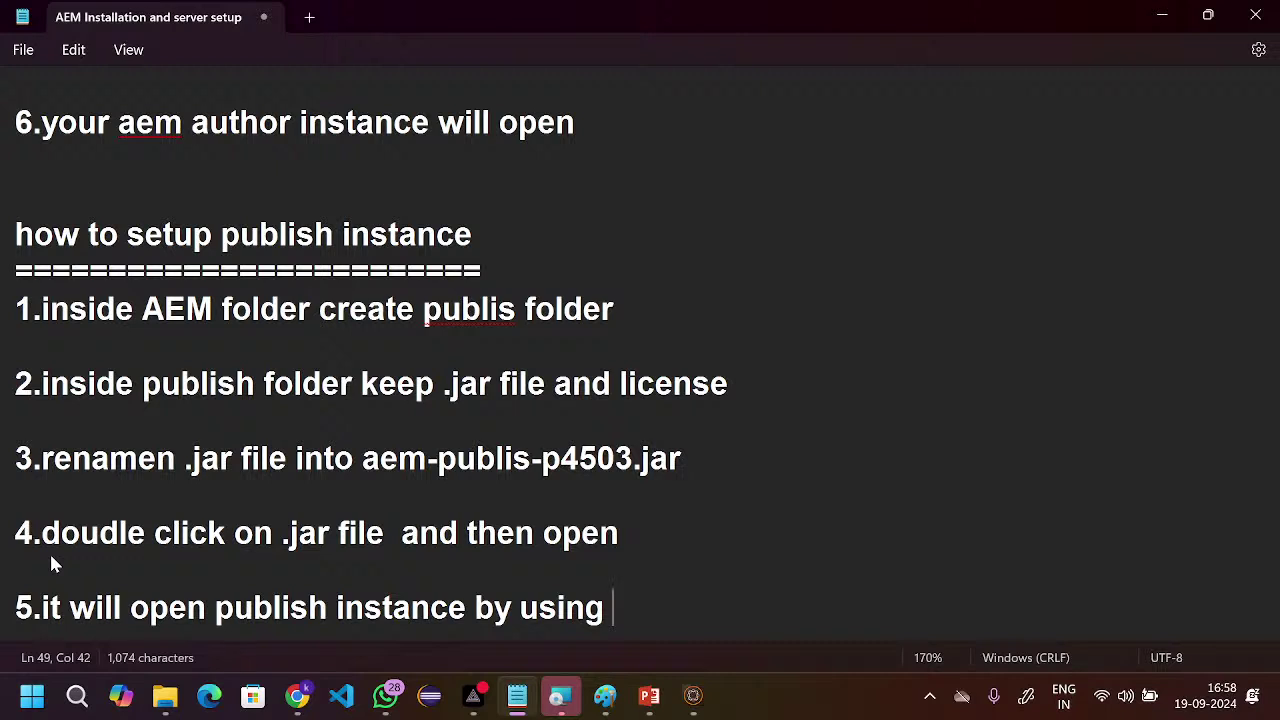
pyautogui.write('4503 p')
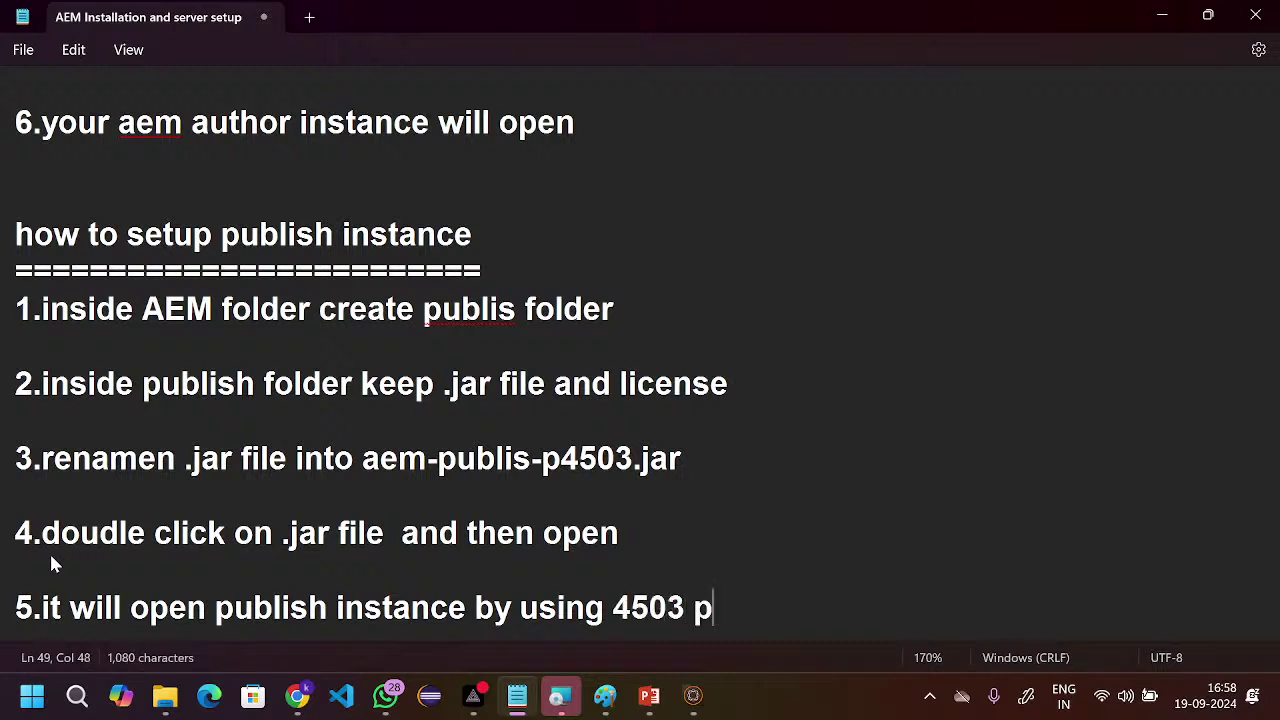
pyautogui.write('ro')
pyautogui.press('BackSpace')
pyautogui.press('BackSpace')
pyautogui.write('ort ')
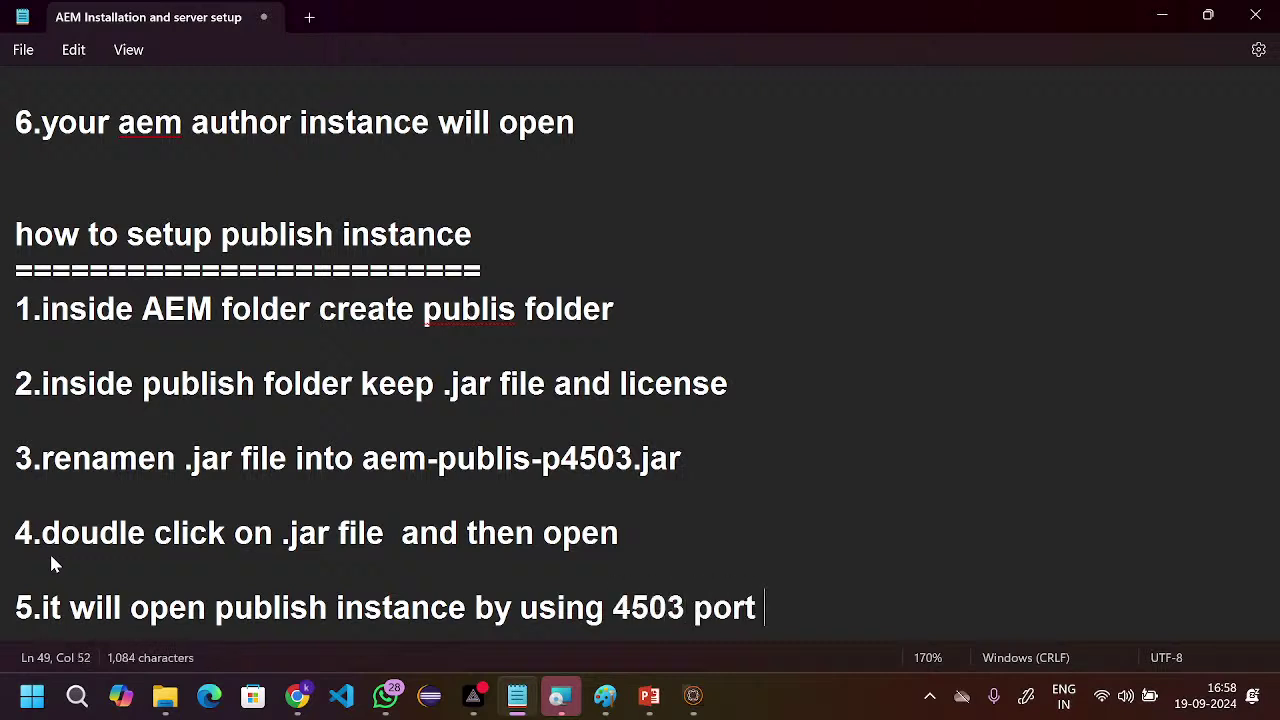
pyautogui.write('number')
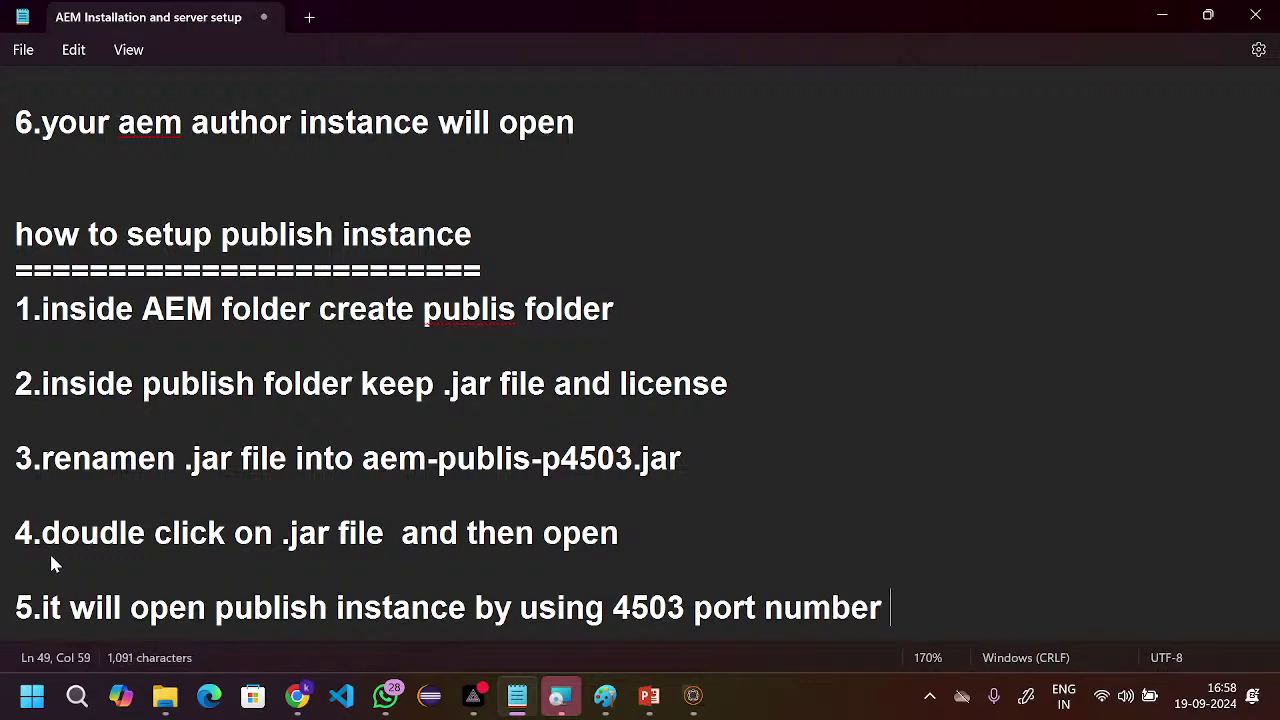
pyautogui.scroll(4, 291, 190)
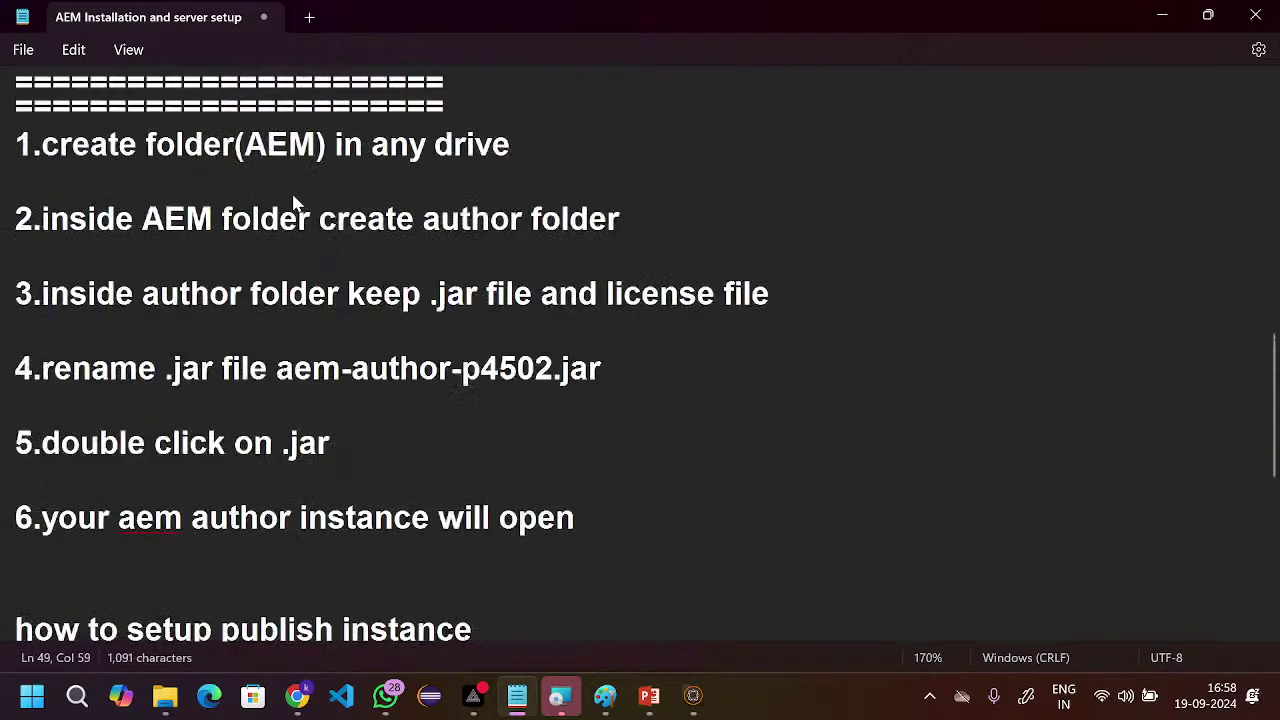
pyautogui.scroll(2, 293, 203)
pyautogui.scroll(-6, 293, 203)
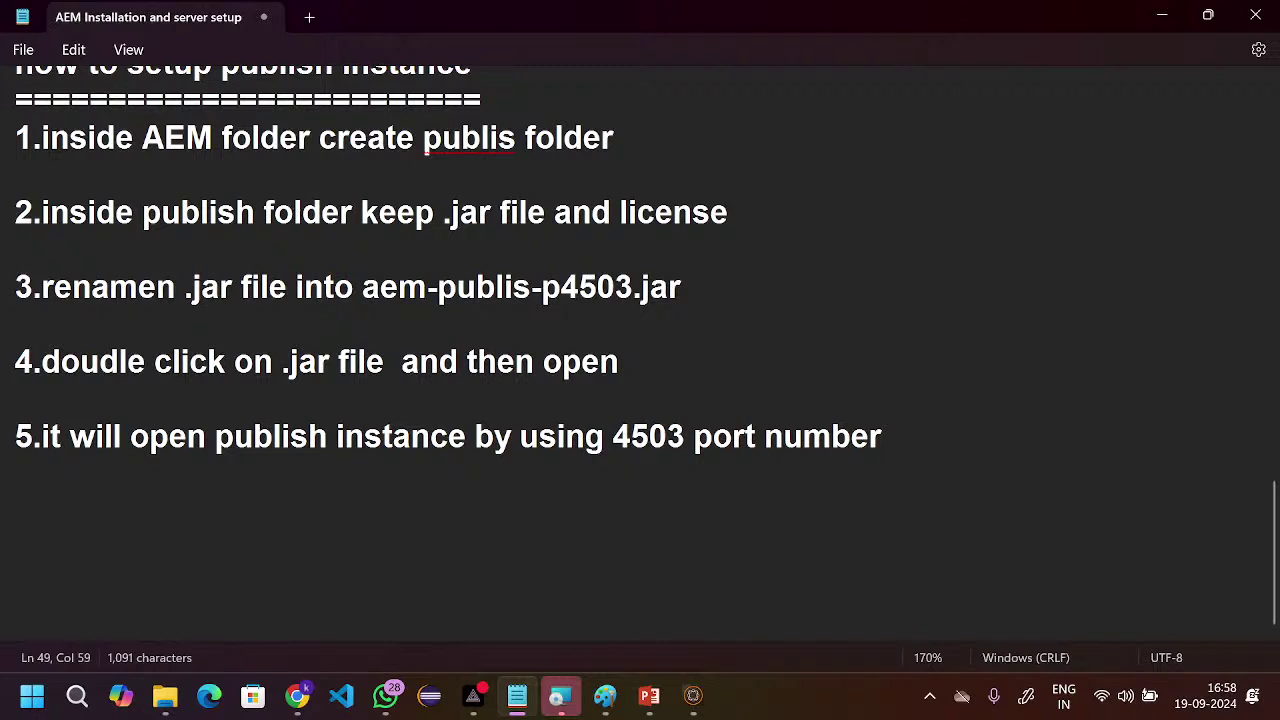
pyautogui.scroll(1, 268, 316)
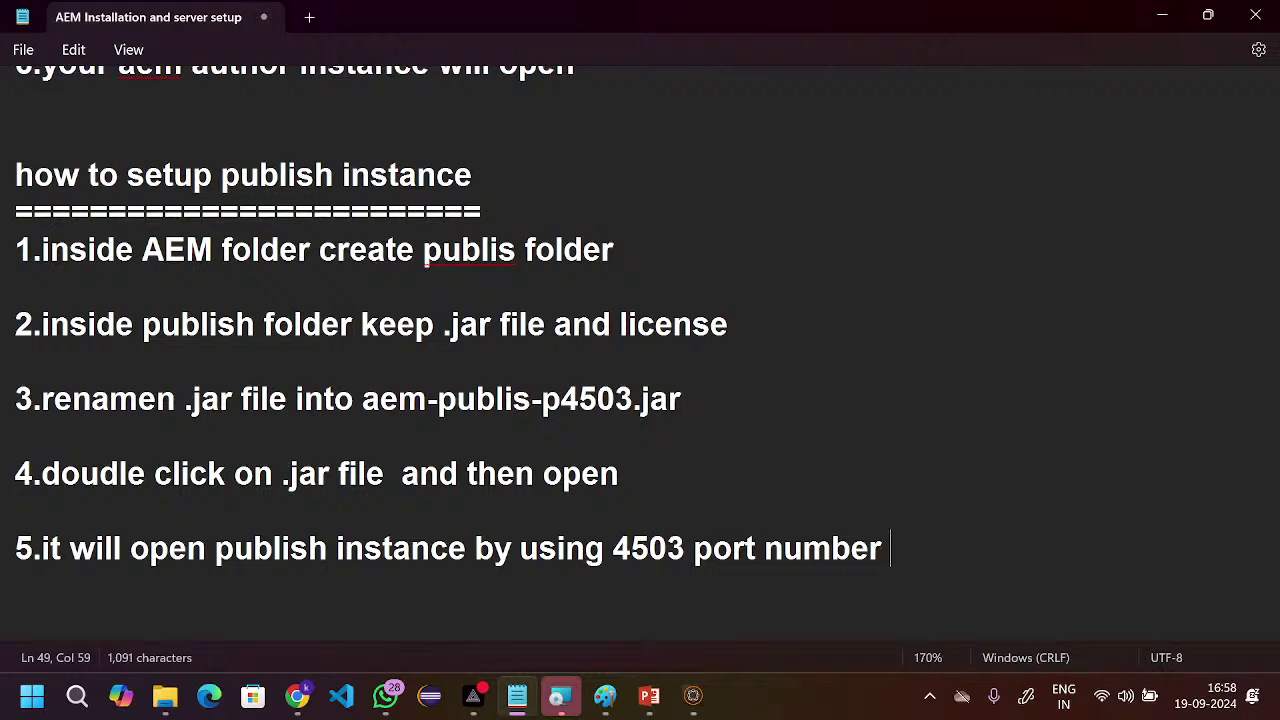
pyautogui.hotkey('alt', 'Tab')
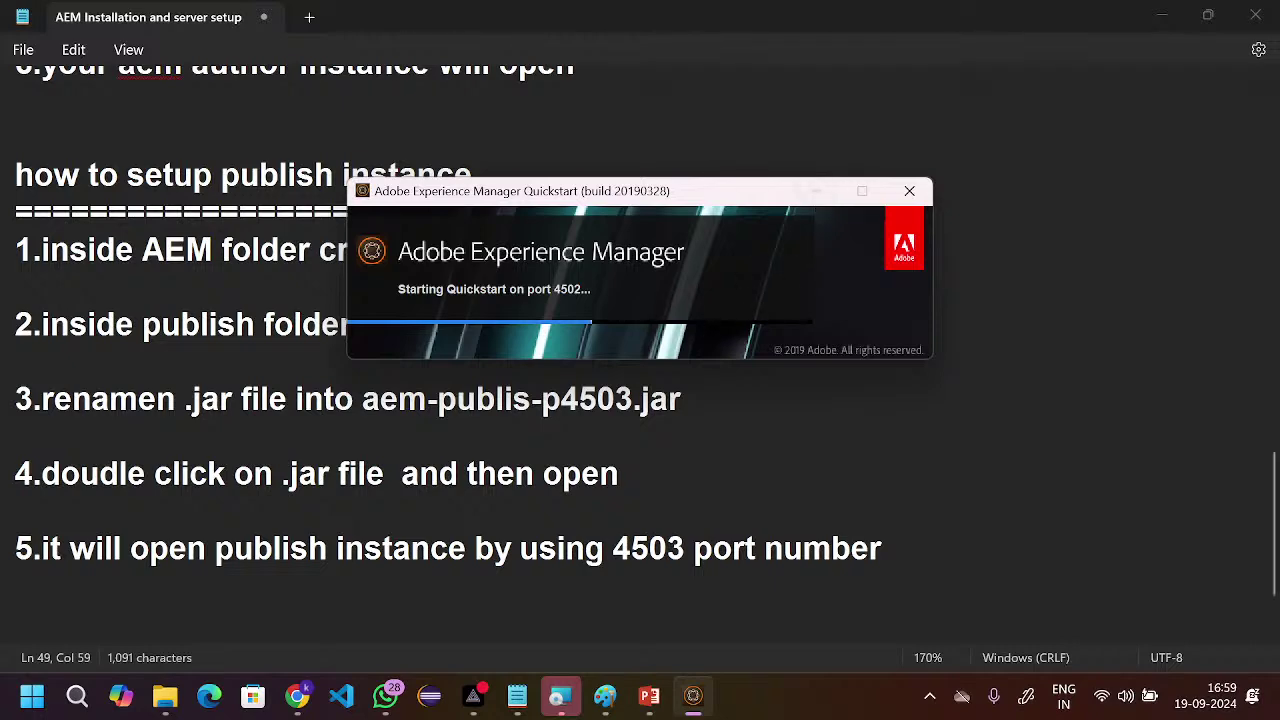
pyautogui.click(598, 400)
pyautogui.scroll(-1, 667, 450)
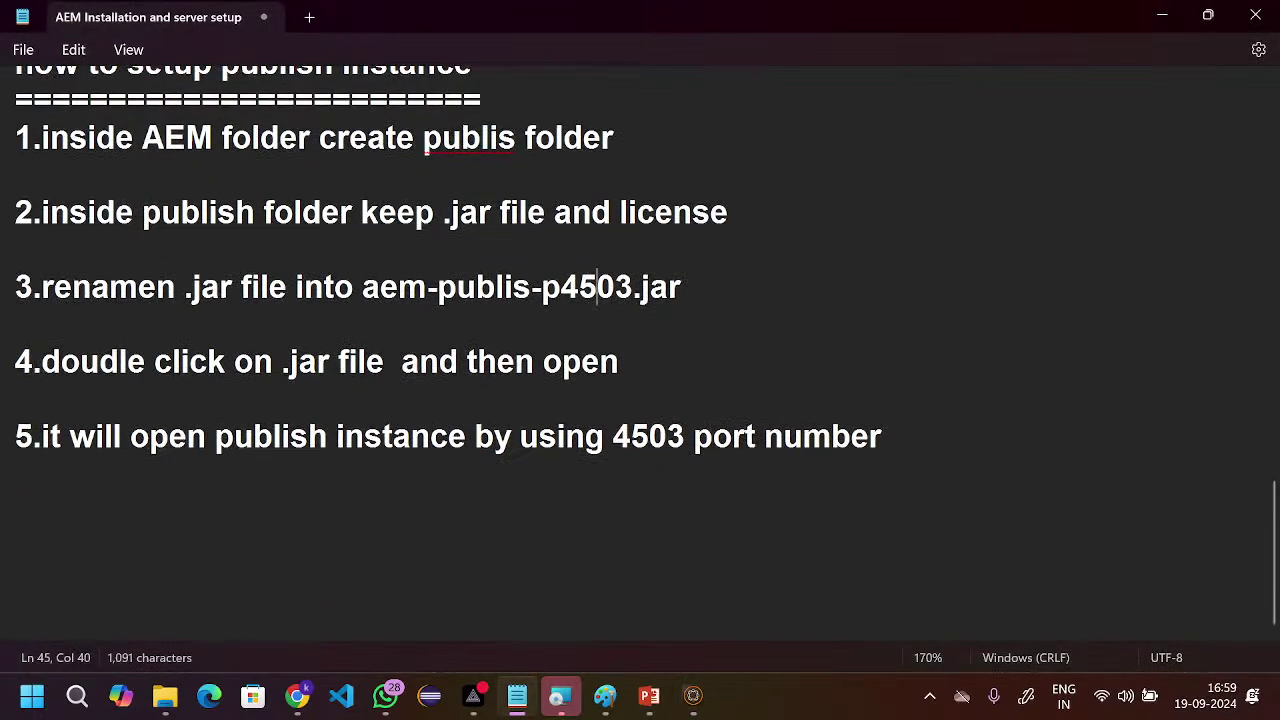
pyautogui.scroll(1, 667, 450)
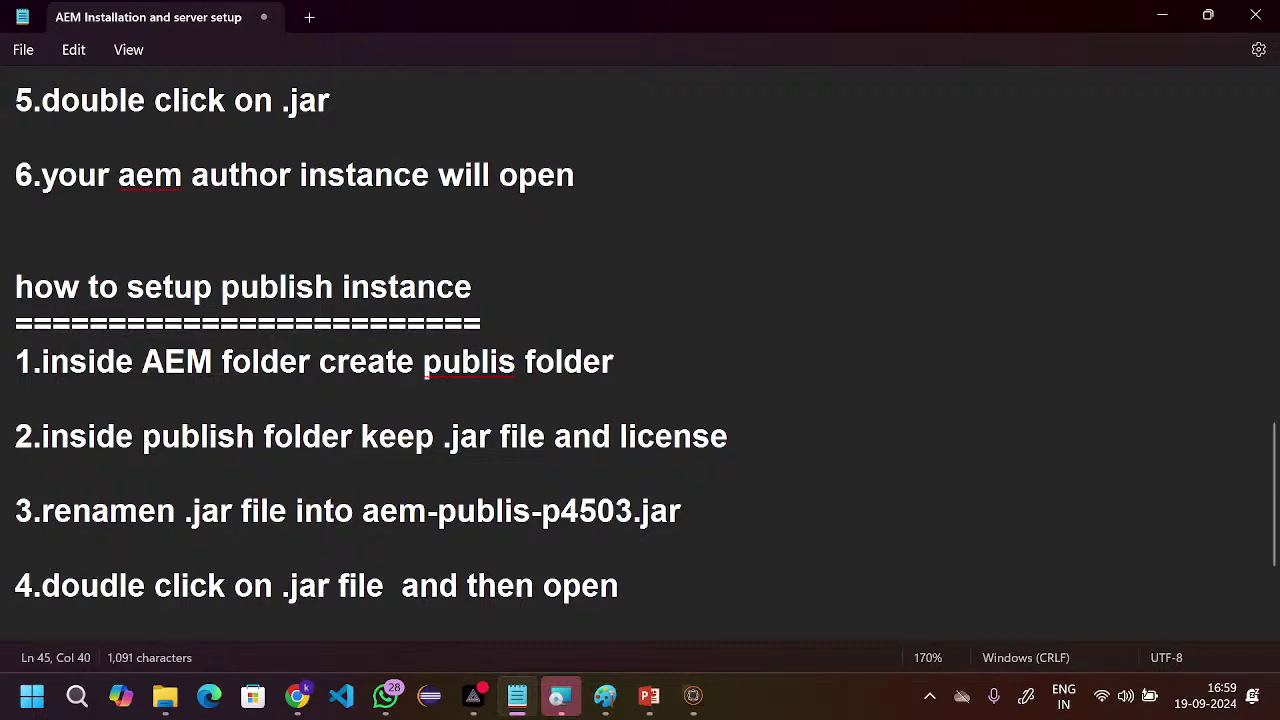
pyautogui.scroll(-2, 343, 414)
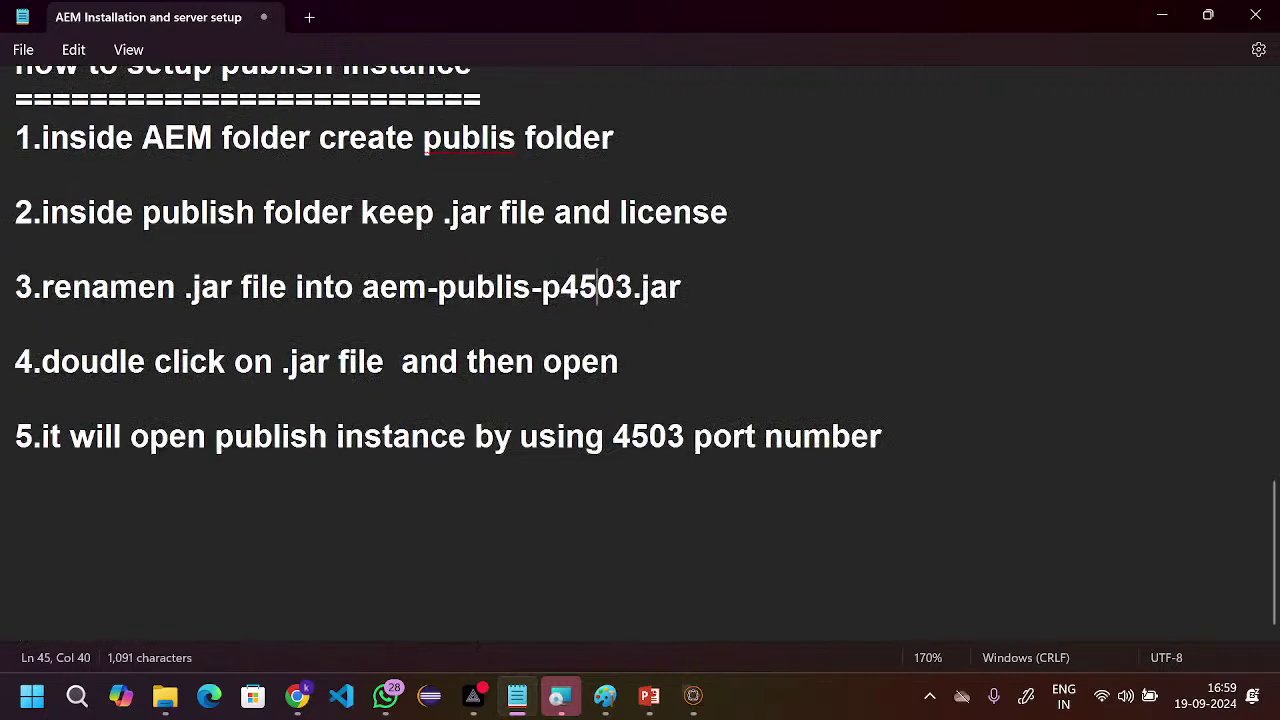
# - Add the heading 'How Establish Relation b/w author instance and publish instance' with an equals-sign underline
pyautogui.click(902, 438)
pyautogui.press('Return')
pyautogui.press('Return')
pyautogui.press('Return')
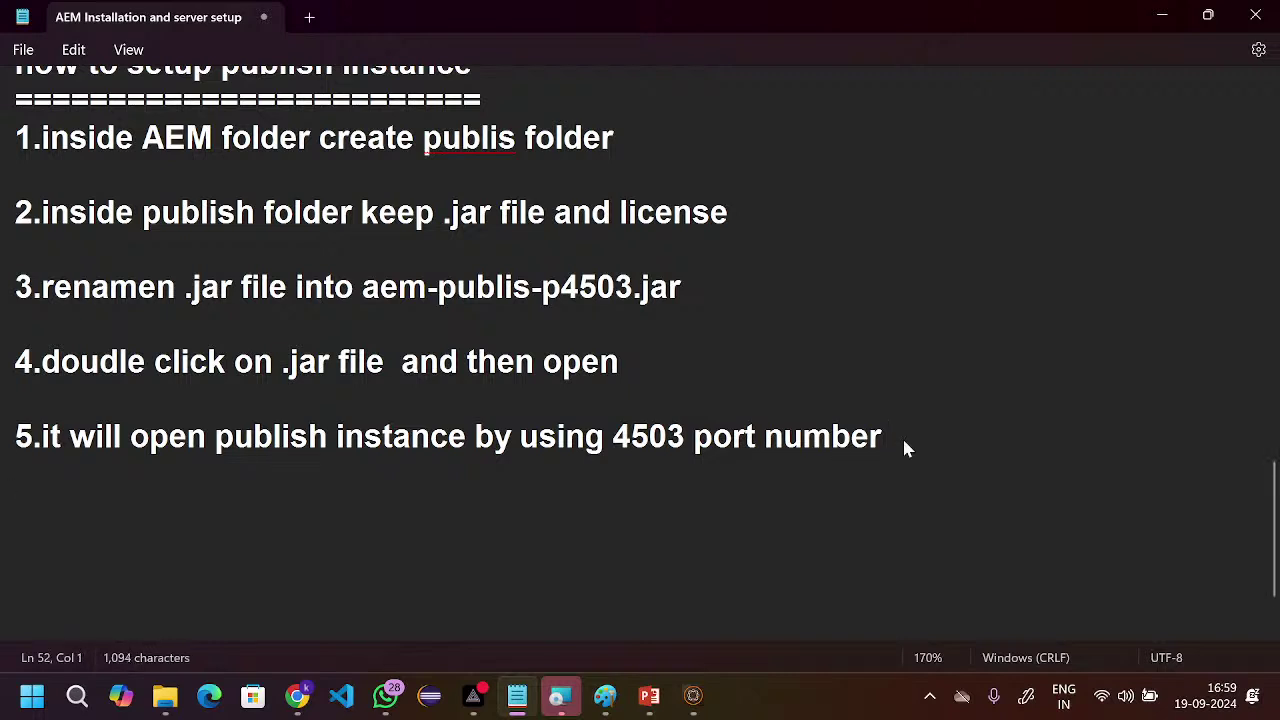
pyautogui.write('How ')
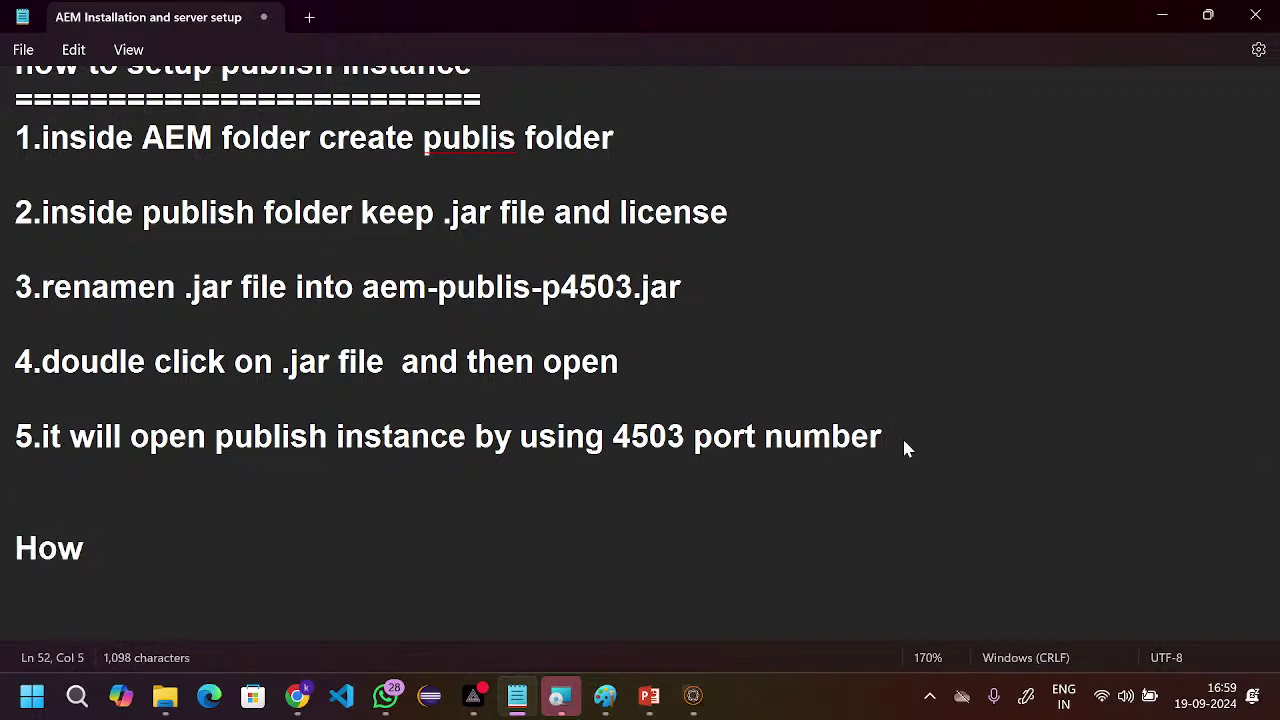
pyautogui.write('ma')
pyautogui.press('BackSpace')
pyautogui.press('BackSpace')
pyautogui.write('Establis')
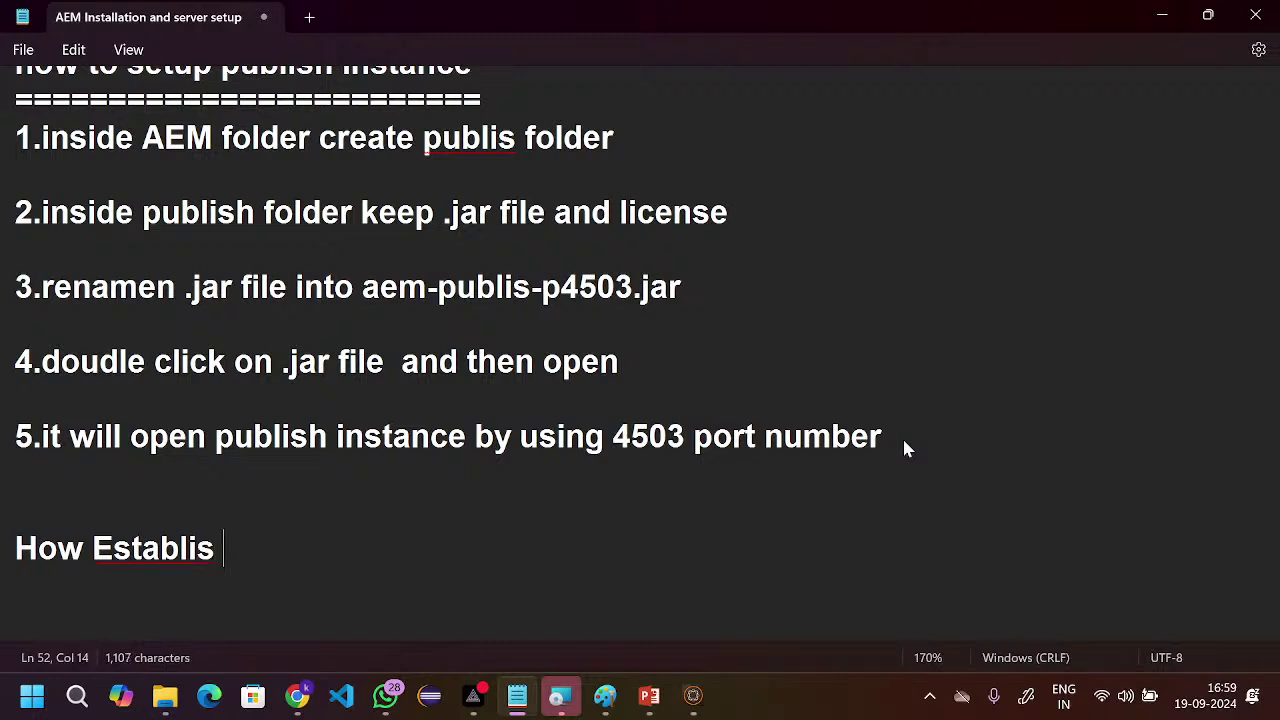
pyautogui.press('BackSpace')
pyautogui.write('h Relat')
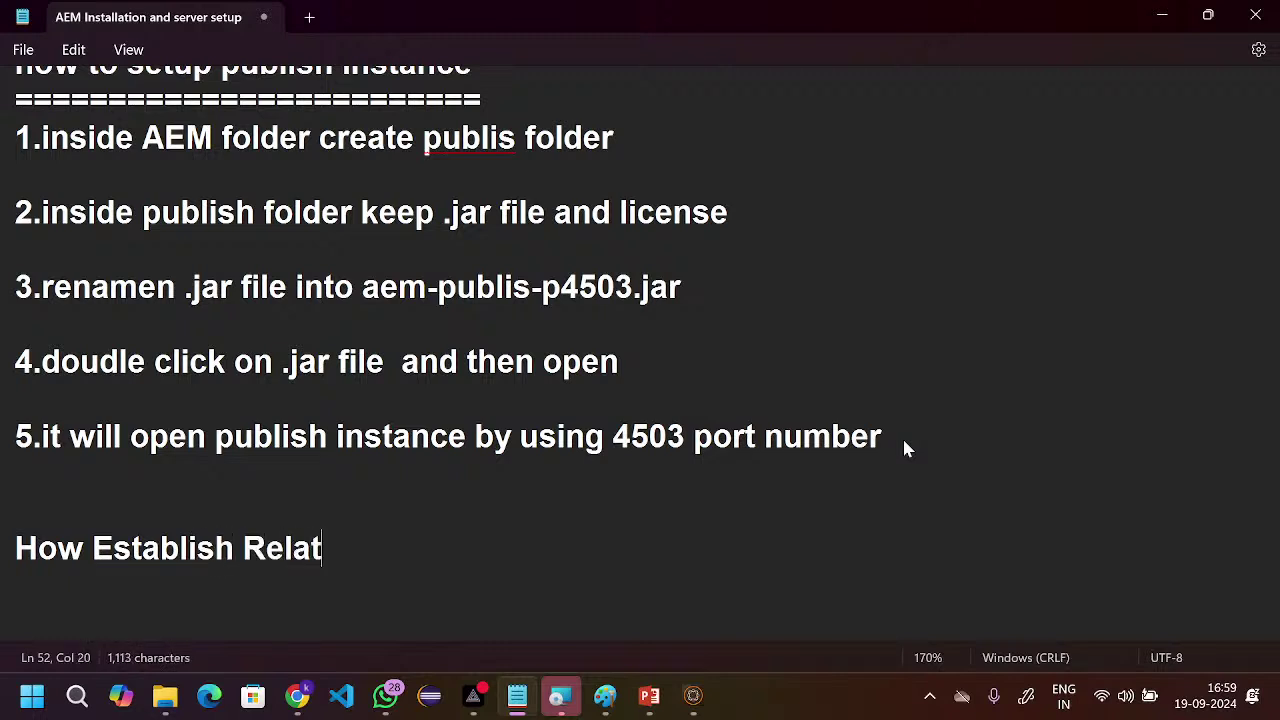
pyautogui.write('ion b/w autoh')
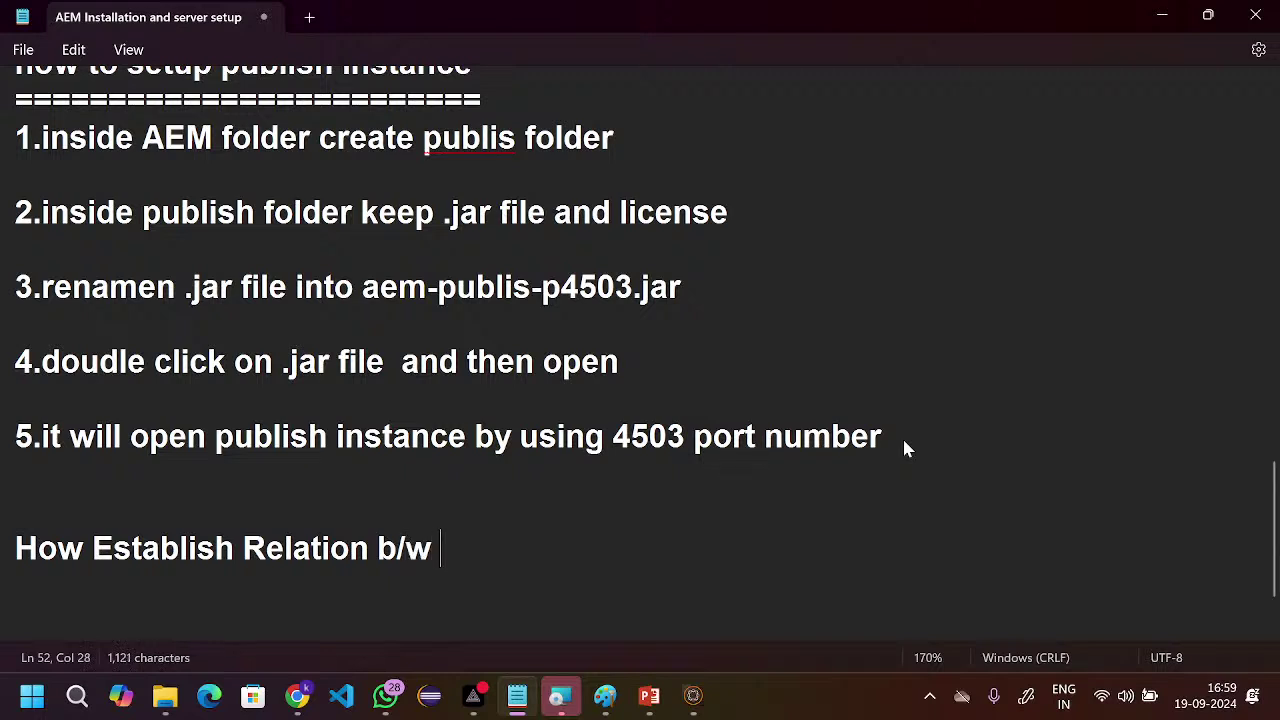
pyautogui.press('BackSpace')
pyautogui.press('BackSpace')
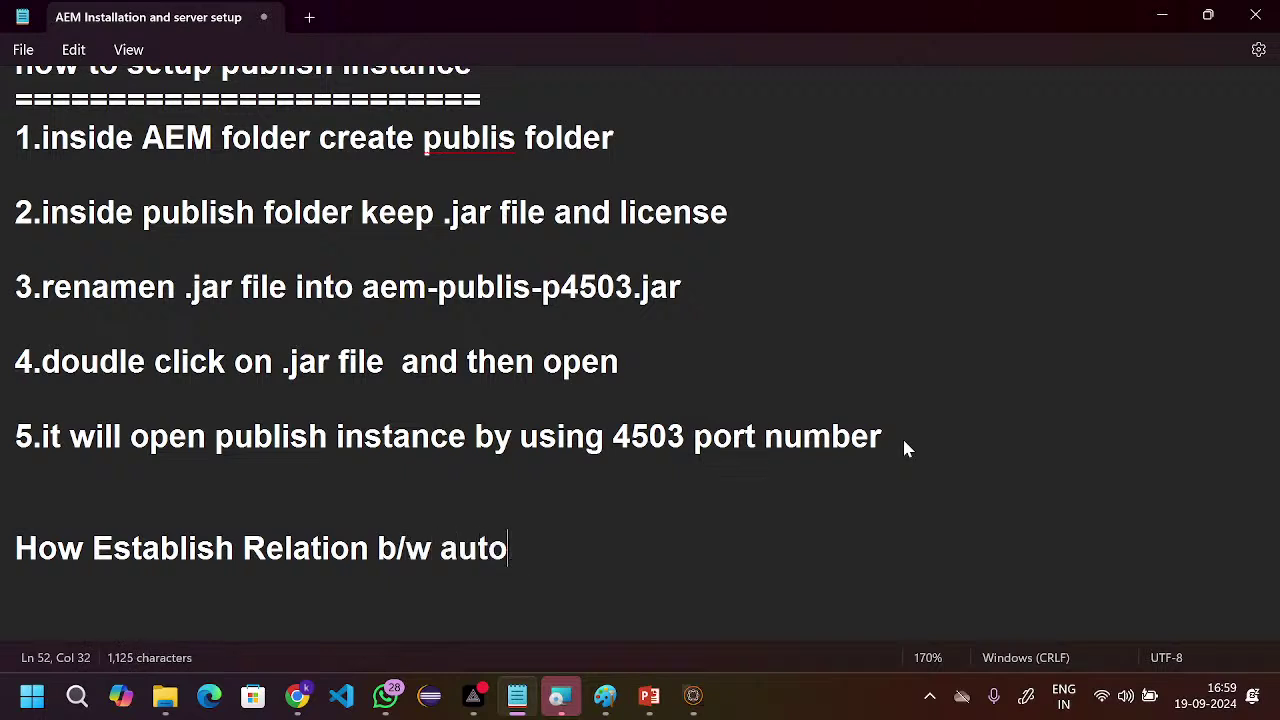
pyautogui.write('hor instance andn')
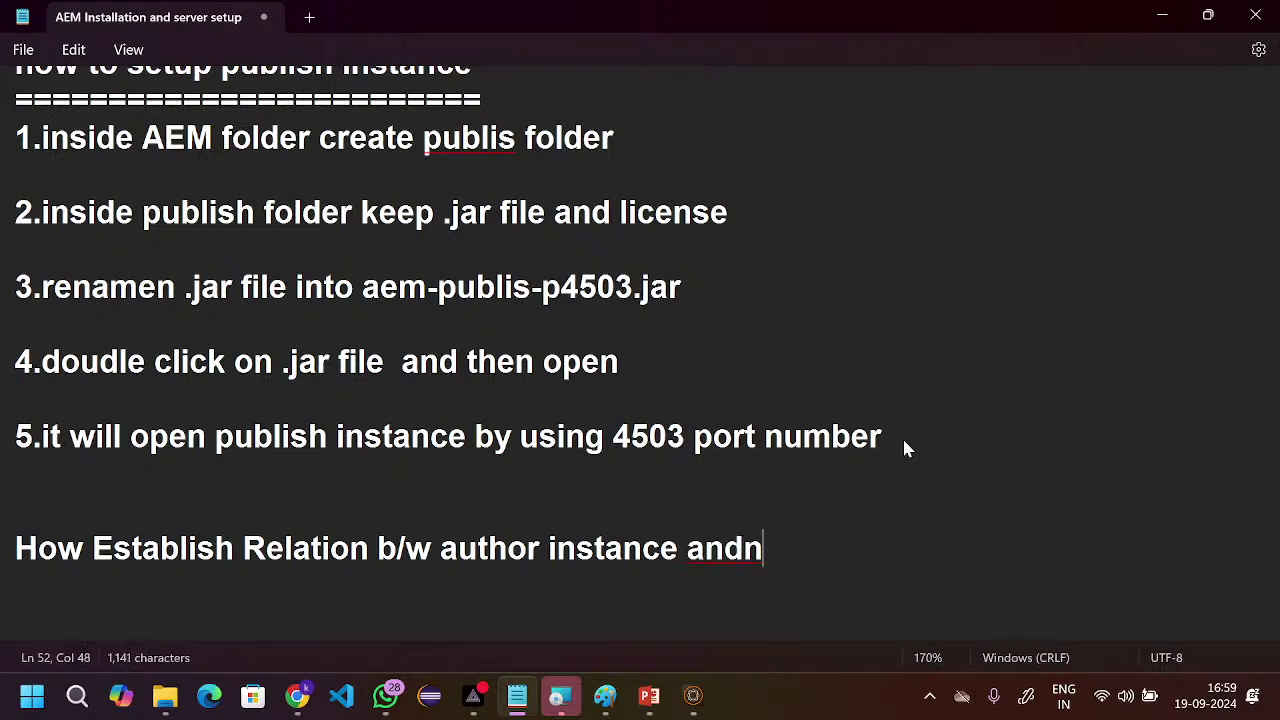
pyautogui.press('BackSpace')
pyautogui.write('publish ins')
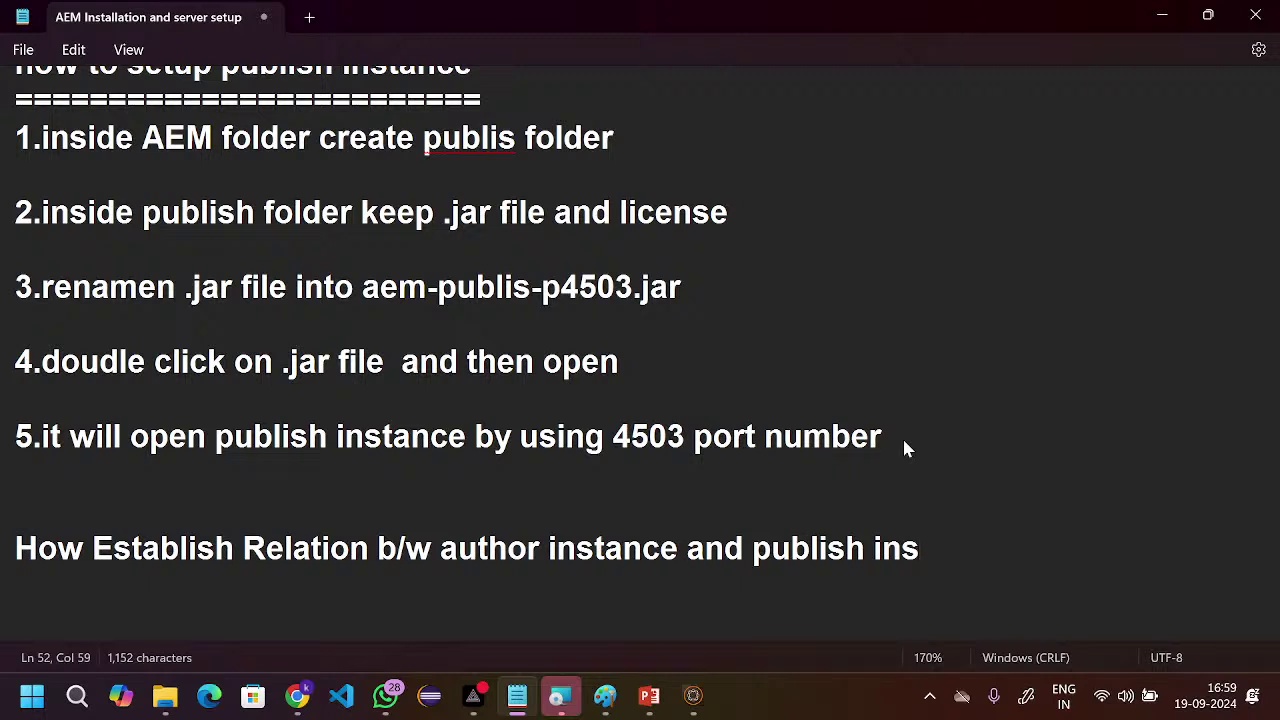
pyautogui.write('tance')
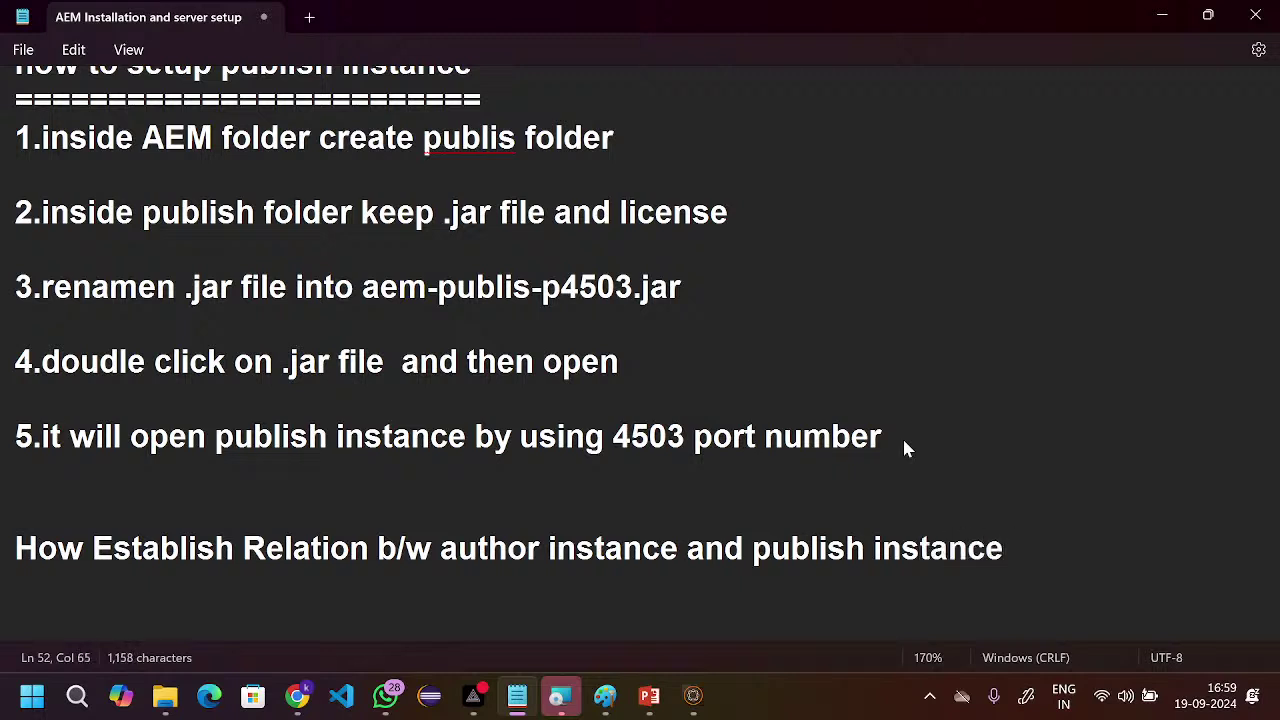
pyautogui.press('Return')
pyautogui.write('=====================================================')
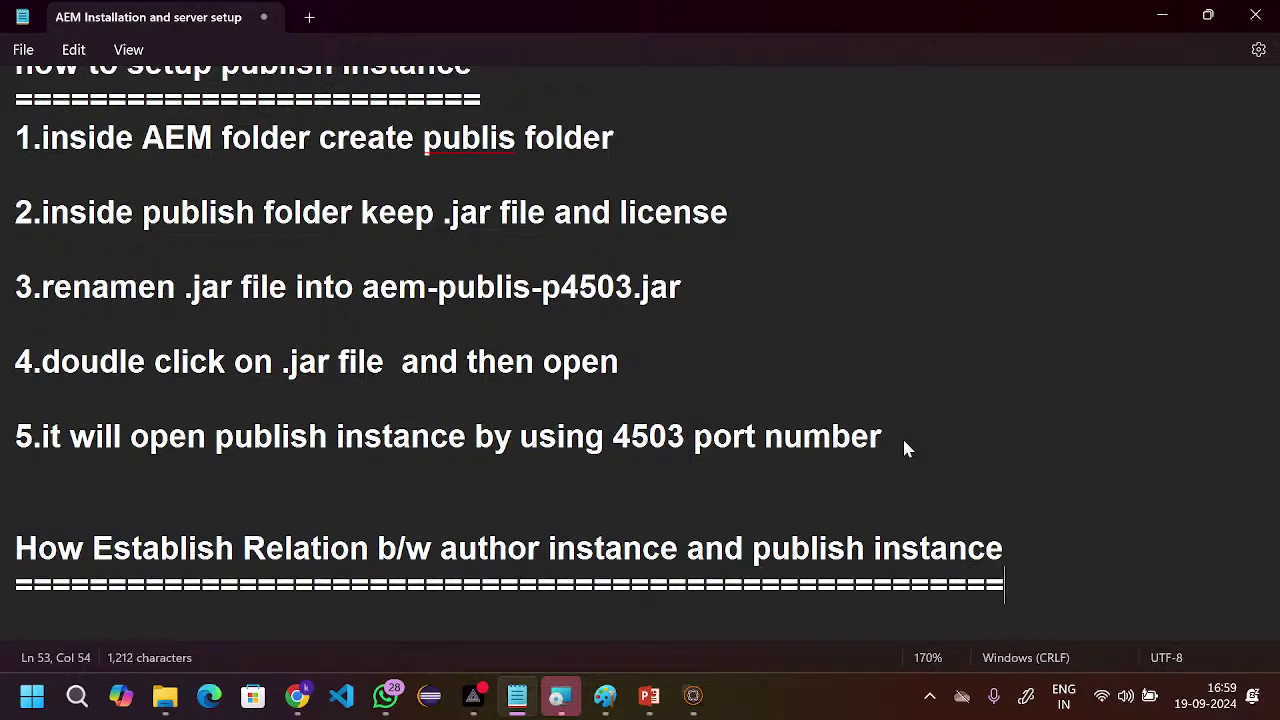
pyautogui.write('=')
pyautogui.press('Return')
# - List the first relation steps '-->localhost:4502/miscadmin' and '-->Replication'
pyautogui.write('--')
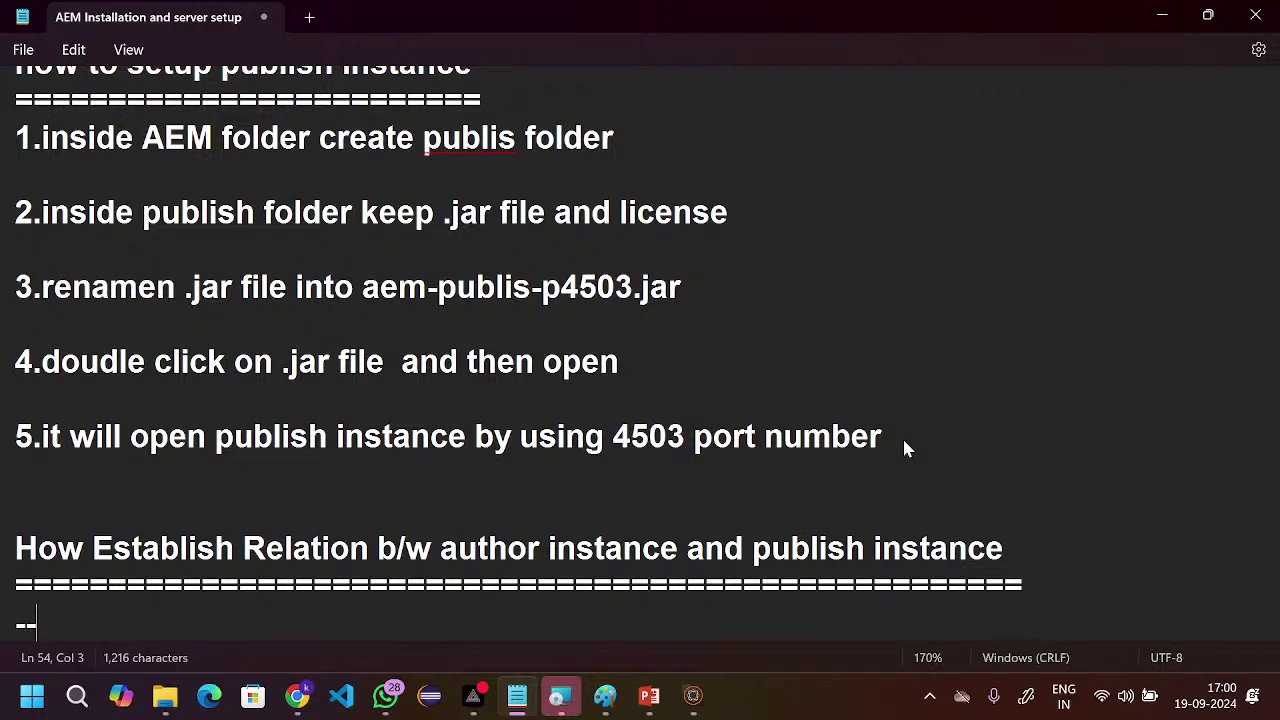
pyautogui.write('>loca')
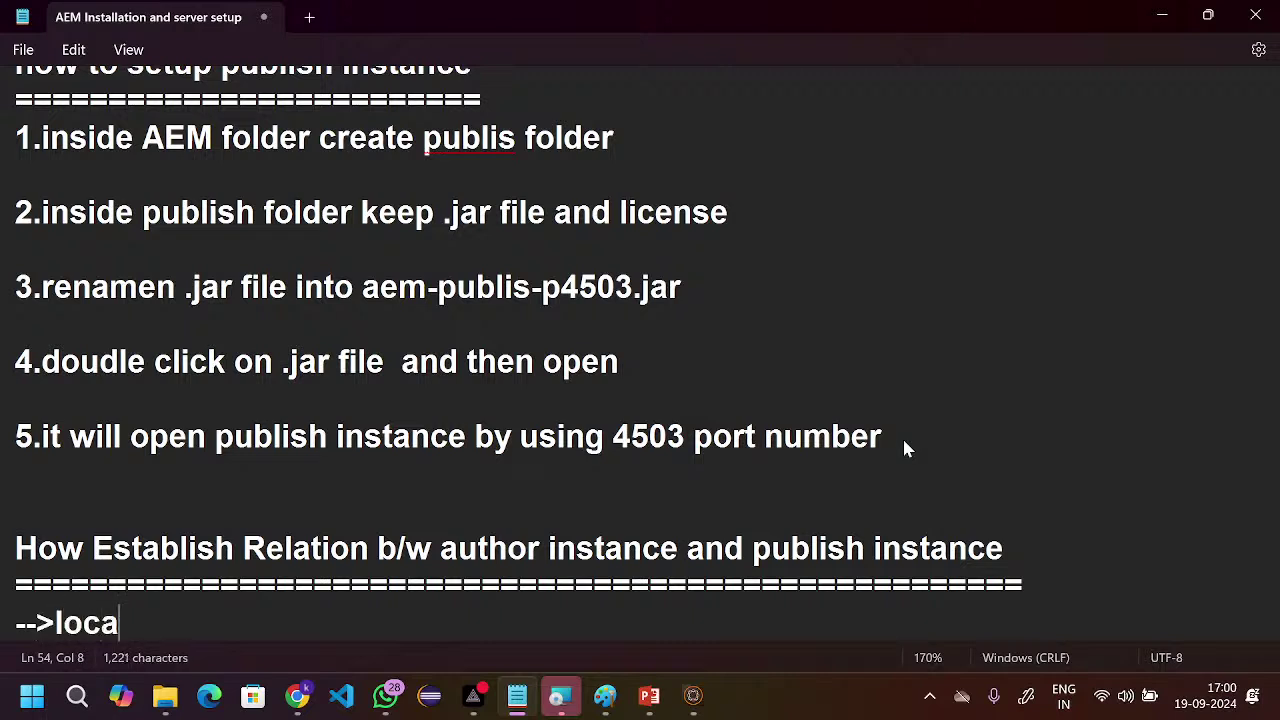
pyautogui.write('lhost')
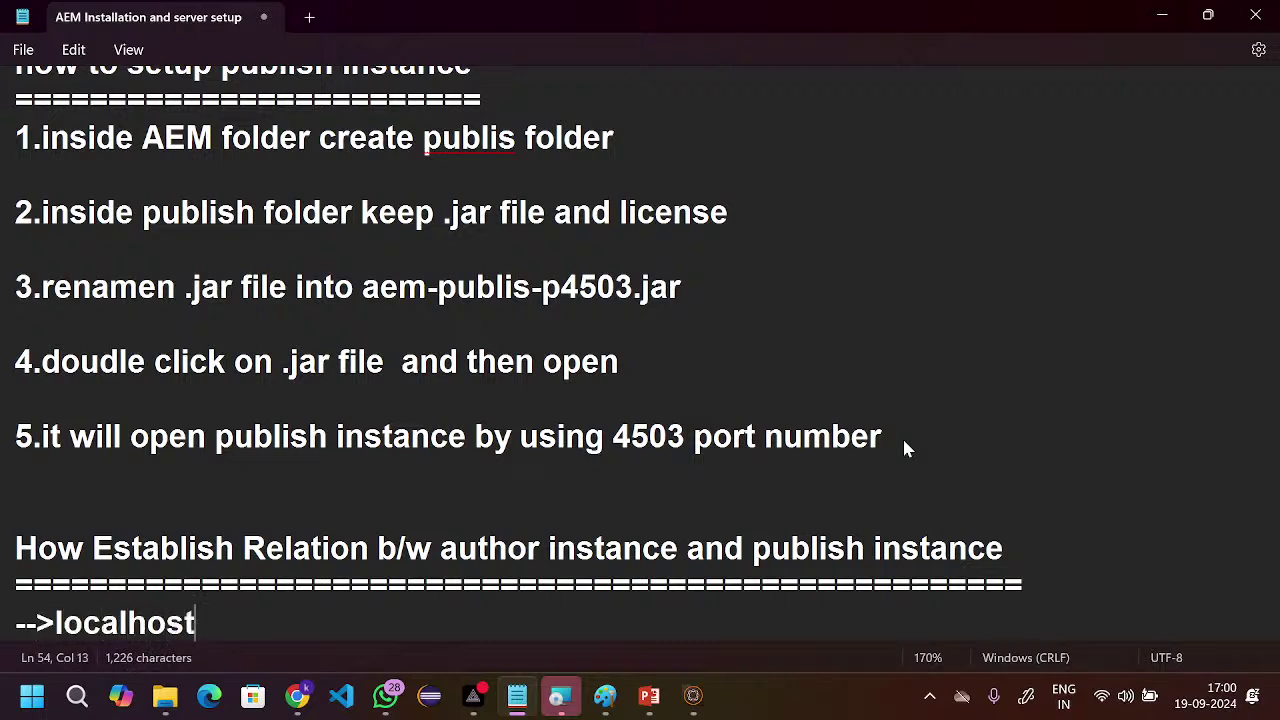
pyautogui.write(':4502')
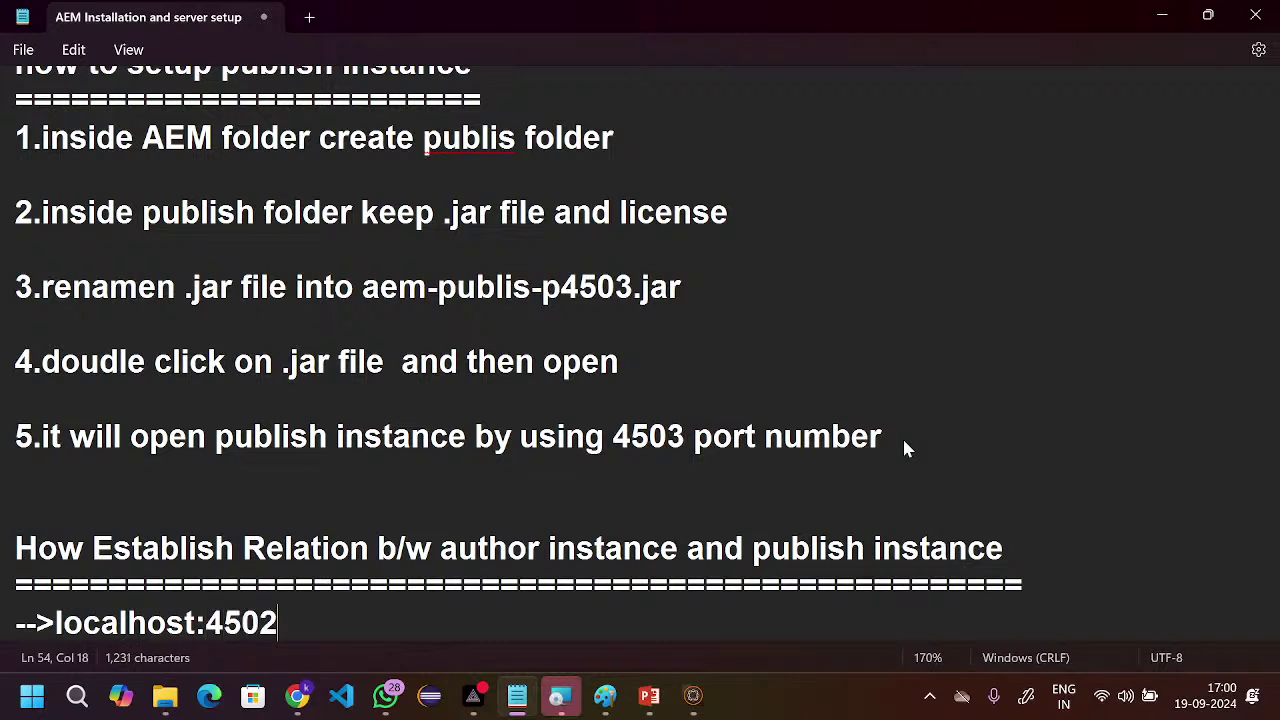
pyautogui.write('/loca')
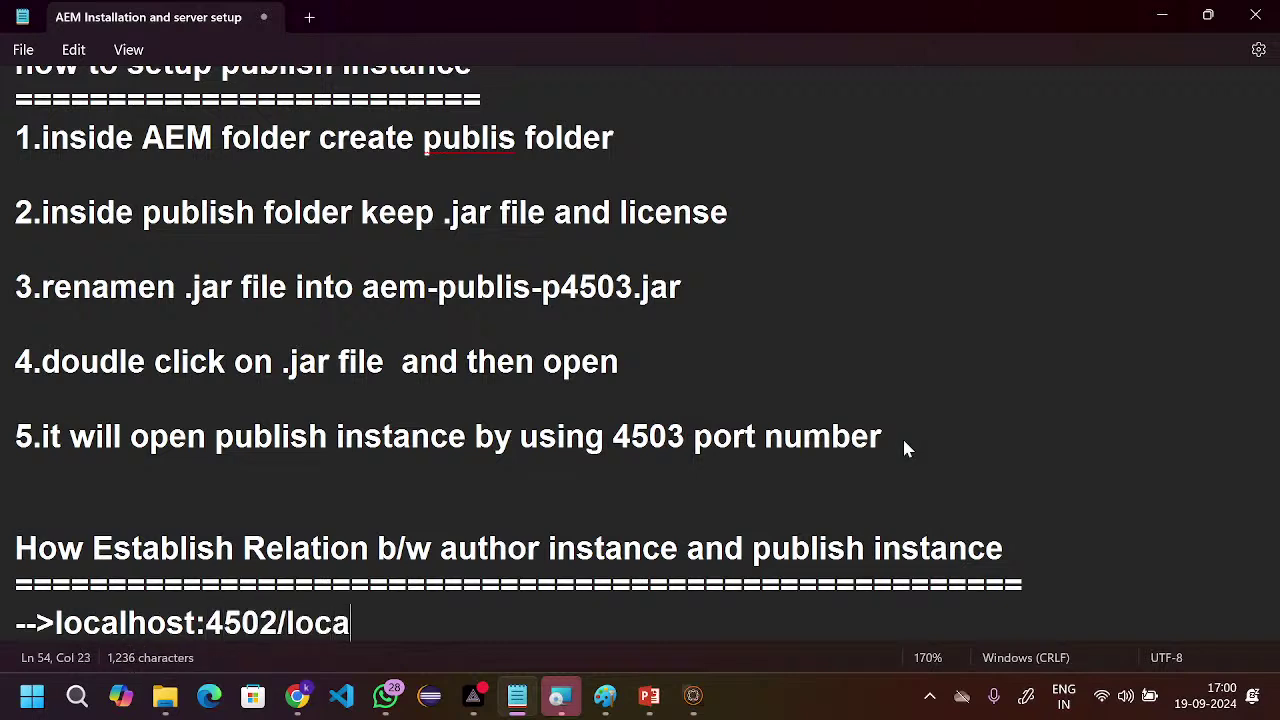
pyautogui.press('BackSpace')
pyautogui.press('BackSpace')
pyautogui.press('BackSpace')
pyautogui.press('BackSpace')
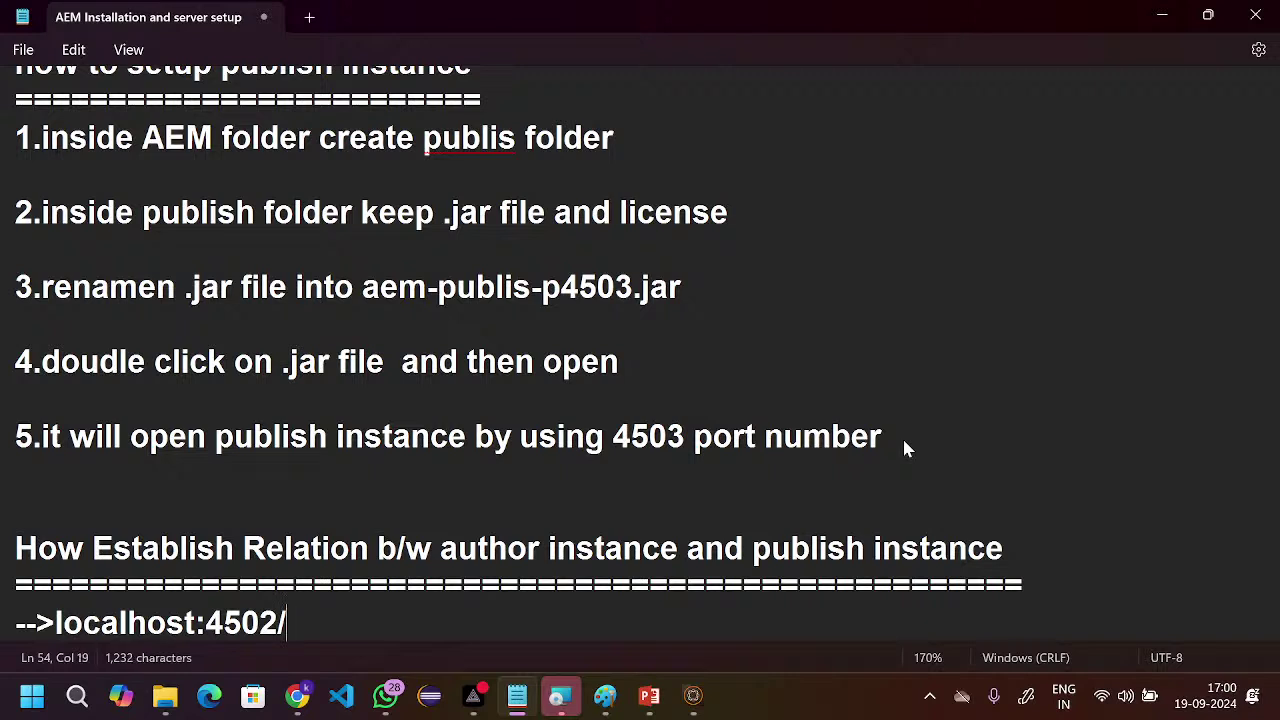
pyautogui.write('mis')
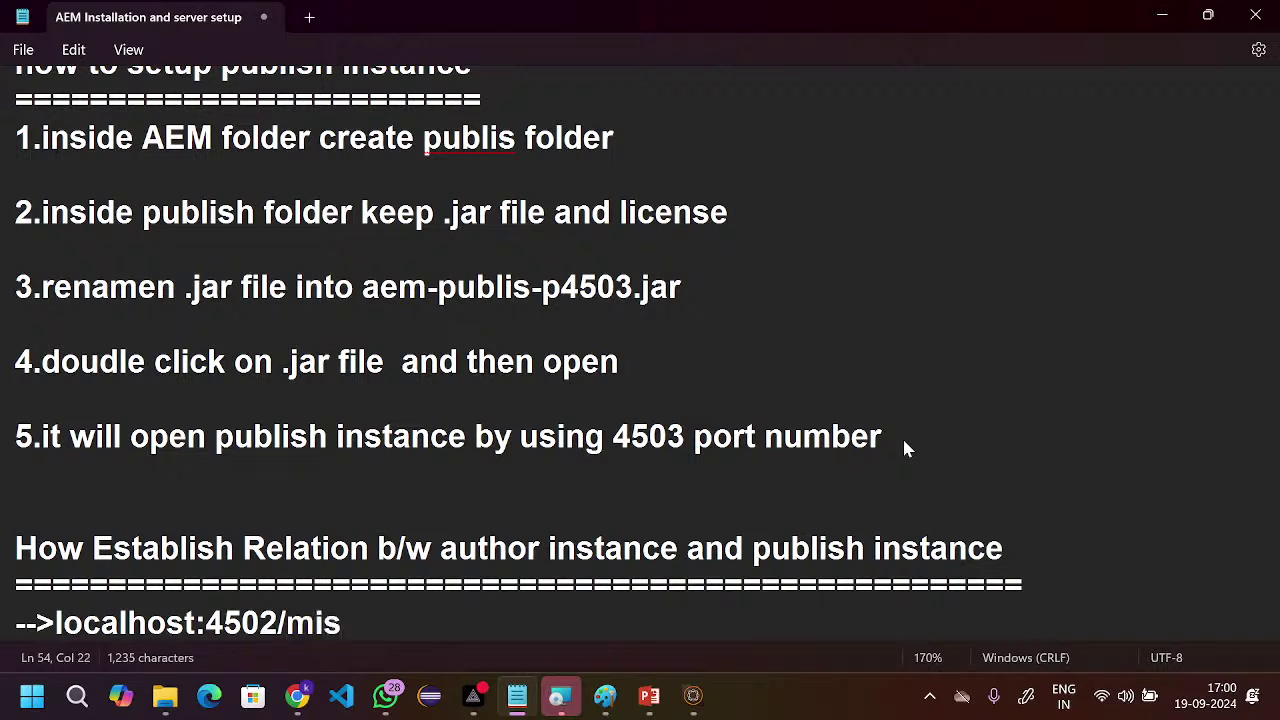
pyautogui.write('cadmin')
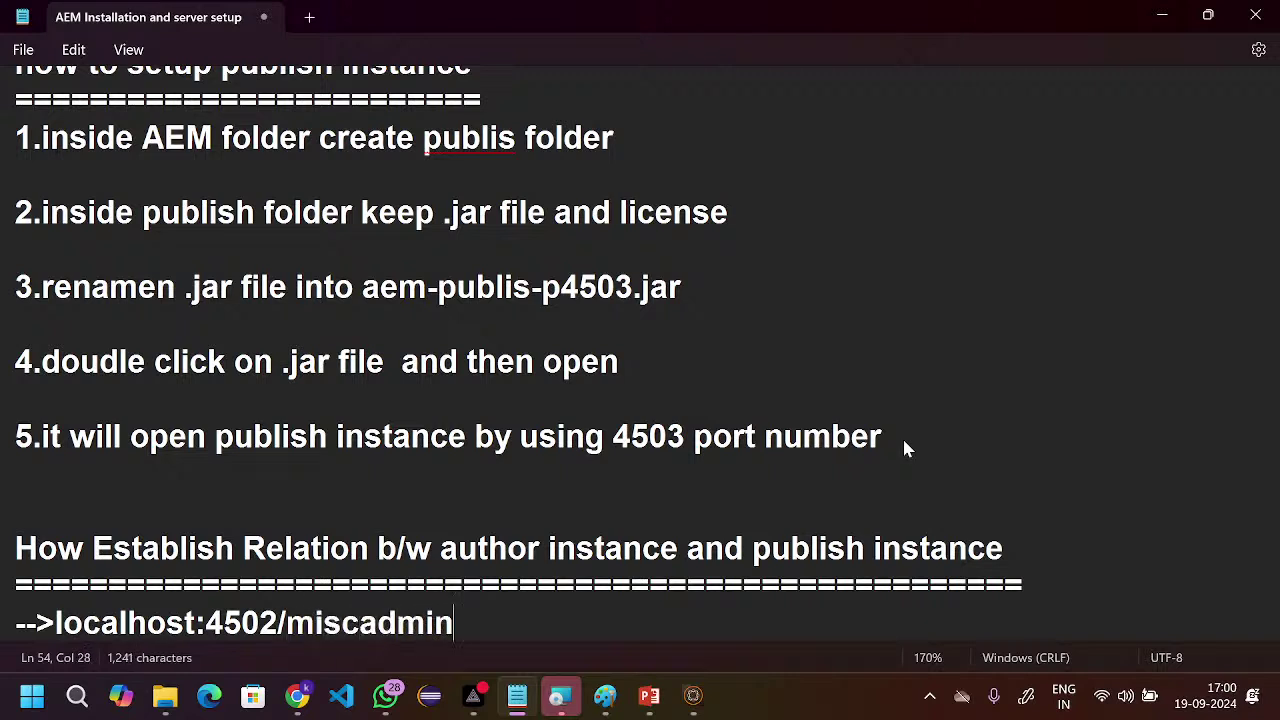
pyautogui.press('Return')
pyautogui.press('Return')
pyautogui.write('--')
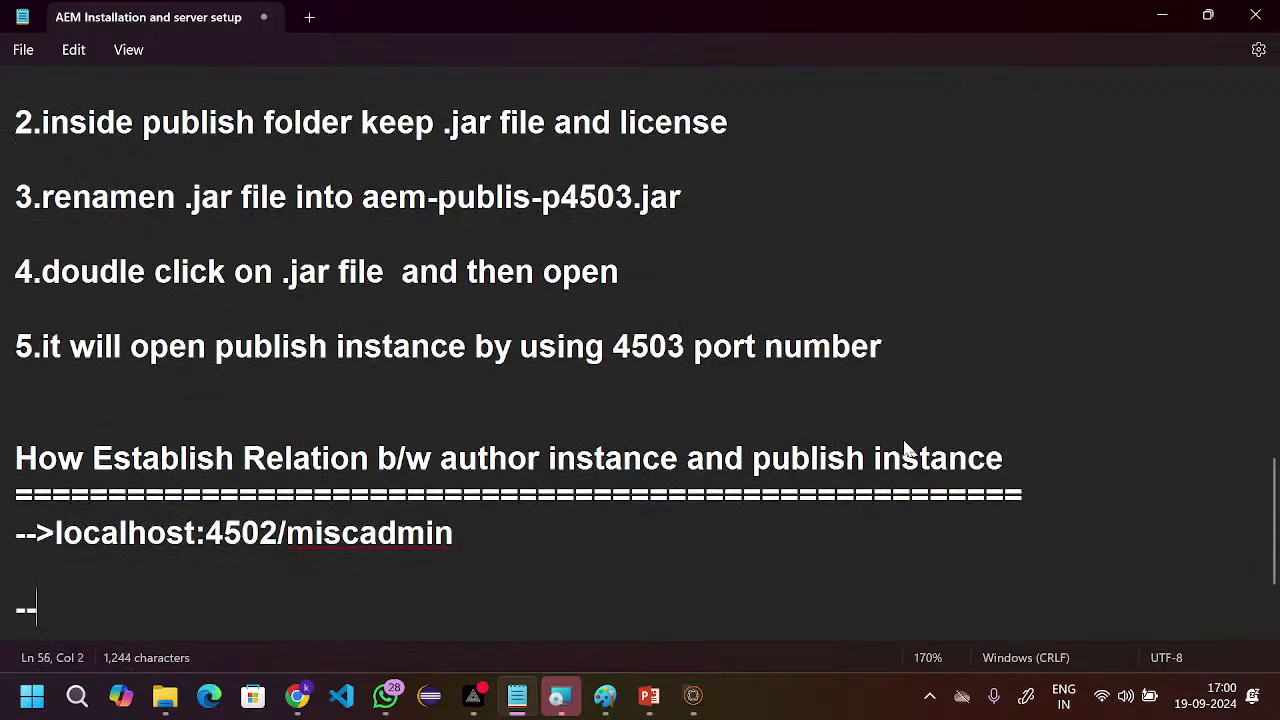
pyautogui.write('>')
pyautogui.click(216, 633)
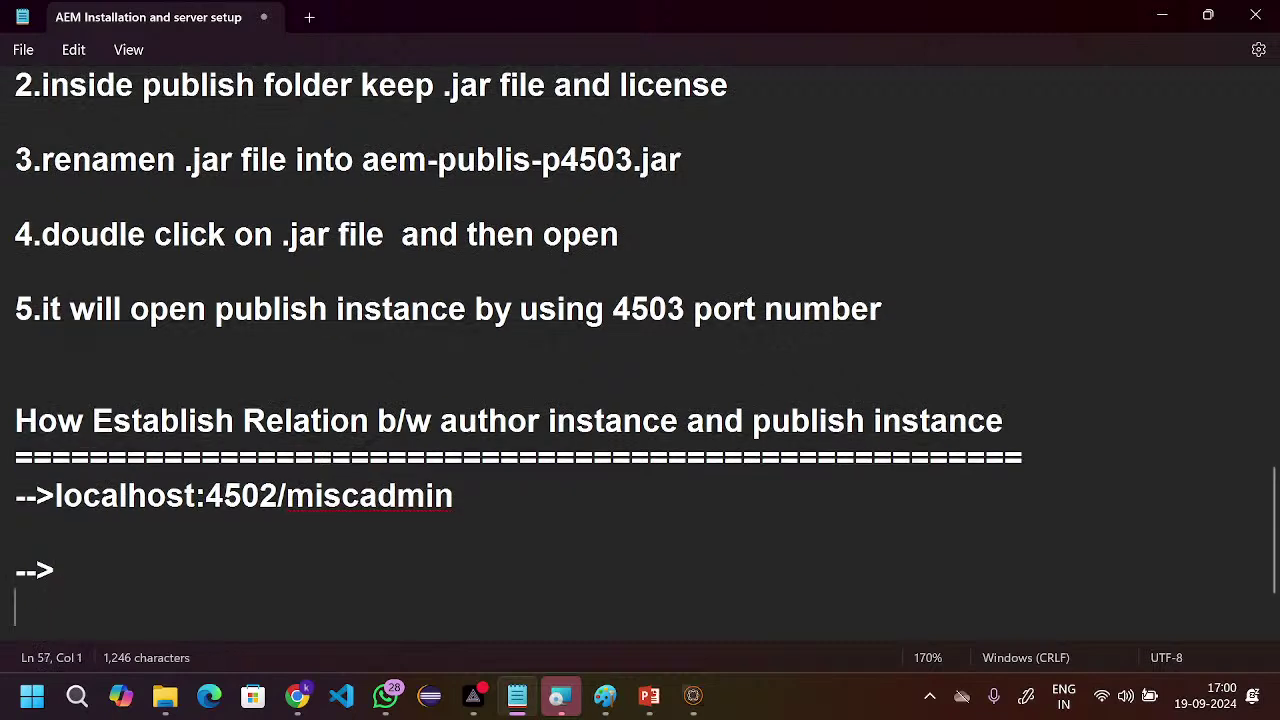
pyautogui.click(59, 569)
pyautogui.write('Replication')
# - Add the steps '-->replication' and '-->default replication(double click)'
pyautogui.press('Return')
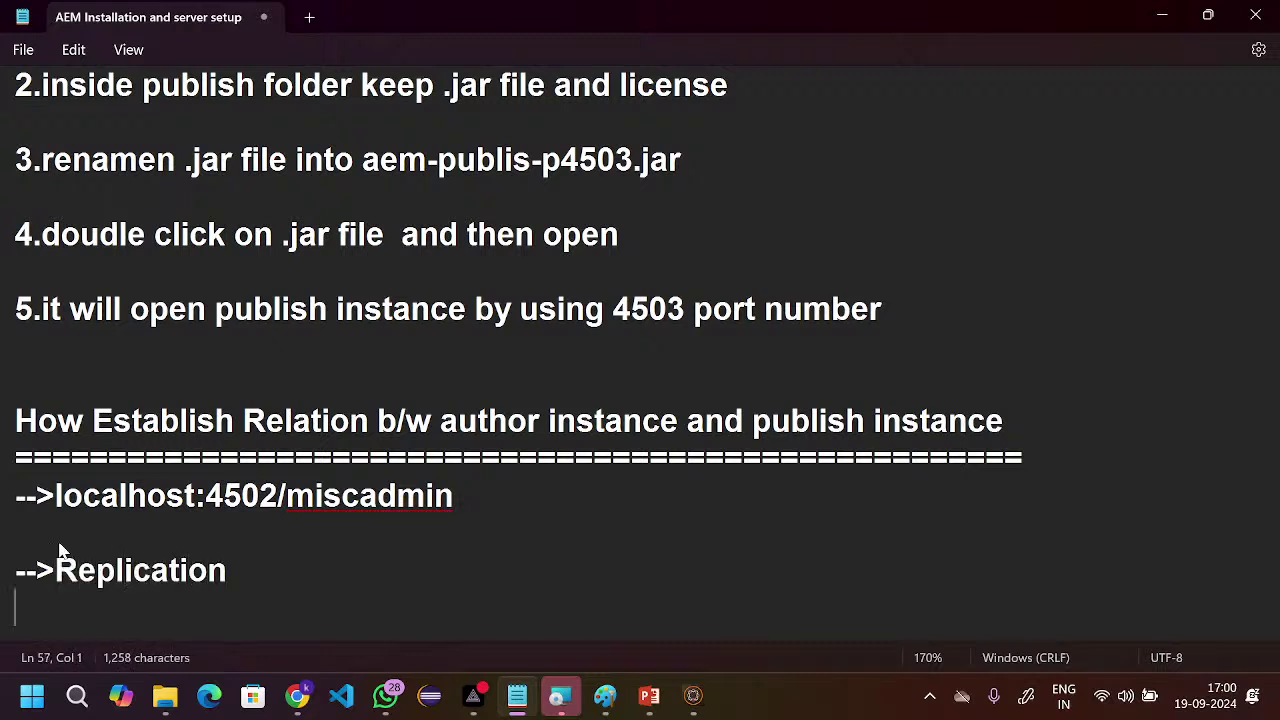
pyautogui.press('Return')
pyautogui.write('-->')
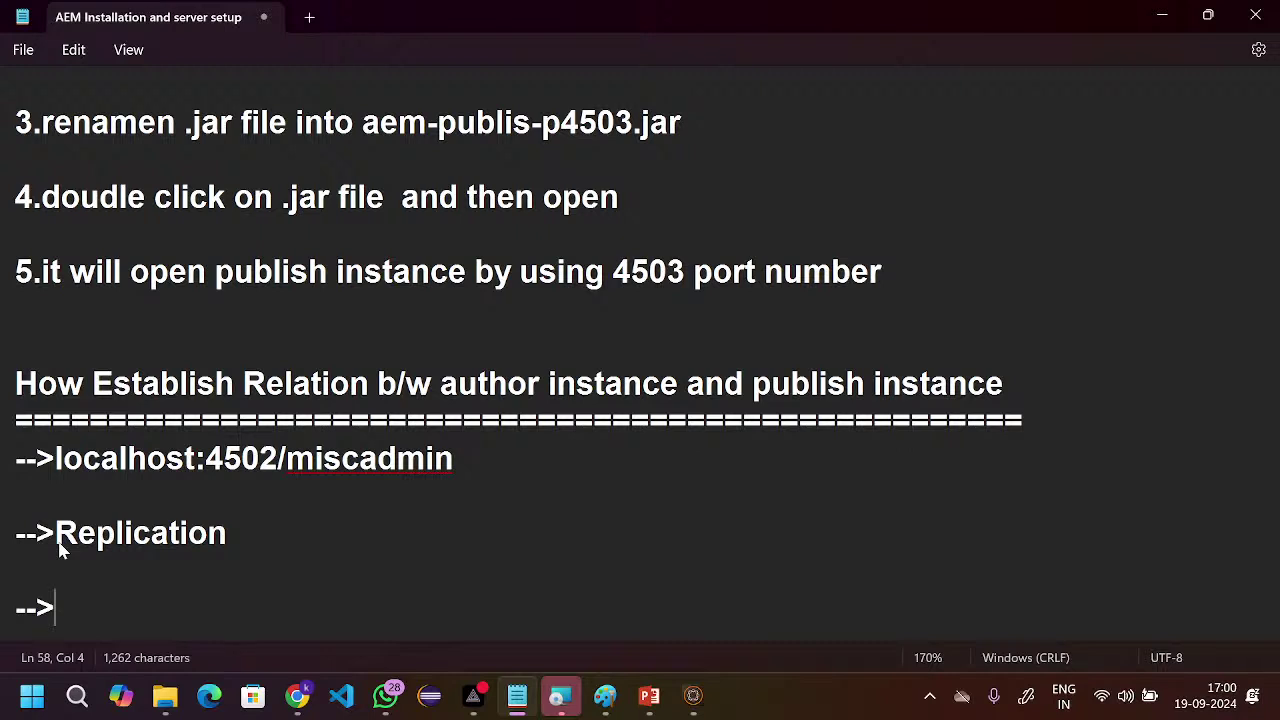
pyautogui.write('repli')
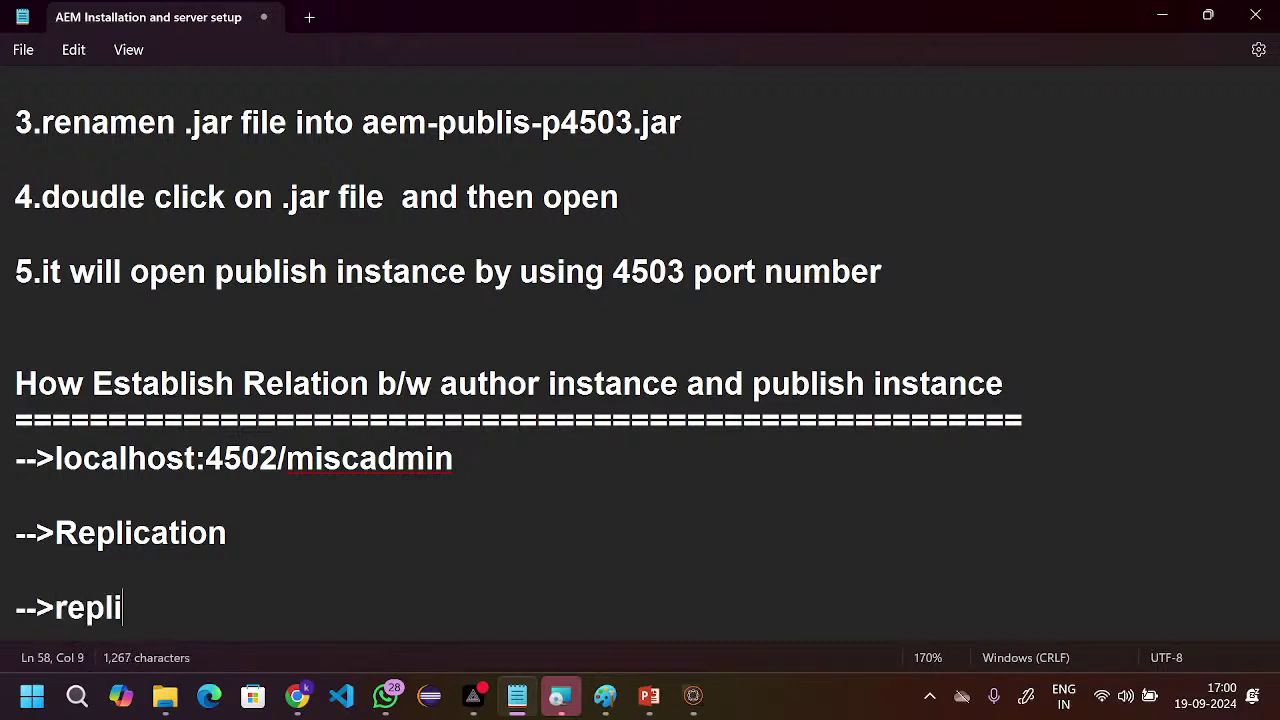
pyautogui.write('cation')
pyautogui.press('Return')
pyautogui.press('Return')
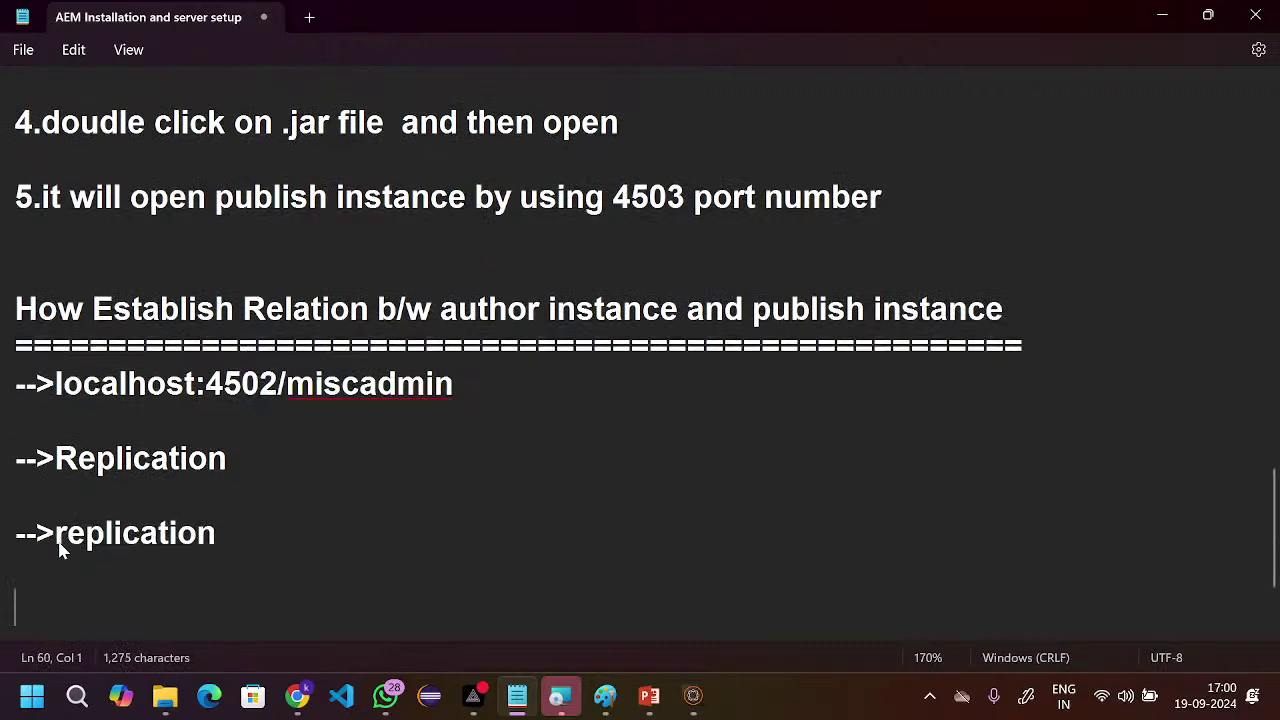
pyautogui.press('Return')
pyautogui.write('-->')
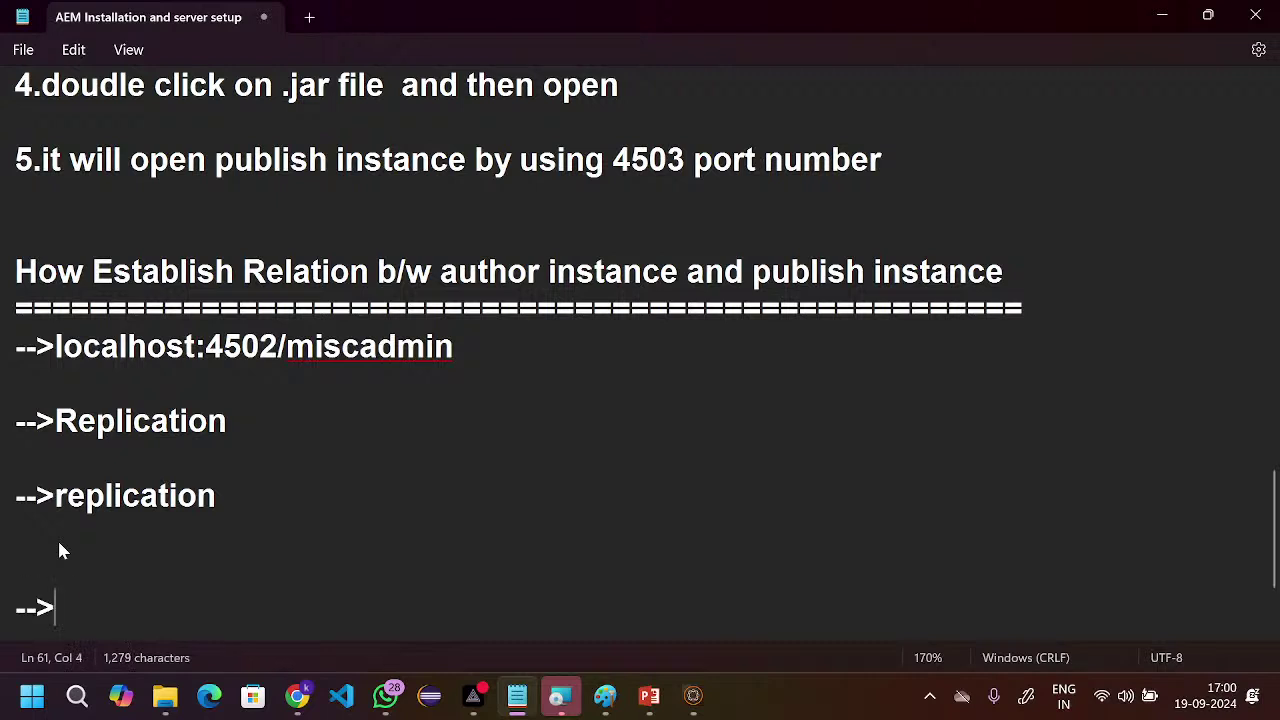
pyautogui.write('default')
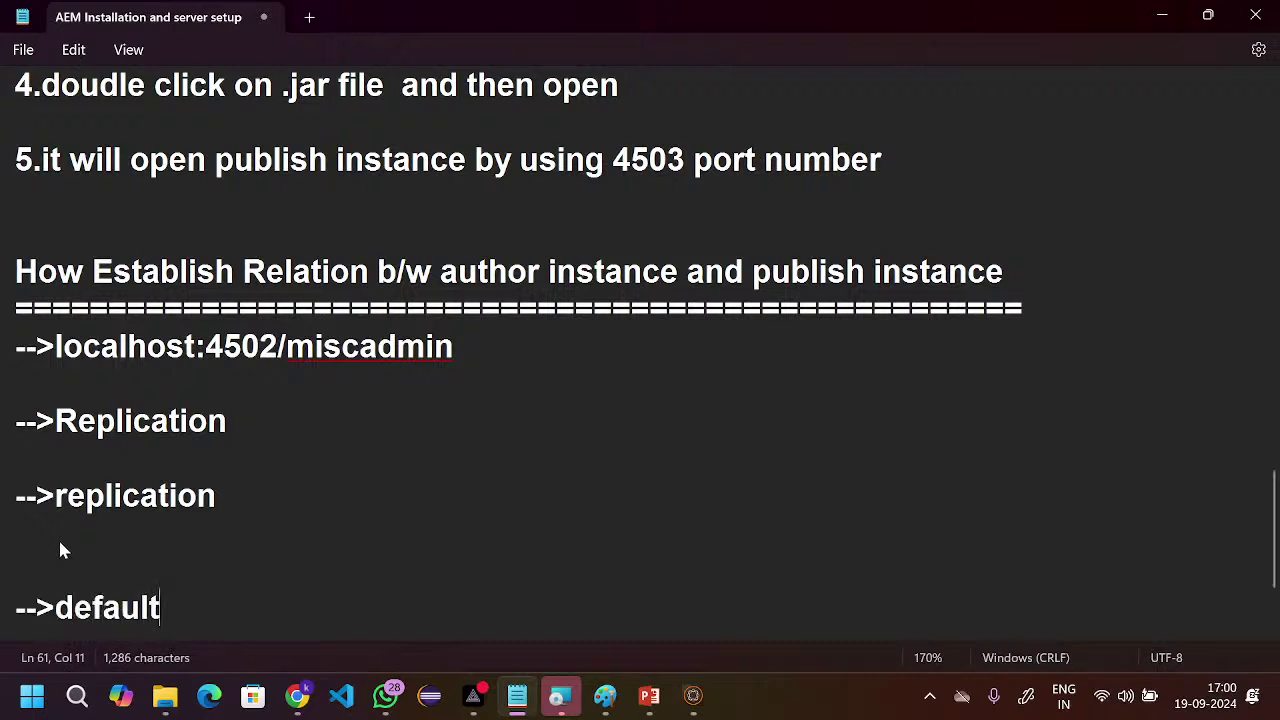
pyautogui.write(' repli')
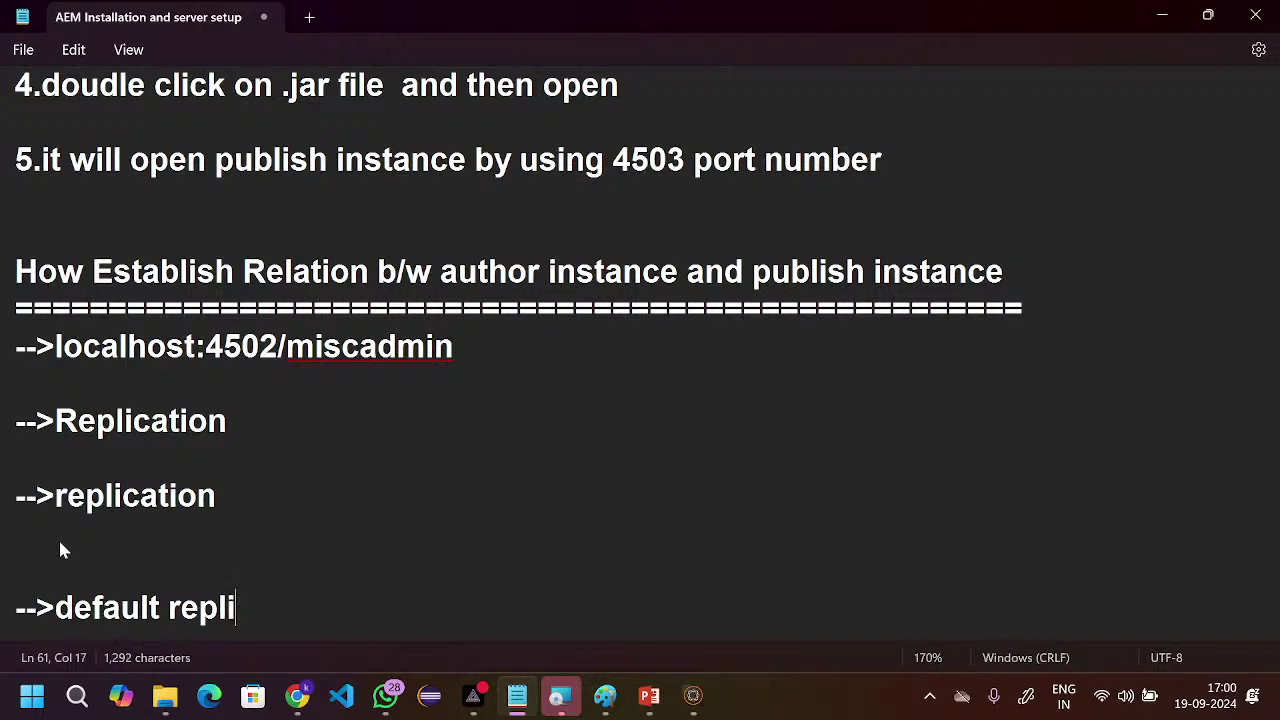
pyautogui.write('cation(')
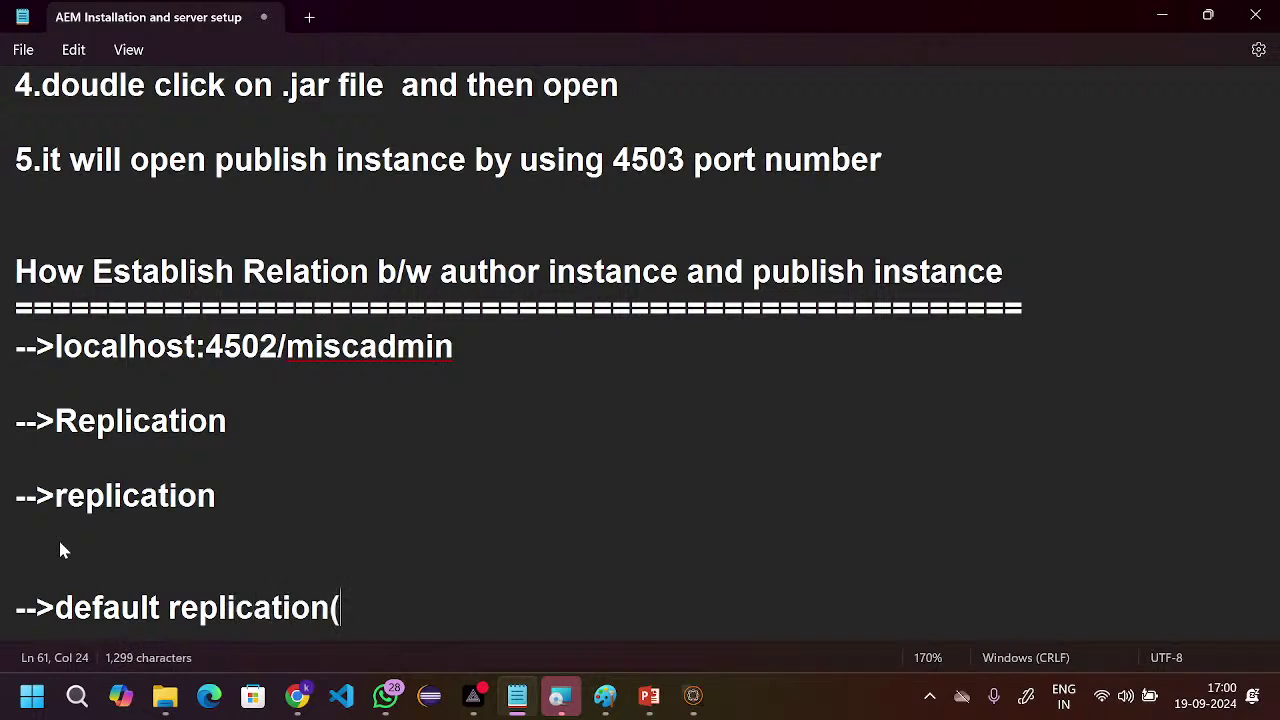
pyautogui.write('doub)')
pyautogui.press('Left')
pyautogui.write('doub')
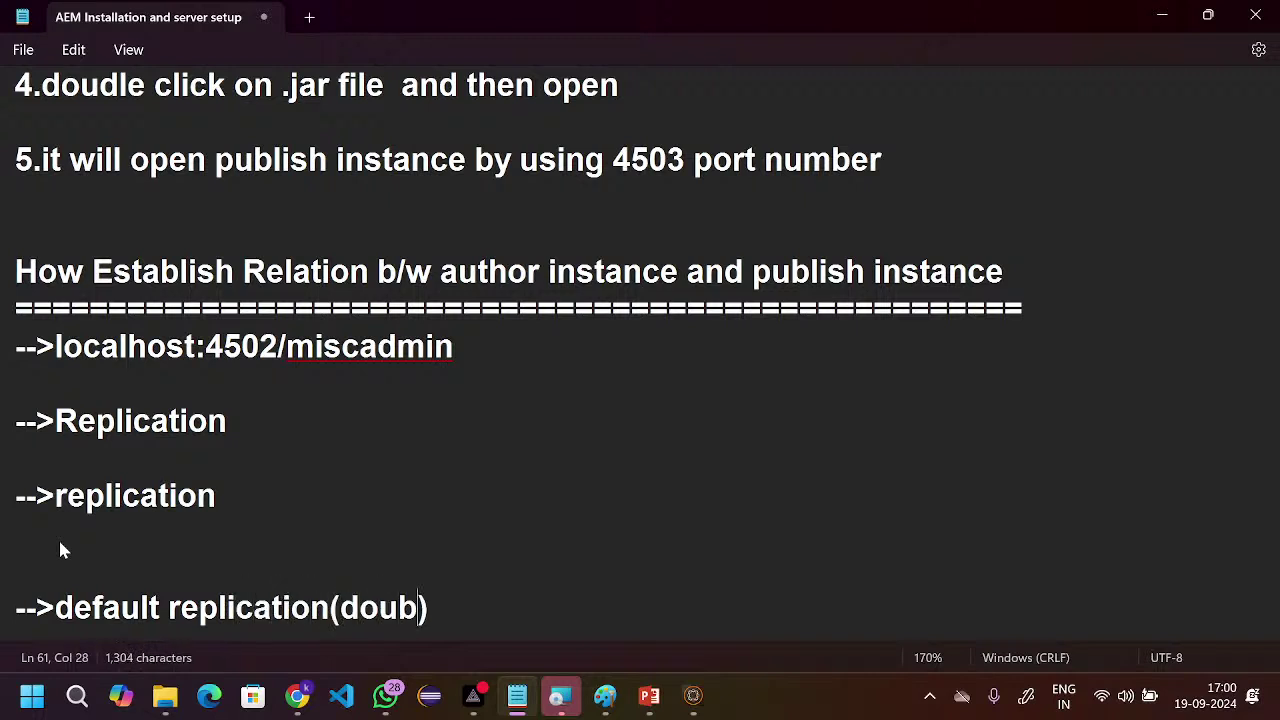
pyautogui.write('le cli')
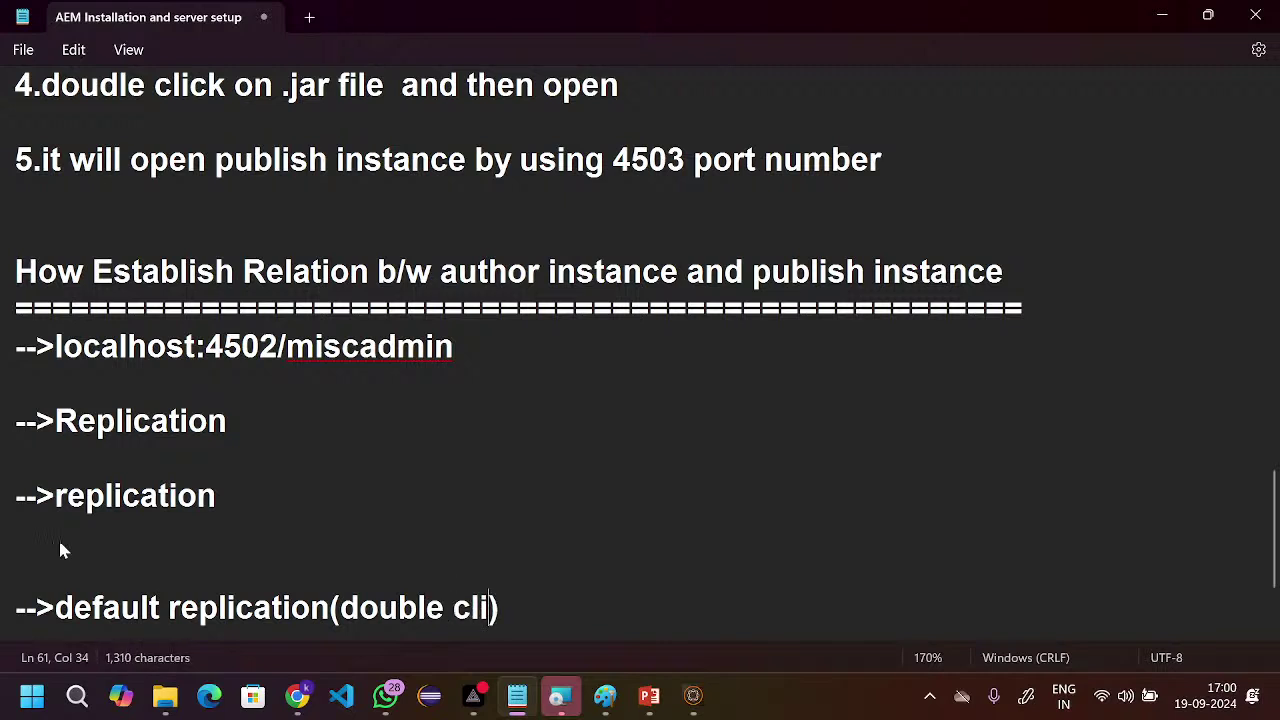
pyautogui.write('ck')
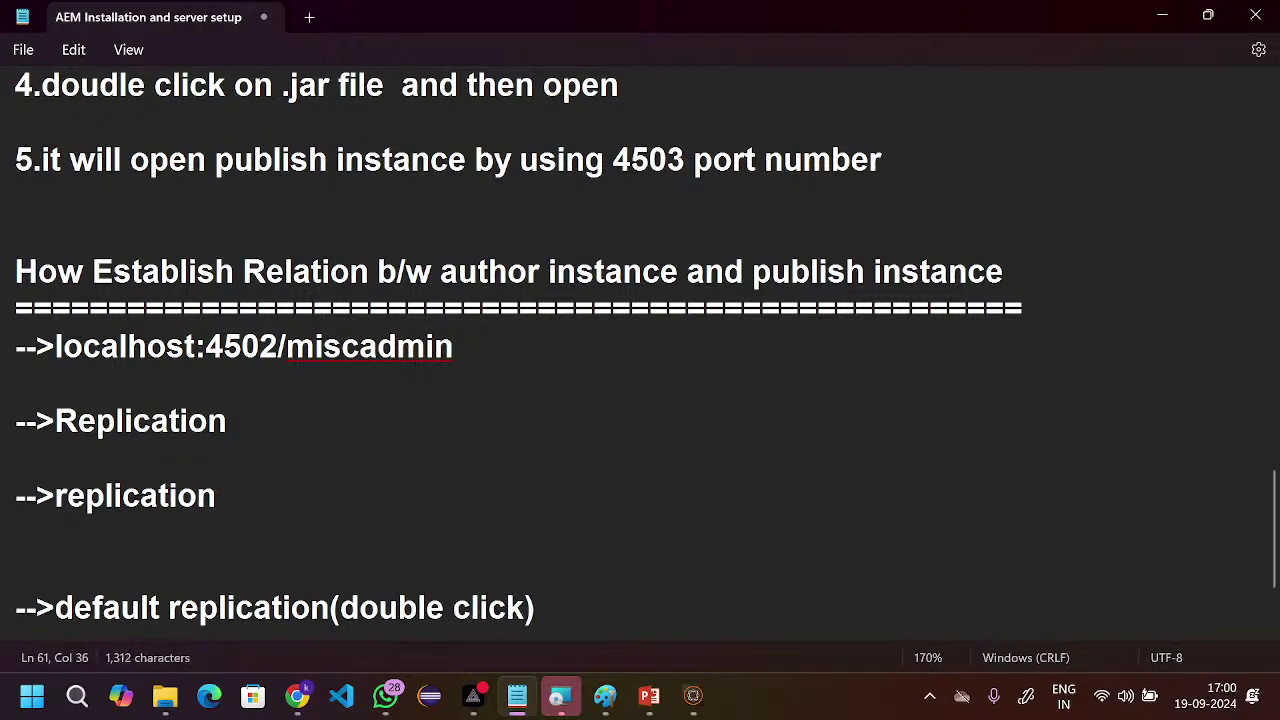
pyautogui.click(545, 612)
# - Add the replication steps '-->edit' and '-->login credentials' below default replication
pyautogui.press('Return')
pyautogui.press('Return')
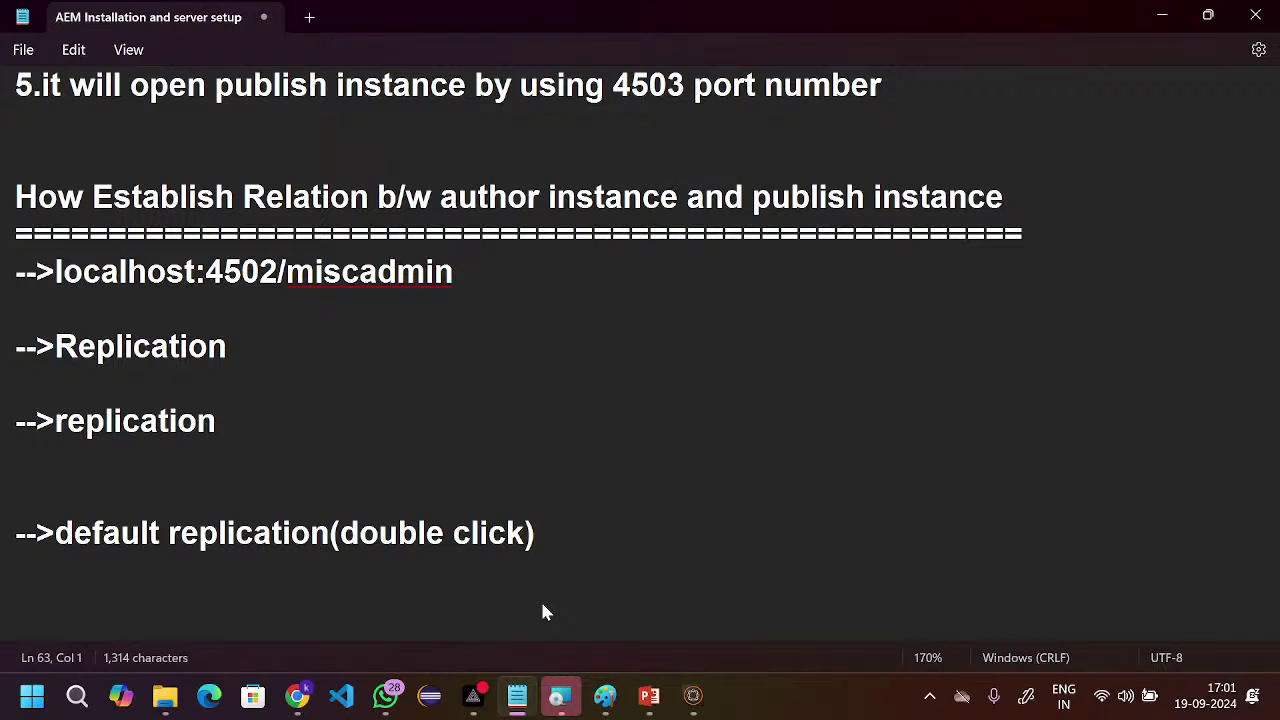
pyautogui.write('-->edit')
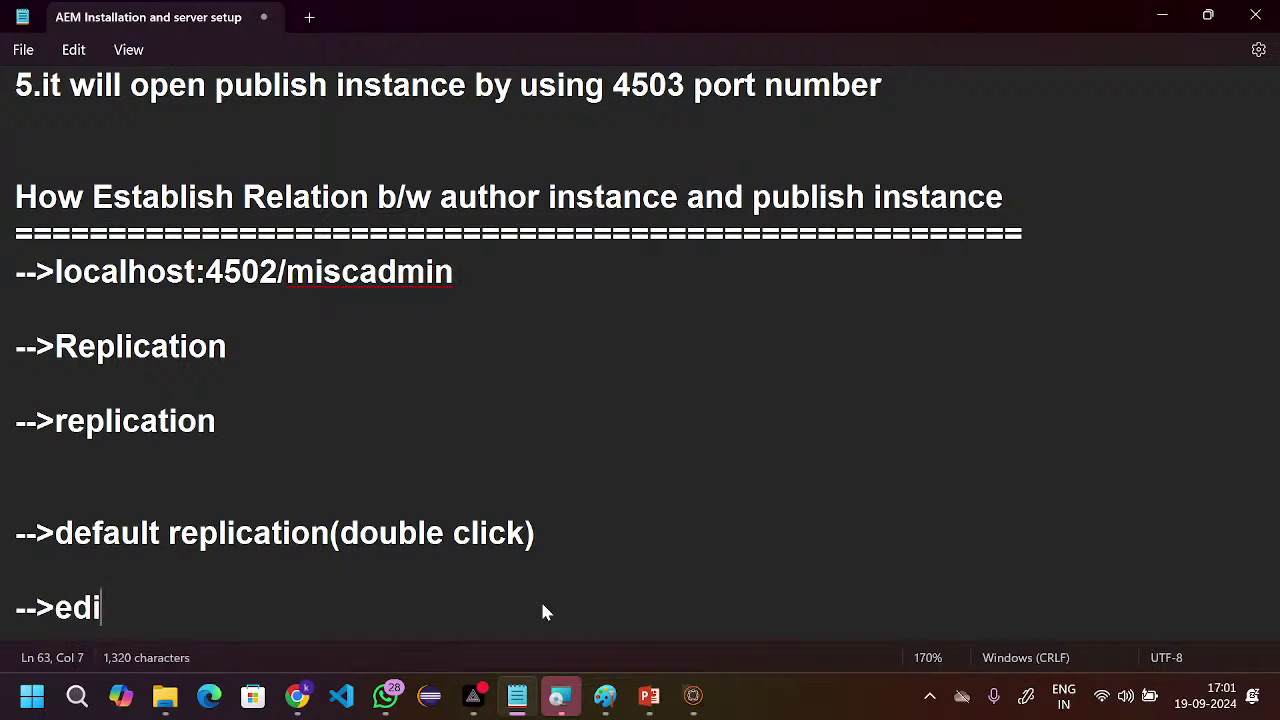
pyautogui.press('Return')
pyautogui.press('Return')
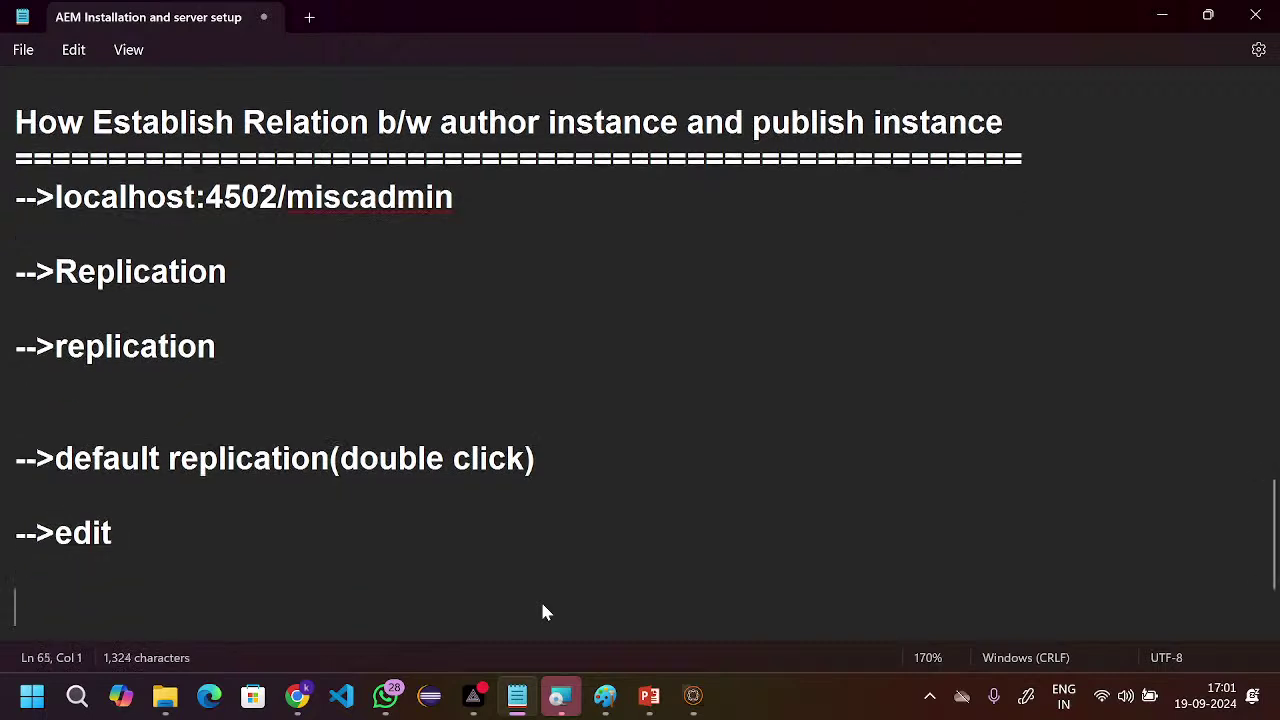
pyautogui.write('-->')
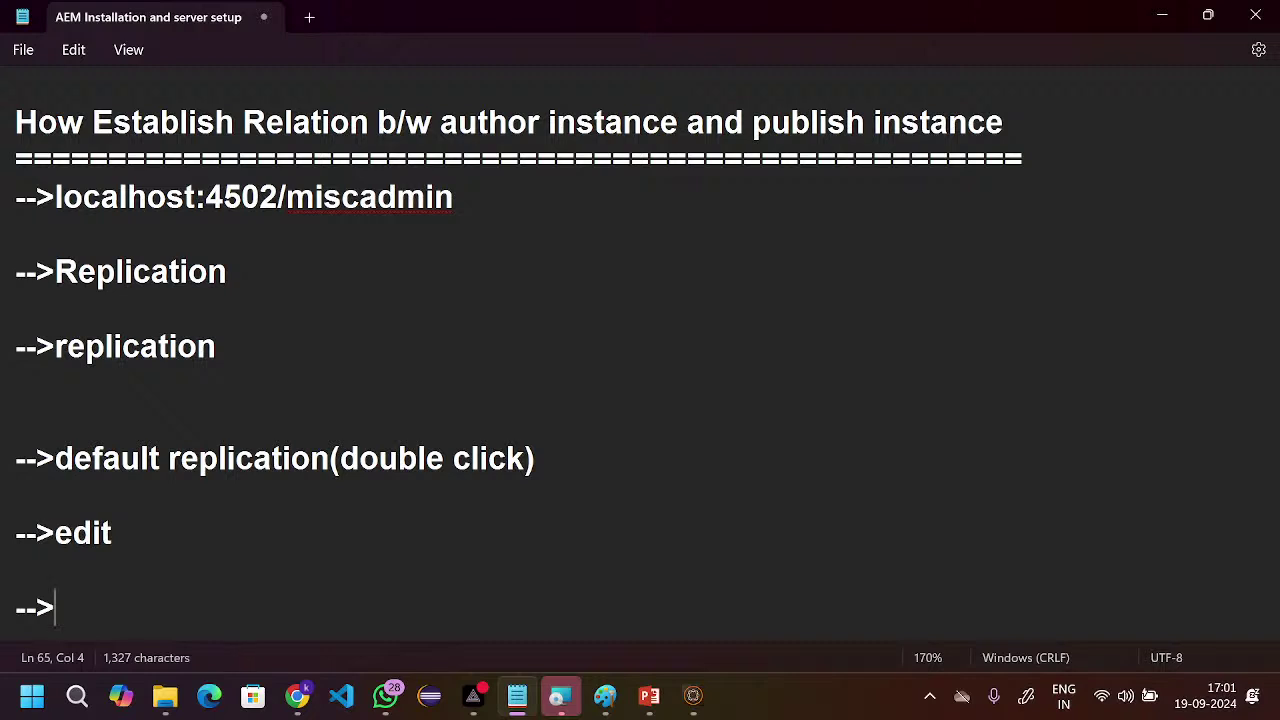
pyautogui.write('loag')
pyautogui.press('BackSpace')
pyautogui.press('BackSpace')
pyautogui.write('g')
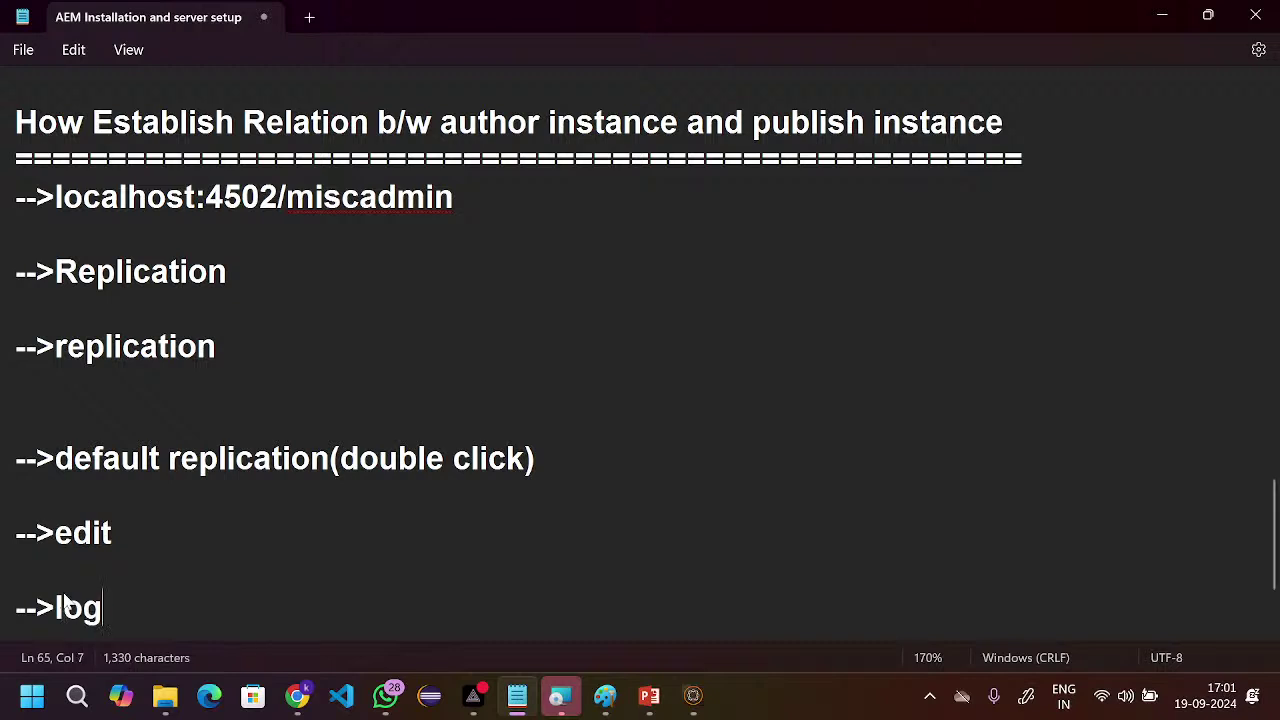
pyautogui.write('in cred')
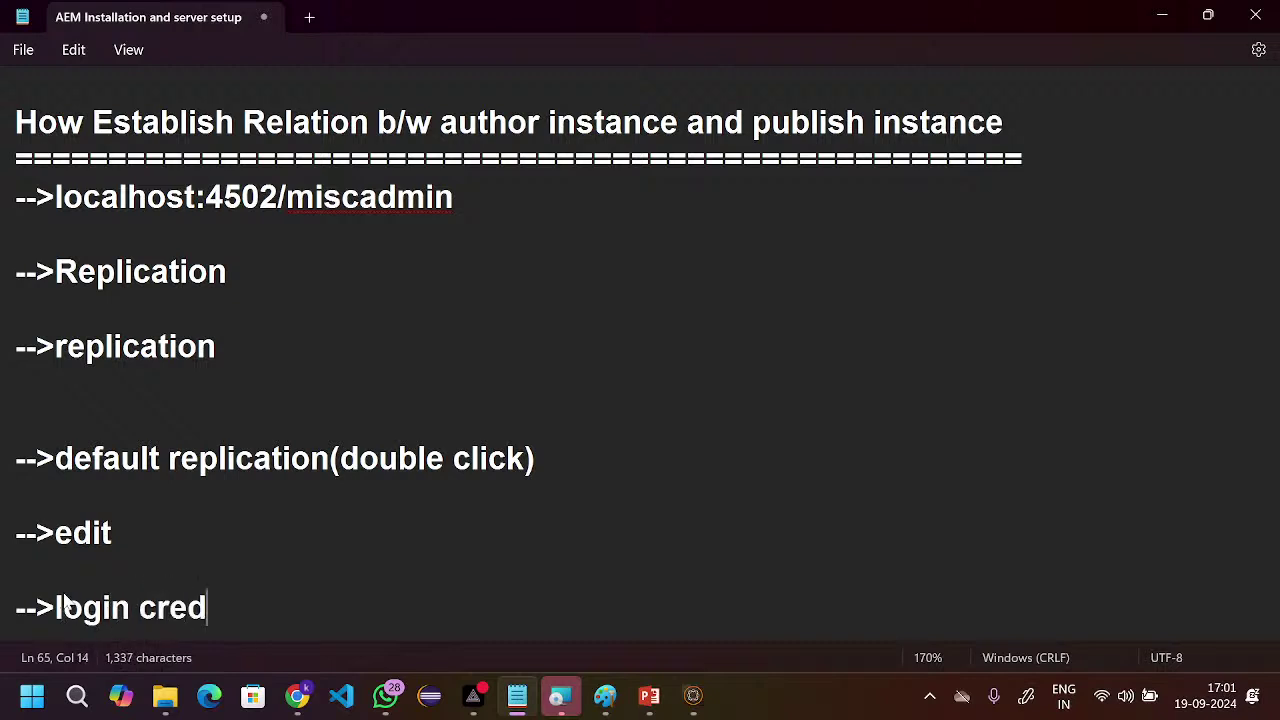
pyautogui.write('etiio')
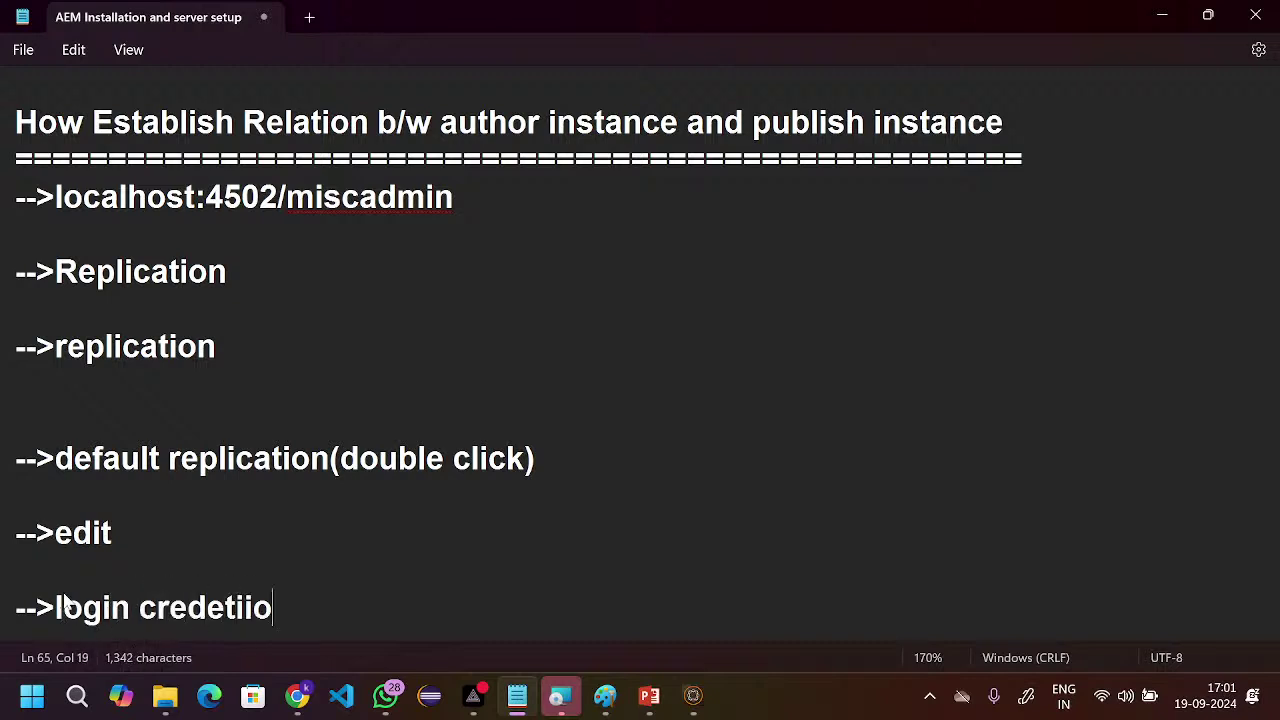
pyautogui.press('BackSpace')
pyautogui.press('BackSpace')
pyautogui.press('BackSpace')
pyautogui.press('BackSpace')
pyautogui.write('ntials')
pyautogui.press('Return')
pyautogui.press('Return')
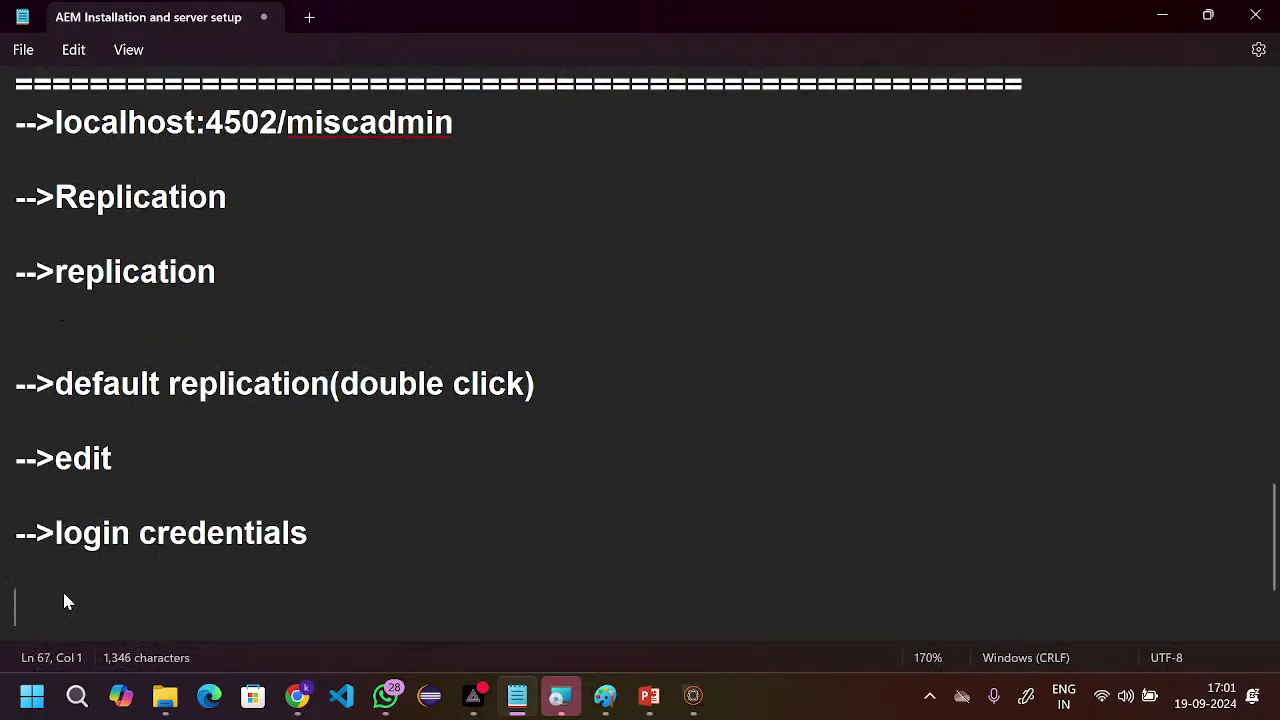
# - Add the step '-->check Test connection(successful)'
pyautogui.write('-->check')
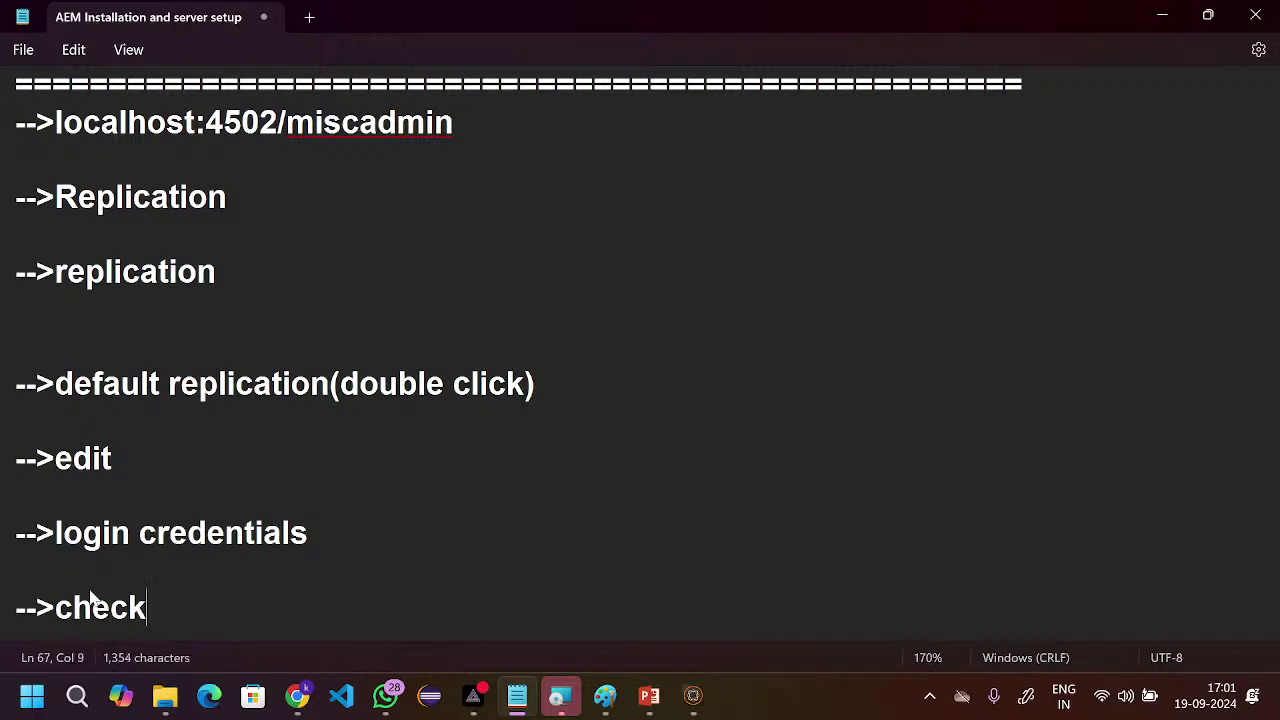
pyautogui.write(' Test cons')
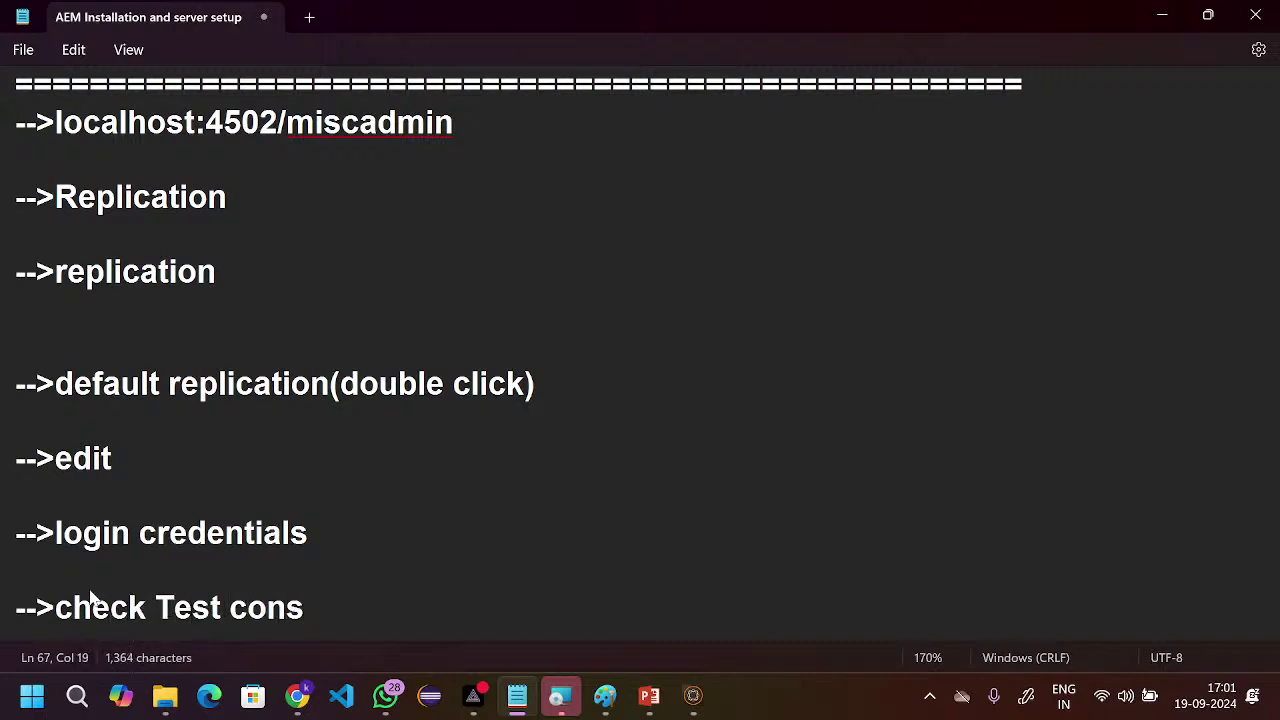
pyautogui.press('BackSpace')
pyautogui.write('nec')
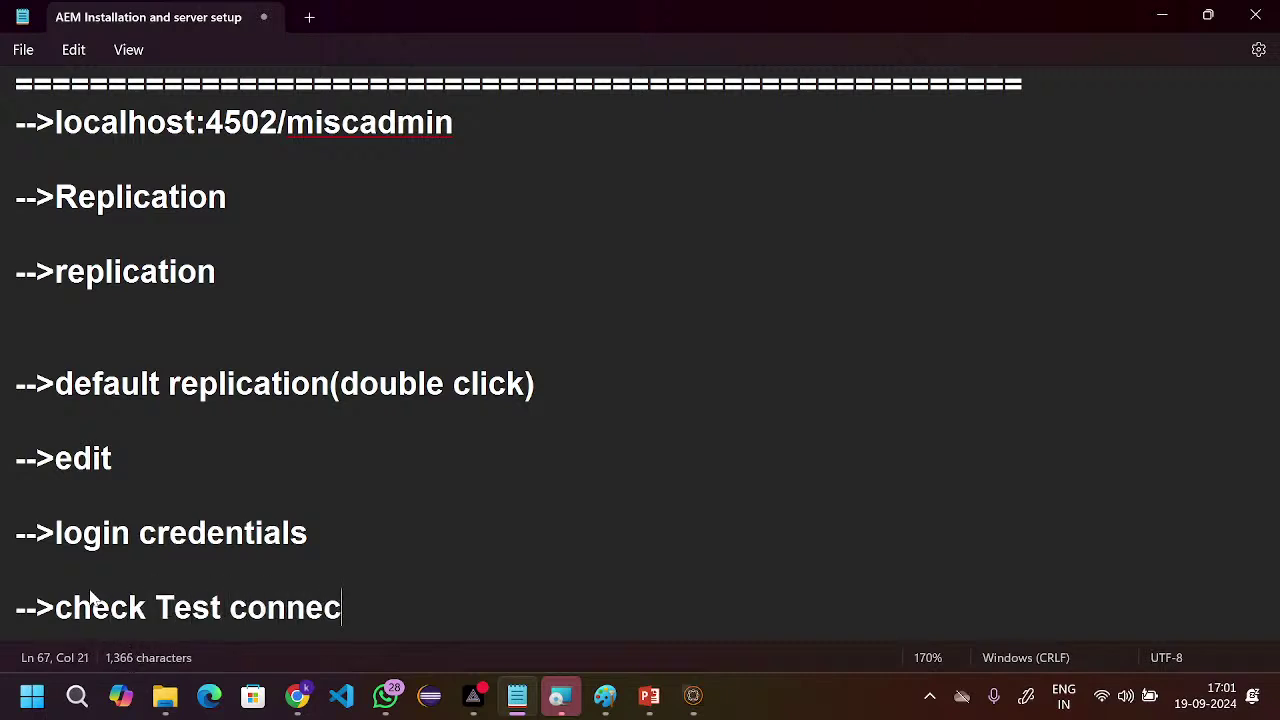
pyautogui.write('tion()')
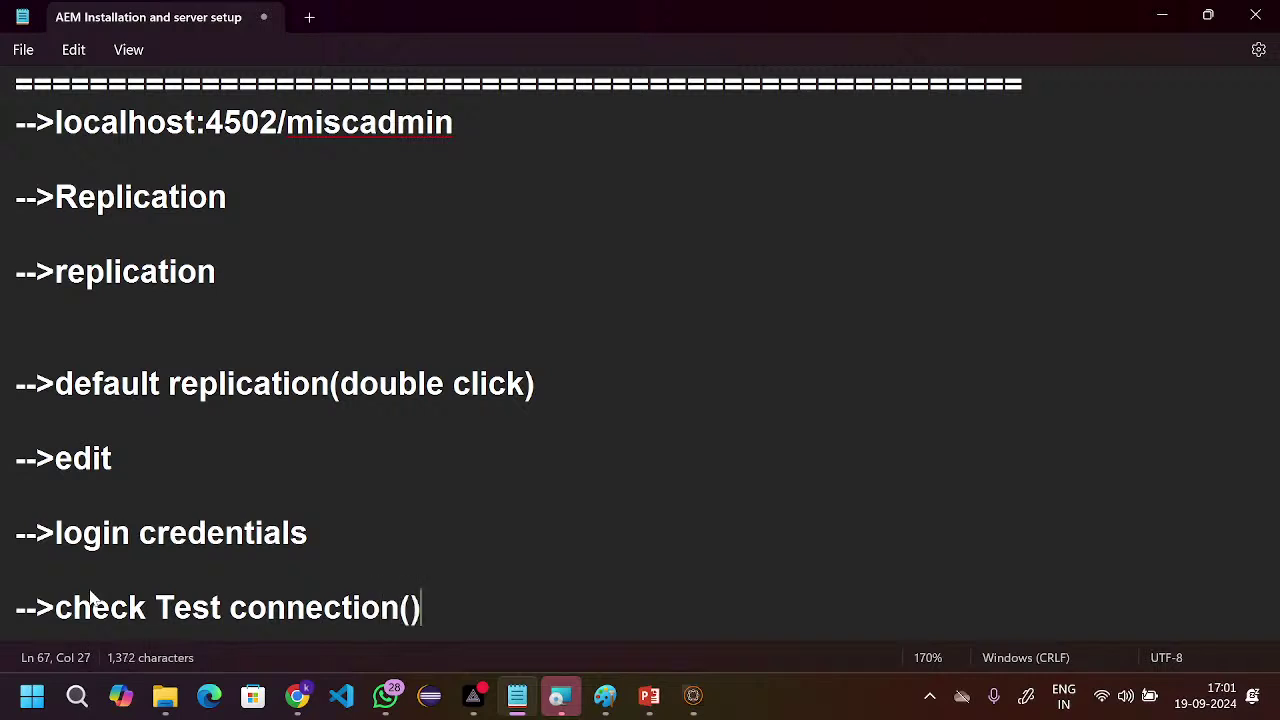
pyautogui.press('Left')
pyautogui.scroll(2, 286, 332)
pyautogui.scroll(1, 286, 338)
pyautogui.scroll(-4, 286, 338)
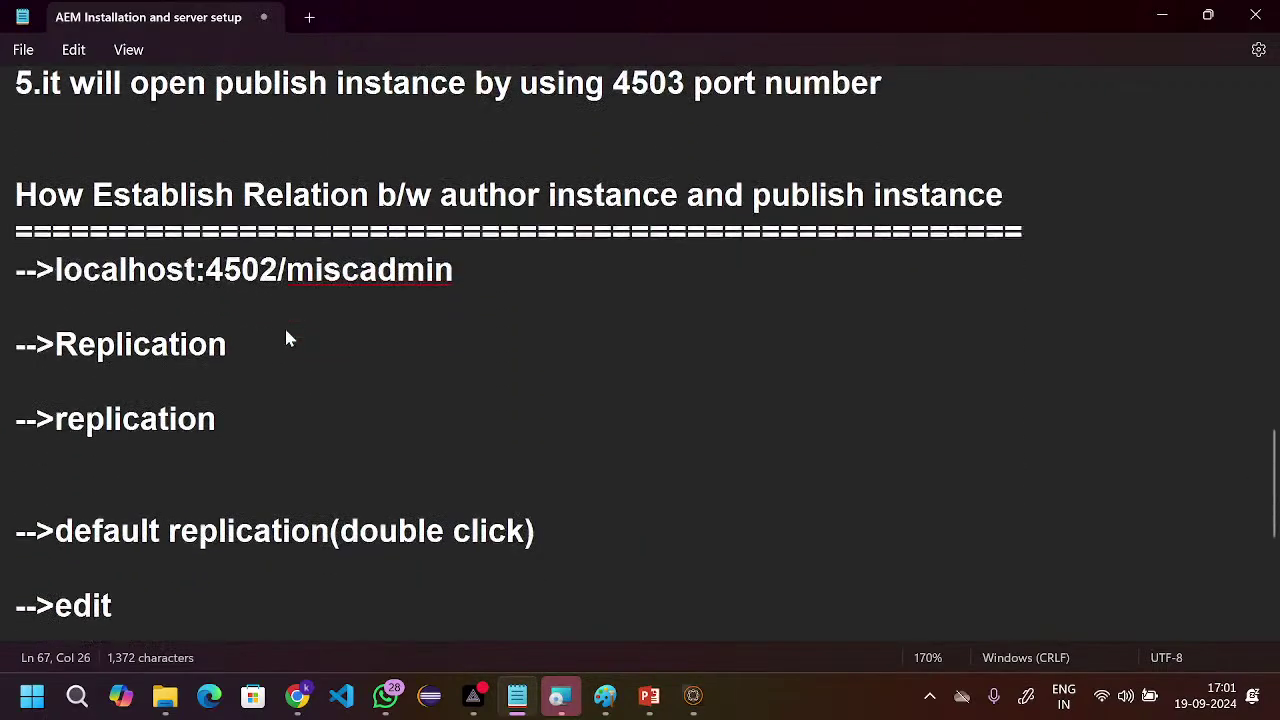
pyautogui.scroll(1, 286, 336)
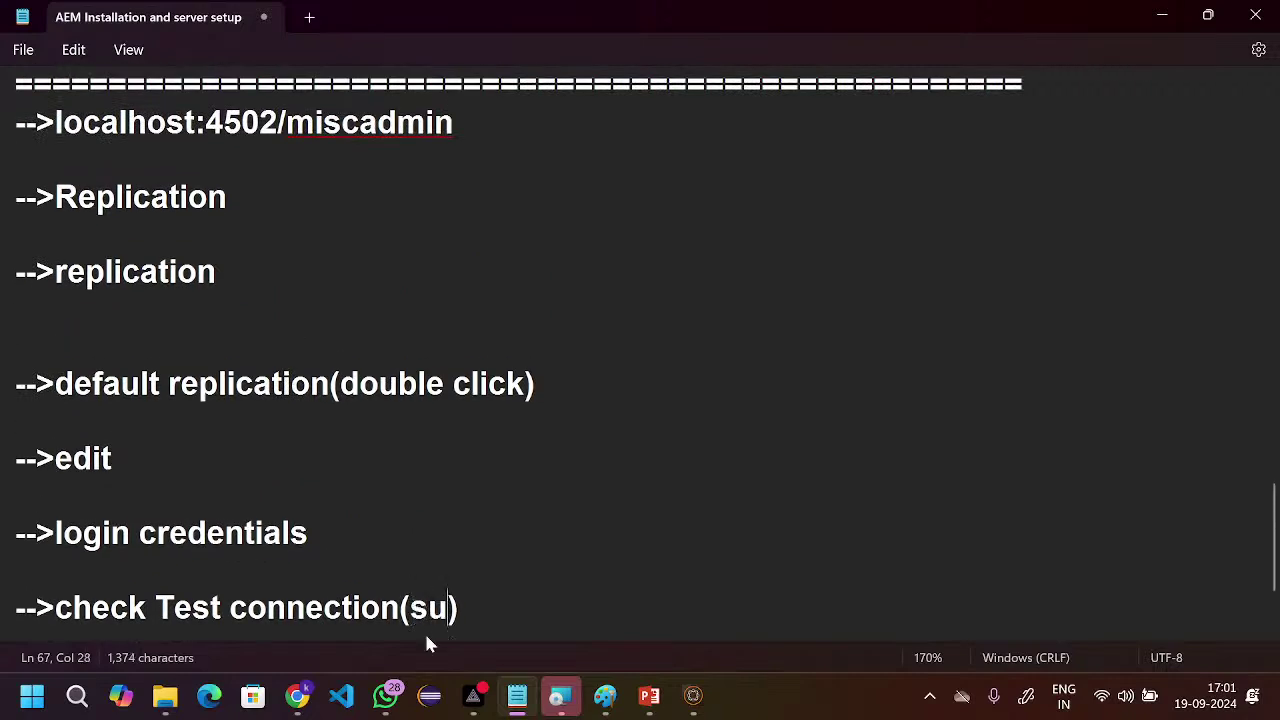
pyautogui.write('cce')
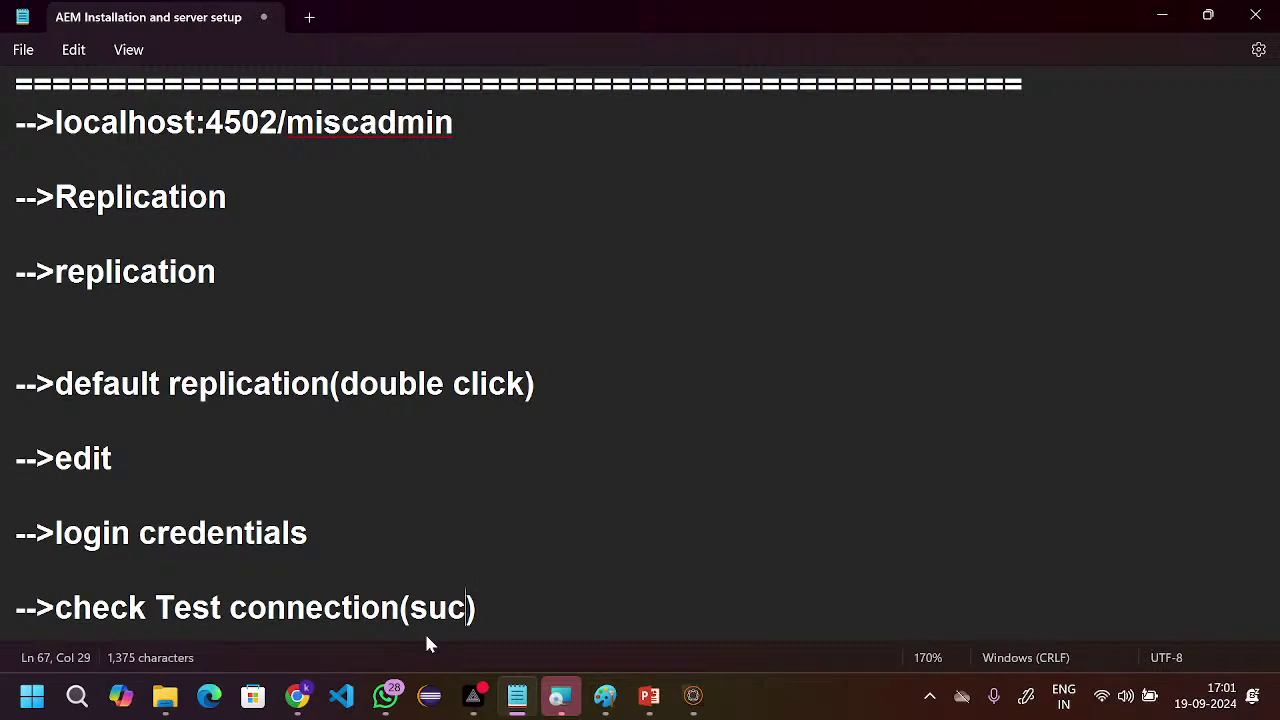
pyautogui.write('ssful')
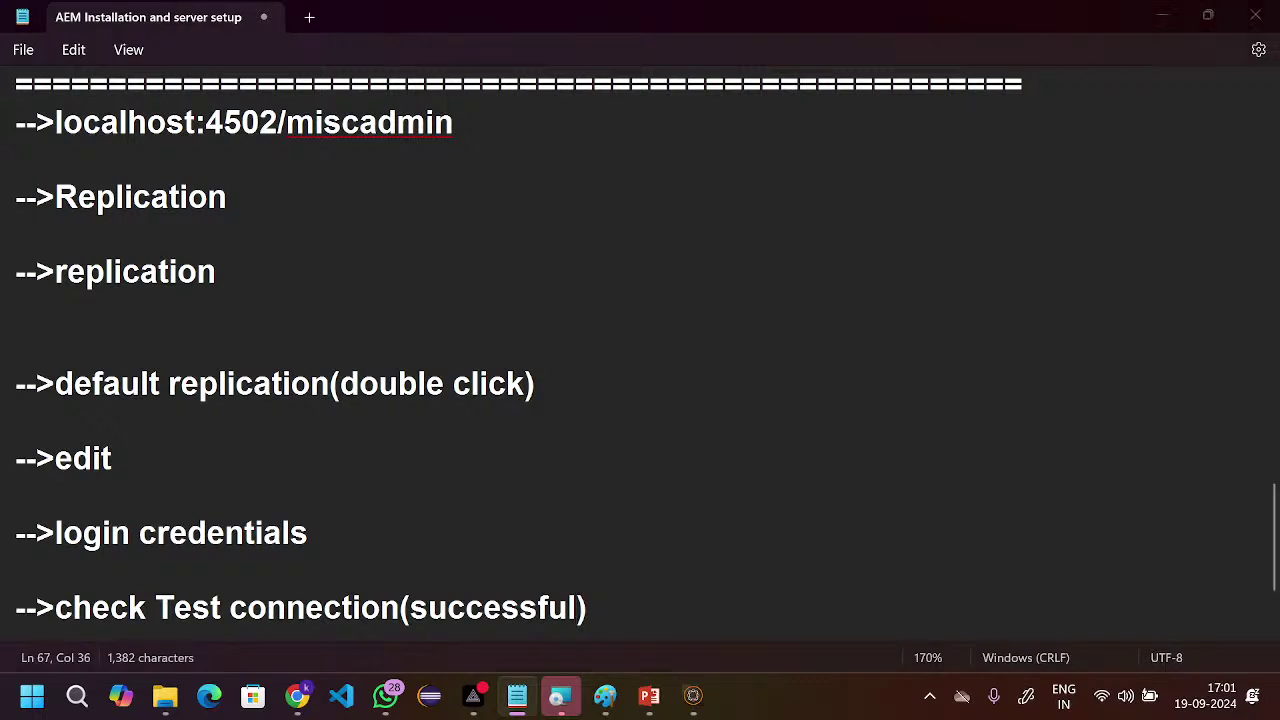
# - Switch to the AEM Quickstart startup window and minimize it
pyautogui.hotkey('alt', 'Tab')
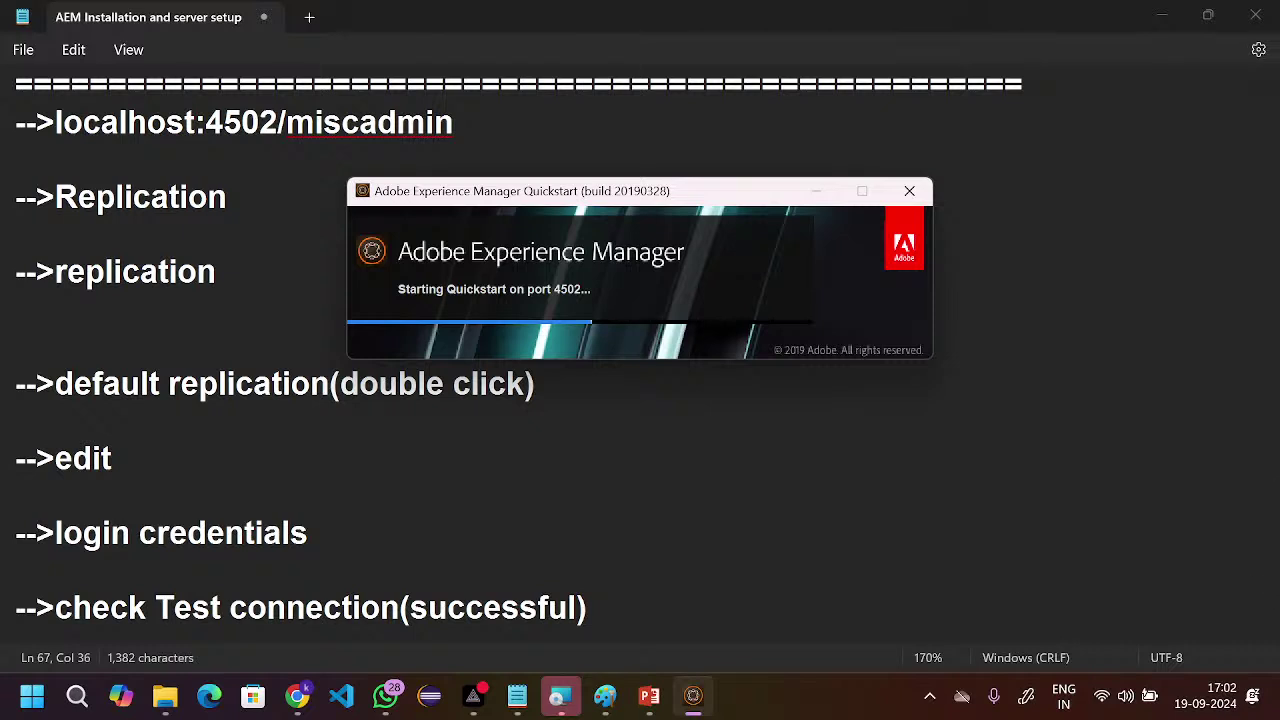
pyautogui.click(817, 193)
pyautogui.scroll(-2, 601, 452)
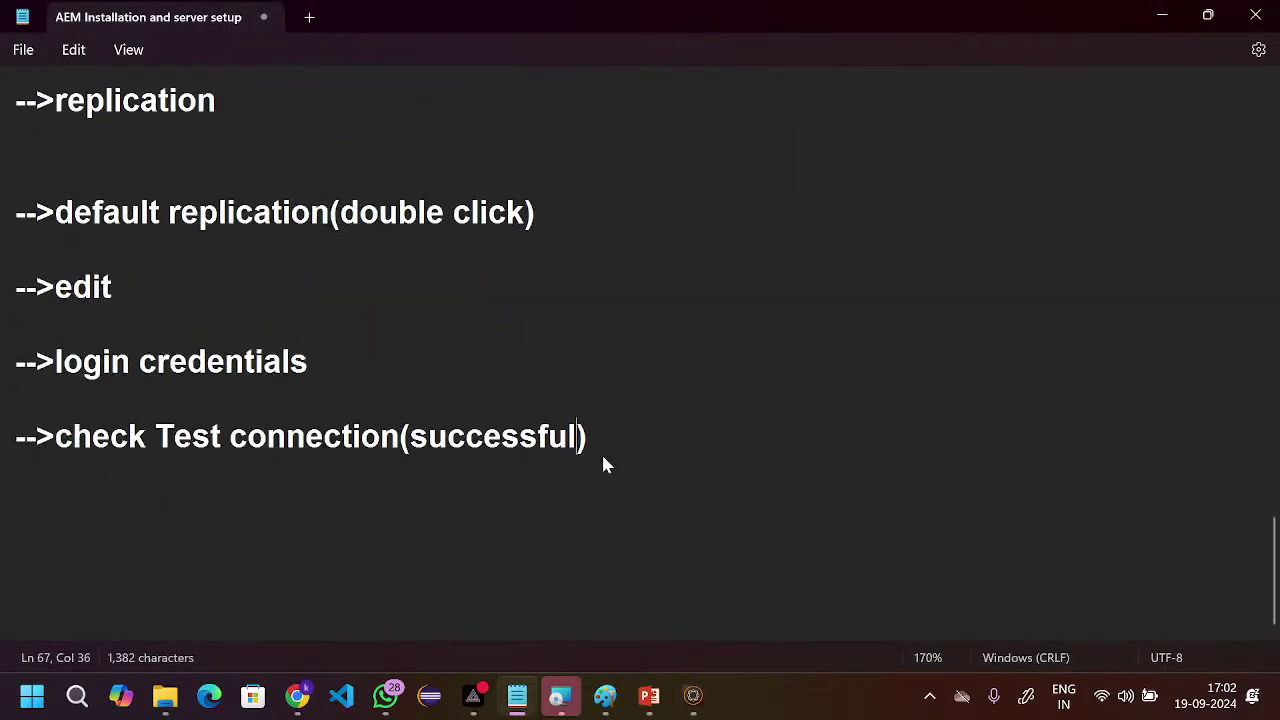
pyautogui.scroll(1, 477, 423)
pyautogui.scroll(-1, 477, 423)
# - Add a 'Task' heading framed by '=' separator lines below the Test connection step
pyautogui.press('Return')
pyautogui.press('Return')
pyautogui.press('Return')
pyautogui.write('=')
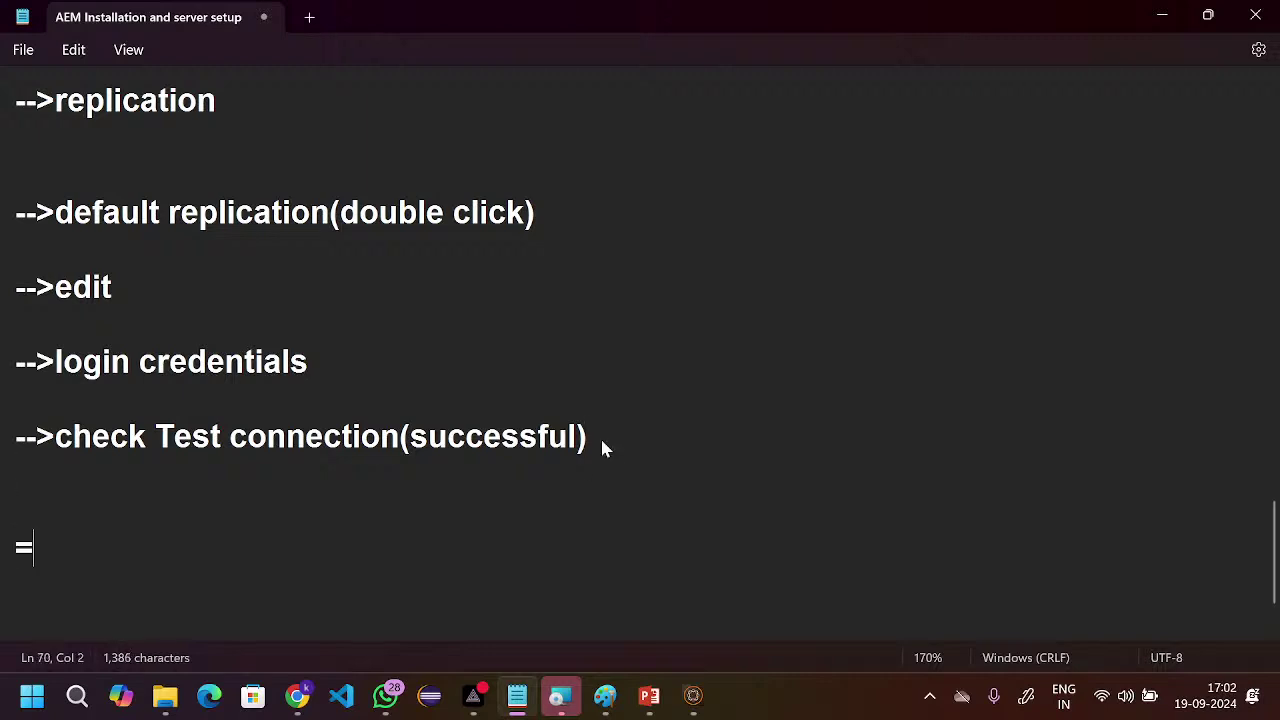
pyautogui.write('=============================')
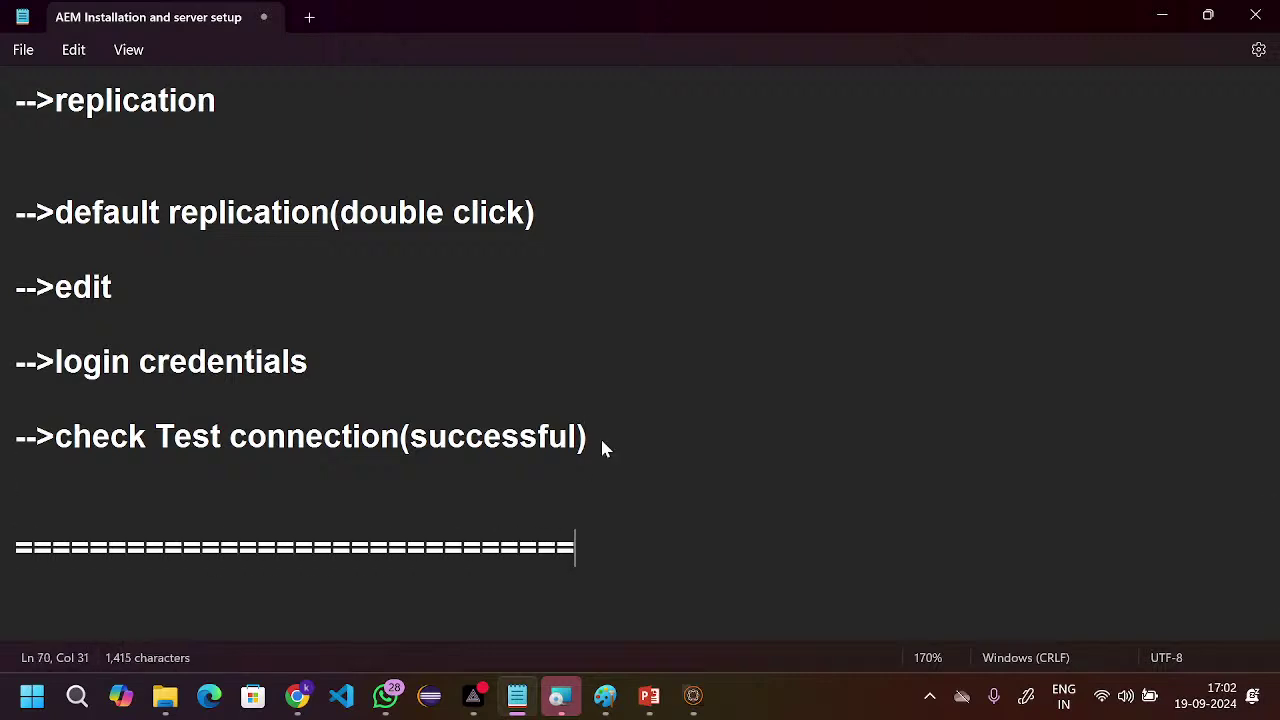
pyautogui.press('Return')
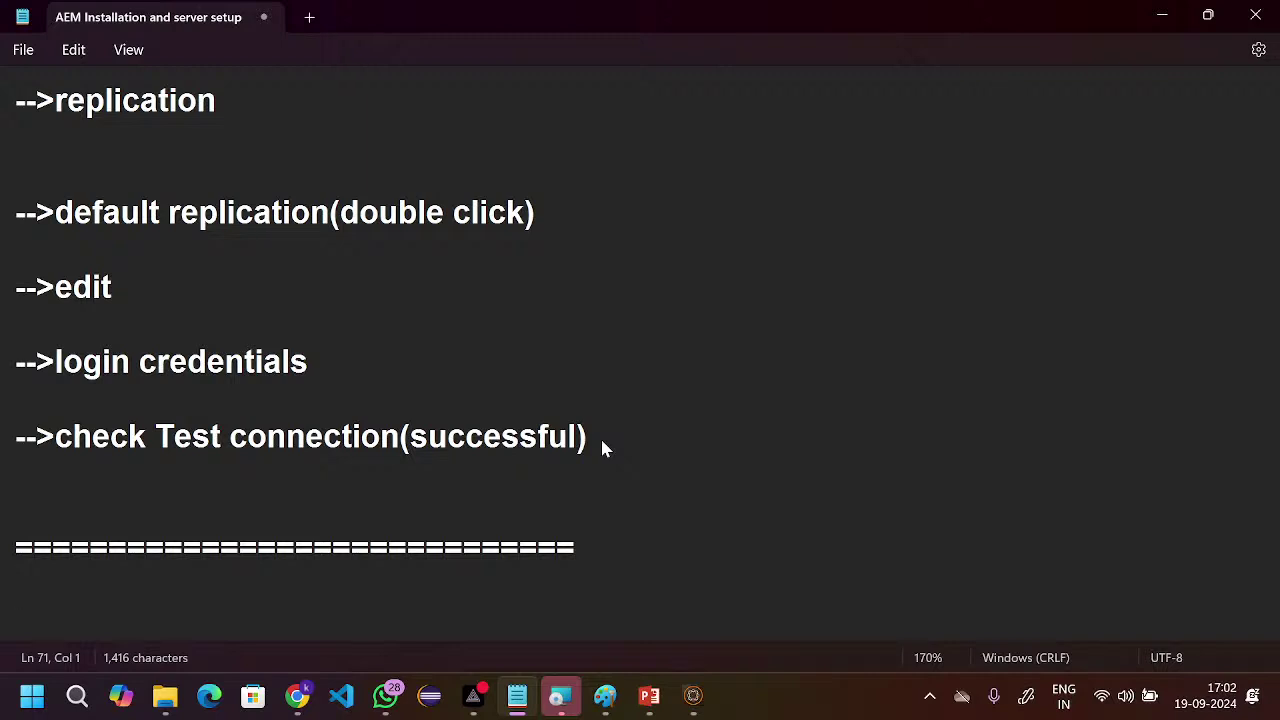
pyautogui.write('w')
pyautogui.press('BackSpace')
pyautogui.write('Task')
pyautogui.press('Return')
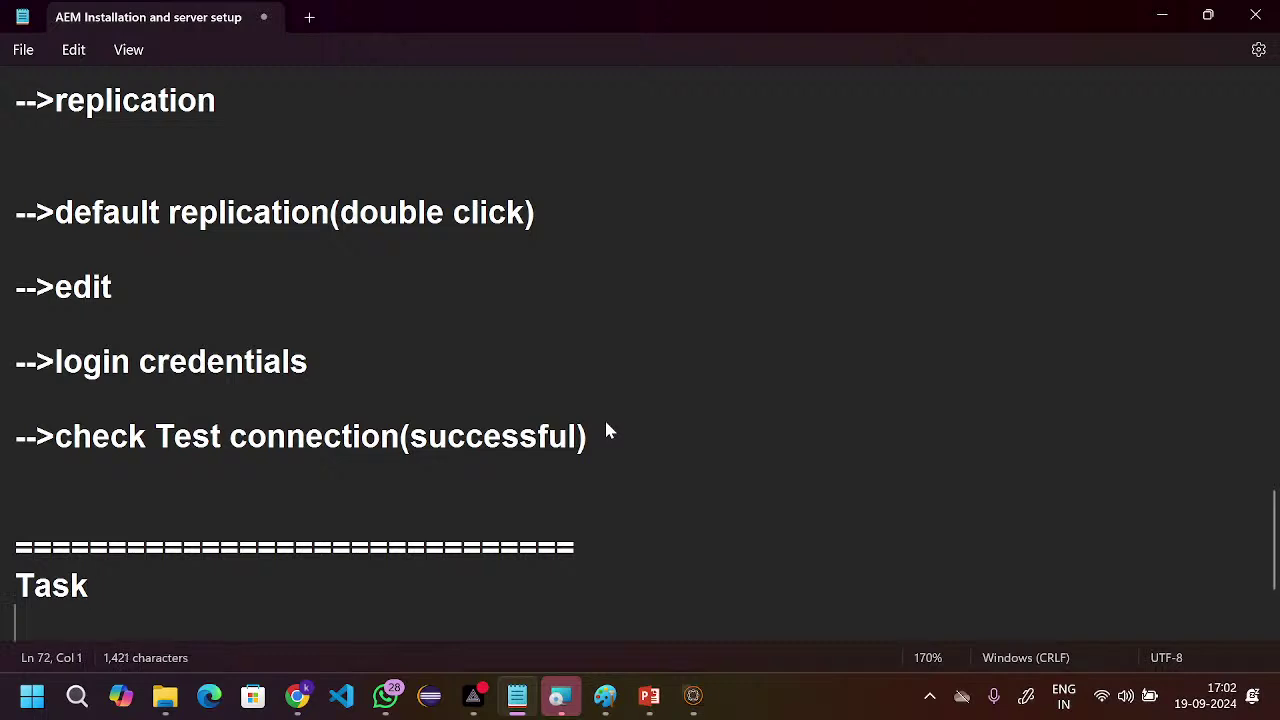
pyautogui.write('==================')
pyautogui.press('Return')
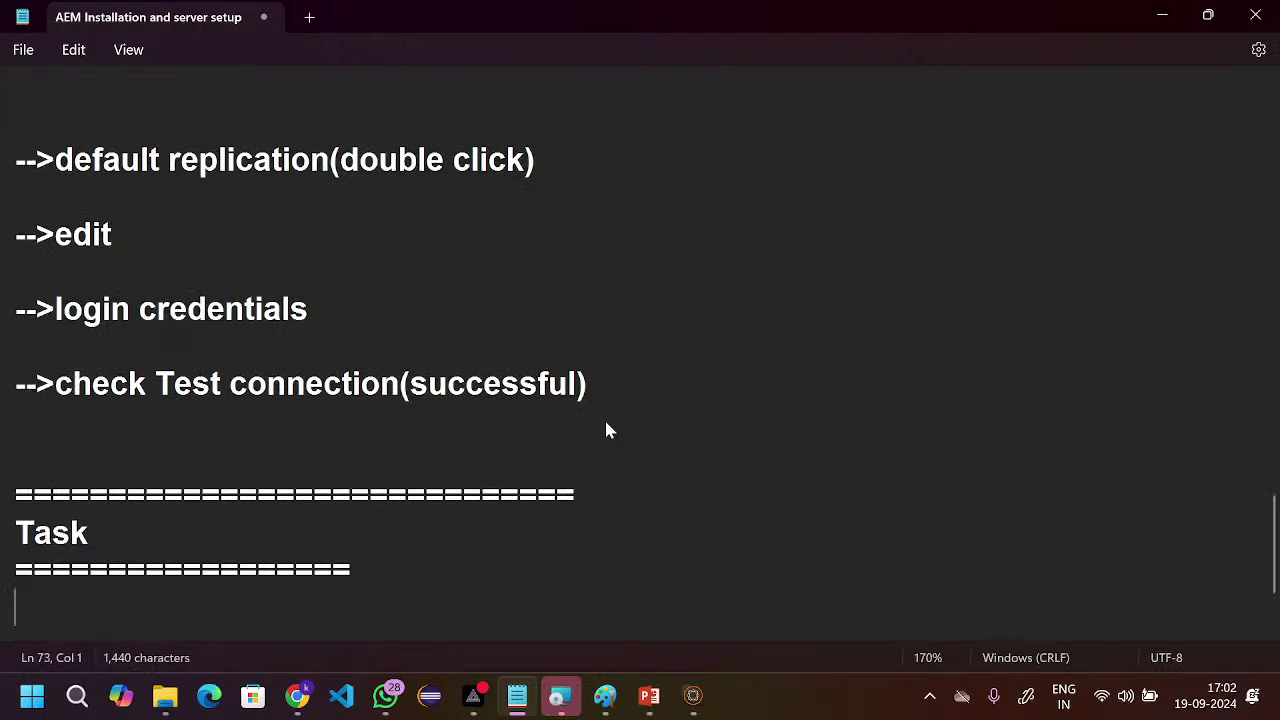
# - Write that text and images go to the author instance and display on 'publish instance--->4503'
pyautogui.write('we w')
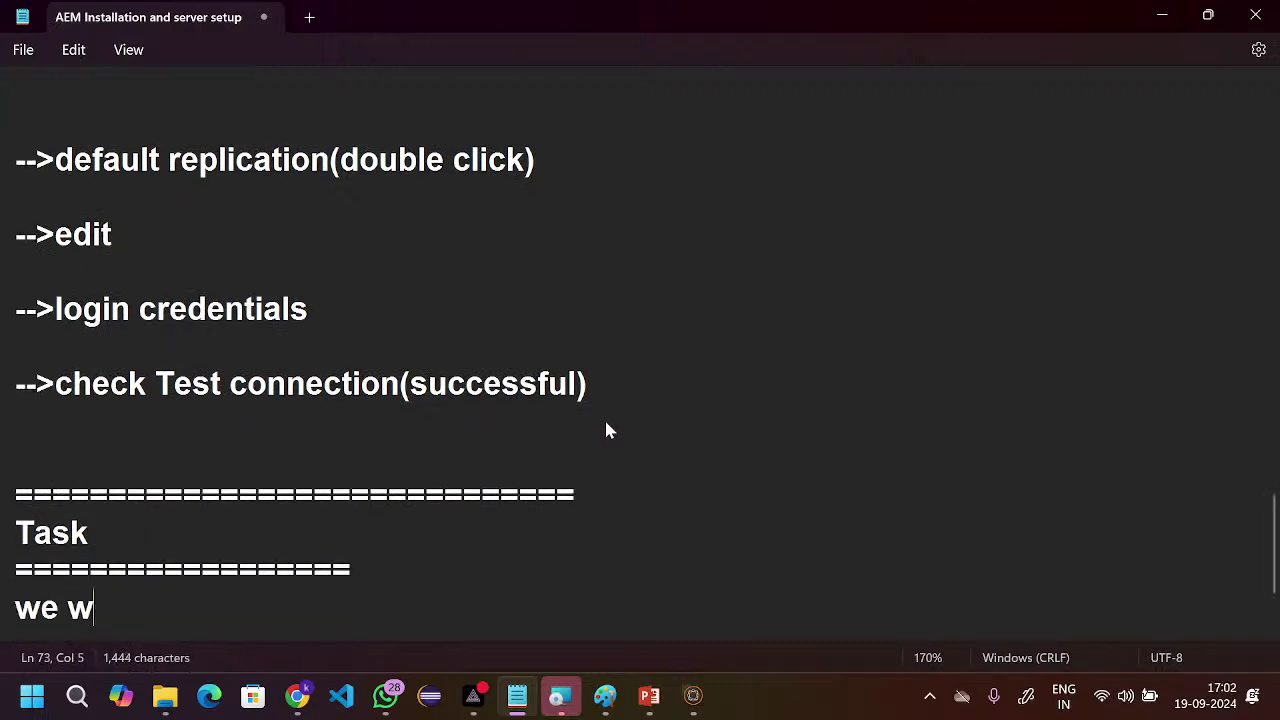
pyautogui.write('ill some te')
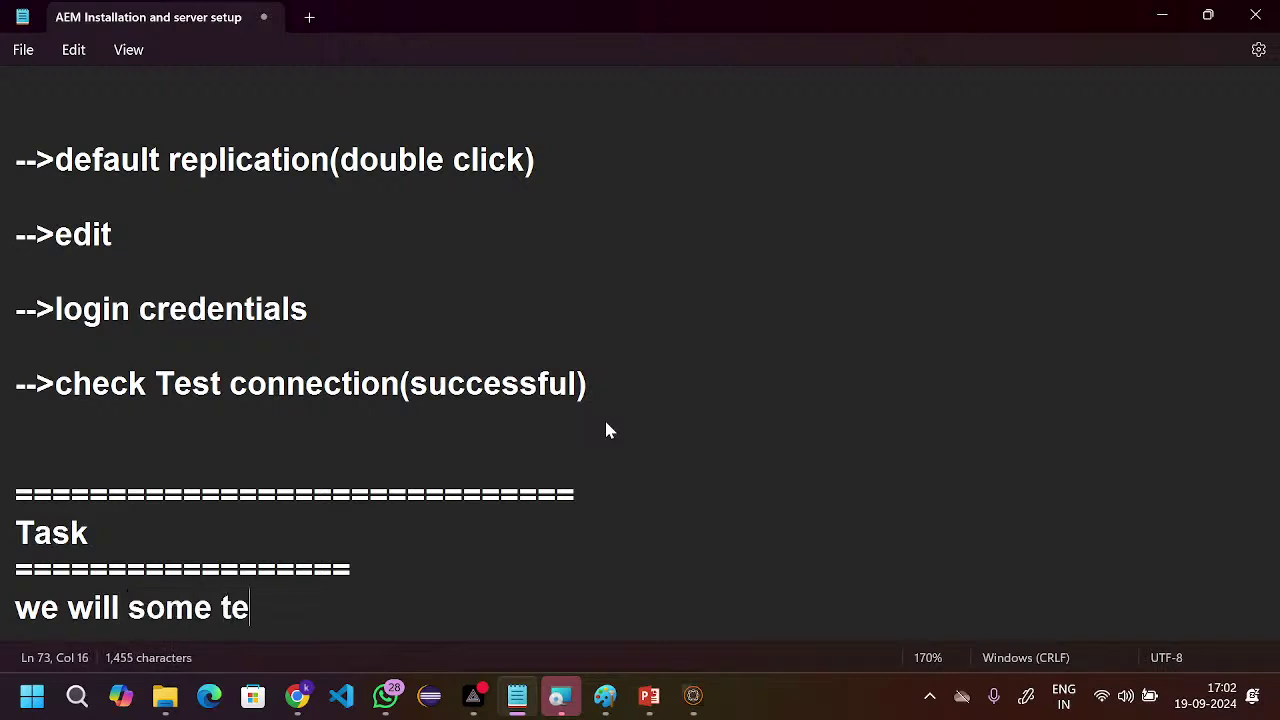
pyautogui.write('xt and images')
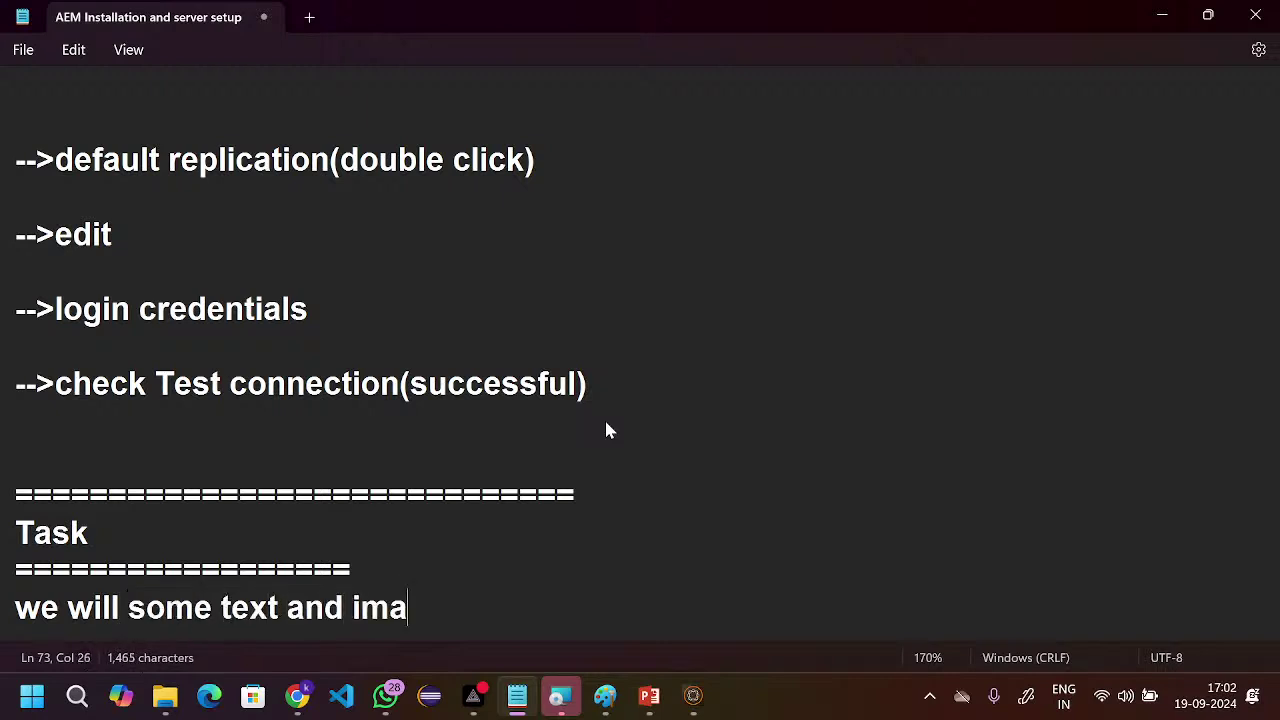
pyautogui.press('Return')
pyautogui.press('Return')
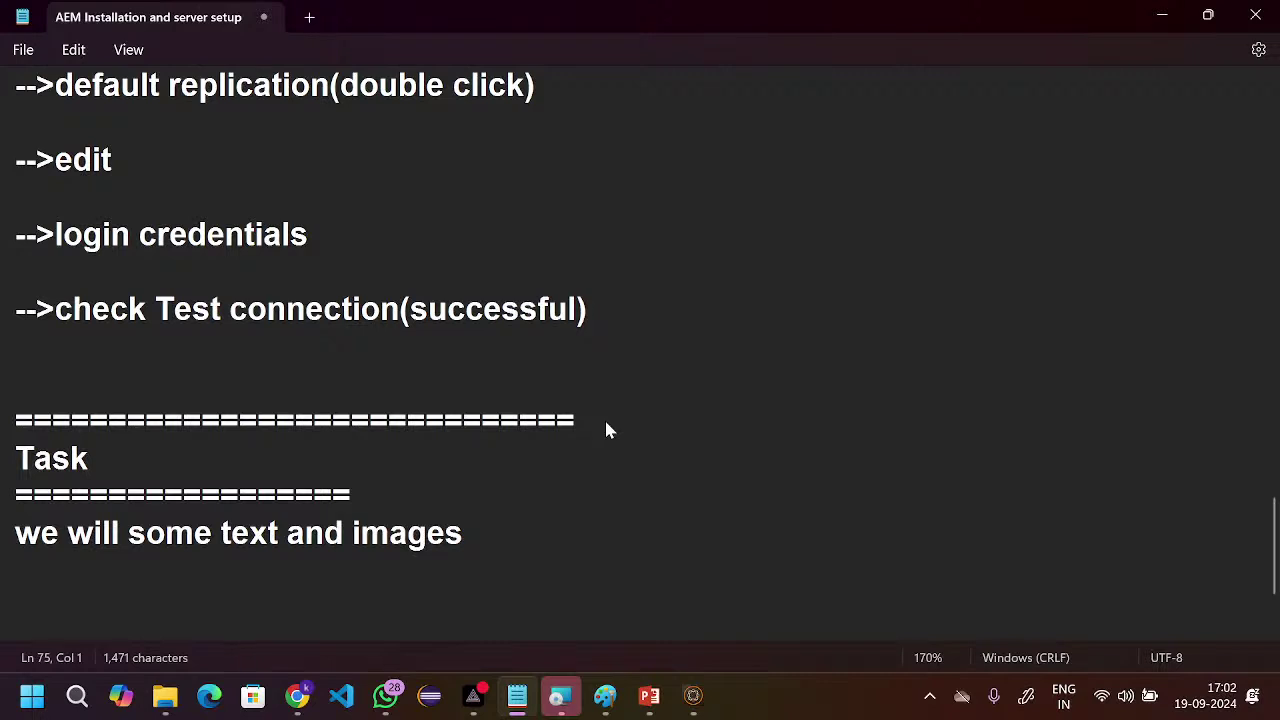
pyautogui.click(480, 545)
pyautogui.write('--->aut')
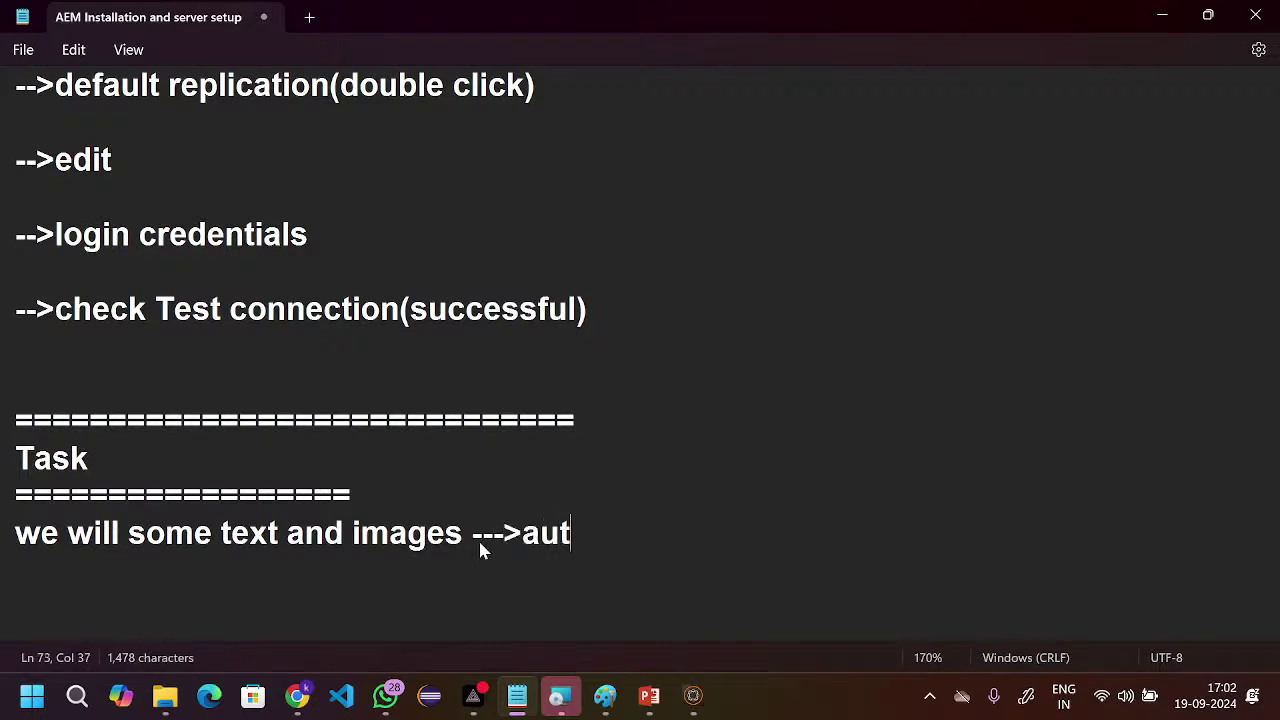
pyautogui.write('hor instan')
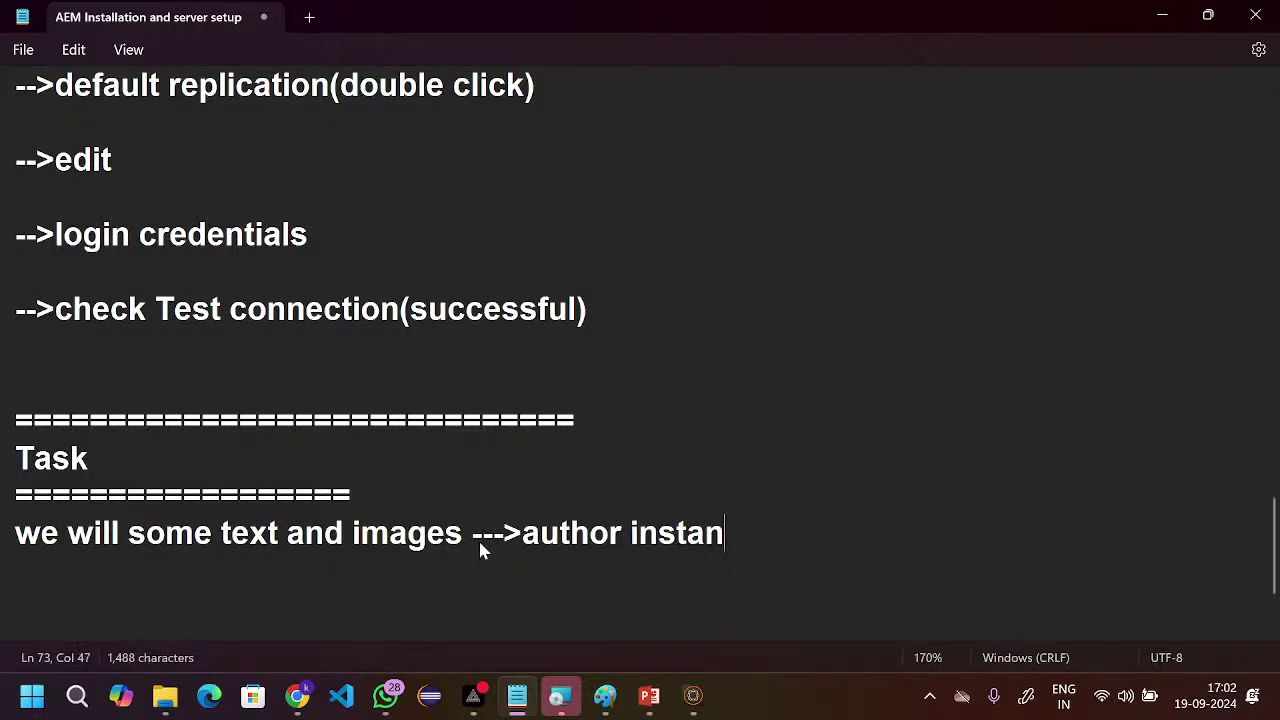
pyautogui.write('ce')
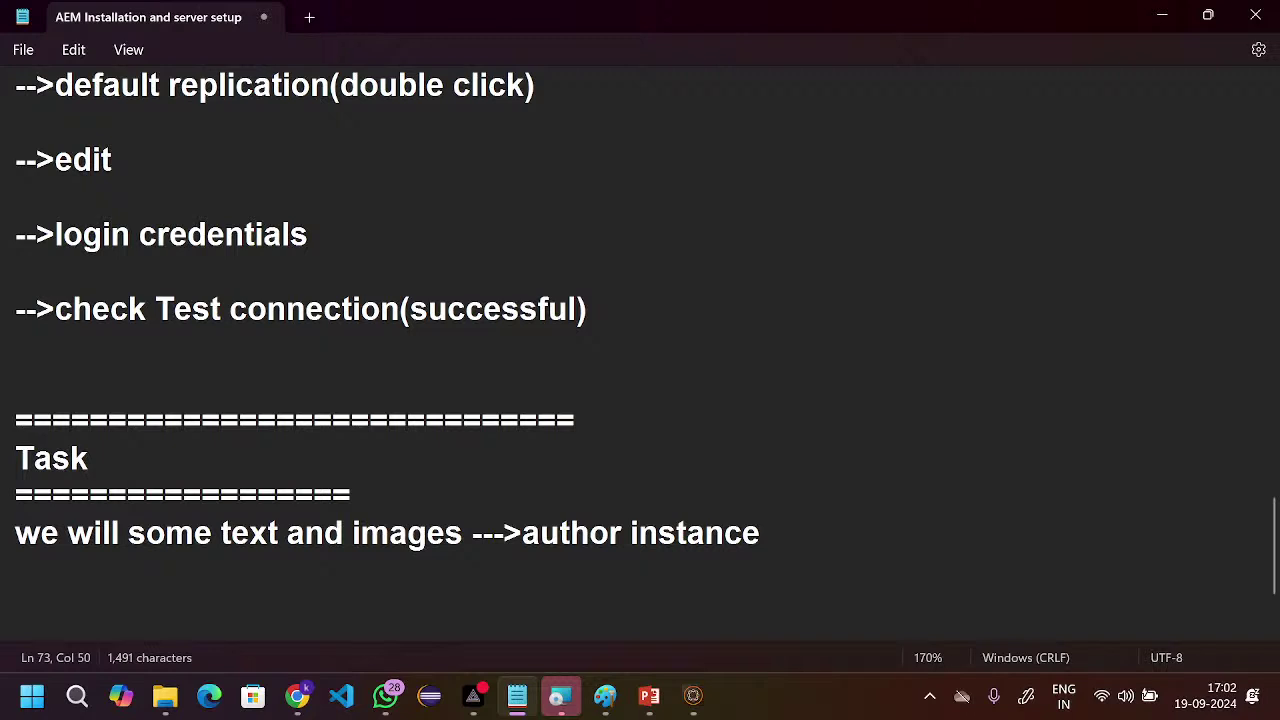
pyautogui.press('Return')
pyautogui.press('Return')
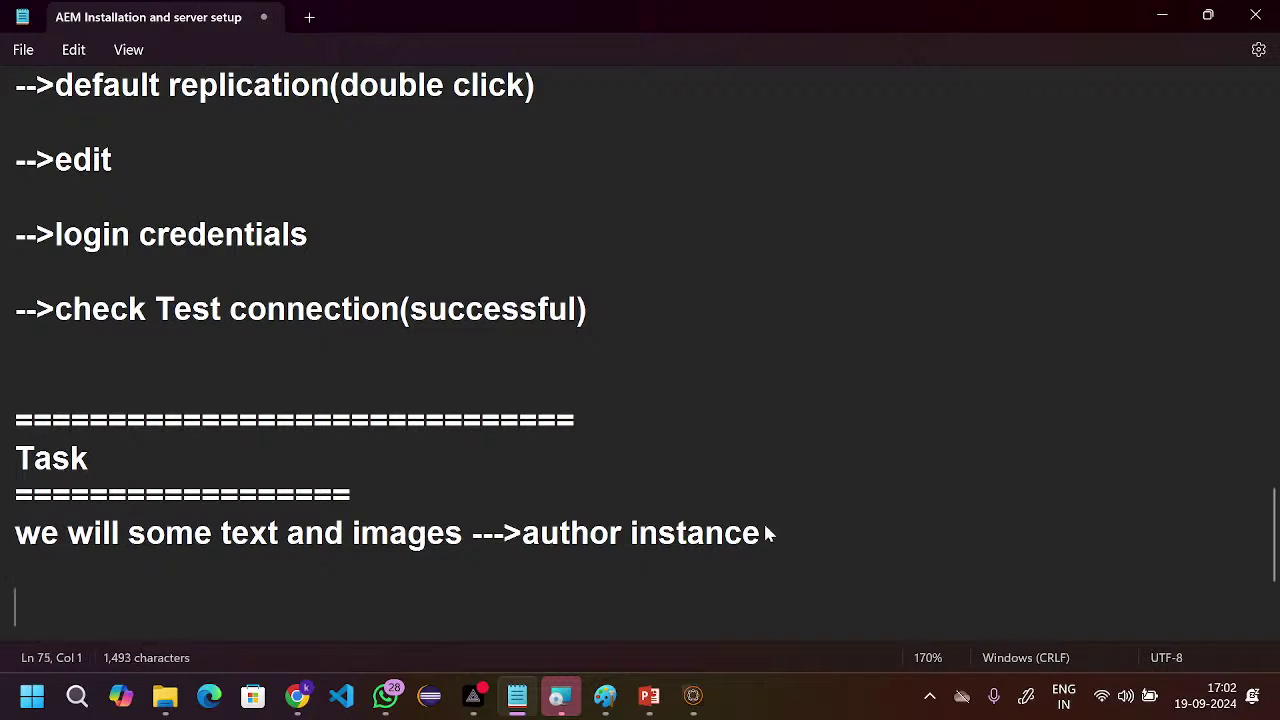
pyautogui.write('abo')
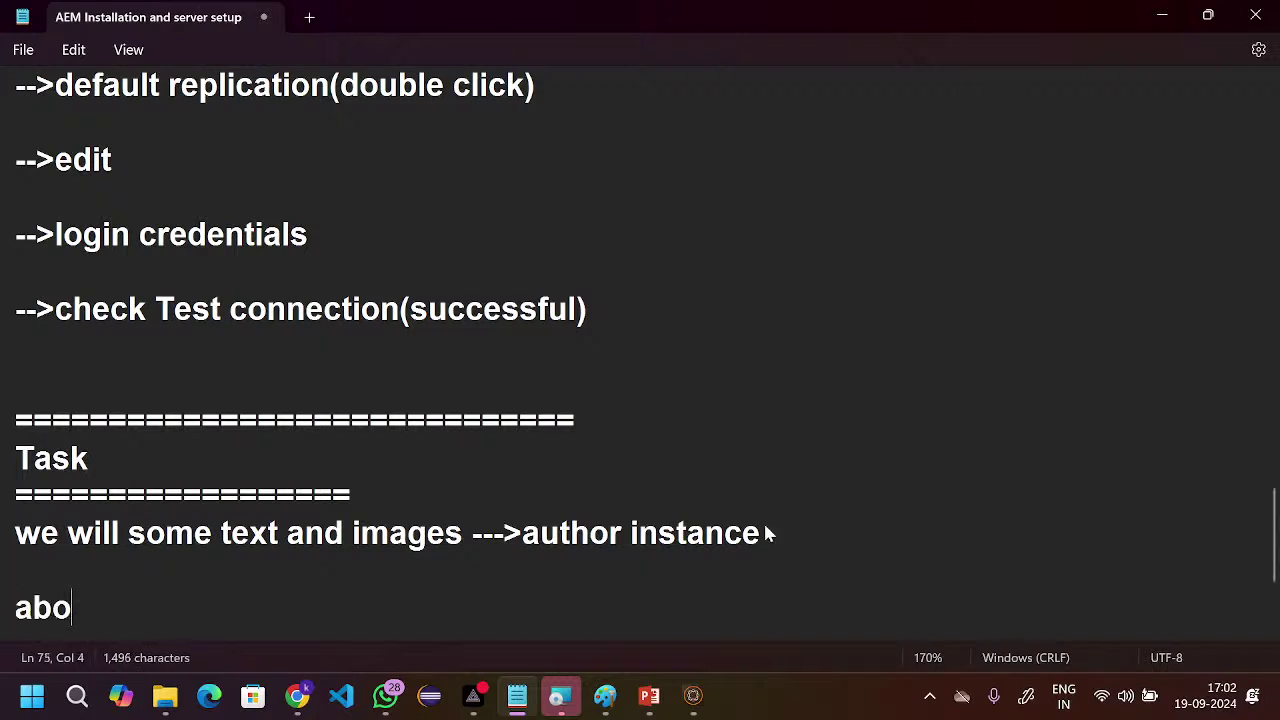
pyautogui.write('ve text an')
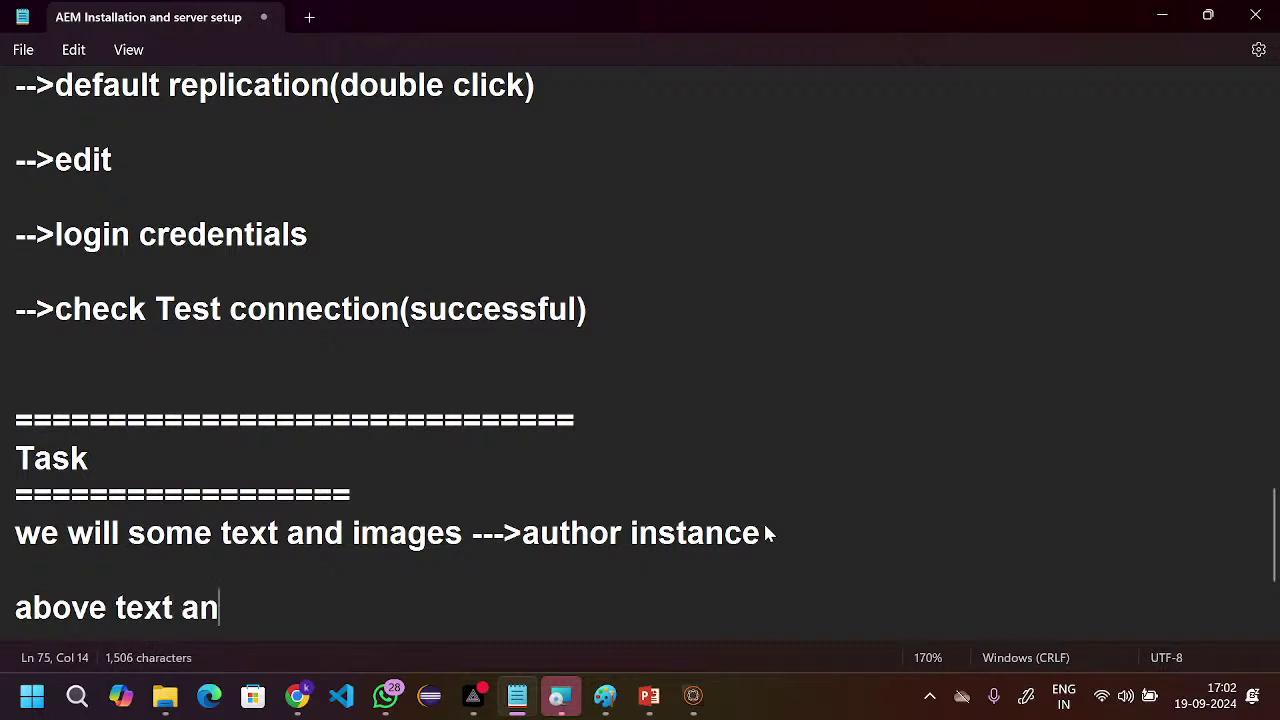
pyautogui.write('d images ')
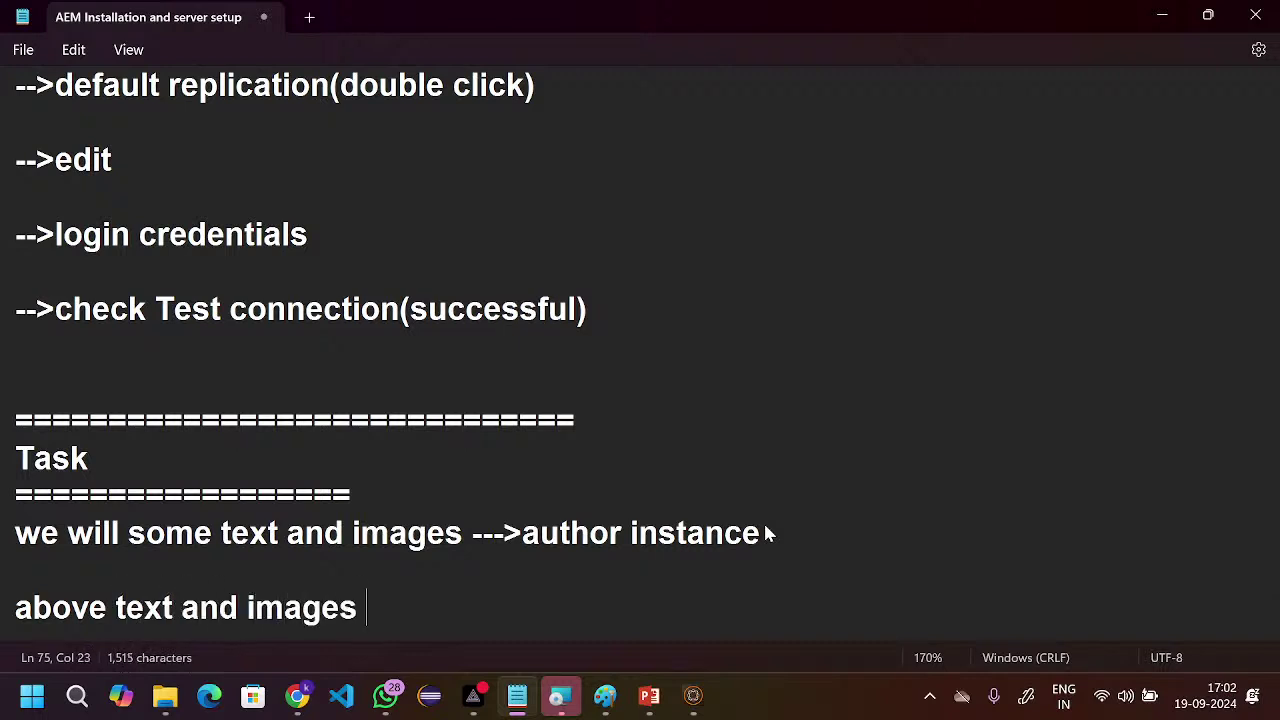
pyautogui.write('should b')
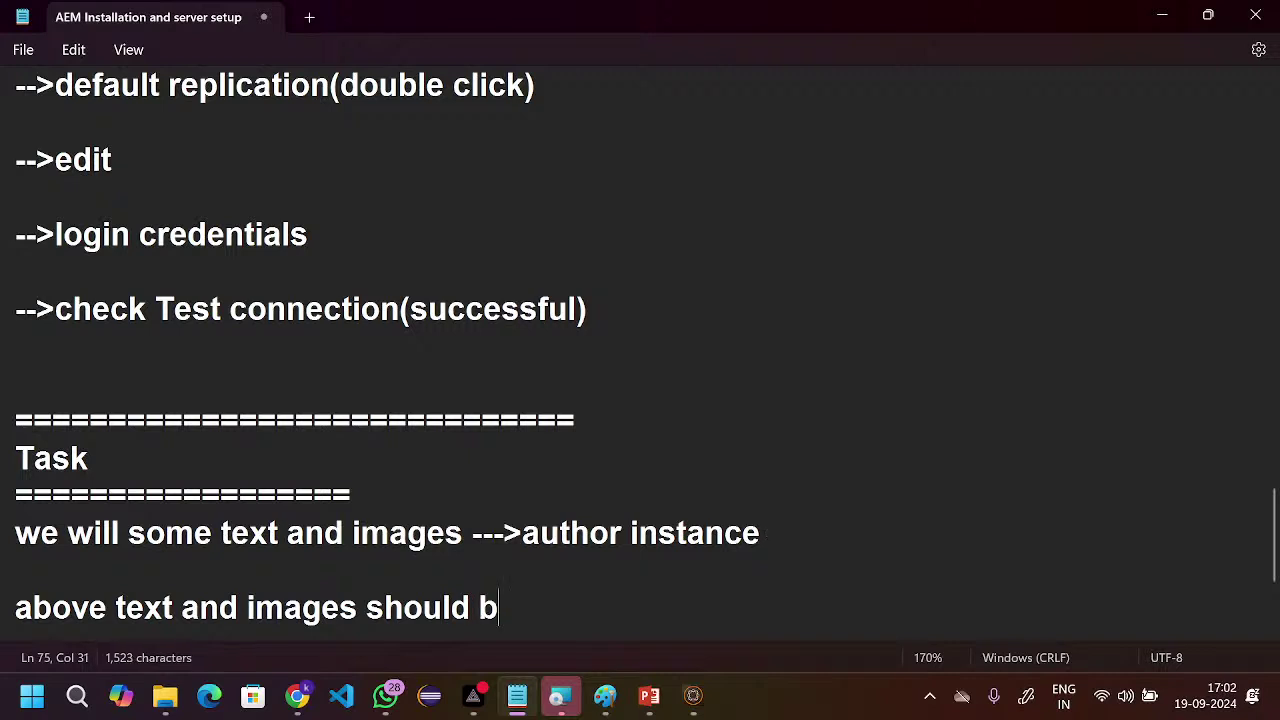
pyautogui.write('e display ')
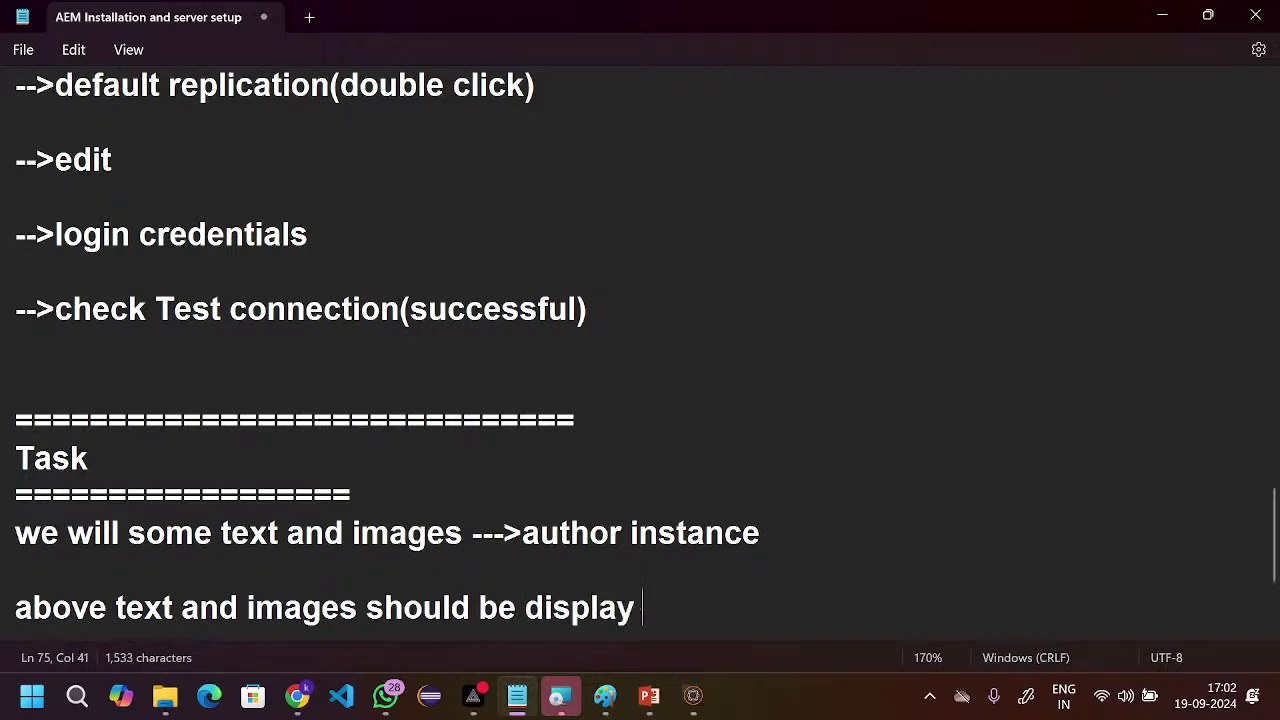
pyautogui.write('on the ')
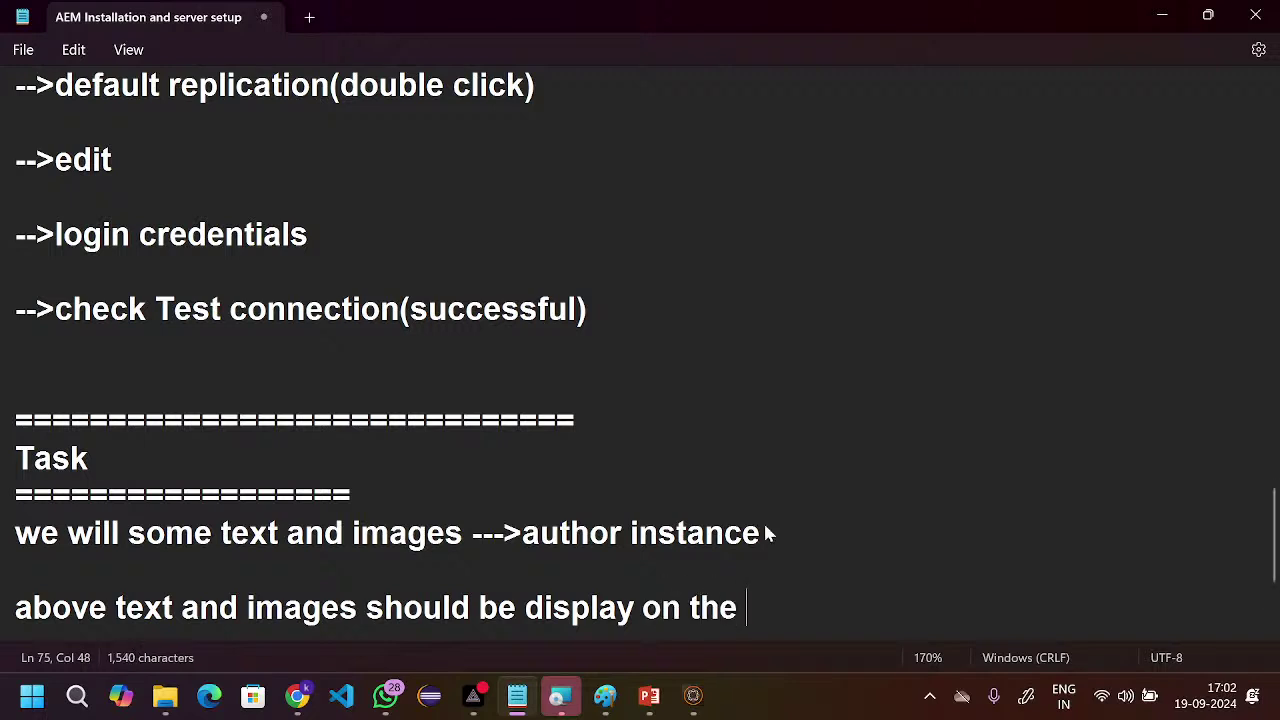
pyautogui.write('author')
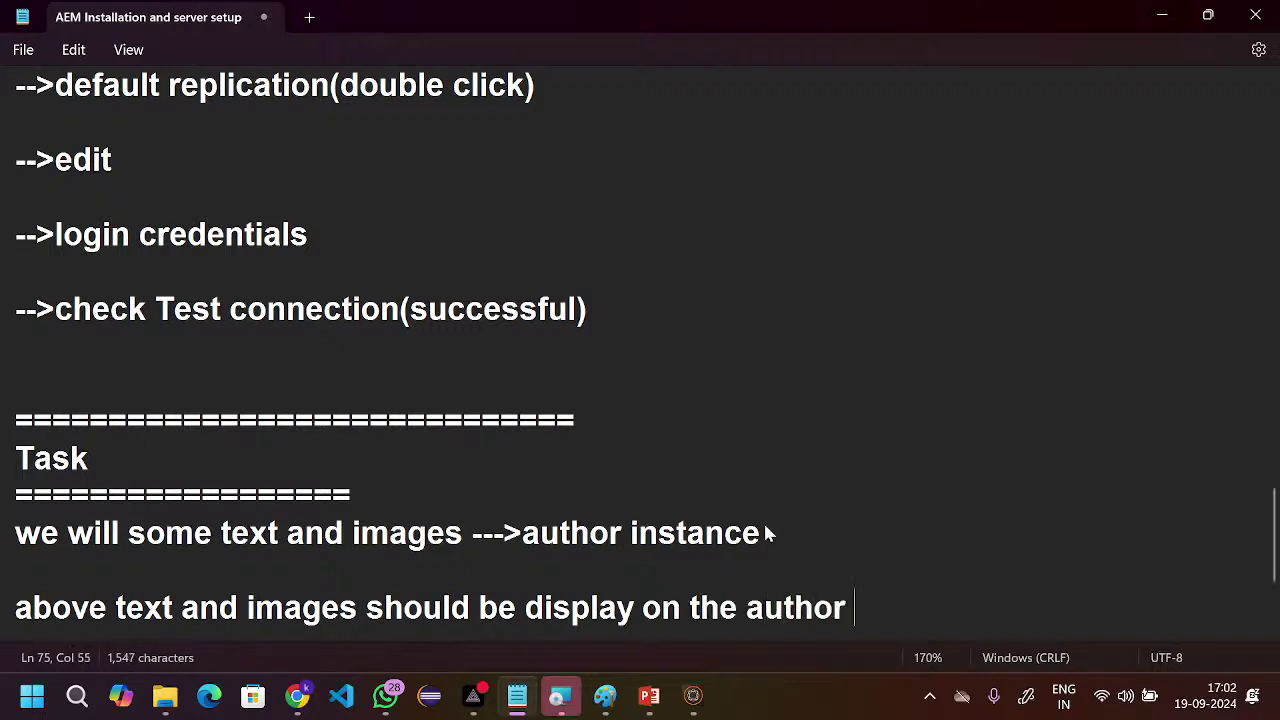
pyautogui.press('BackSpace')
pyautogui.press('BackSpace')
pyautogui.press('BackSpace')
pyautogui.press('BackSpace')
pyautogui.press('BackSpace')
pyautogui.press('BackSpace')
pyautogui.press('BackSpace')
pyautogui.write('publ')
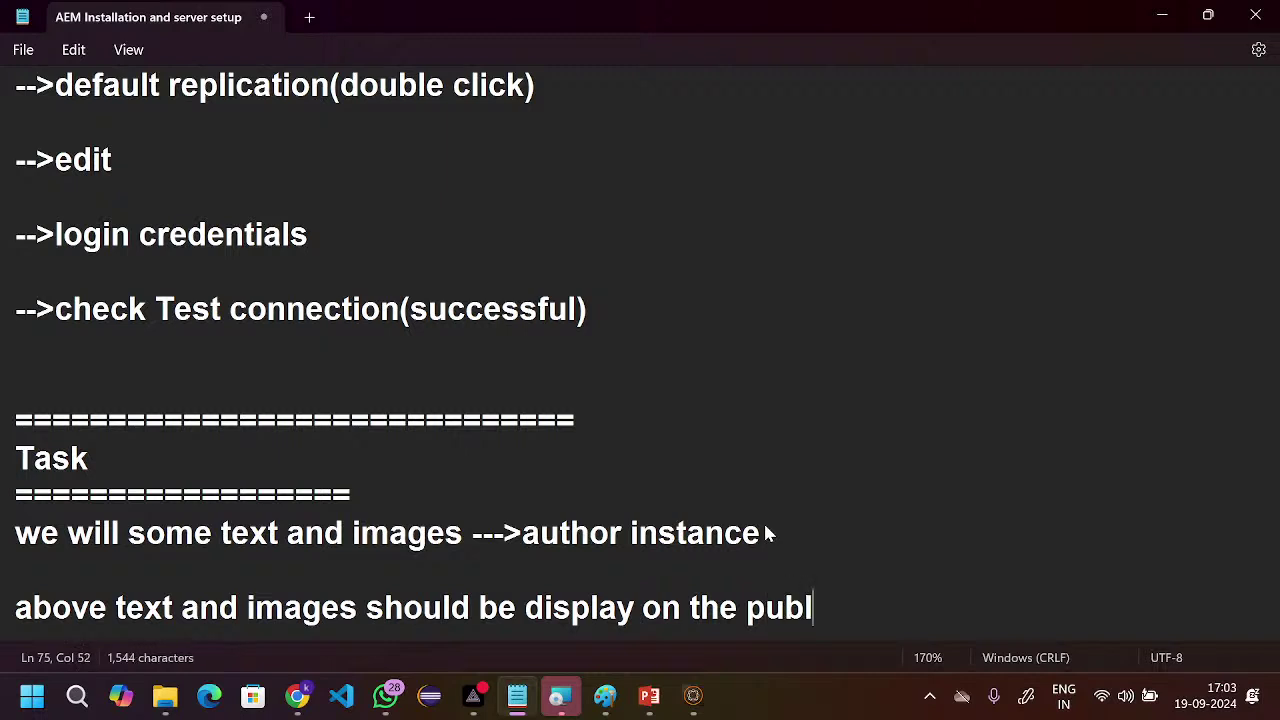
pyautogui.write('ish inst')
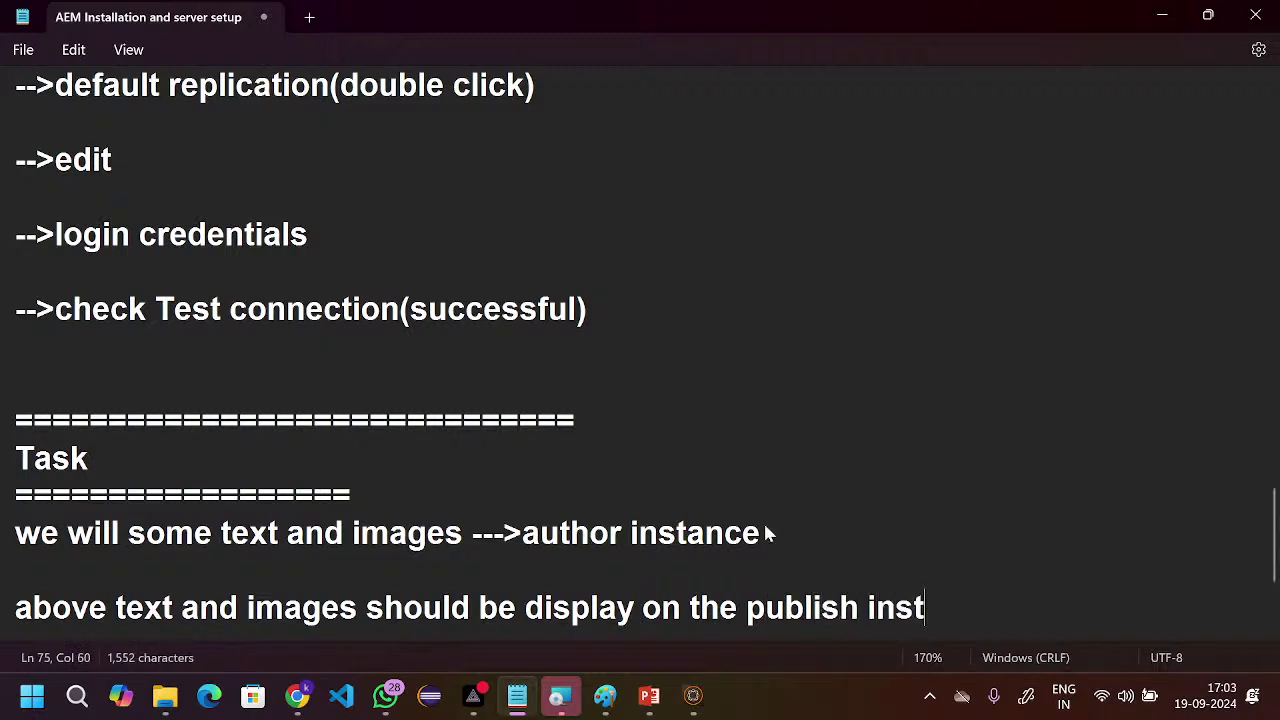
pyautogui.write('ance--')
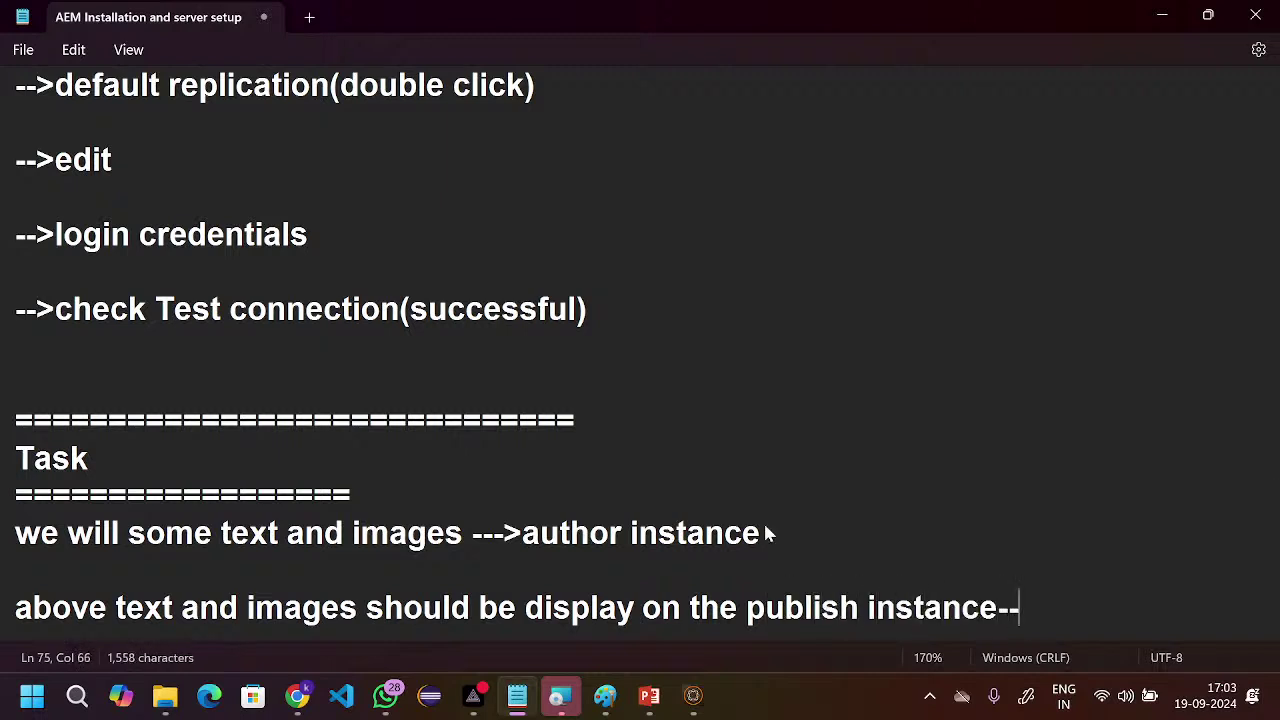
pyautogui.write('->4503')
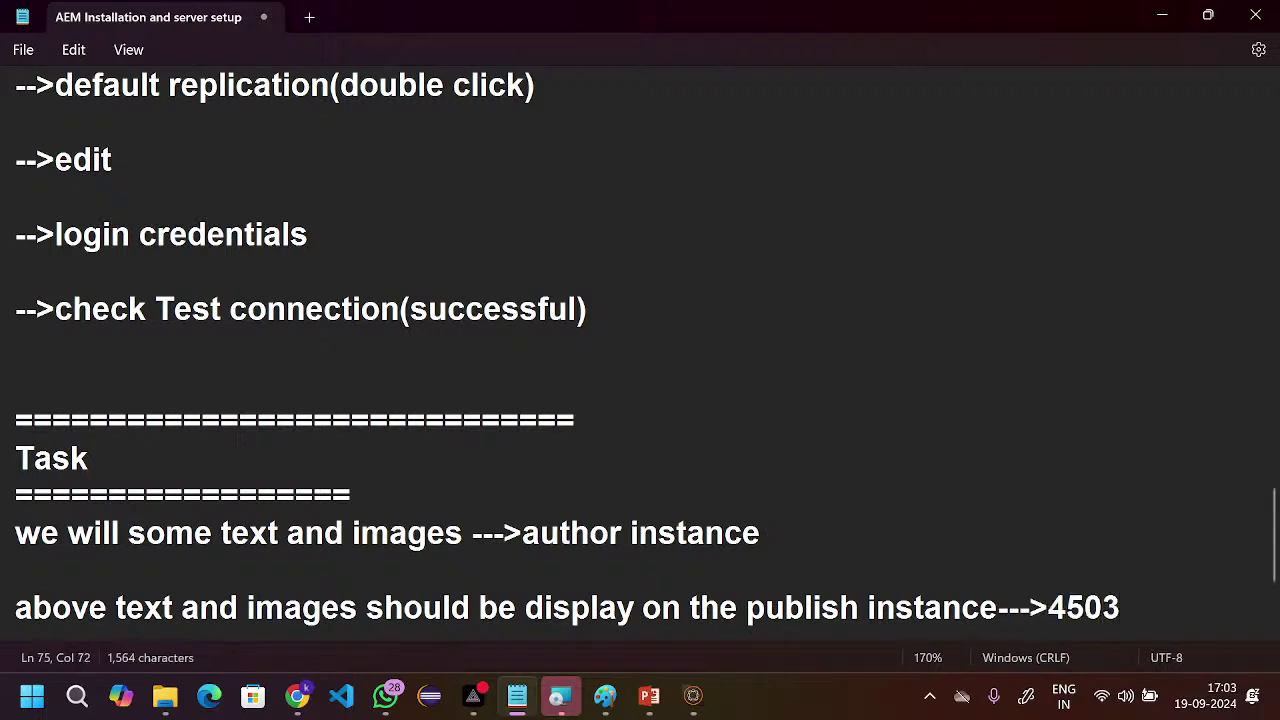
pyautogui.scroll(-2, 946, 395)
pyautogui.scroll(2, 950, 398)
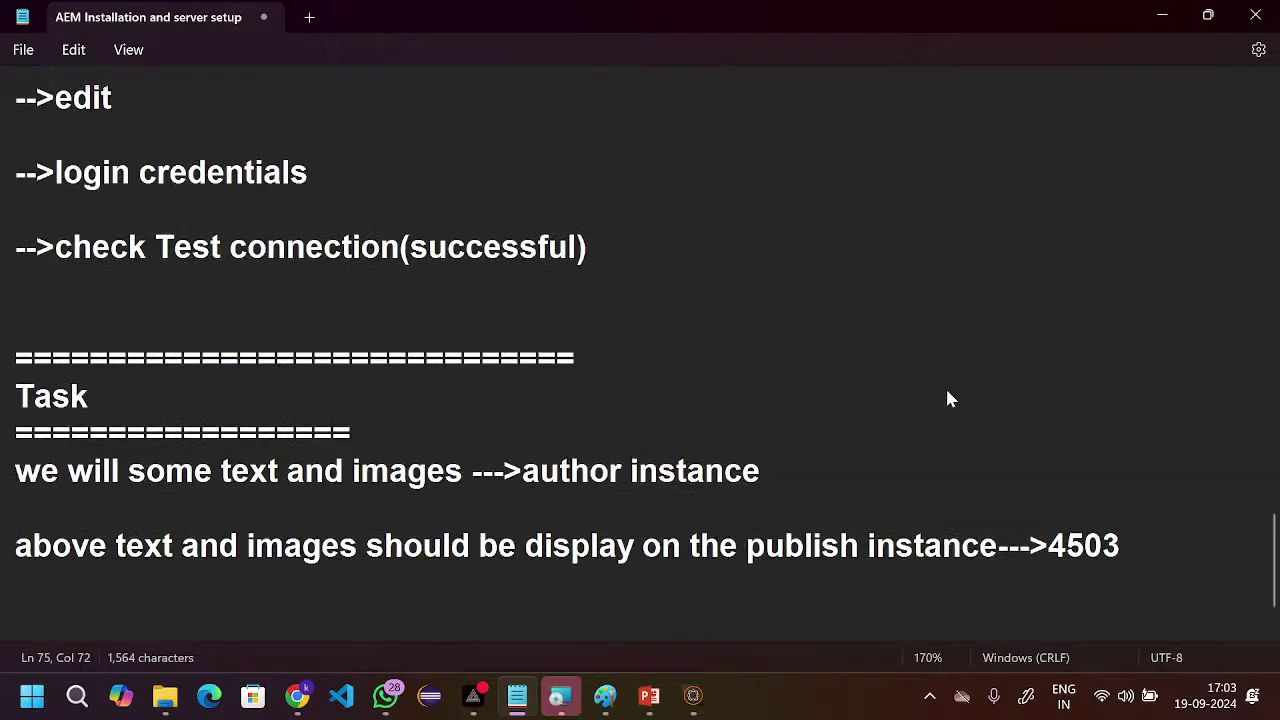
# - Show the desktop and open the AEM folder
pyautogui.press('super+Tab')
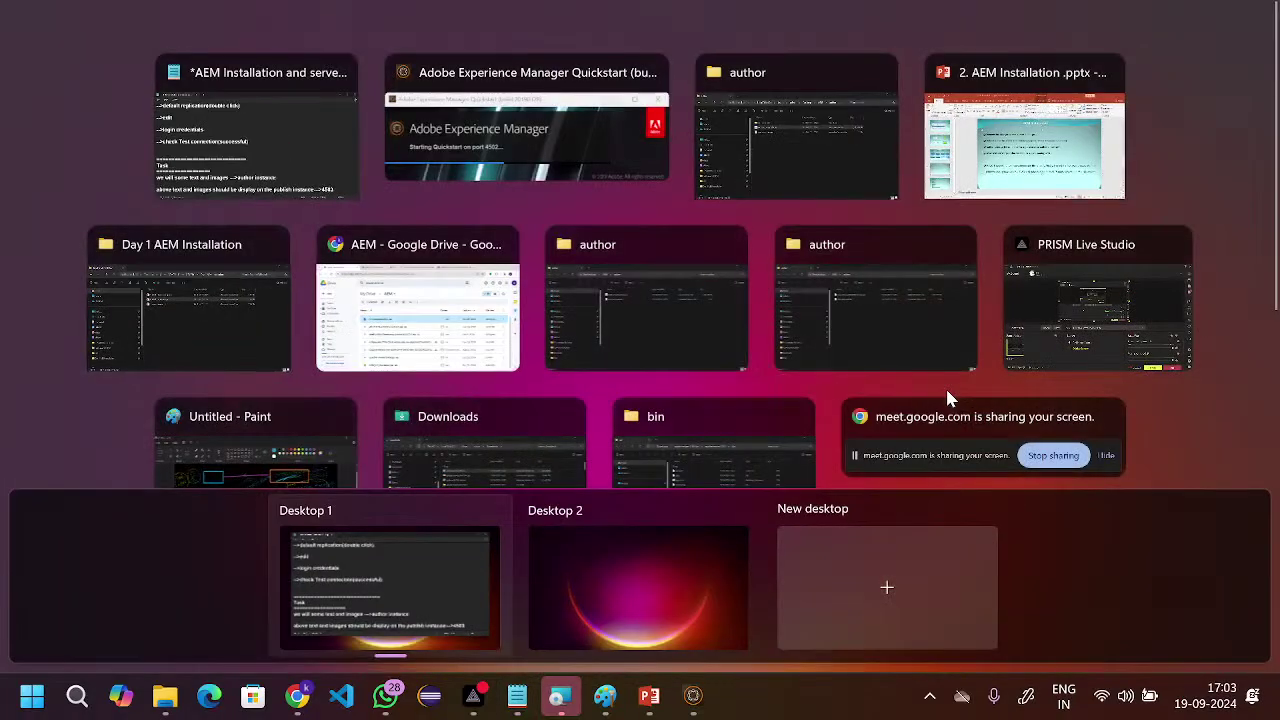
pyautogui.click(573, 163)
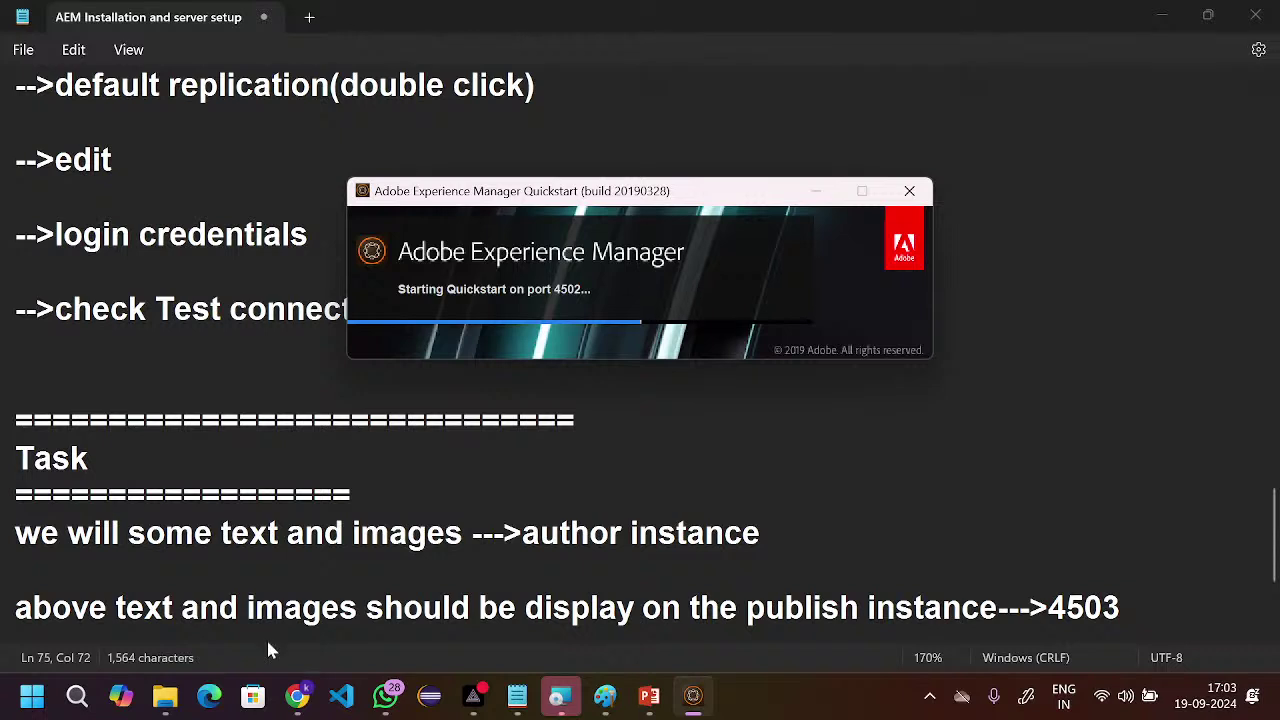
pyautogui.moveTo(166, 700)
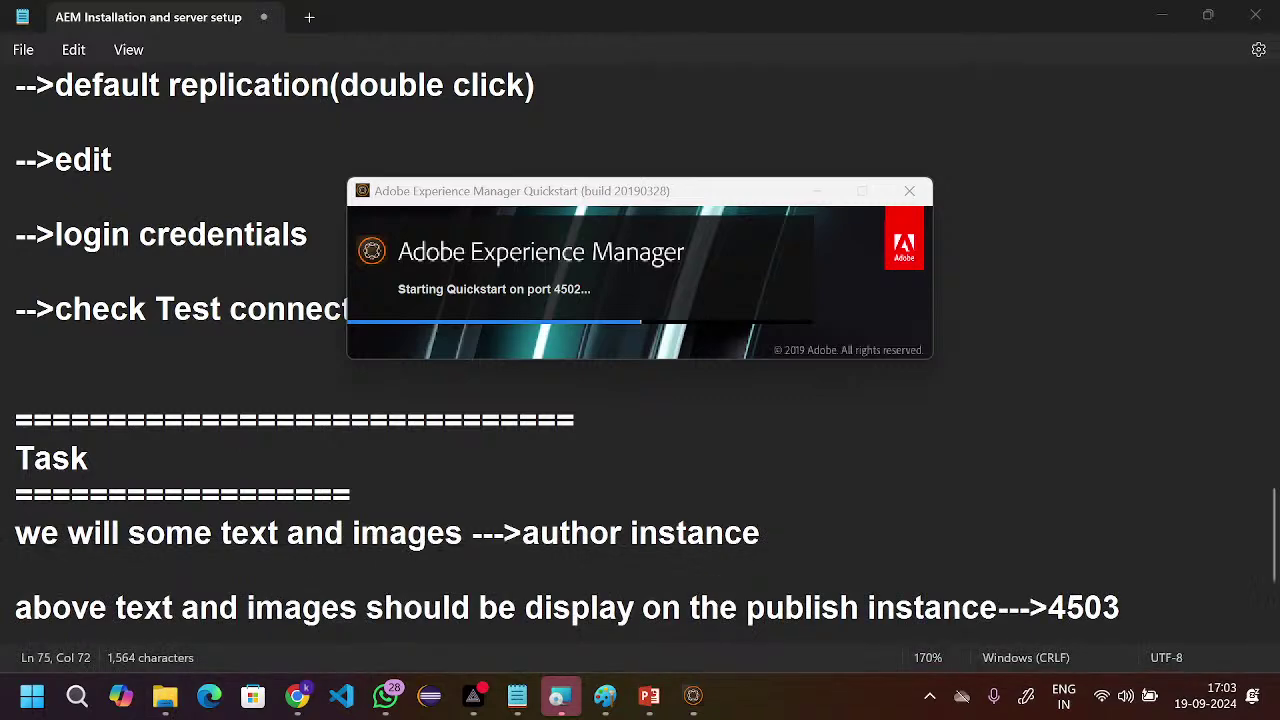
pyautogui.press('super+d')
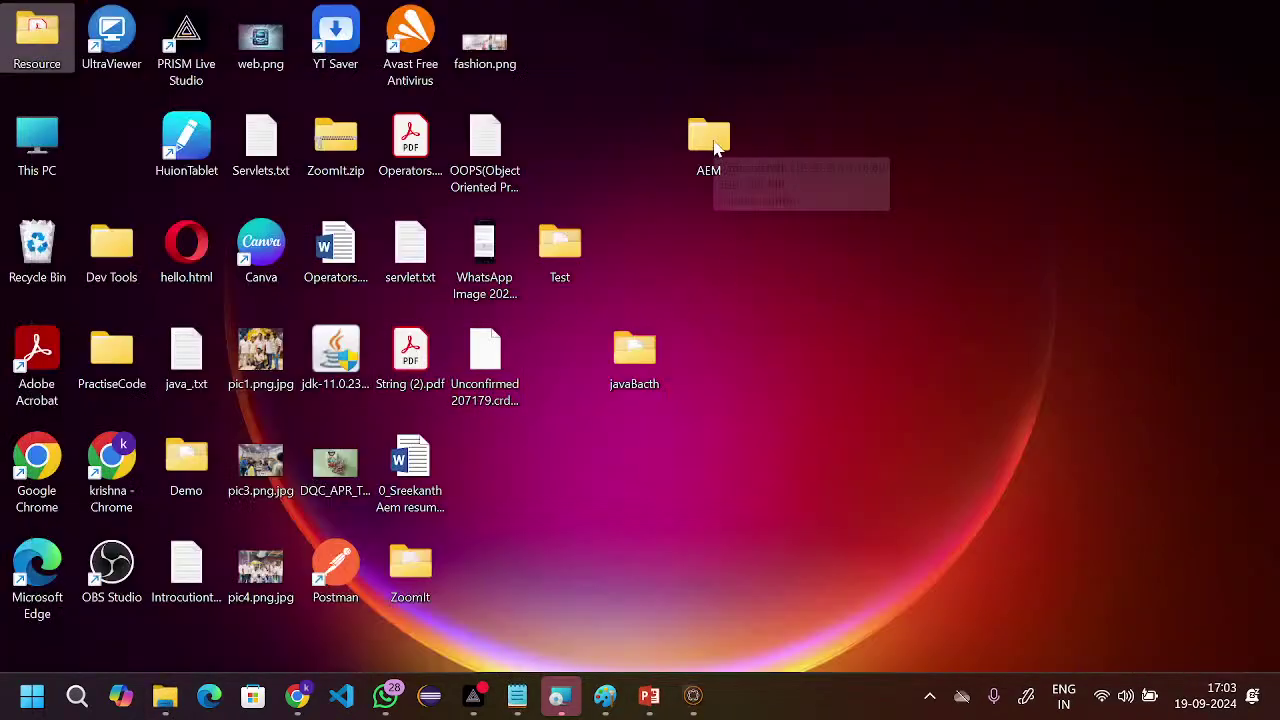
pyautogui.doubleClick(712, 145)
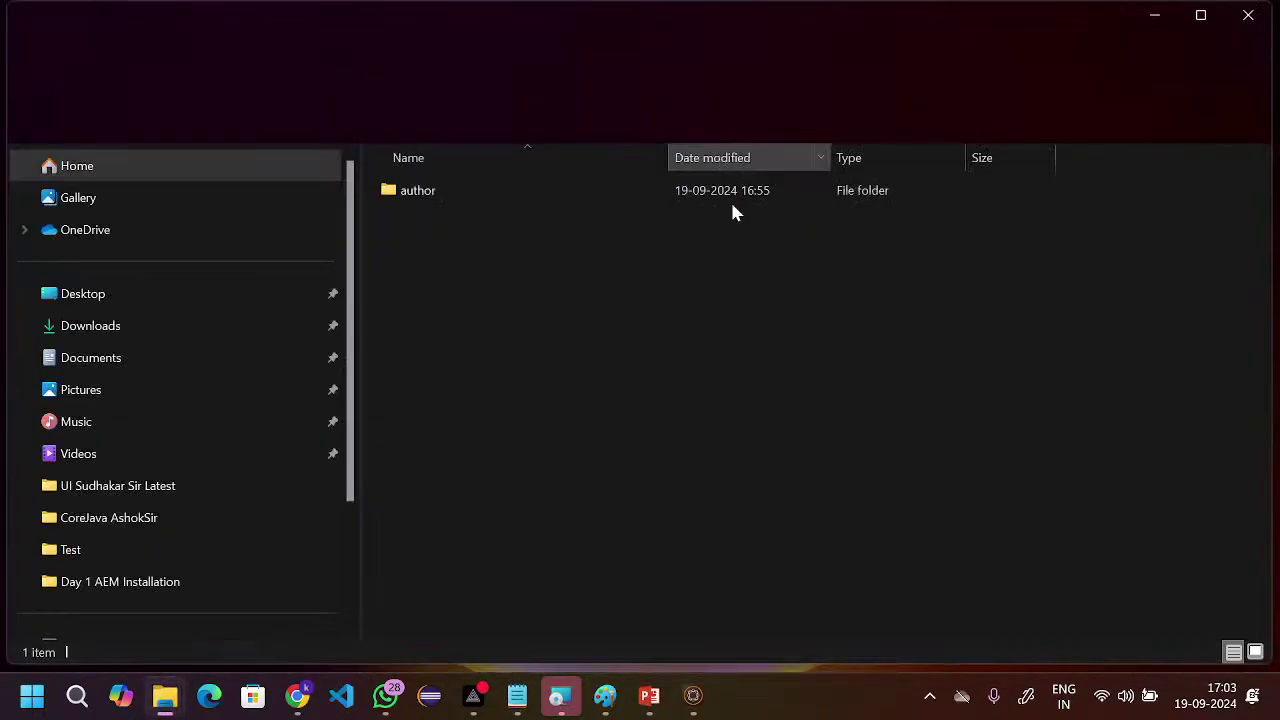
# - Create a new folder named 'publish' beside author inside AEM and open it
pyautogui.rightClick(398, 245)
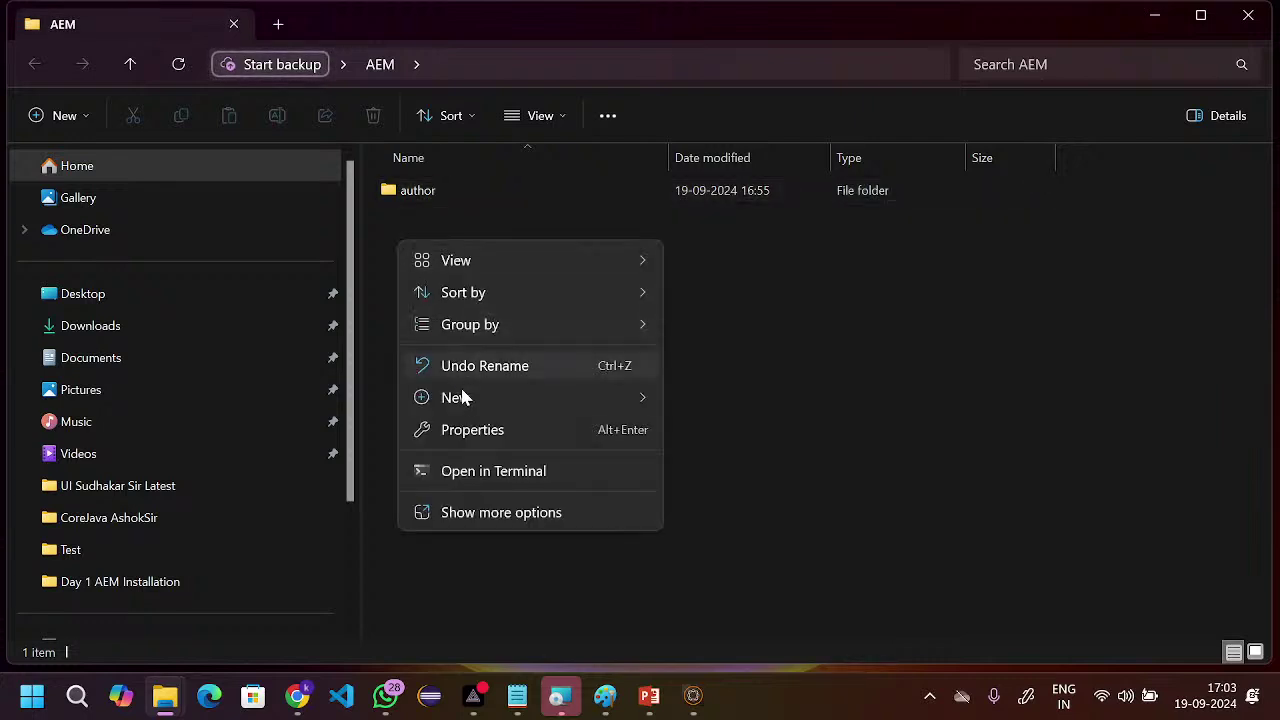
pyautogui.moveTo(468, 402)
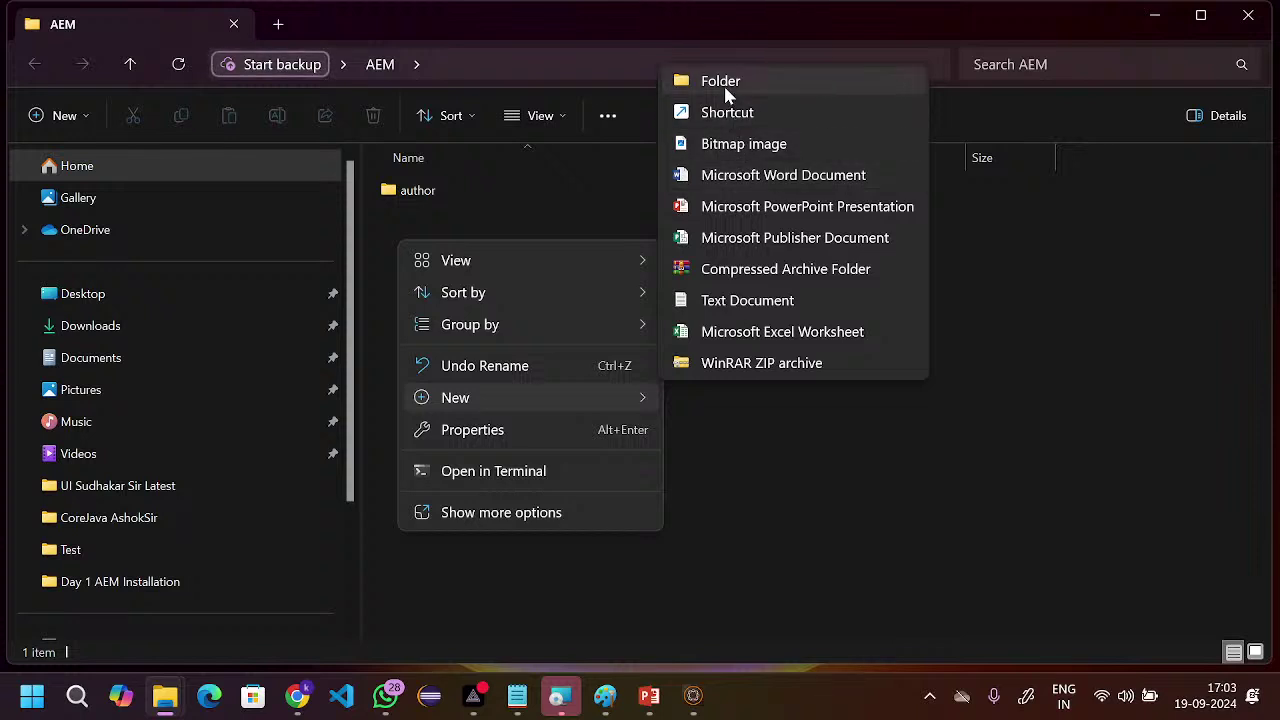
pyautogui.click(723, 86)
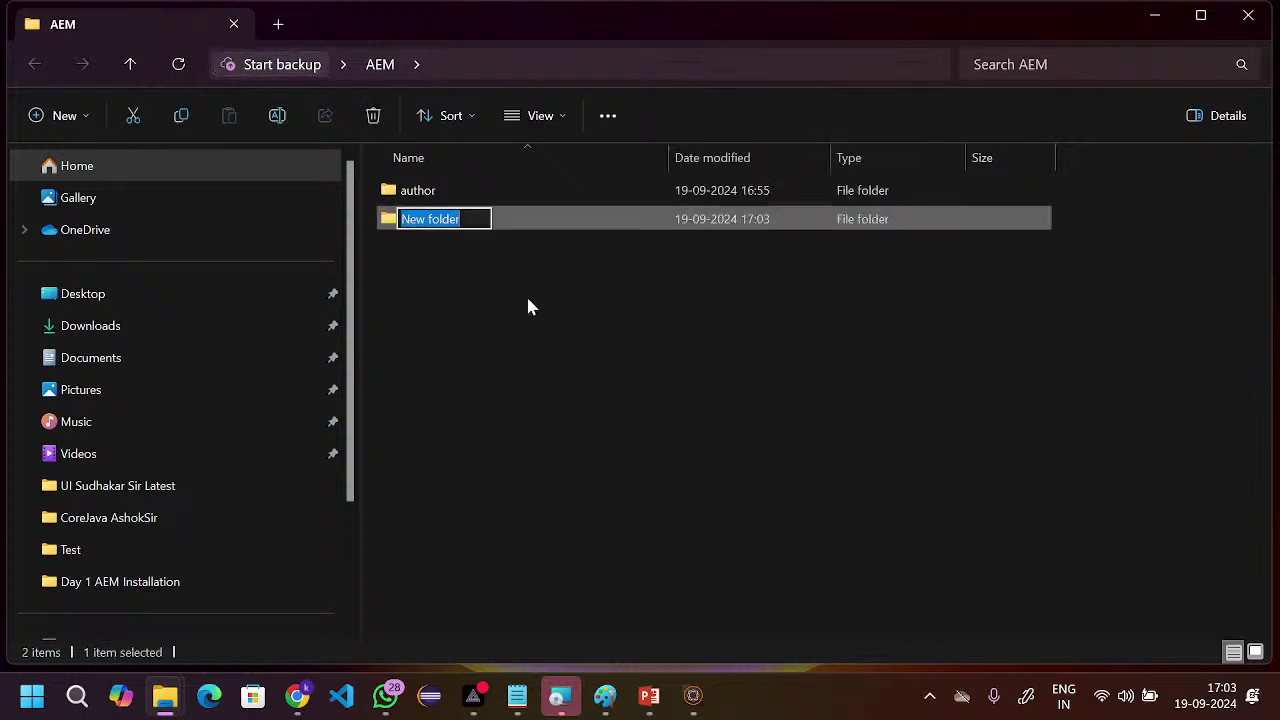
pyautogui.press('BackSpace')
pyautogui.click(510, 248)
pyautogui.click(510, 248)
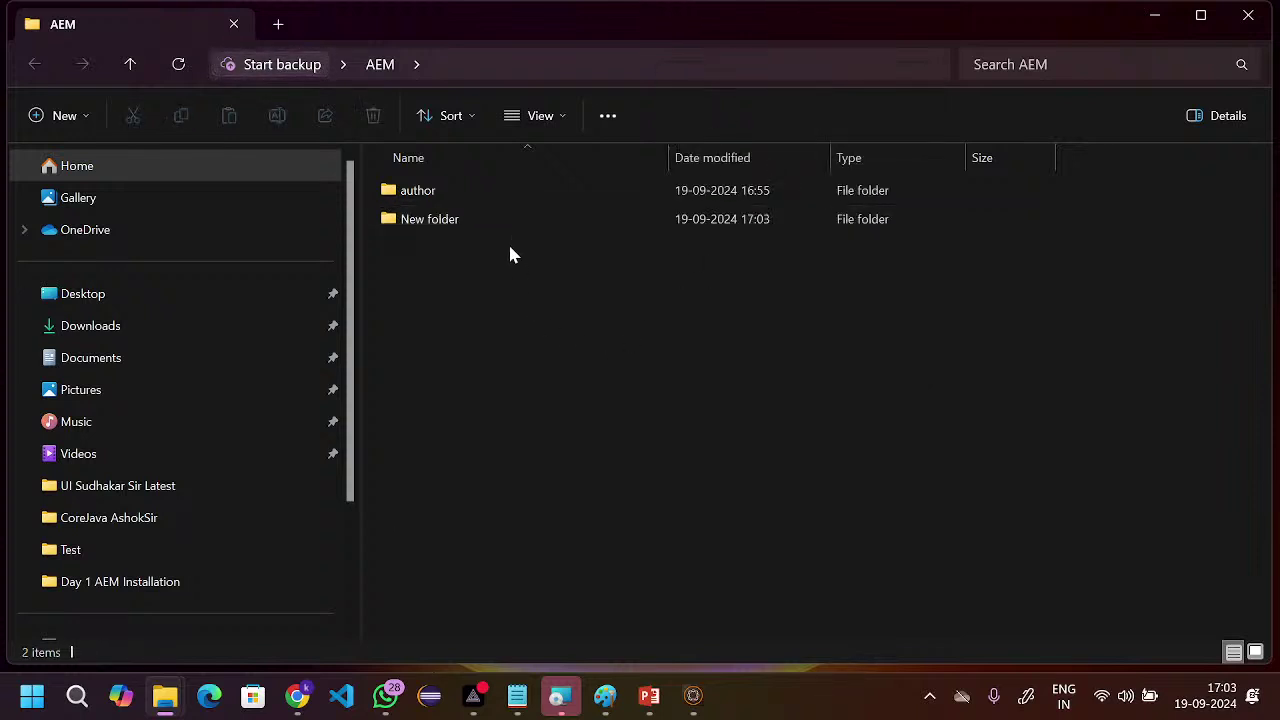
pyautogui.click(467, 212)
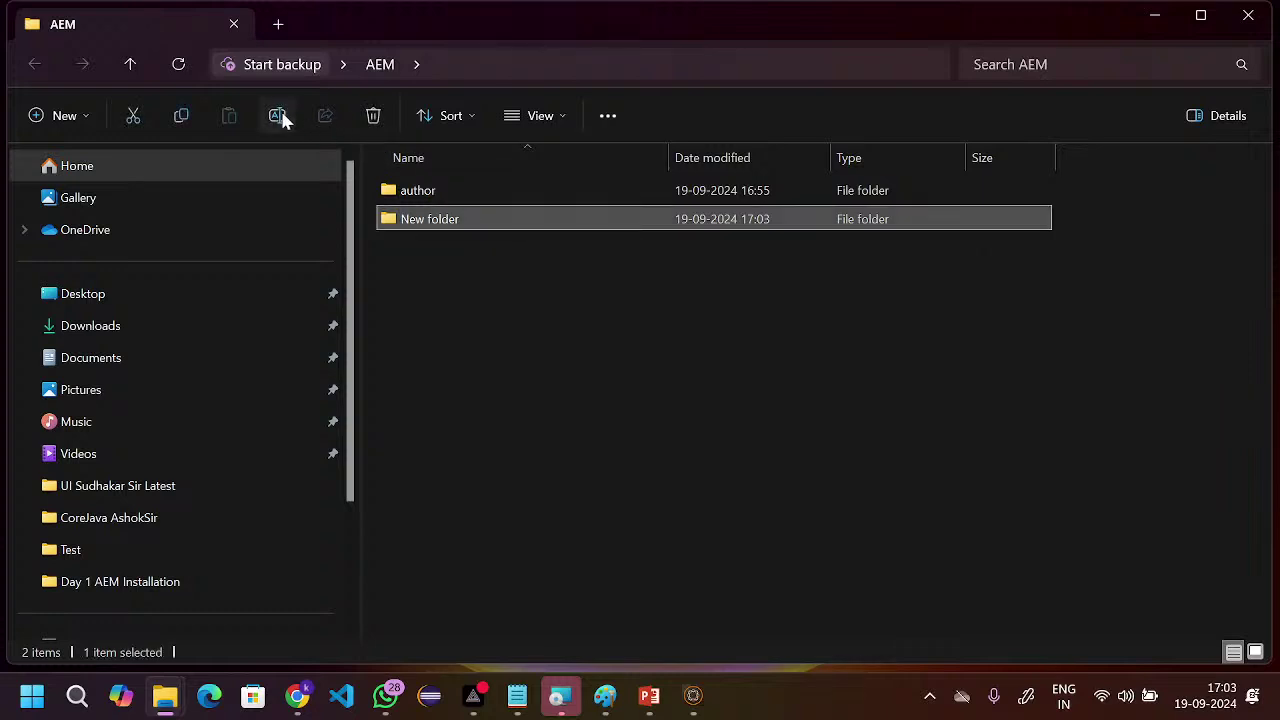
pyautogui.click(280, 117)
pyautogui.write('pb')
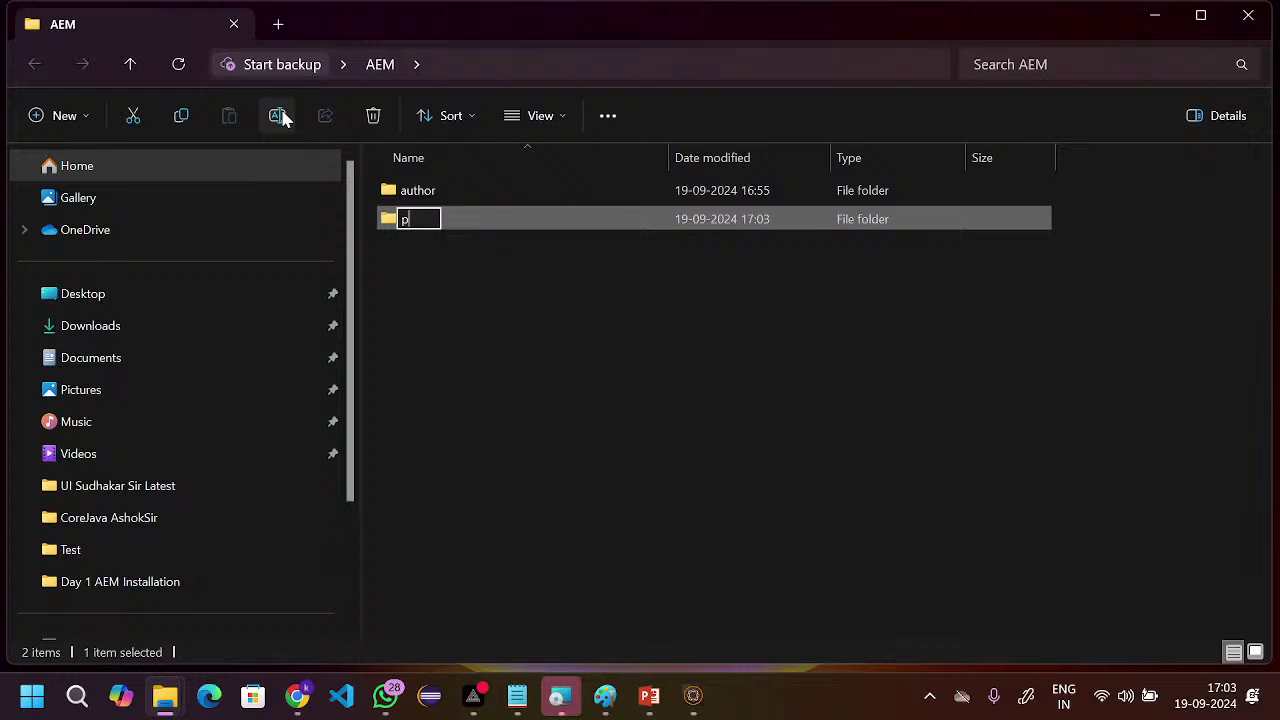
pyautogui.write('ublis')
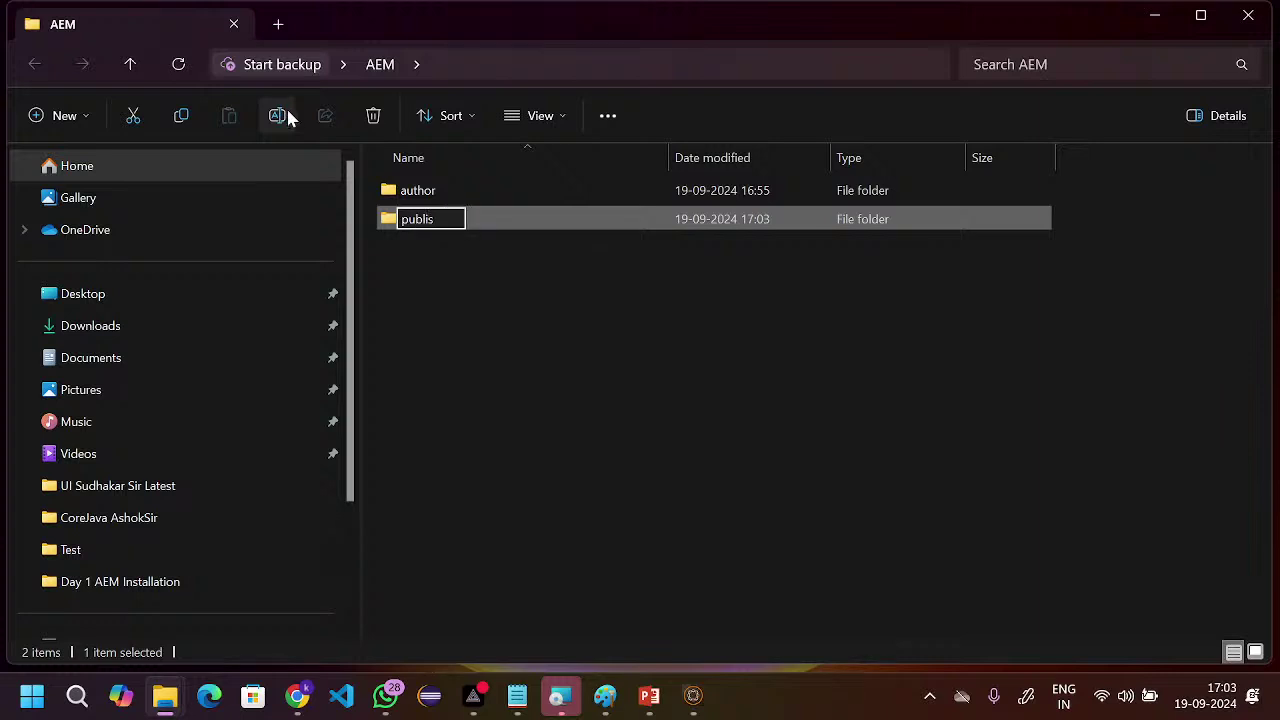
pyautogui.write('h')
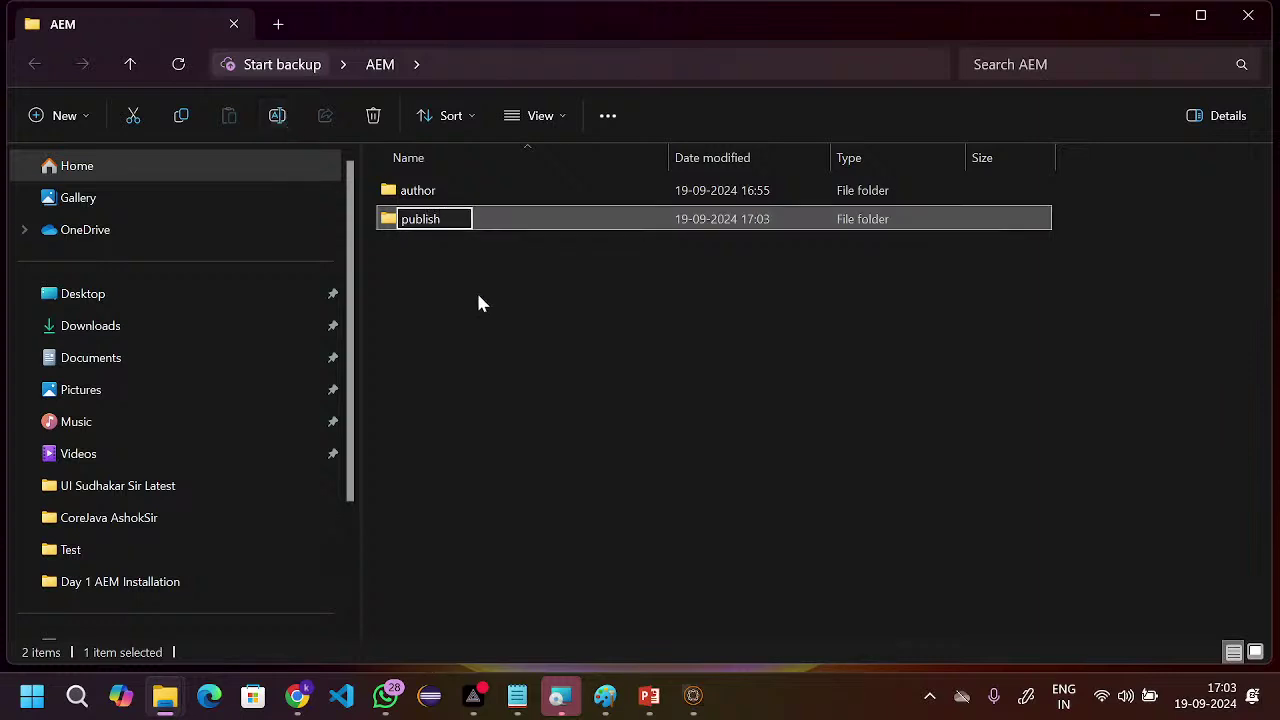
pyautogui.press('Return')
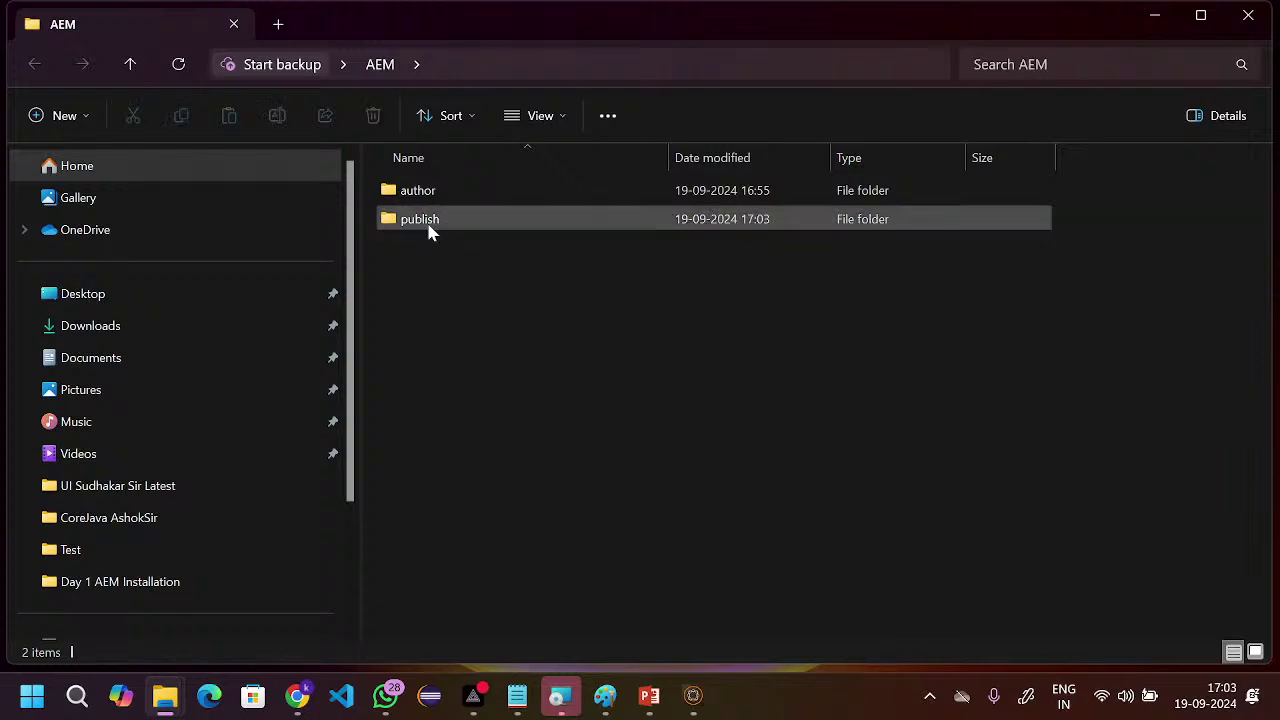
pyautogui.doubleClick(428, 230)
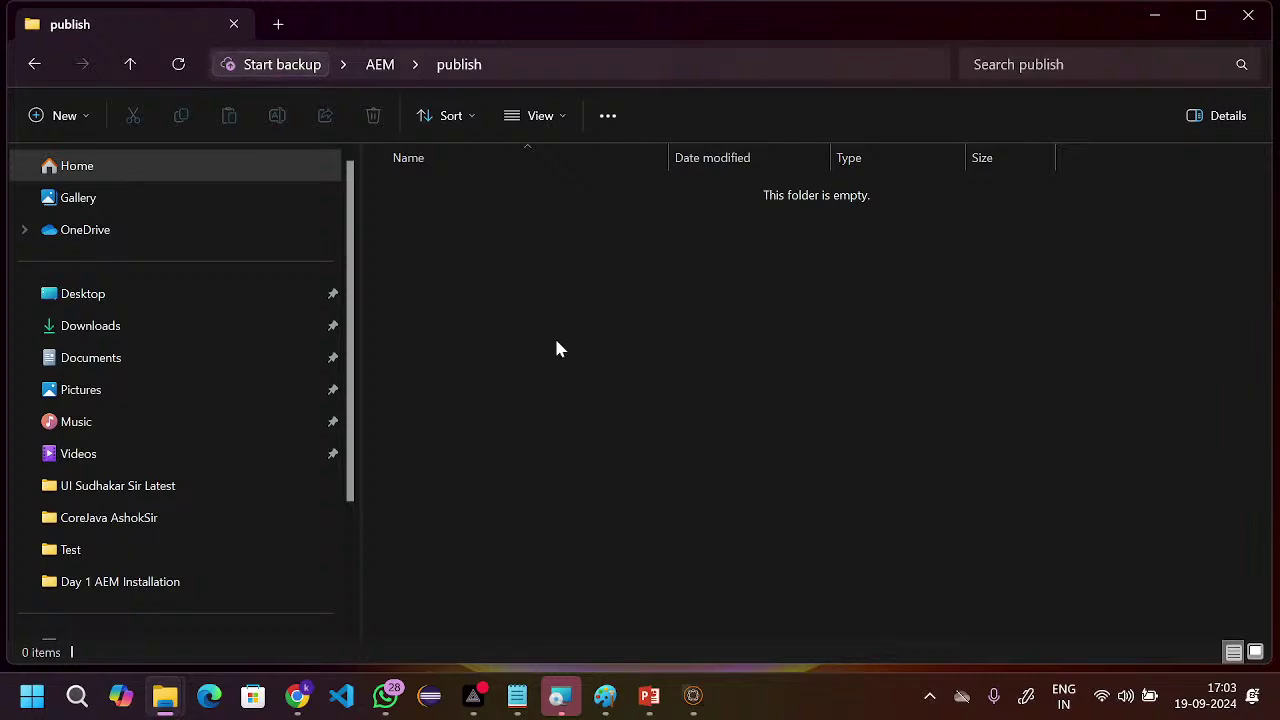
# - Switch windows back to the AEM Google Drive page
pyautogui.press('super+Tab')
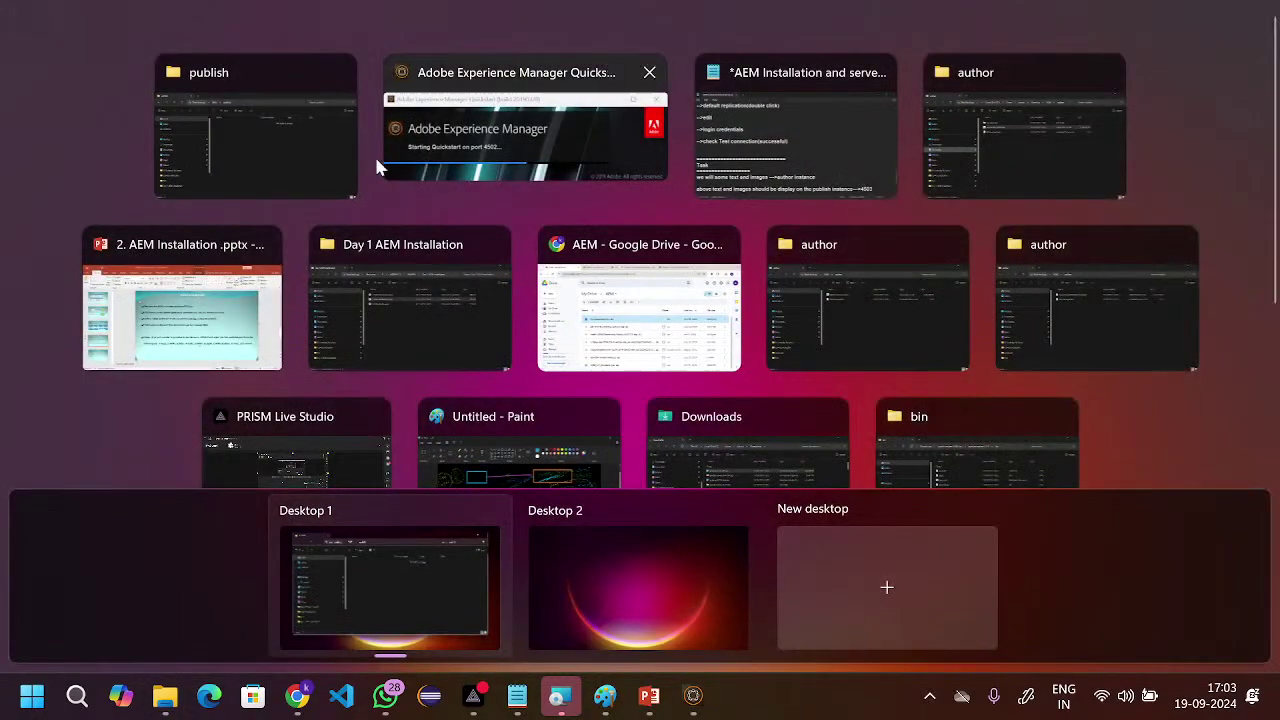
pyautogui.click(314, 151)
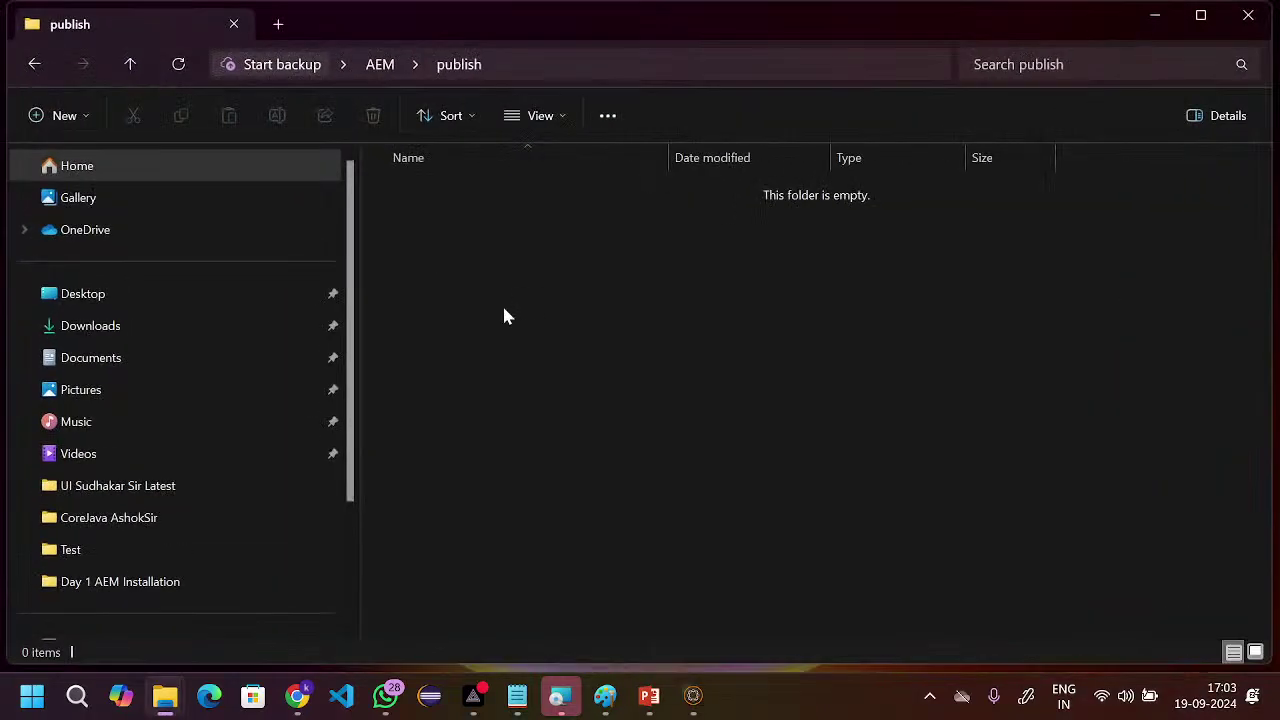
pyautogui.press('super+Tab')
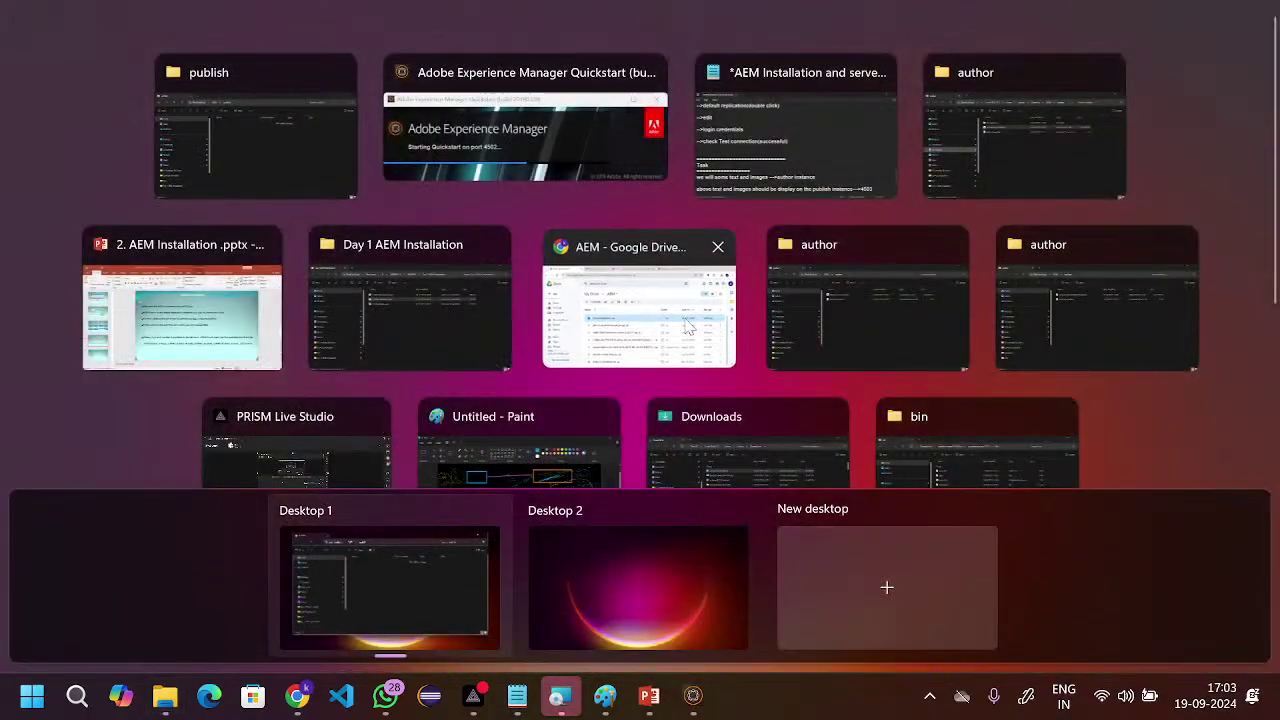
pyautogui.click(685, 321)
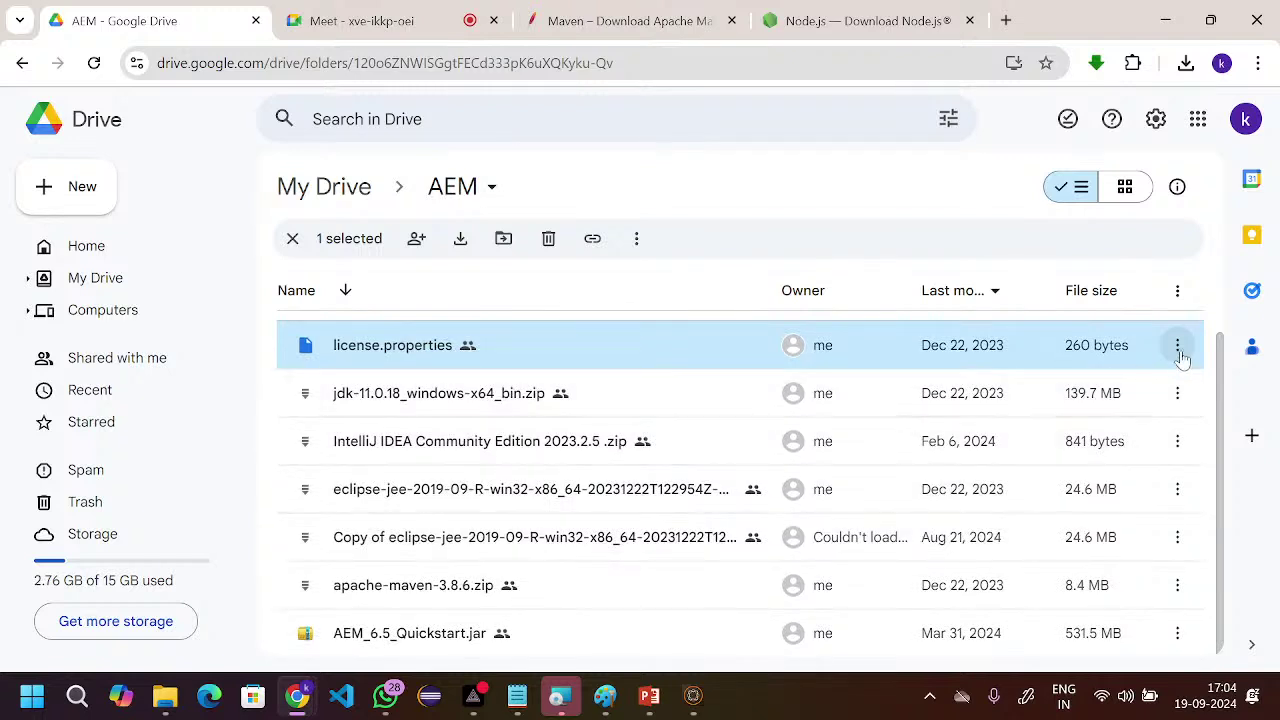
# - Download license.properties from Google Drive into Desktop\AEM\publish
pyautogui.click(1179, 352)
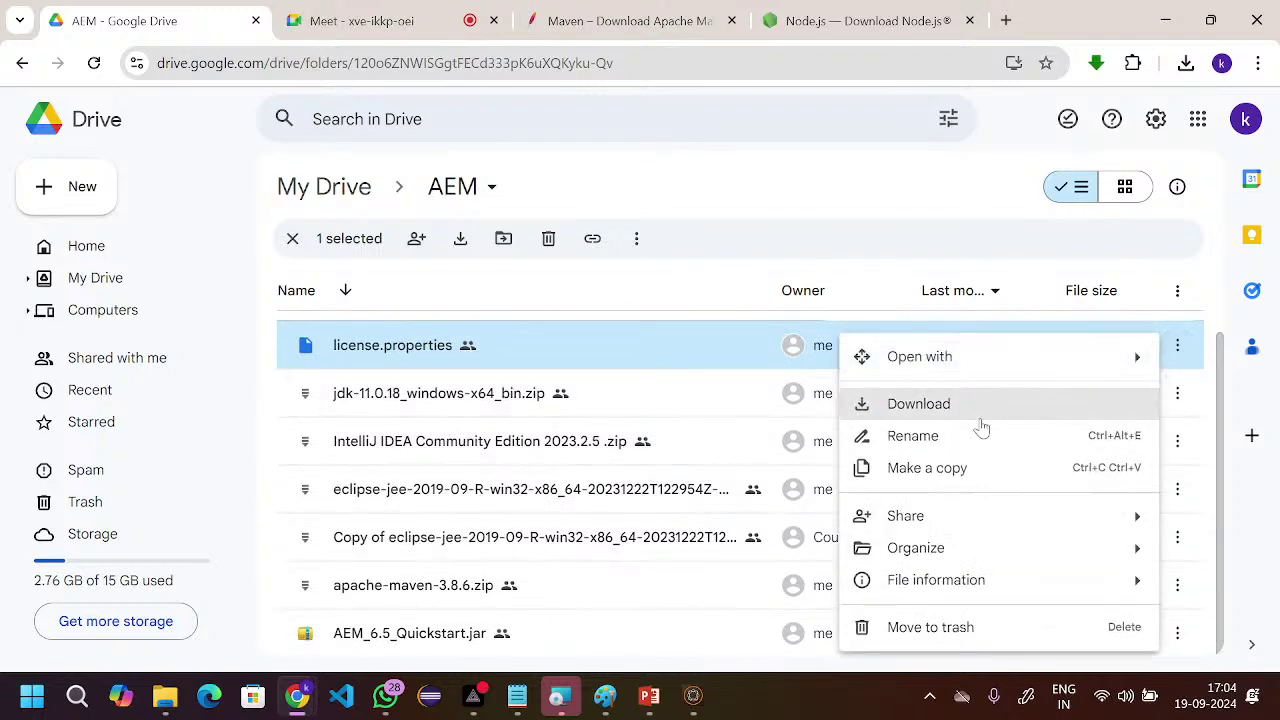
pyautogui.click(920, 404)
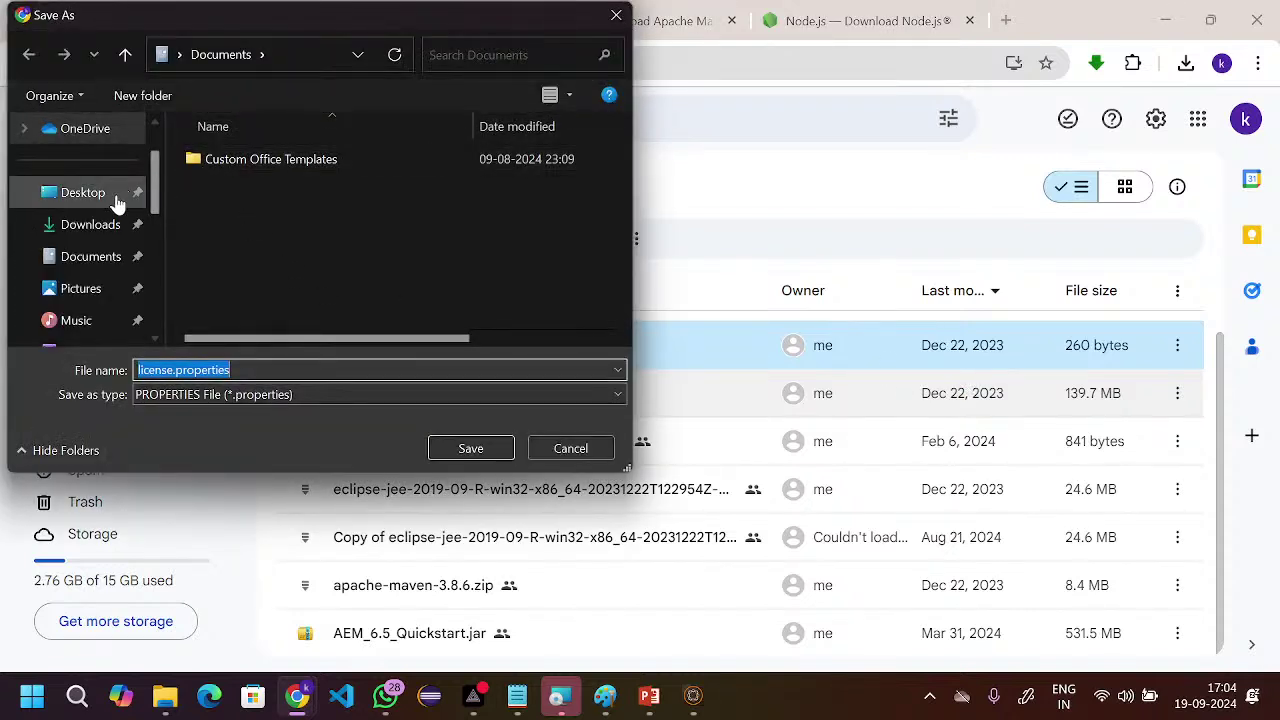
pyautogui.click(110, 203)
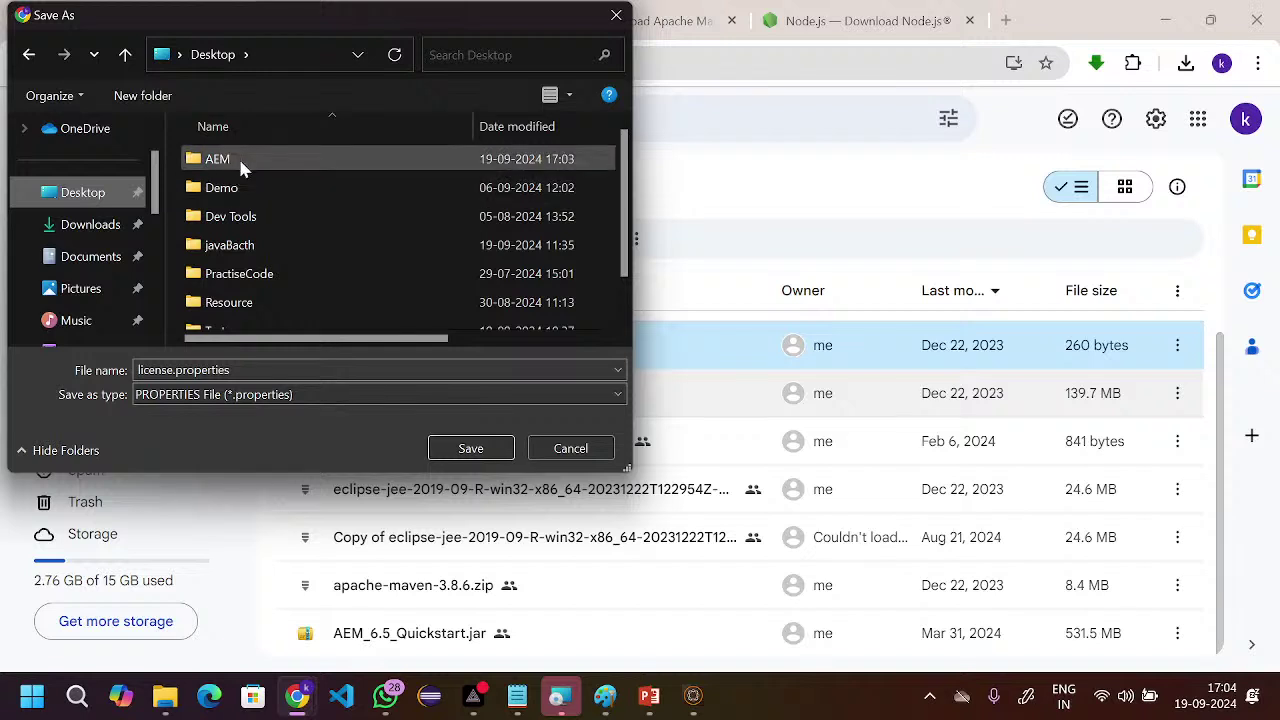
pyautogui.doubleClick(239, 159)
pyautogui.doubleClick(240, 188)
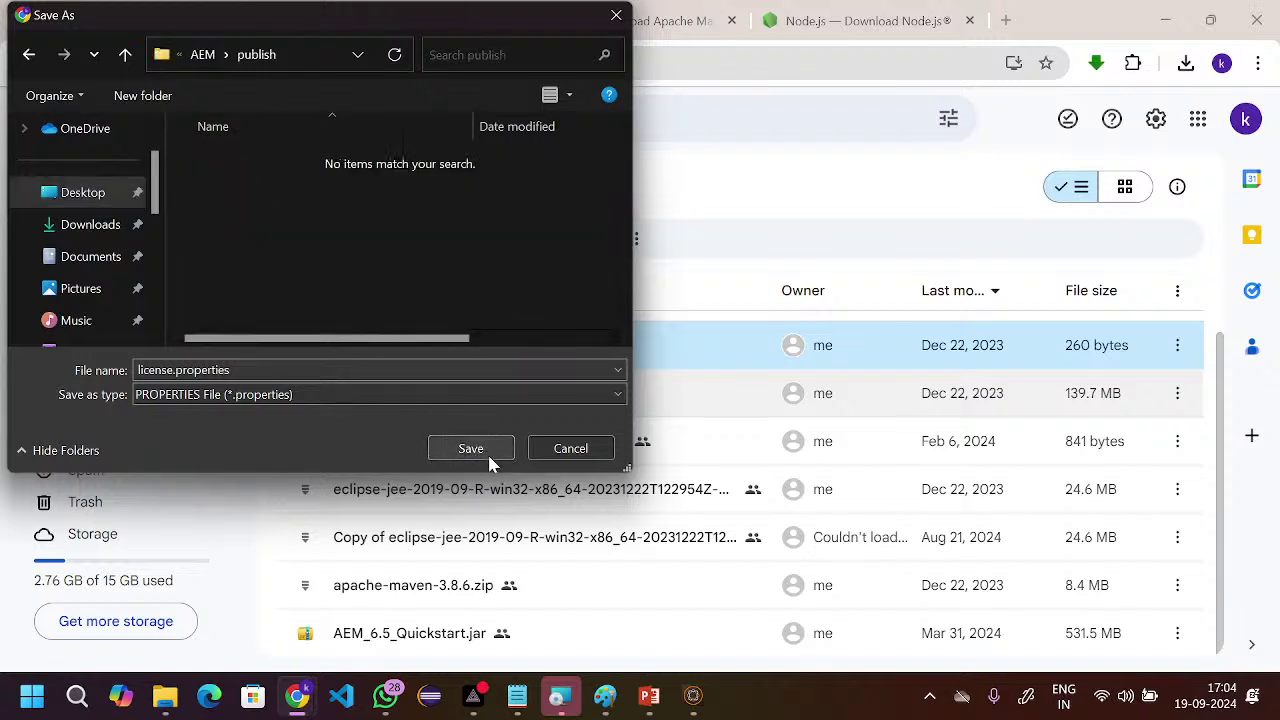
pyautogui.click(470, 448)
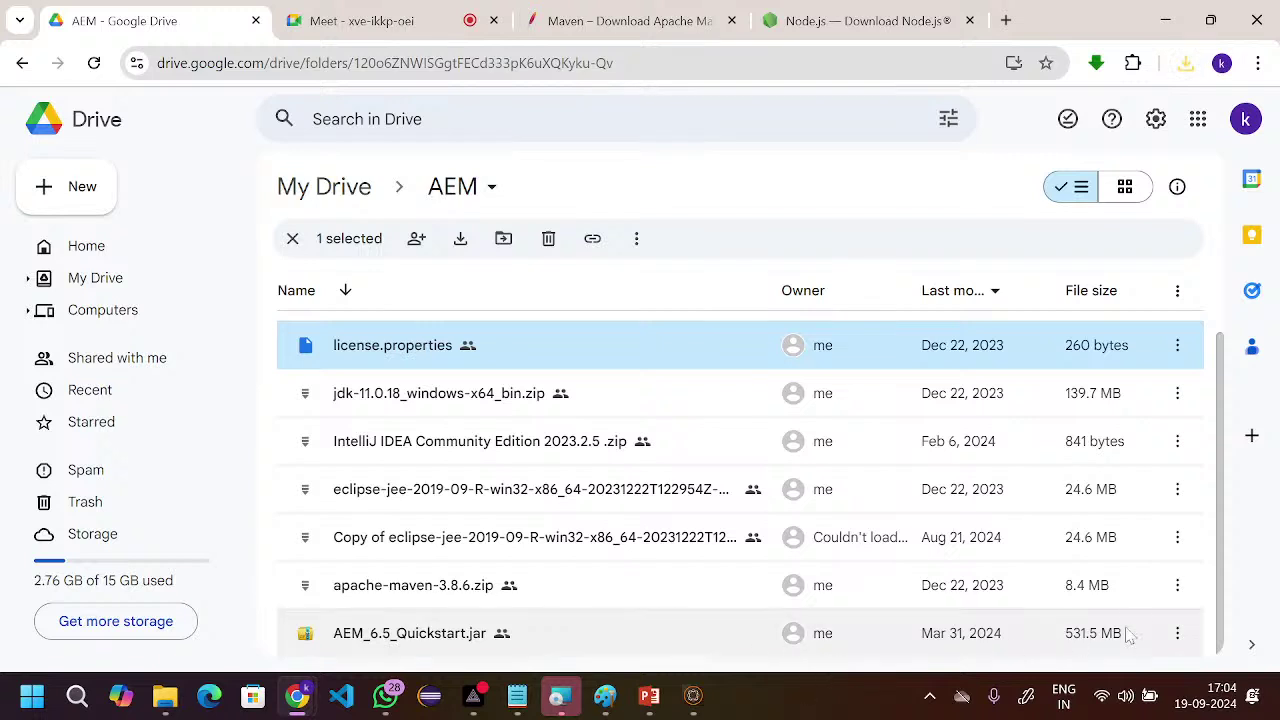
# - Download AEM_6.5_Quickstart.jar despite the virus-scan warning, saving it into Desktop\AEM\publish
pyautogui.click(1177, 633)
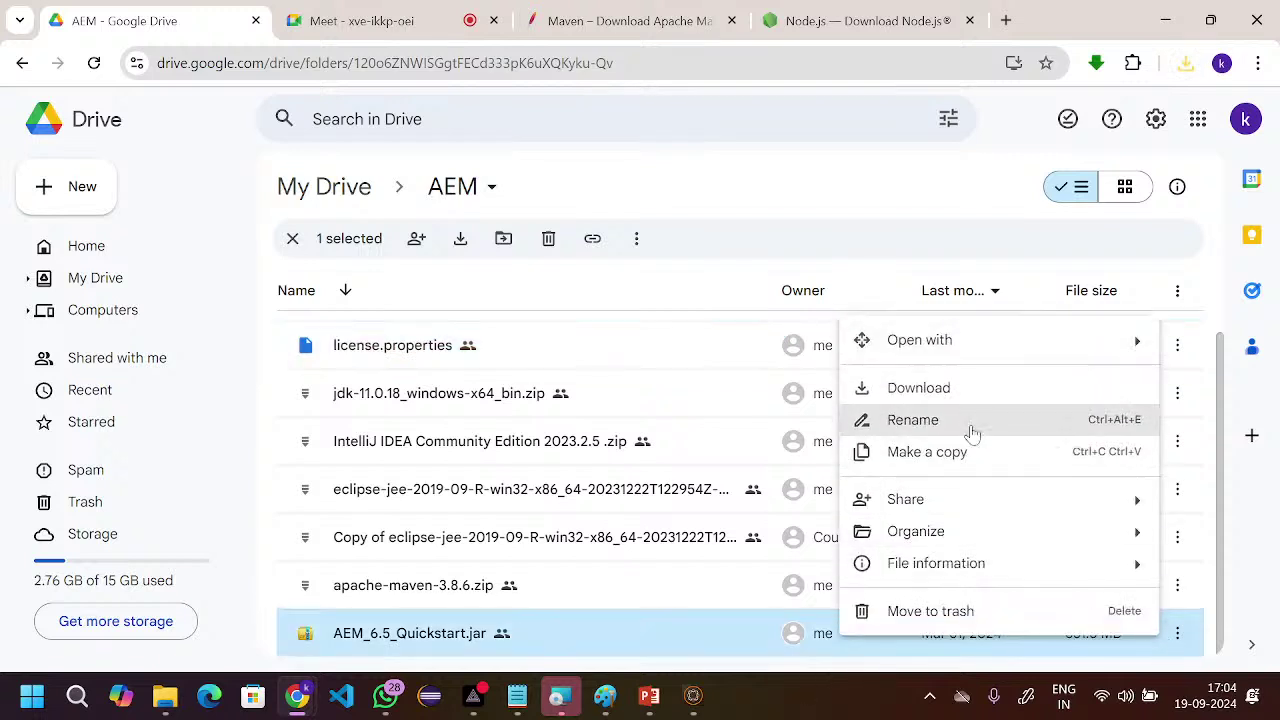
pyautogui.click(966, 395)
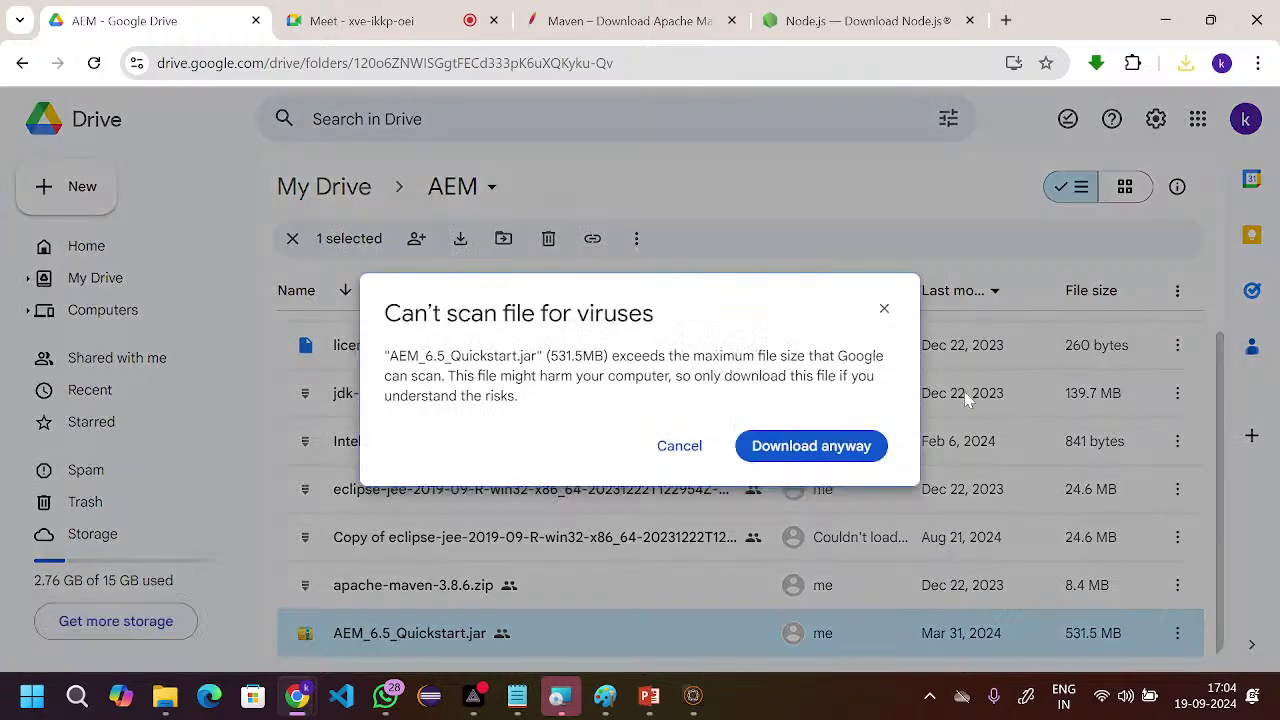
pyautogui.click(810, 455)
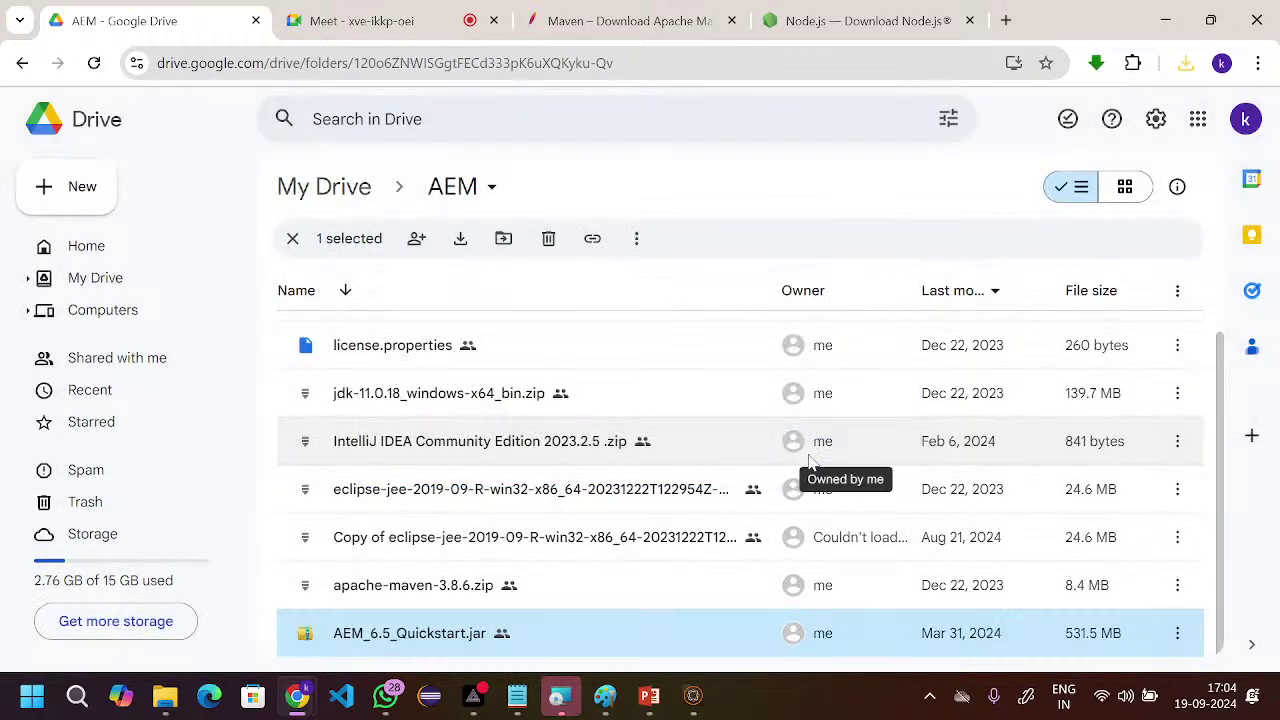
pyautogui.moveTo(812, 462)
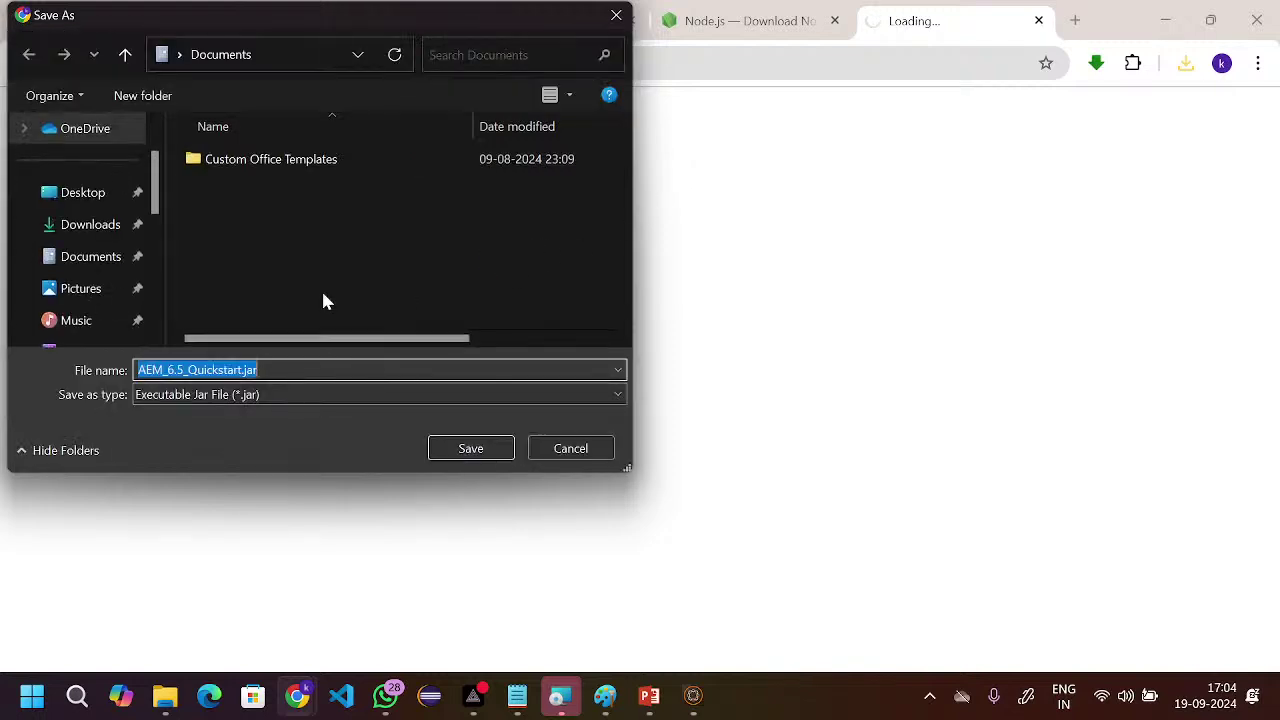
pyautogui.click(92, 199)
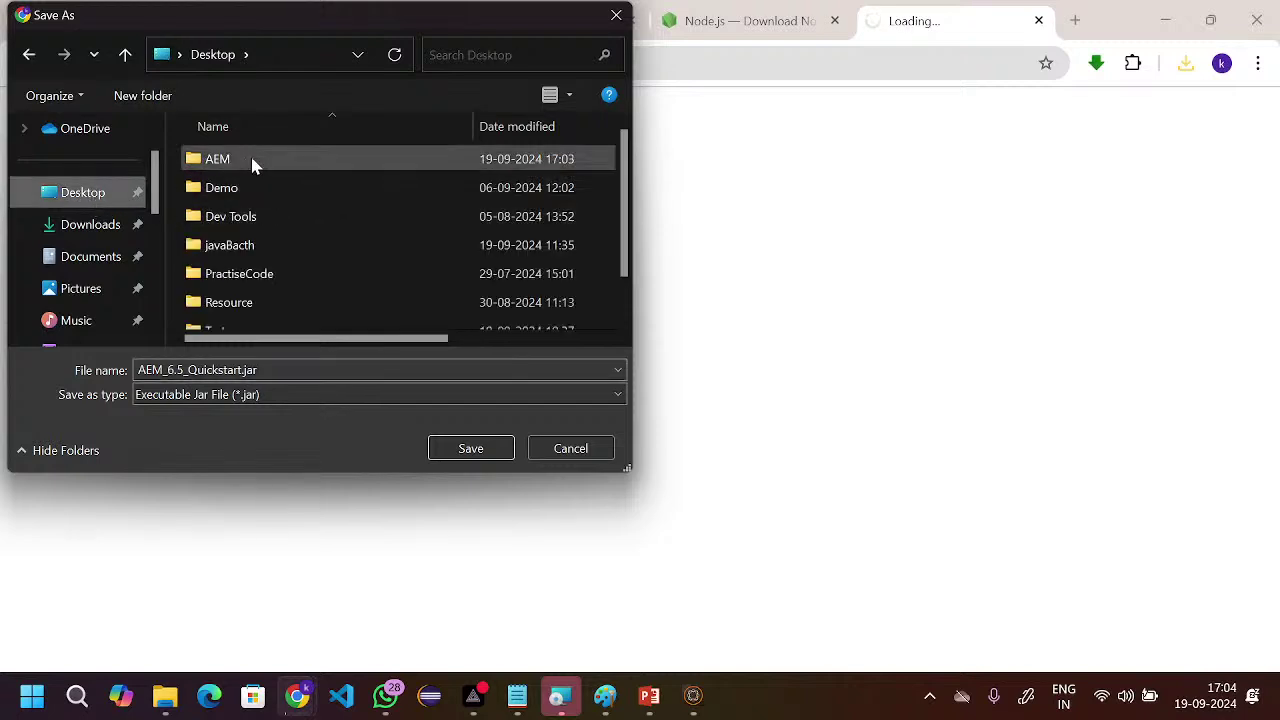
pyautogui.click(251, 162)
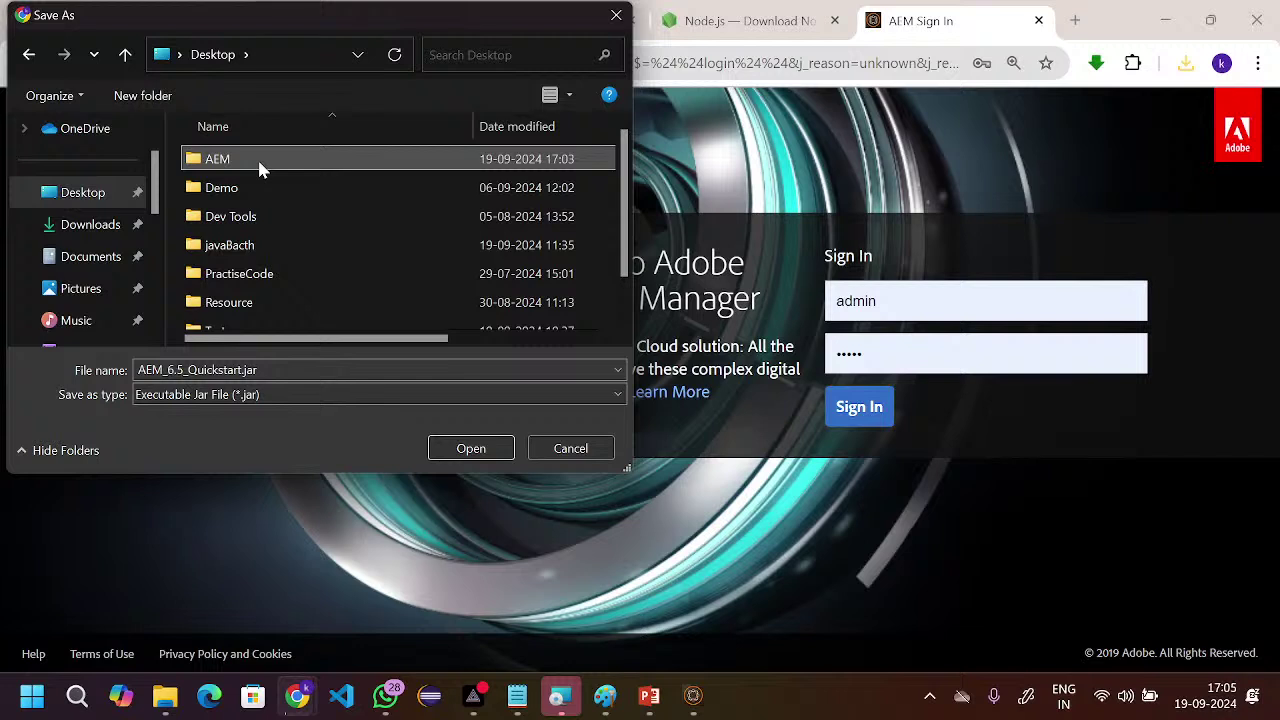
pyautogui.doubleClick(259, 170)
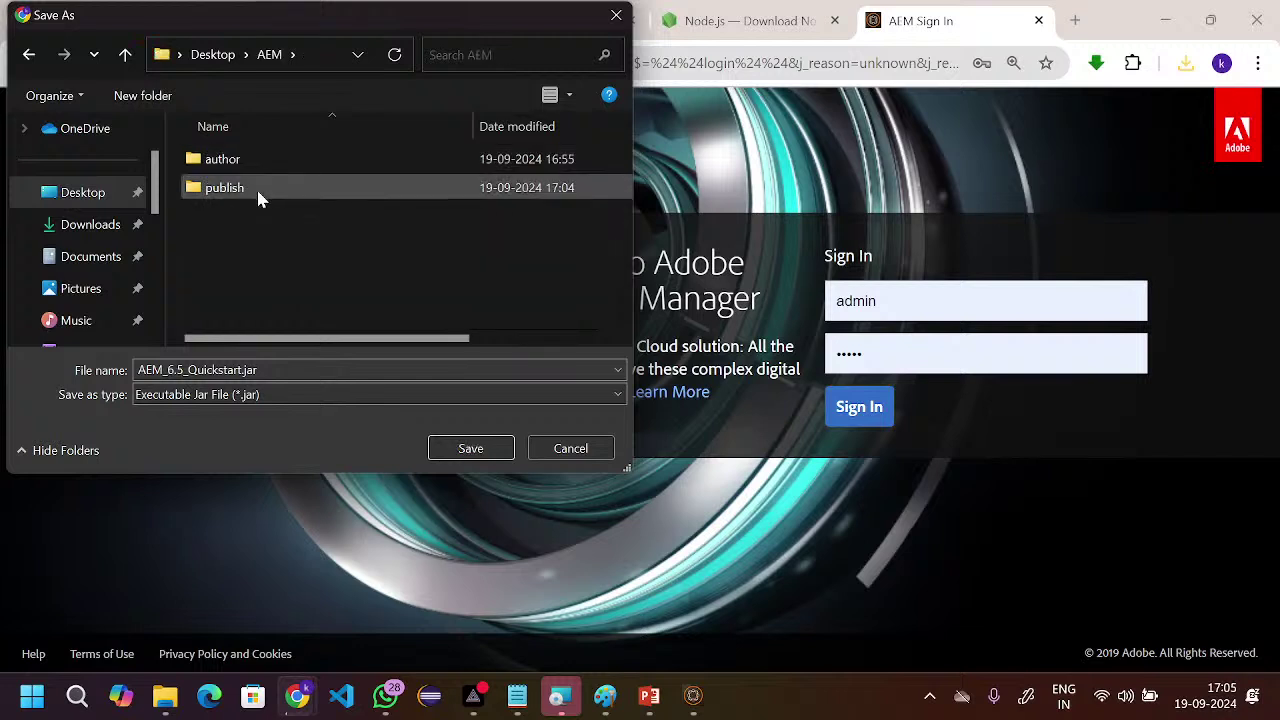
pyautogui.click(258, 196)
pyautogui.doubleClick(258, 190)
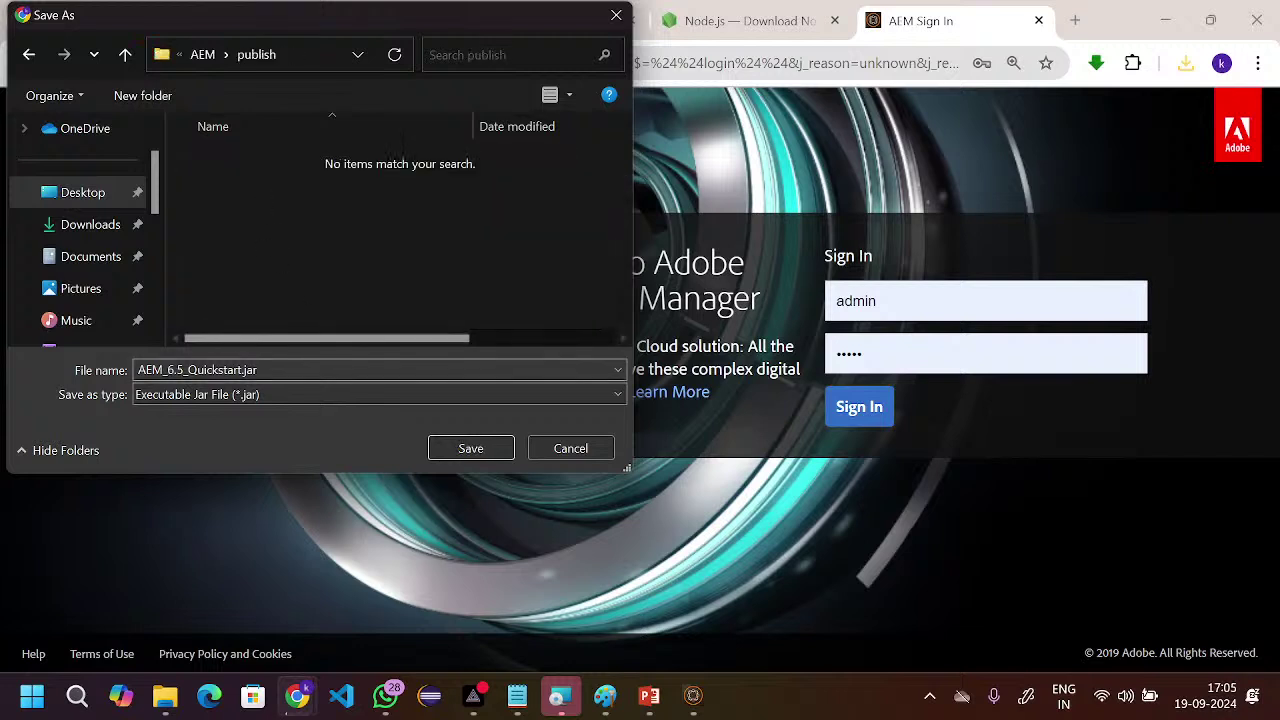
pyautogui.click(458, 450)
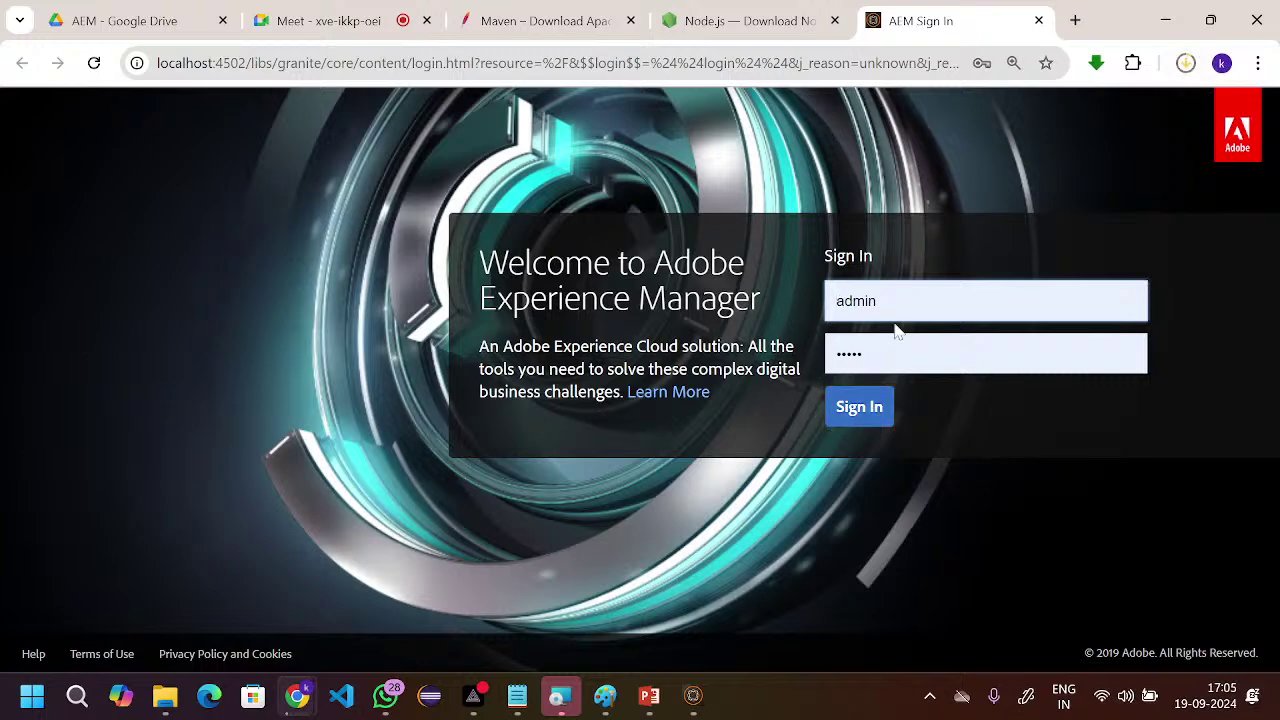
# - Bring up the AEM installation notes and place the cursor at author setup step 5
pyautogui.doubleClick(836, 300)
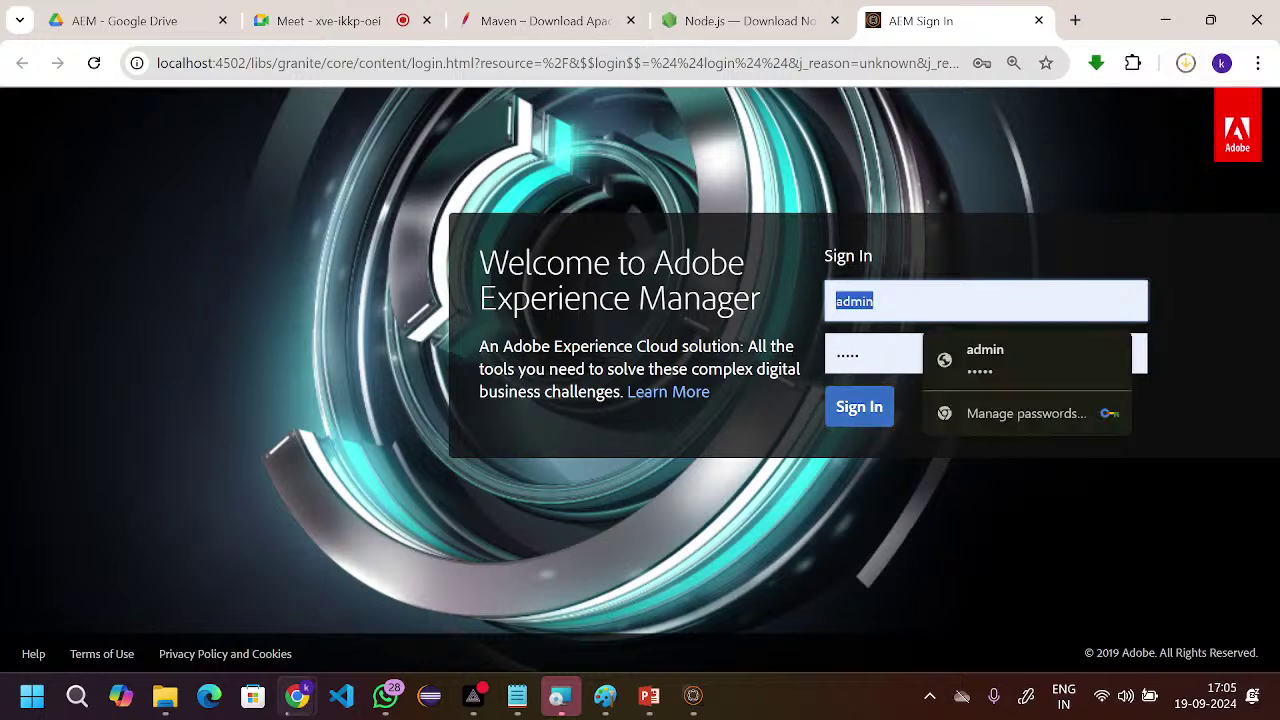
pyautogui.press('super+Tab')
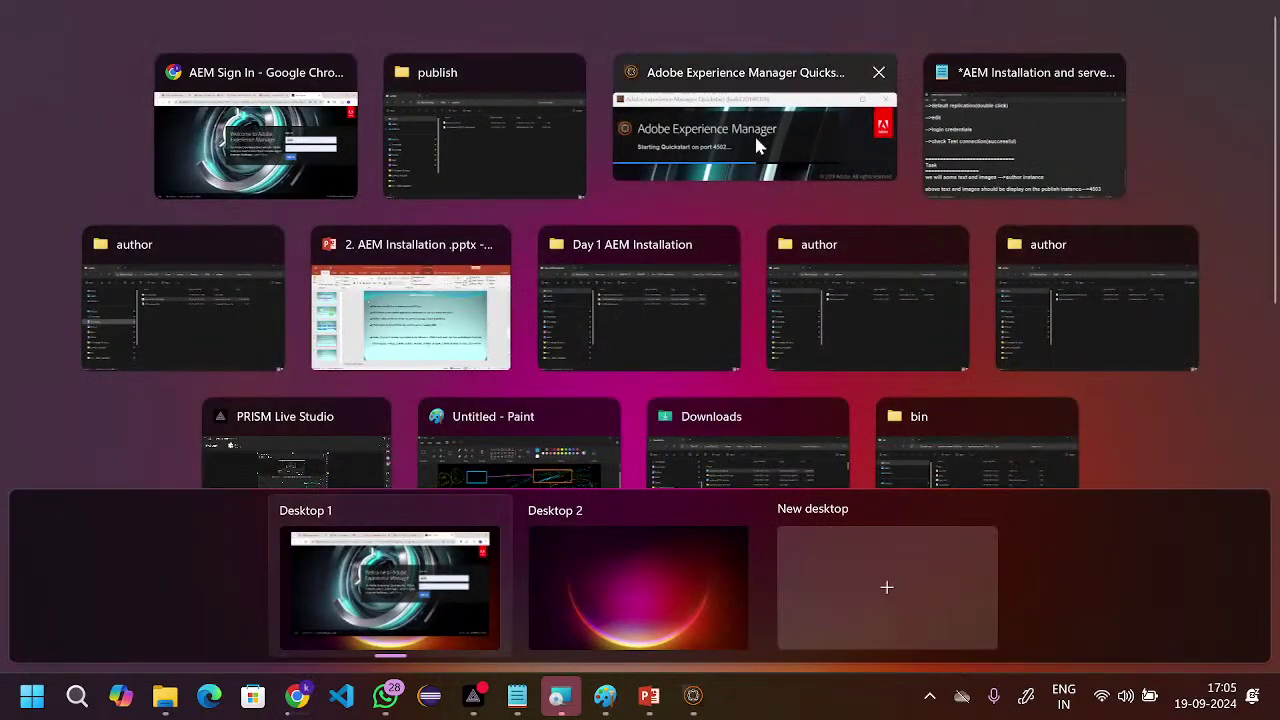
pyautogui.click(1025, 140)
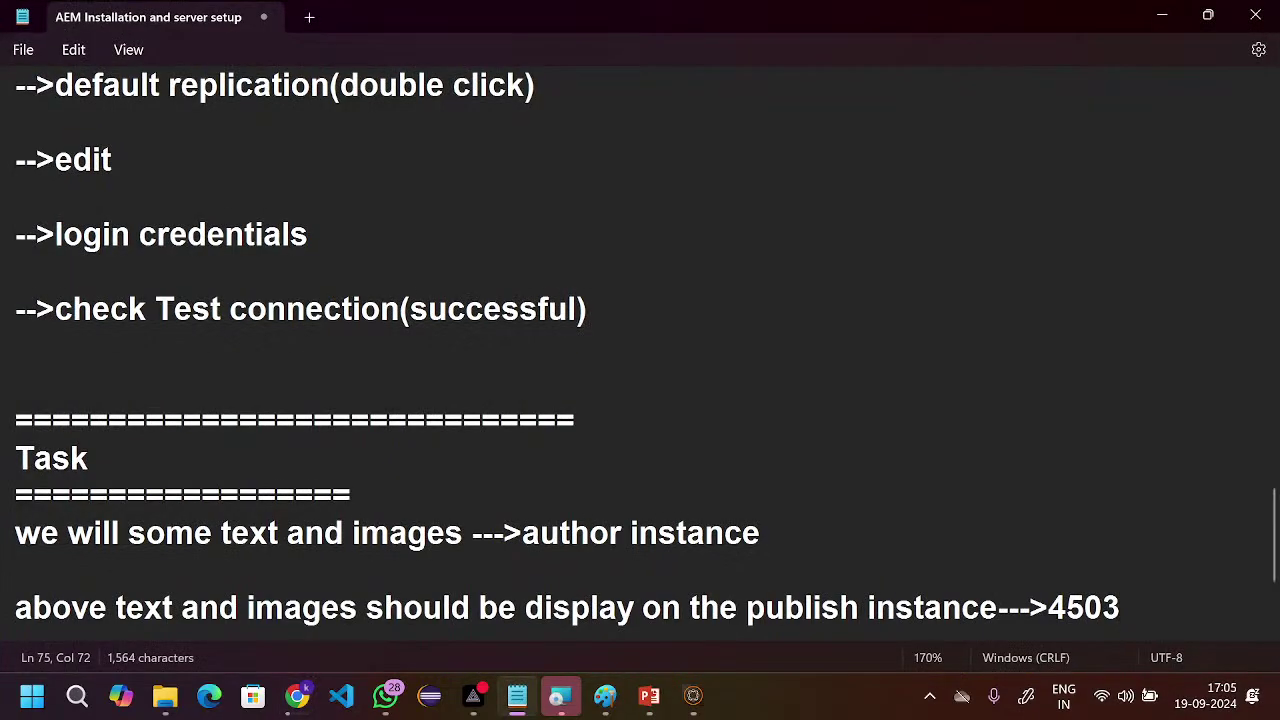
pyautogui.scroll(4, 614, 278)
pyautogui.scroll(5, 614, 278)
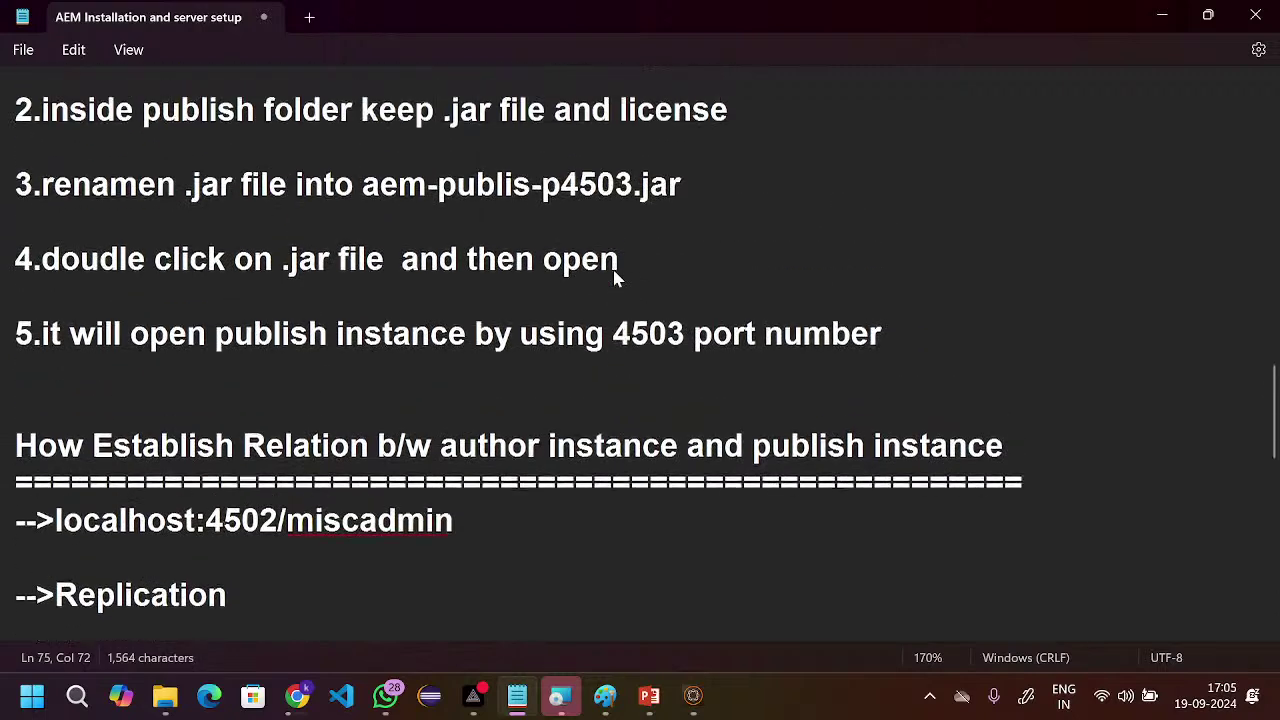
pyautogui.scroll(1, 614, 278)
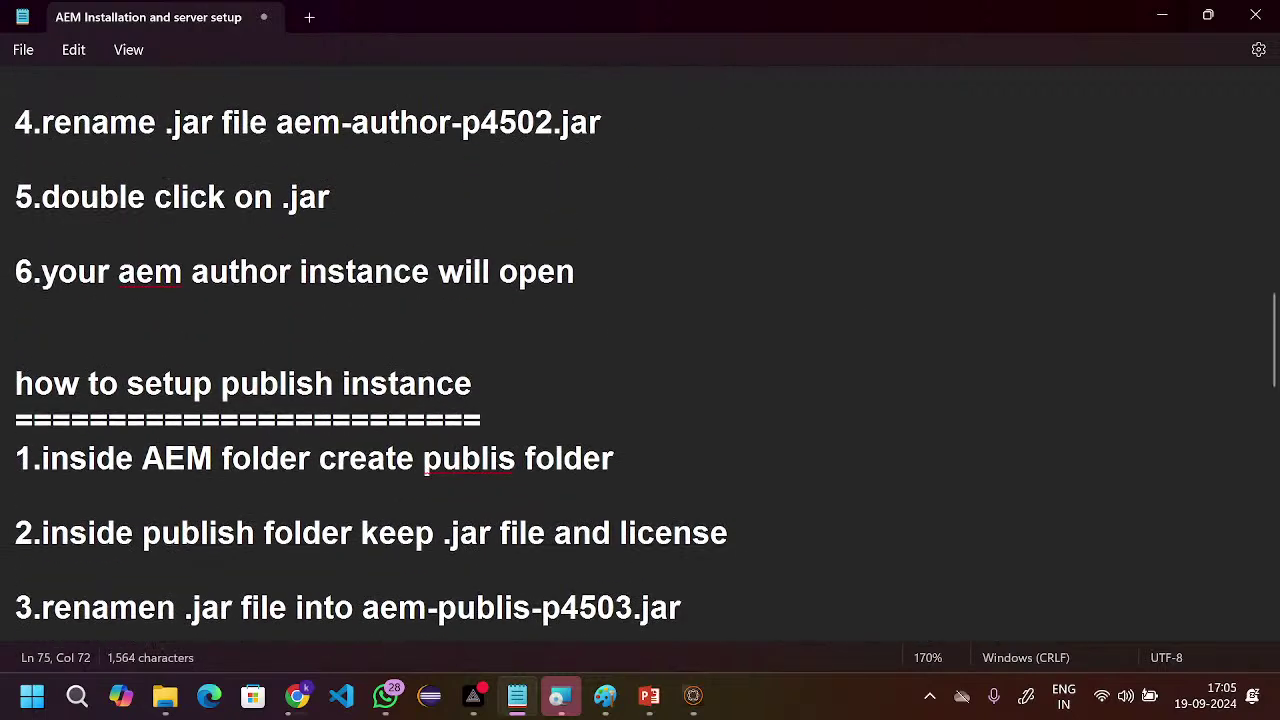
pyautogui.click(605, 282)
pyautogui.scroll(2, 586, 206)
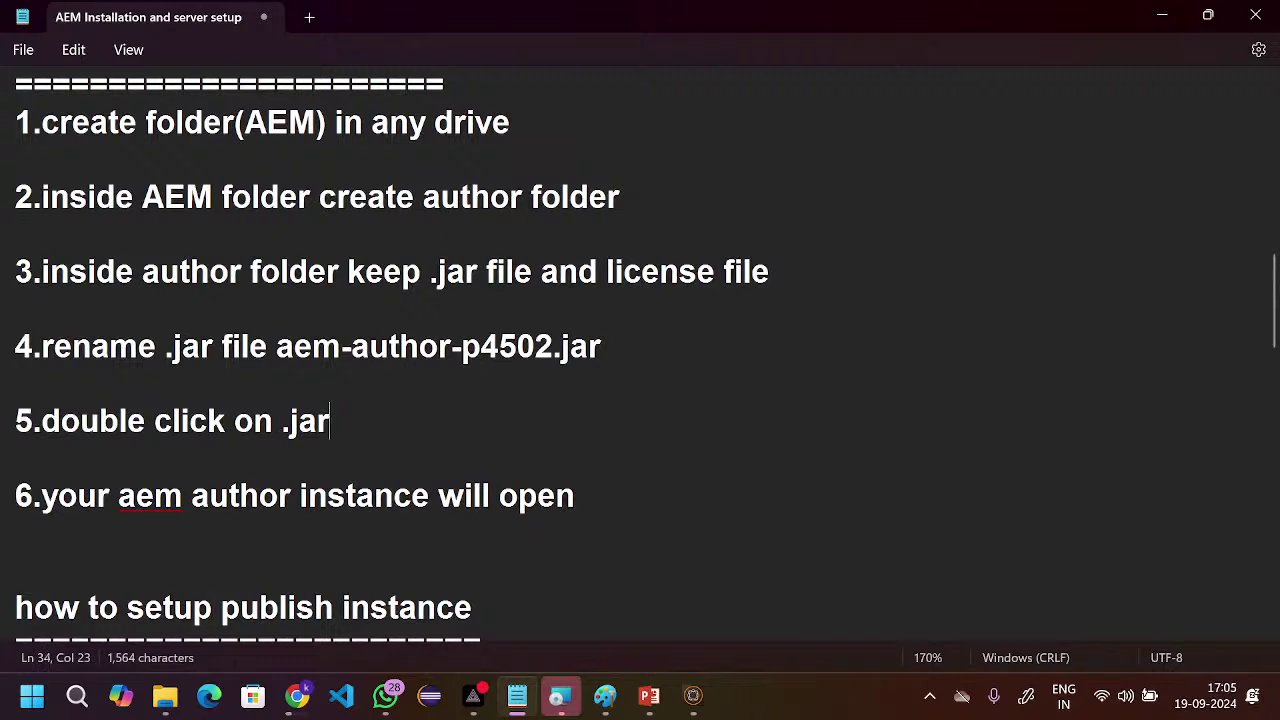
pyautogui.press('Return')
pyautogui.press('Return')
pyautogui.write('usernam')
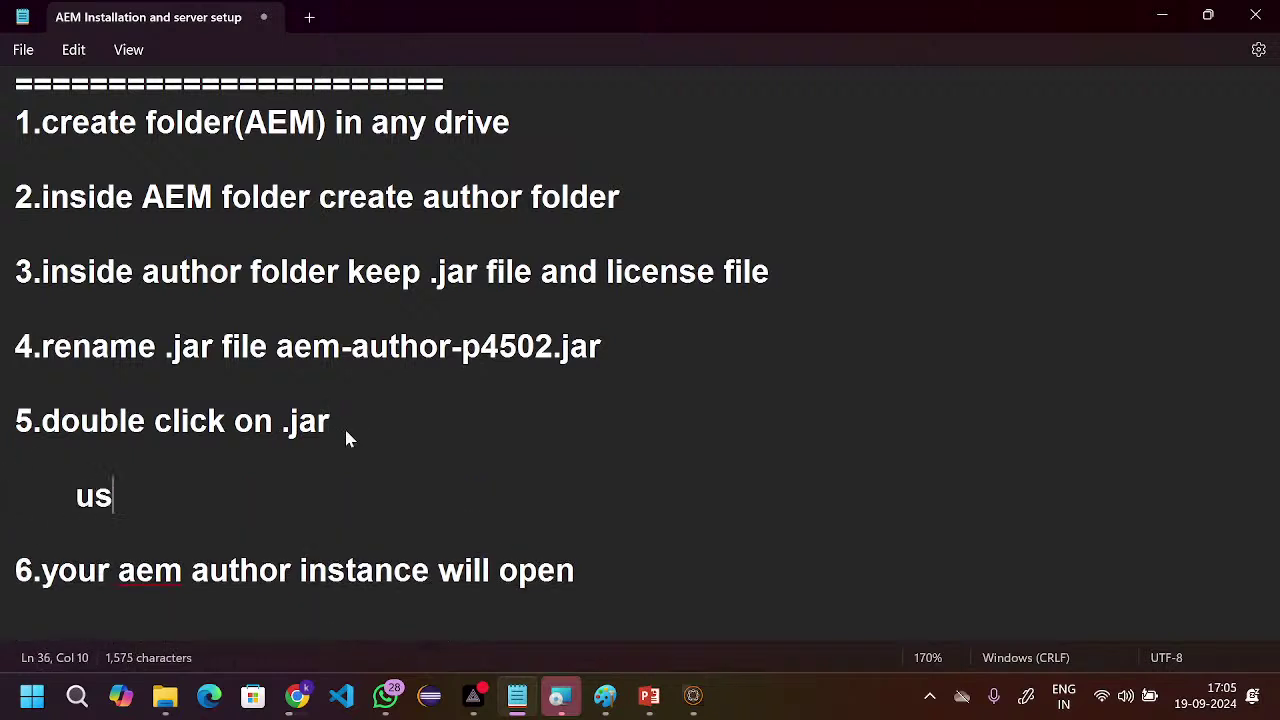
pyautogui.write(':admin')
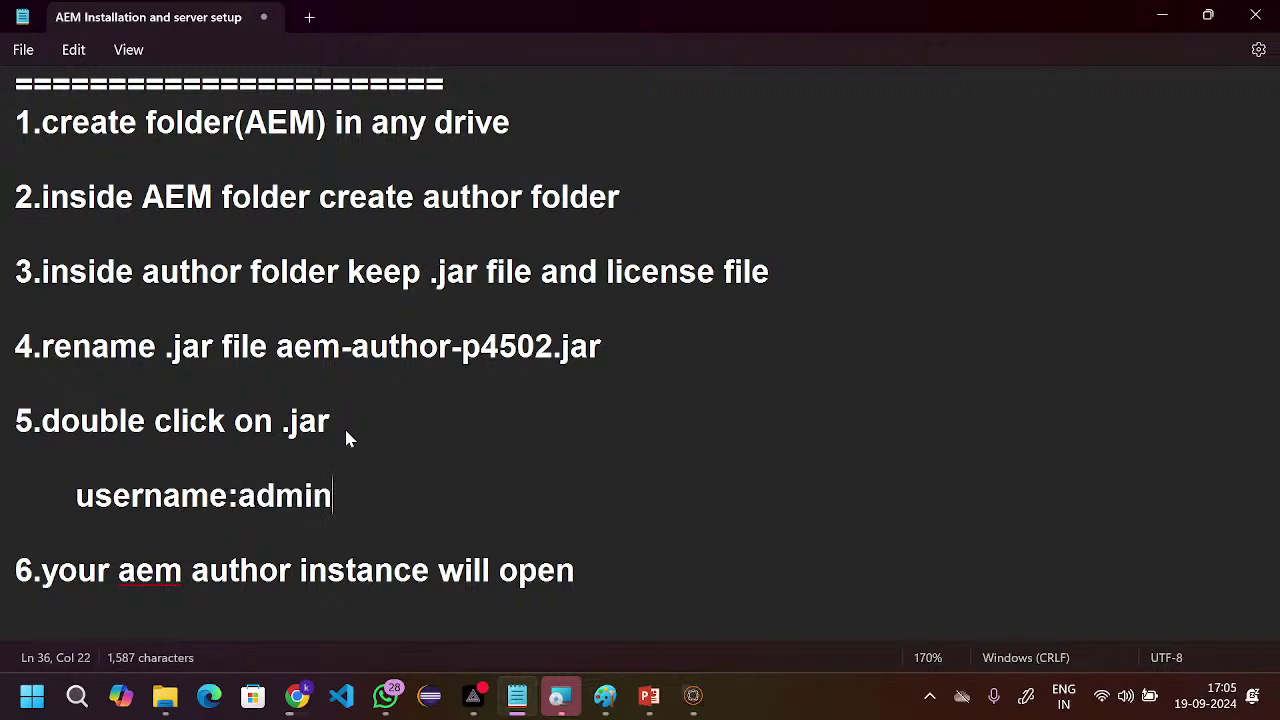
pyautogui.press('Return')
pyautogui.write('pas')
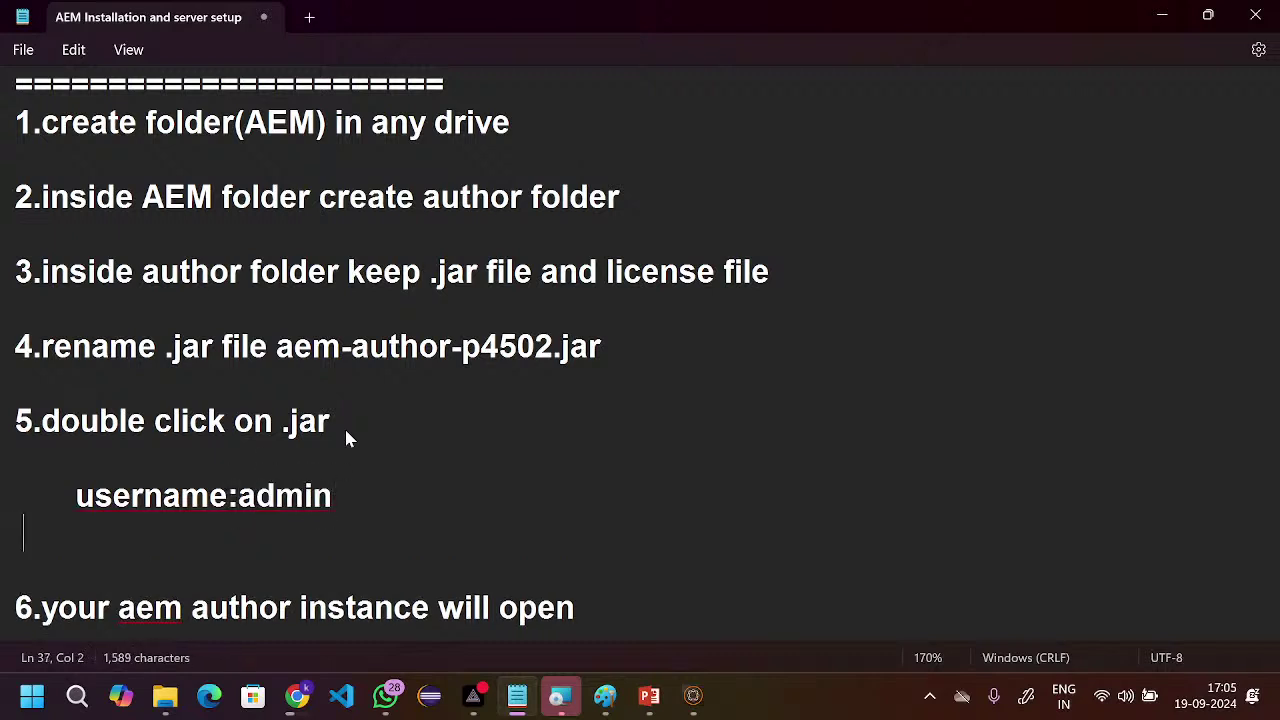
pyautogui.write('sw')
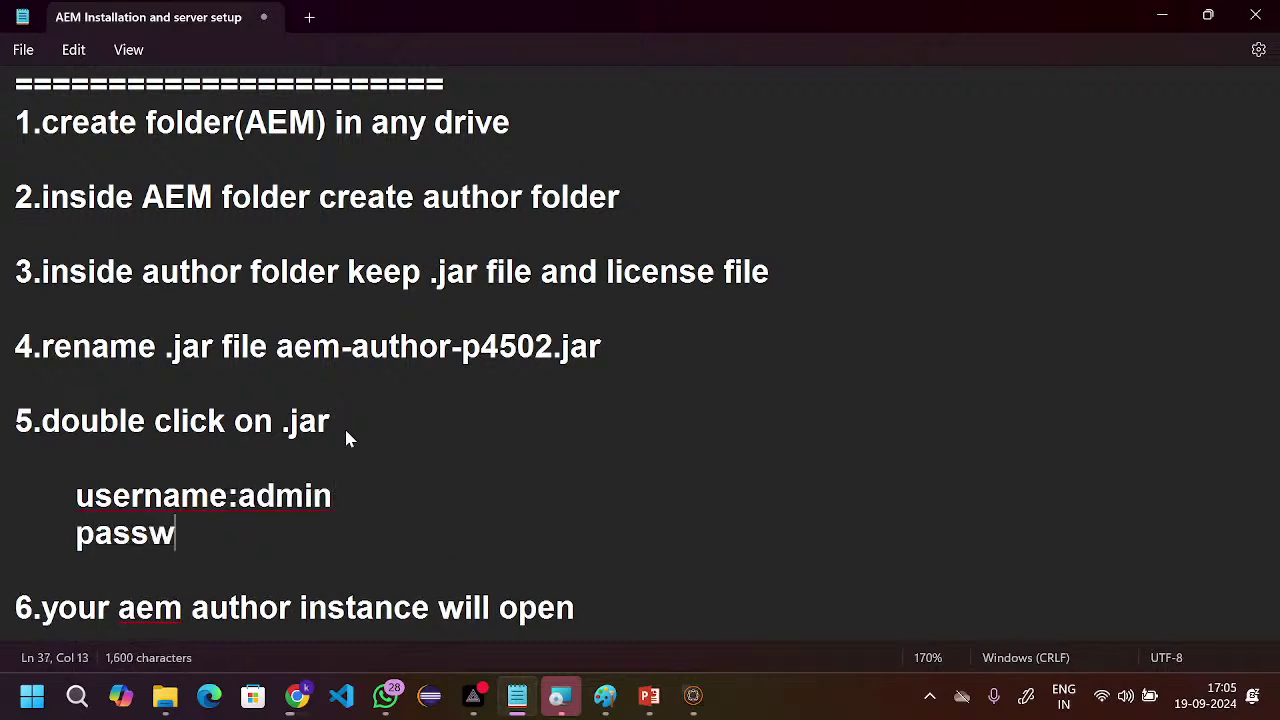
pyautogui.write('ord:admin')
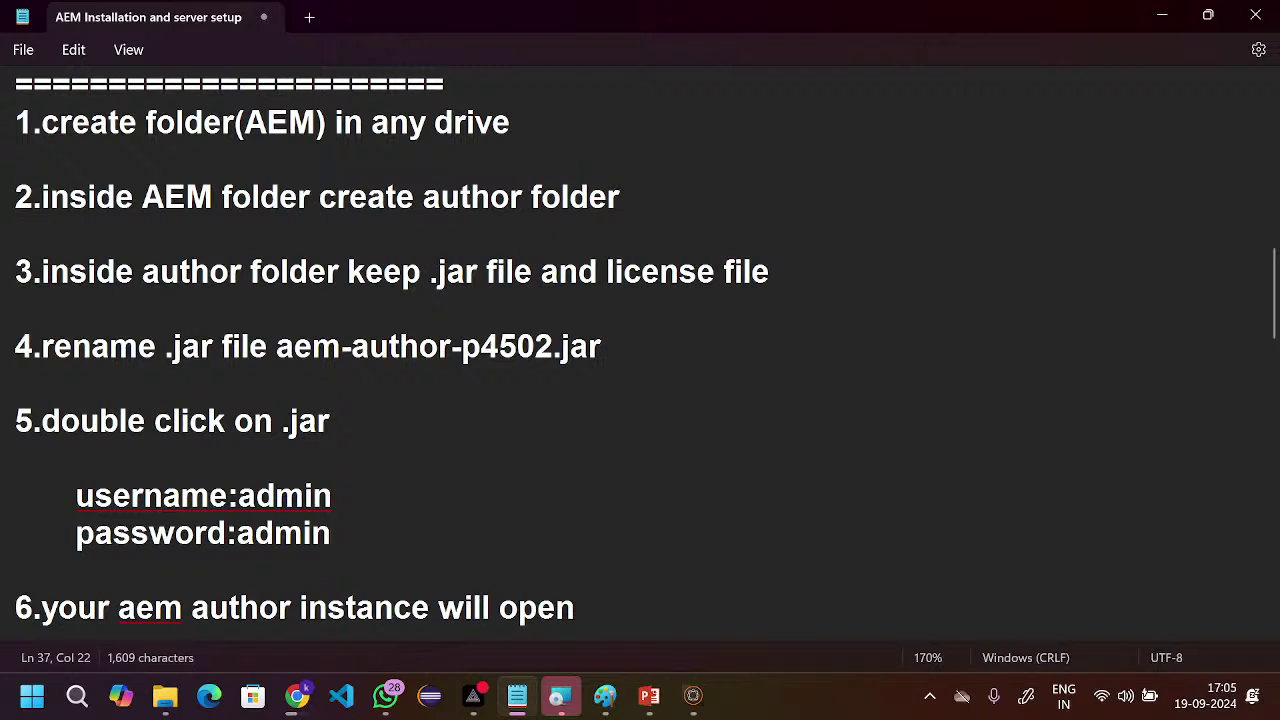
pyautogui.scroll(-1, 352, 548)
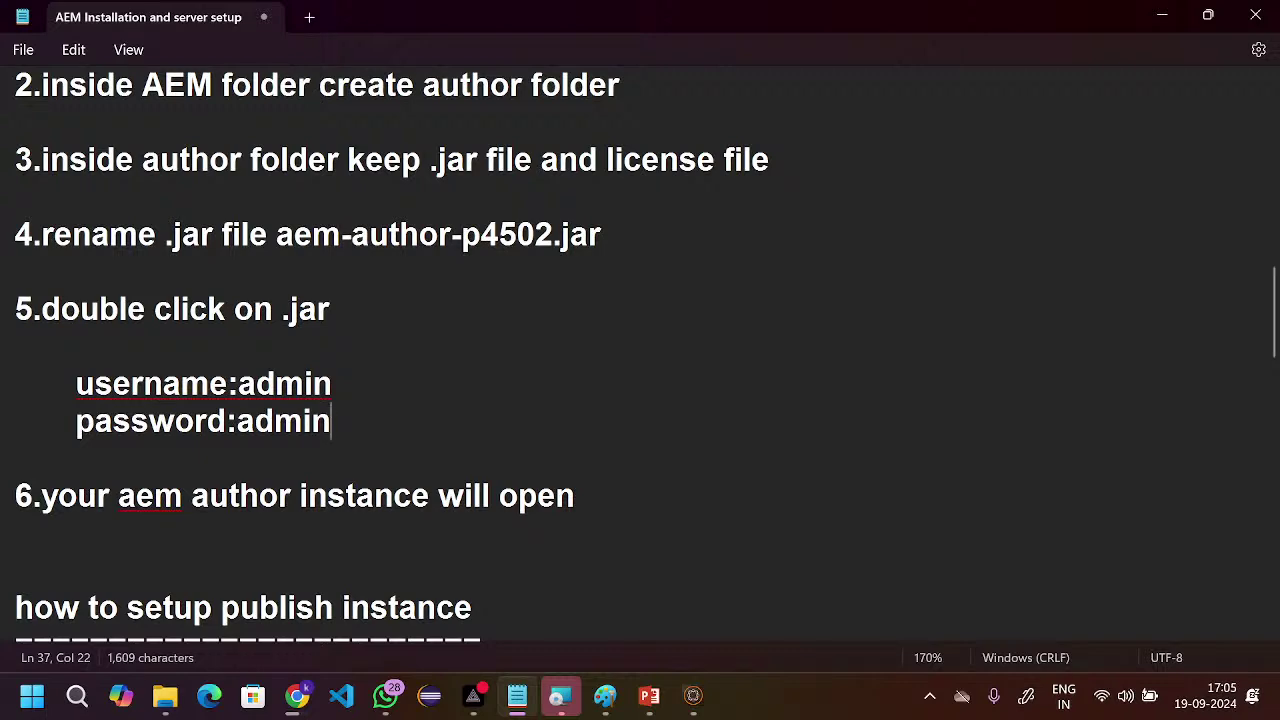
pyautogui.press('super+Tab')
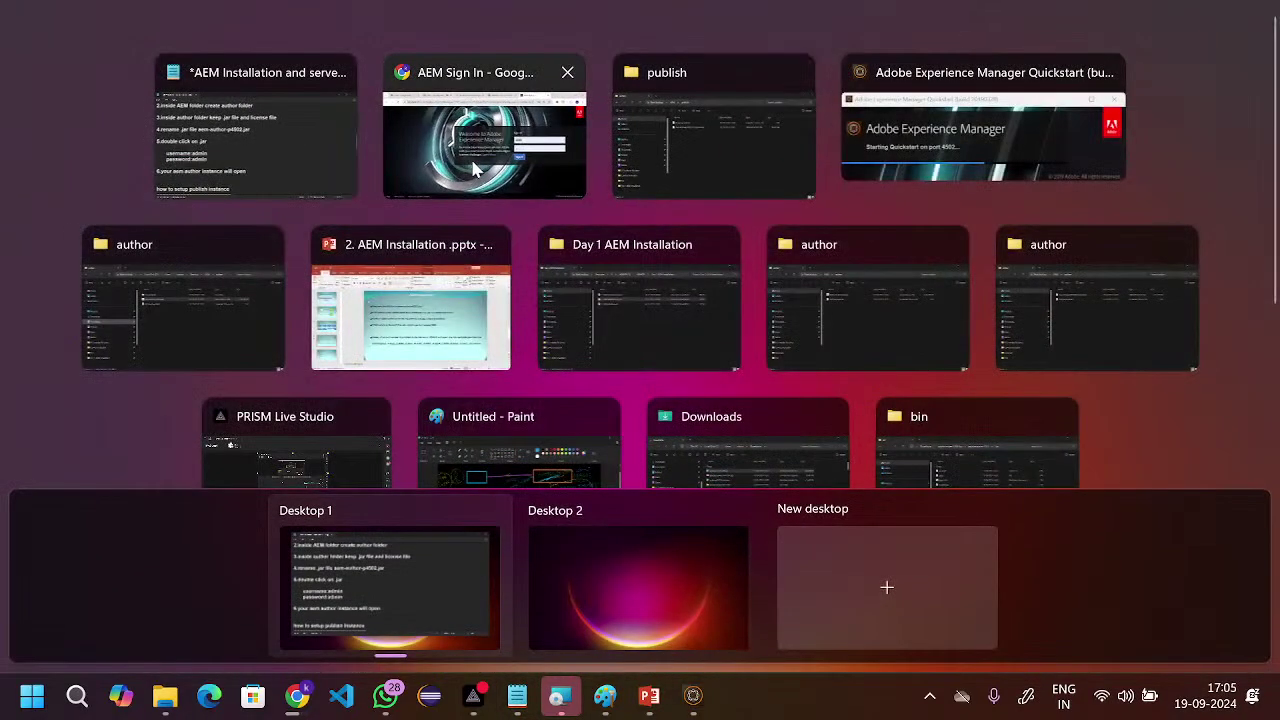
# - Sign in to the author instance at localhost:4502, dismissing the password-change warning
pyautogui.click(484, 135)
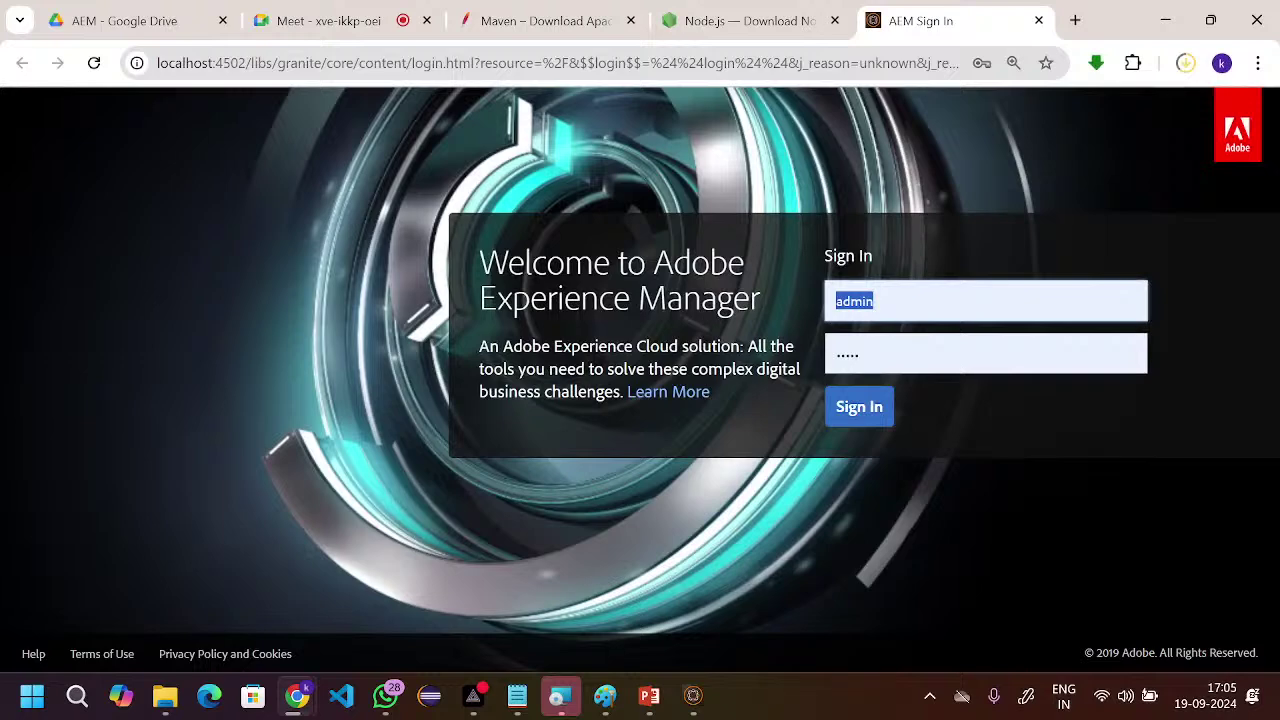
pyautogui.click(866, 414)
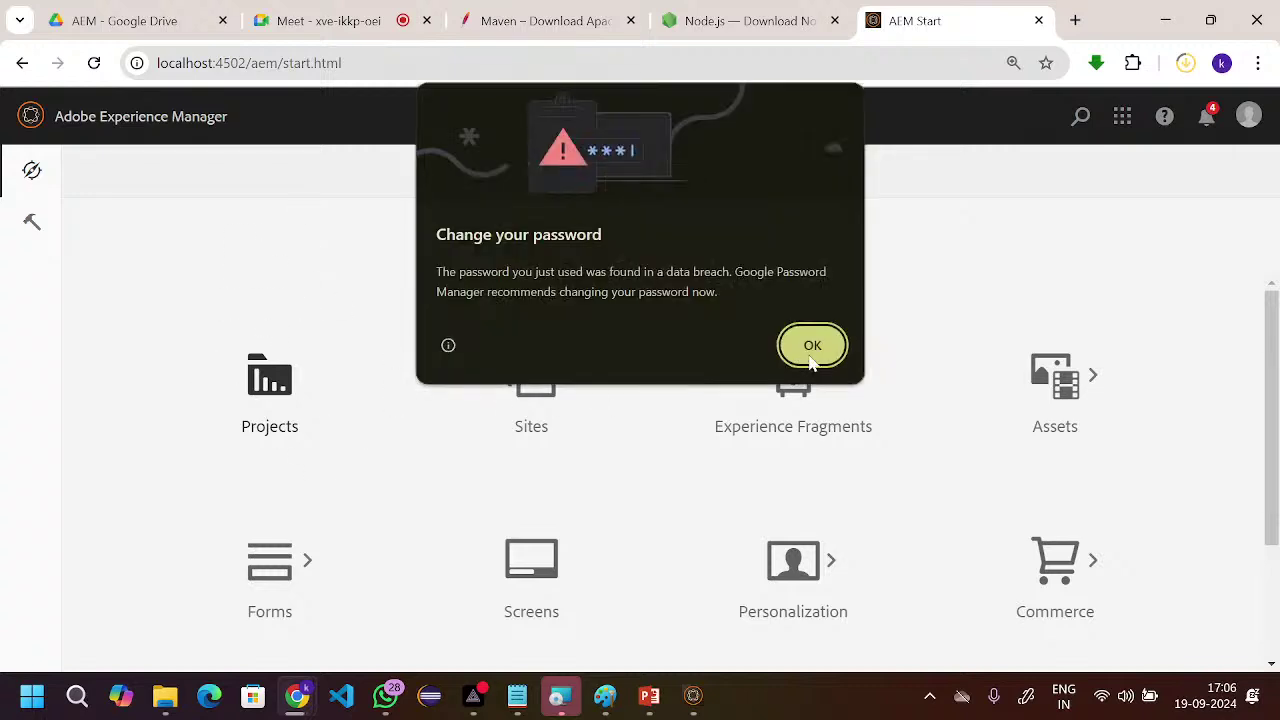
pyautogui.click(810, 345)
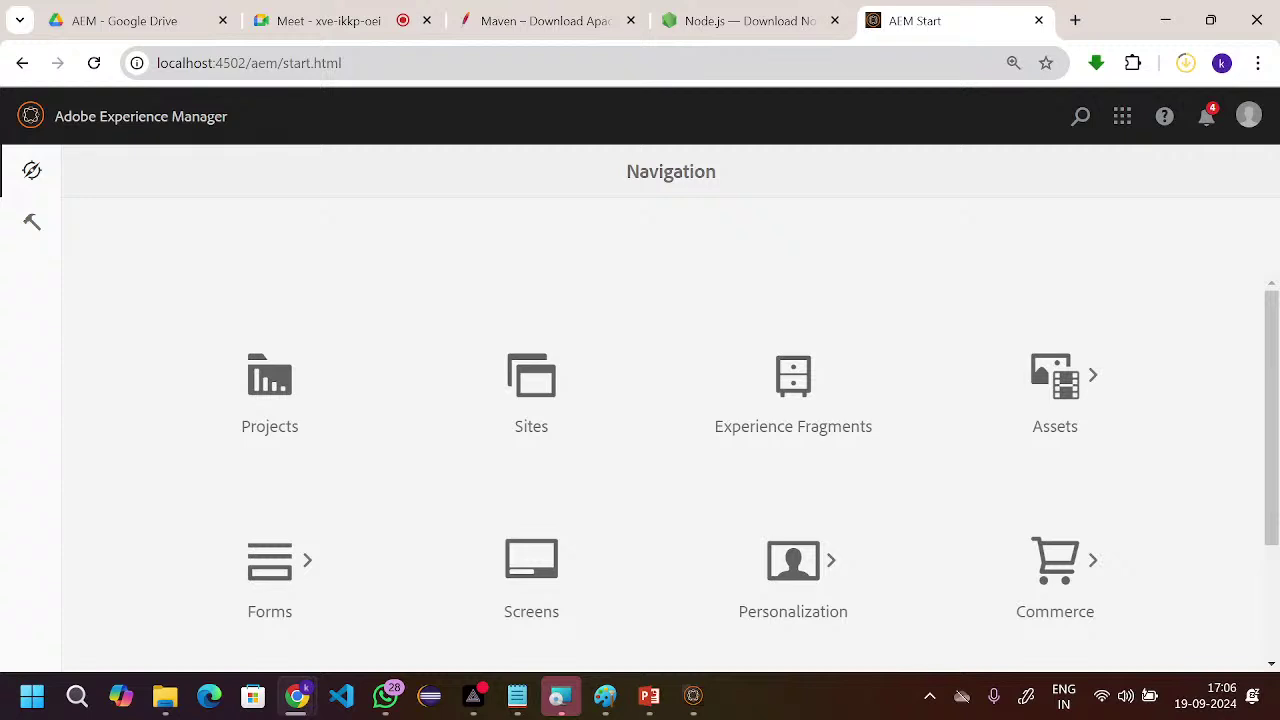
pyautogui.moveTo(160, 63); pyautogui.dragTo(240, 72)
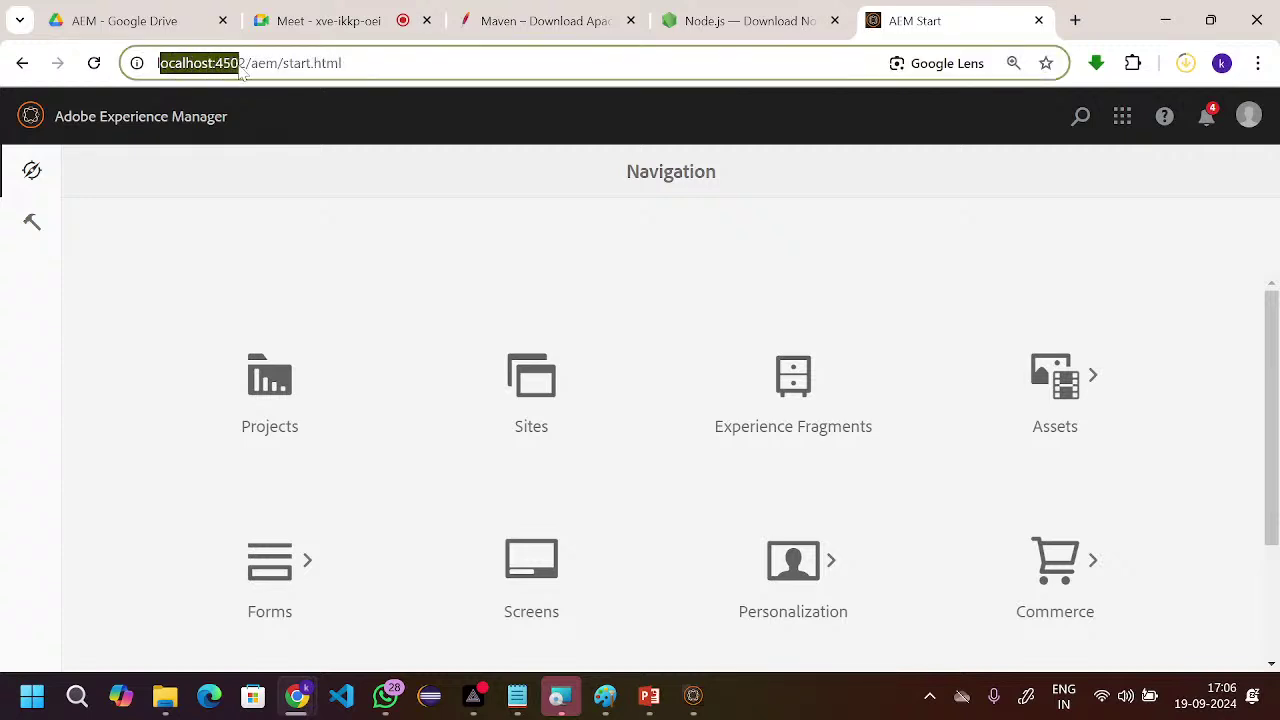
pyautogui.click(320, 211)
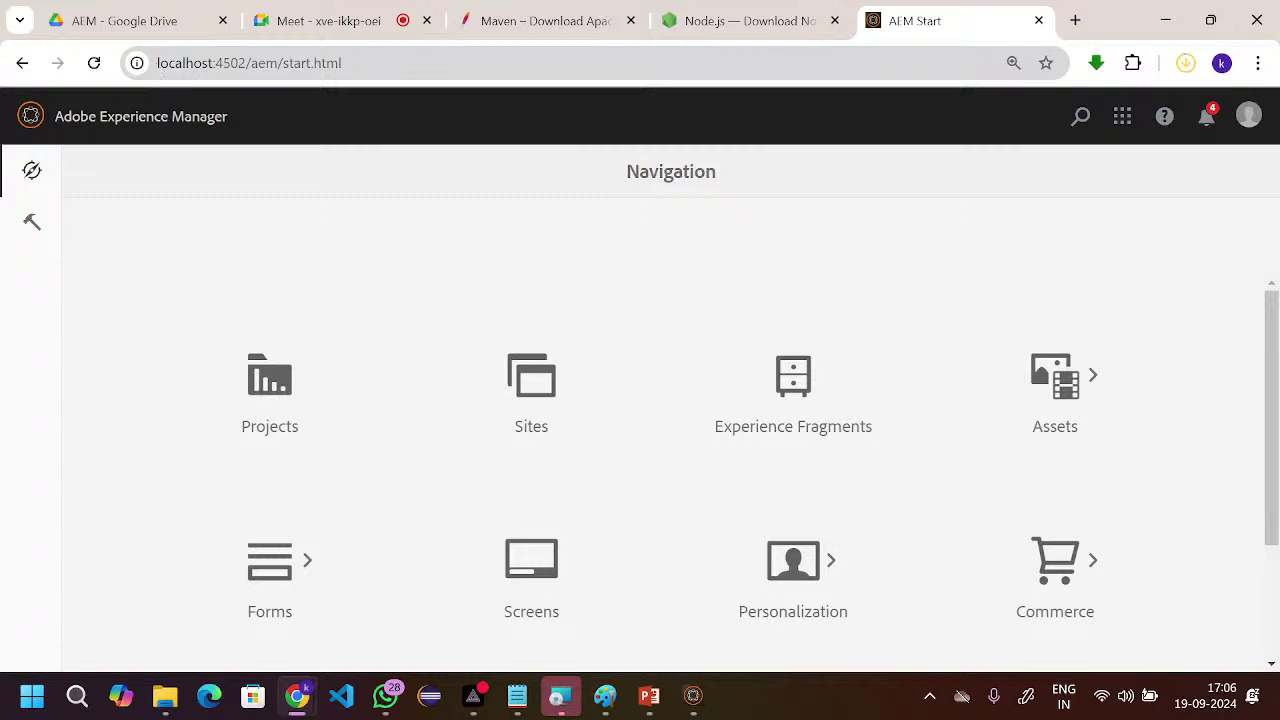
pyautogui.moveTo(216, 63); pyautogui.dragTo(246, 63)
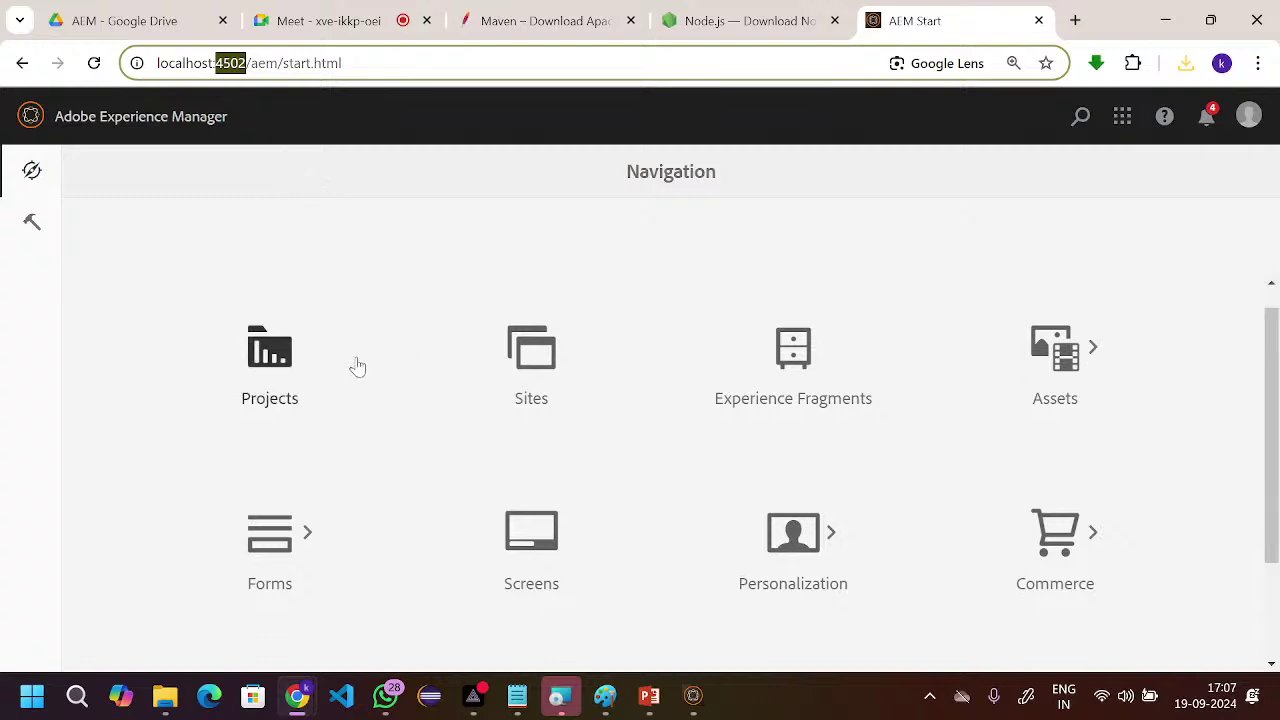
# - Scroll through the Navigation tiles, then minimise all windows to show the desktop
pyautogui.scroll(1, 358, 368)
pyautogui.scroll(-1, 358, 368)
pyautogui.scroll(1, 358, 368)
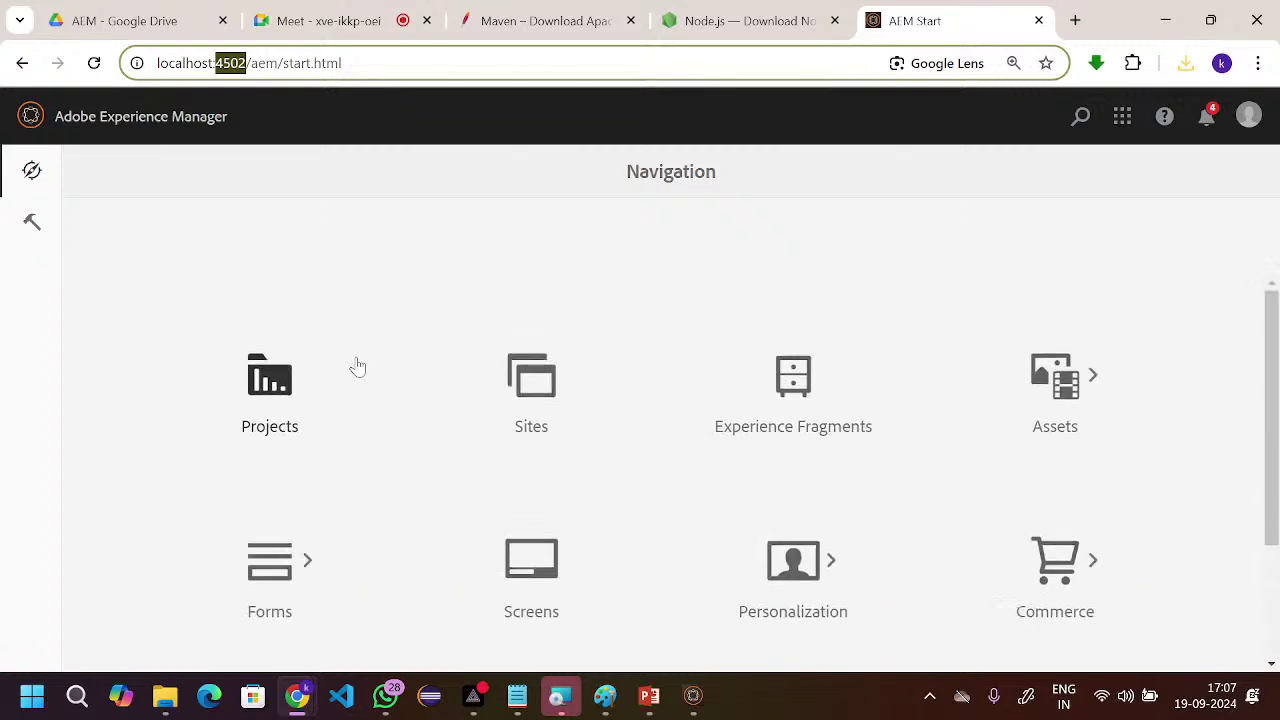
pyautogui.scroll(-1, 358, 368)
pyautogui.scroll(-2, 358, 368)
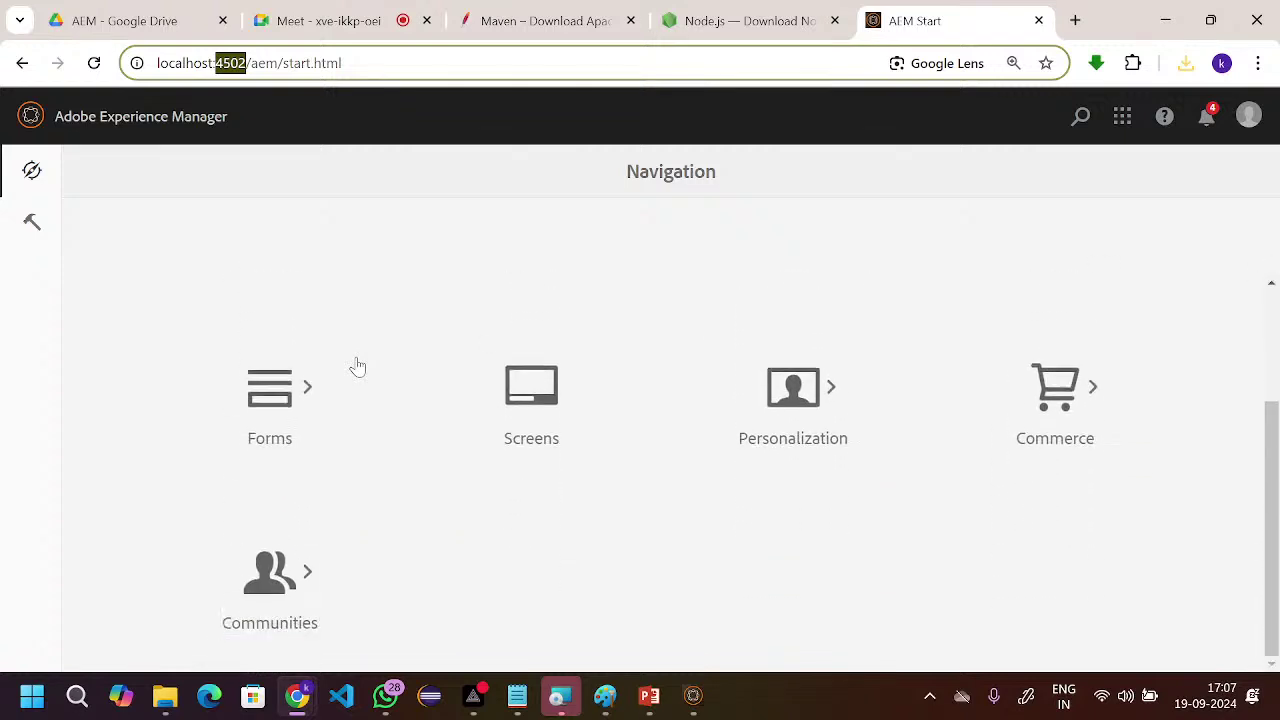
pyautogui.scroll(2, 358, 368)
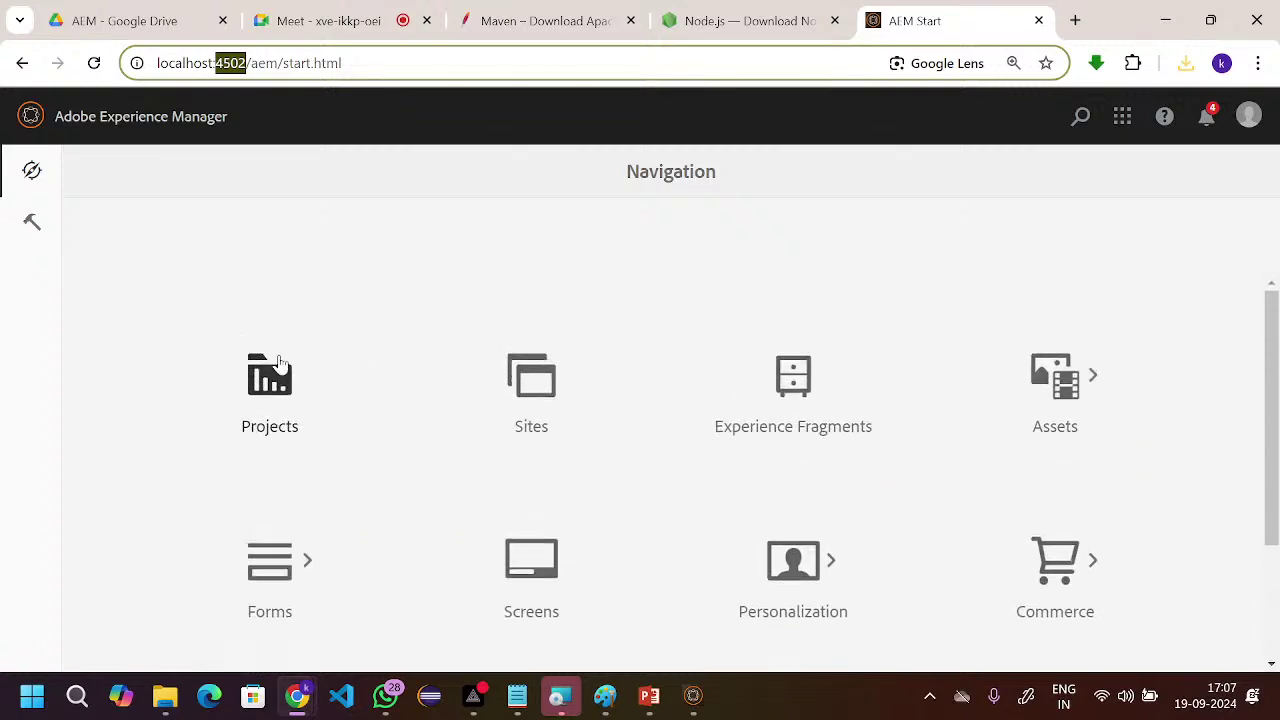
pyautogui.press('super+Tab')
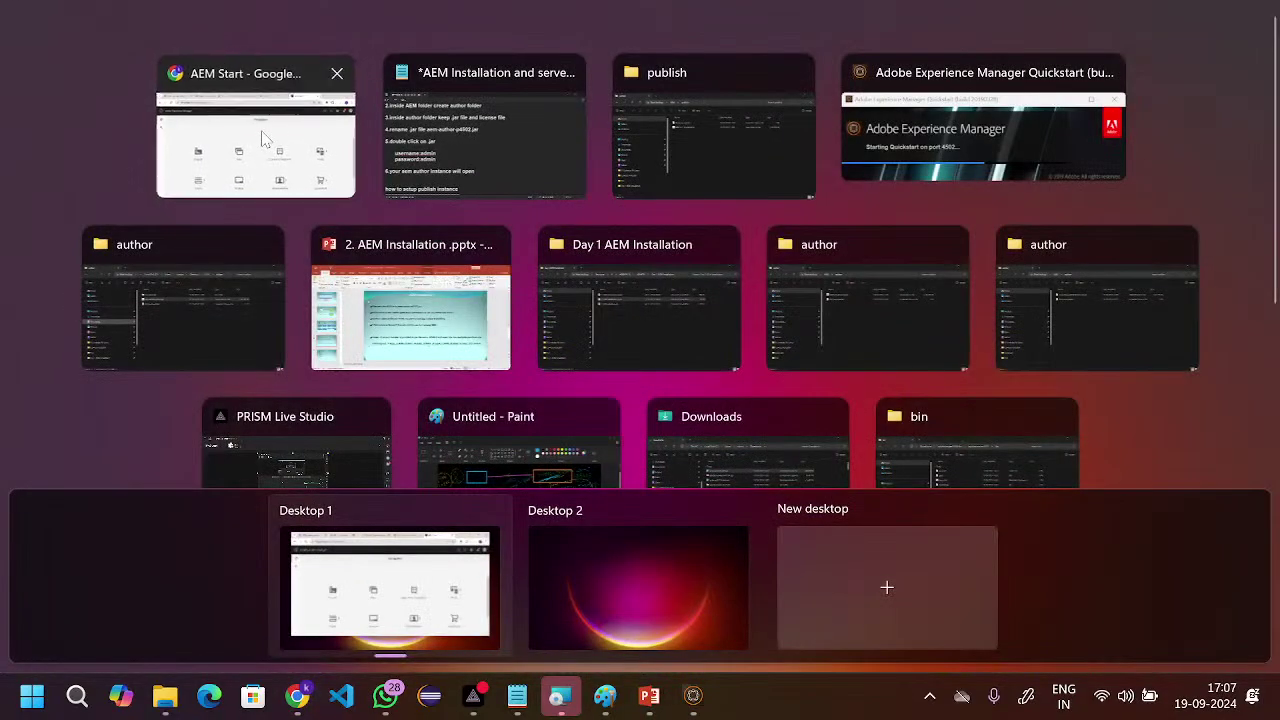
pyautogui.click(264, 140)
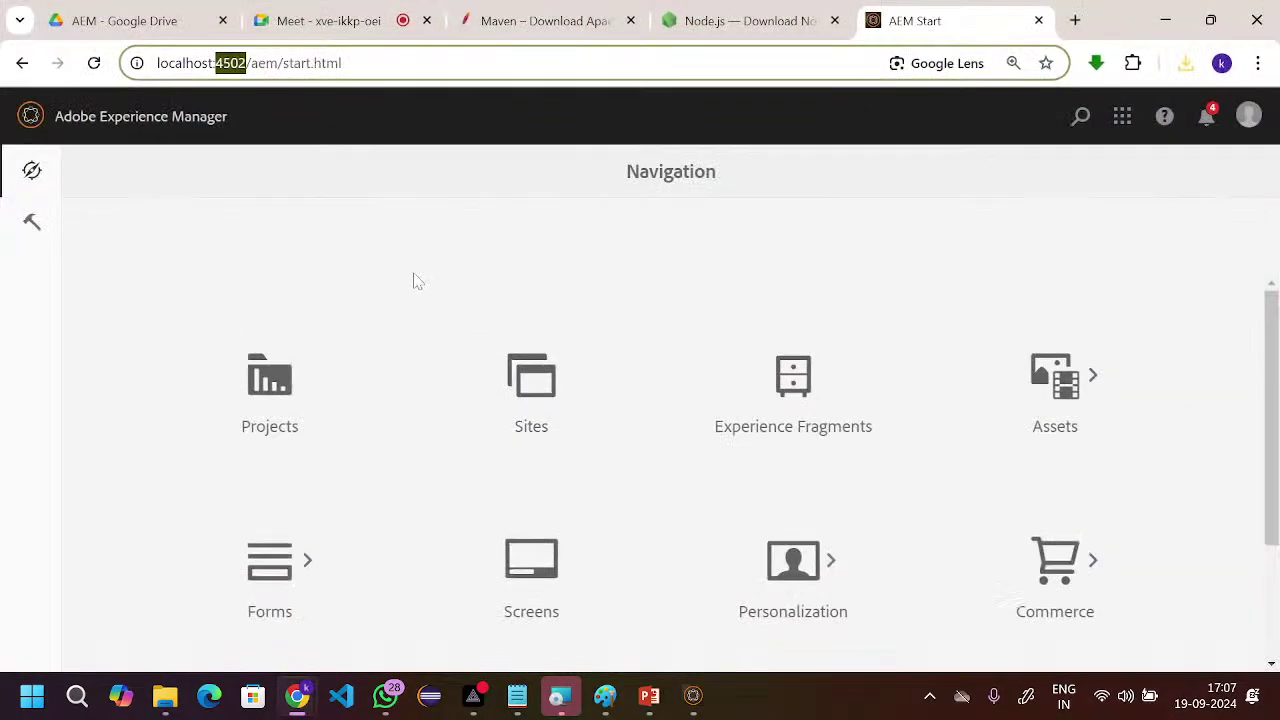
pyautogui.press('super+d')
pyautogui.press('super+Tab')
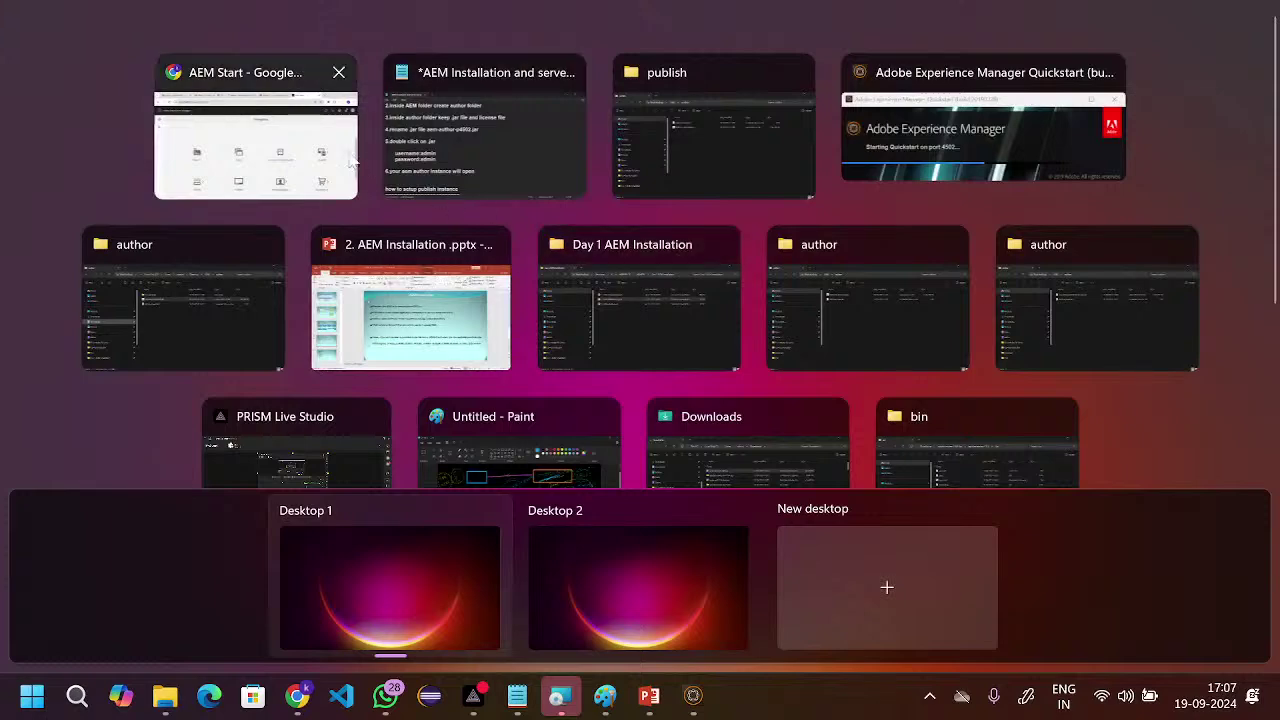
pyautogui.click(330, 165)
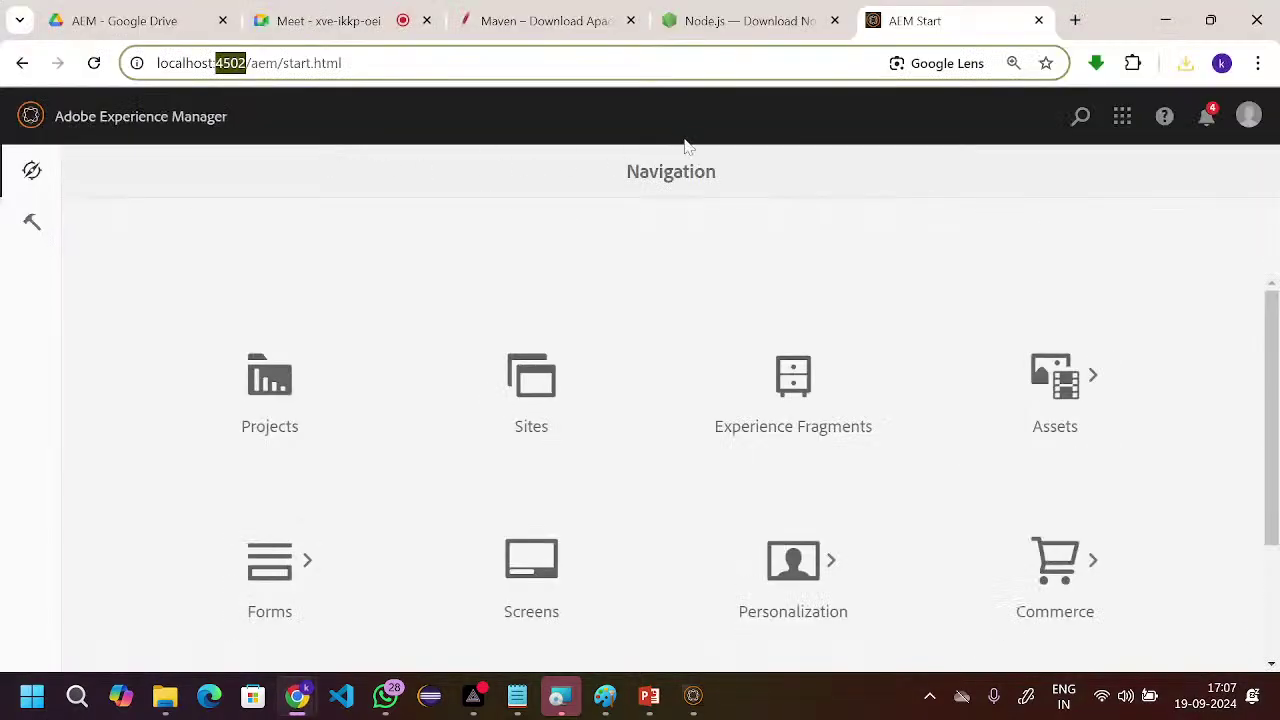
pyautogui.press('super+d')
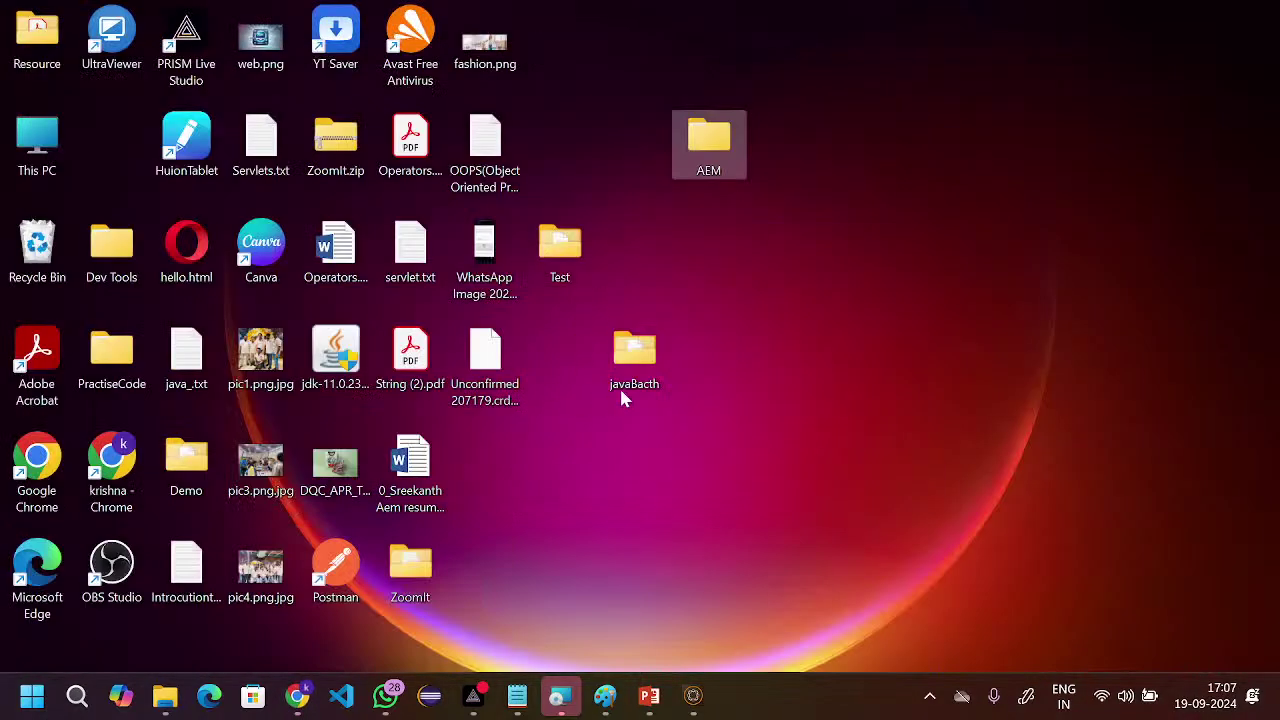
# - Open AEM\publish and select AEM_6.5_Quickstart.jar
pyautogui.doubleClick(711, 153)
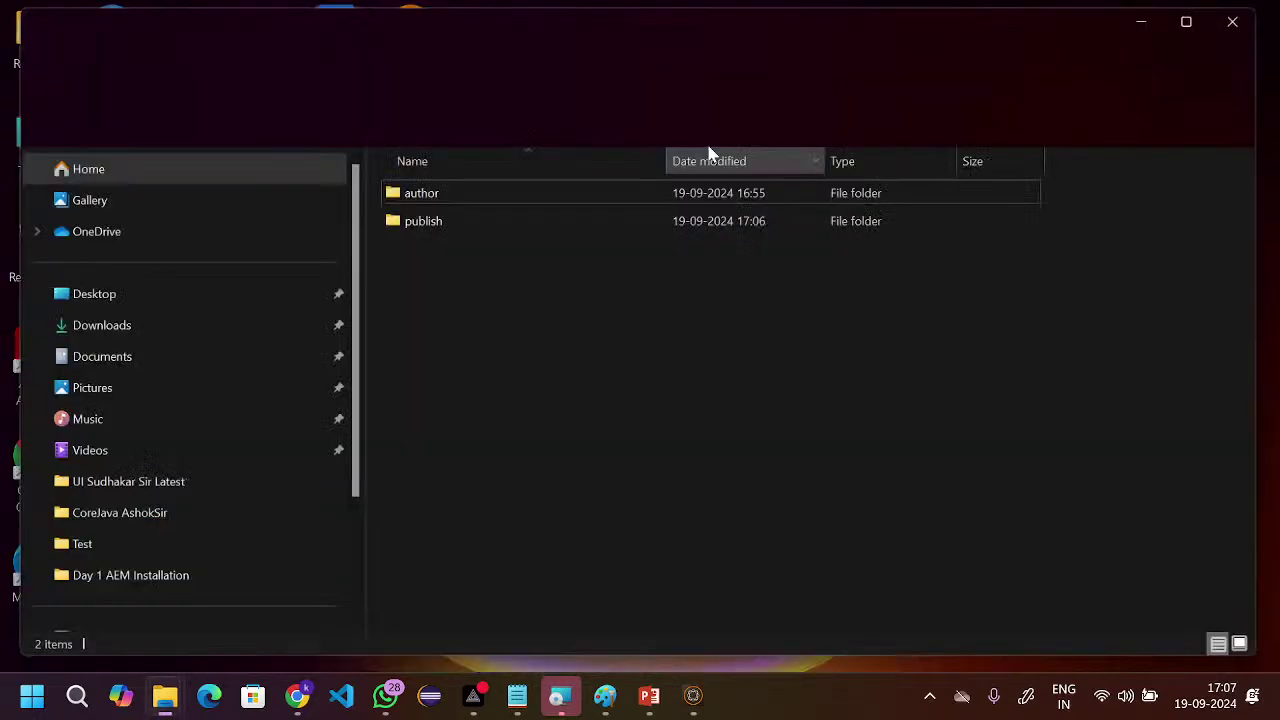
pyautogui.click(518, 225)
pyautogui.doubleClick(518, 230)
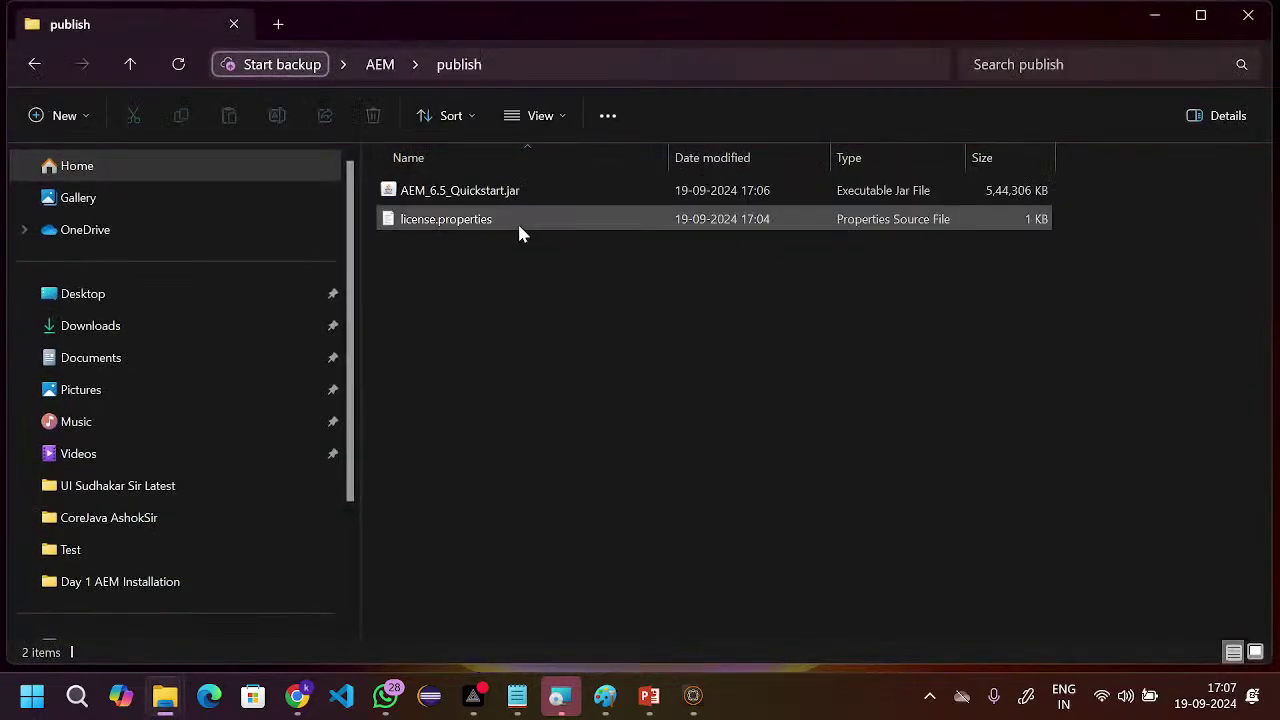
pyautogui.click(490, 196)
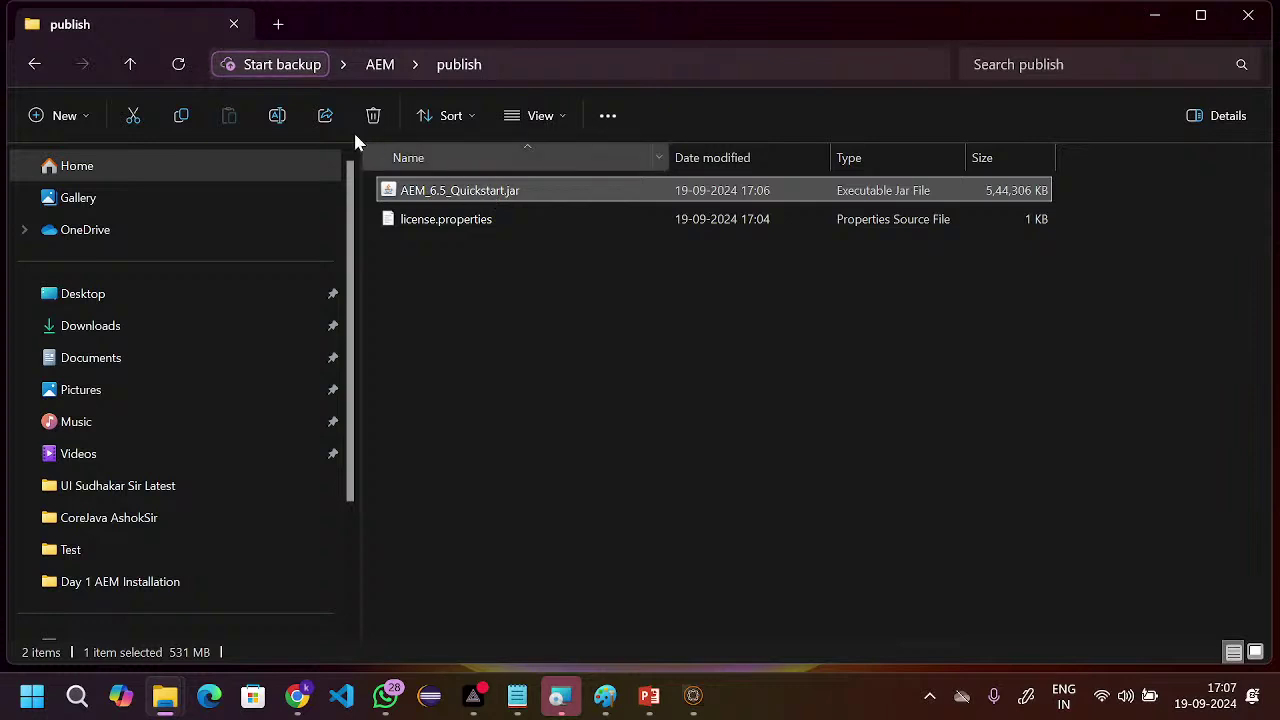
pyautogui.click(326, 116)
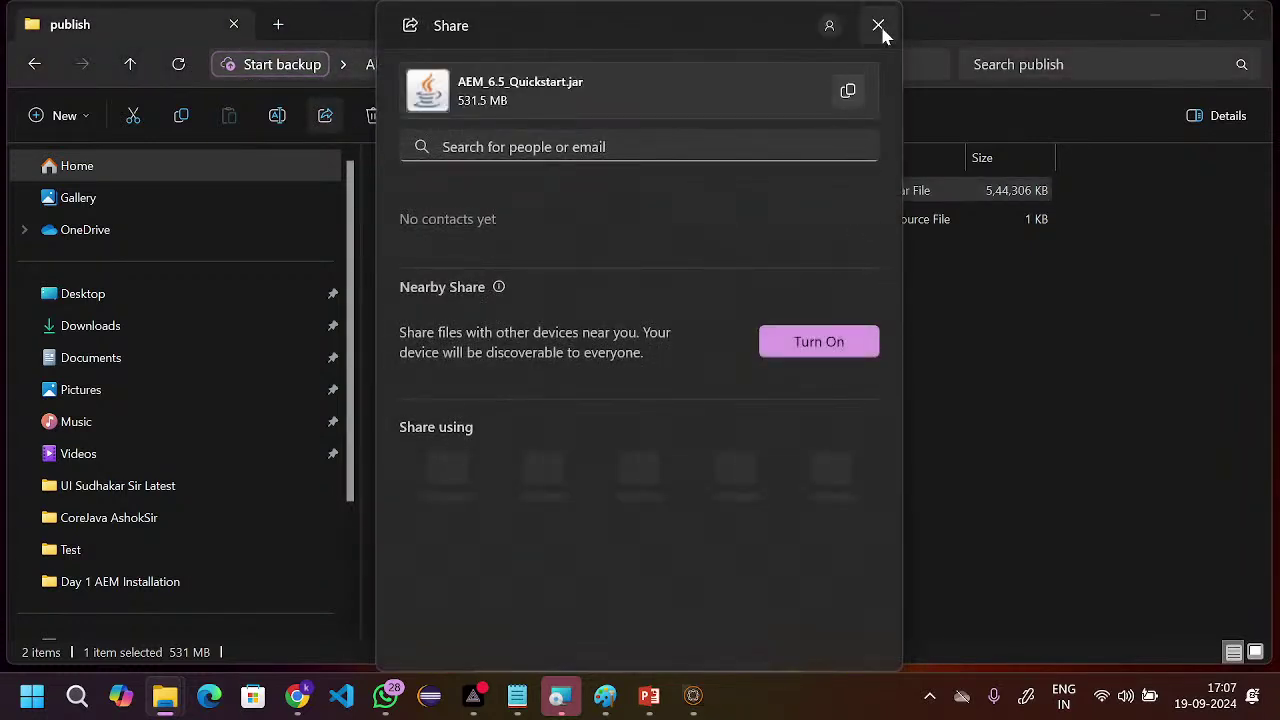
pyautogui.click(878, 25)
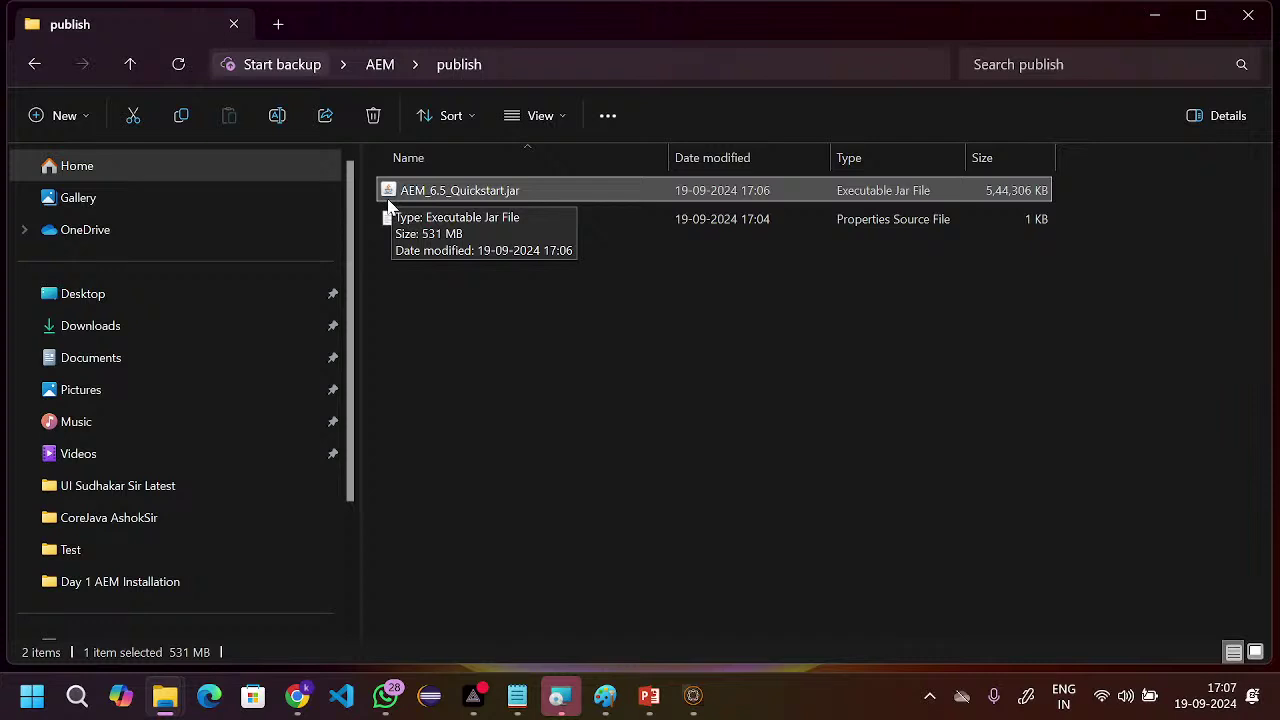
# - Rename the jar by editing the pasted author jar name to publish with port 4503
pyautogui.click(277, 116)
pyautogui.press('End')
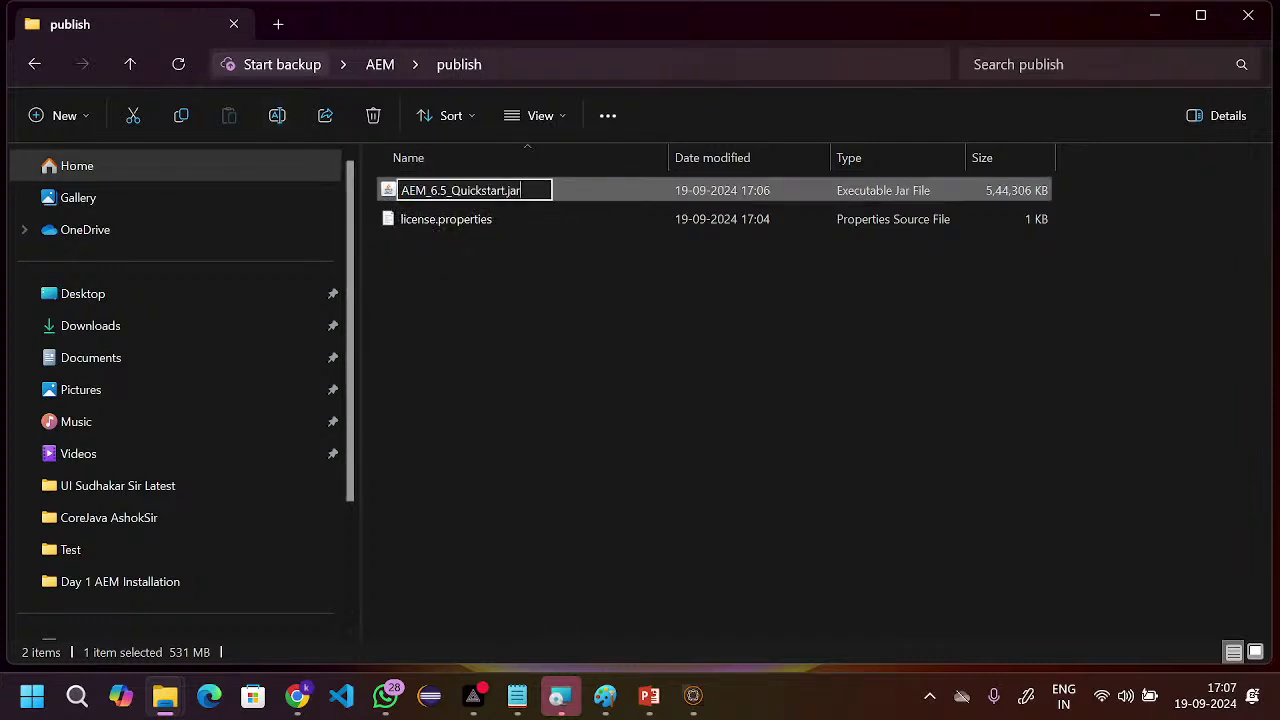
pyautogui.hotkey('shift', 'Left')
pyautogui.hotkey('shift', 'Left')
pyautogui.hotkey('shift', 'Left')
pyautogui.hotkey('shift', 'Left')
pyautogui.hotkey('shift', 'Left')
pyautogui.hotkey('shift', 'Left')
pyautogui.hotkey('shift', 'Left')
pyautogui.hotkey('shift', 'Left')
pyautogui.hotkey('shift', 'Left')
pyautogui.hotkey('shift', 'Left')
pyautogui.hotkey('shift', 'Left')
pyautogui.hotkey('shift', 'Left')
pyautogui.hotkey('shift', 'Left')
pyautogui.hotkey('shift', 'Left')
pyautogui.hotkey('shift', 'Left')
pyautogui.hotkey('shift', 'Left')
pyautogui.hotkey('shift', 'Left')
pyautogui.hotkey('shift', 'Left')
pyautogui.hotkey('shift', 'Left')
pyautogui.hotkey('shift', 'Left')
pyautogui.press('BackSpace')
pyautogui.write('aem-author-p4502.jar')
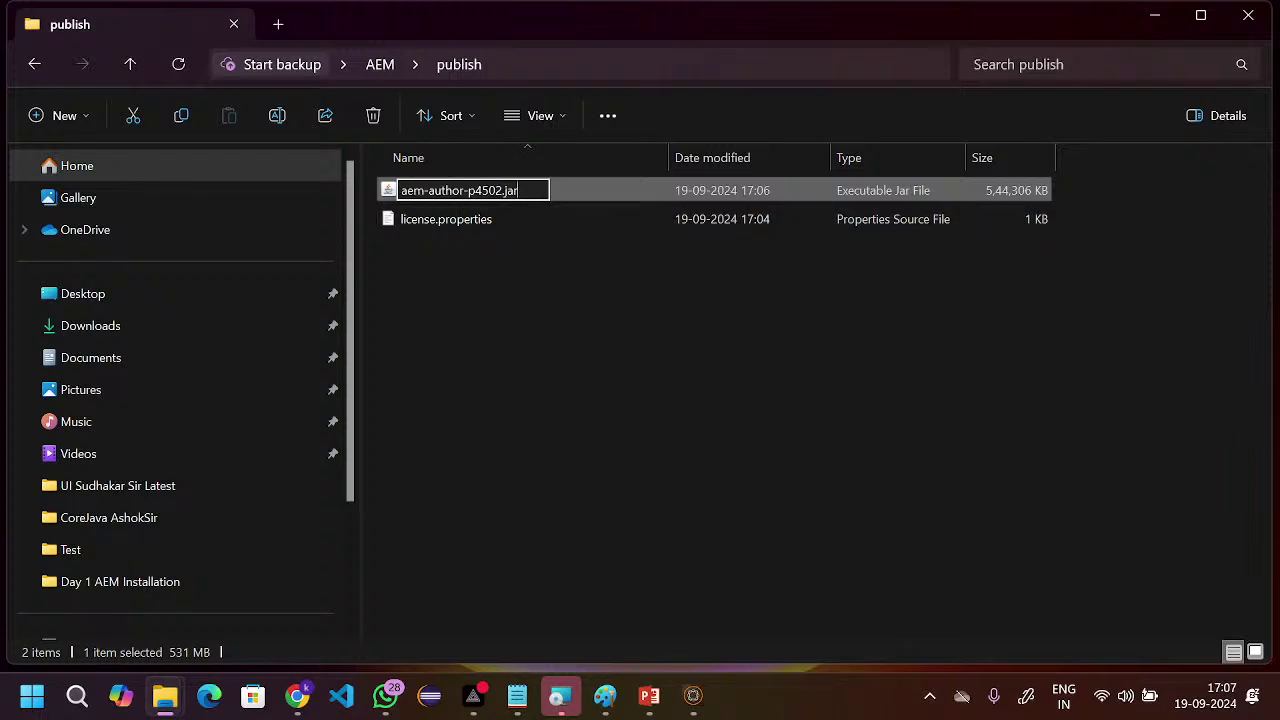
pyautogui.click(464, 190)
pyautogui.press('BackSpace')
pyautogui.press('BackSpace')
pyautogui.press('BackSpace')
pyautogui.press('BackSpace')
pyautogui.press('BackSpace')
pyautogui.press('BackSpace')
pyautogui.press('BackSpace')
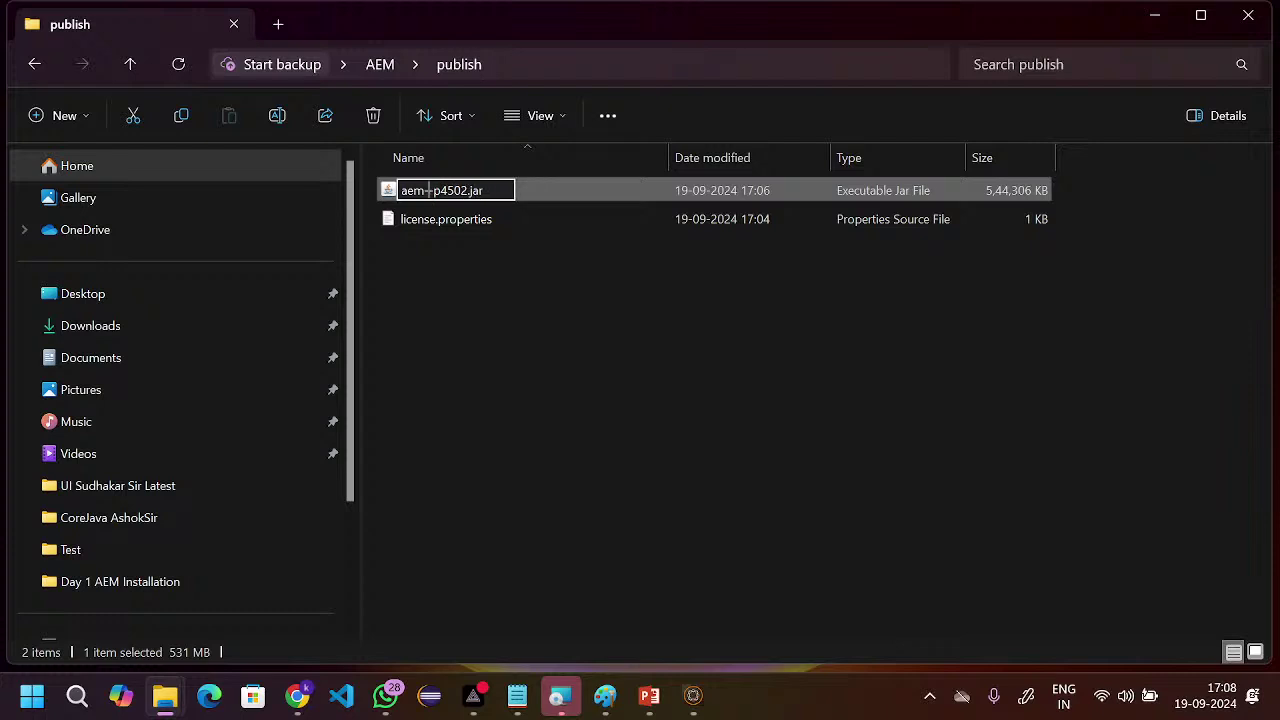
pyautogui.write('p')
pyautogui.press('BackSpace')
pyautogui.write('publis')
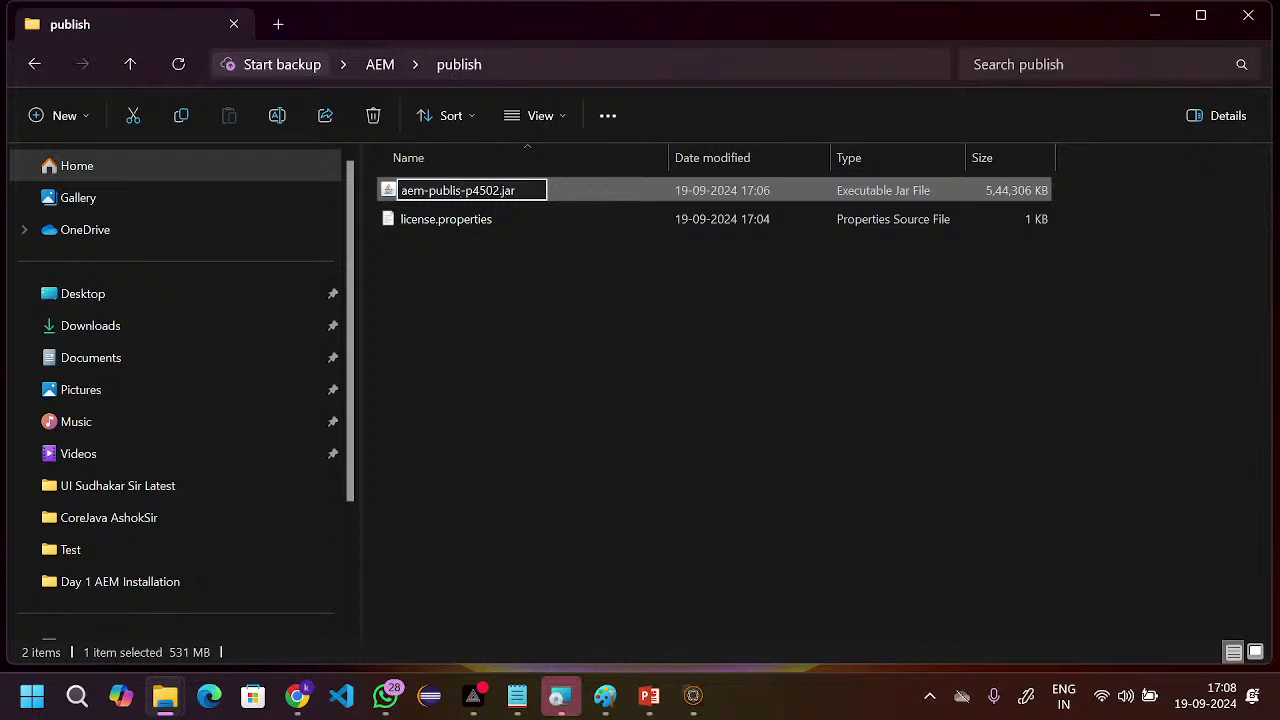
pyautogui.press('Delete')
pyautogui.write('3')
pyautogui.click(576, 348)
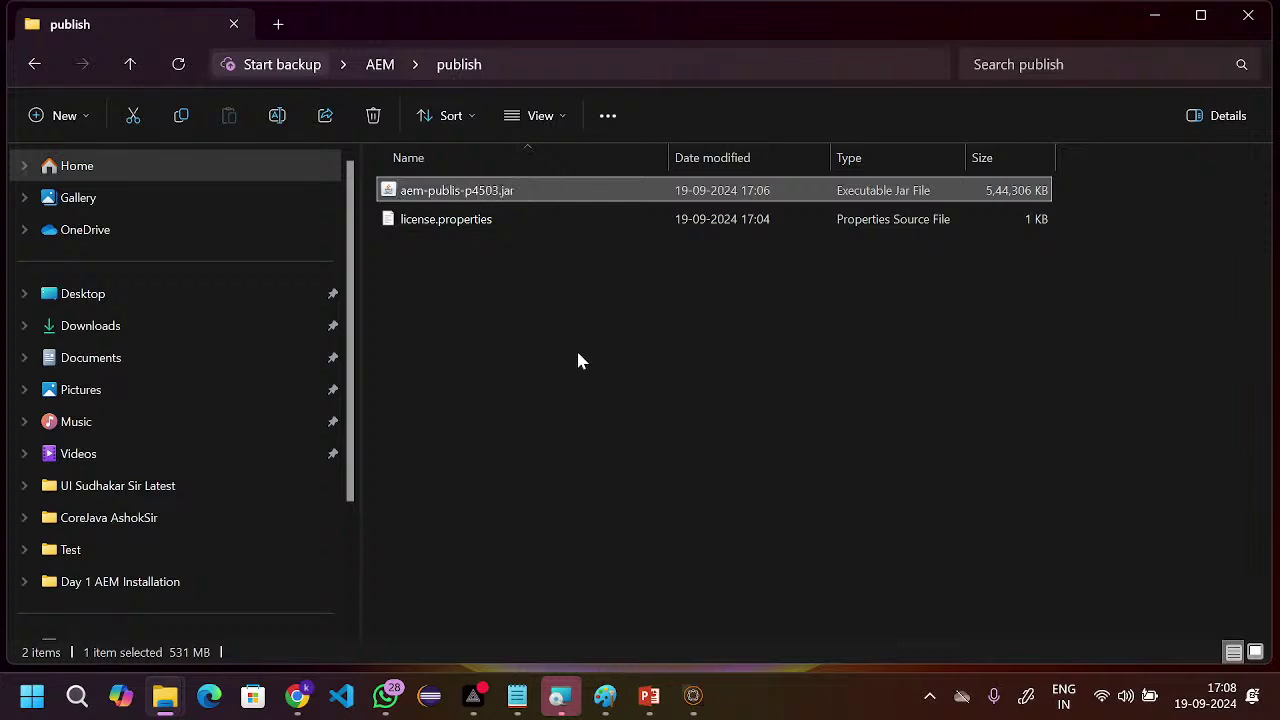
# - Correct the file name to aem-publish-p4503.jar by inserting the missing 'h'
pyautogui.click(458, 198)
pyautogui.click(278, 117)
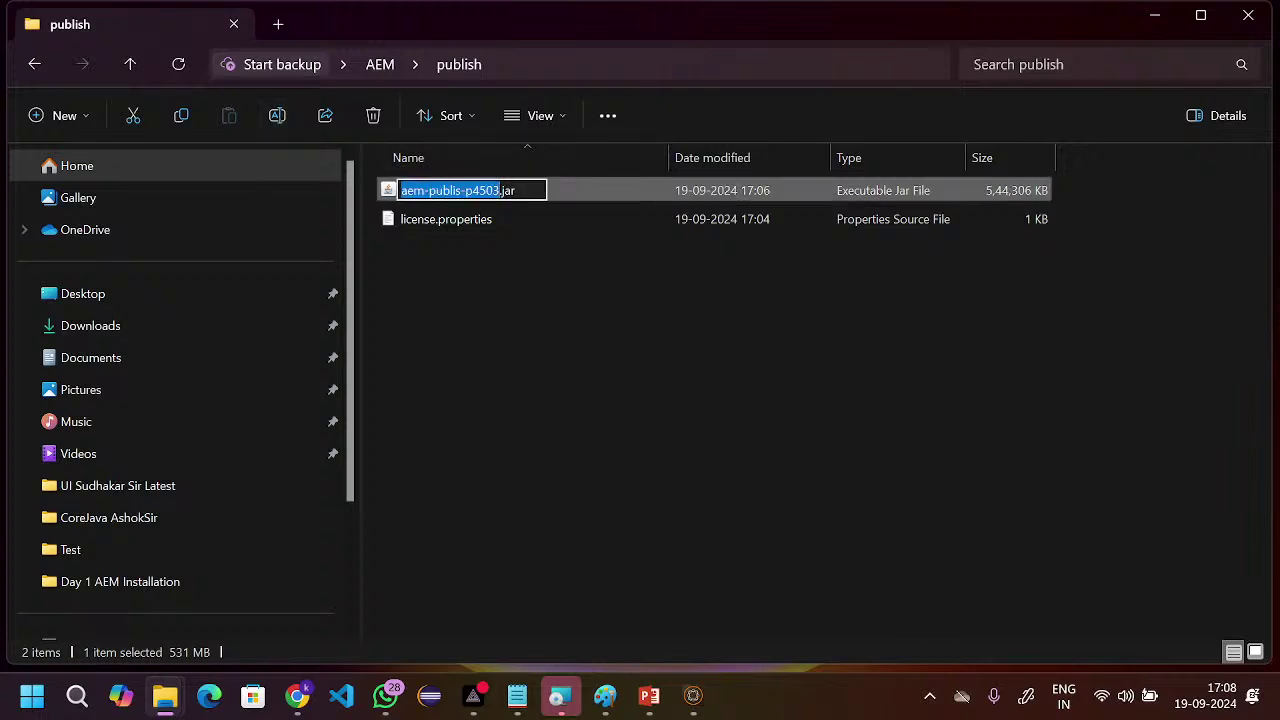
pyautogui.click(462, 190)
pyautogui.write('h')
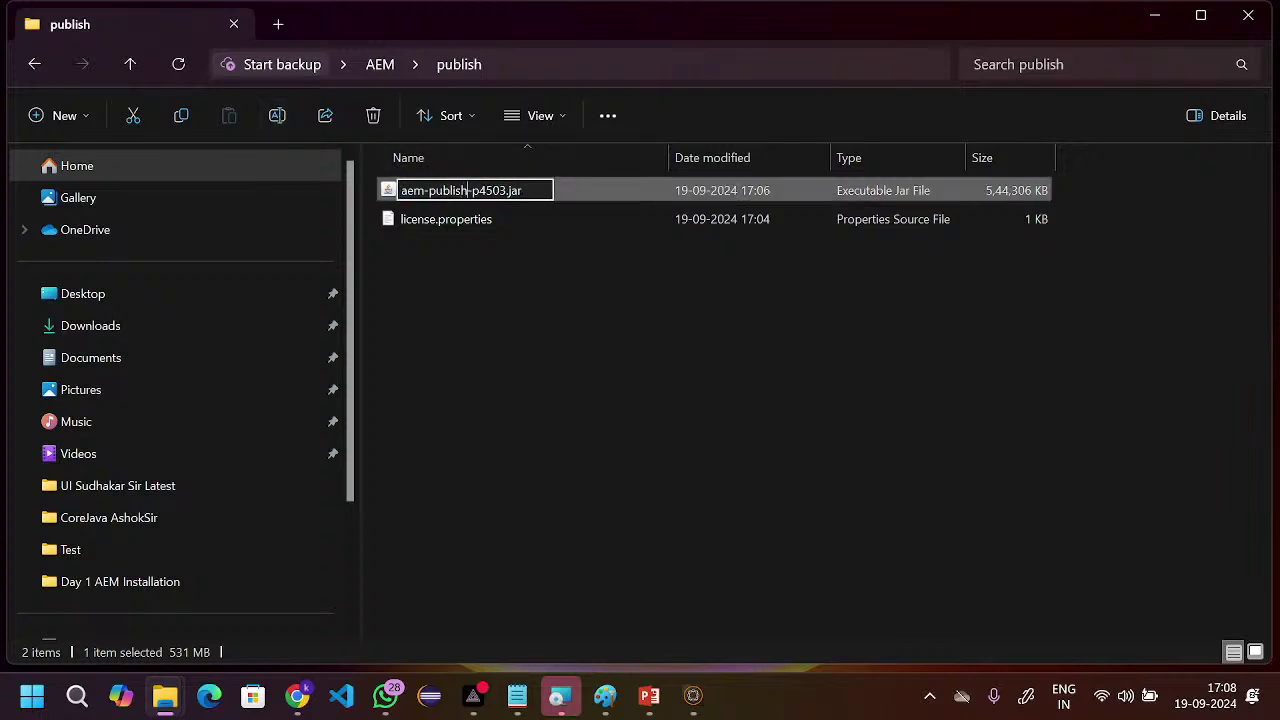
pyautogui.click(526, 294)
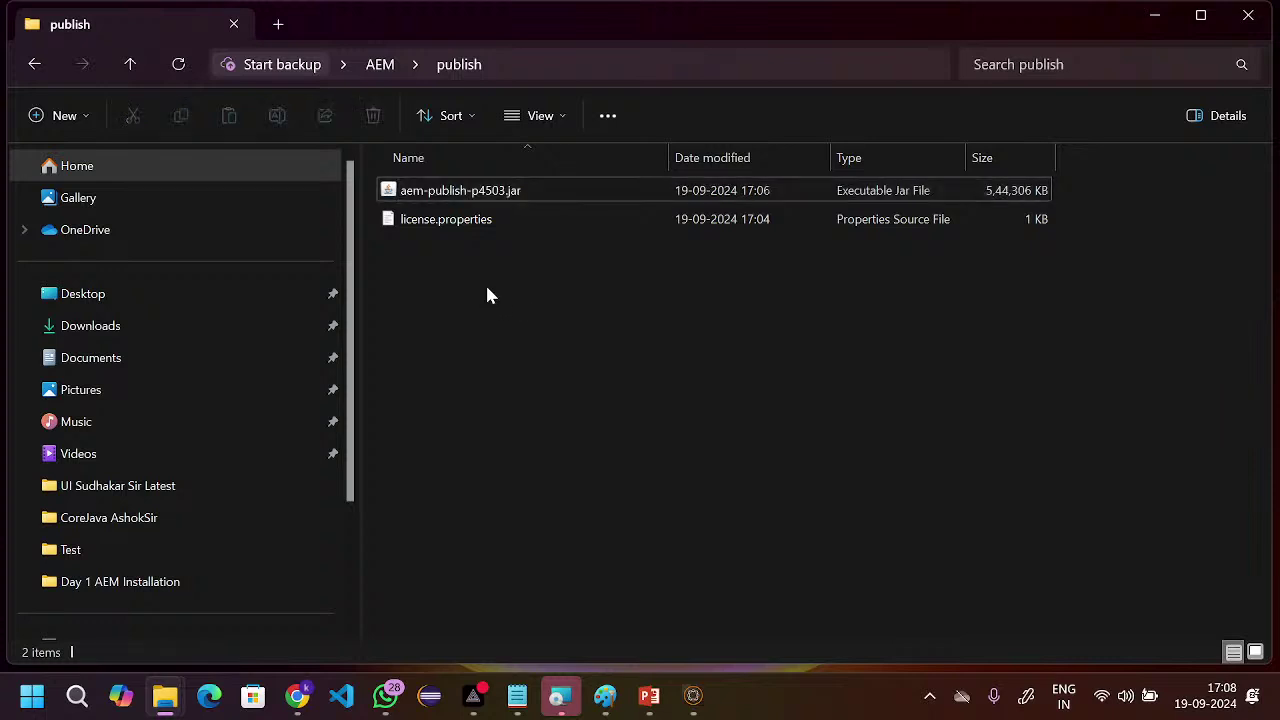
# - Launch aem-publish-p4503.jar and bring its Quickstart window forward as it starts on 4503
pyautogui.doubleClick(476, 198)
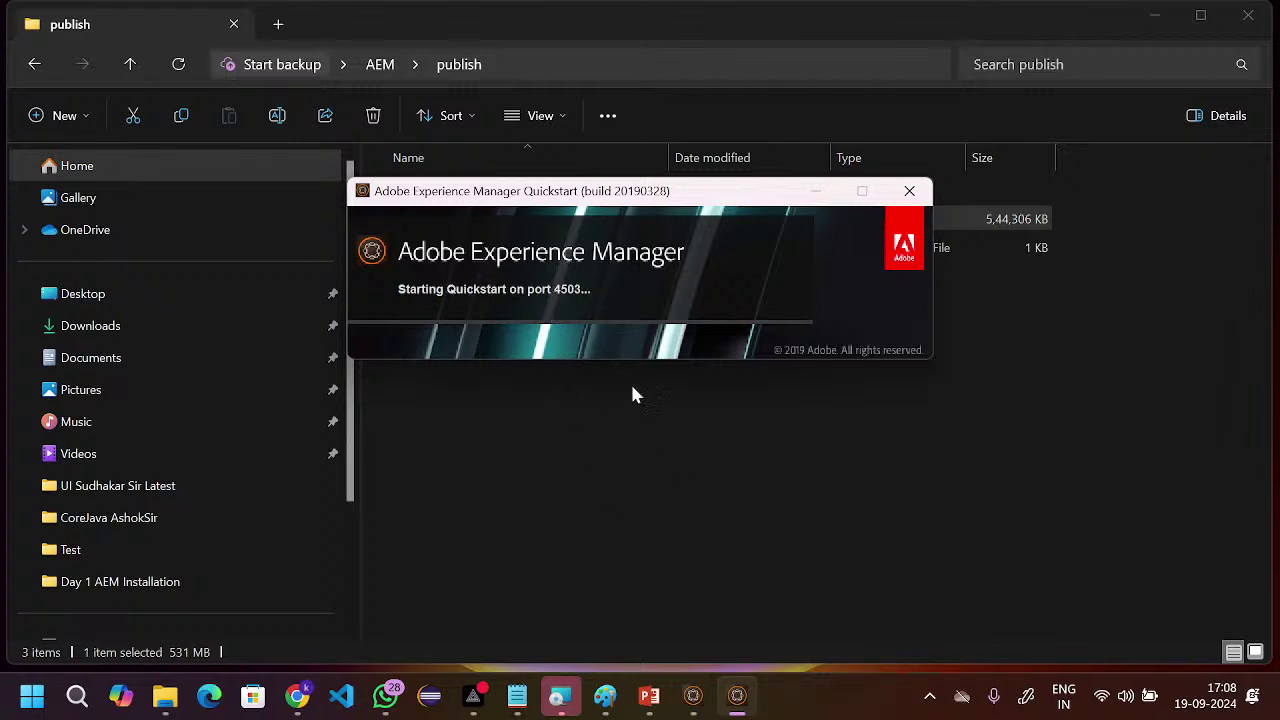
pyautogui.press('super+Tab')
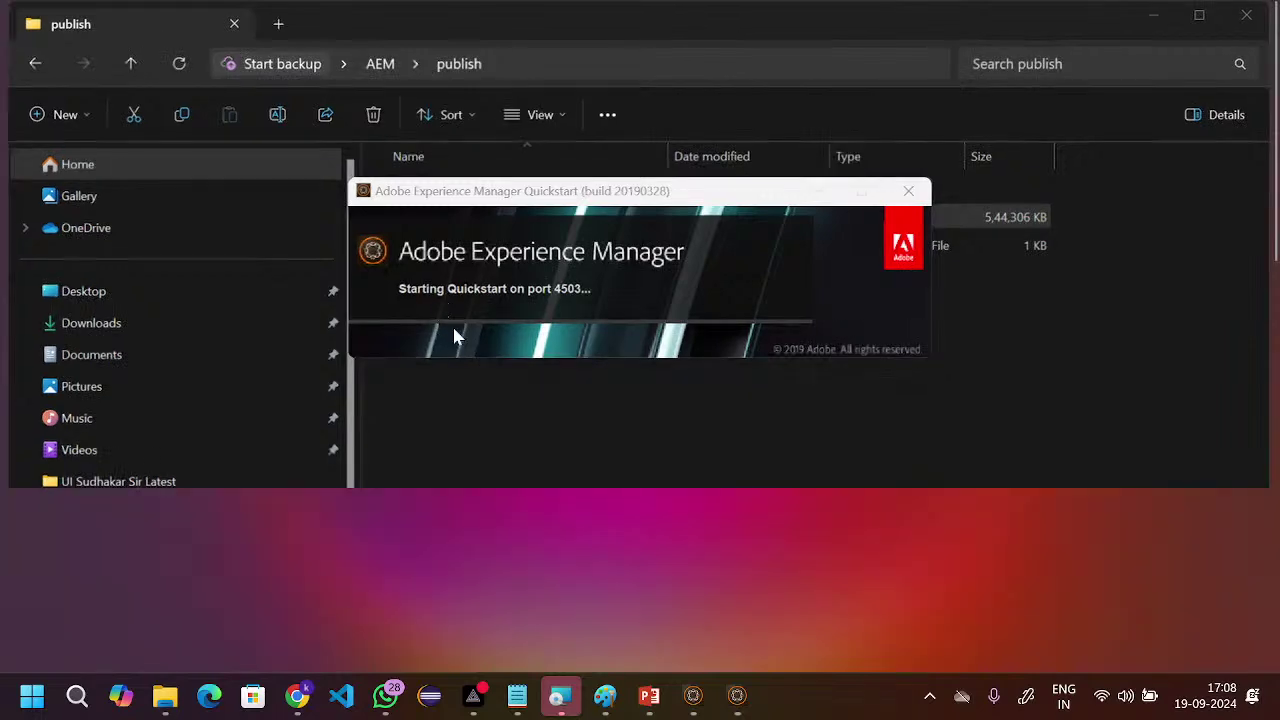
pyautogui.click(358, 152)
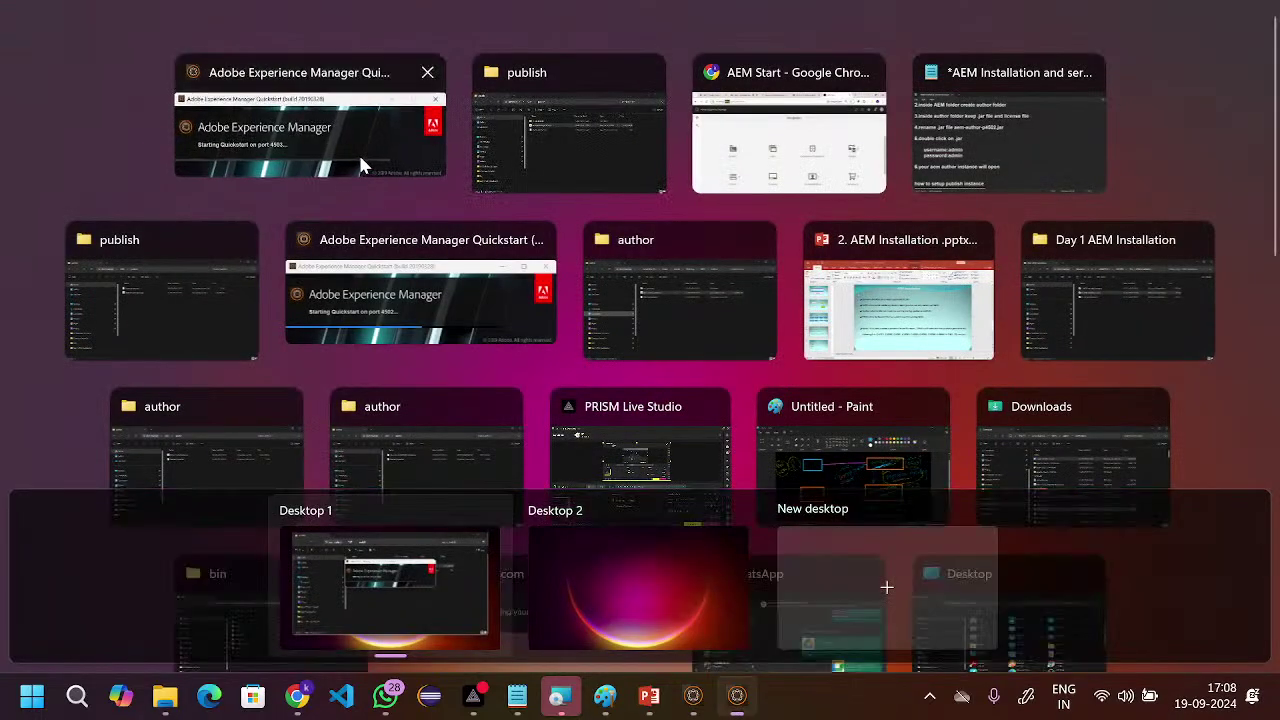
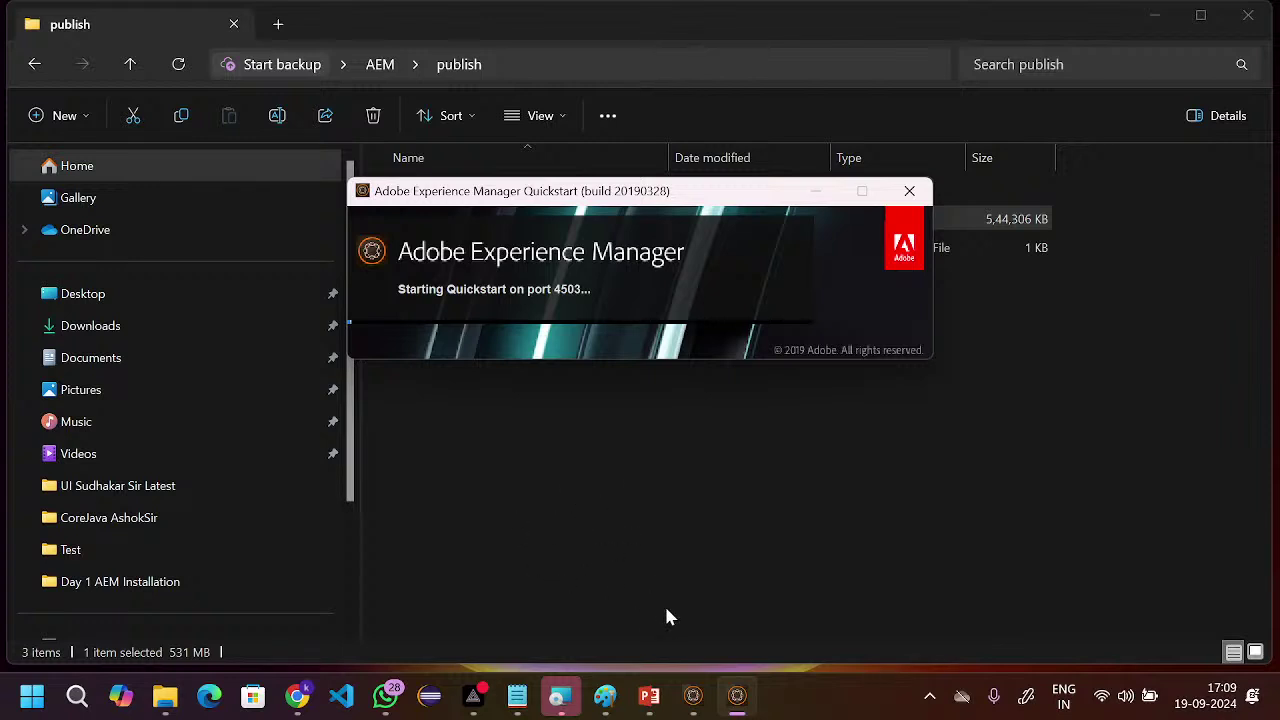
# - Check the author Quickstart, then return to the Chrome window with the AEM start page on localhost:4502
pyautogui.click(694, 700)
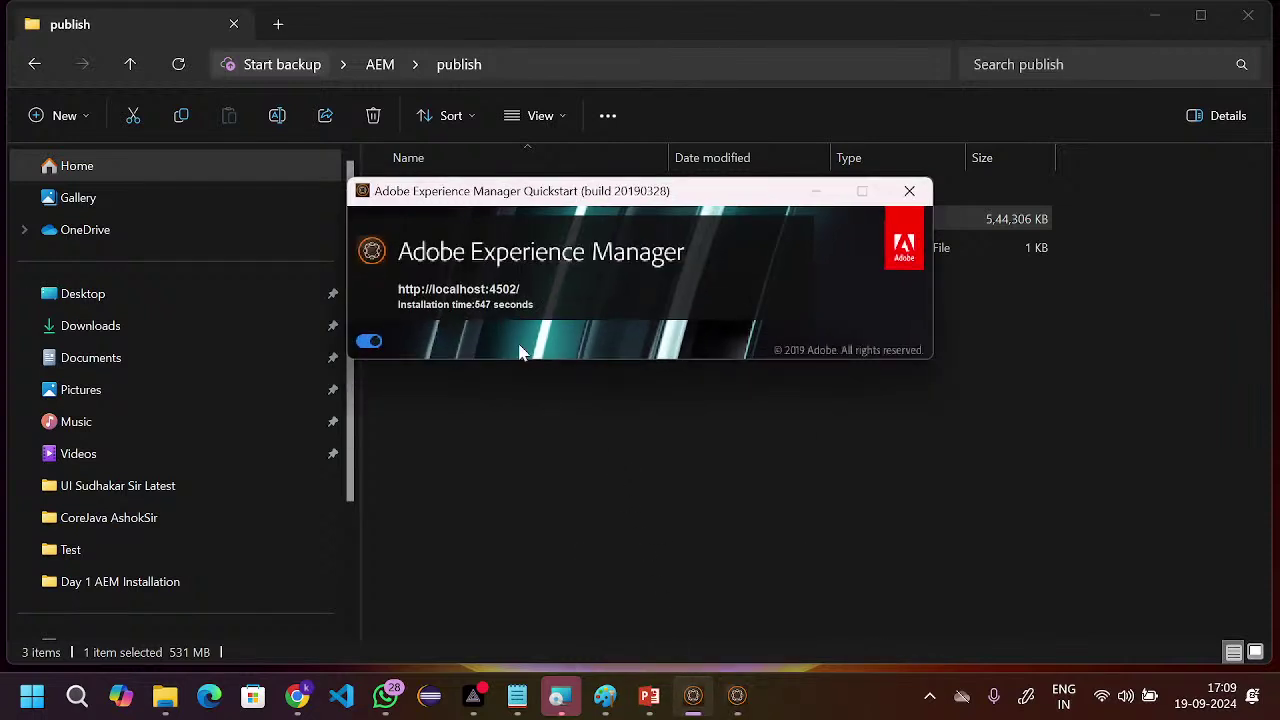
pyautogui.click(301, 699)
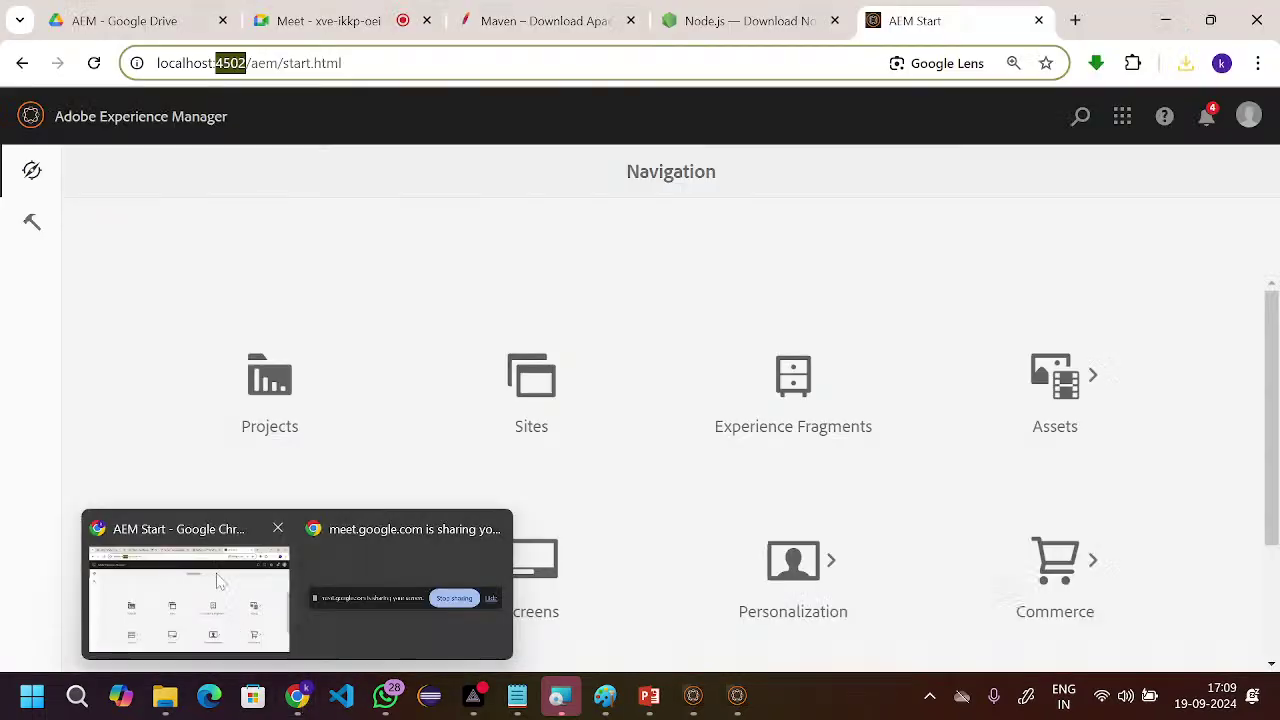
pyautogui.click(220, 580)
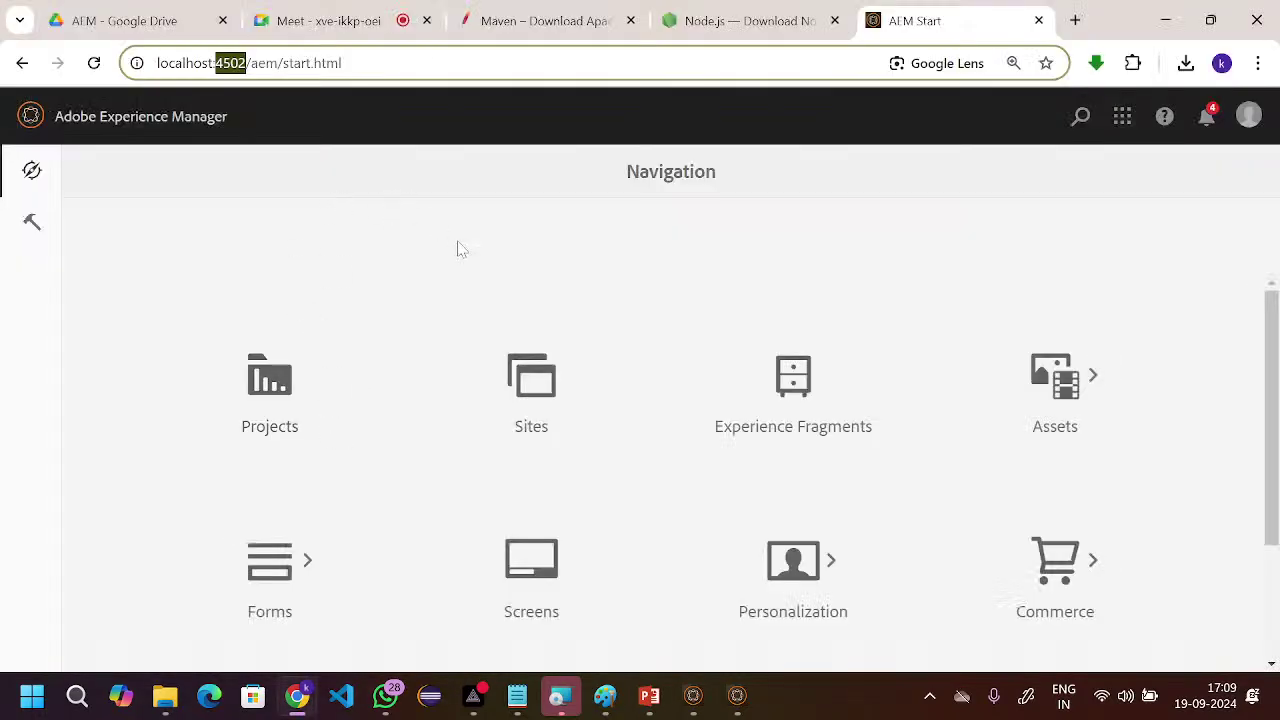
# - Load the classic Tools console by changing the address to localhost:4502/miscadmin
pyautogui.click(412, 63)
pyautogui.press('BackSpace')
pyautogui.press('BackSpace')
pyautogui.press('BackSpace')
pyautogui.press('BackSpace')
pyautogui.press('BackSpace')
pyautogui.press('BackSpace')
pyautogui.press('BackSpace')
pyautogui.press('BackSpace')
pyautogui.press('BackSpace')
pyautogui.press('BackSpace')
pyautogui.press('BackSpace')
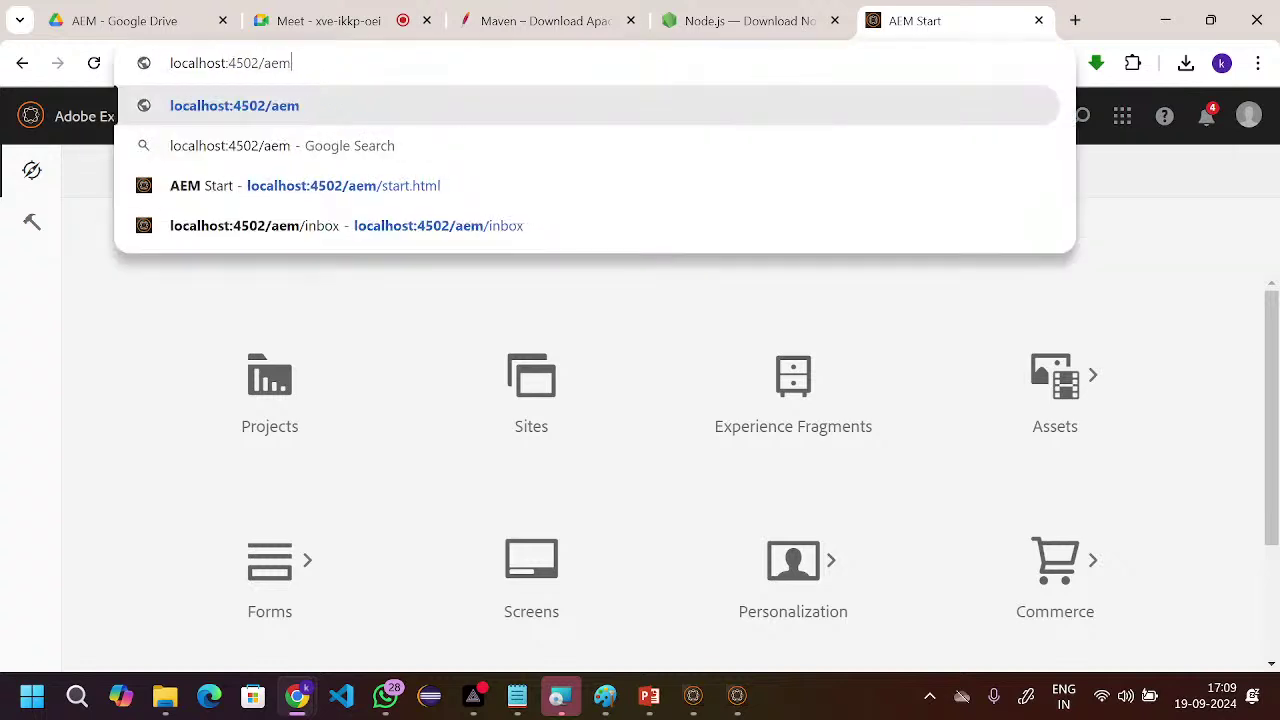
pyautogui.press('BackSpace')
pyautogui.press('BackSpace')
pyautogui.press('BackSpace')
pyautogui.write('mi')
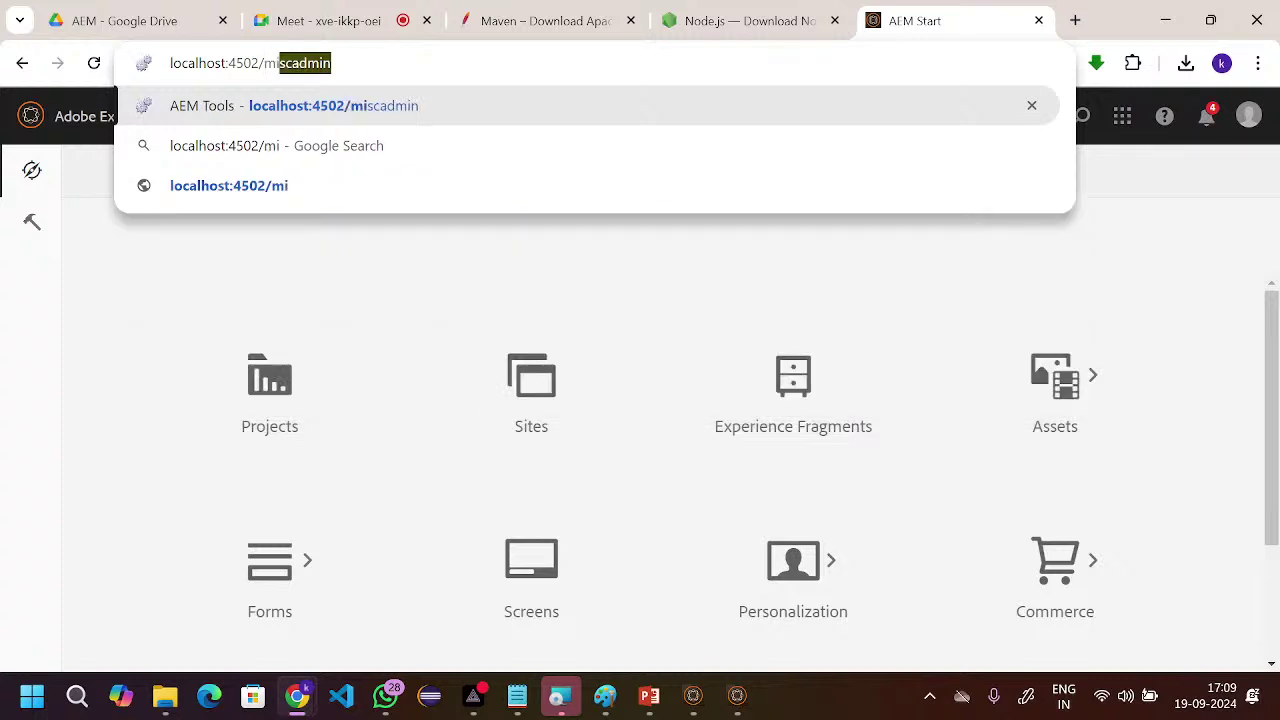
pyautogui.press('Return')
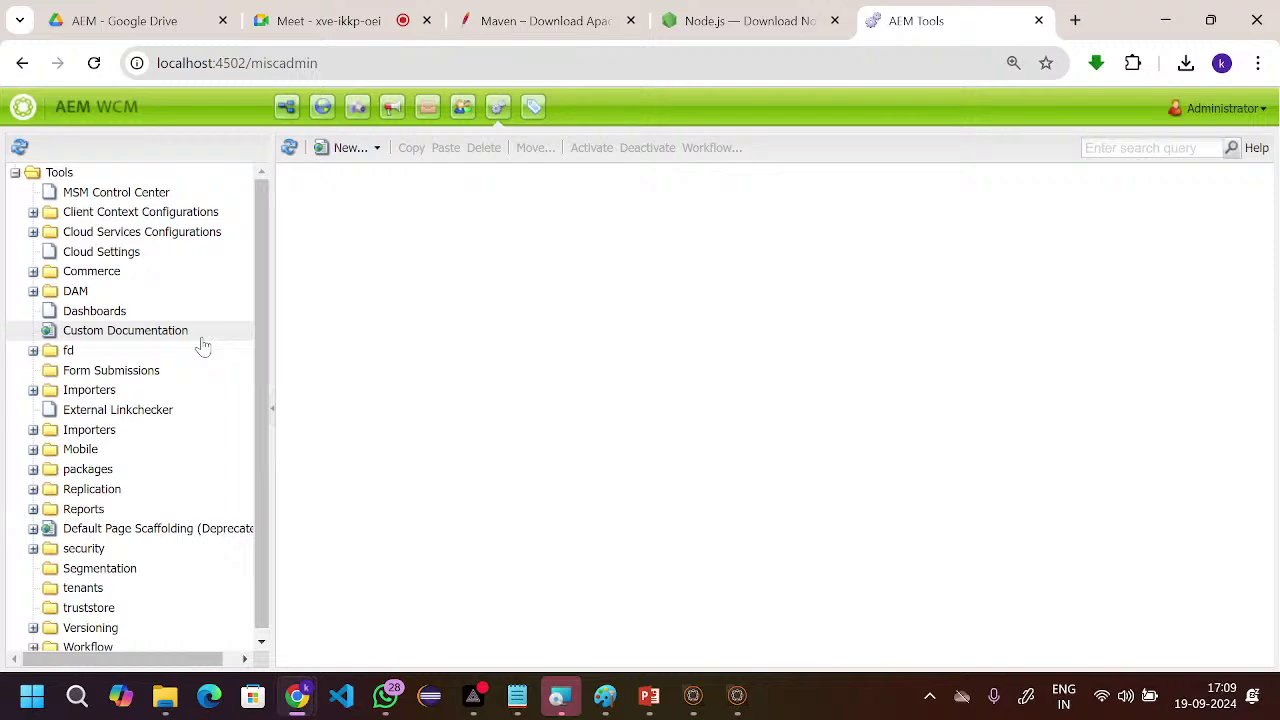
# - Minimize all windows to show the Windows desktop
pyautogui.press('super')
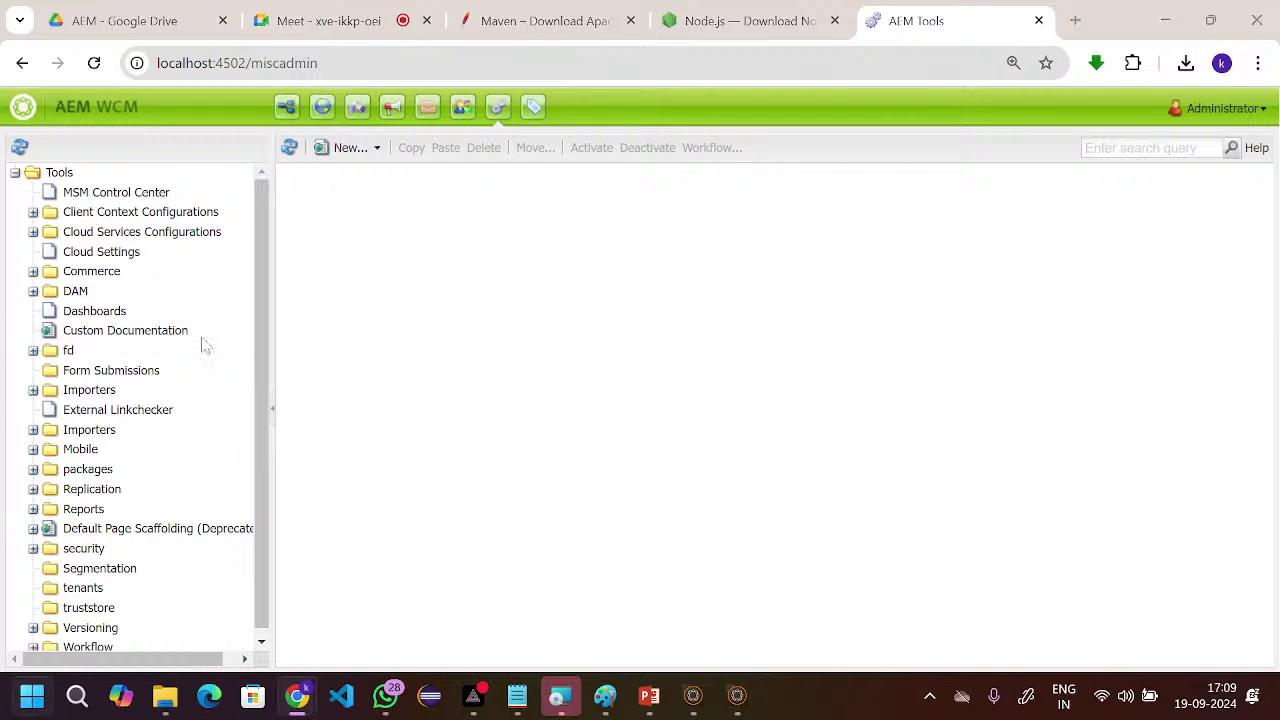
pyautogui.click(757, 352)
pyautogui.press('super')
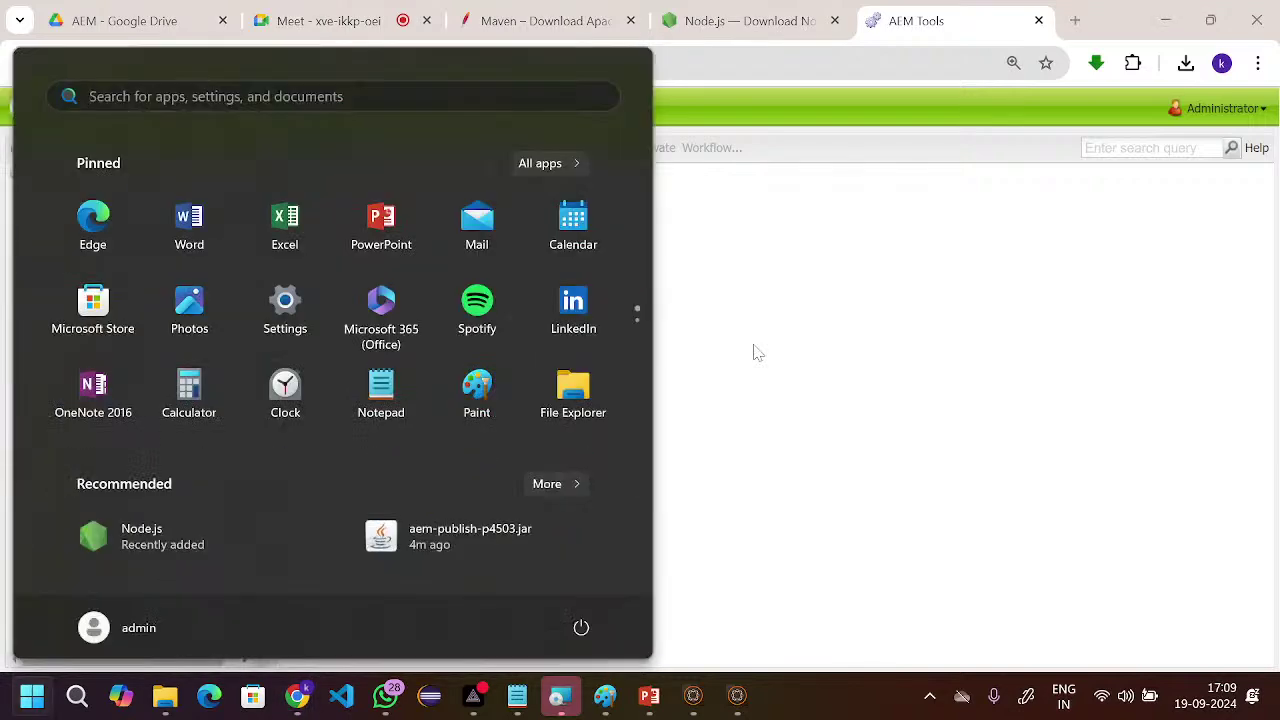
pyautogui.click(850, 340)
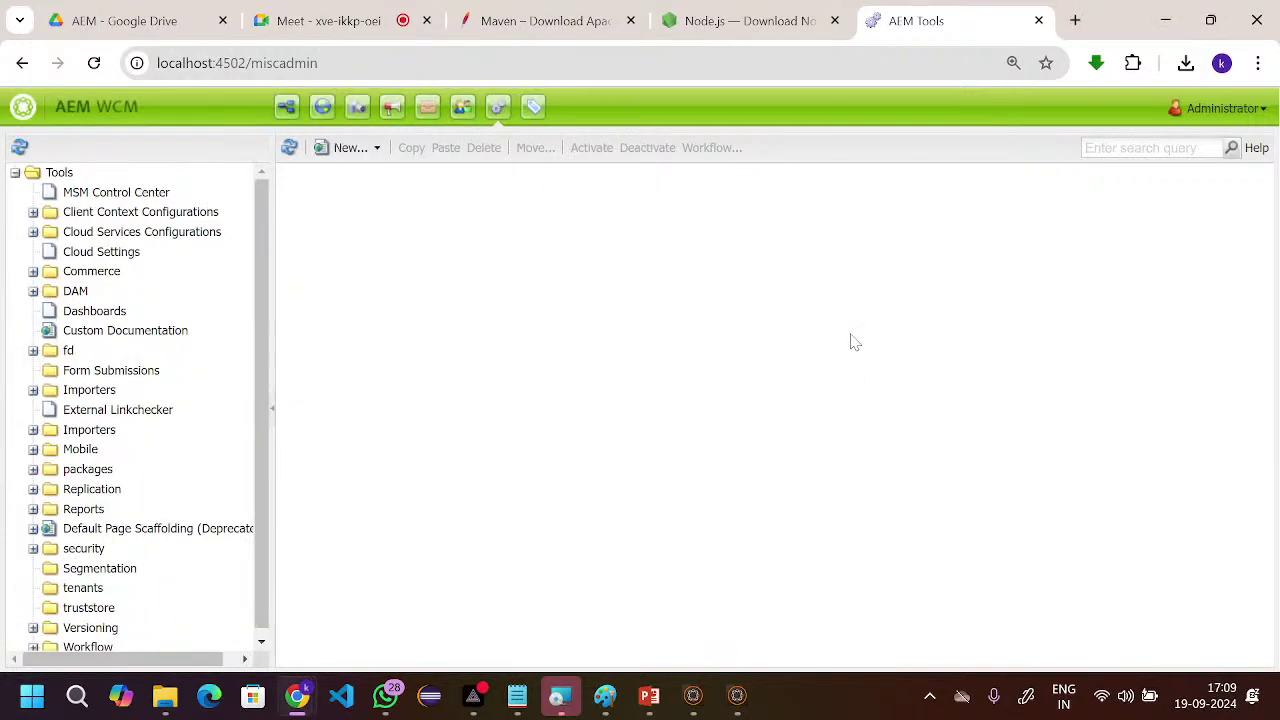
pyautogui.press('super')
pyautogui.click(851, 340)
pyautogui.press('super')
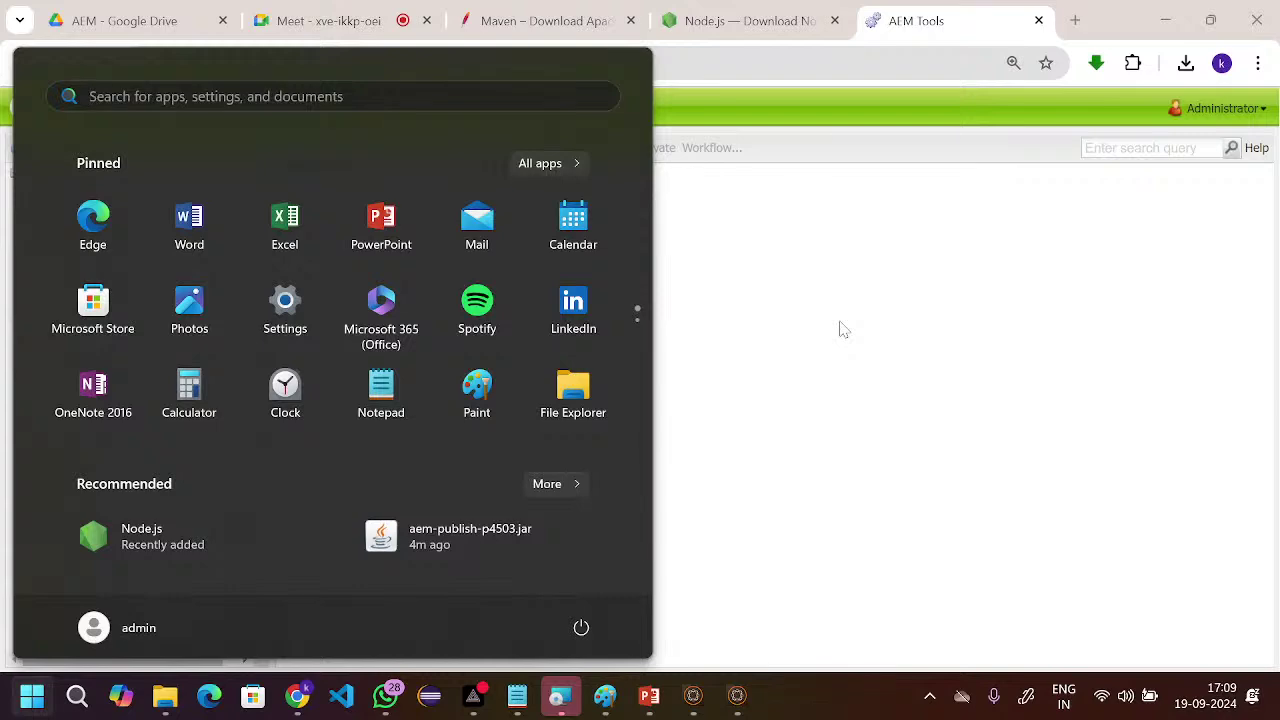
pyautogui.click(730, 277)
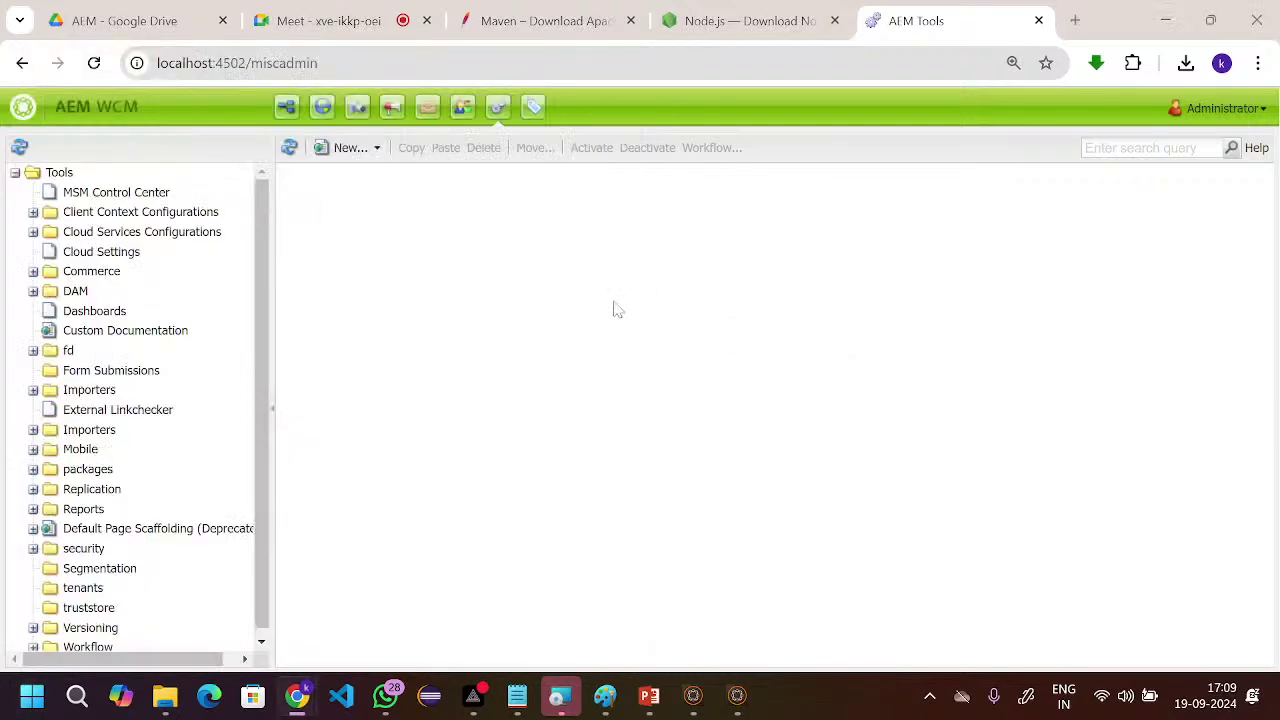
pyautogui.press('super+d')
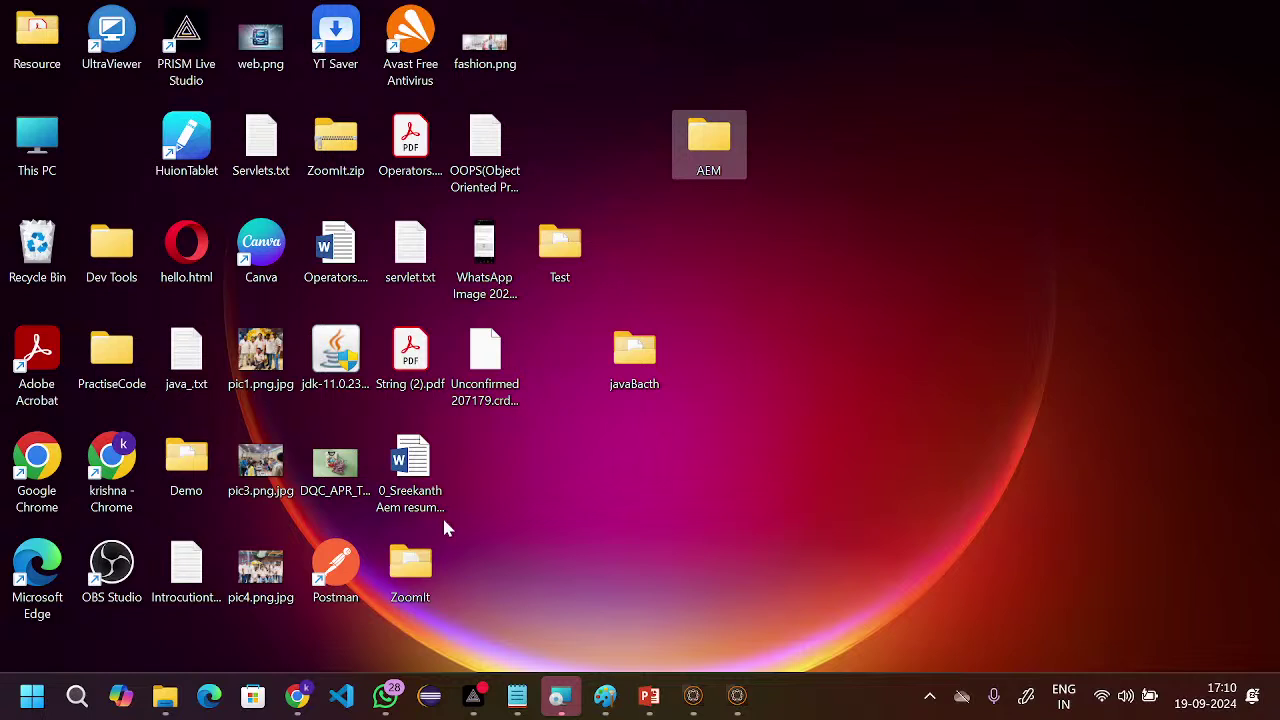
# - Run ZoomIt.exe from the desktop ZoomIt folder and close its options dialog
pyautogui.click(418, 566)
pyautogui.doubleClick(416, 564)
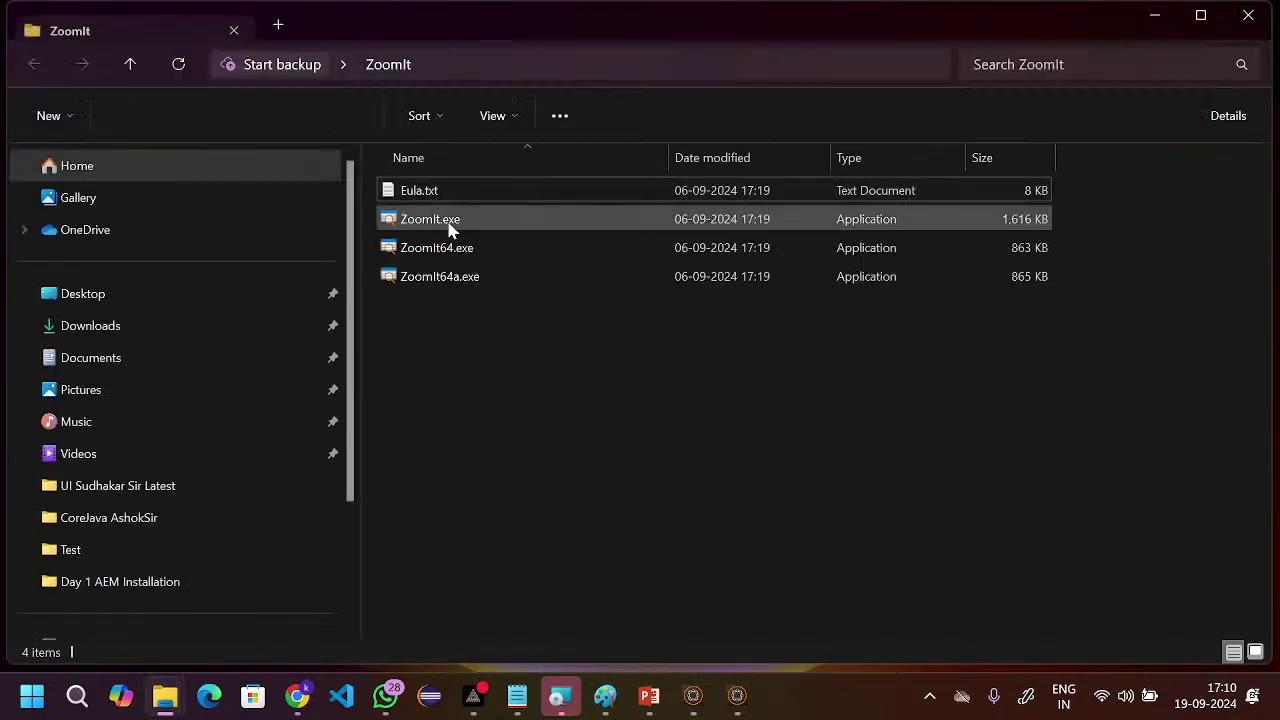
pyautogui.click(440, 222)
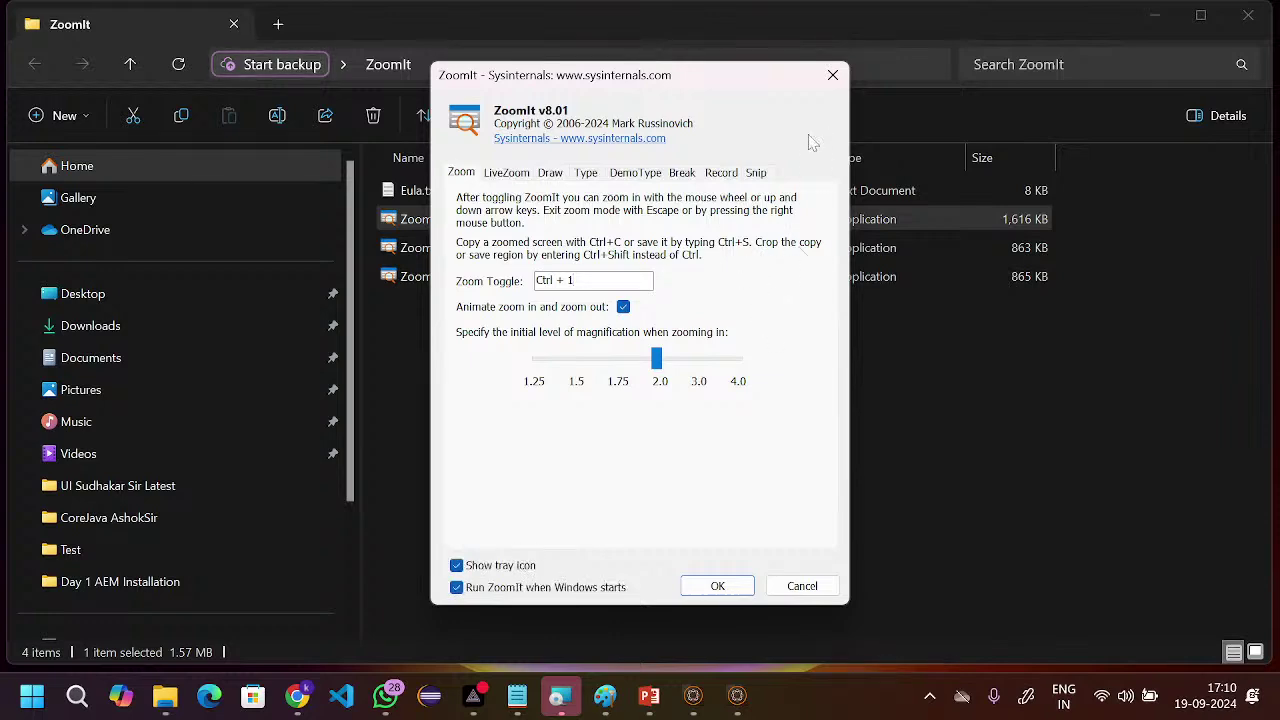
pyautogui.click(832, 75)
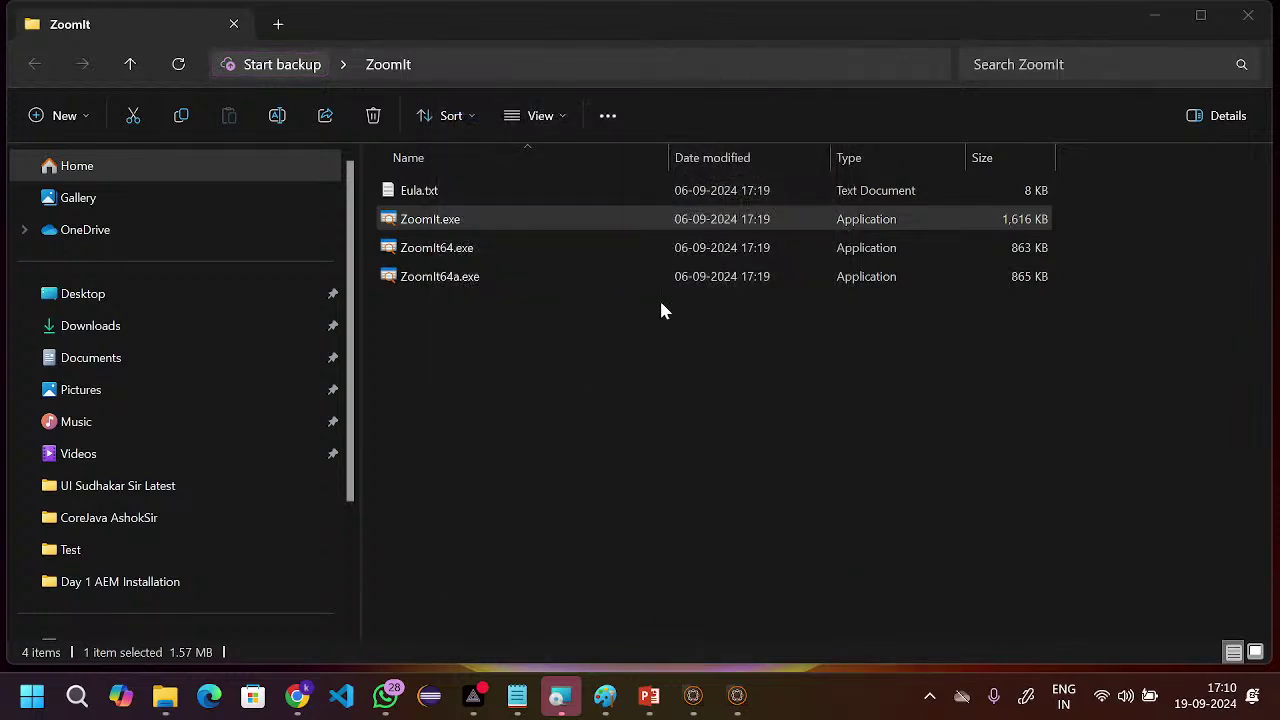
# - Return to the desktop and launch Chrome from the profile shortcut
pyautogui.press('super+Tab')
pyautogui.click(672, 465)
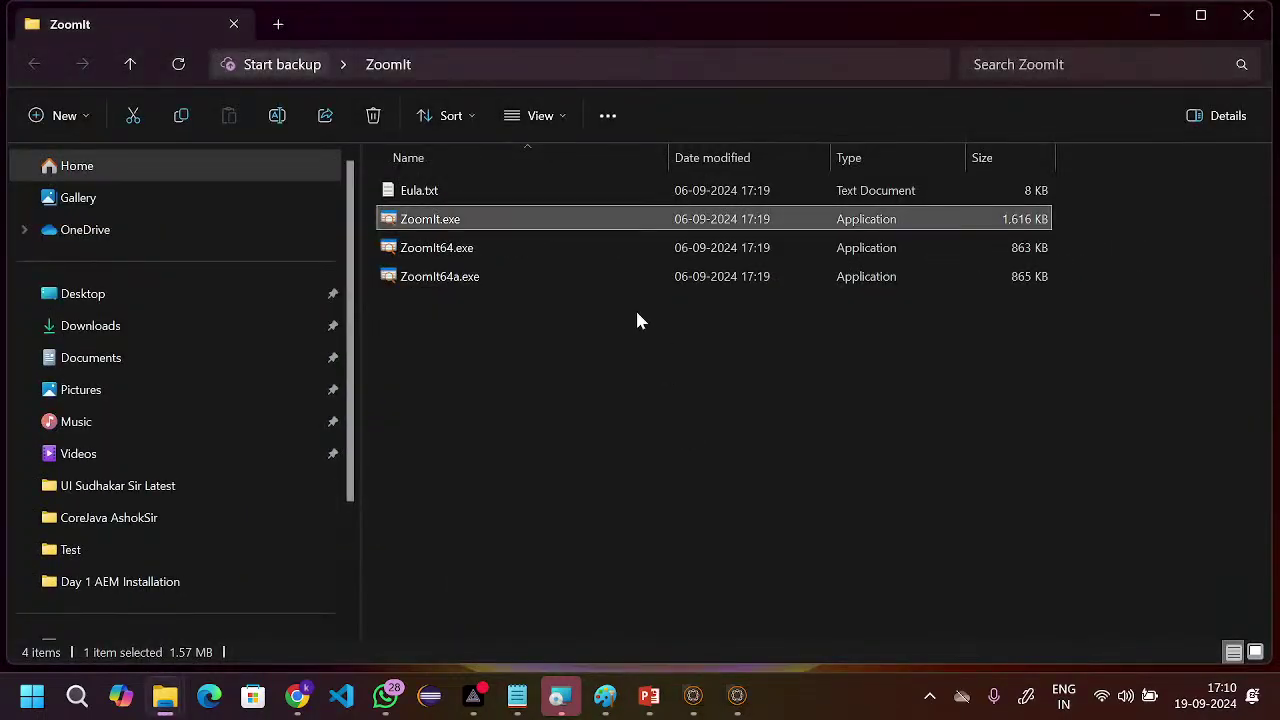
pyautogui.press('super+d')
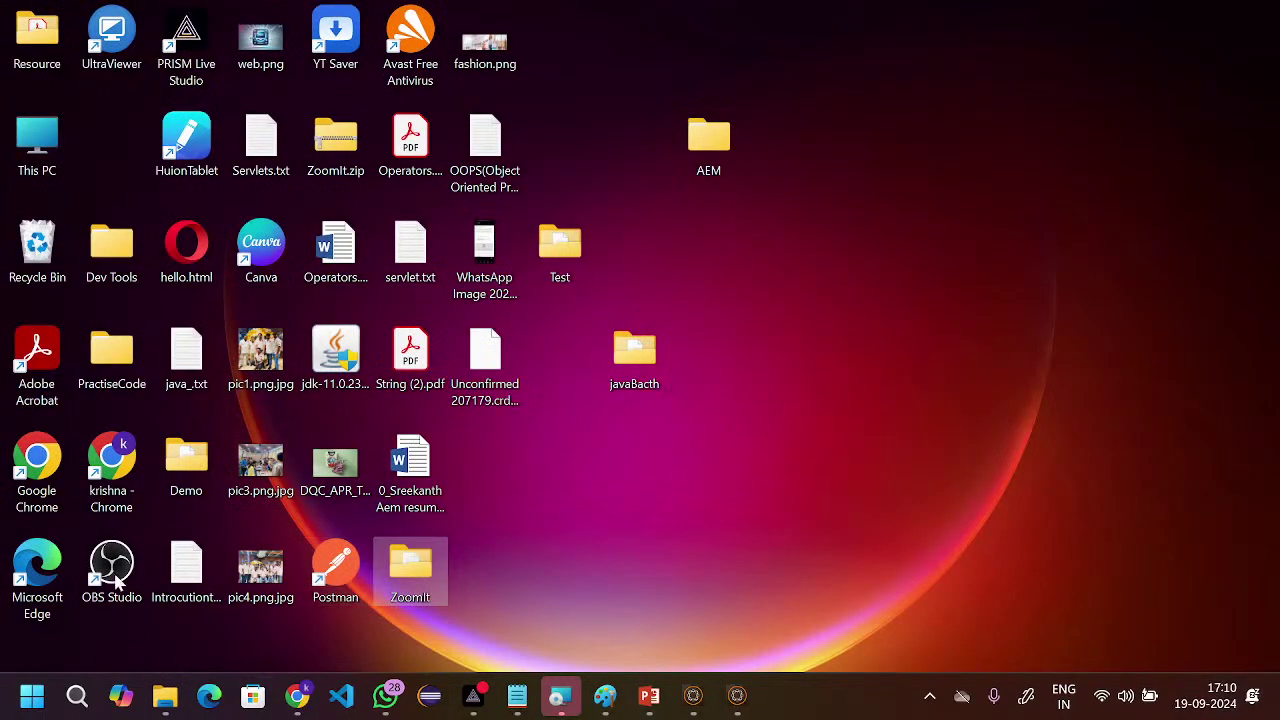
pyautogui.click(122, 470)
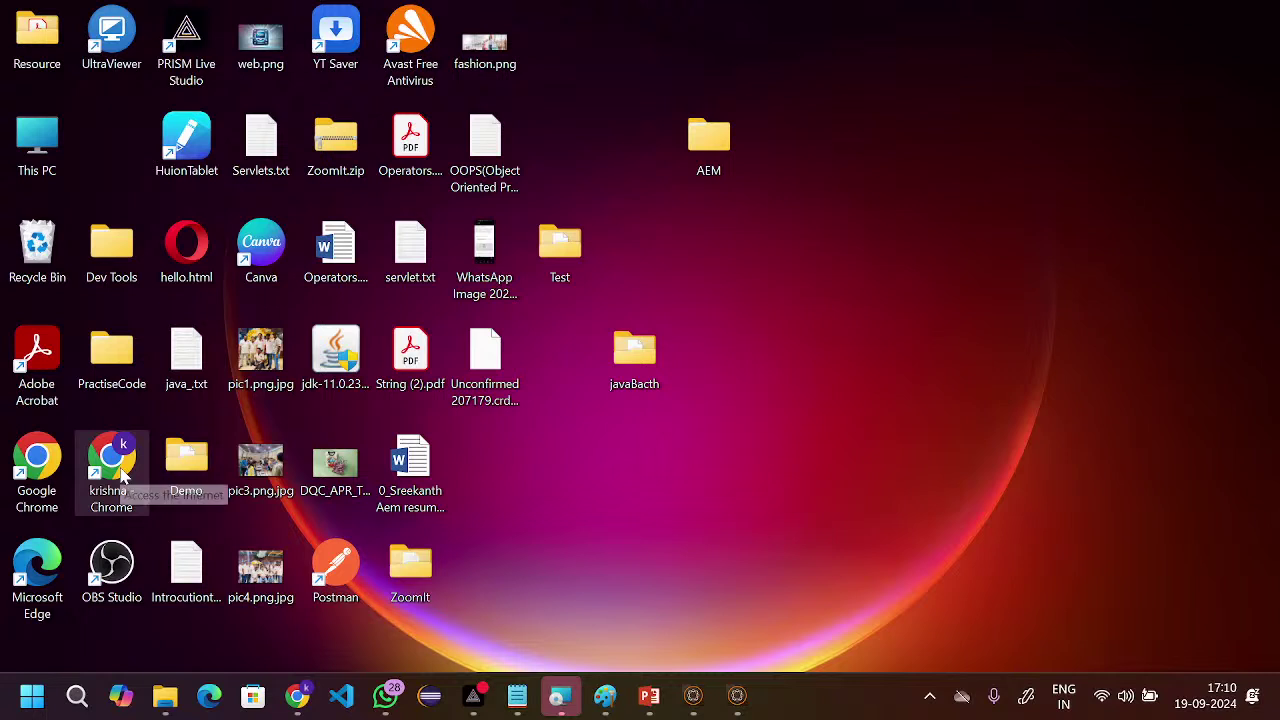
pyautogui.doubleClick(122, 475)
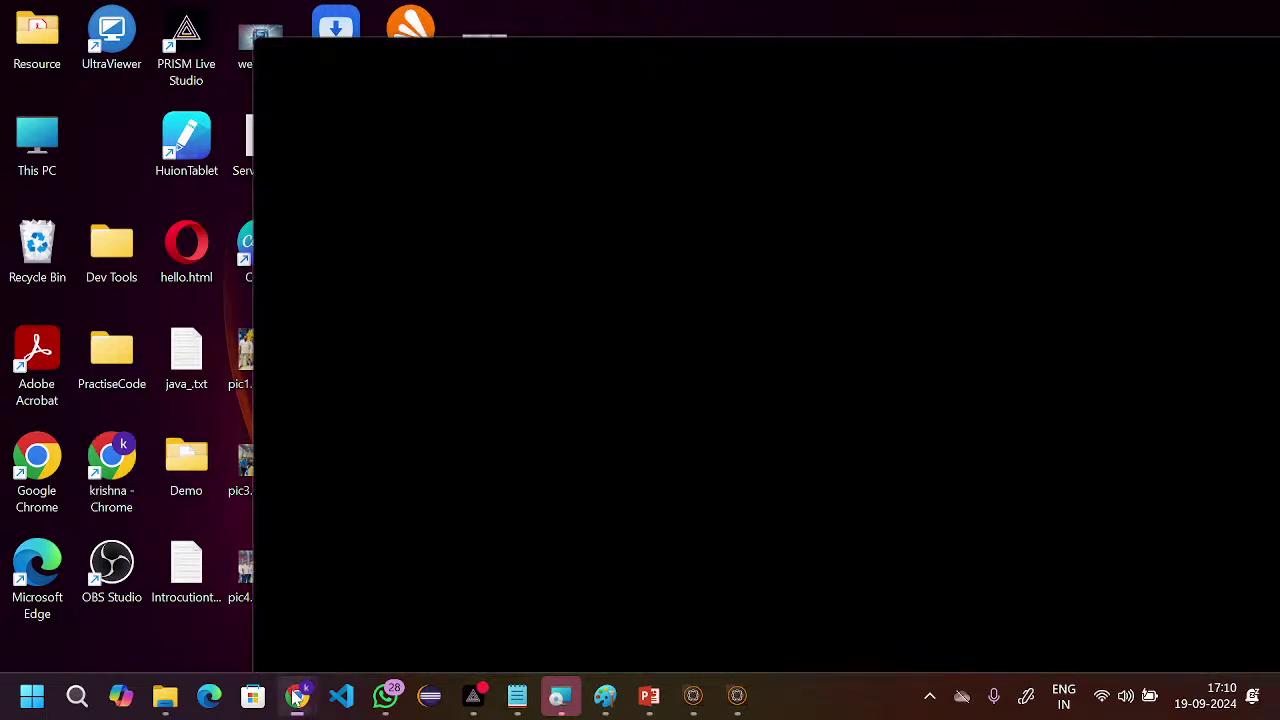
pyautogui.moveTo(297, 698)
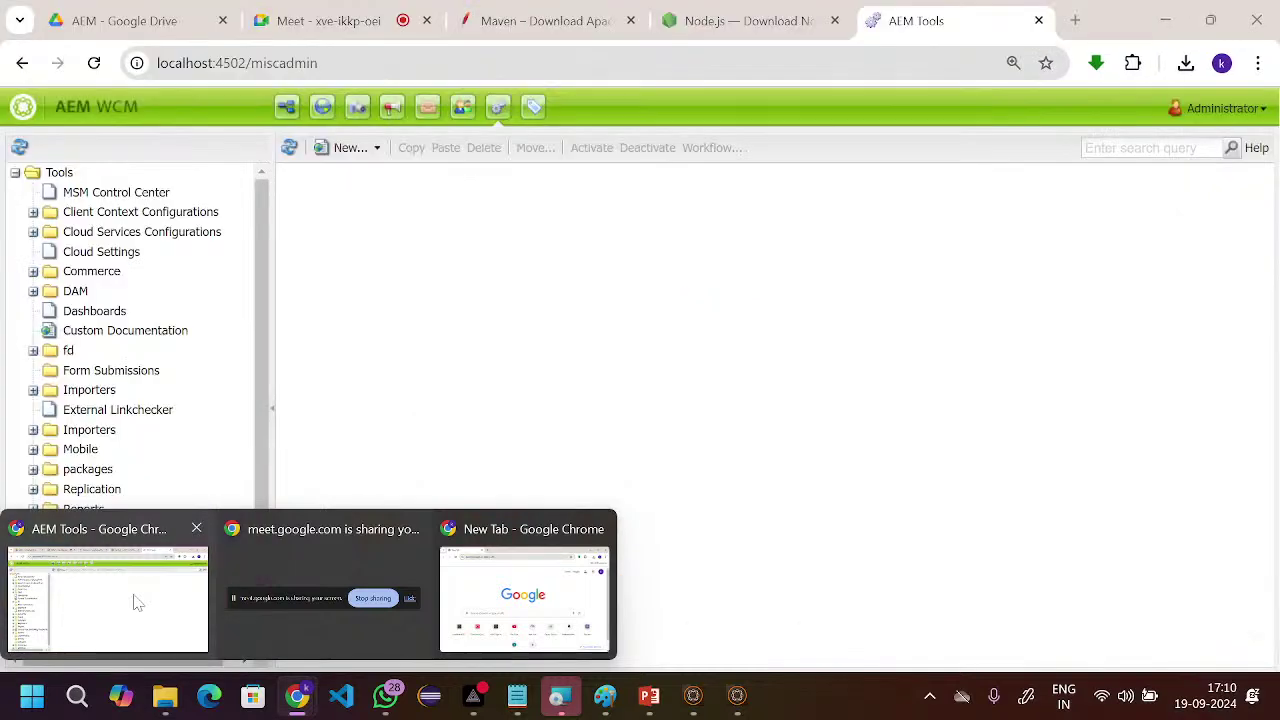
# - In the Tools tree, expand Replication > Agents on author and open the Default Agent page
pyautogui.click(138, 602)
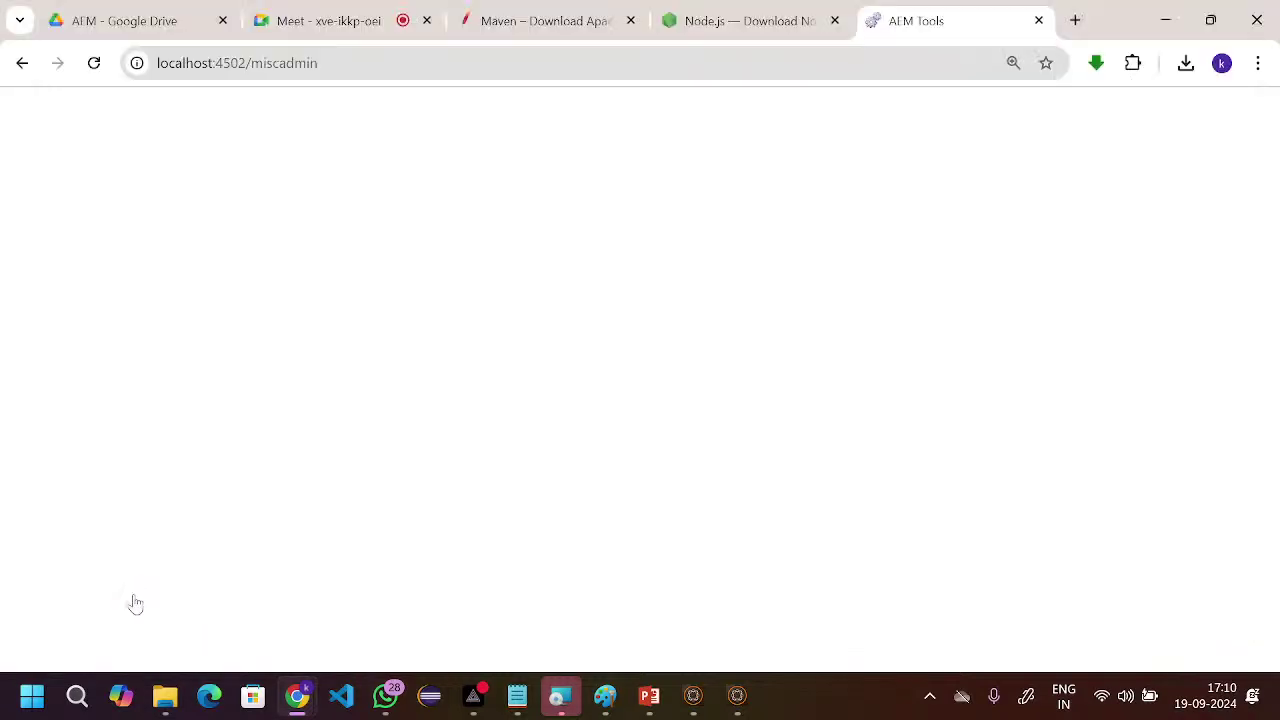
pyautogui.click(130, 594)
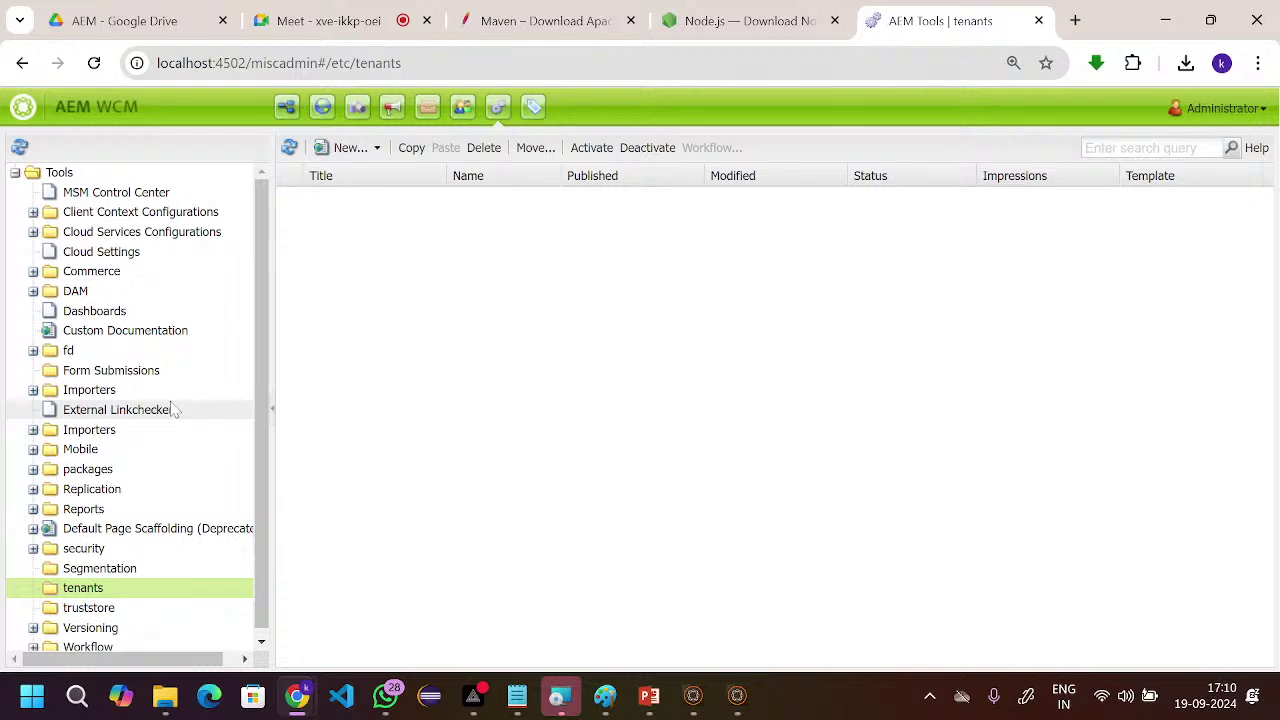
pyautogui.scroll(-1, 175, 470)
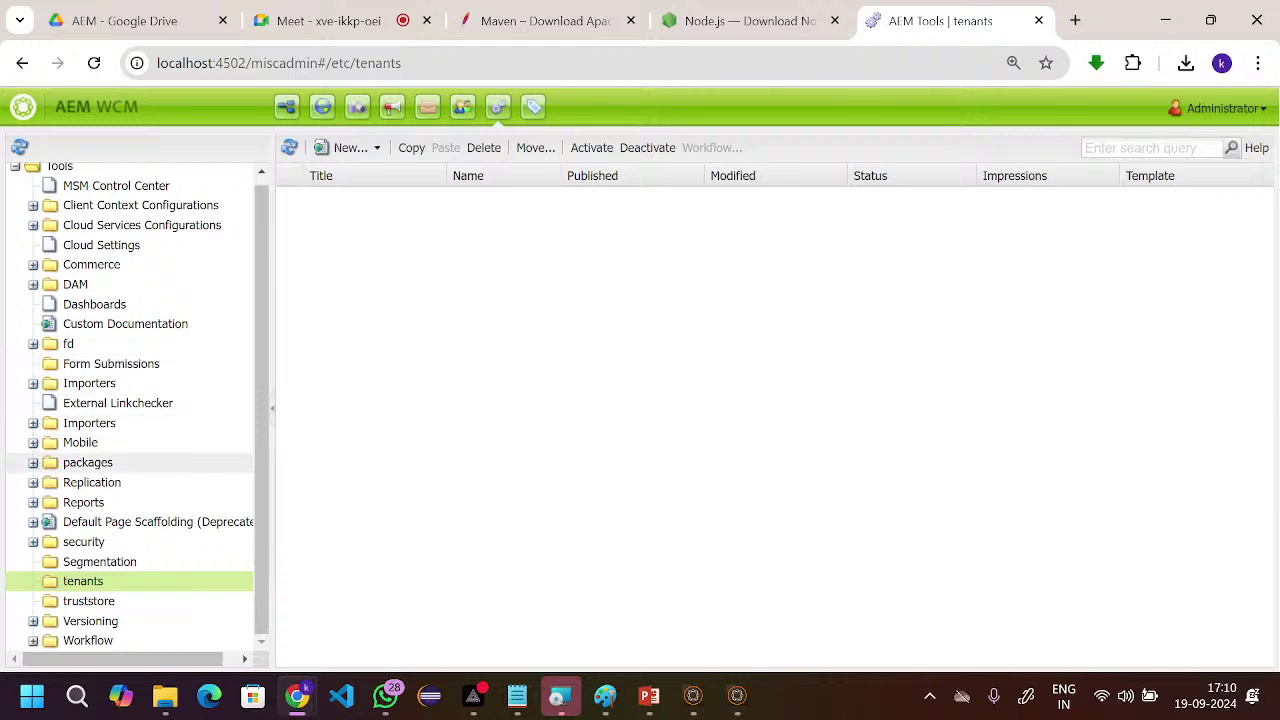
pyautogui.scroll(1, 150, 404)
pyautogui.scroll(-1, 150, 404)
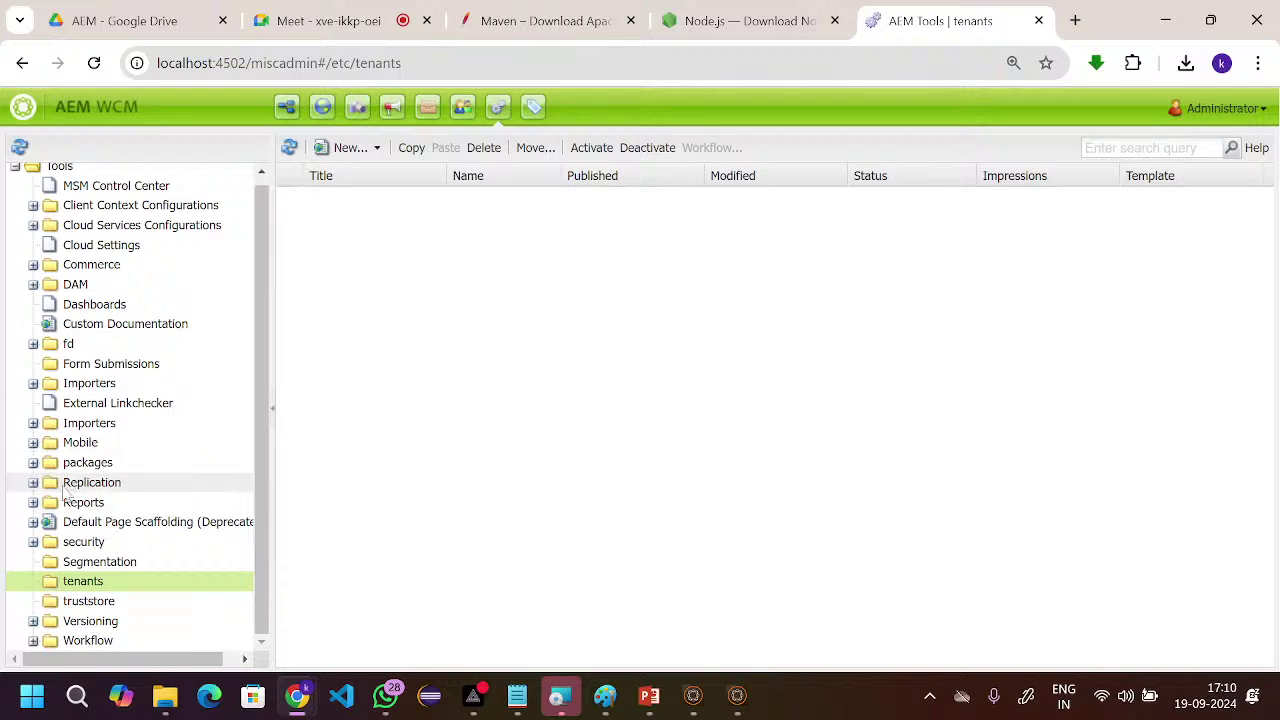
pyautogui.click(33, 483)
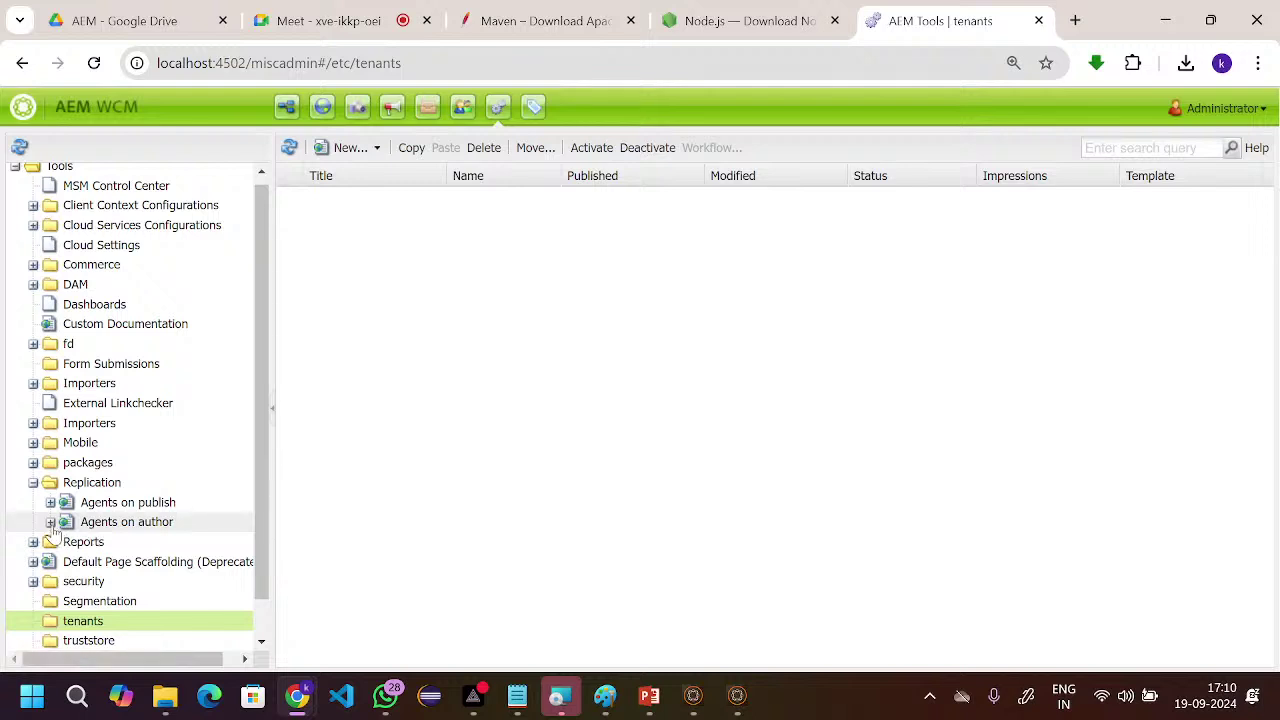
pyautogui.click(50, 523)
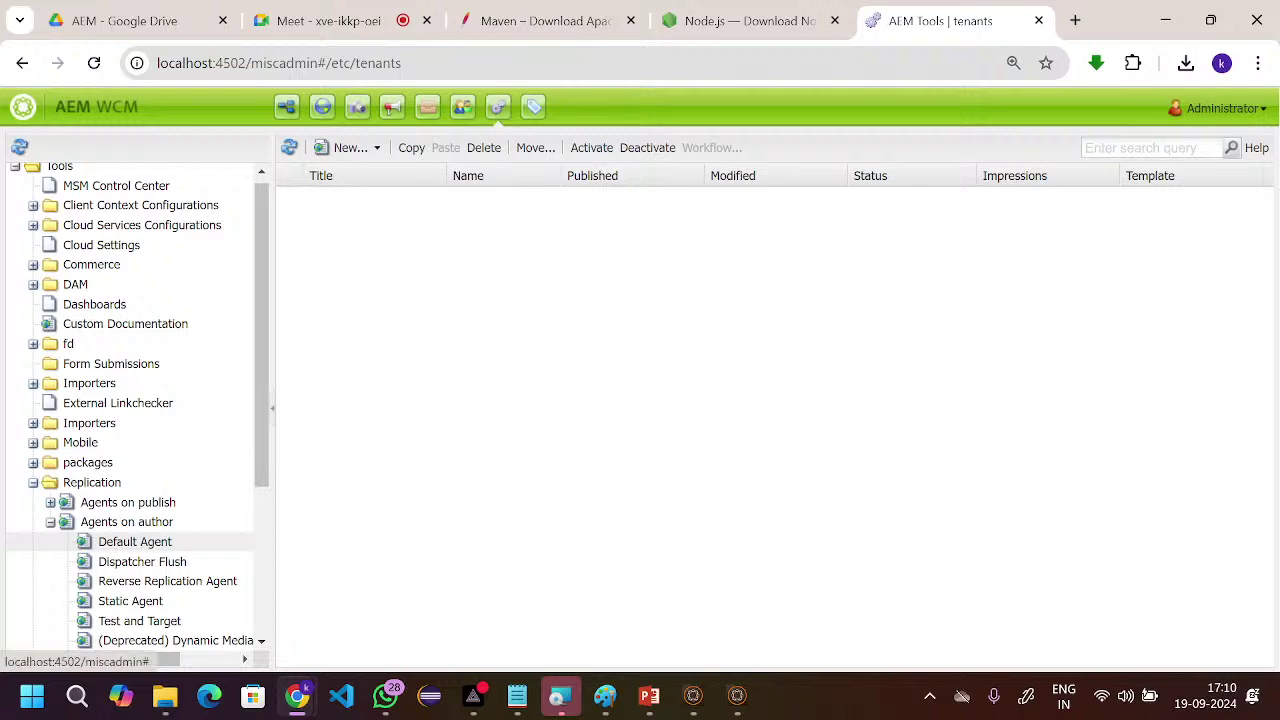
pyautogui.click(103, 548)
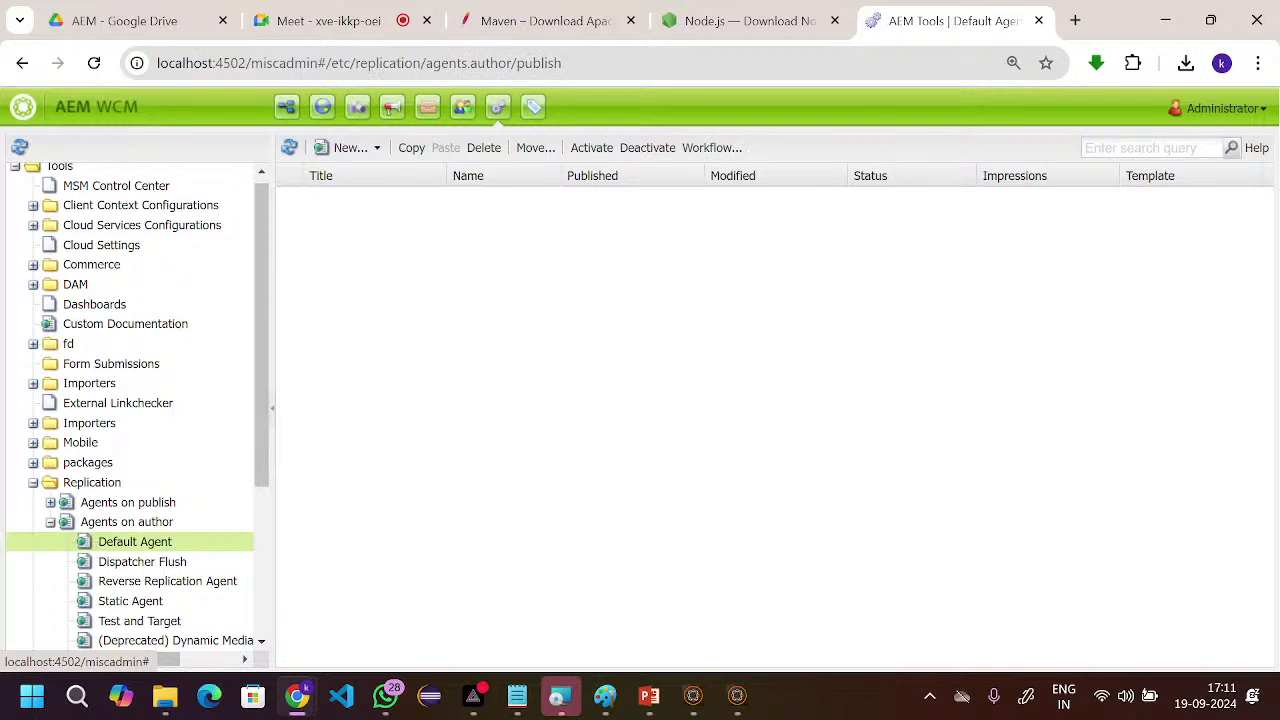
pyautogui.doubleClick(85, 548)
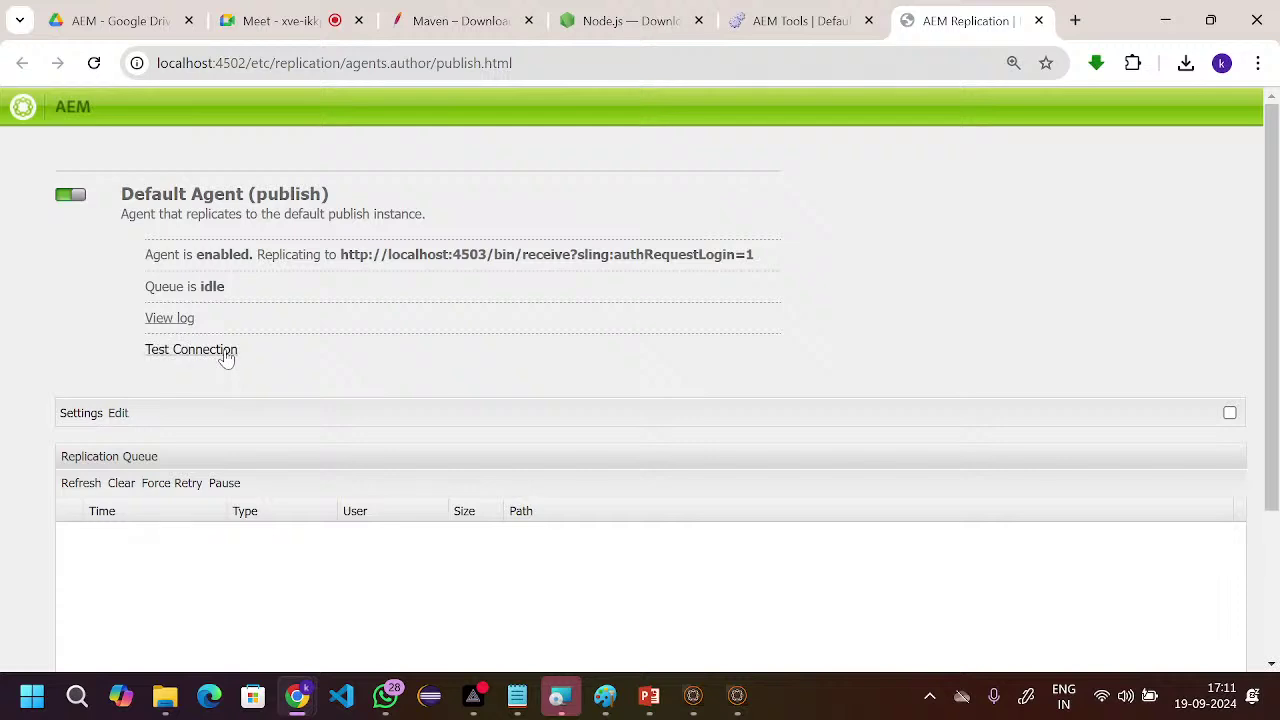
# - In Default Agent settings, keep it enabled and review the Transport URI pointing to localhost:4503
pyautogui.click(118, 414)
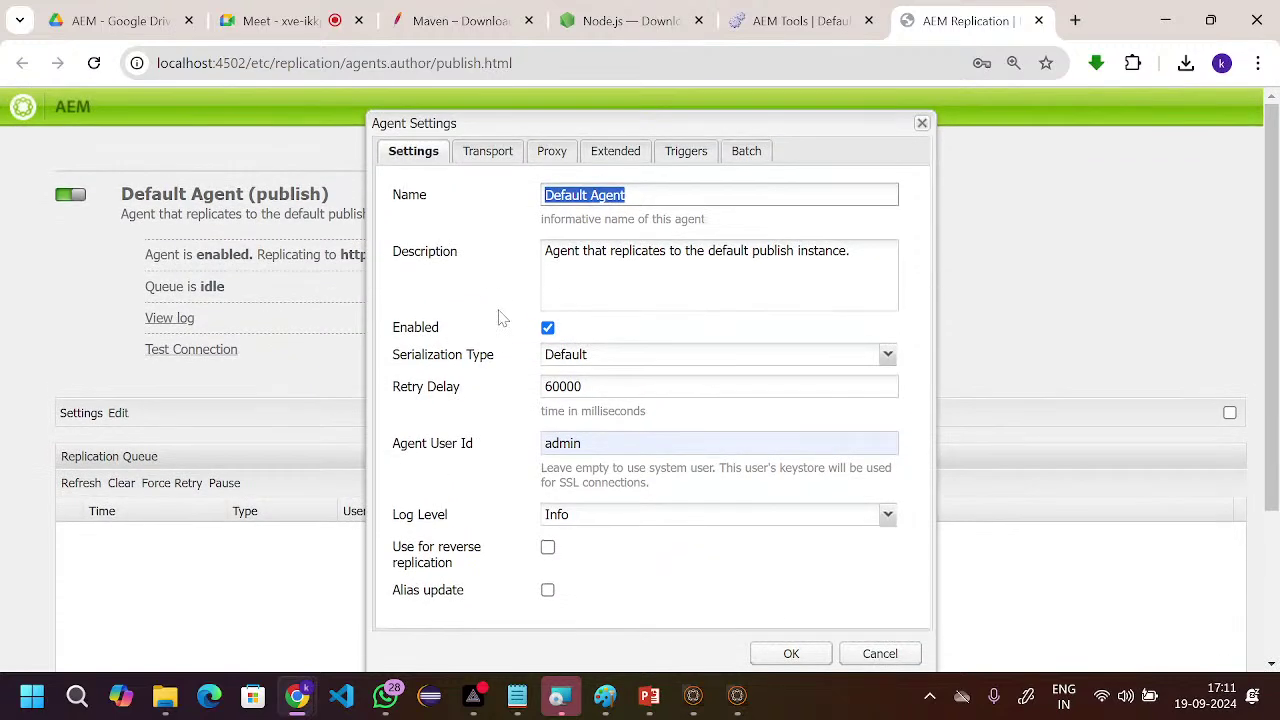
pyautogui.click(552, 328)
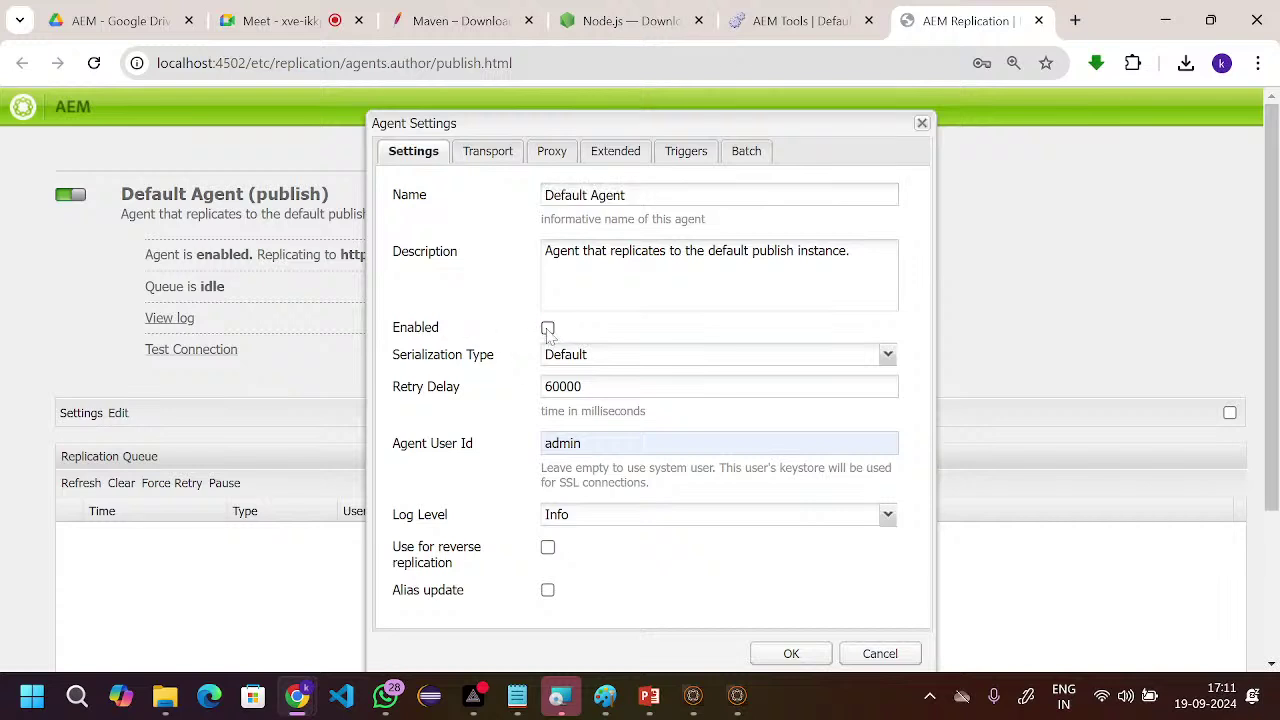
pyautogui.click(548, 330)
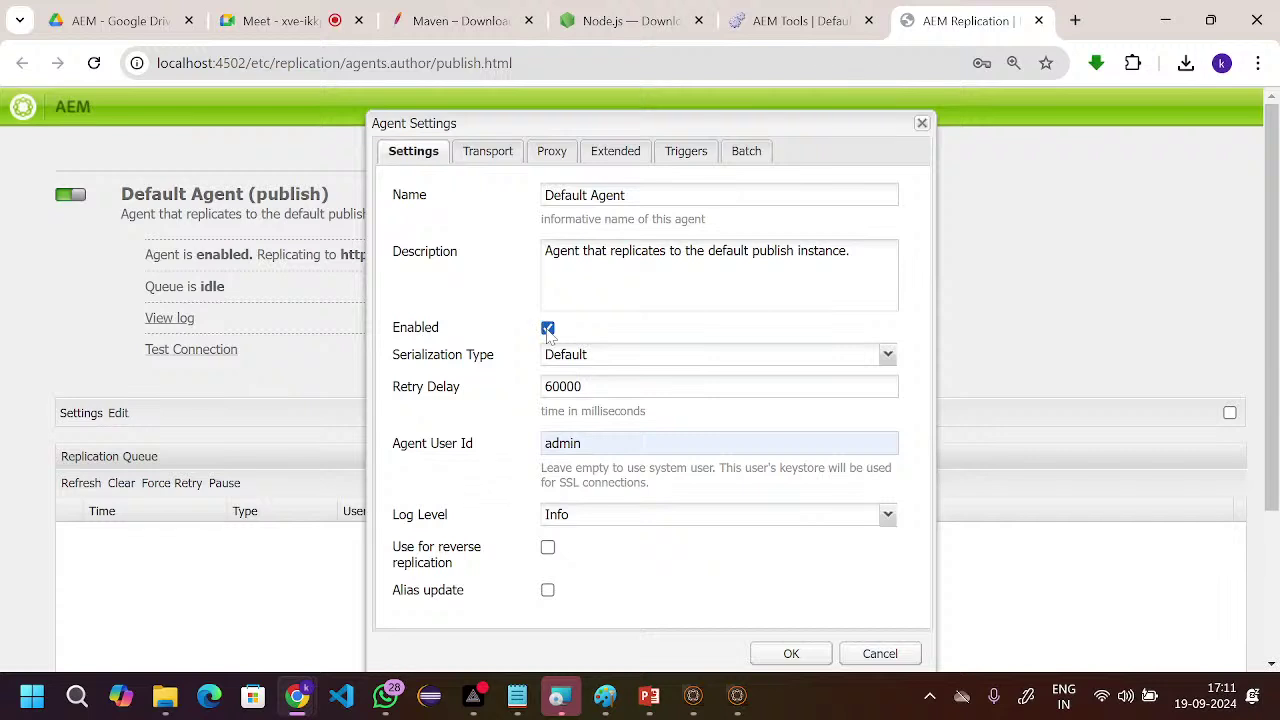
pyautogui.click(488, 152)
pyautogui.press('Tab')
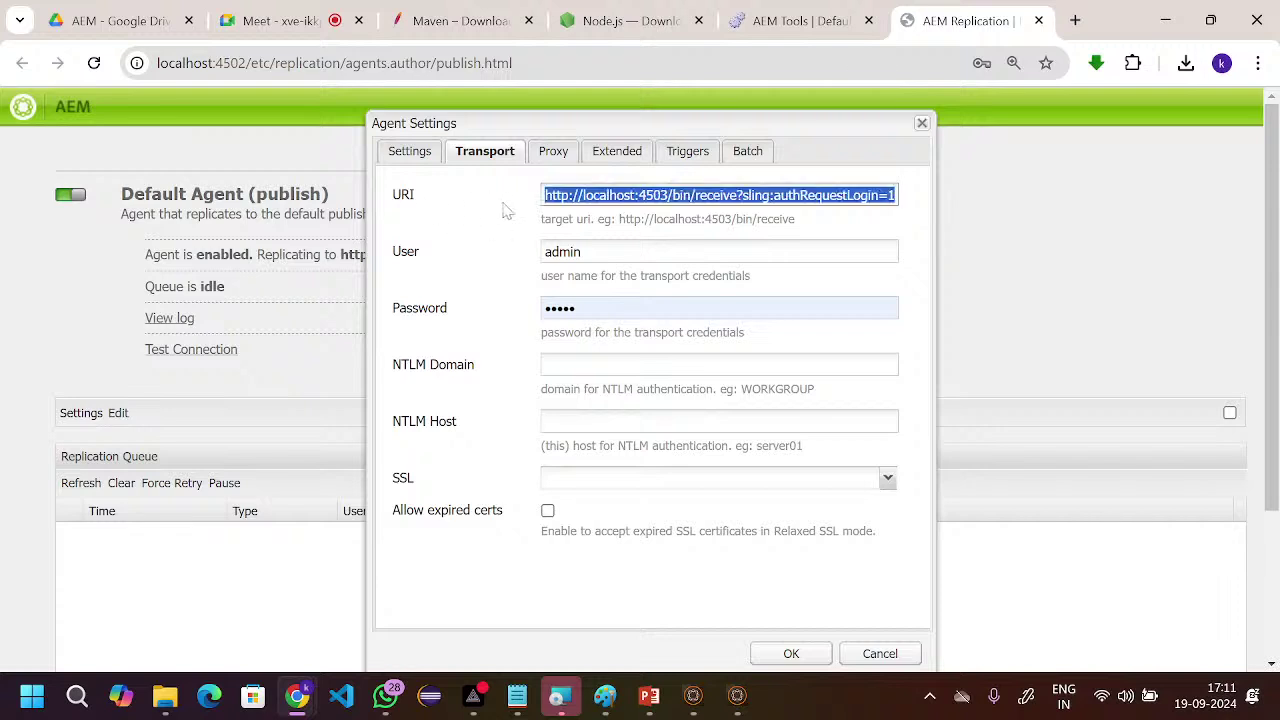
pyautogui.click(740, 196)
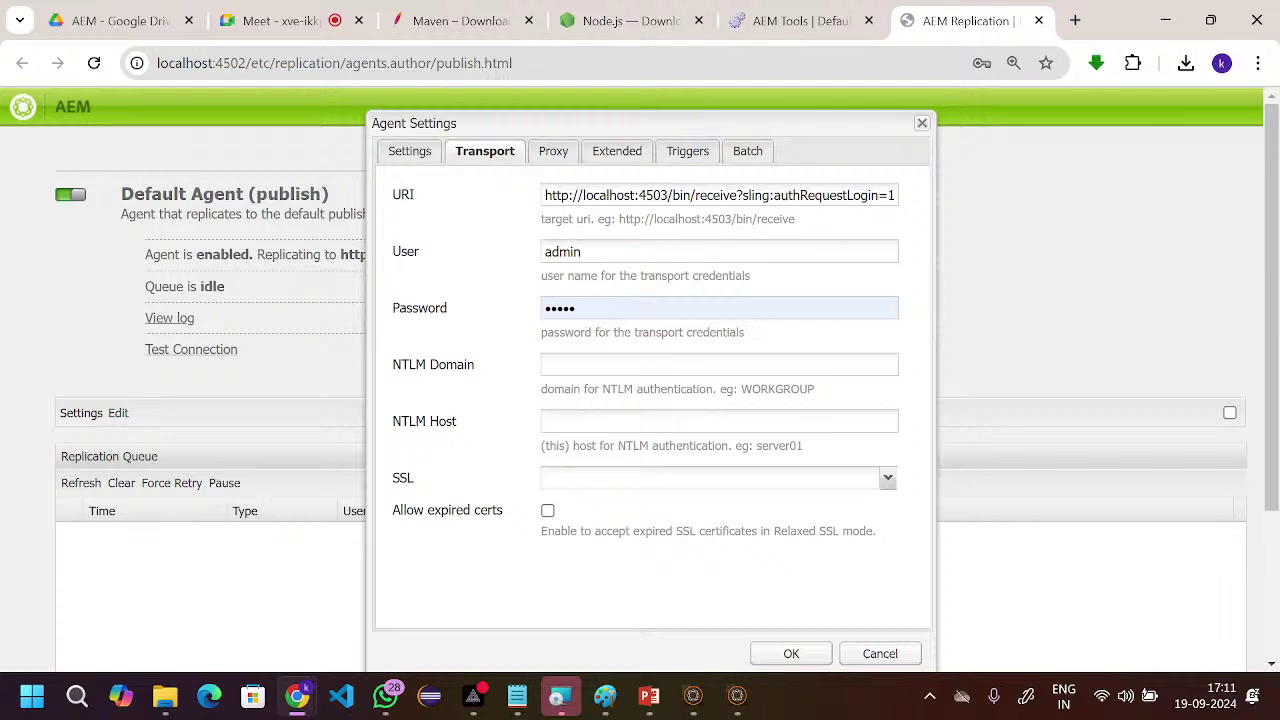
pyautogui.click(638, 195)
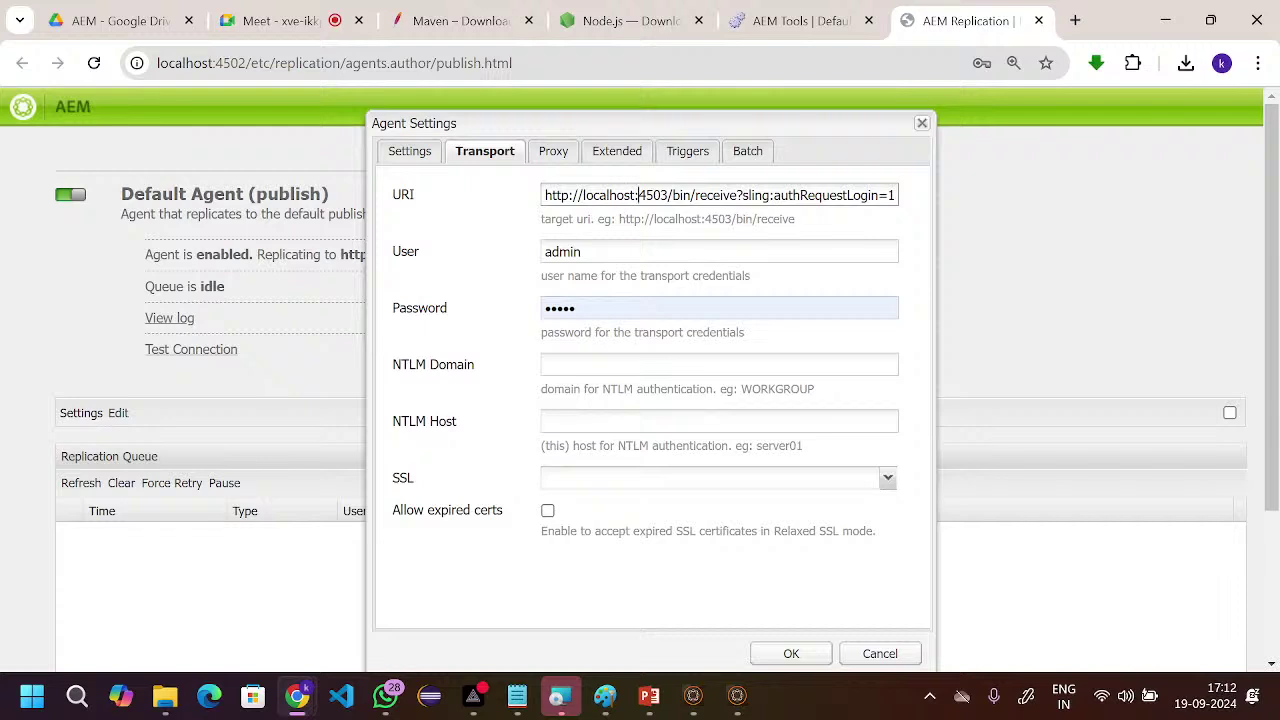
# - Save the agent settings with OK and let Chrome store the credentials
pyautogui.click(791, 653)
pyautogui.moveTo(737, 710)
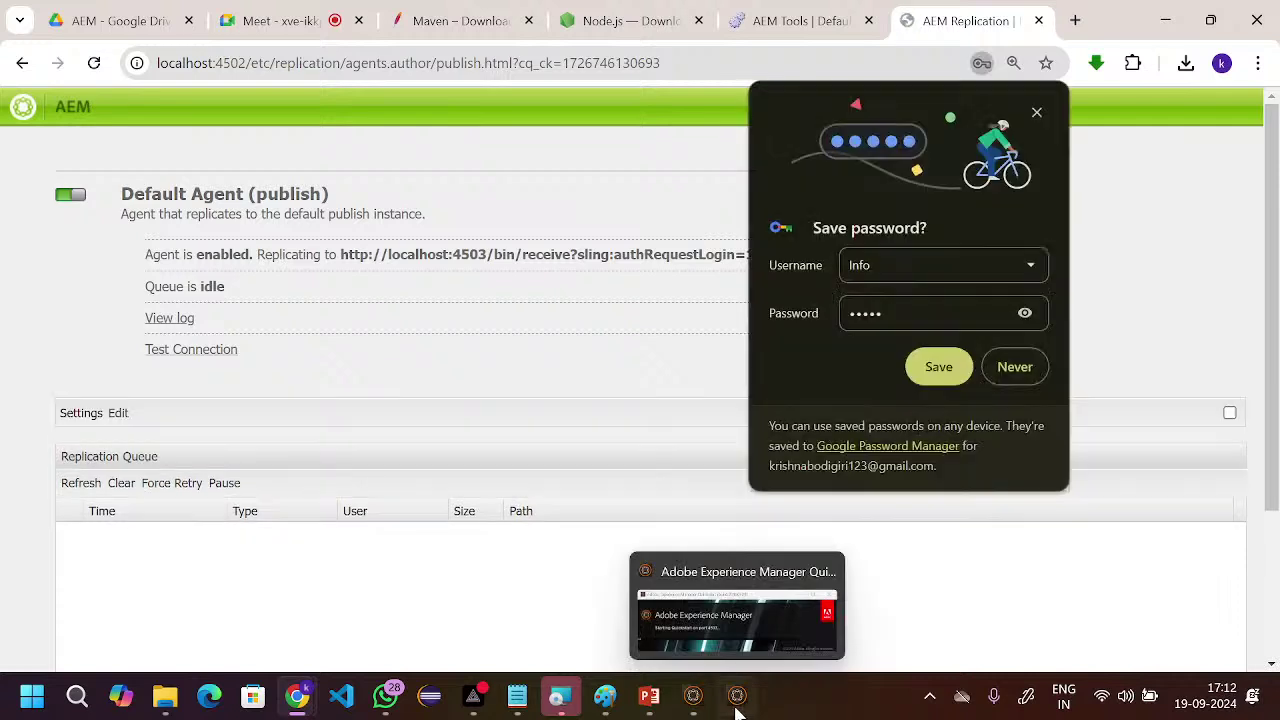
pyautogui.click(939, 368)
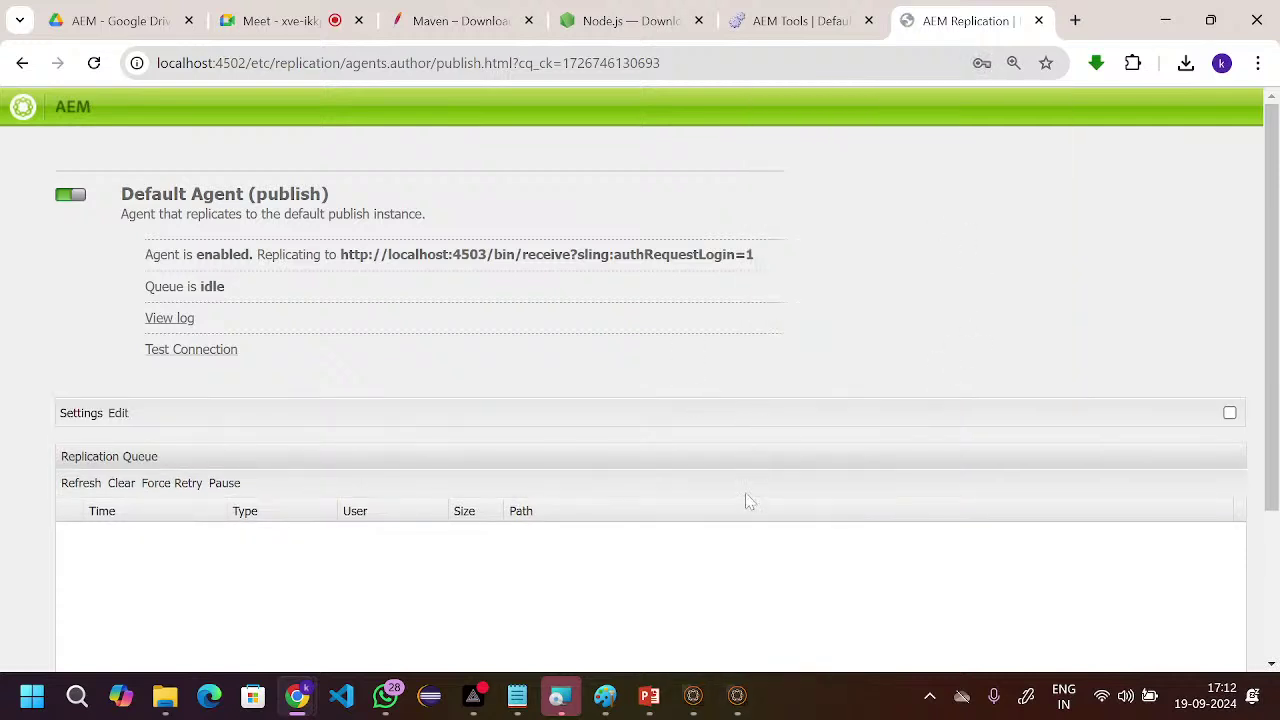
# - Check the publish Quickstart splash starting on 4503, then return to the Tools agents tree
pyautogui.moveTo(731, 697)
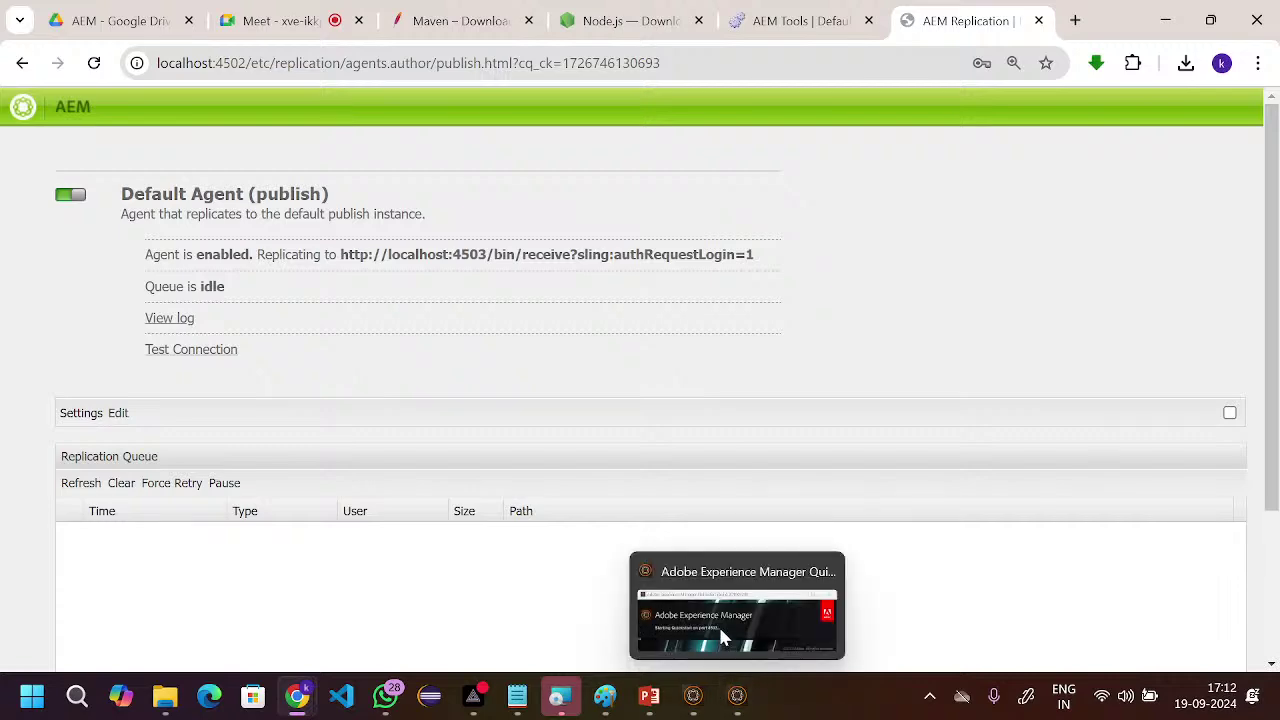
pyautogui.click(718, 624)
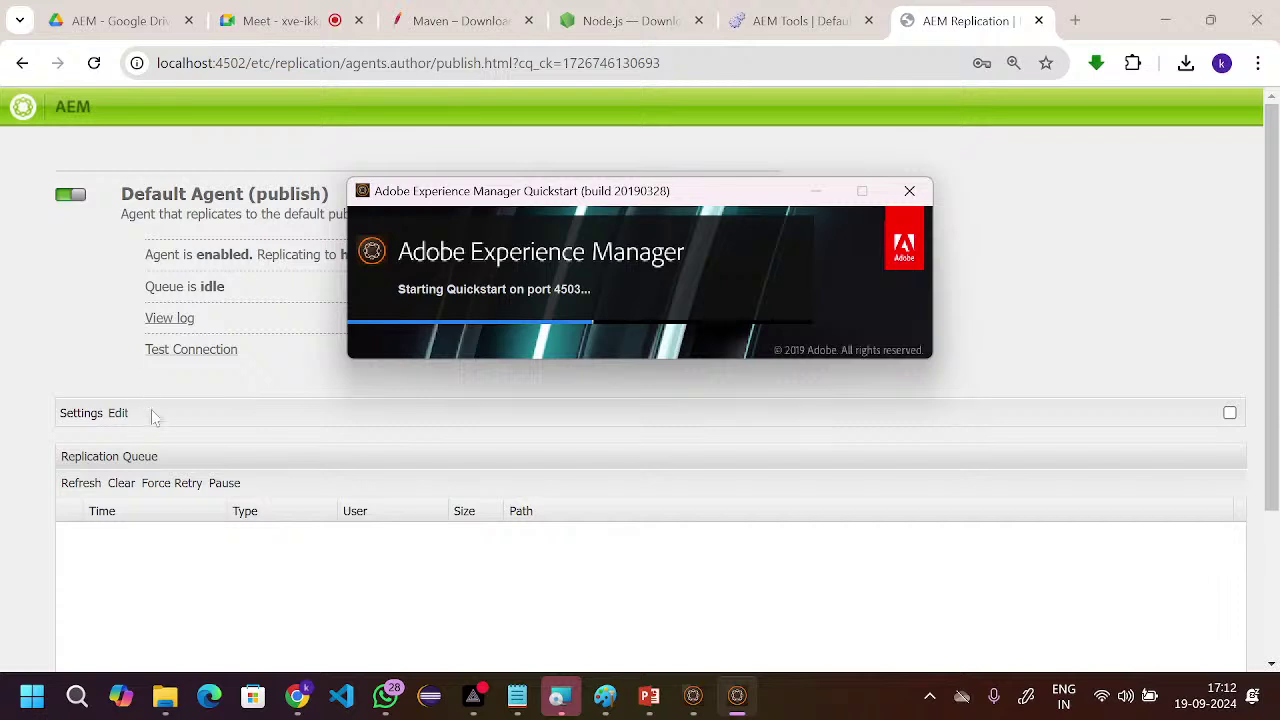
pyautogui.click(775, 21)
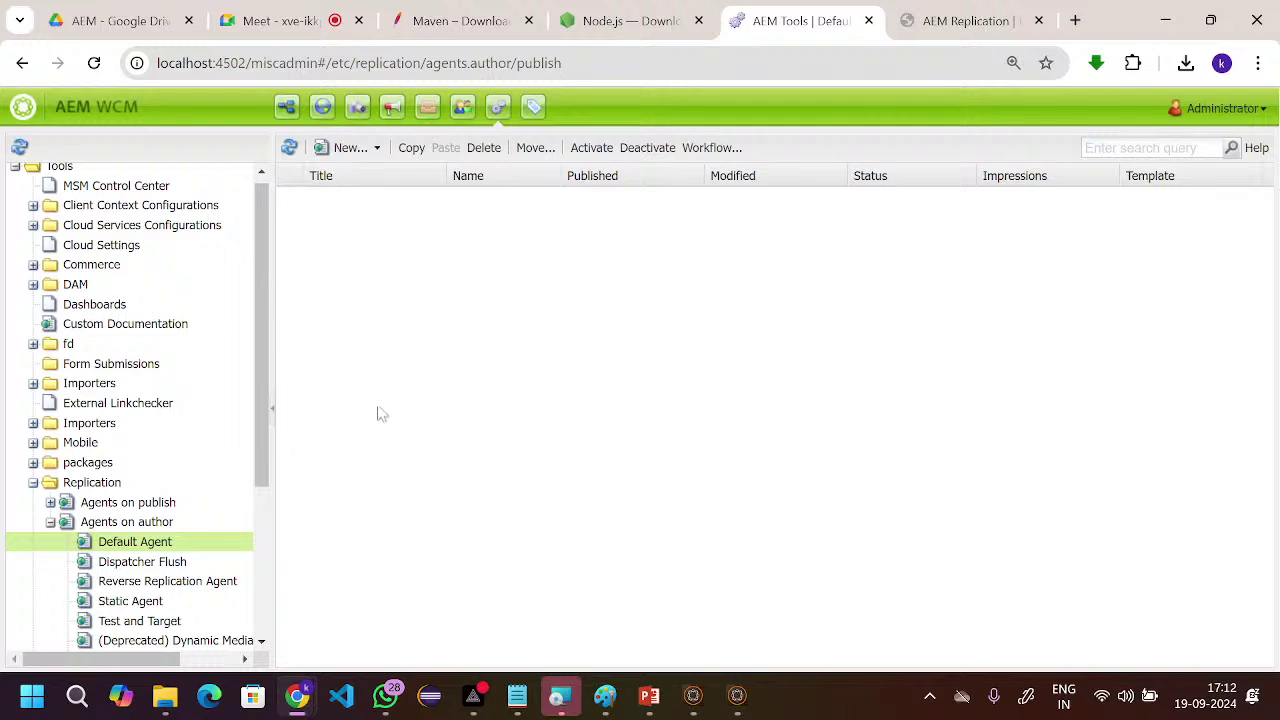
# - Highlight Replication and Agents on author with ZoomIt, then open the Default Agent's Edit settings
pyautogui.press('super')
pyautogui.click(742, 355)
pyautogui.moveTo(23, 474); pyautogui.dragTo(154, 494)
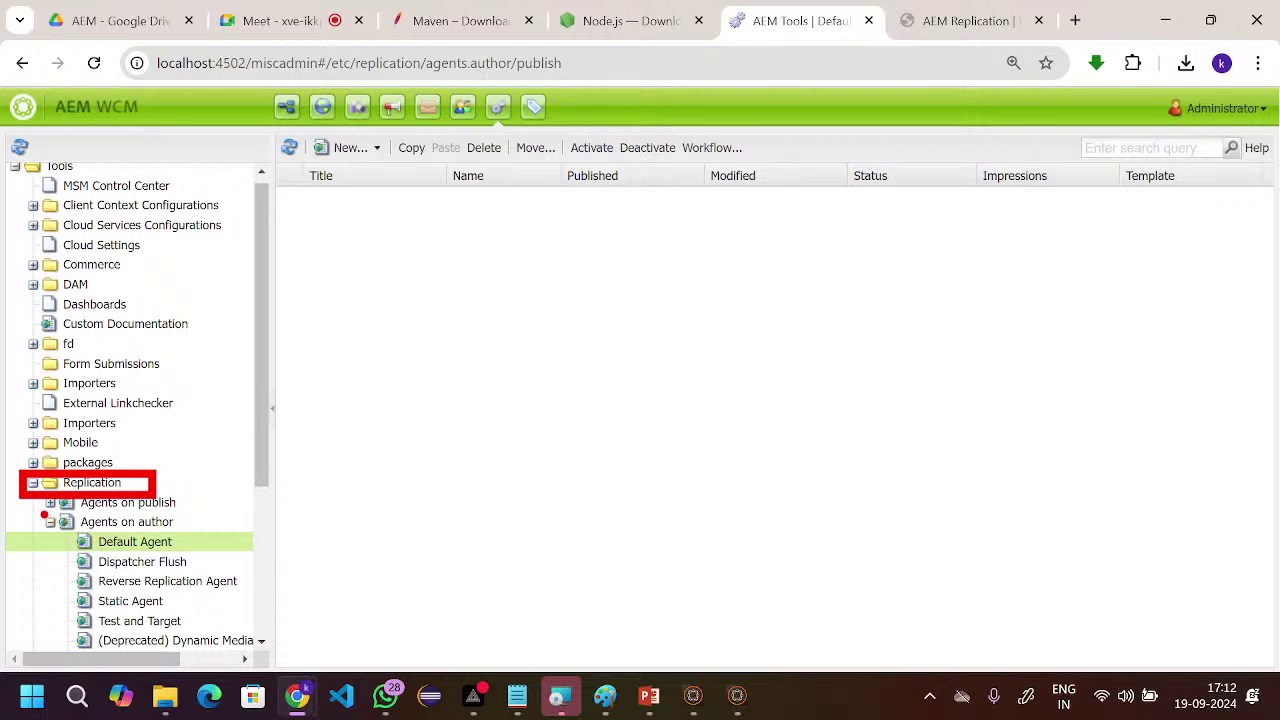
pyautogui.moveTo(44, 515); pyautogui.dragTo(206, 532)
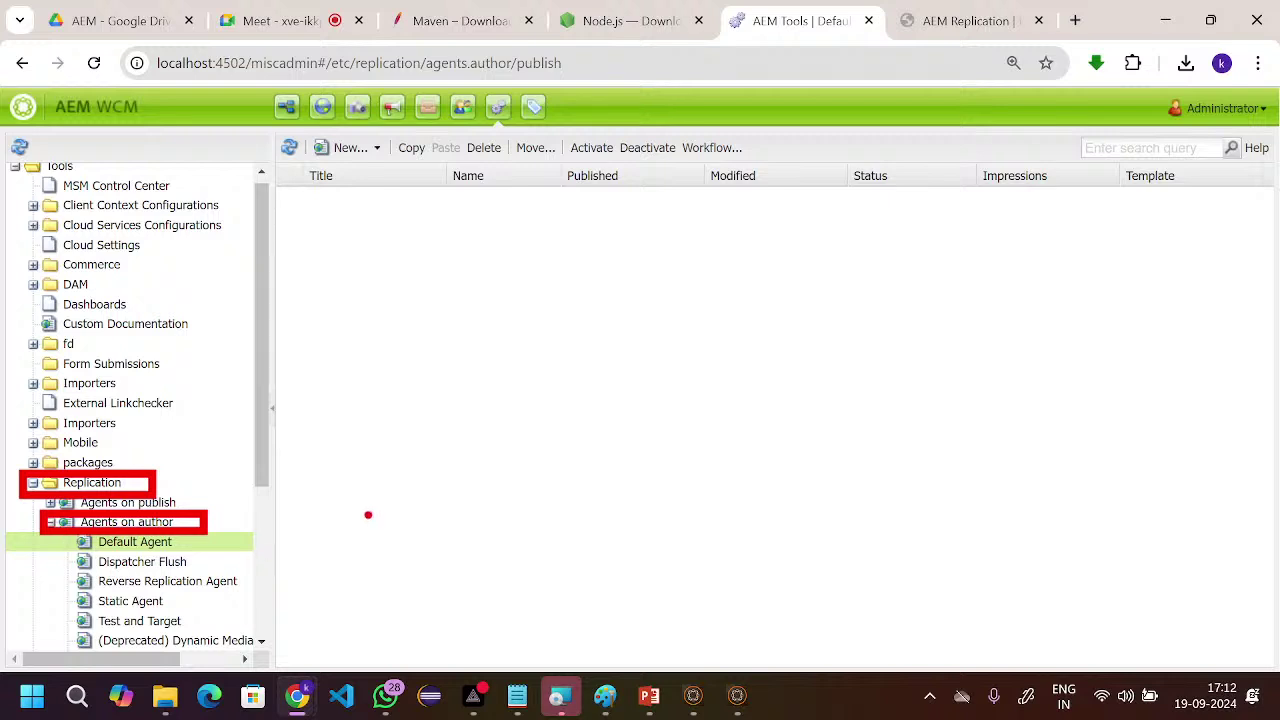
pyautogui.press('Escape')
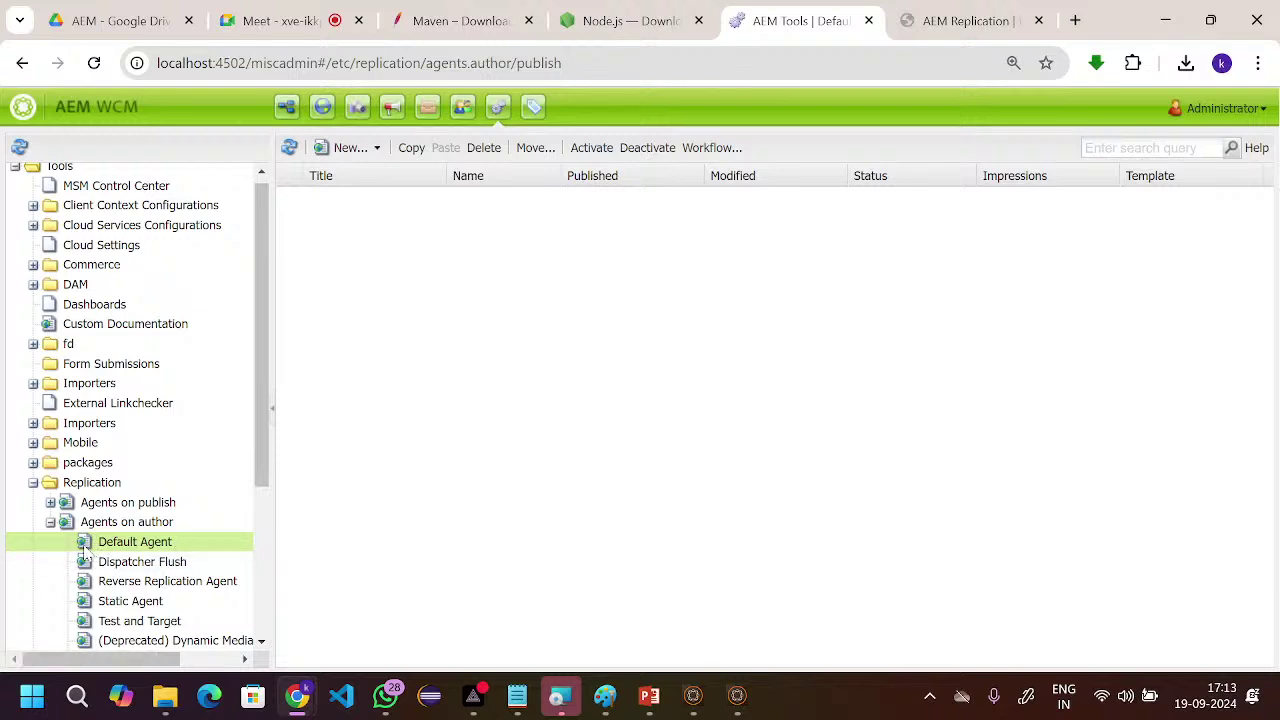
pyautogui.doubleClick(85, 550)
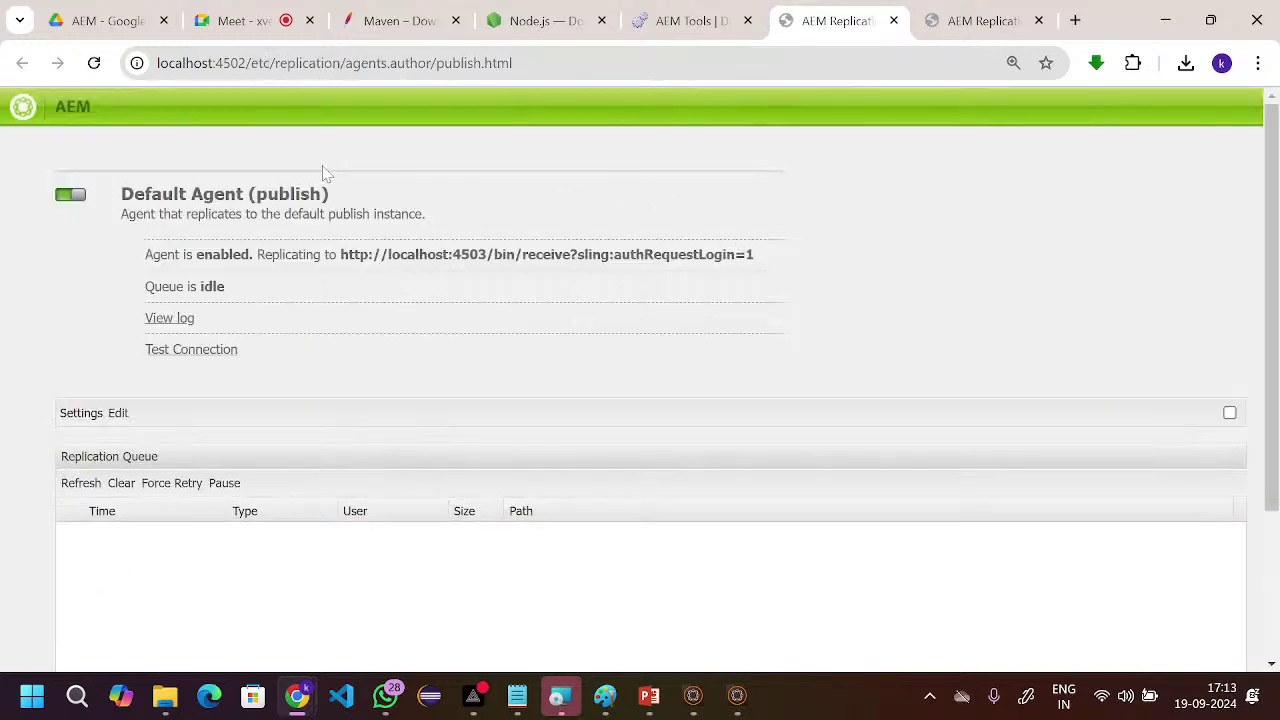
pyautogui.click(118, 413)
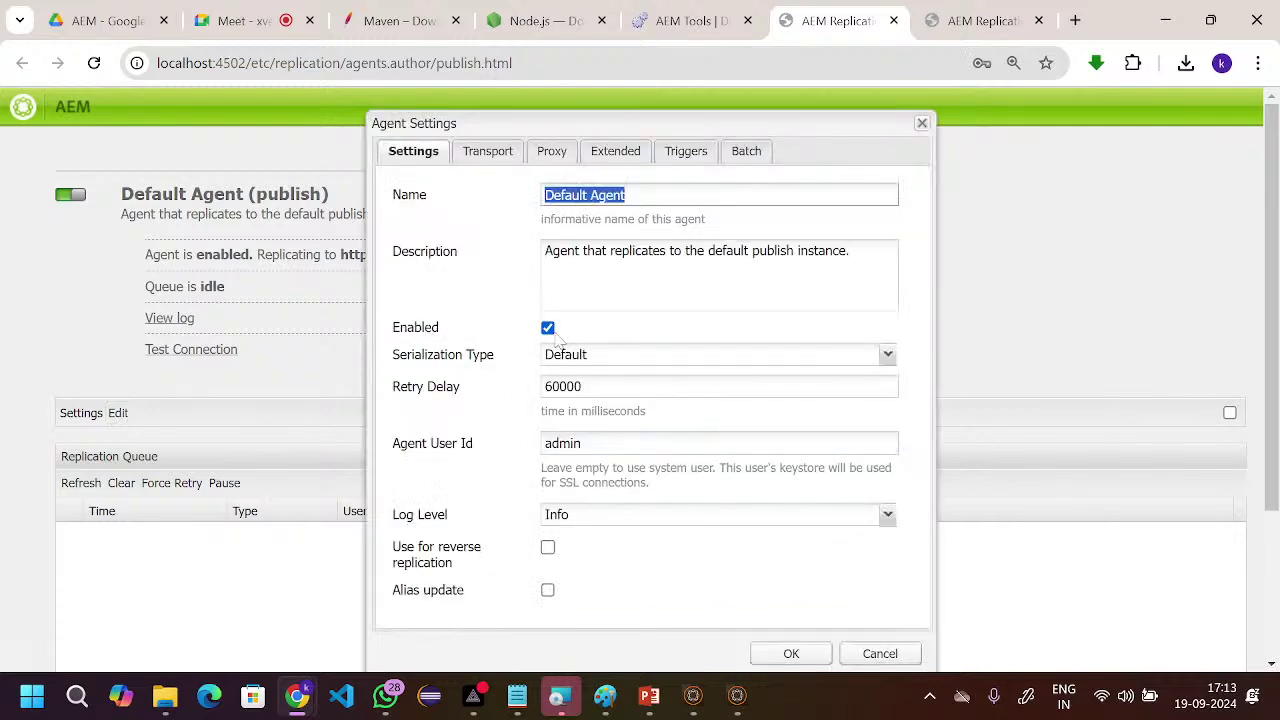
# - Review the Transport tab's URI, user and password, then confirm with OK
pyautogui.click(486, 153)
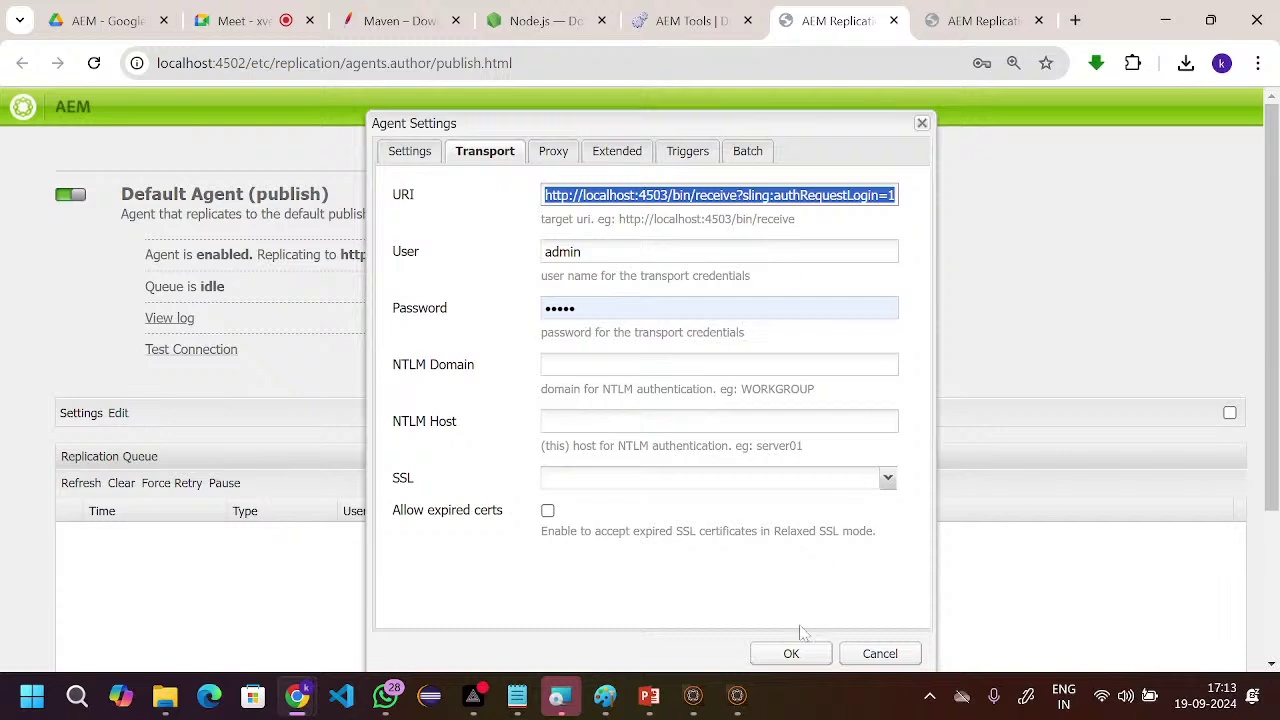
pyautogui.click(790, 654)
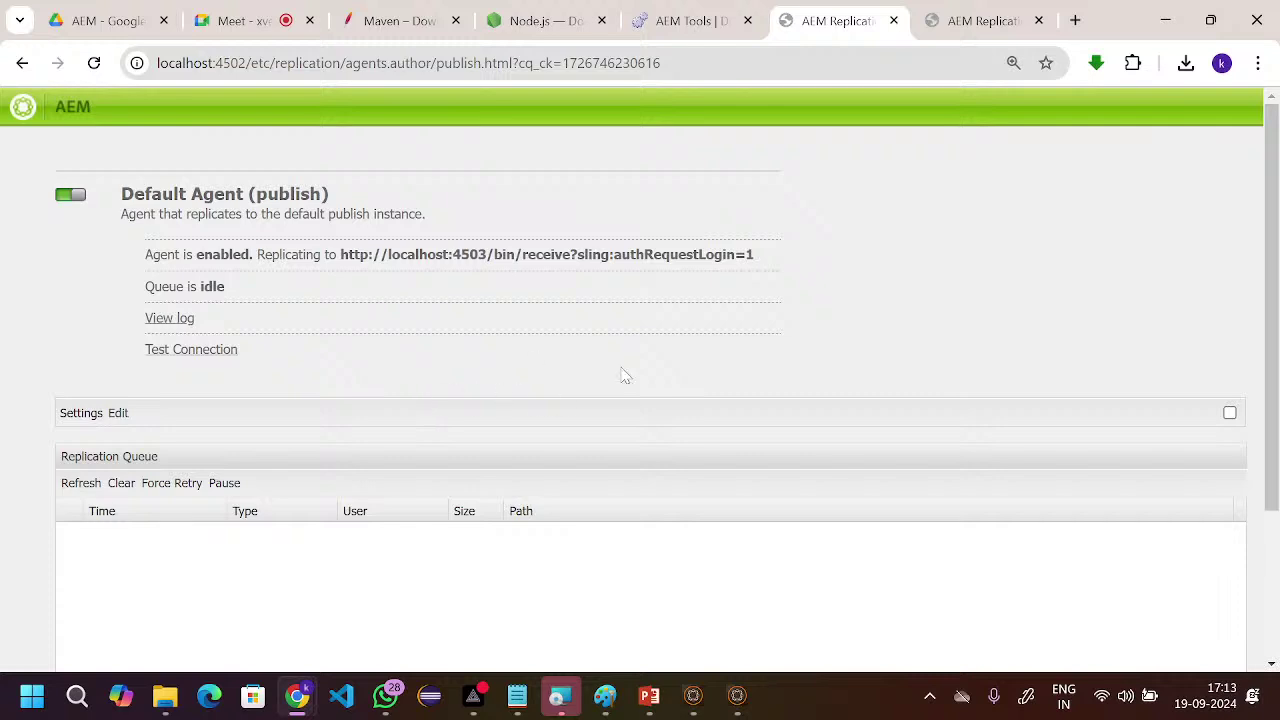
# - Bring the AEM Quickstart window up via Task View to confirm port 4503 startup, then reopen Task View
pyautogui.press('super+Tab')
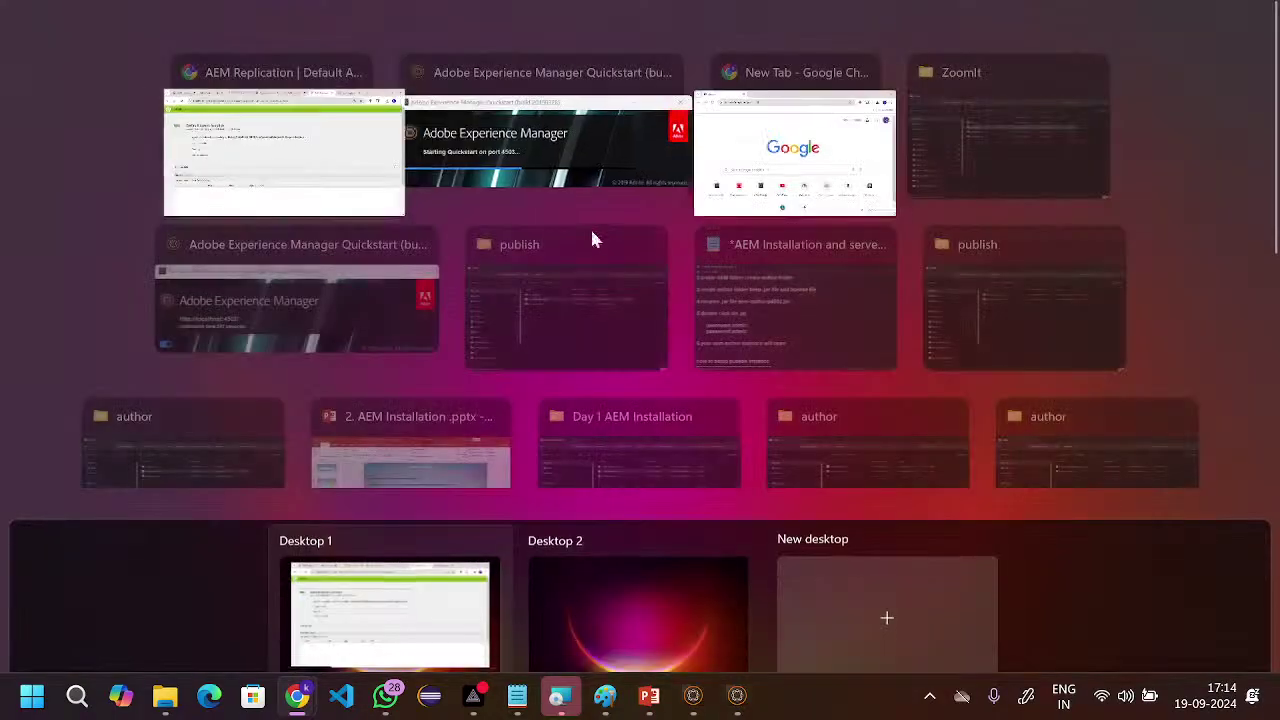
pyautogui.click(495, 157)
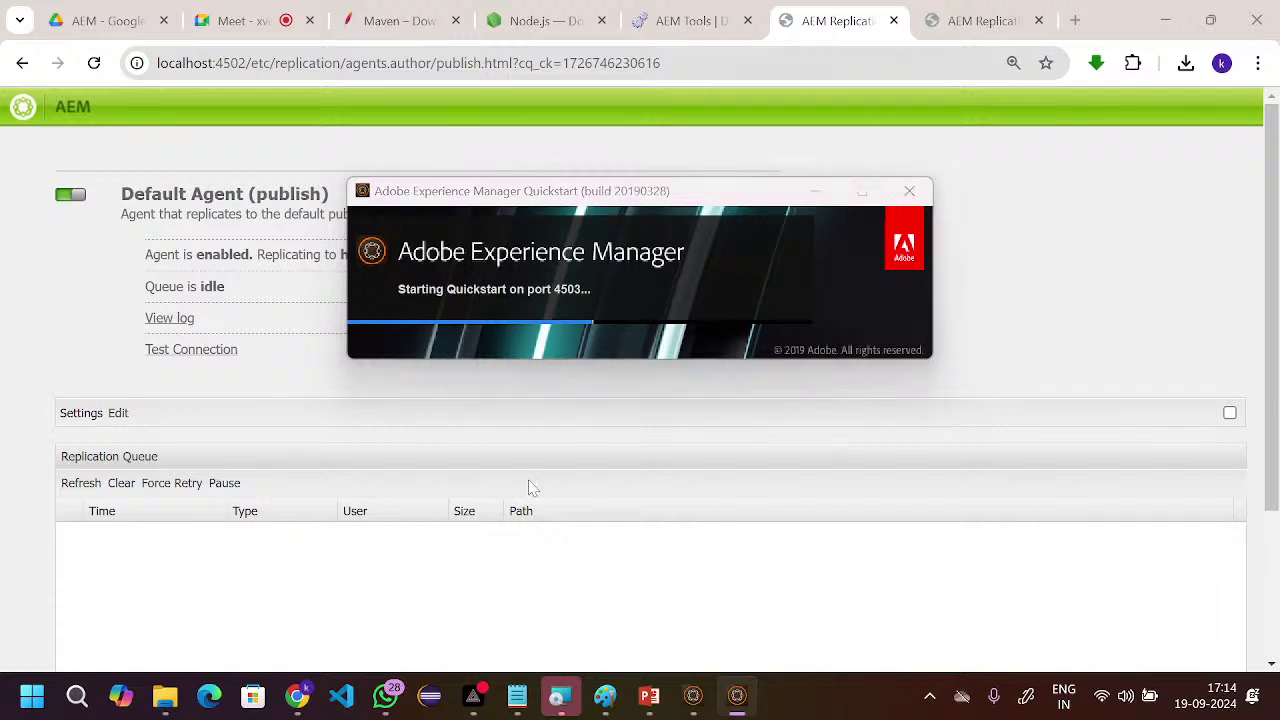
pyautogui.press('super+Tab')
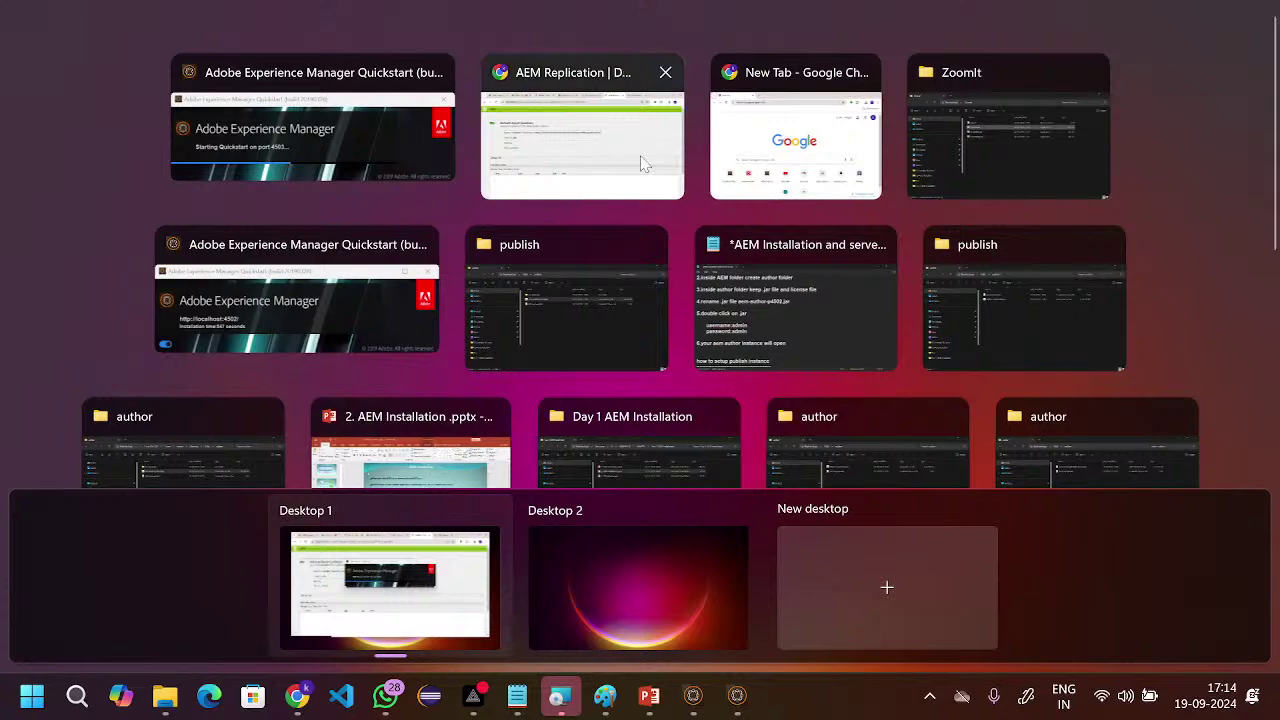
# - Read the Task section in the Notepad notes, then go back to Chrome's Default Agent page
pyautogui.click(783, 312)
pyautogui.scroll(-15, 537, 430)
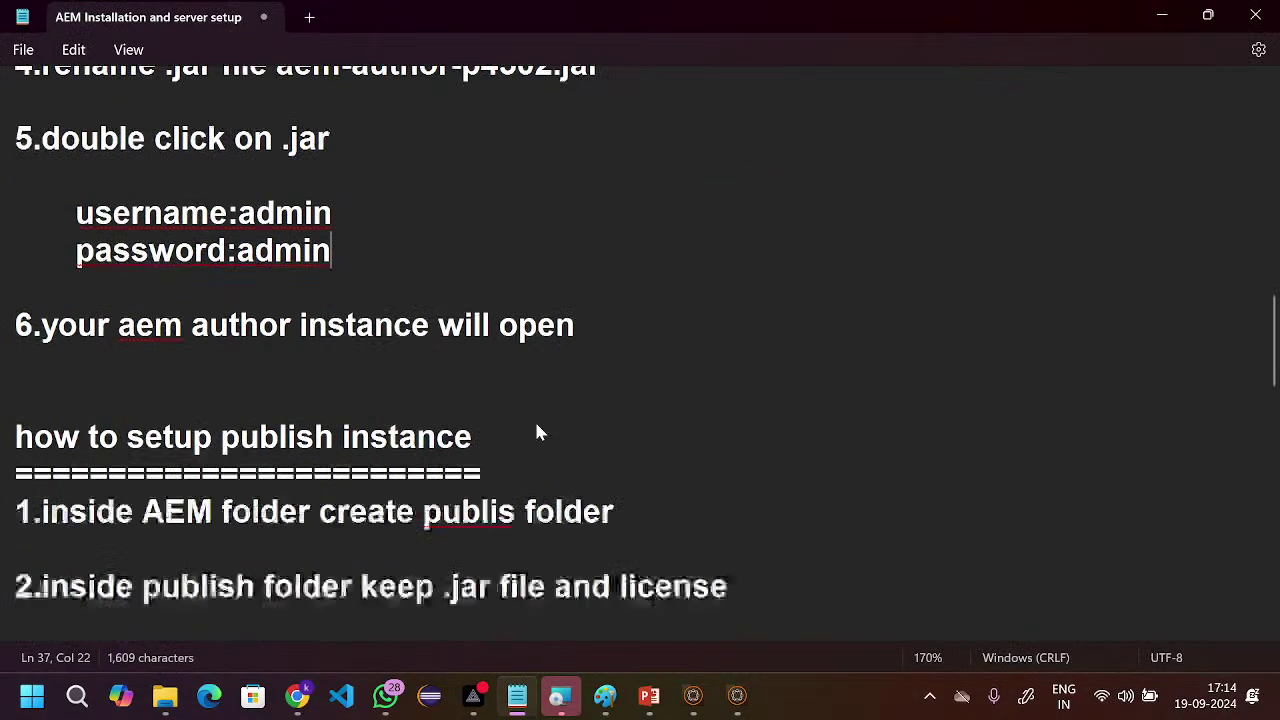
pyautogui.scroll(-5, 537, 432)
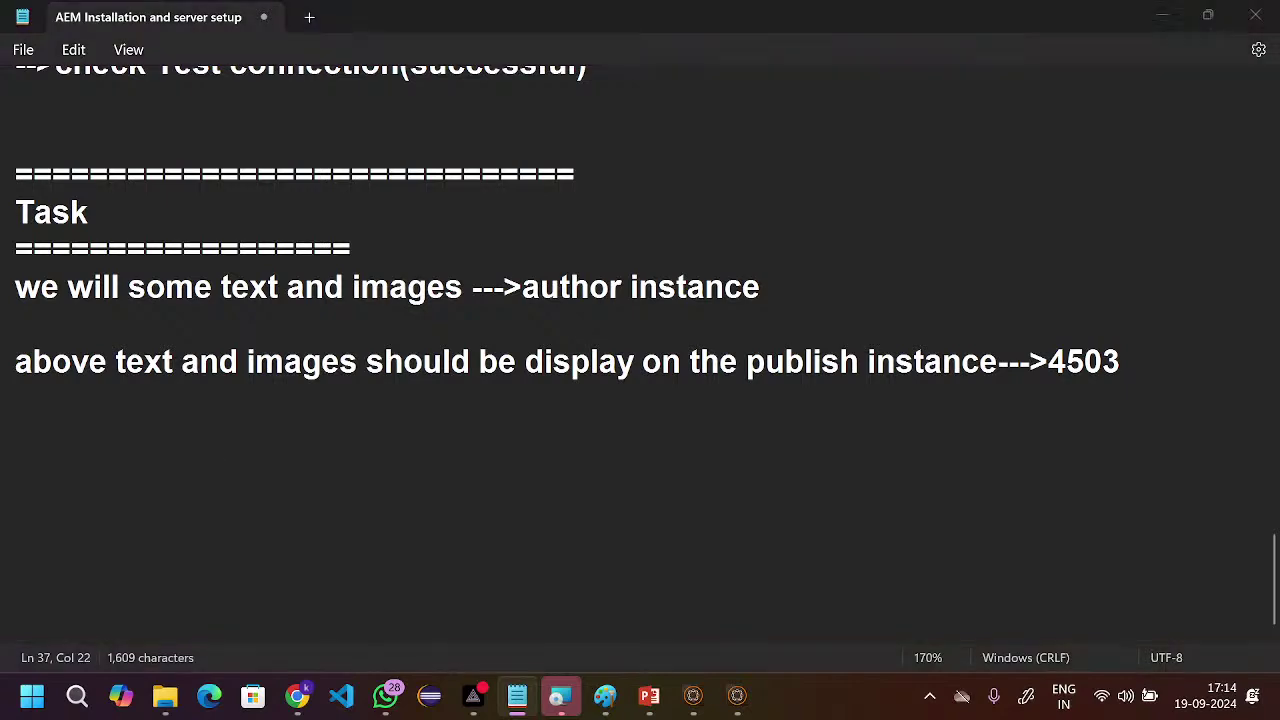
pyautogui.press('super+Tab')
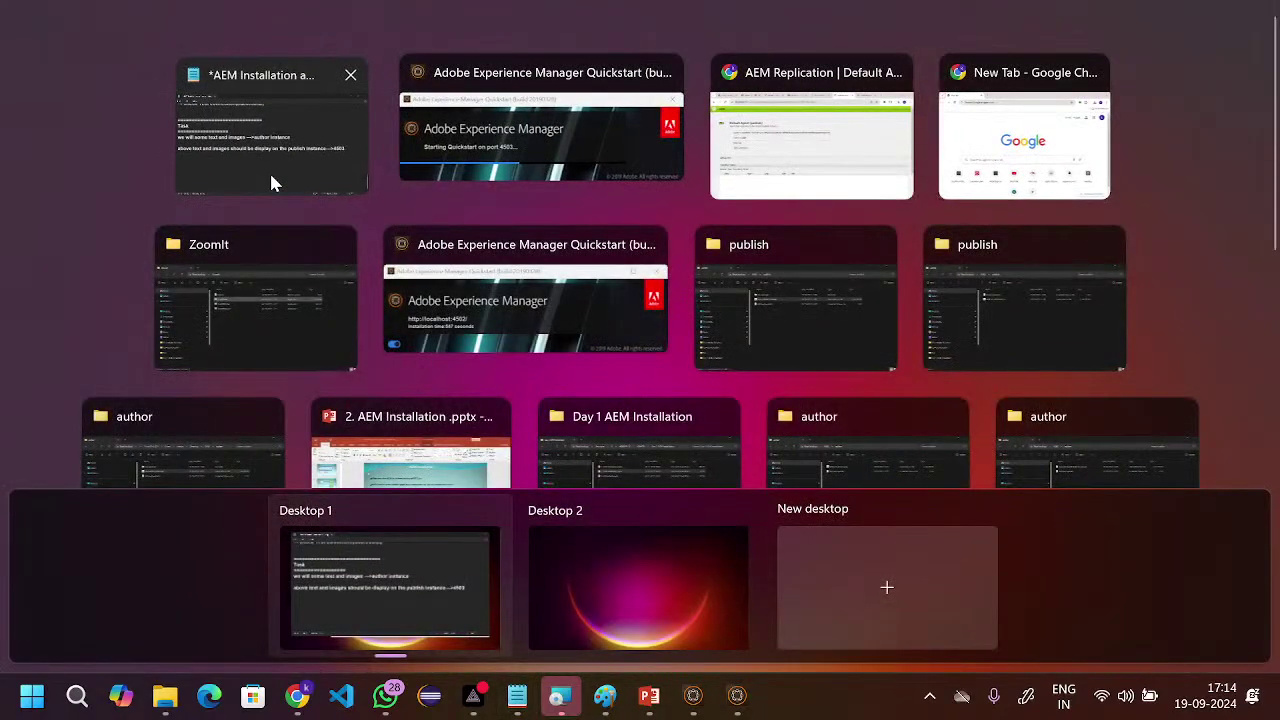
pyautogui.click(272, 180)
pyautogui.moveTo(297, 694)
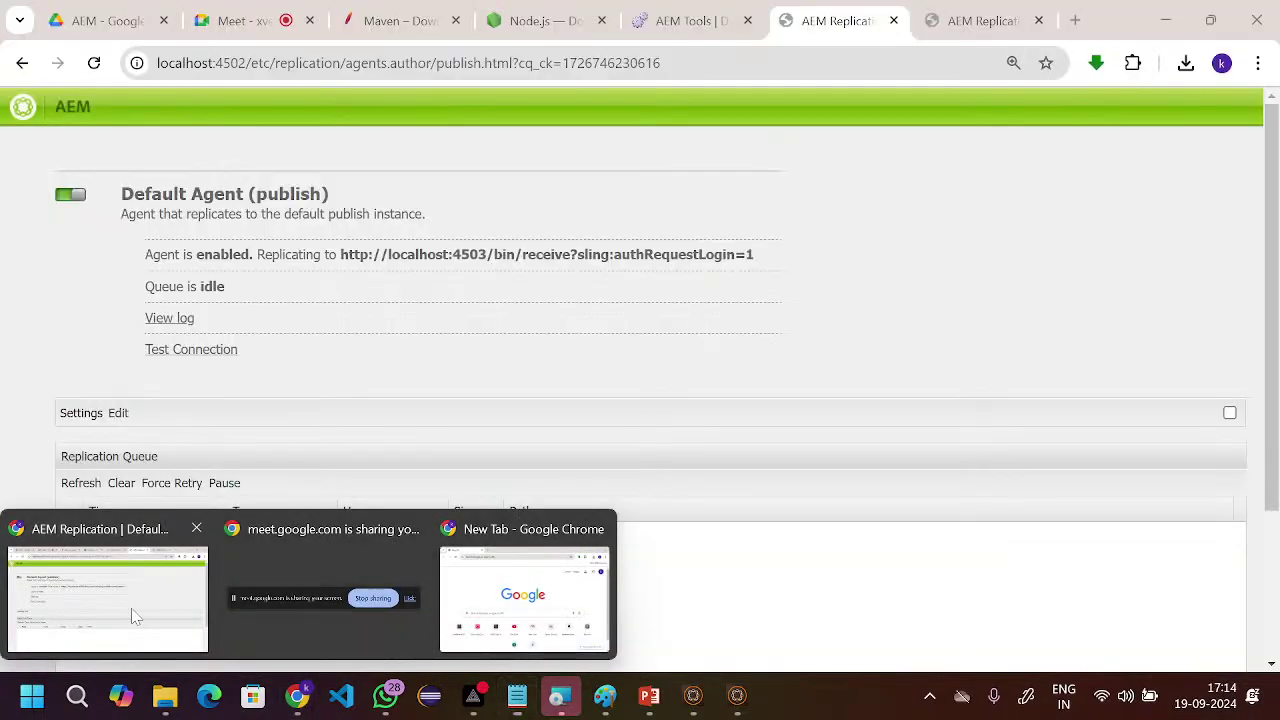
pyautogui.click(148, 612)
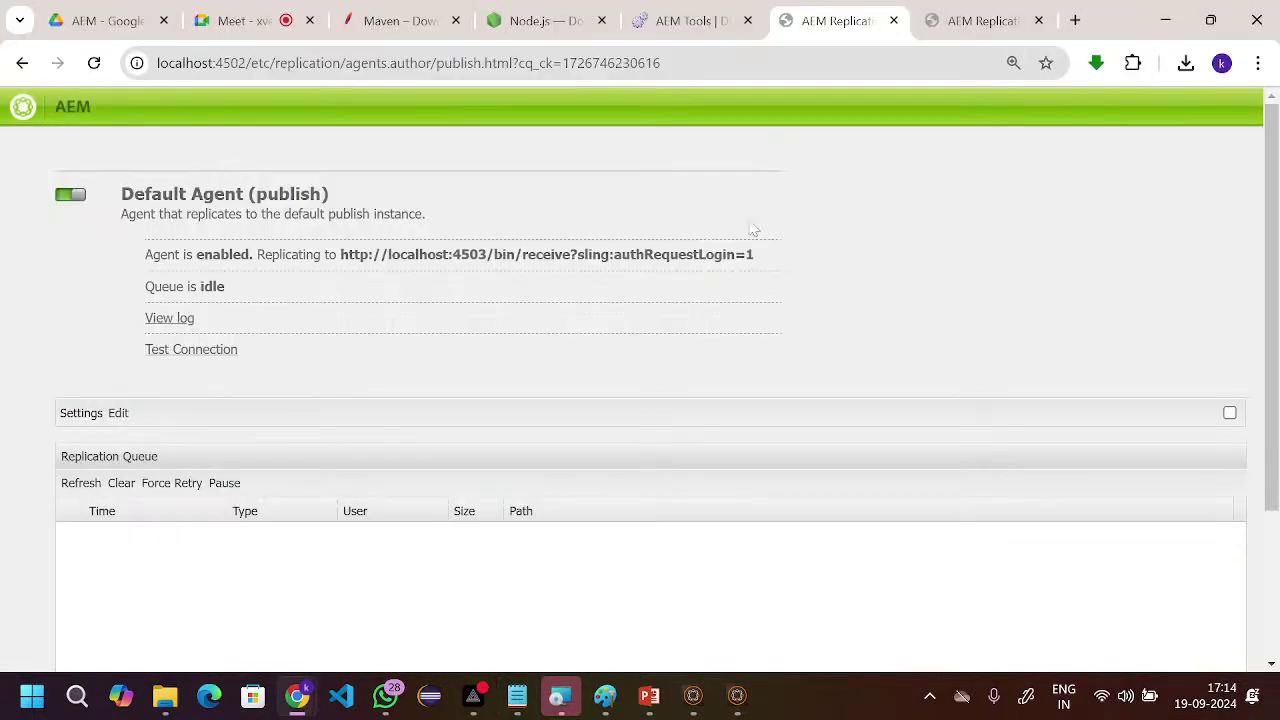
# - Search Google in a new tab for 'balayya images jpg'
pyautogui.scroll(-2, 754, 229)
pyautogui.scroll(2, 753, 228)
pyautogui.scroll(-1, 746, 161)
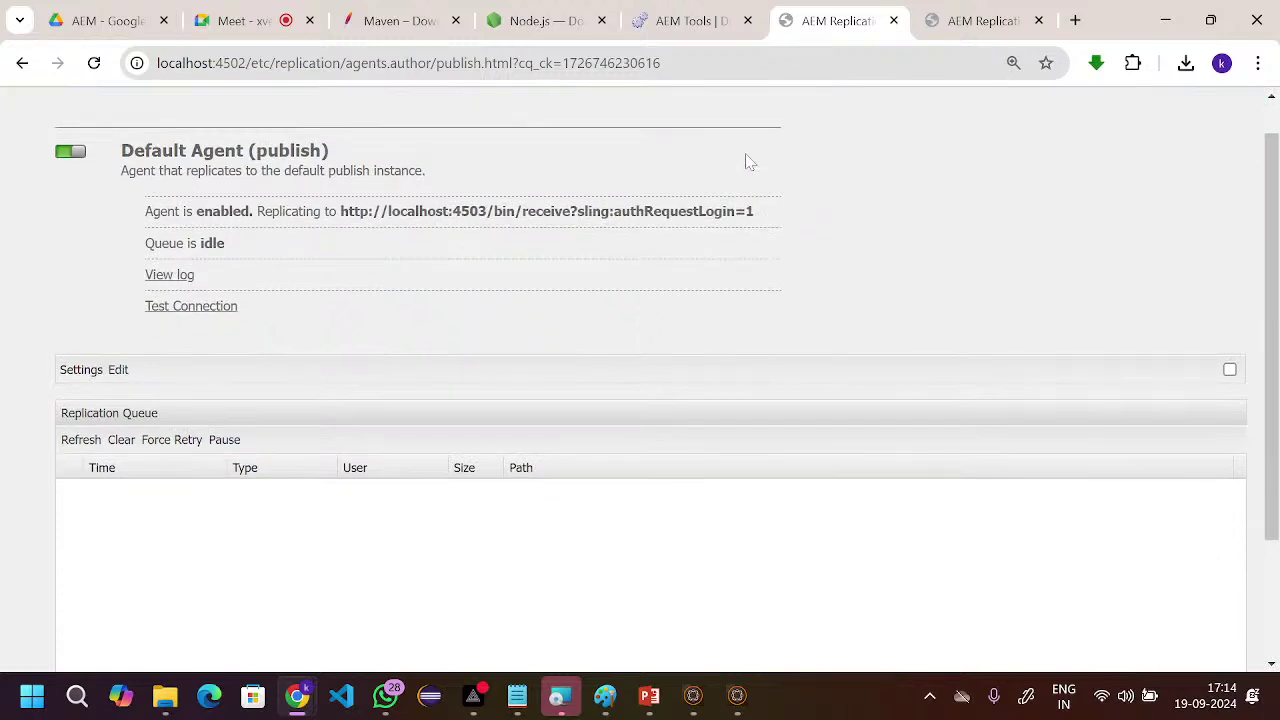
pyautogui.hotkey('ctrl', 't')
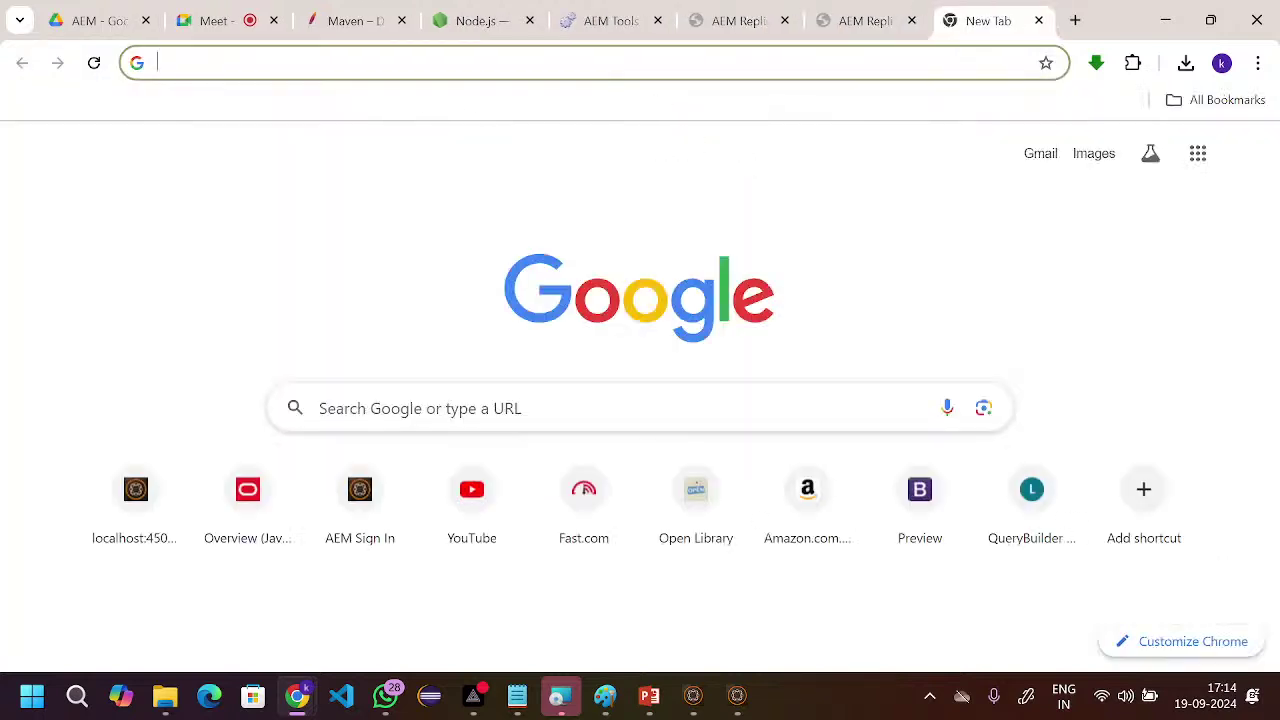
pyautogui.write('ball')
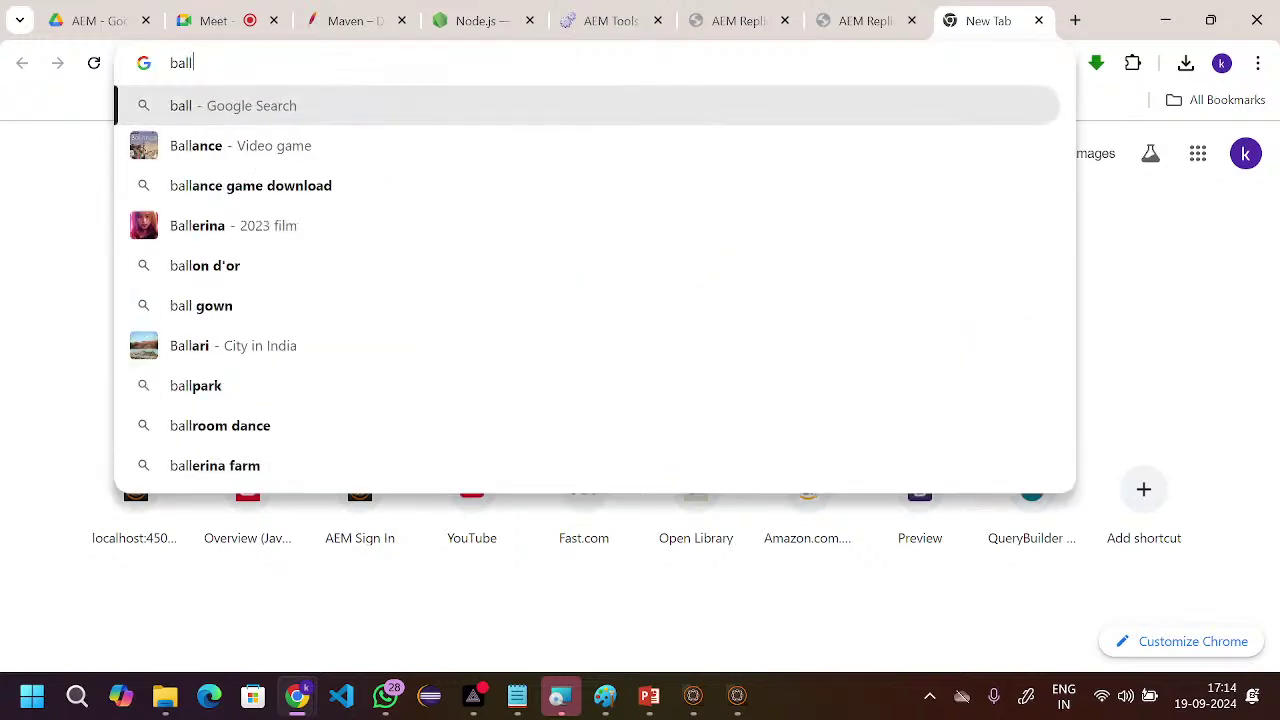
pyautogui.press('BackSpace')
pyautogui.write('ayya')
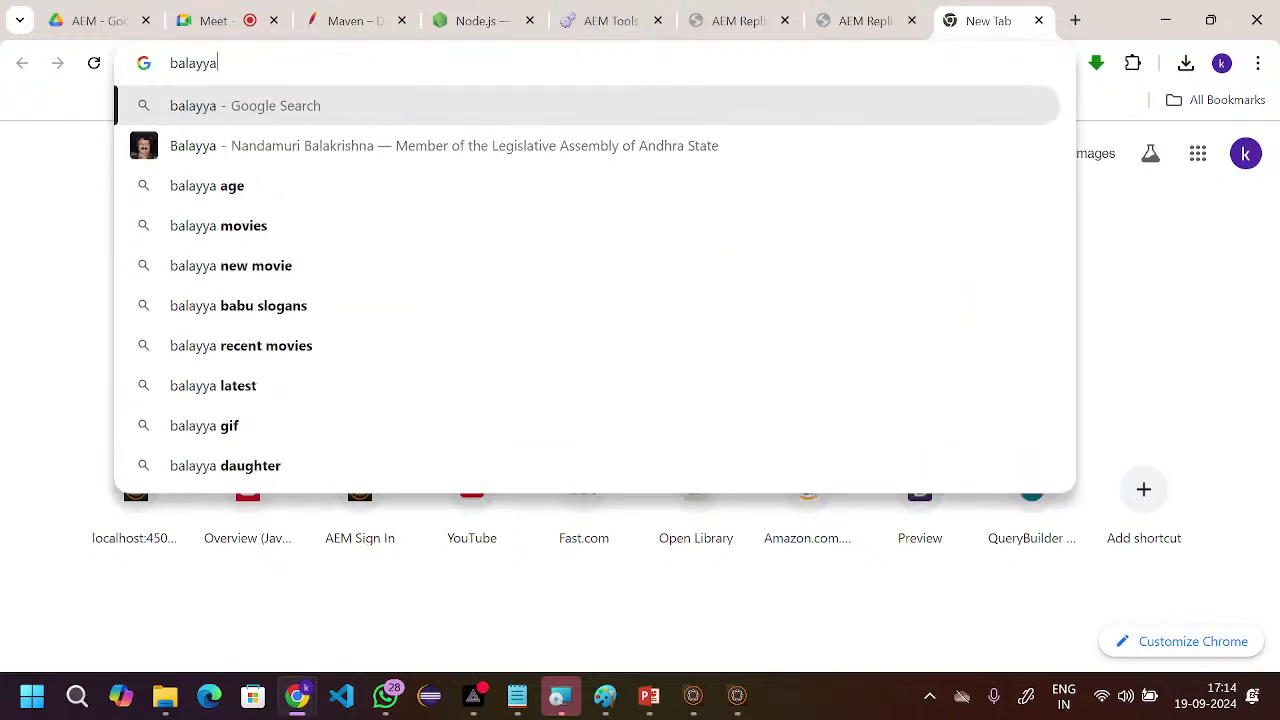
pyautogui.write(' image')
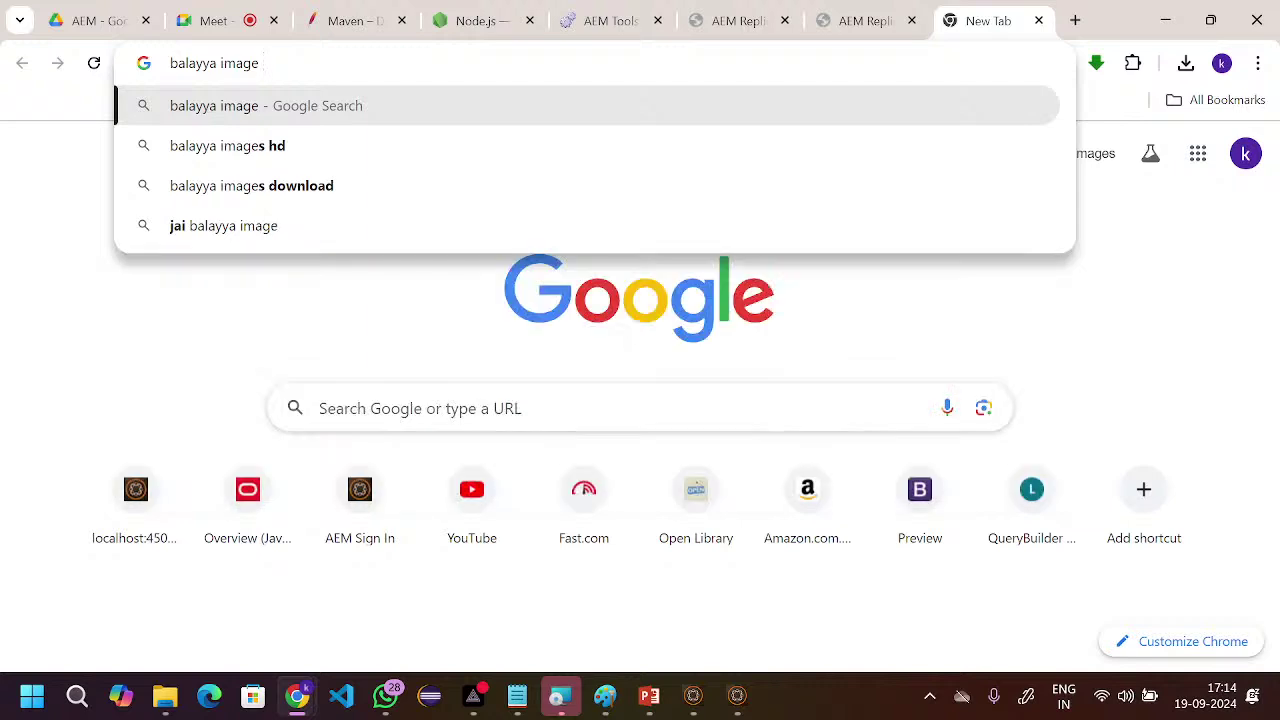
pyautogui.write('s jpg')
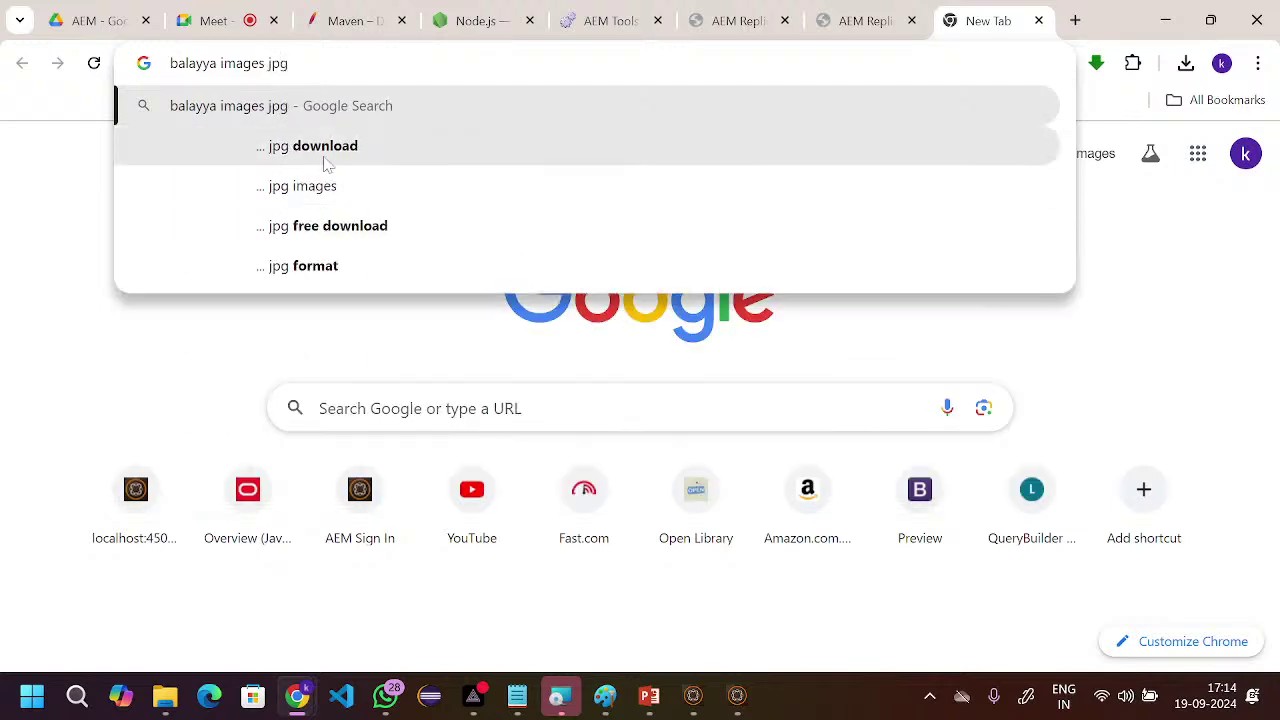
pyautogui.click(323, 160)
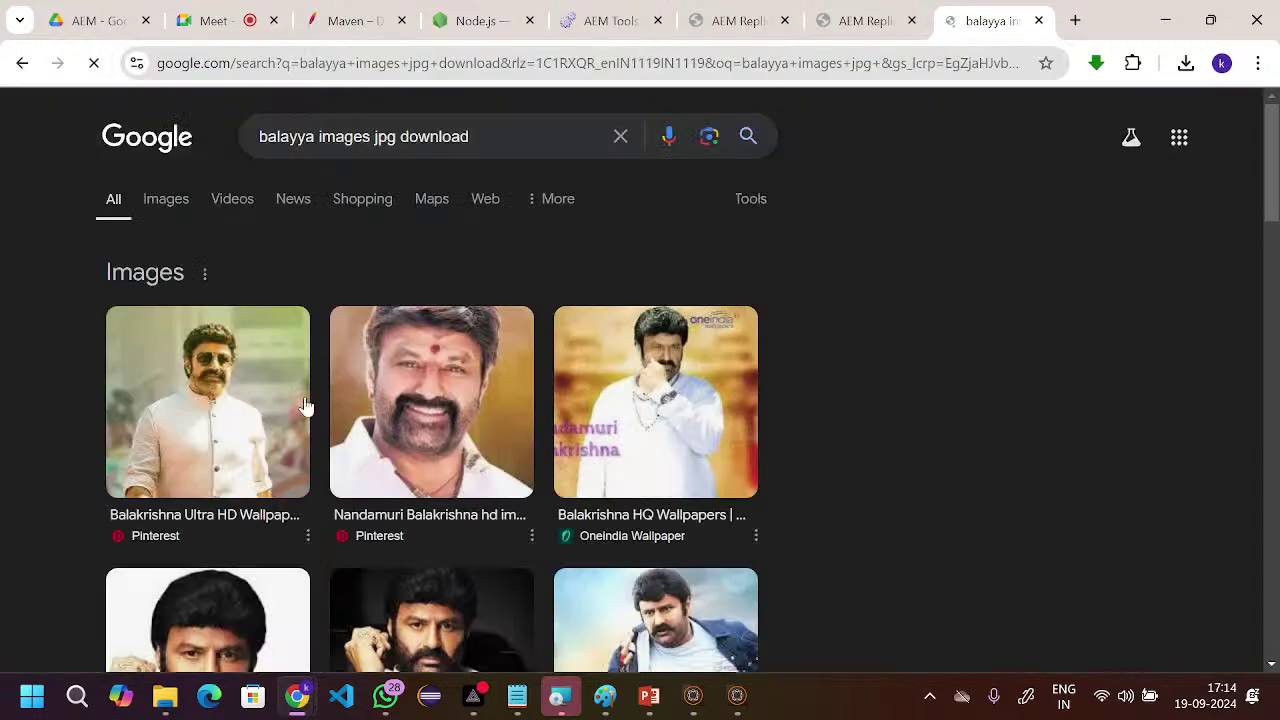
# - Expand the Images section with '3 more images' and browse the added pictures
pyautogui.scroll(-1, 219, 418)
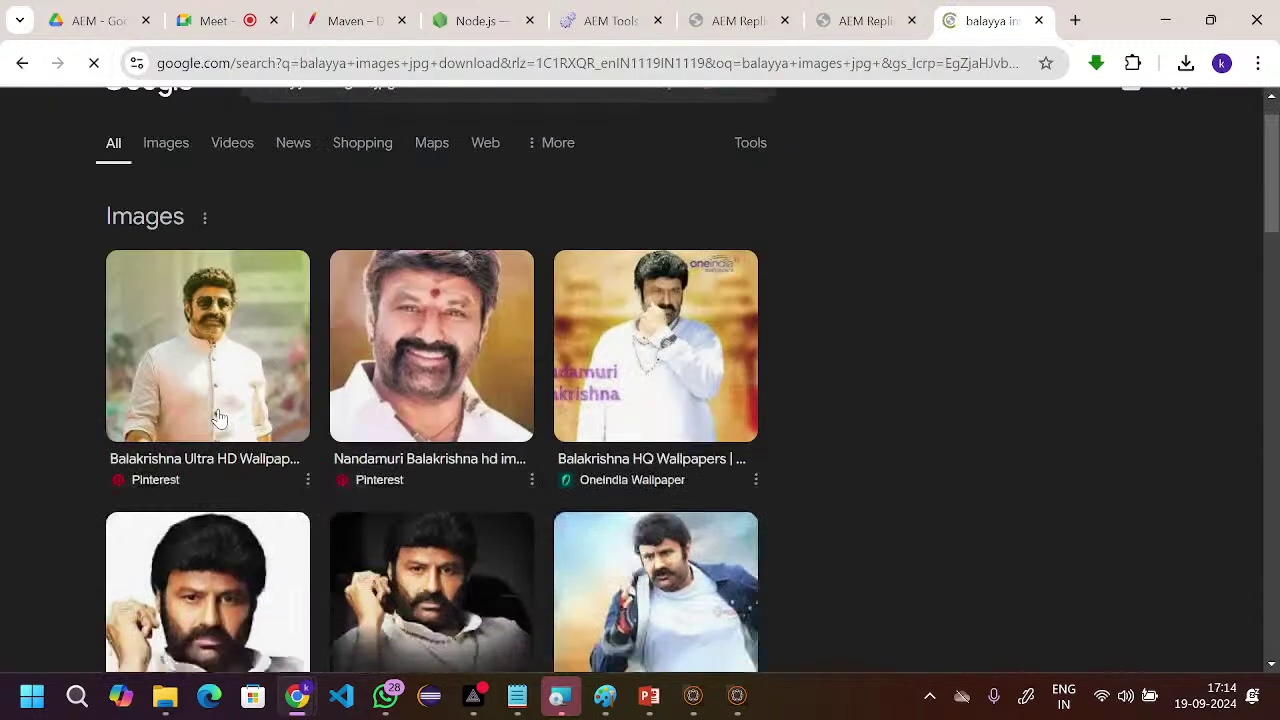
pyautogui.scroll(-1, 219, 418)
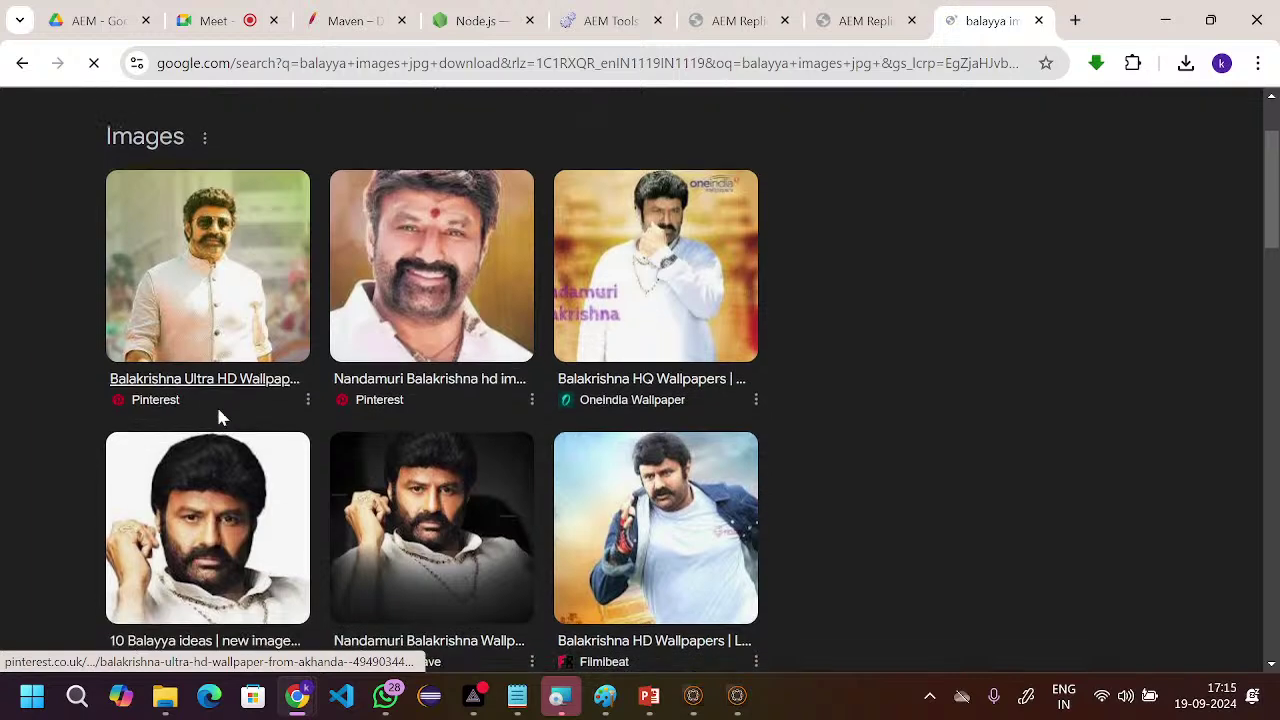
pyautogui.scroll(2, 222, 470)
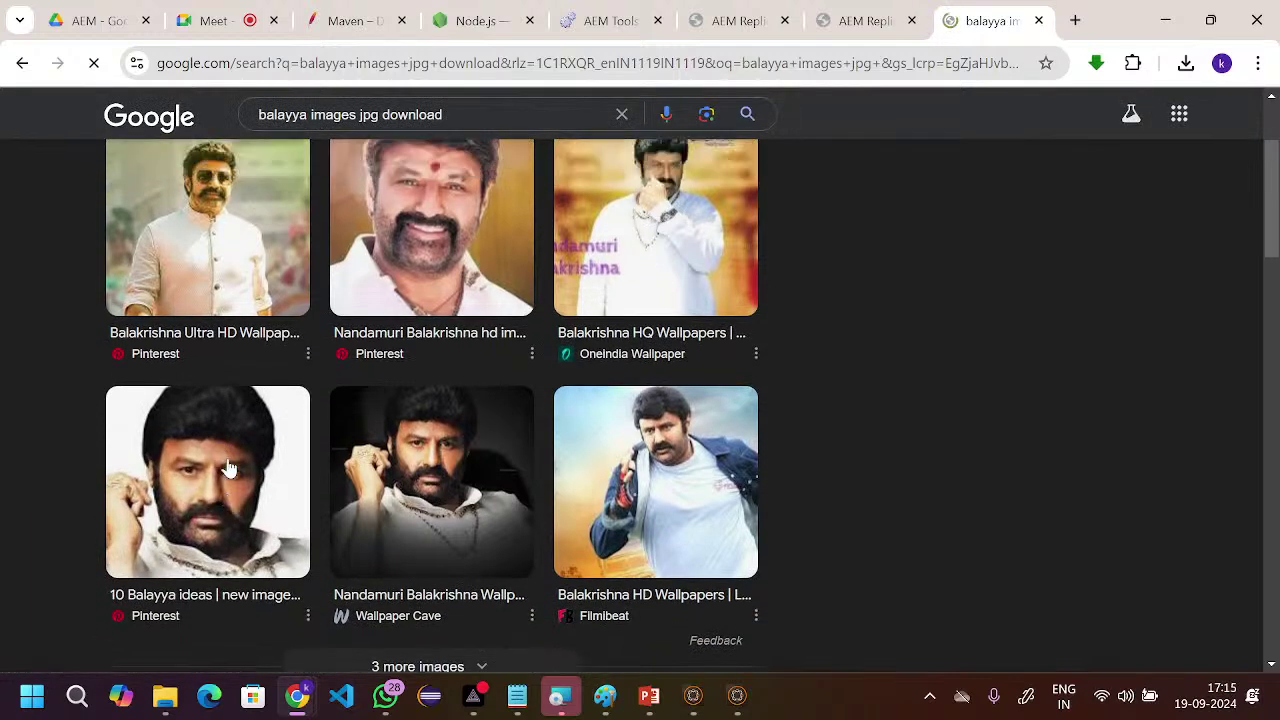
pyautogui.scroll(-2, 231, 530)
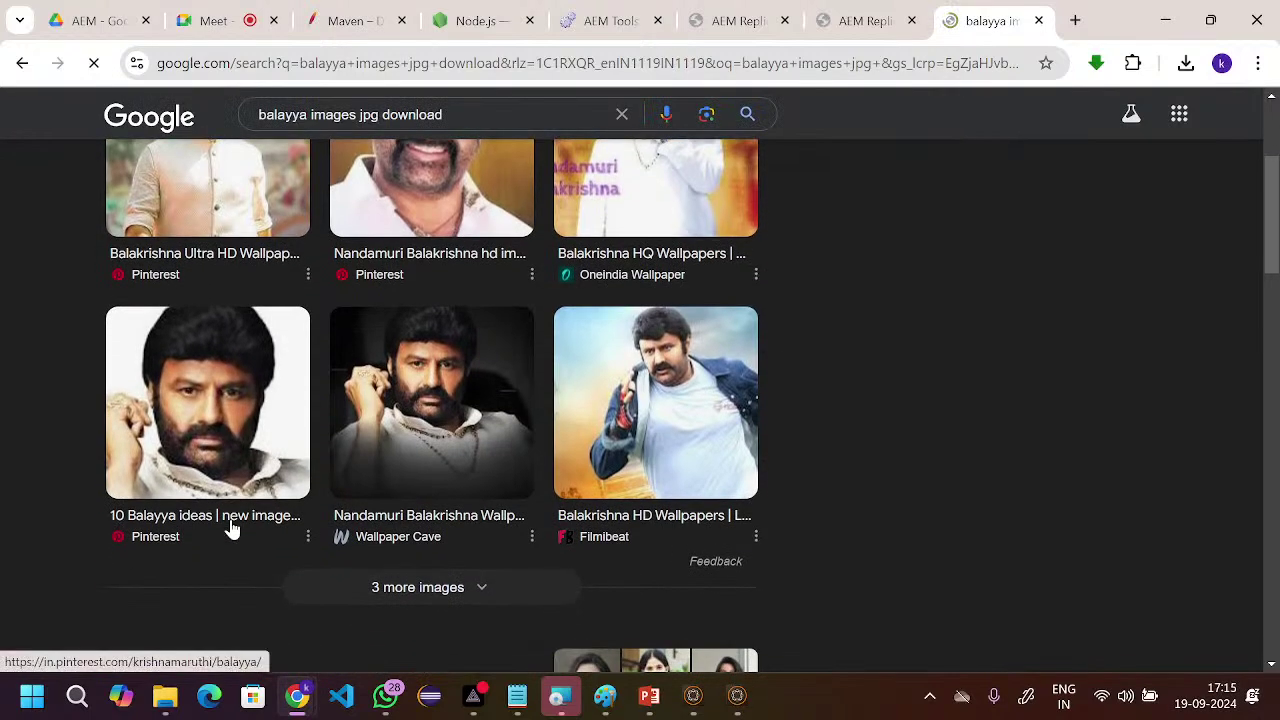
pyautogui.scroll(-1, 249, 400)
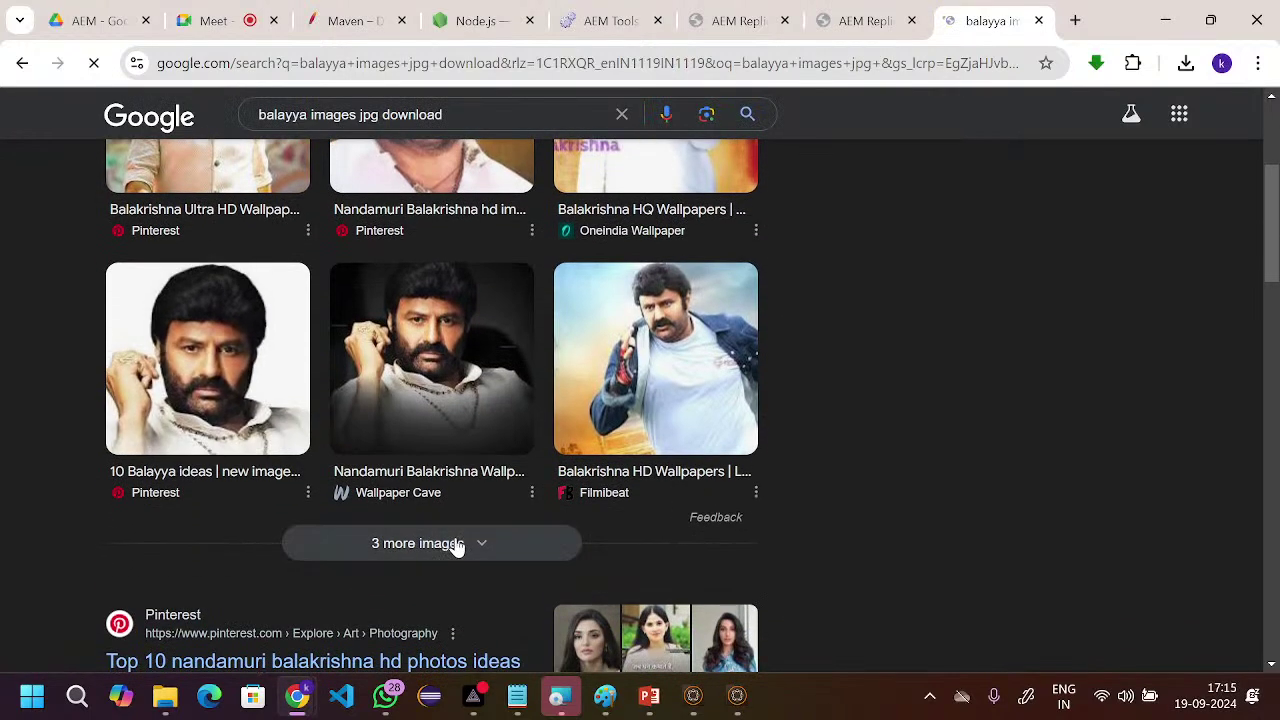
pyautogui.click(445, 545)
pyautogui.scroll(-2, 440, 308)
pyautogui.scroll(-1, 440, 308)
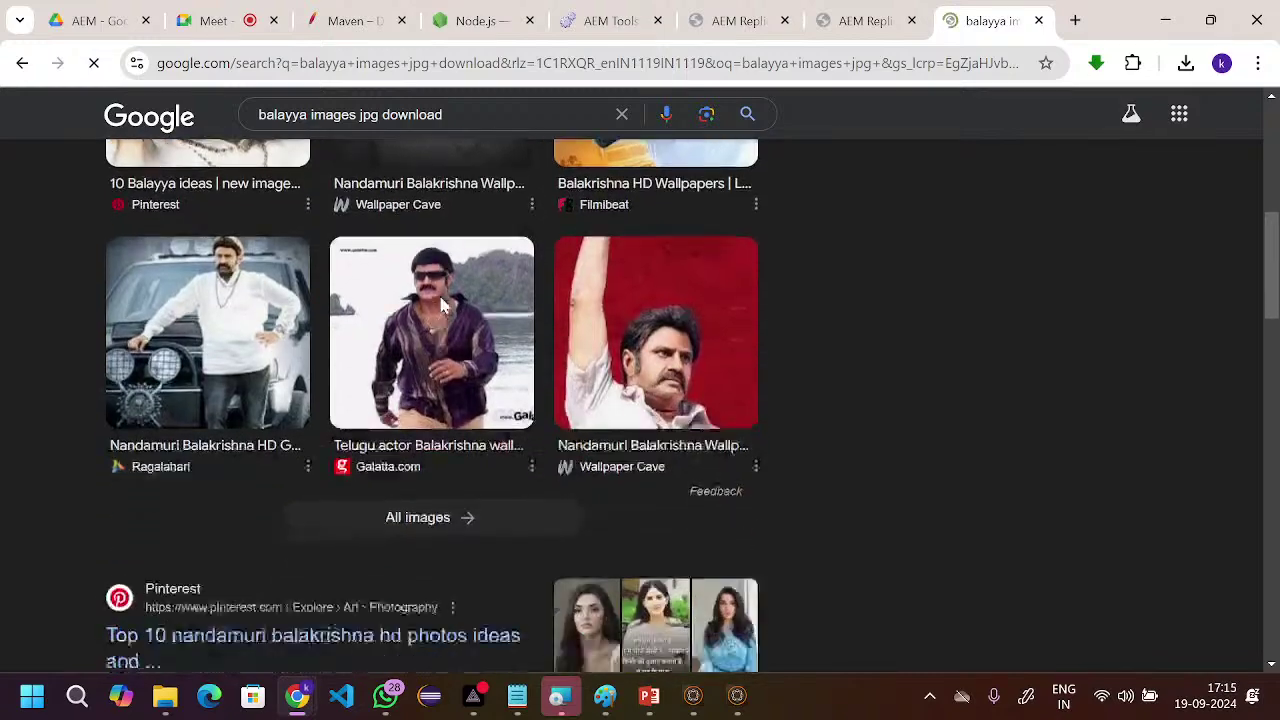
pyautogui.scroll(5, 343, 413)
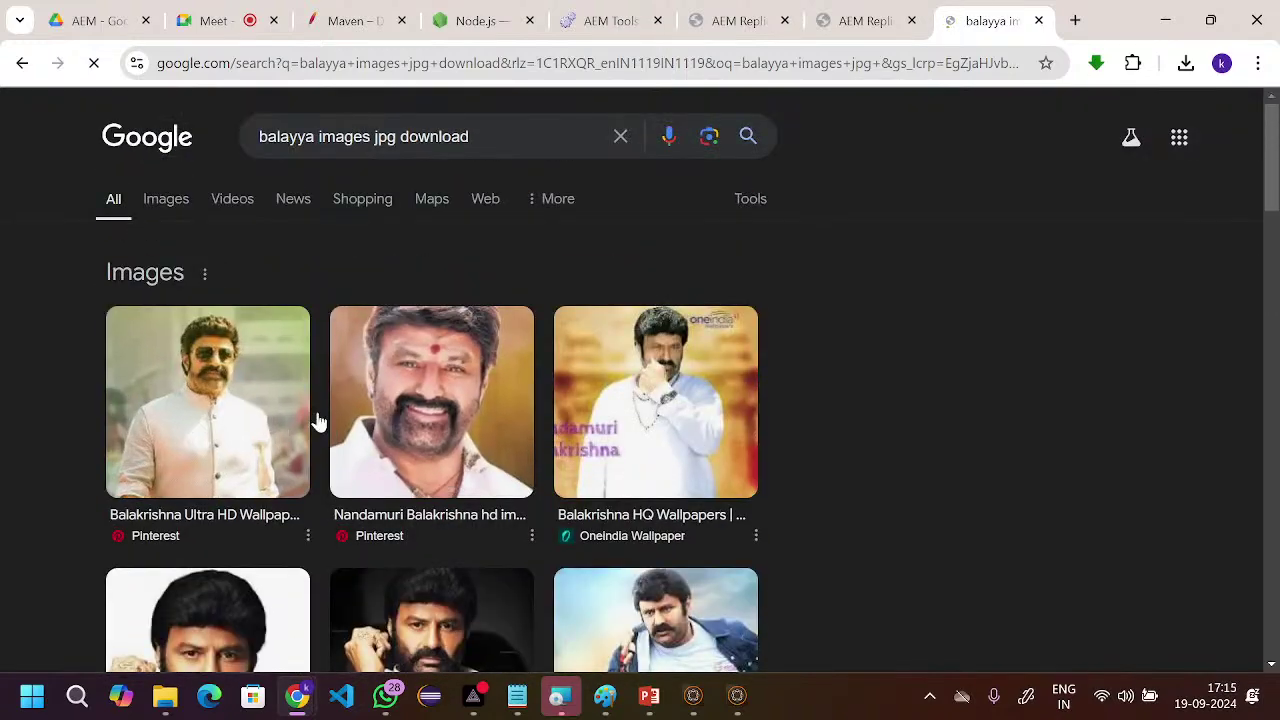
pyautogui.scroll(-2, 575, 374)
pyautogui.scroll(-3, 575, 374)
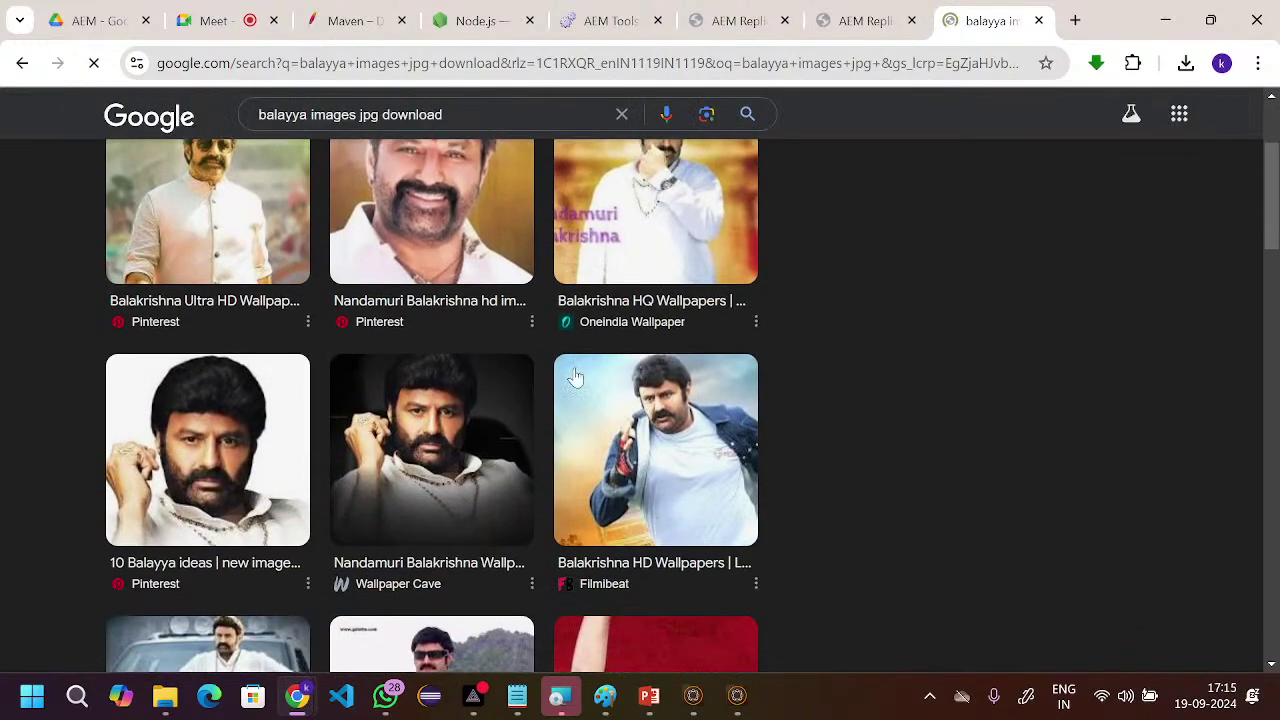
pyautogui.scroll(-1, 575, 377)
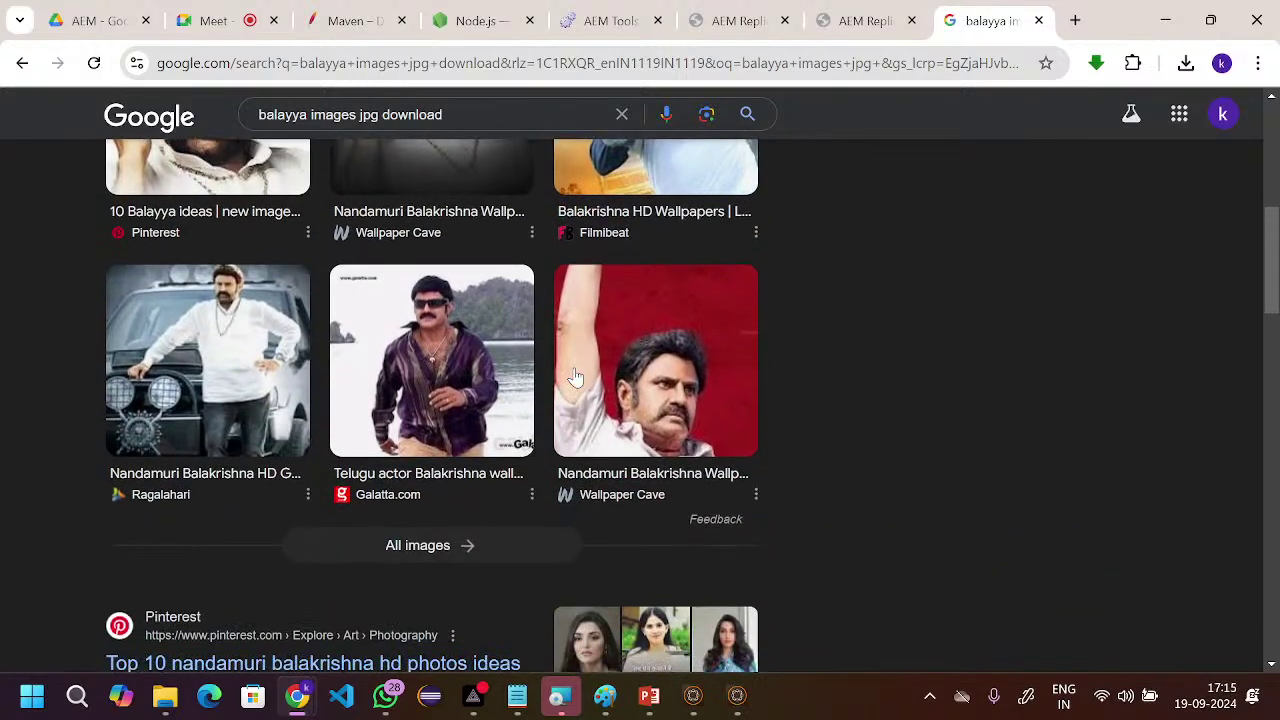
pyautogui.scroll(1, 575, 377)
pyautogui.scroll(-1, 575, 377)
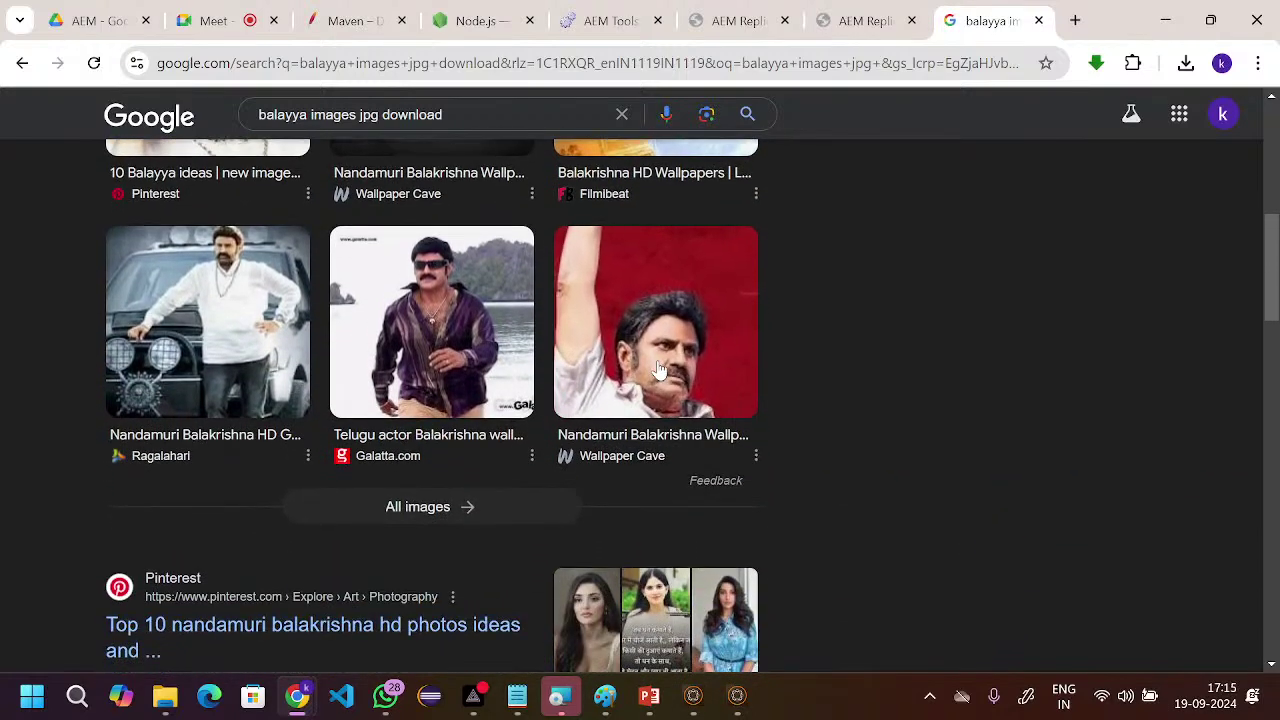
# - Open the red-background image's WallpaperCave source page in a new tab
pyautogui.click(659, 370)
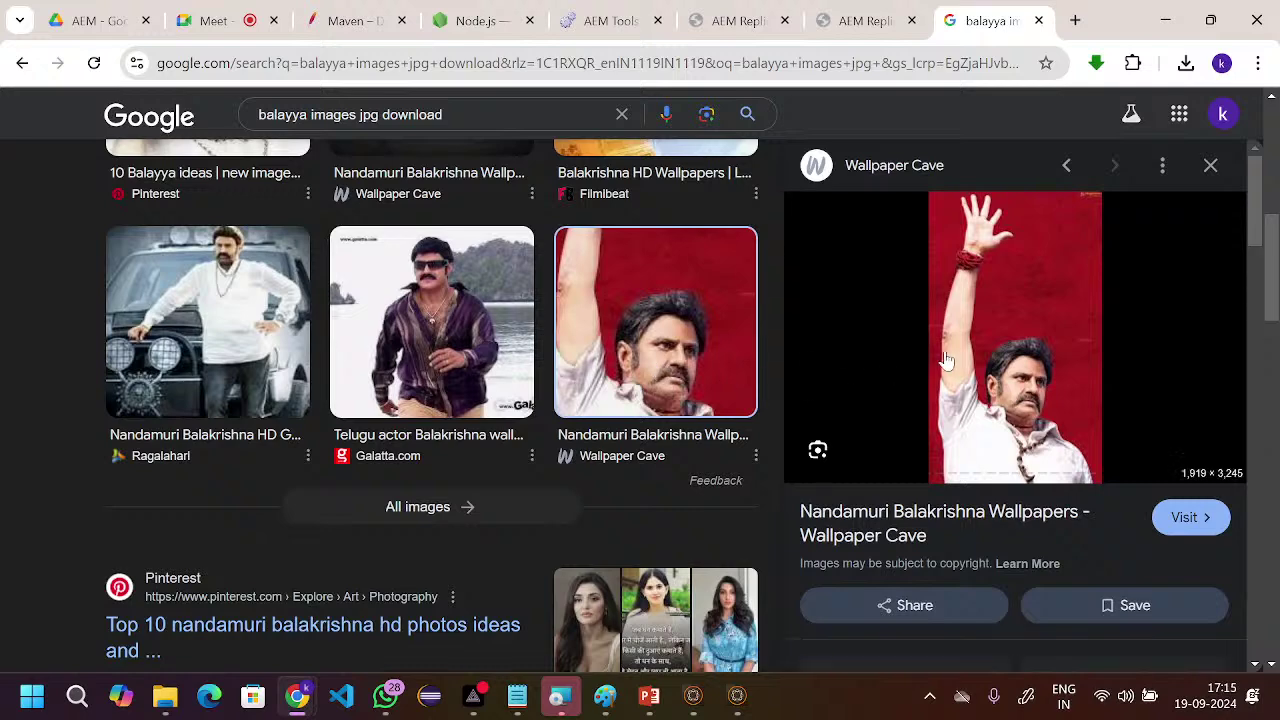
pyautogui.rightClick(921, 328)
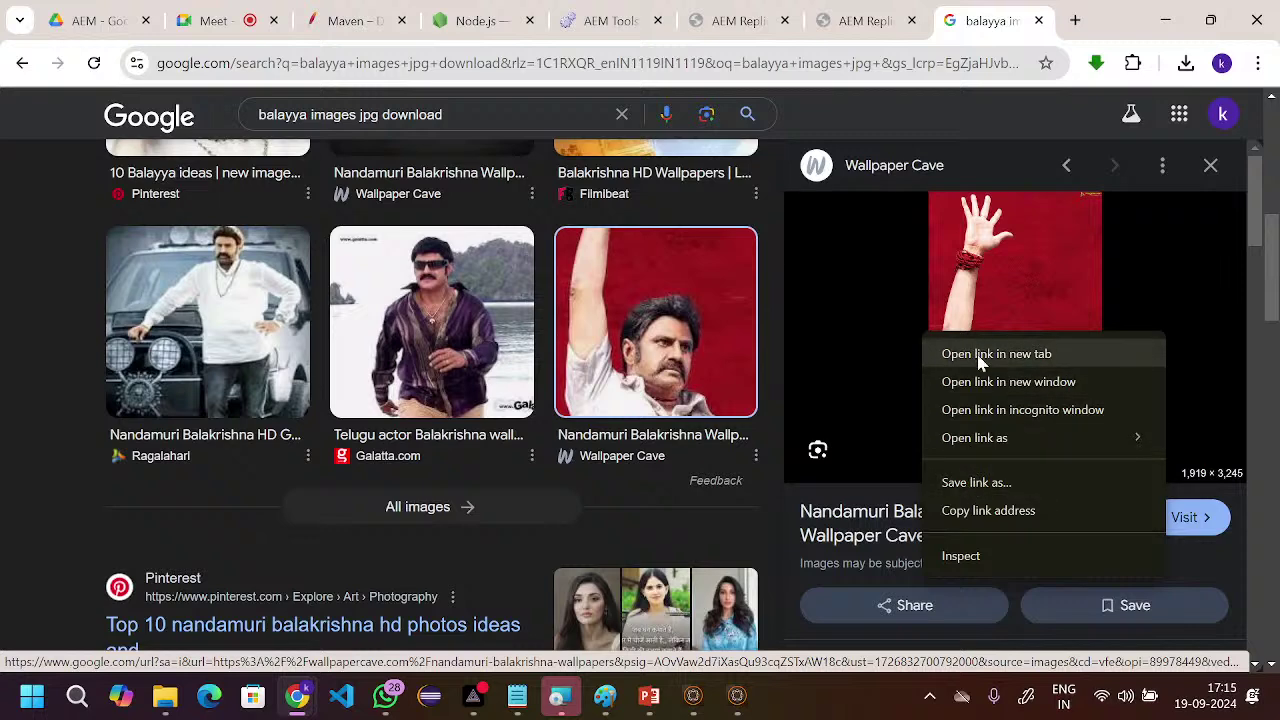
pyautogui.click(940, 270)
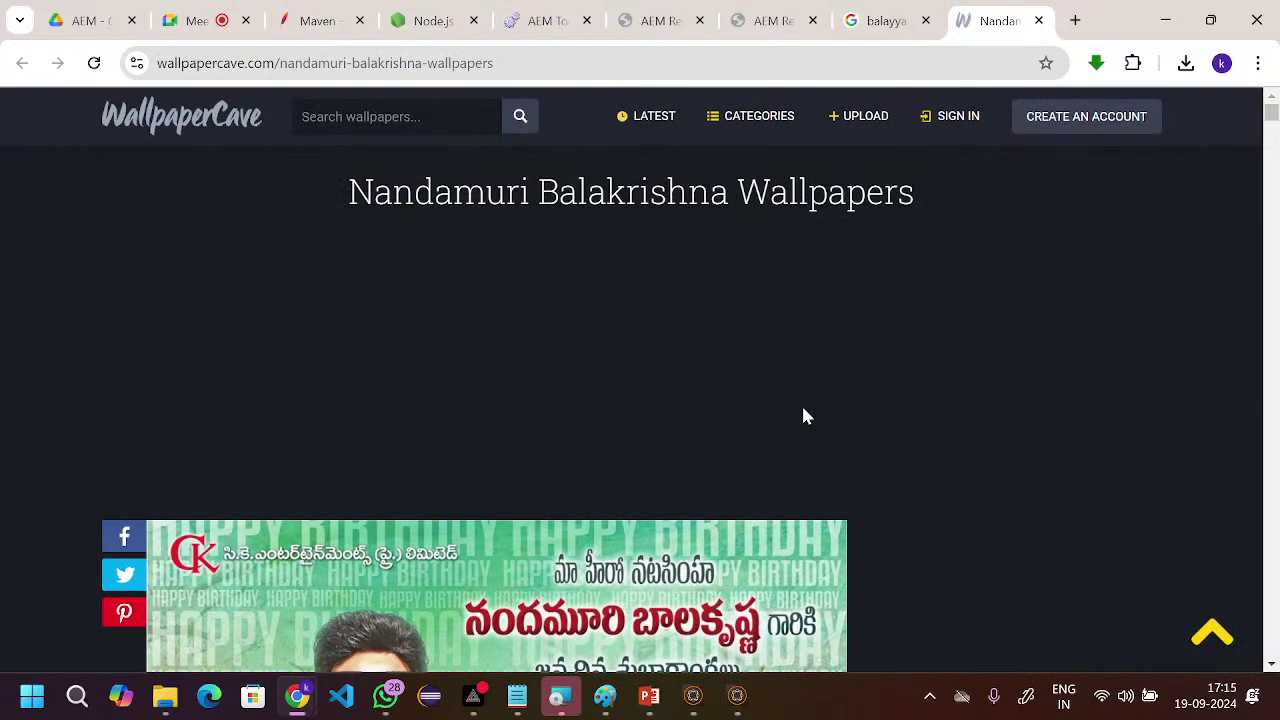
# - Browse the Nandamuri Balakrishna Wallpapers page, then return to the Google results tab
pyautogui.scroll(-2, 801, 403)
pyautogui.scroll(-15, 801, 407)
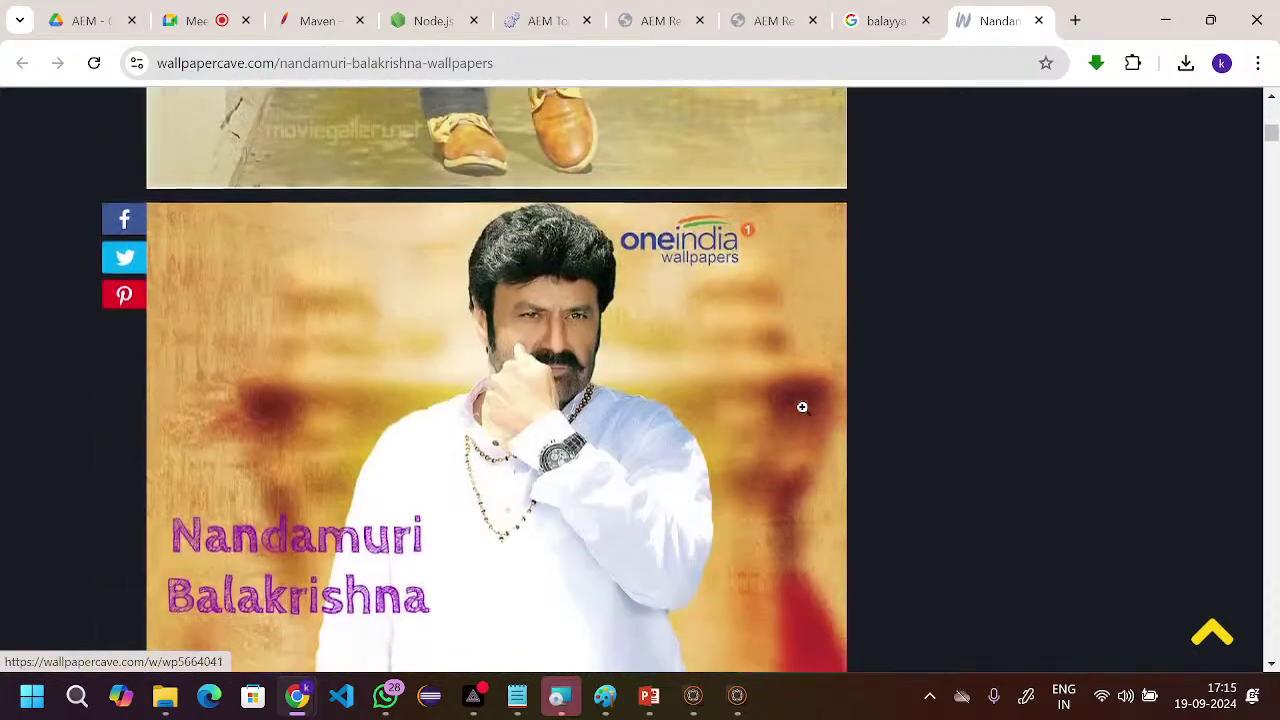
pyautogui.scroll(-9, 801, 407)
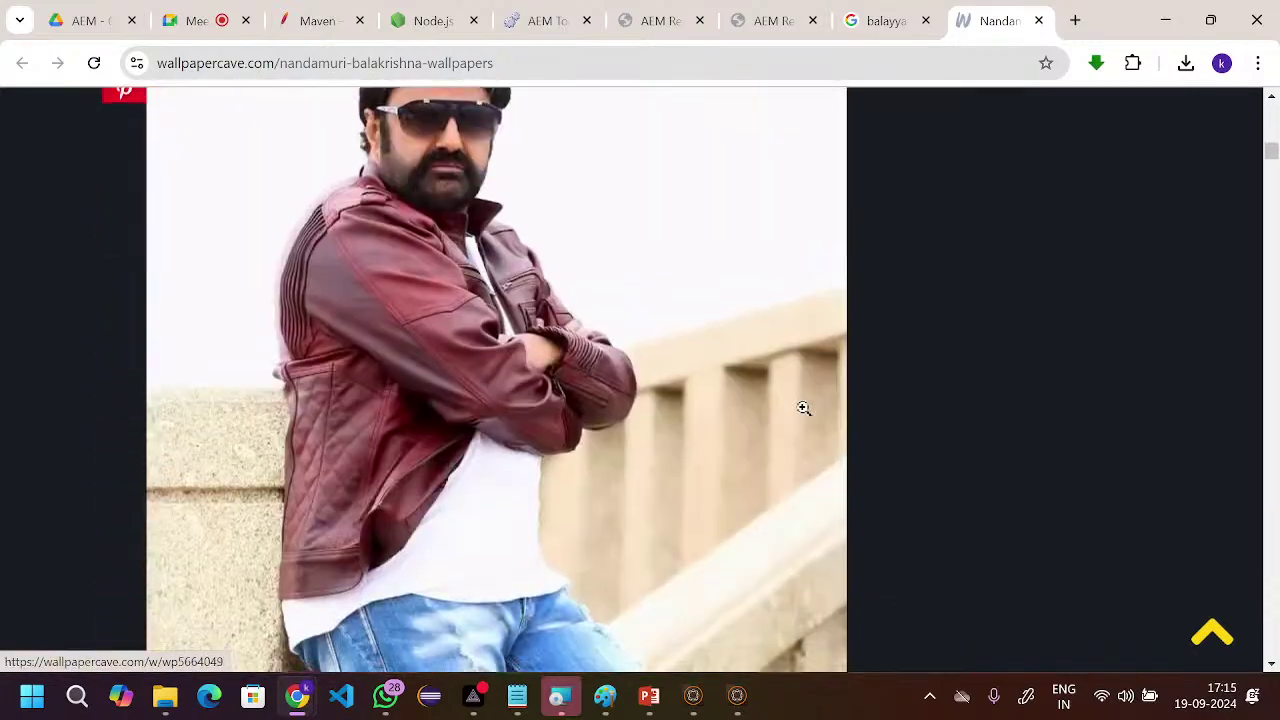
pyautogui.scroll(5, 801, 407)
pyautogui.scroll(20, 801, 407)
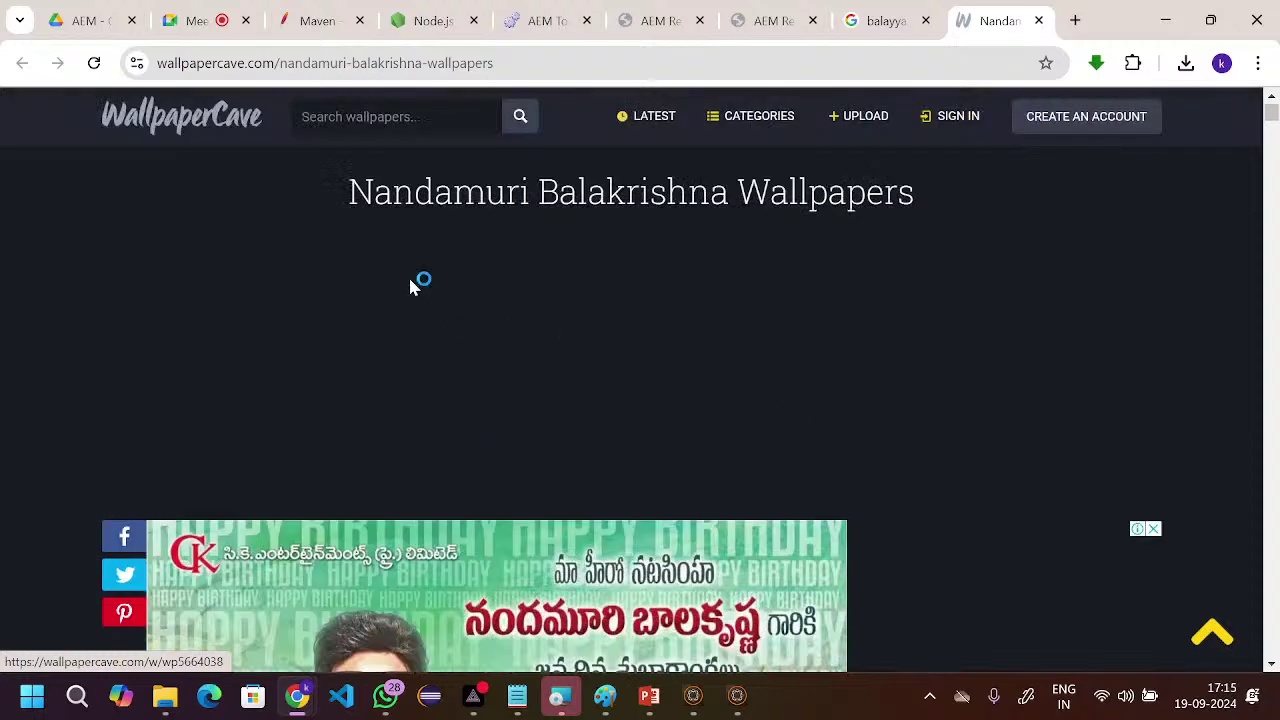
pyautogui.click(885, 20)
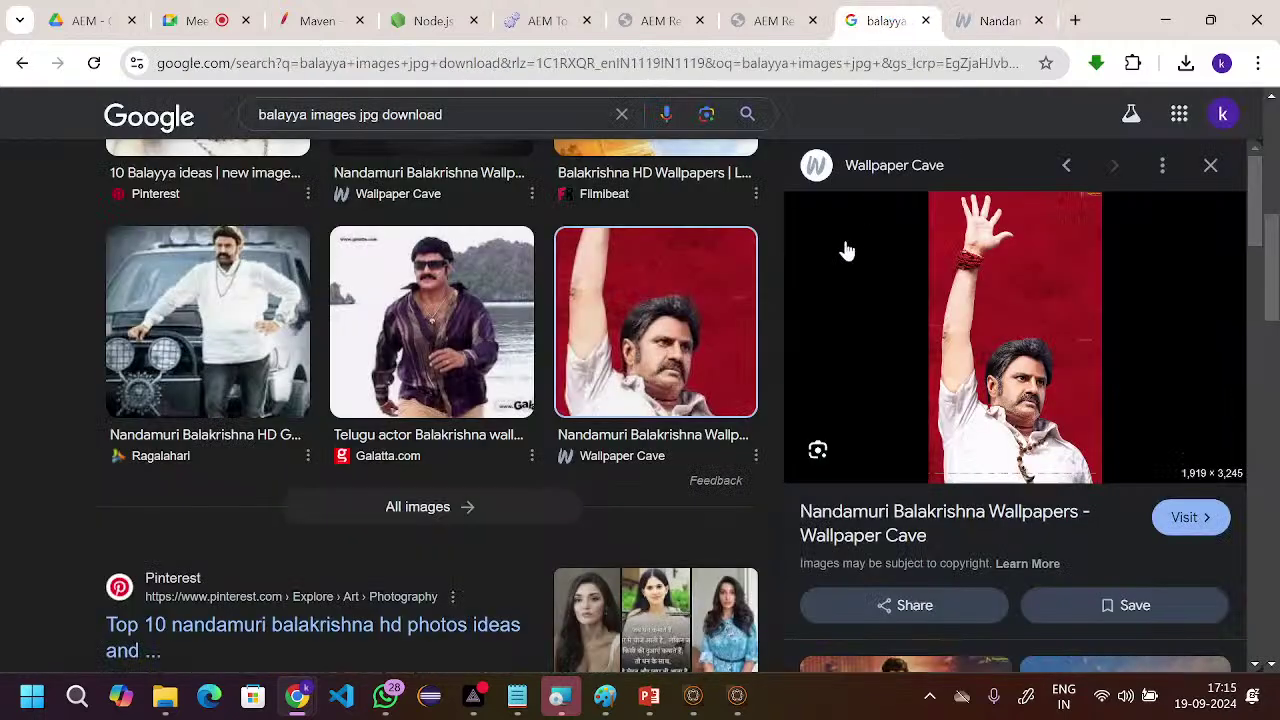
# - Toggle the image's favourite on and off, then open the full image results
pyautogui.scroll(-2, 800, 350)
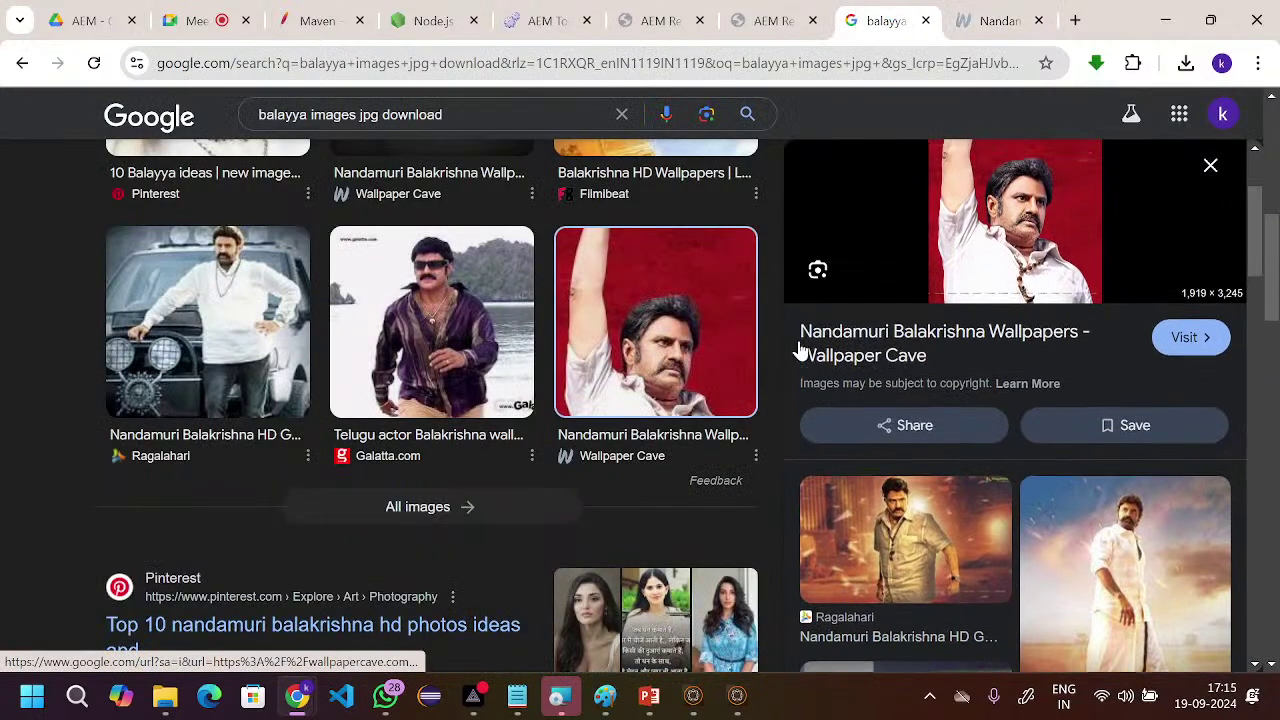
pyautogui.click(1124, 442)
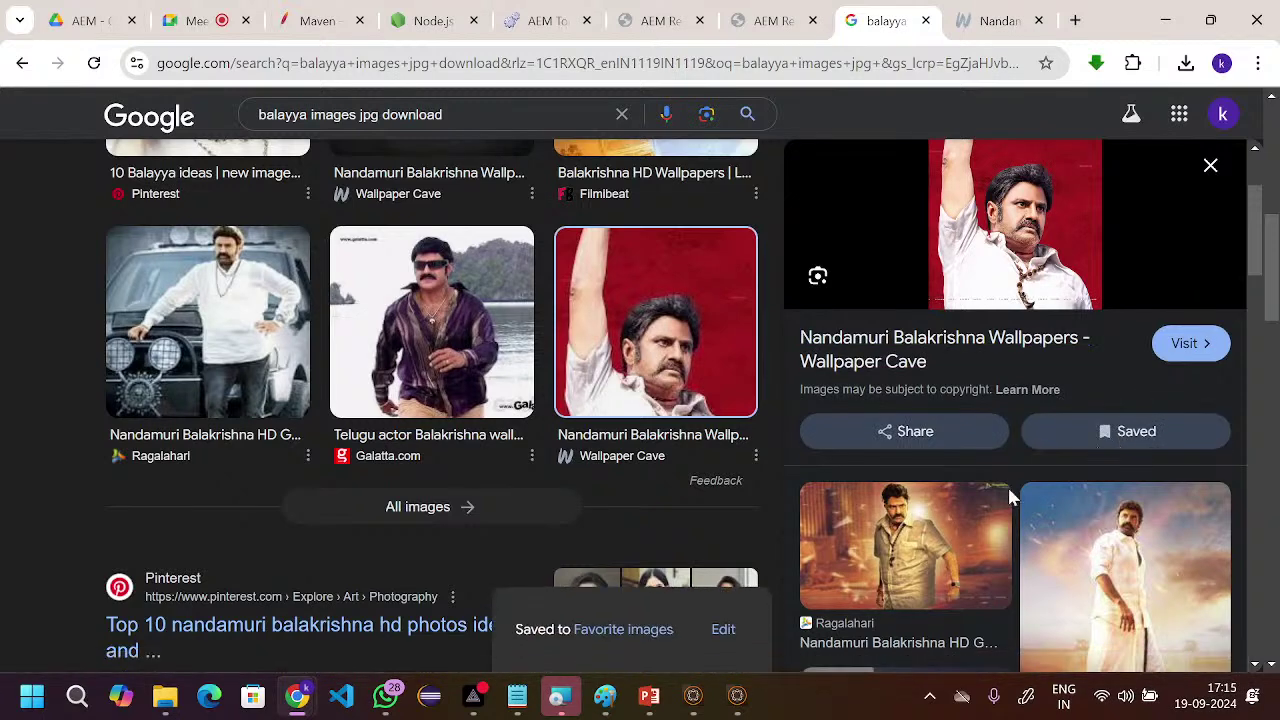
pyautogui.click(1118, 440)
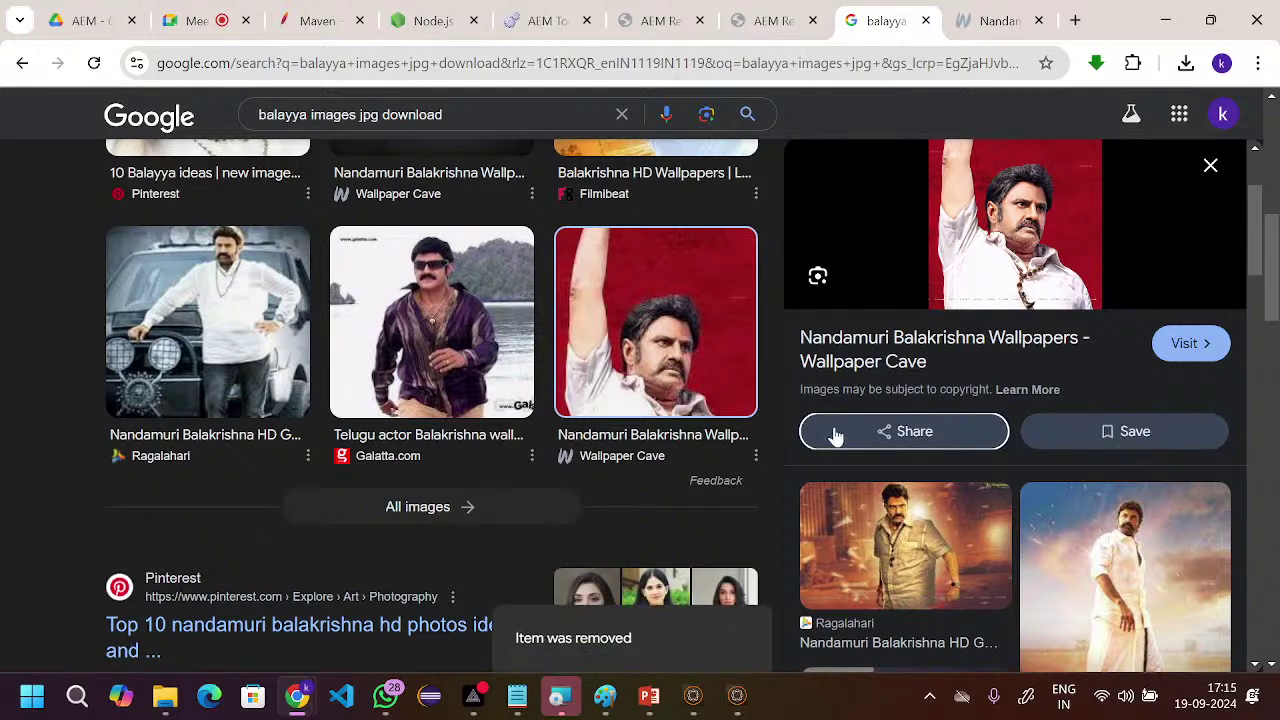
pyautogui.scroll(-1, 692, 440)
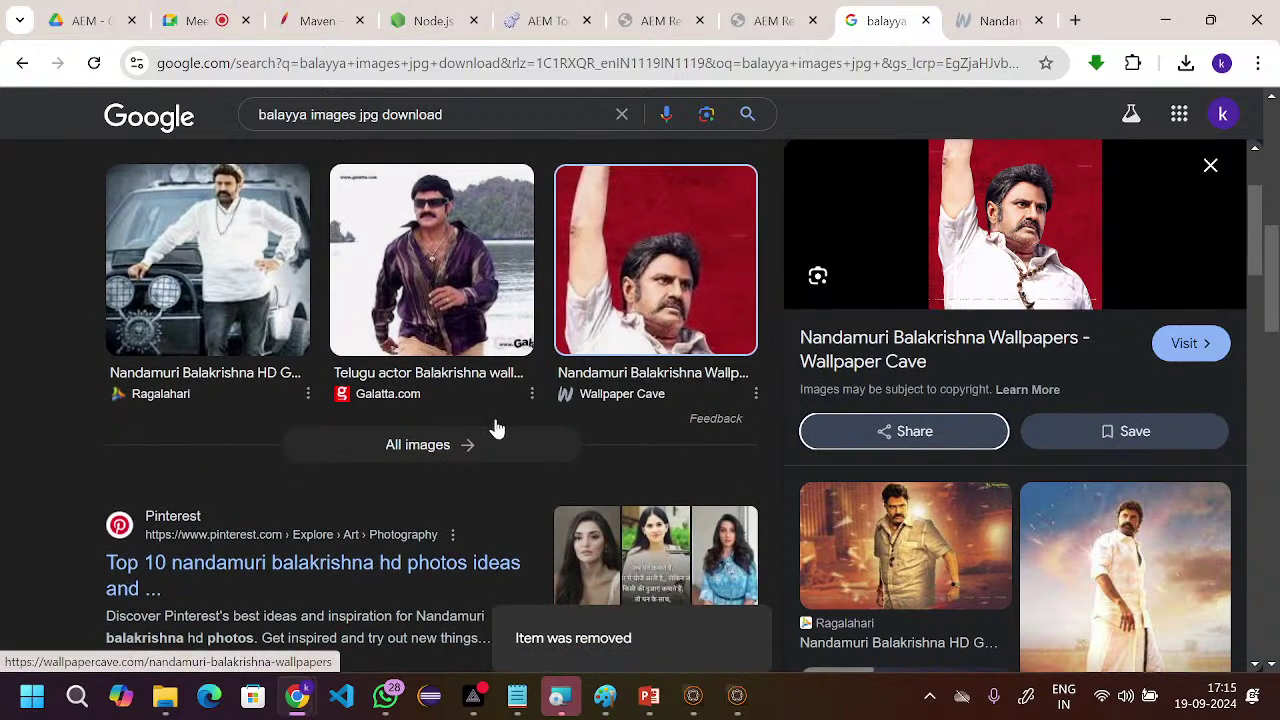
pyautogui.click(452, 452)
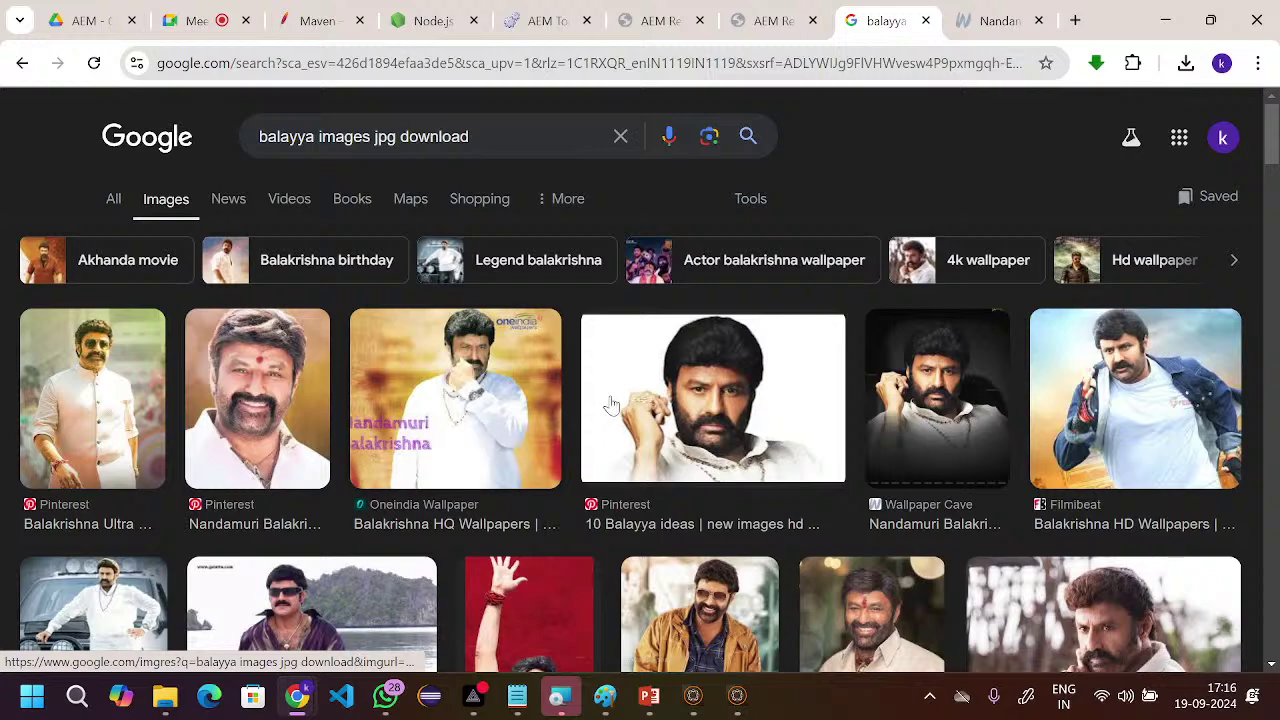
pyautogui.scroll(-2, 495, 450)
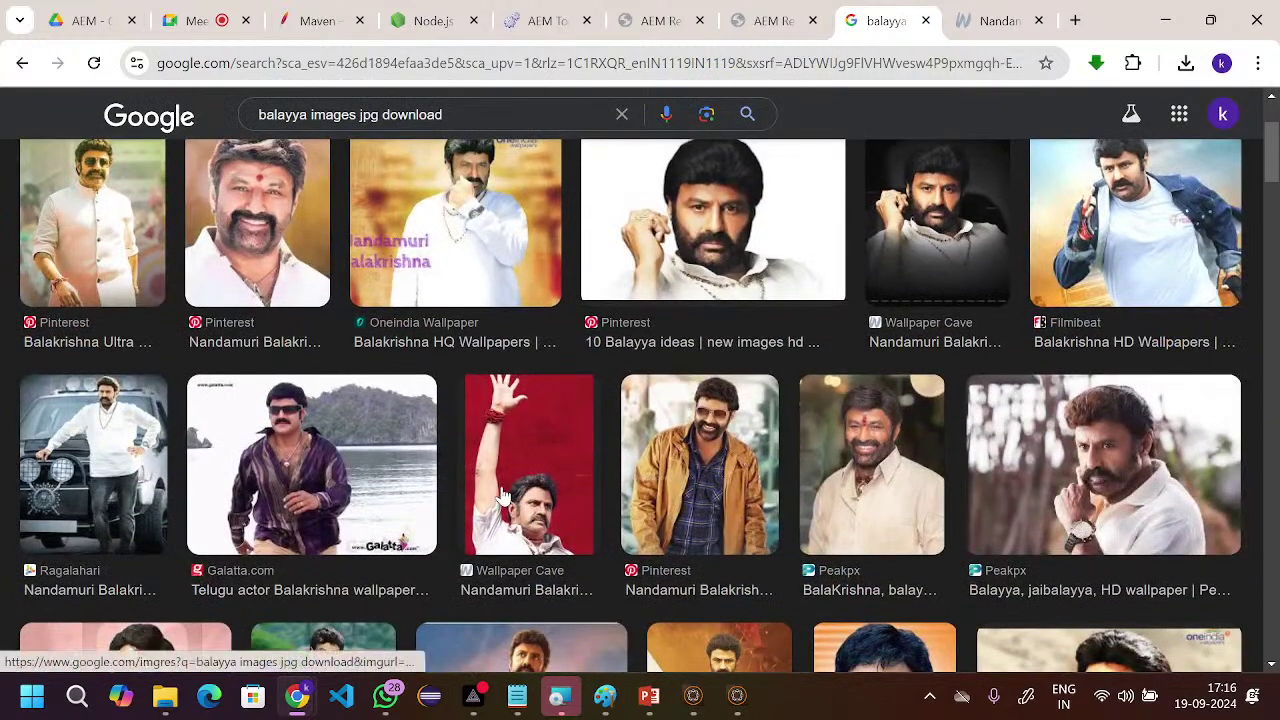
# - Save the red Balayya image to the Desktop as download.jpeg, then open a new tab
pyautogui.rightClick(504, 492)
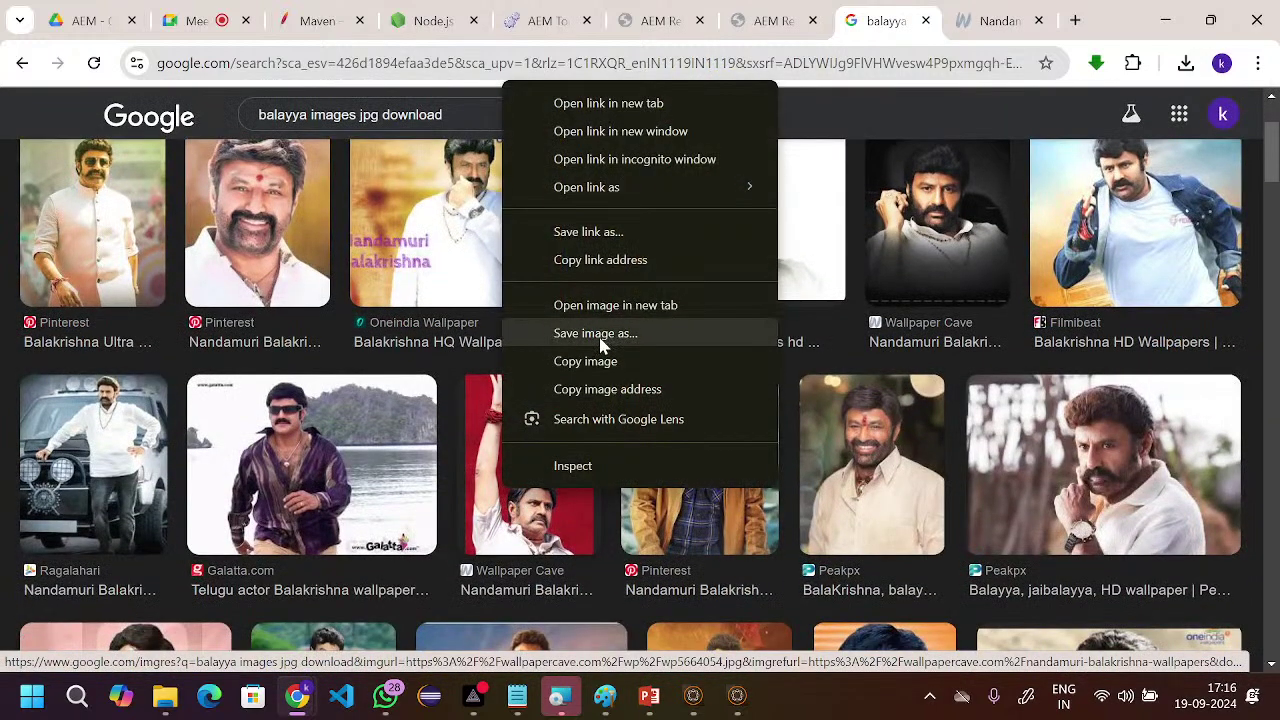
pyautogui.click(602, 340)
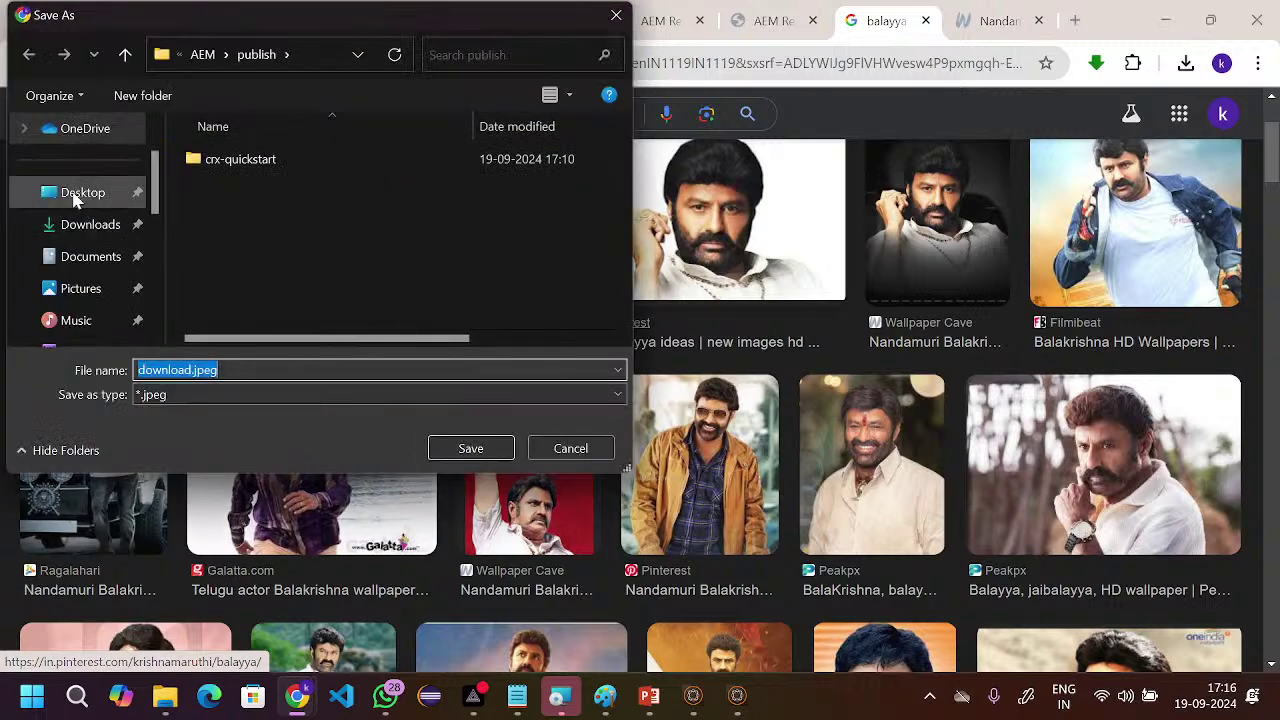
pyautogui.click(73, 196)
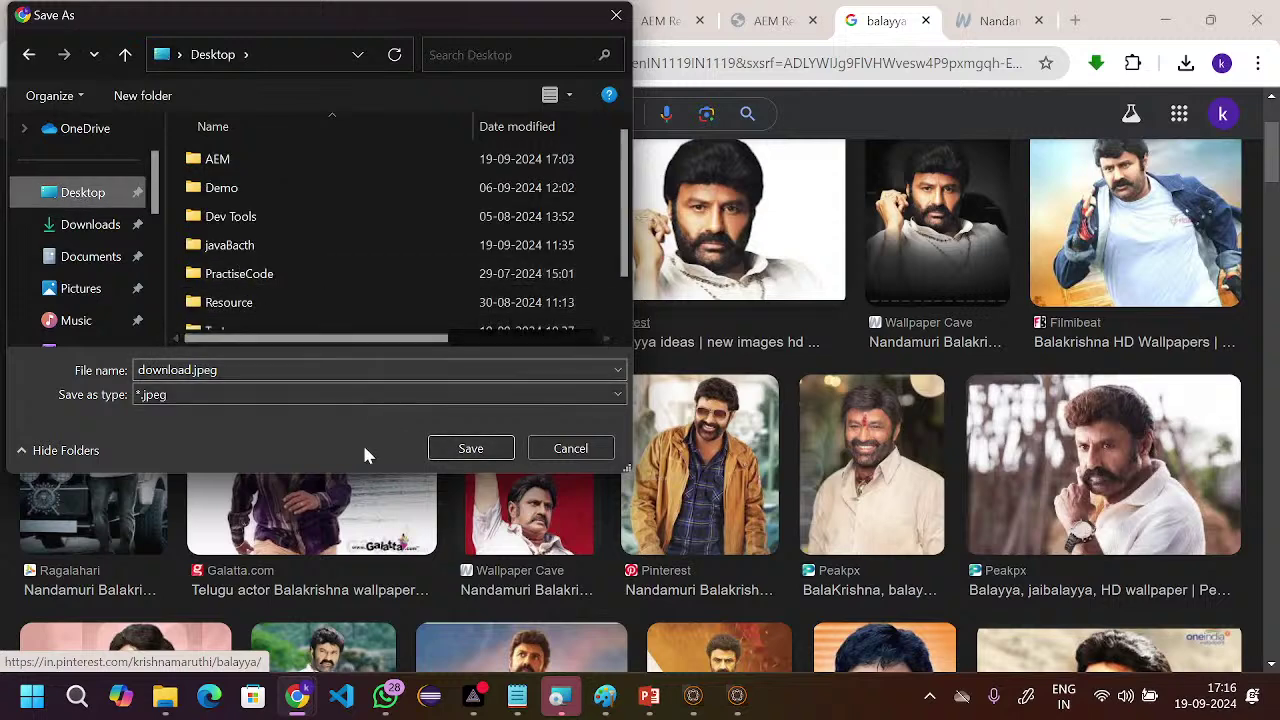
pyautogui.click(477, 450)
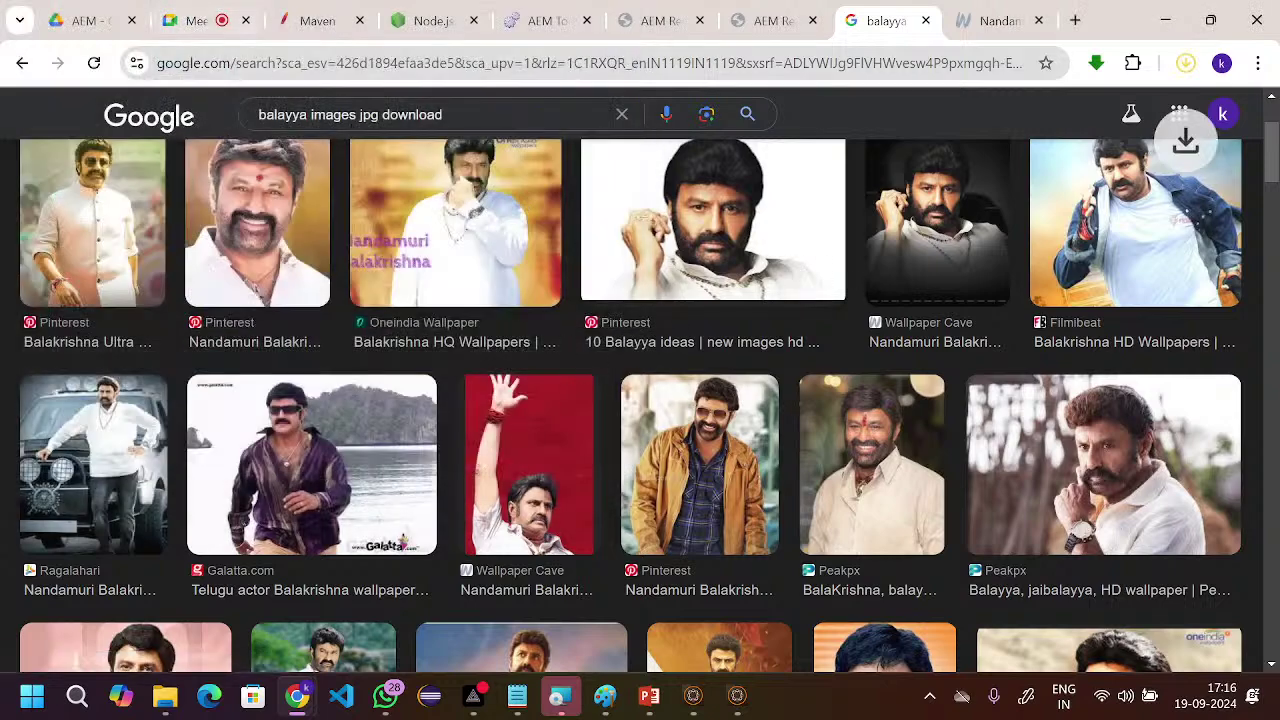
pyautogui.click(1000, 21)
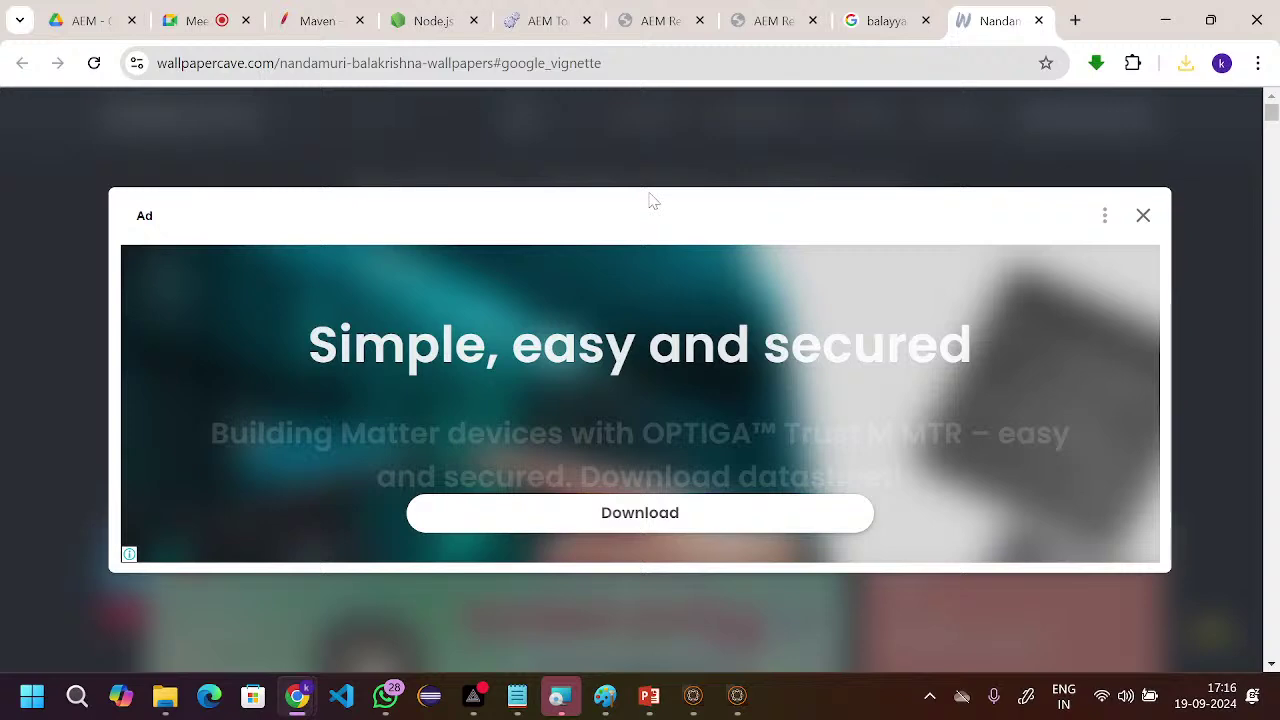
pyautogui.hotkey('ctrl', 't')
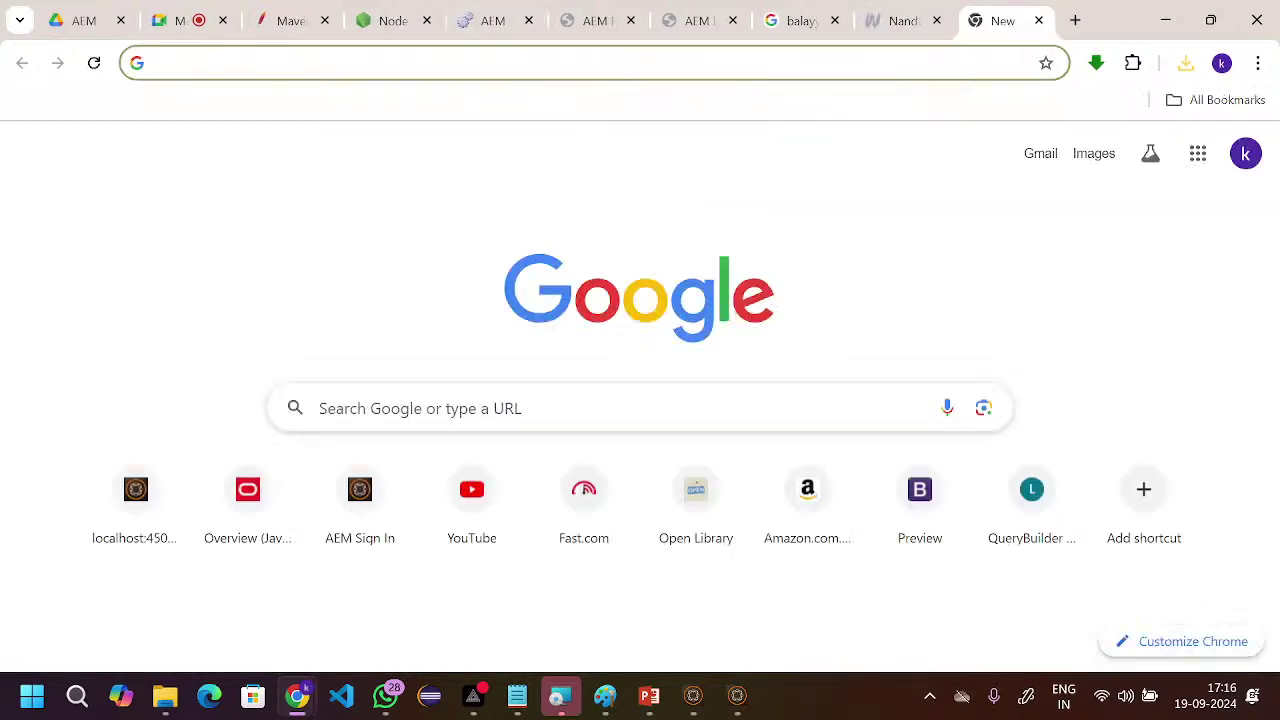
# - Load the localhost:4502 AEM start page and go to the Assets console
pyautogui.click(594, 62)
pyautogui.write('a')
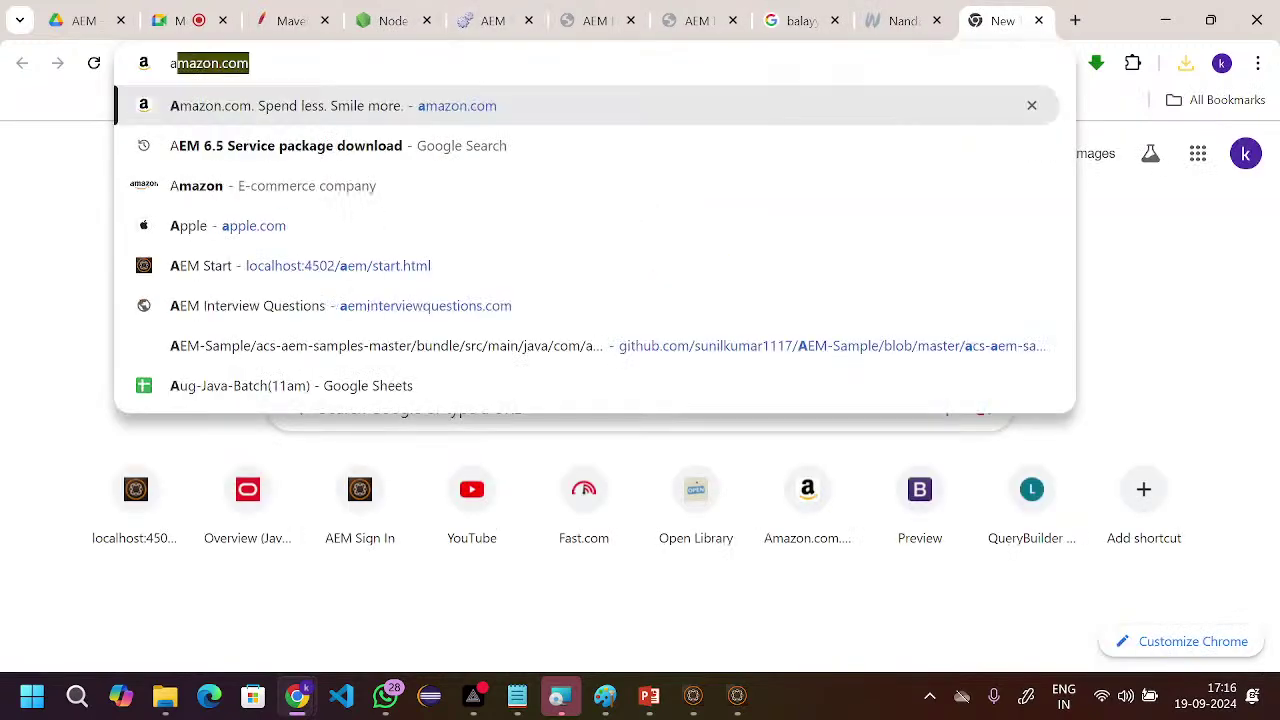
pyautogui.press('BackSpace')
pyautogui.press('BackSpace')
pyautogui.write('lo')
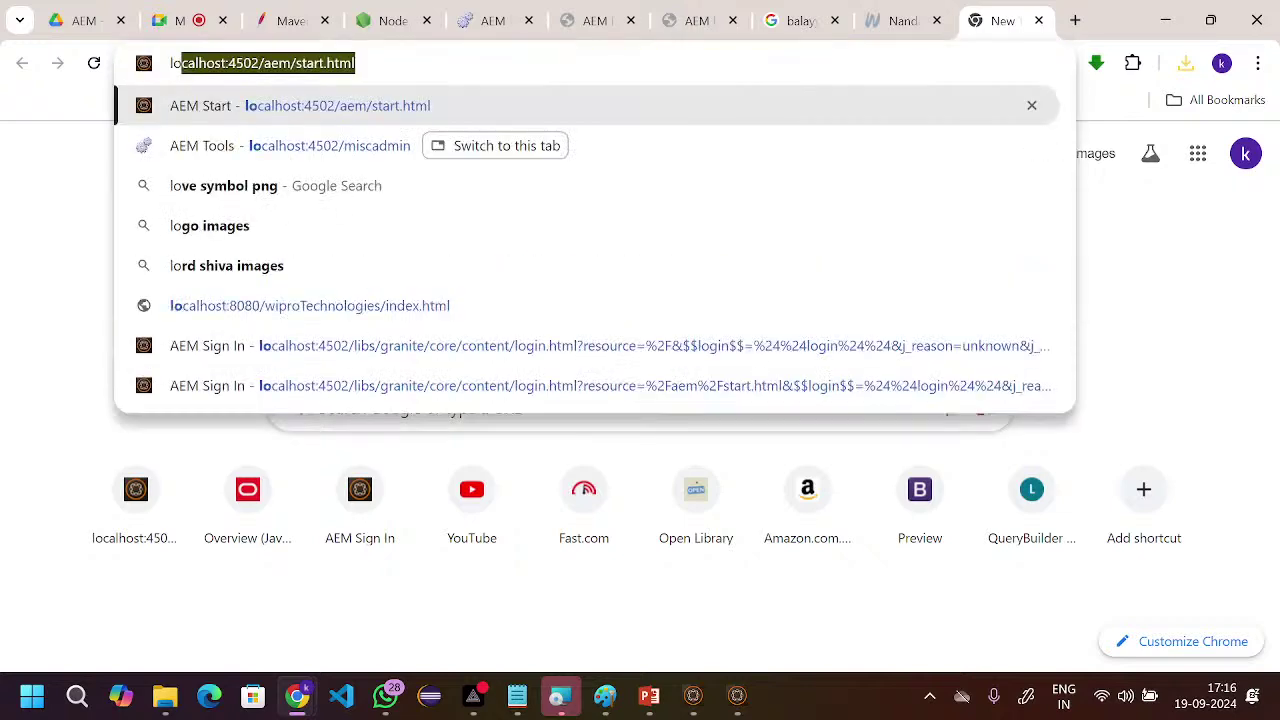
pyautogui.press('Return')
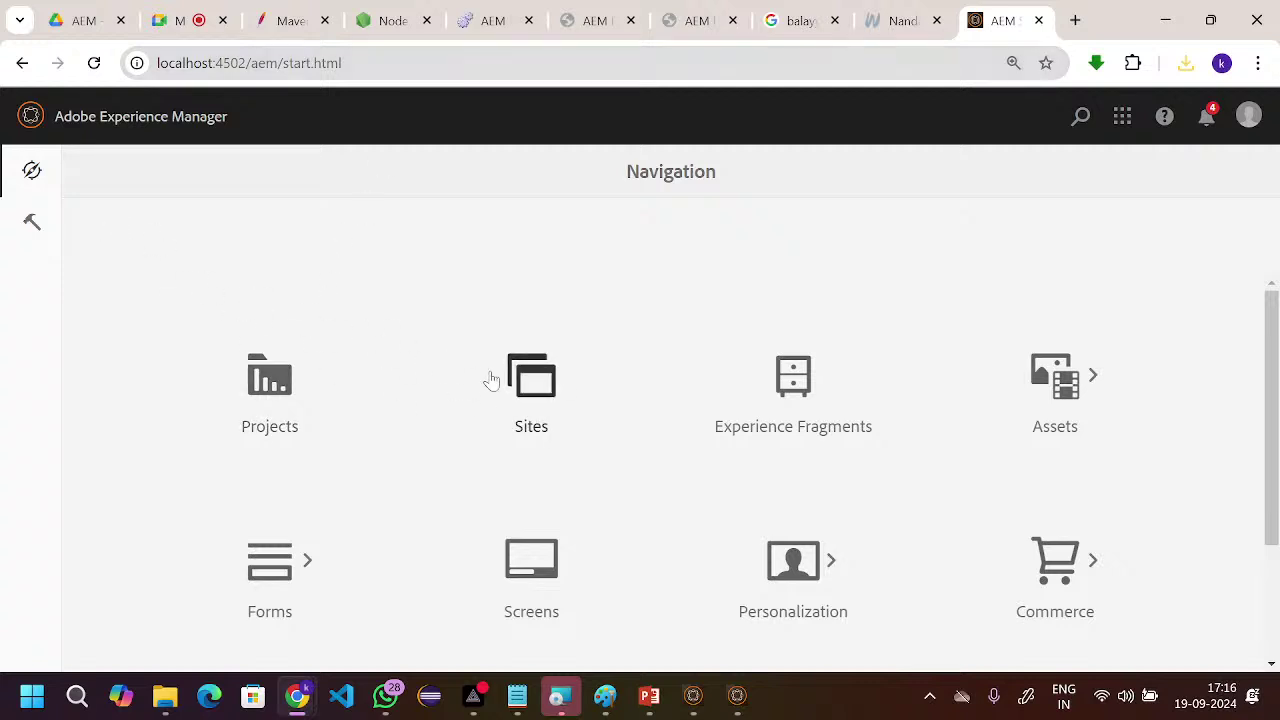
pyautogui.click(531, 388)
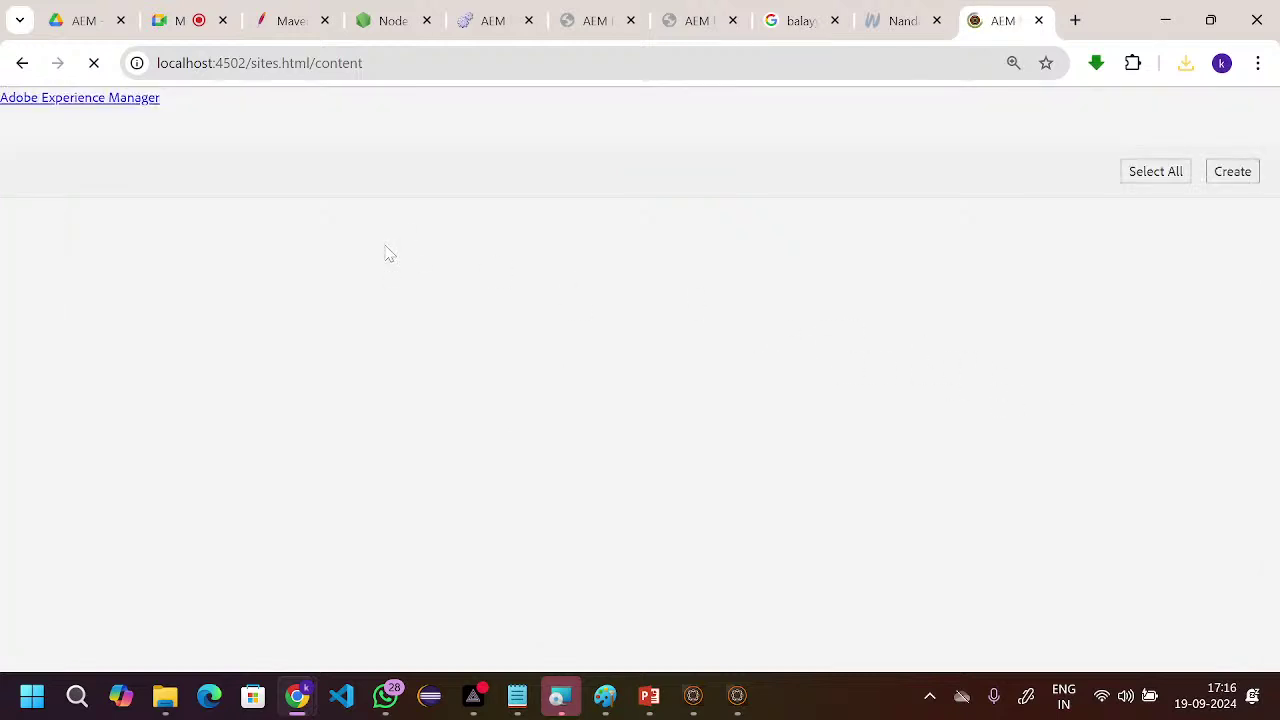
pyautogui.click(21, 63)
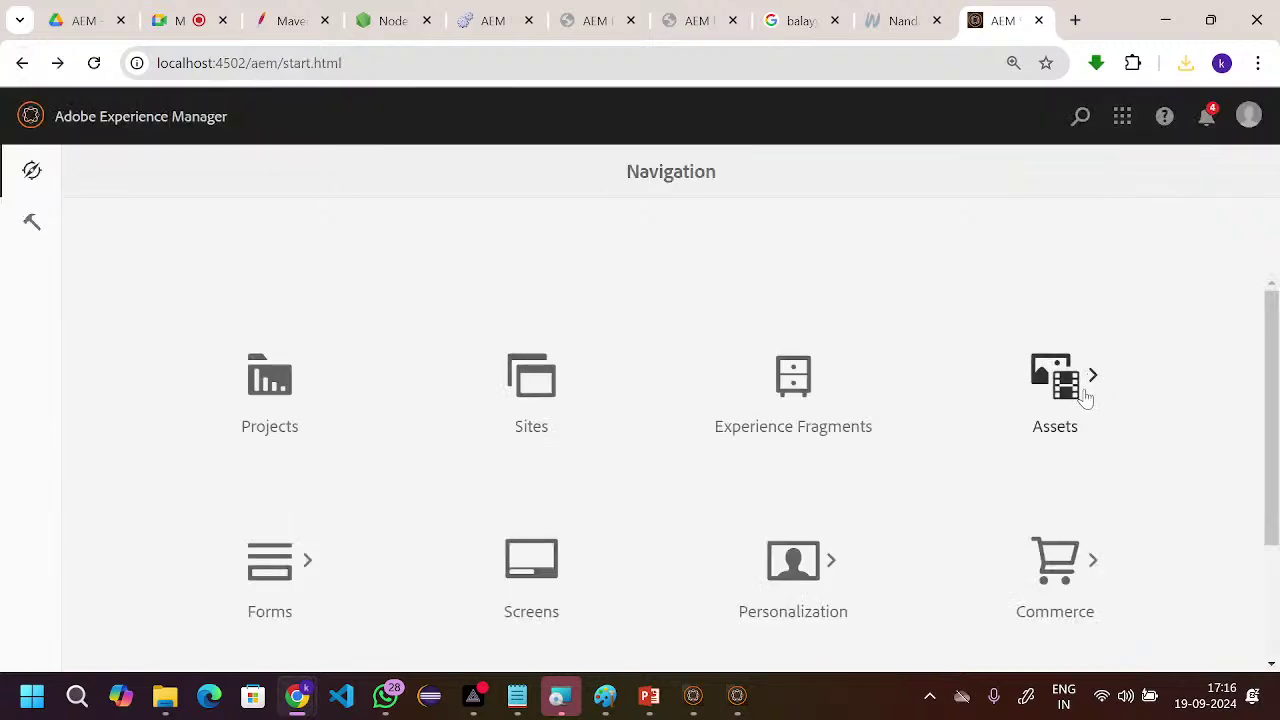
pyautogui.click(1087, 398)
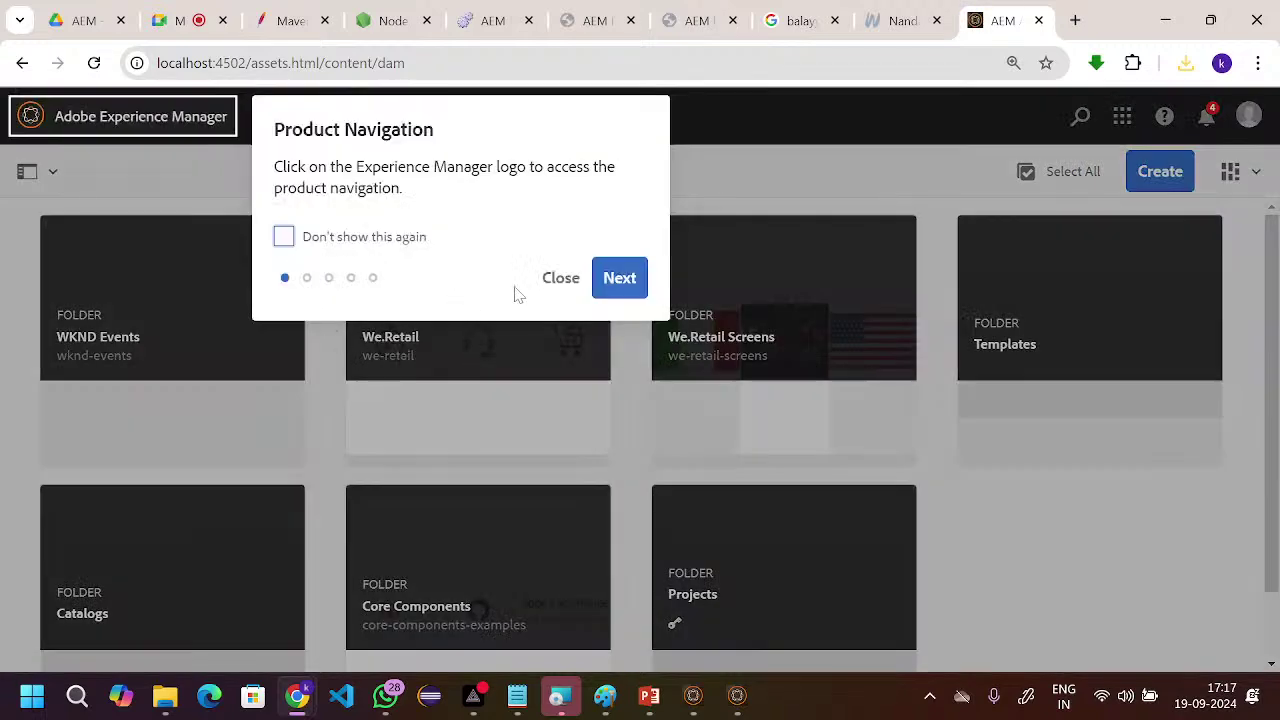
# - Dismiss the product navigation popup and look over the Assets view layout options
pyautogui.click(561, 278)
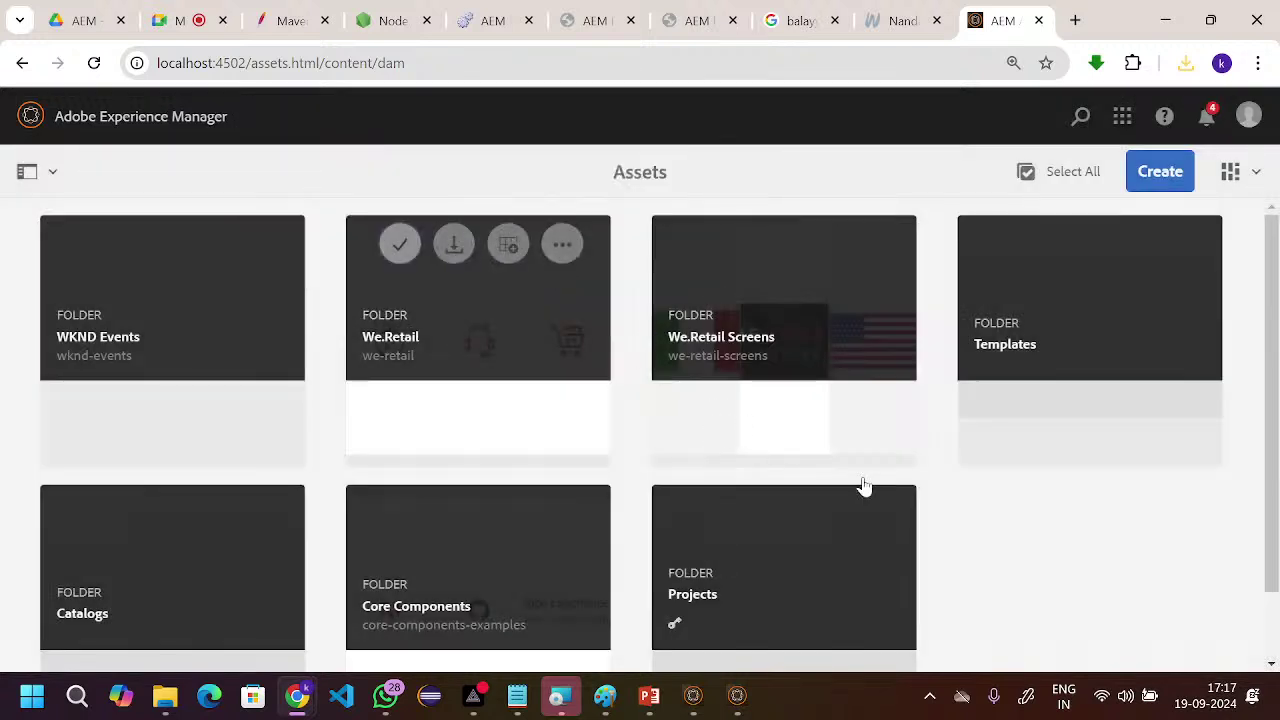
pyautogui.click(1236, 171)
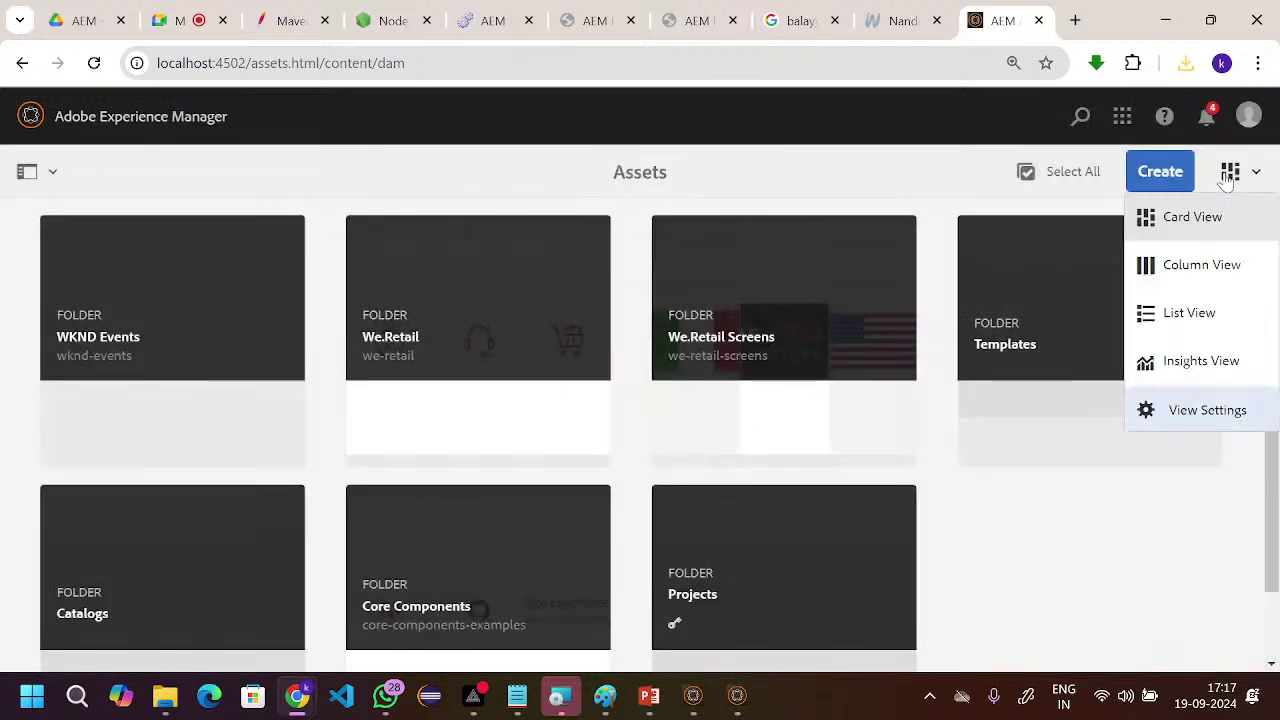
pyautogui.click(1109, 527)
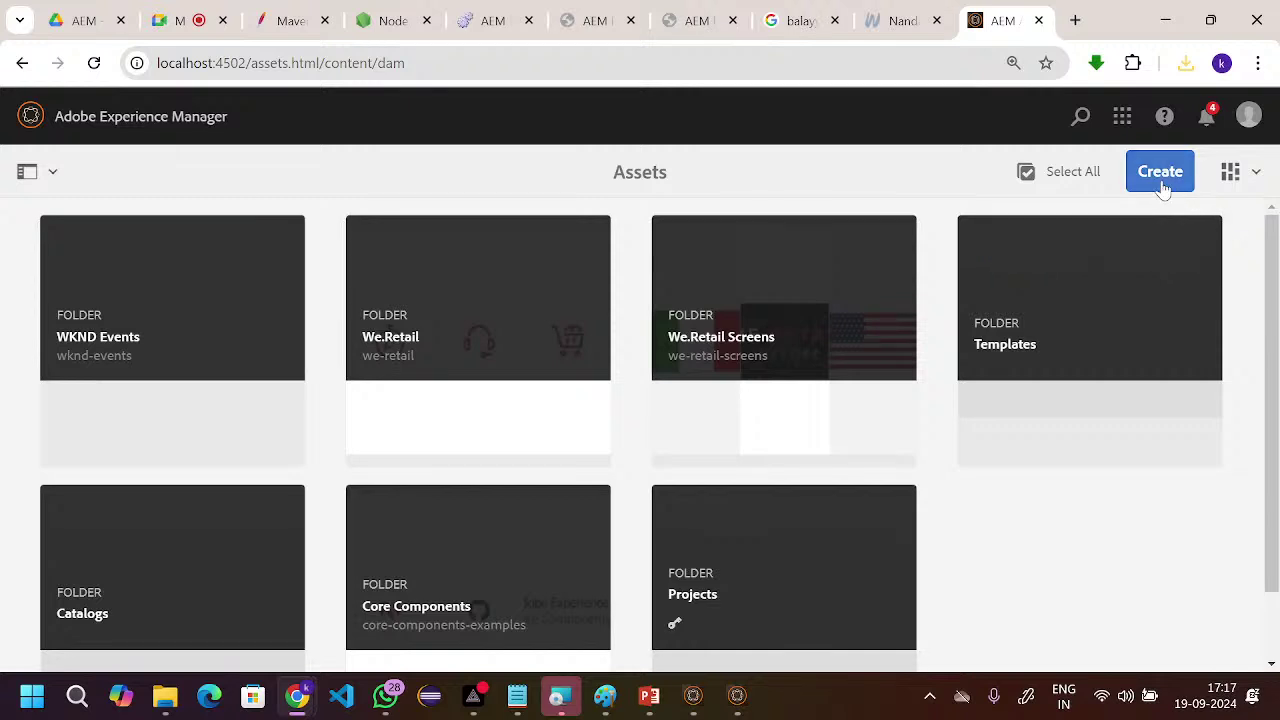
pyautogui.scroll(-1, 430, 513)
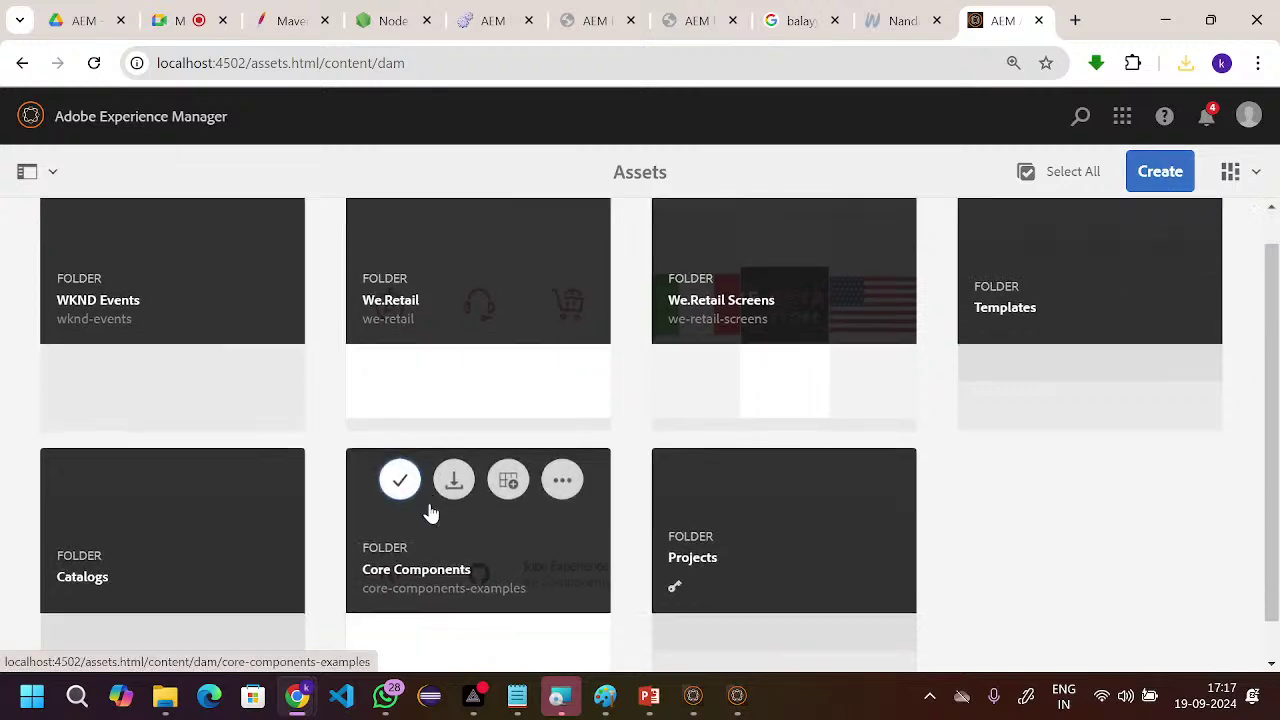
pyautogui.scroll(-1, 430, 513)
pyautogui.scroll(2, 430, 513)
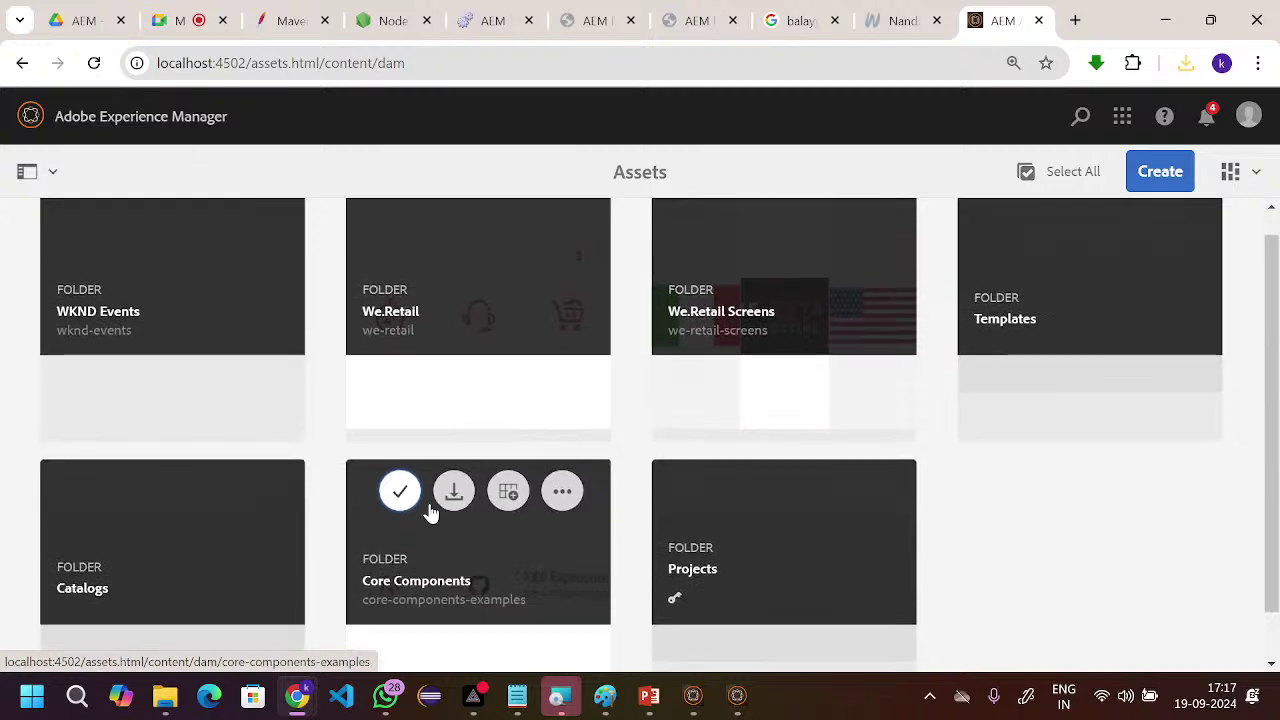
pyautogui.scroll(-2, 430, 520)
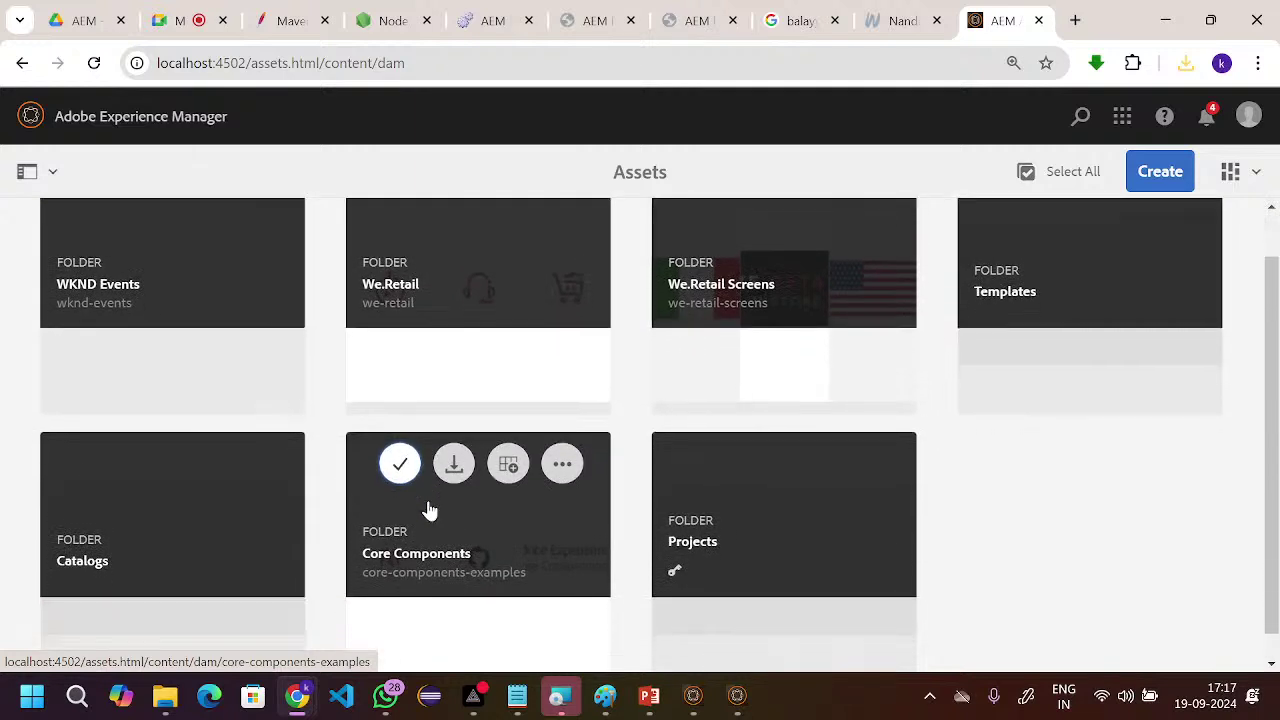
pyautogui.scroll(1, 430, 515)
pyautogui.scroll(-1, 430, 510)
pyautogui.scroll(2, 430, 510)
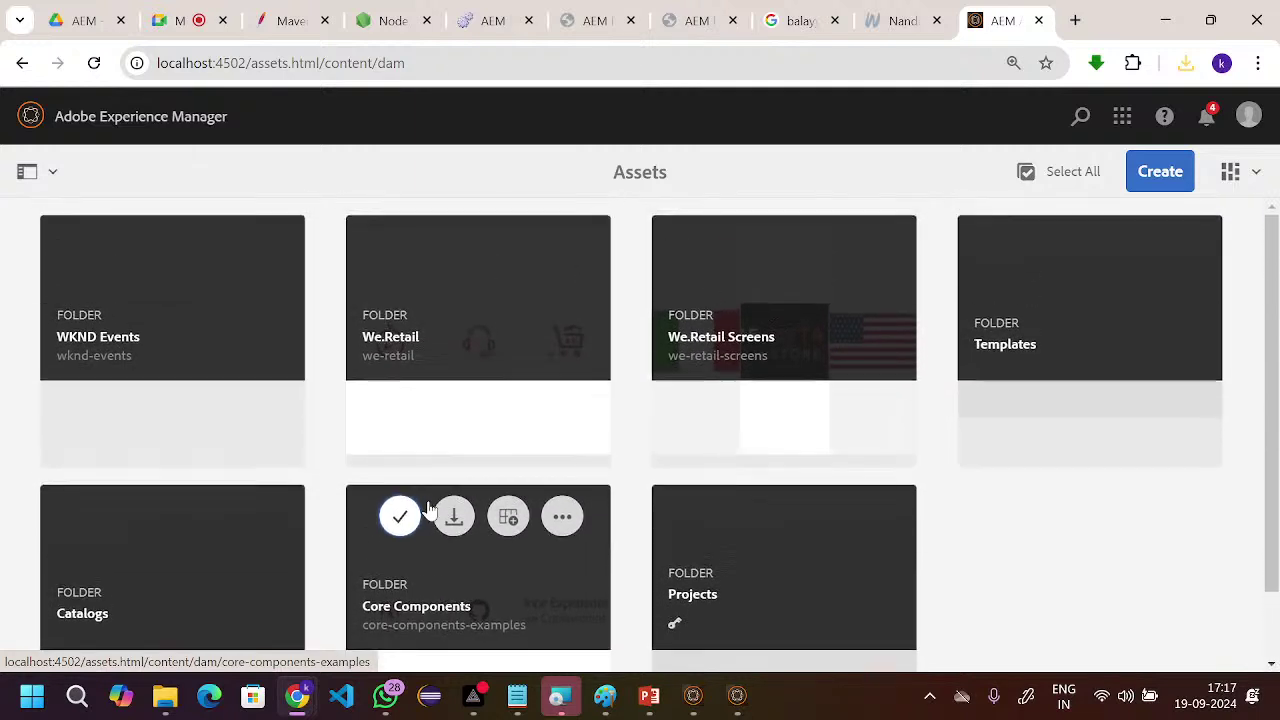
# - Create a new Assets folder titled 'BallayyaImages'
pyautogui.click(1177, 184)
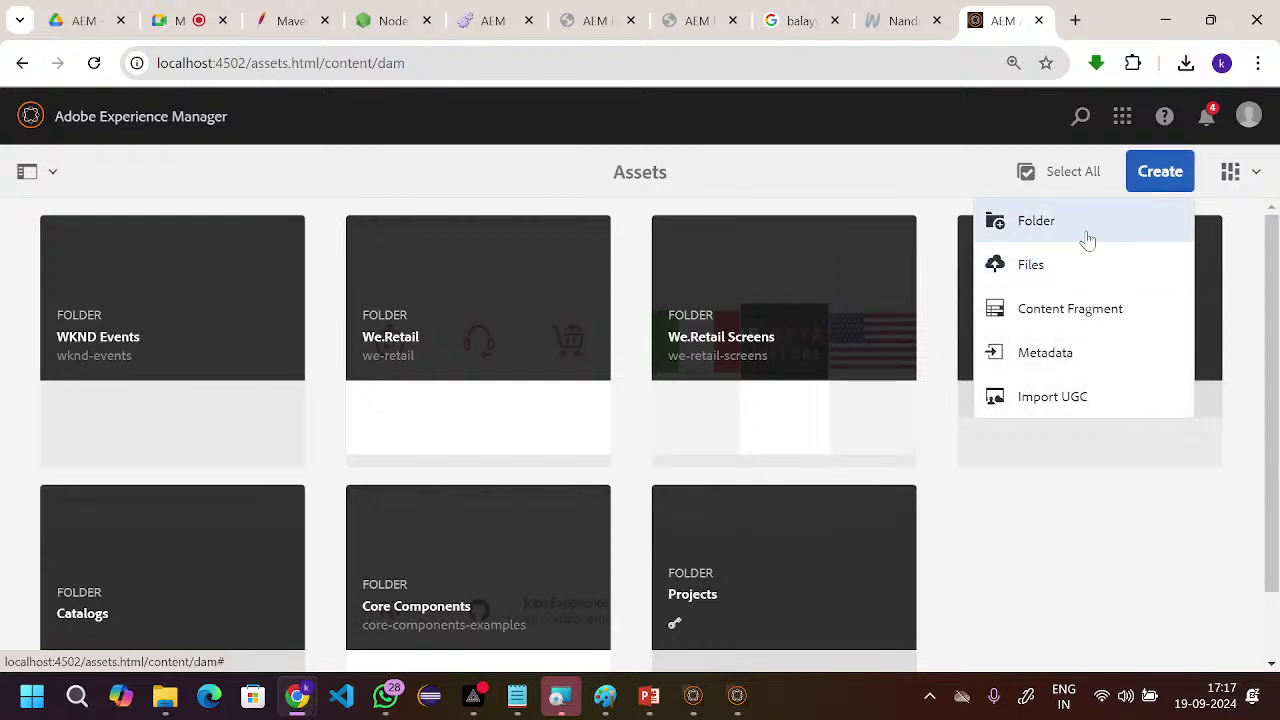
pyautogui.click(1089, 240)
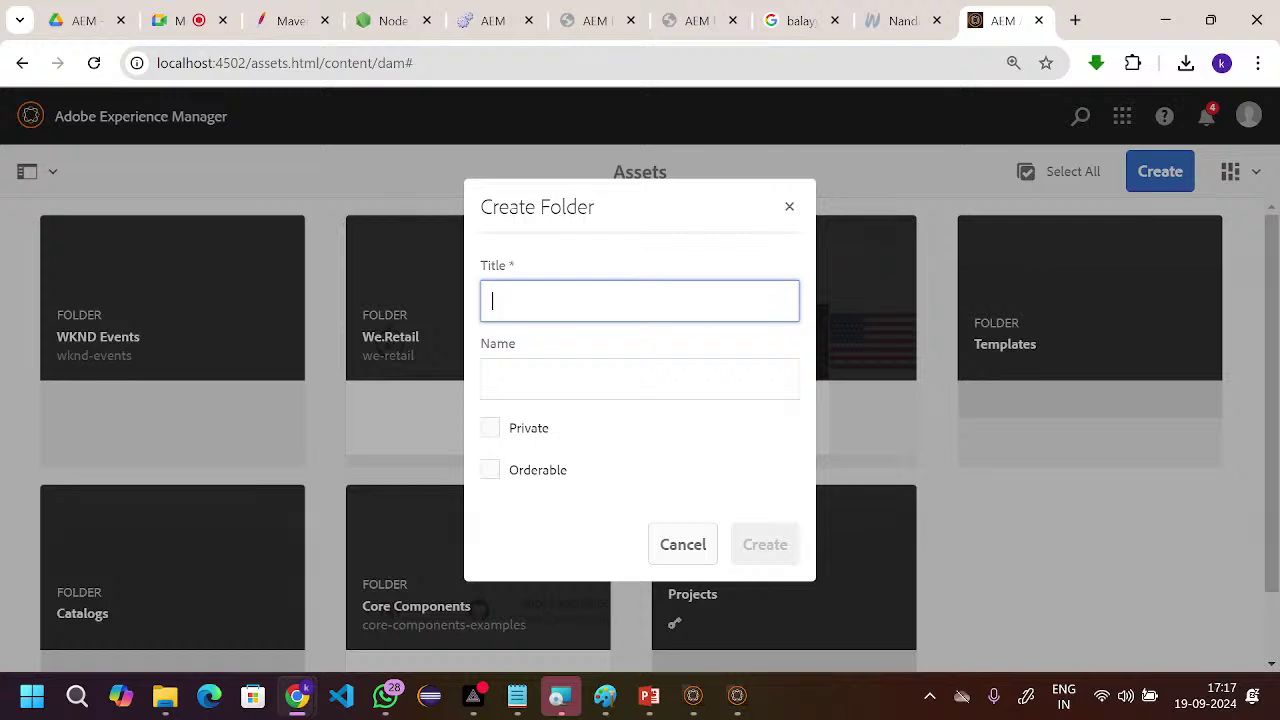
pyautogui.write('Bal')
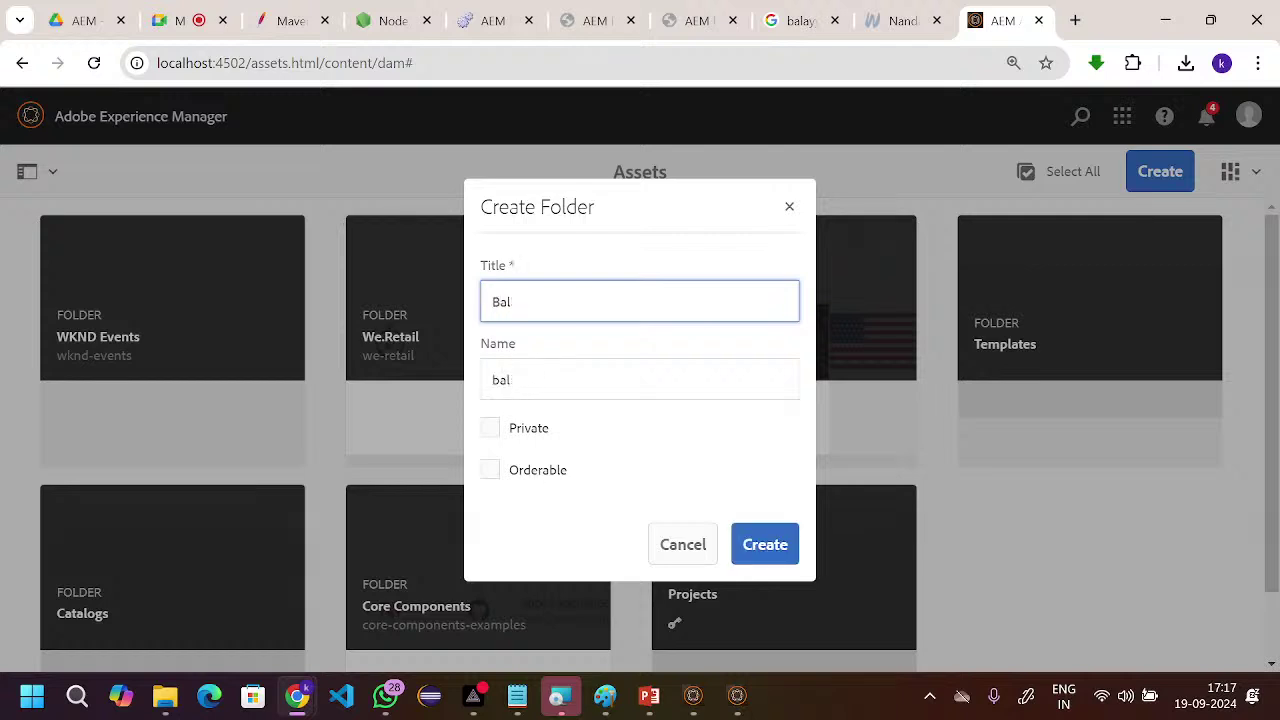
pyautogui.write('layya')
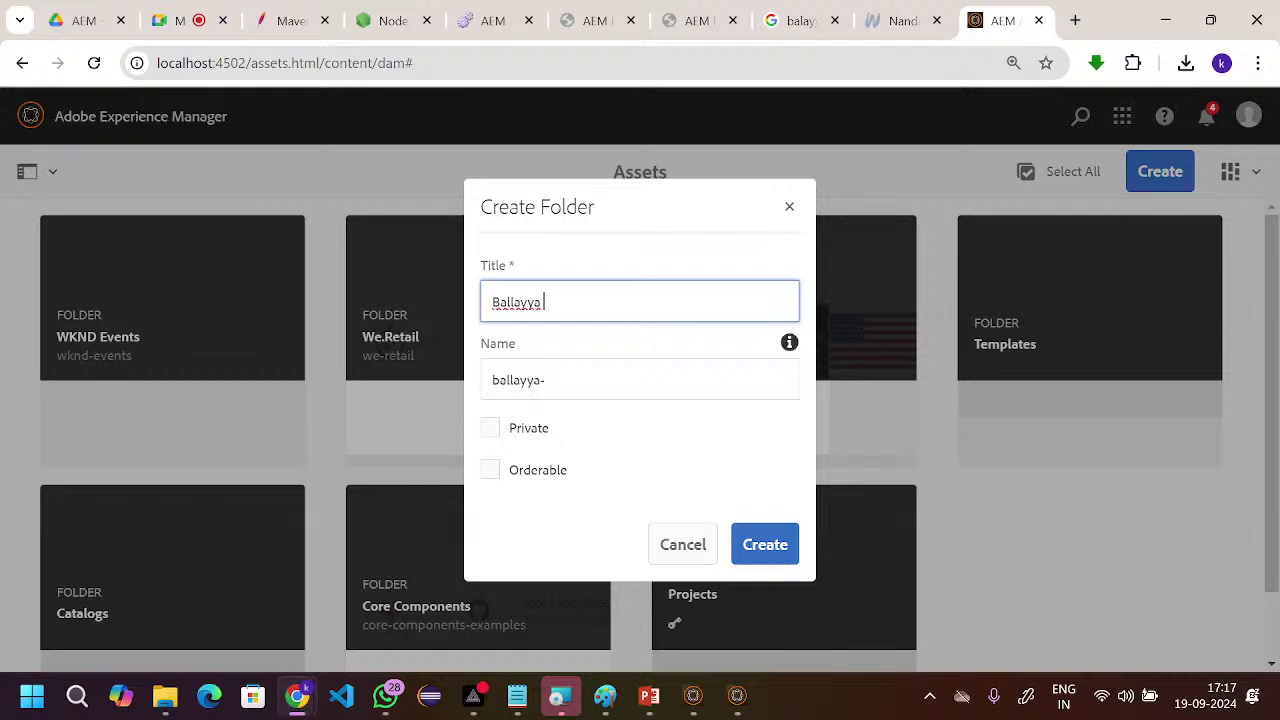
pyautogui.press('BackSpace')
pyautogui.write('Images')
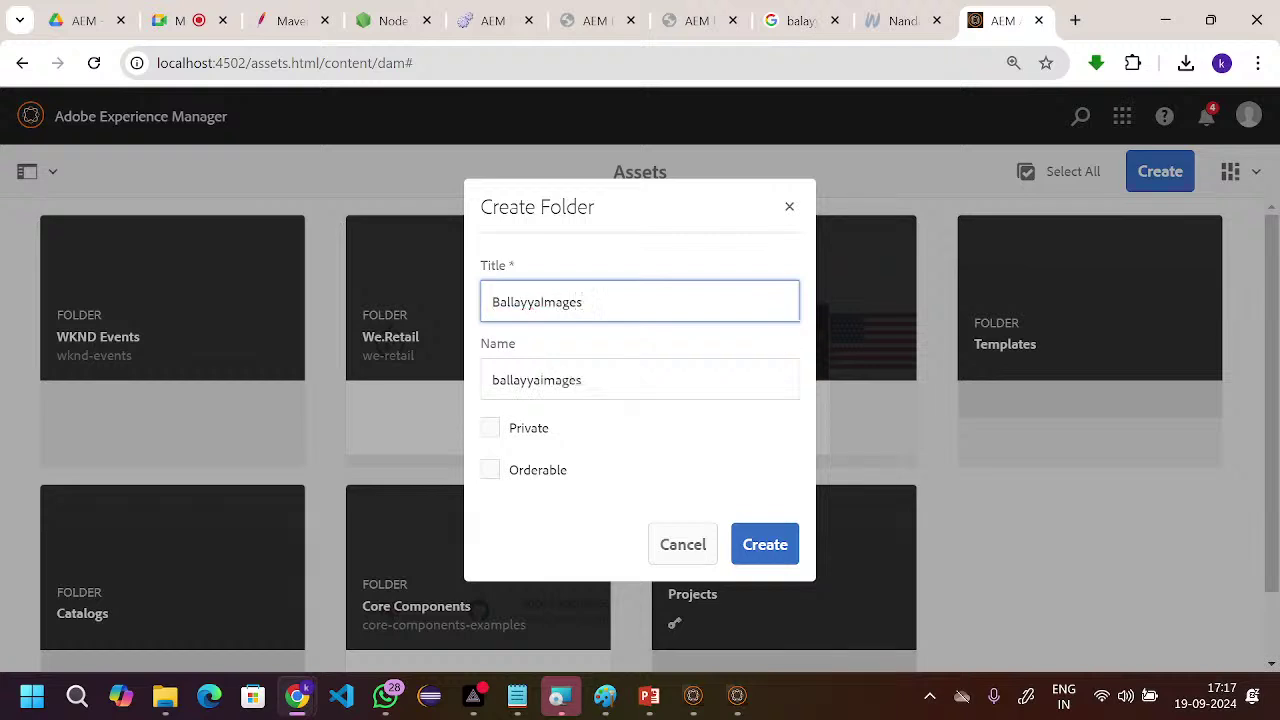
pyautogui.click(766, 542)
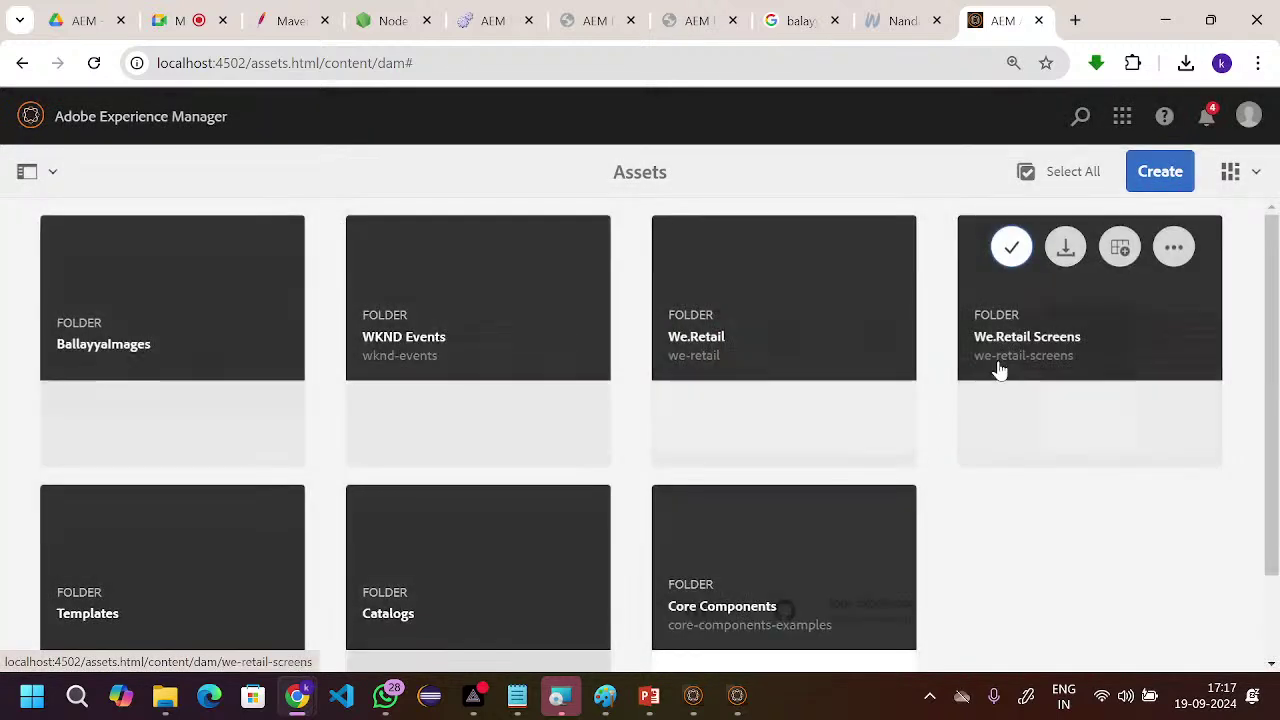
pyautogui.scroll(-1, 1000, 371)
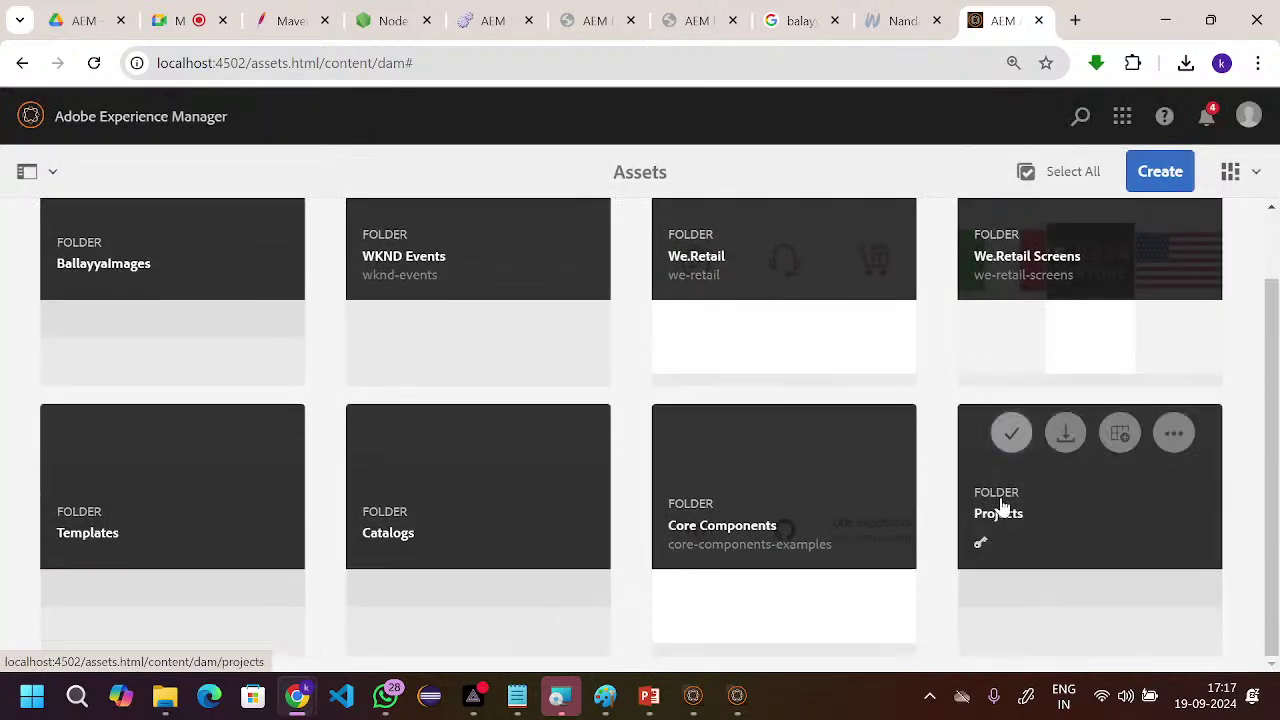
pyautogui.scroll(1, 1023, 366)
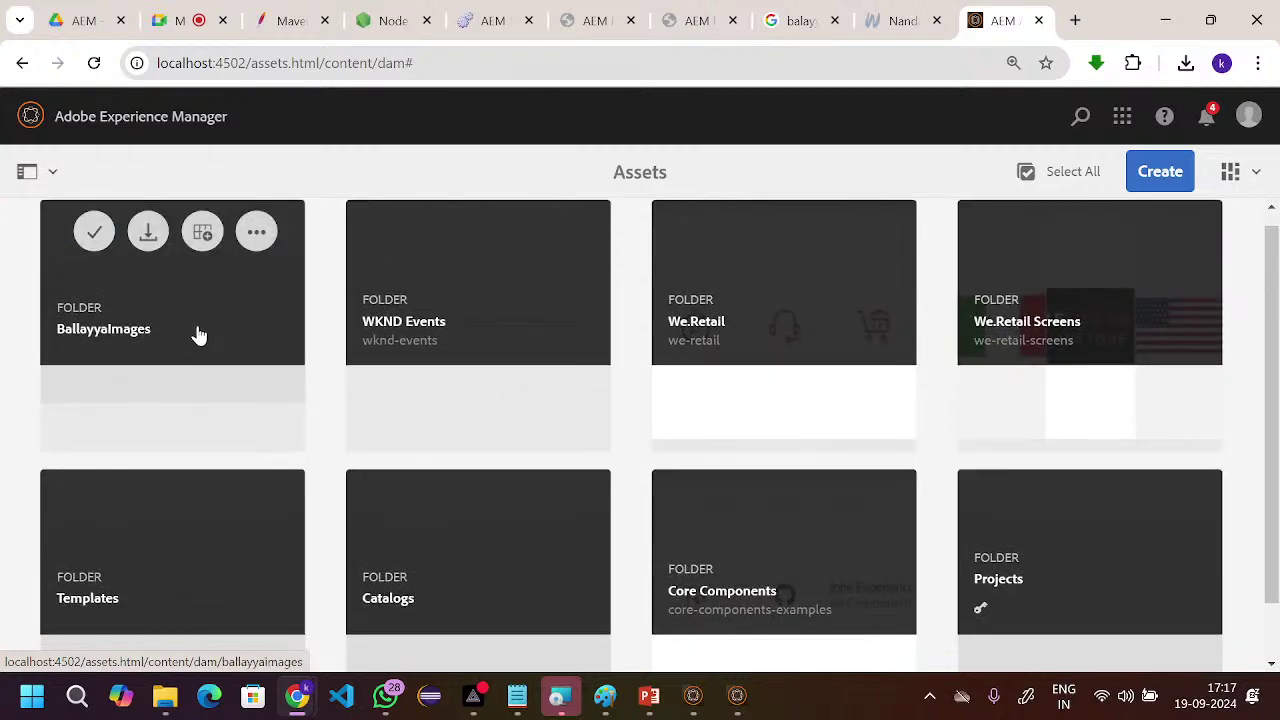
# - Open the BallayyaImages folder and start a file upload from the computer
pyautogui.click(146, 303)
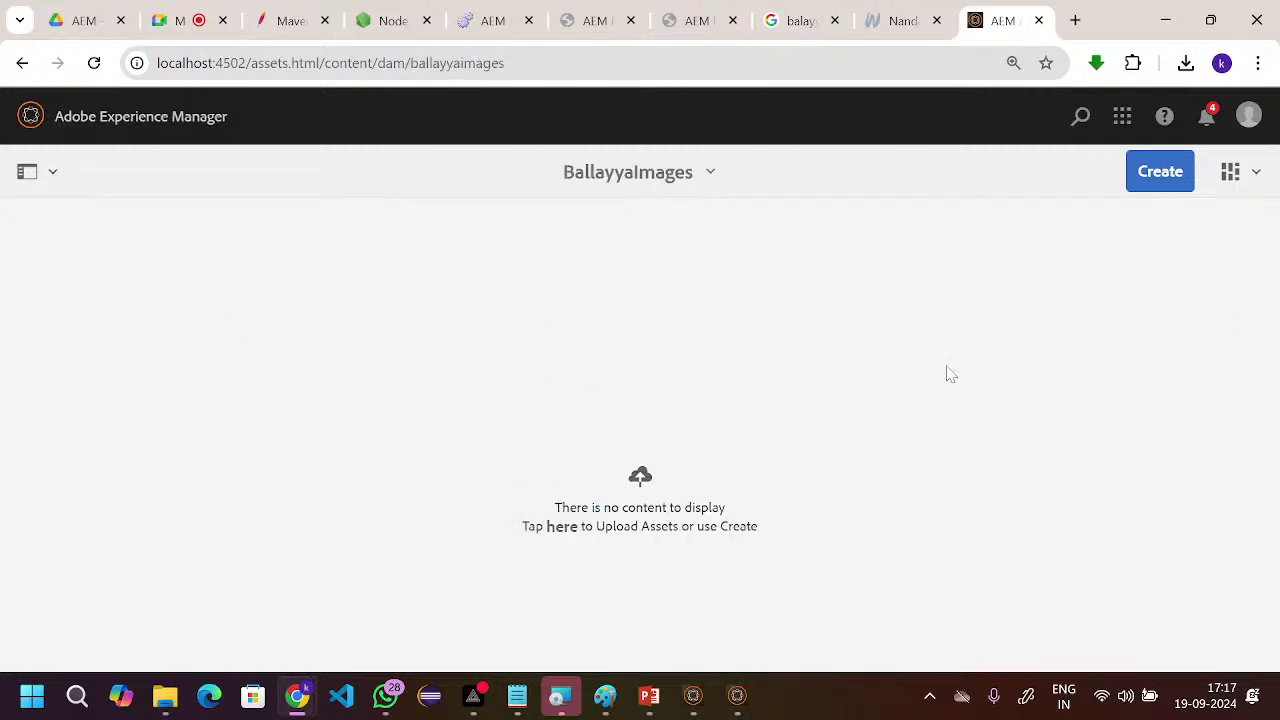
pyautogui.click(1179, 180)
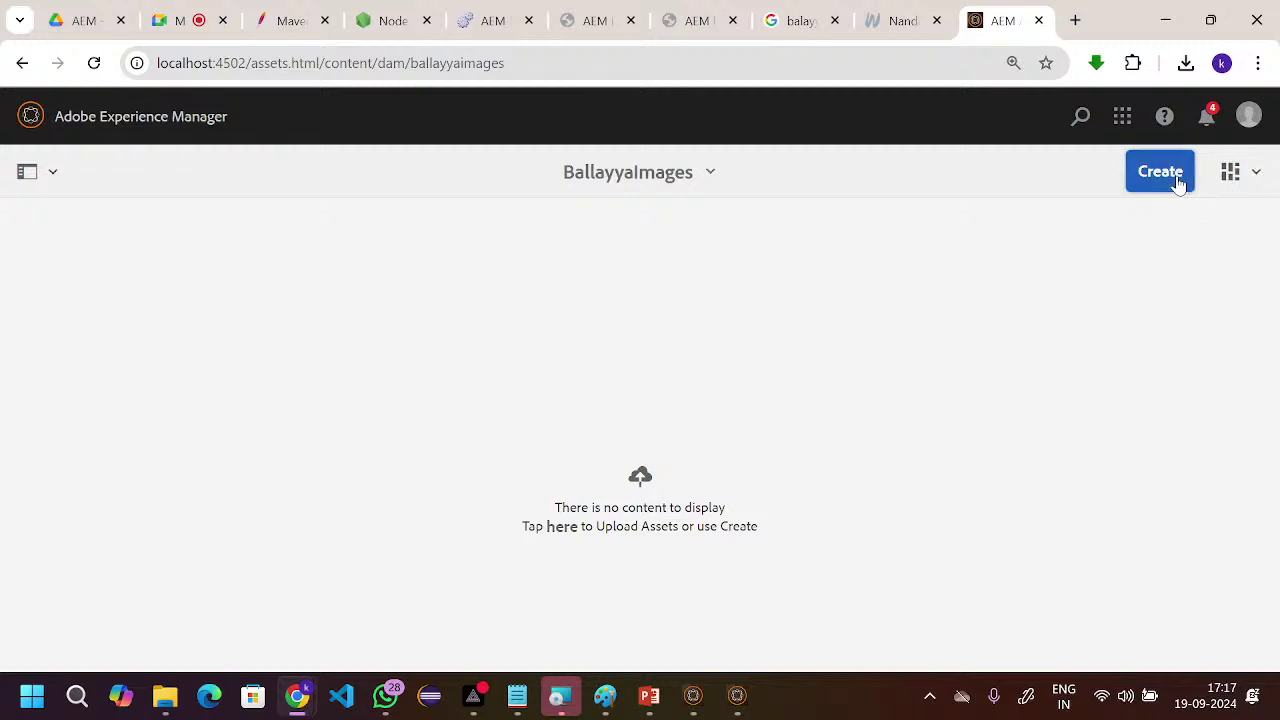
pyautogui.click(1068, 280)
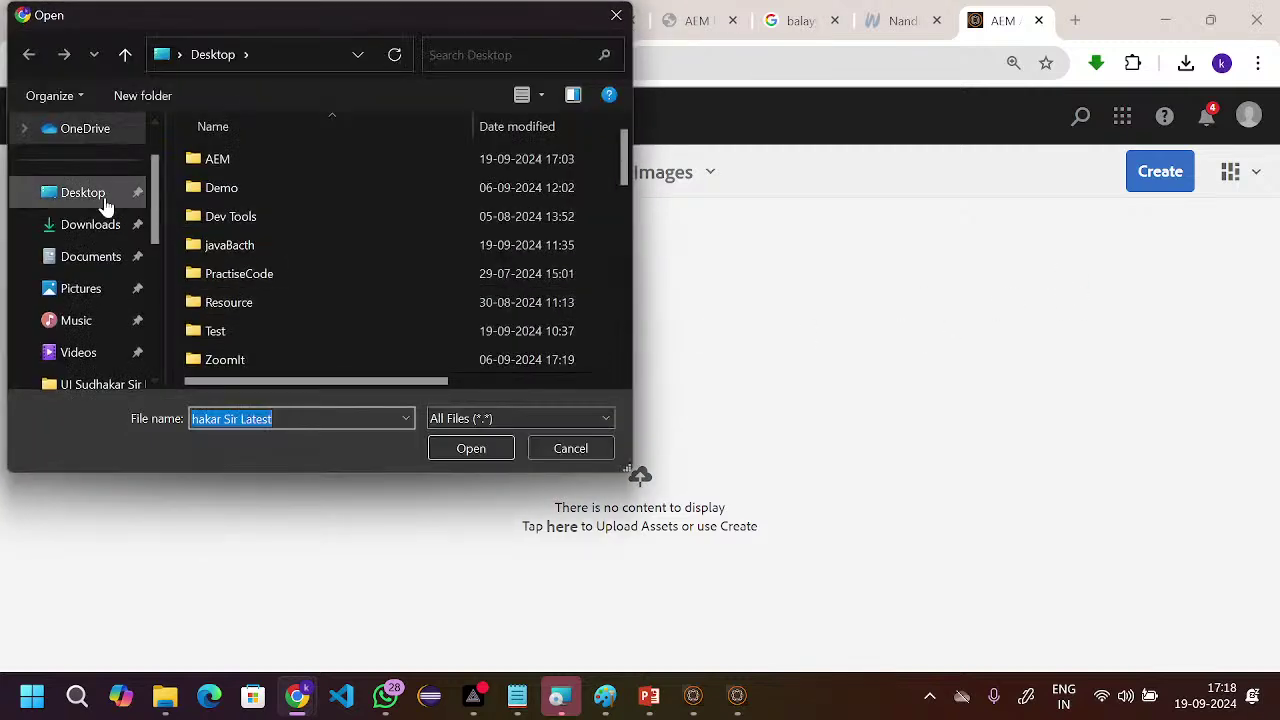
# - Select download.jpeg from the Desktop and upload it
pyautogui.click(105, 200)
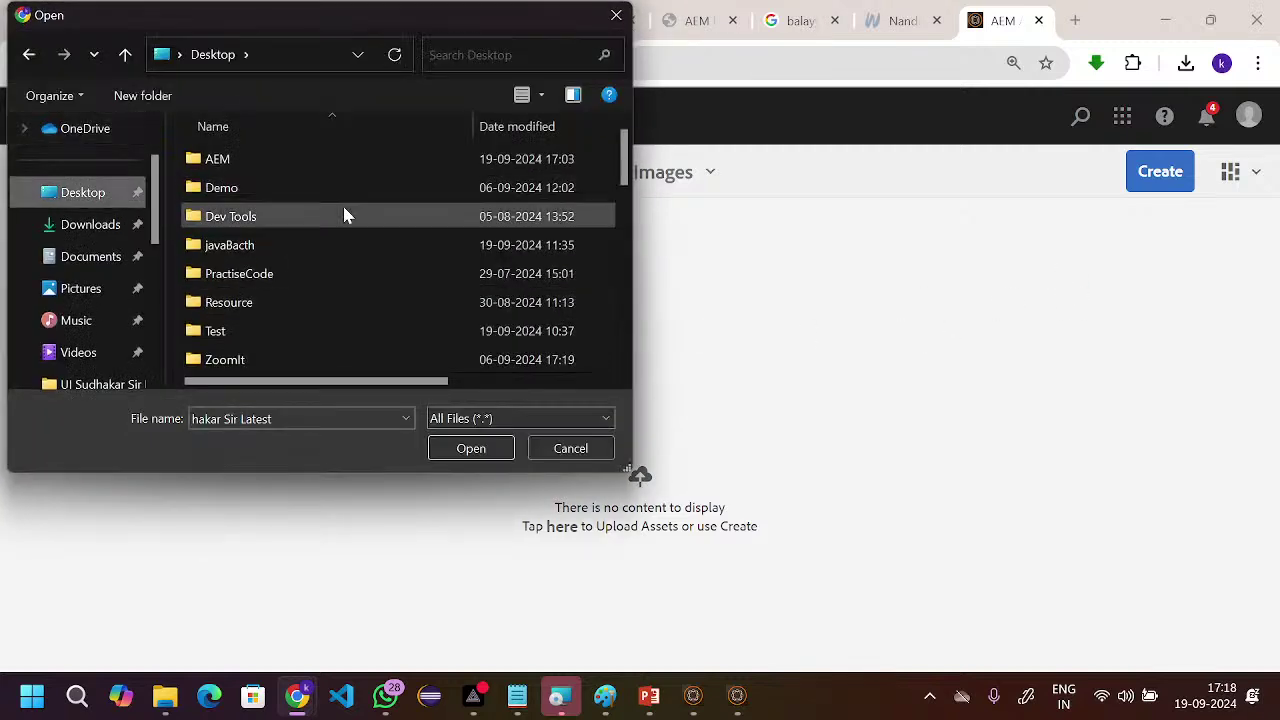
pyautogui.scroll(-8, 343, 211)
pyautogui.scroll(8, 343, 215)
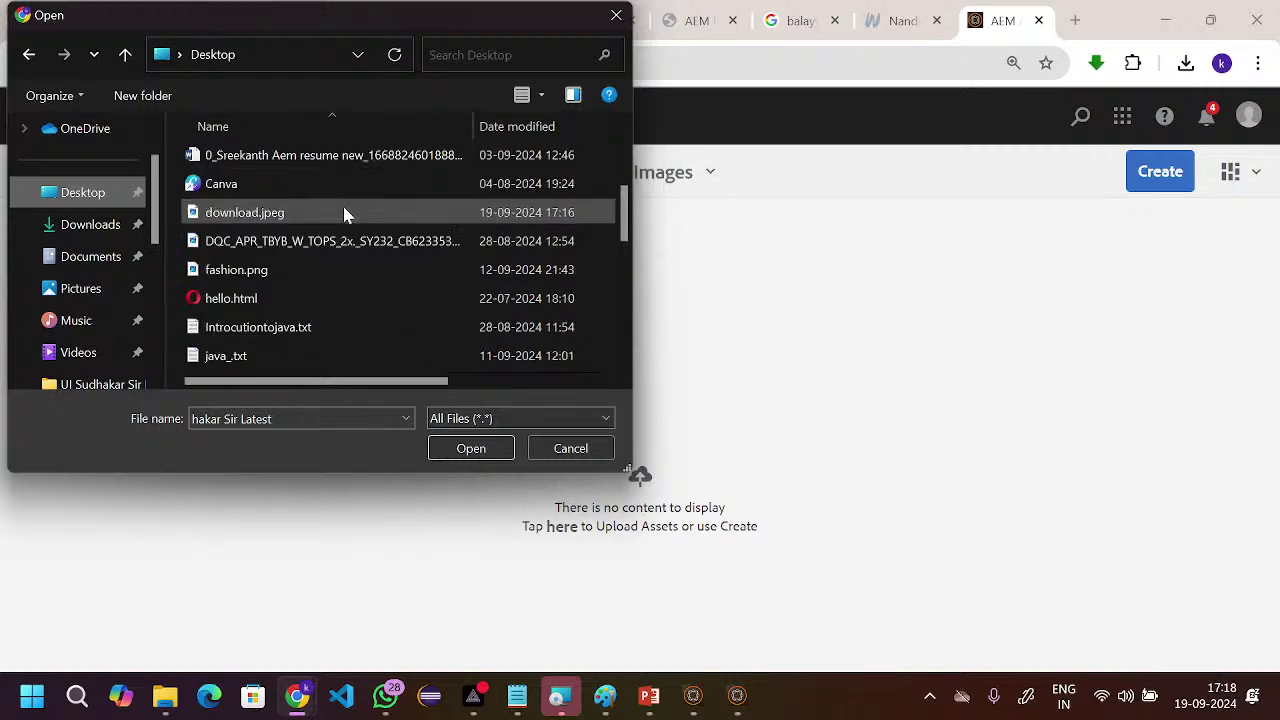
pyautogui.scroll(-8, 309, 183)
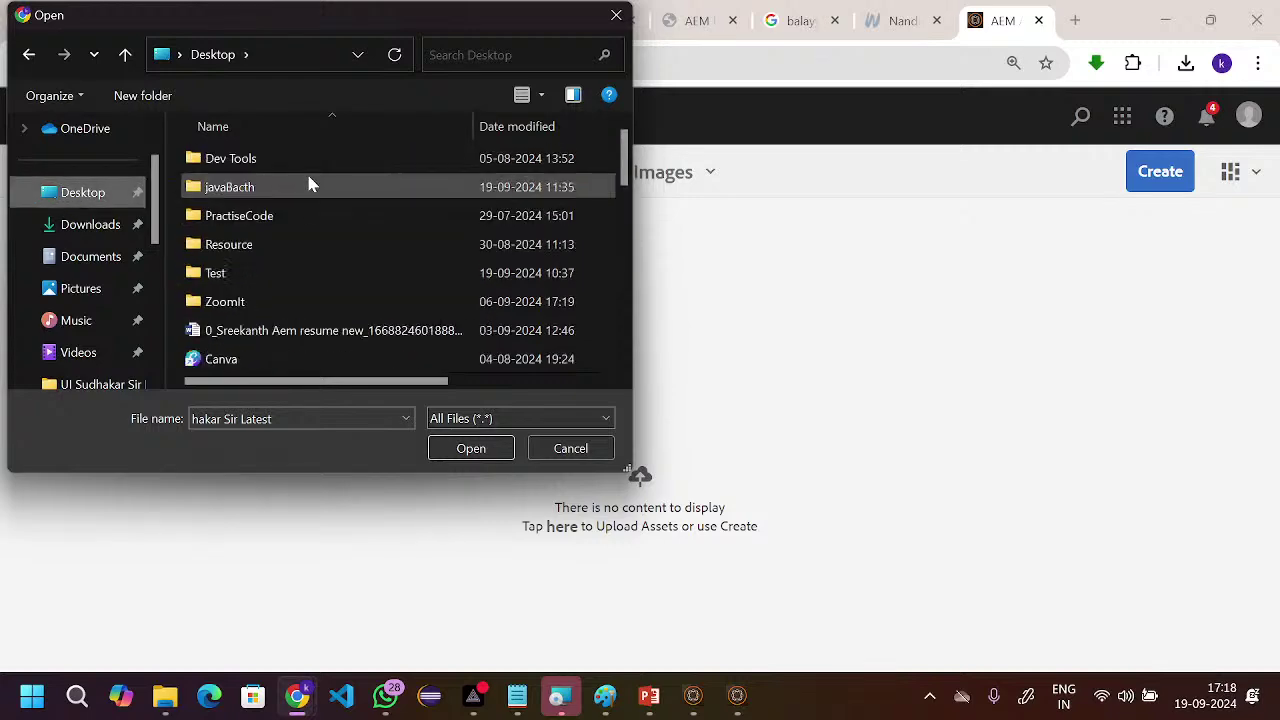
pyautogui.scroll(-1, 309, 183)
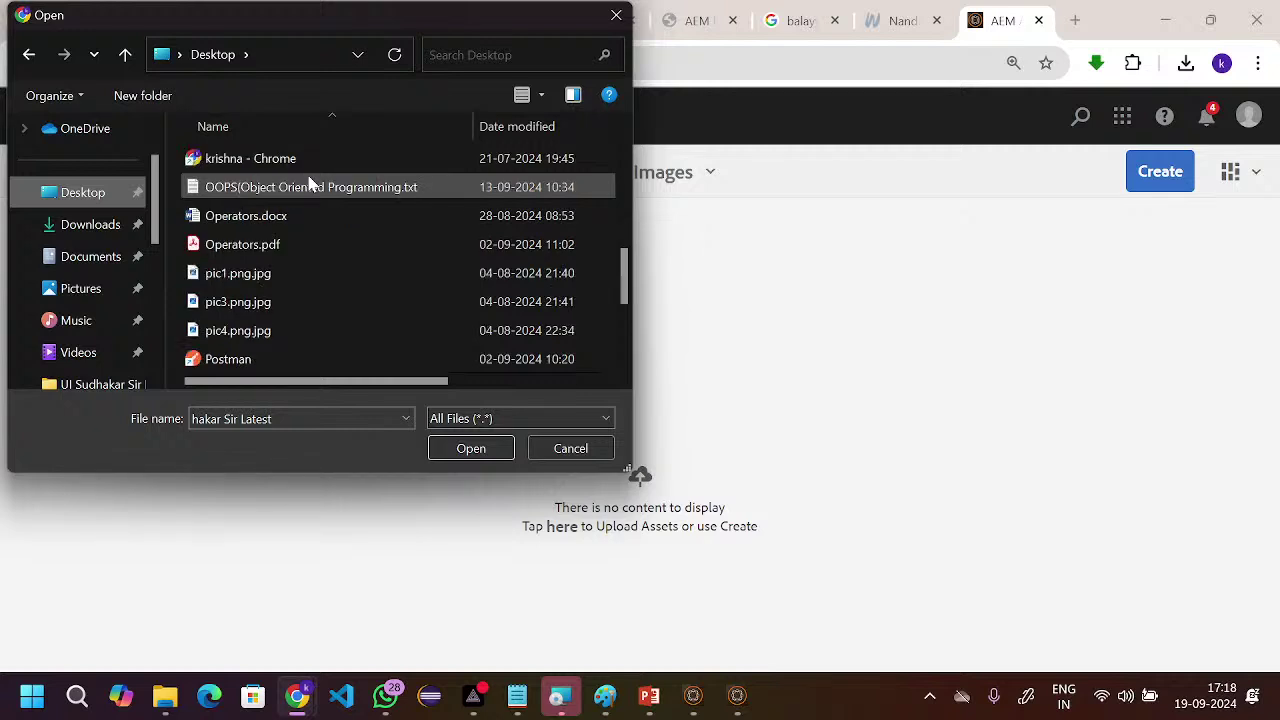
pyautogui.scroll(6, 287, 196)
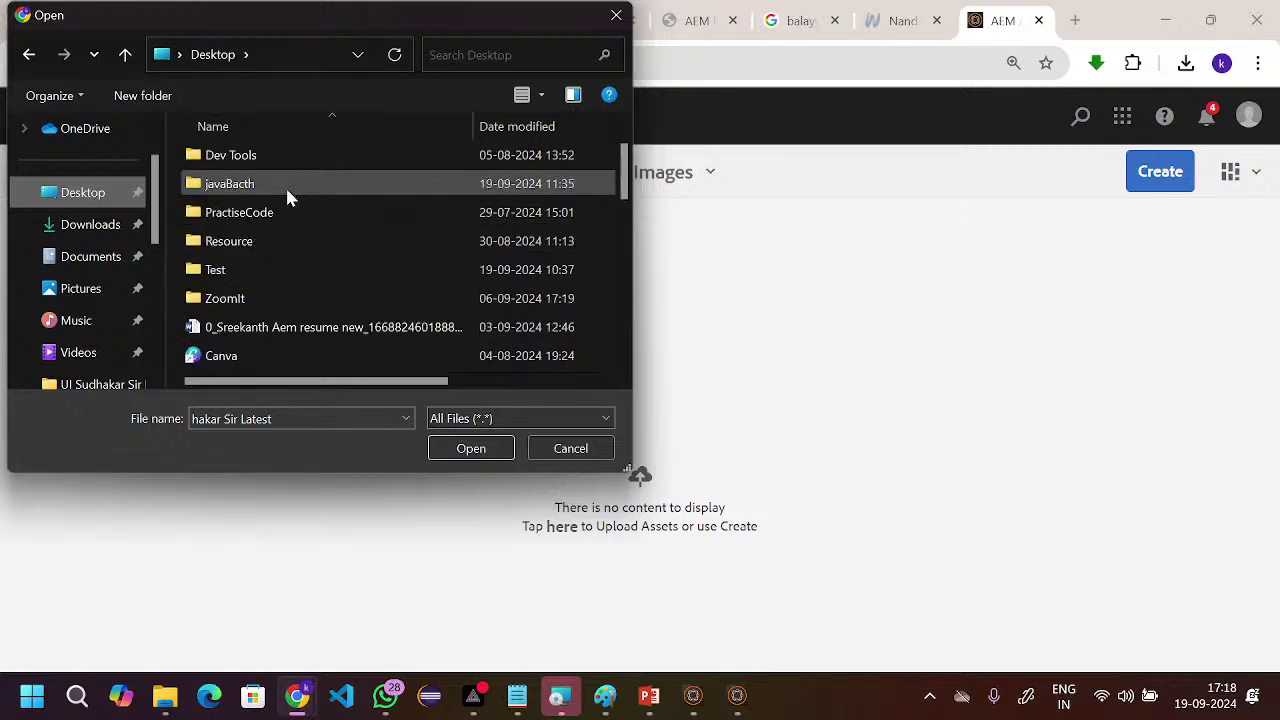
pyautogui.scroll(-2, 287, 196)
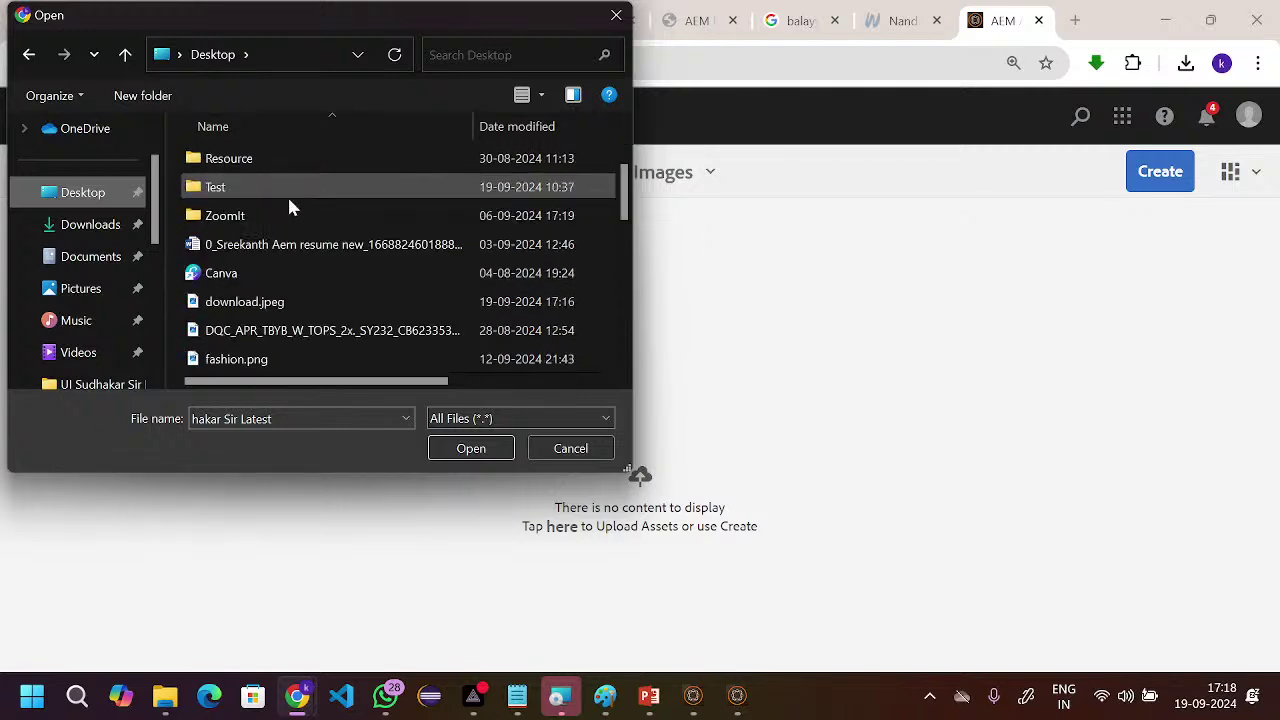
pyautogui.click(280, 311)
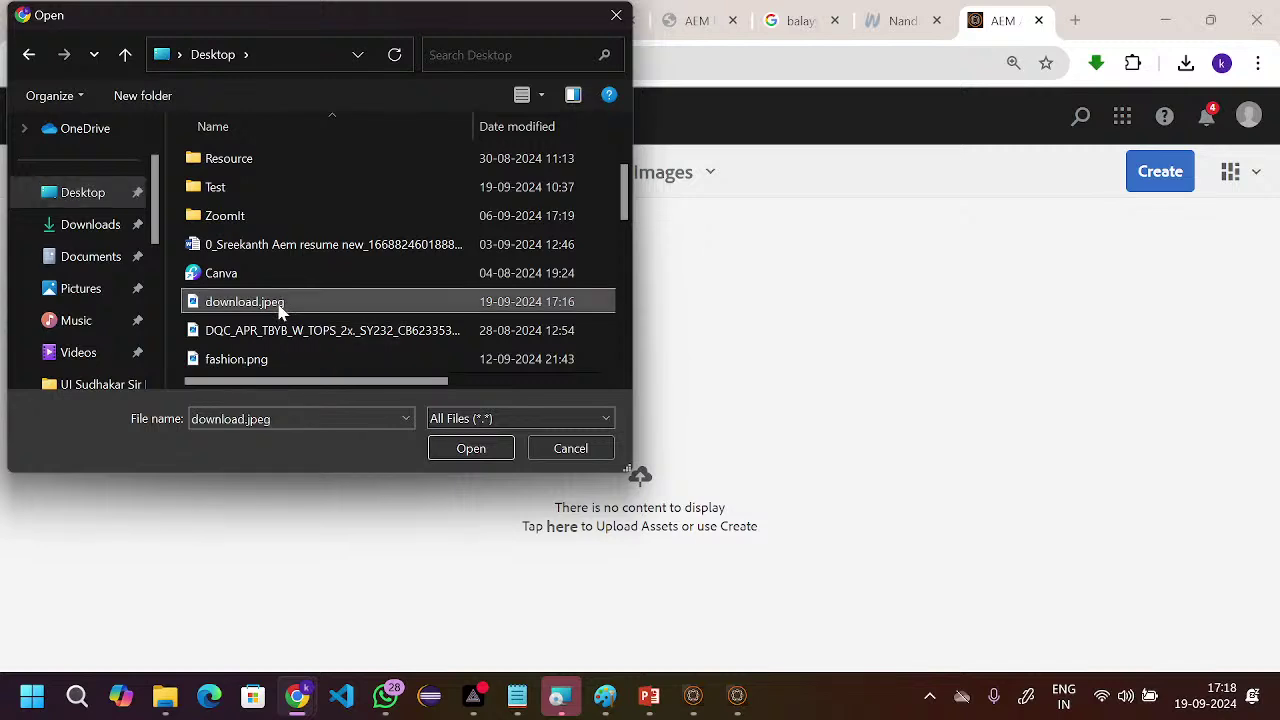
pyautogui.click(474, 451)
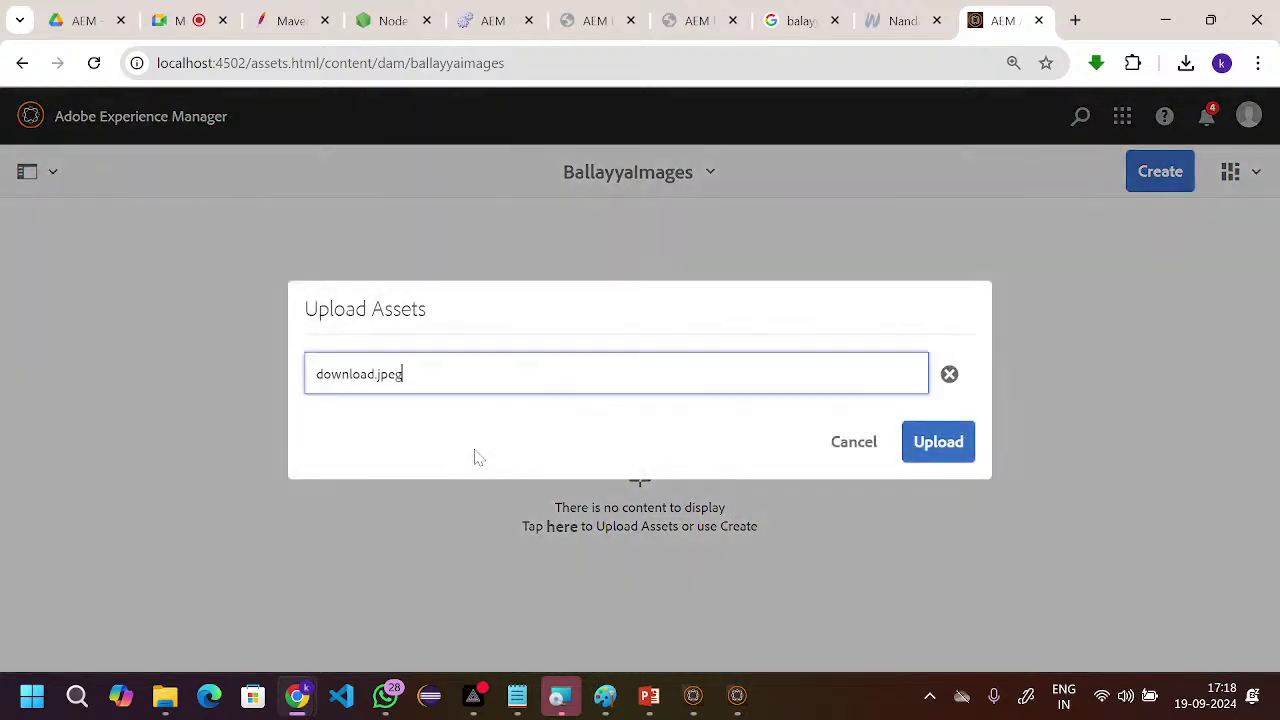
pyautogui.click(952, 448)
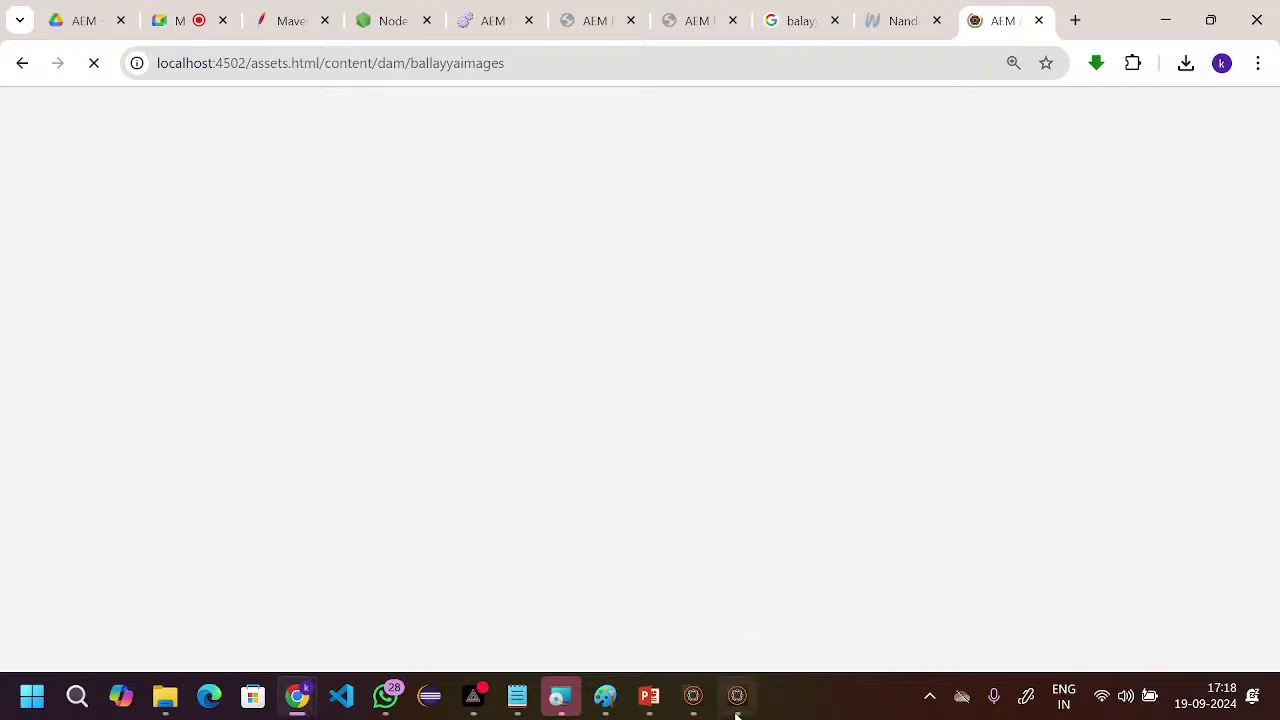
# - Dismiss the navigation tip and check on the starting port 4503 publish instance
pyautogui.moveTo(736, 713)
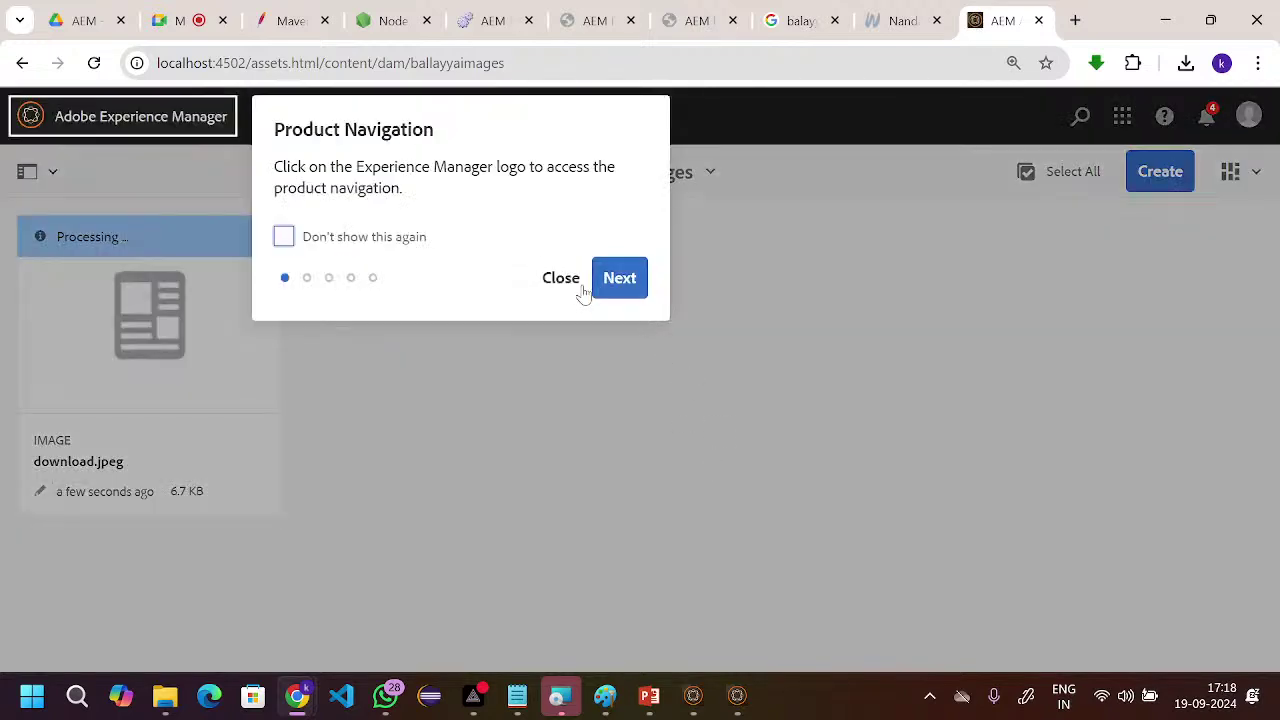
pyautogui.click(569, 284)
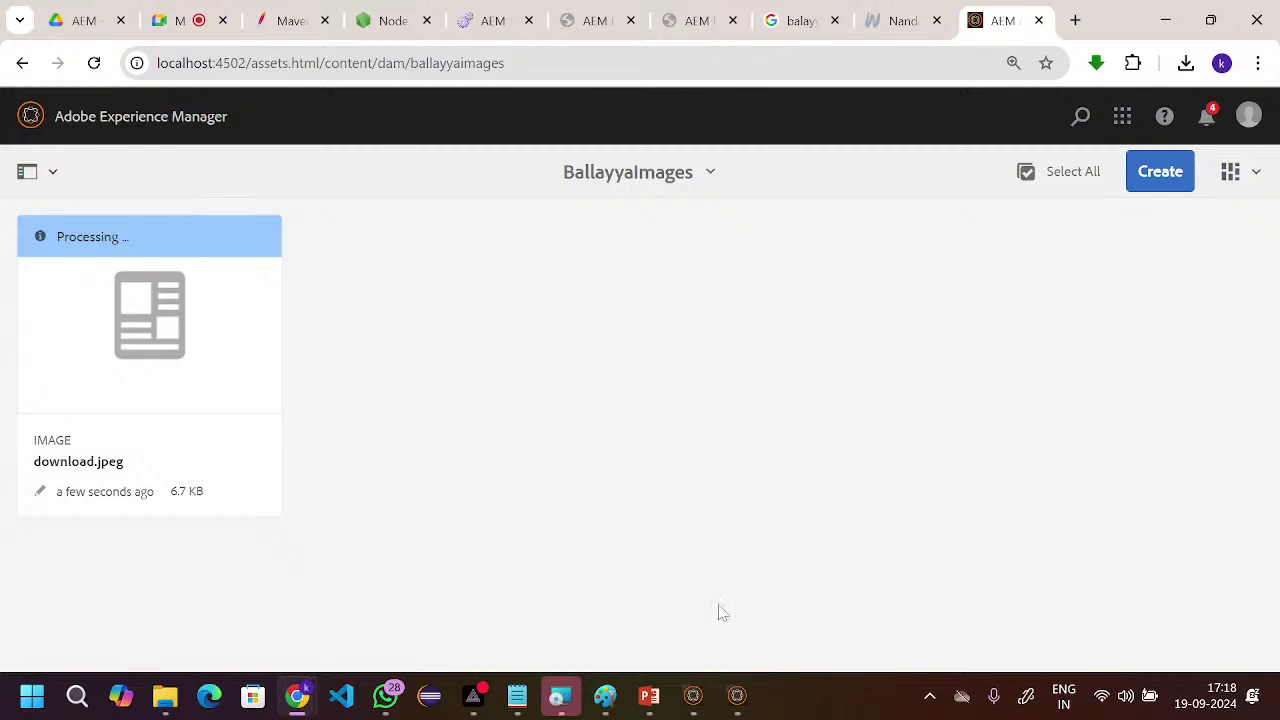
pyautogui.click(737, 697)
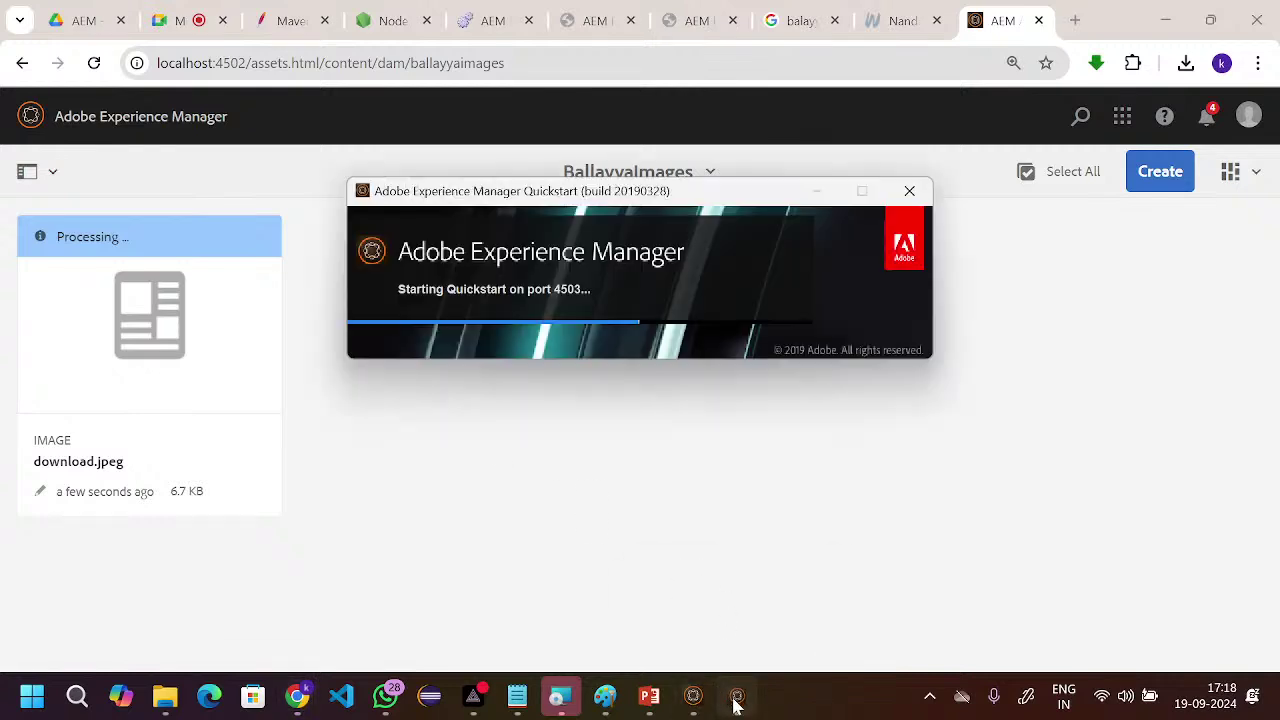
pyautogui.click(600, 580)
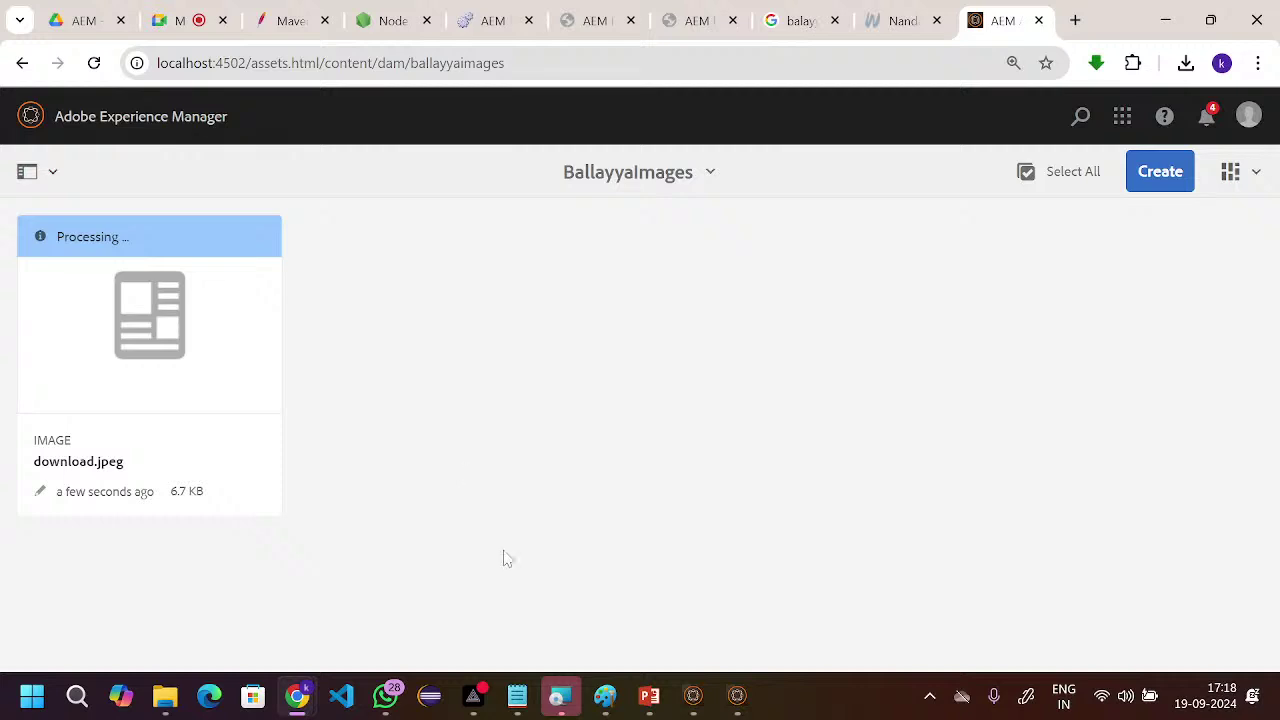
# - Glance at the wallpaper tab, then return to BallayyaImages with download.jpeg processing
pyautogui.moveTo(694, 697)
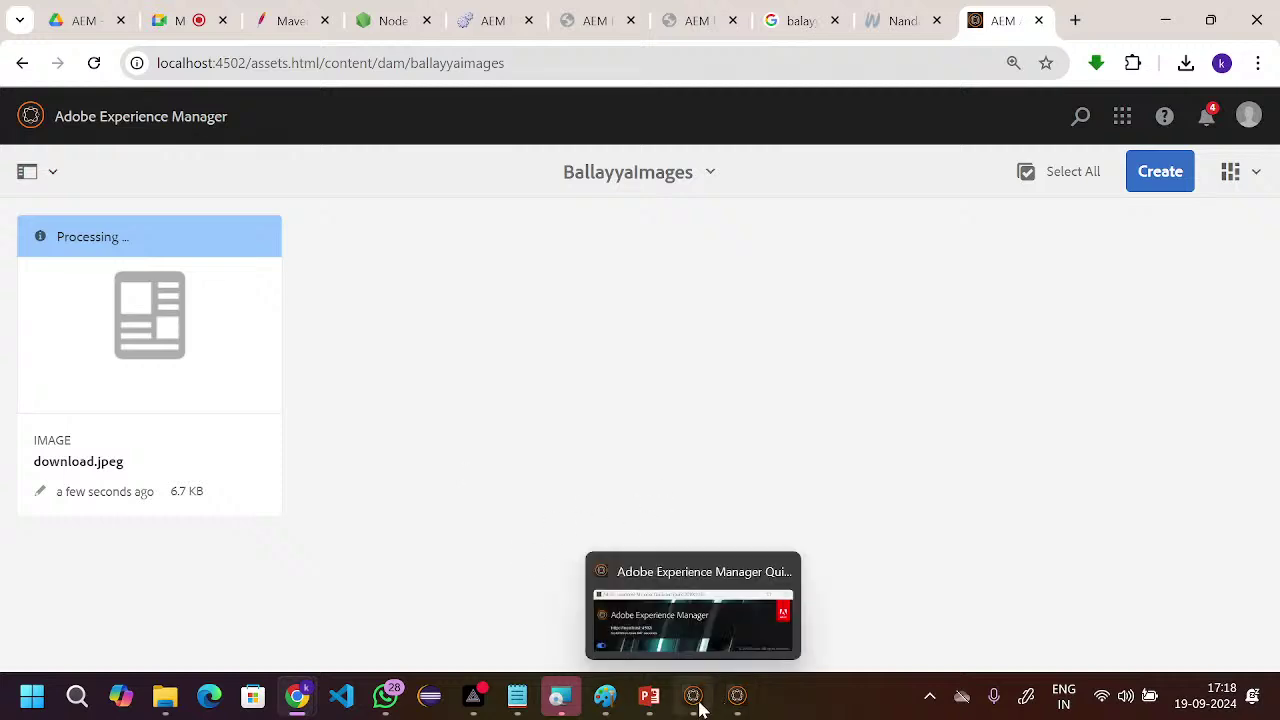
pyautogui.moveTo(736, 700)
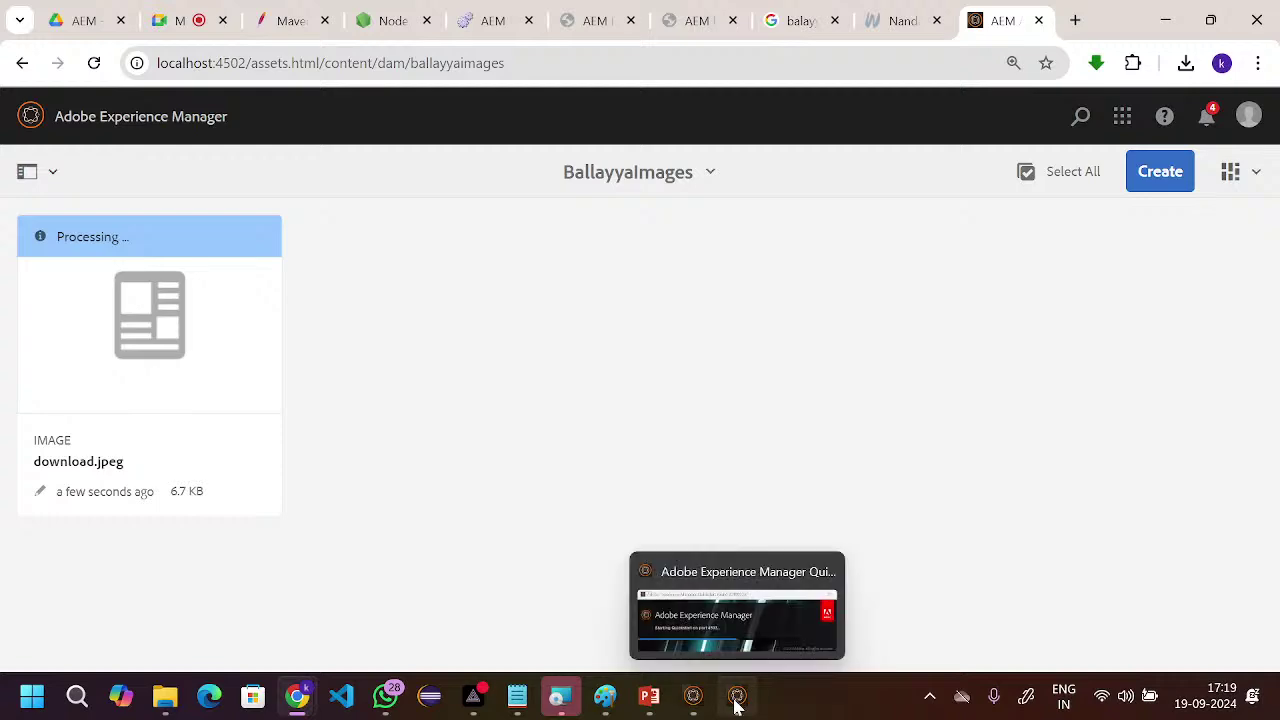
pyautogui.moveTo(717, 630)
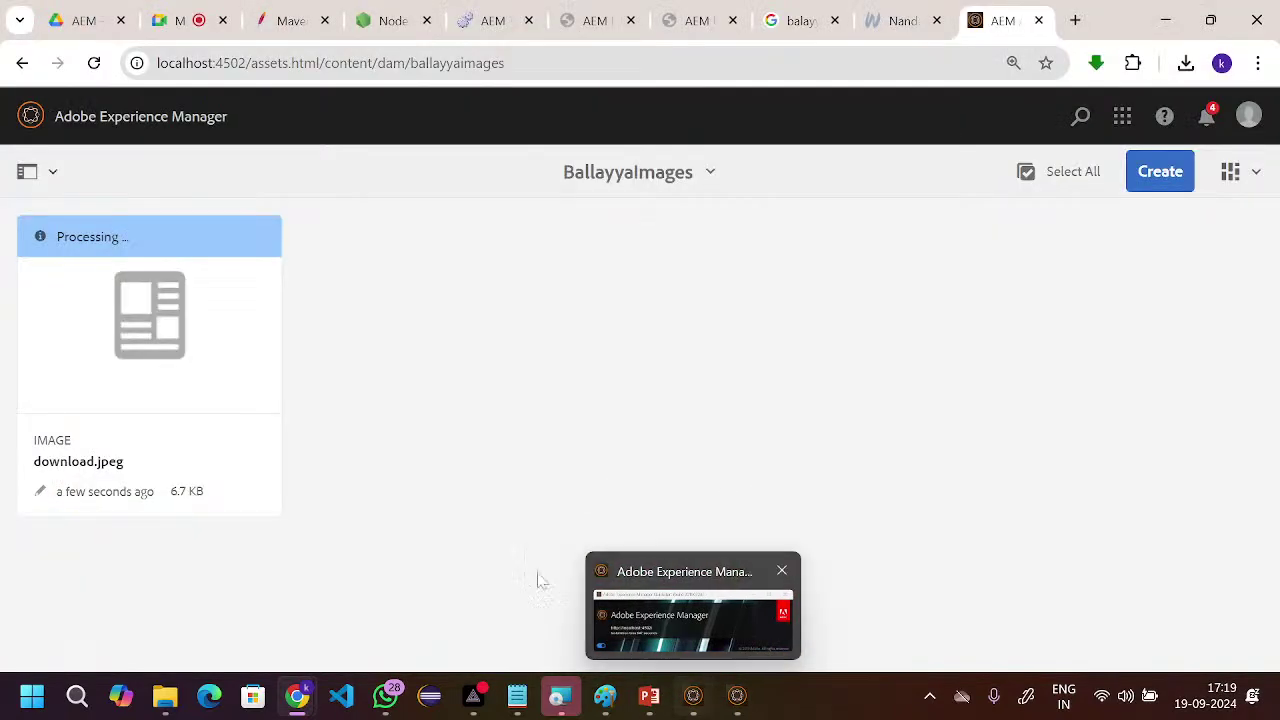
pyautogui.click(893, 22)
pyautogui.click(1000, 21)
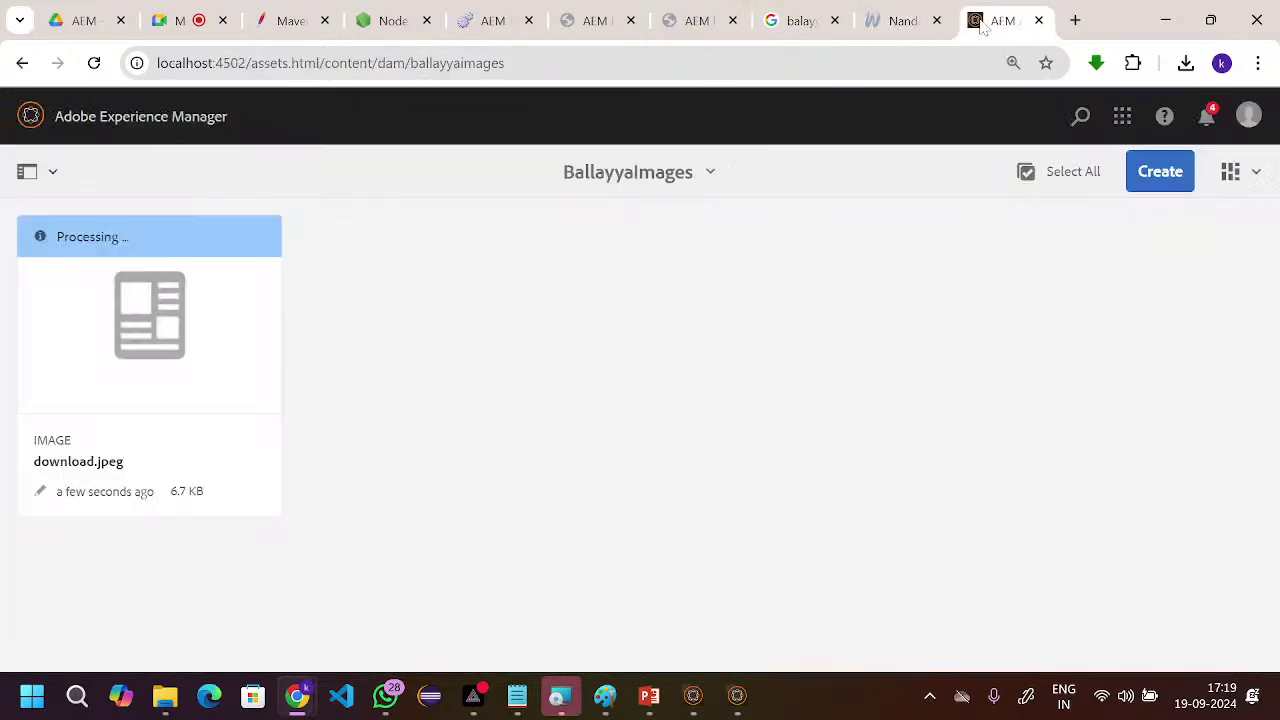
# - Open the AEM Sites console at localhost:4502 in a new tab
pyautogui.hotkey('ctrl', 't')
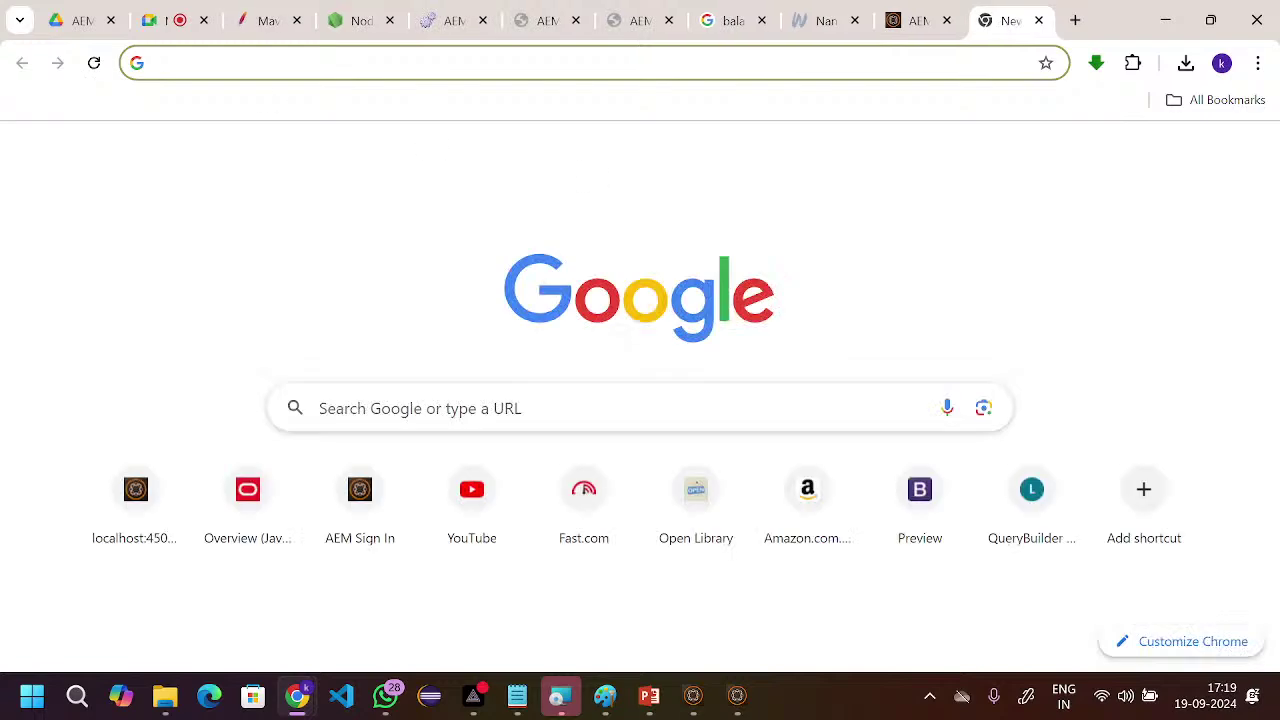
pyautogui.write('lo')
pyautogui.press('Return')
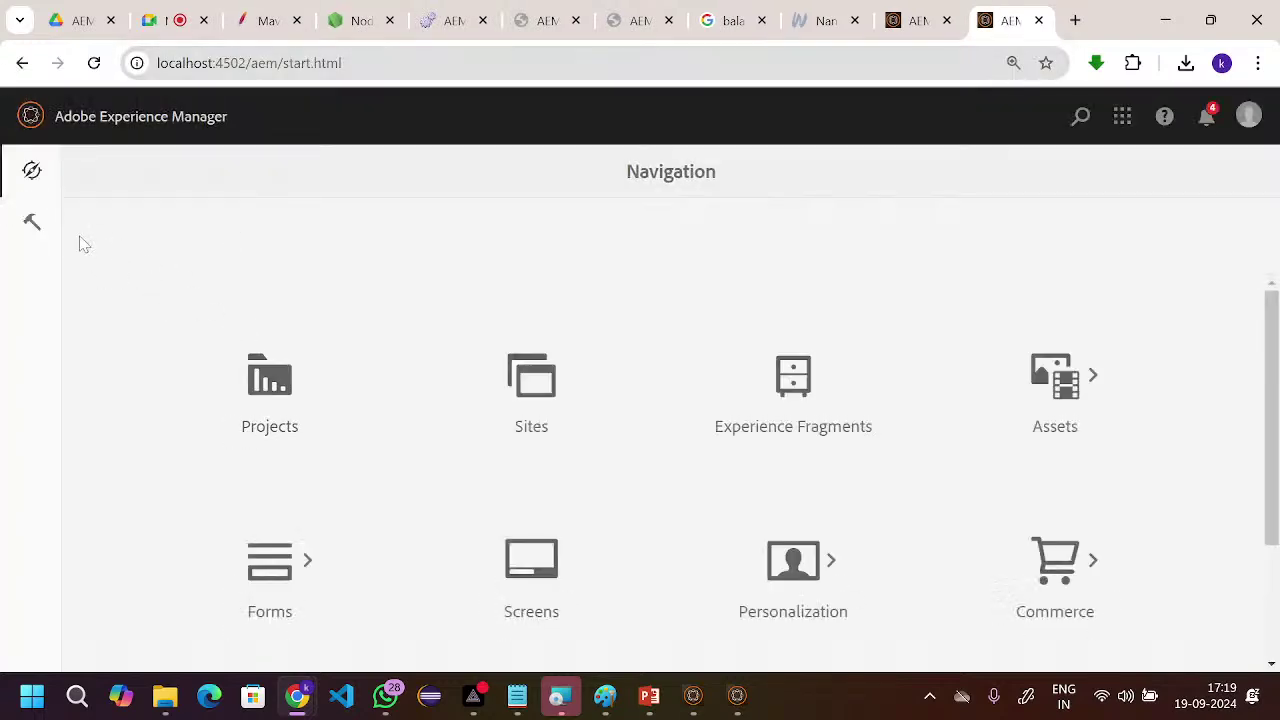
pyautogui.click(553, 402)
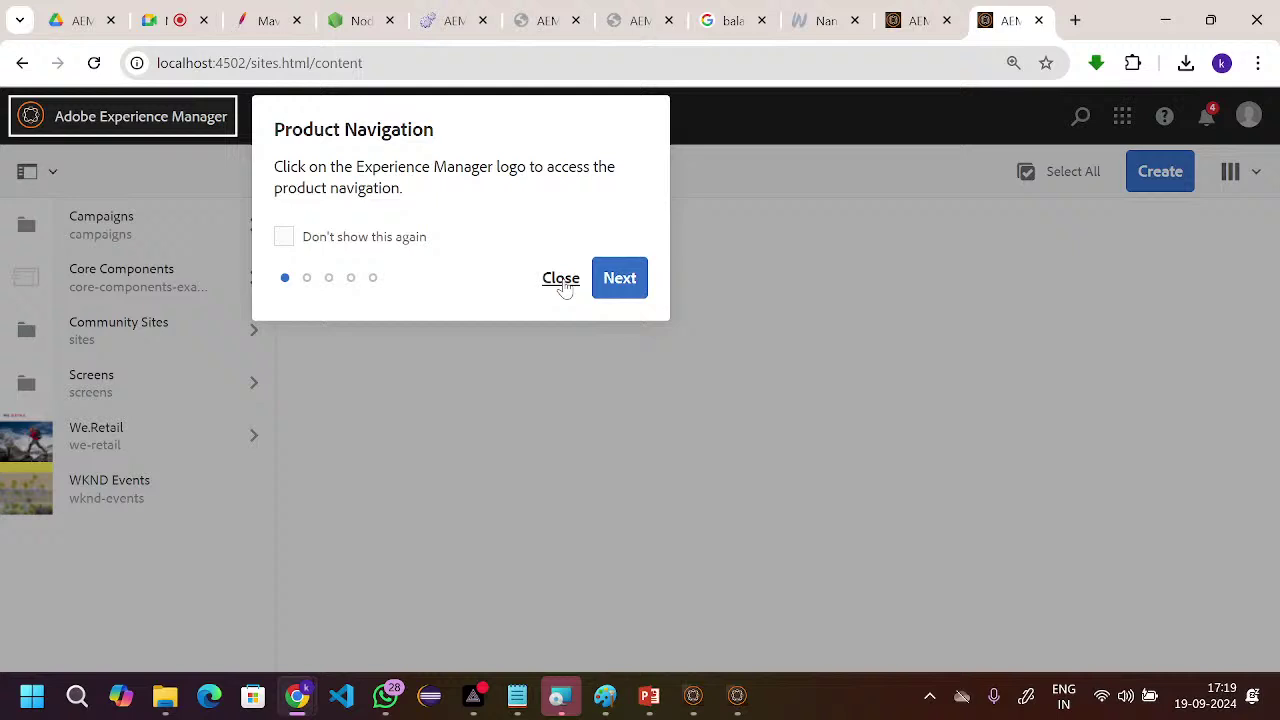
pyautogui.click(561, 280)
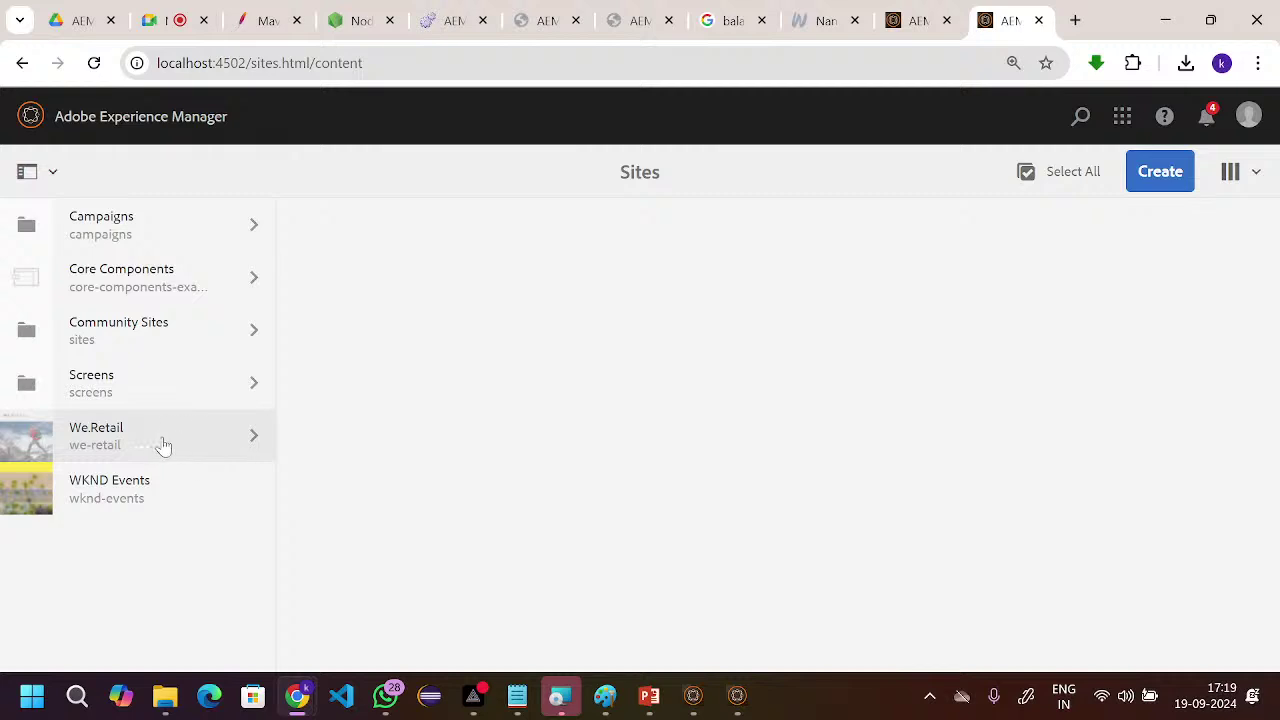
# - Navigate to We.Retail > Language Masters > English and select the Men page
pyautogui.click(163, 446)
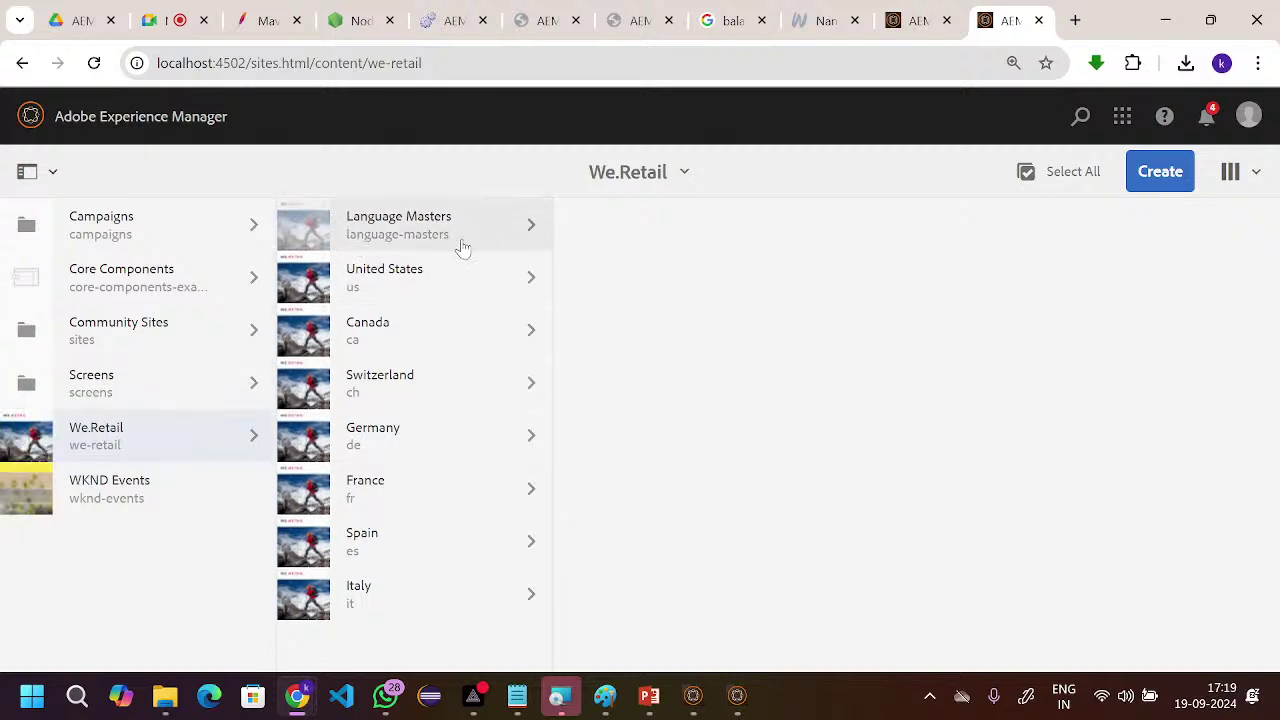
pyautogui.click(494, 245)
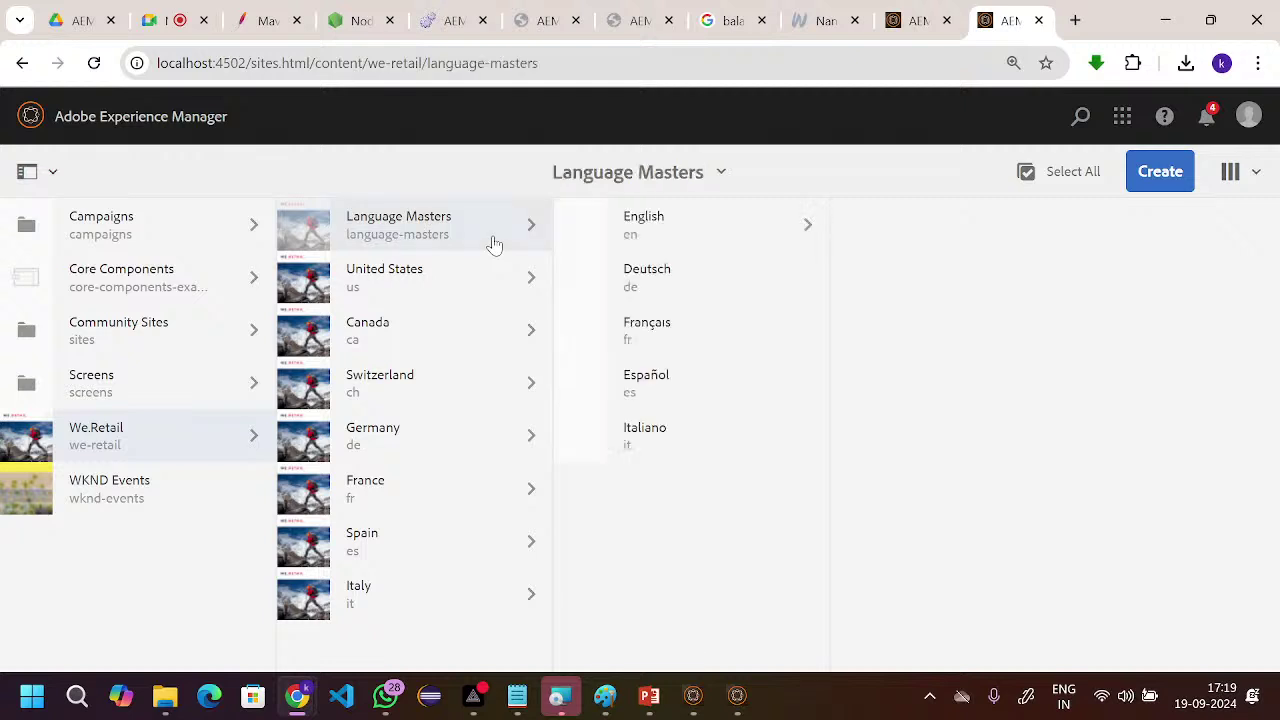
pyautogui.click(812, 225)
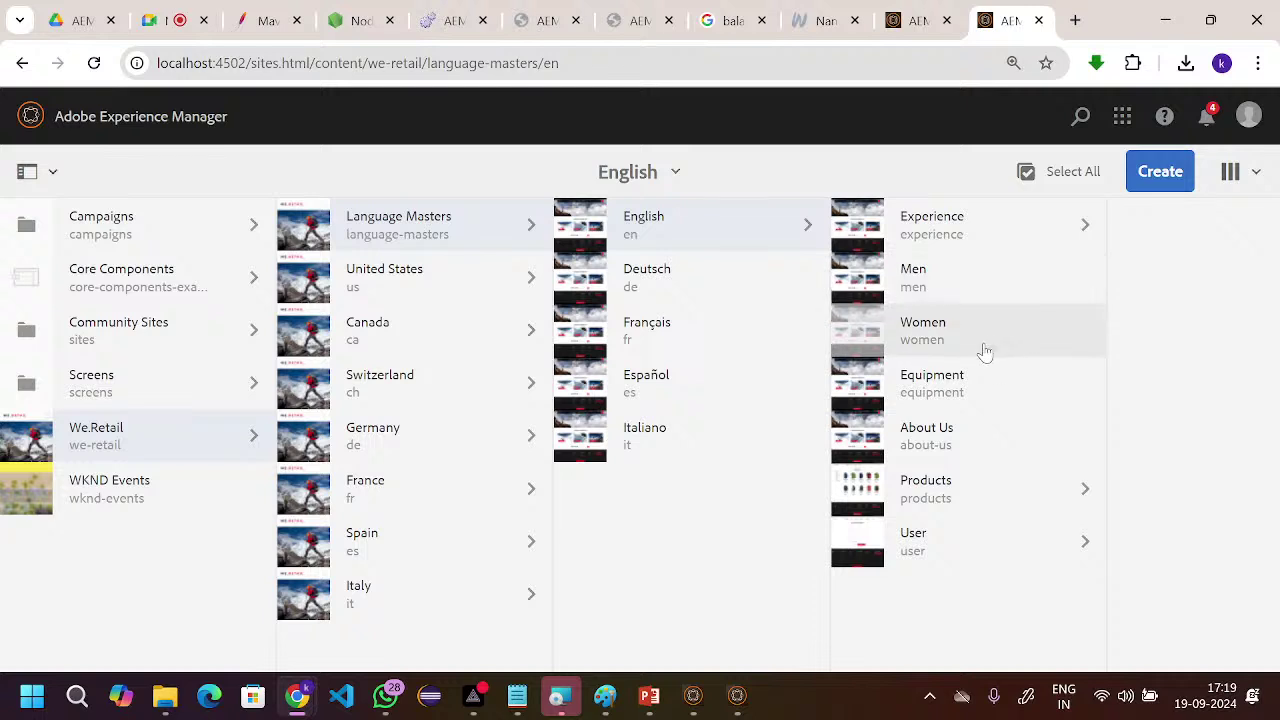
pyautogui.click(857, 277)
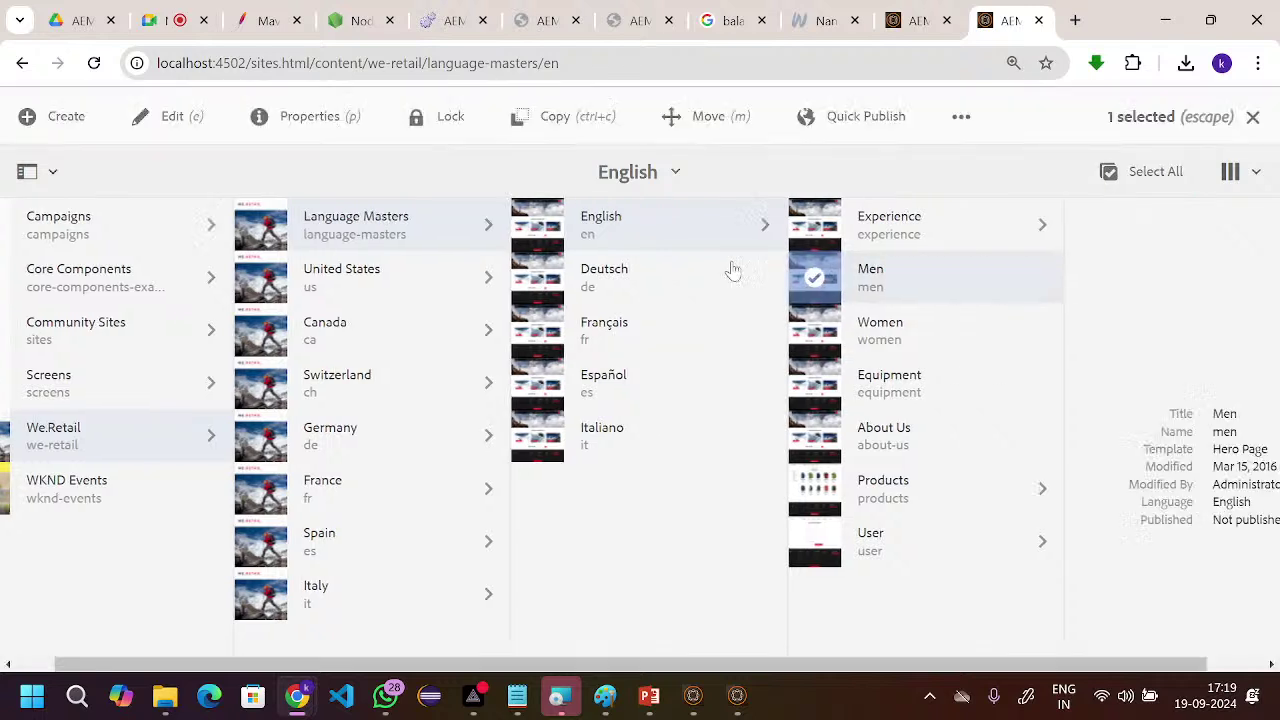
# - Open the Men page in the editor and minimize the port 4503 Quickstart window
pyautogui.click(168, 119)
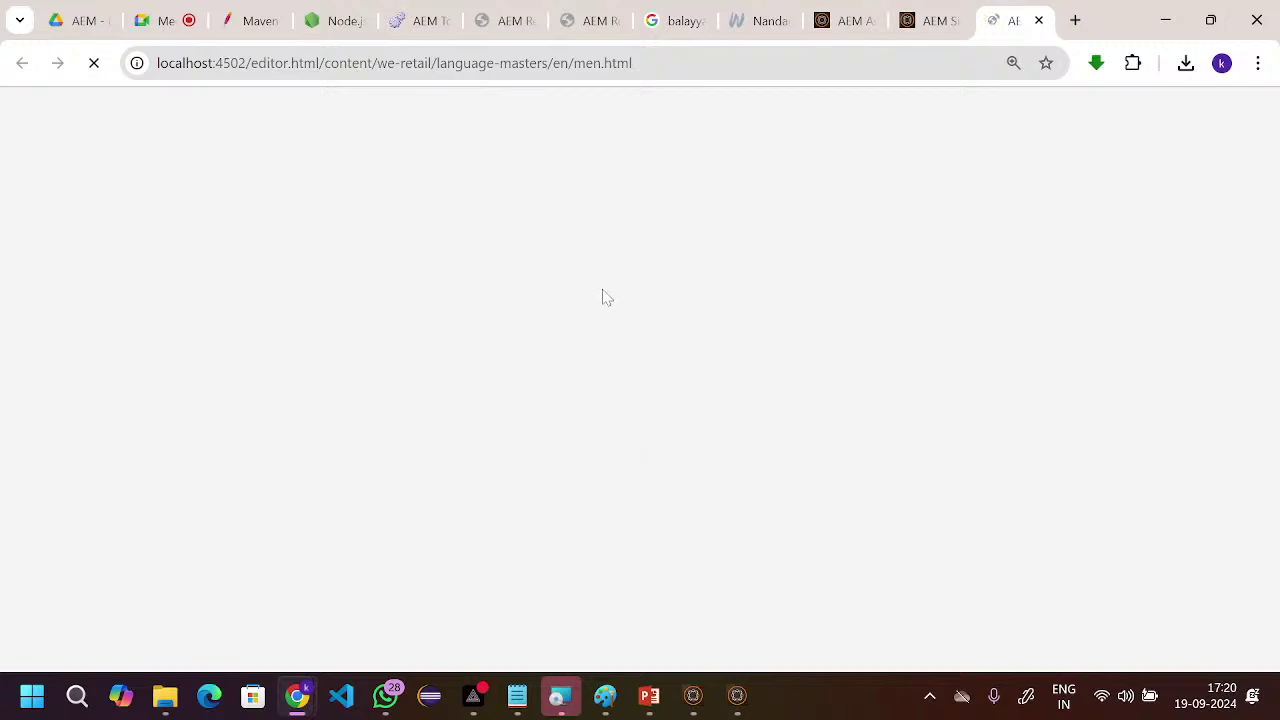
pyautogui.press('super+Tab')
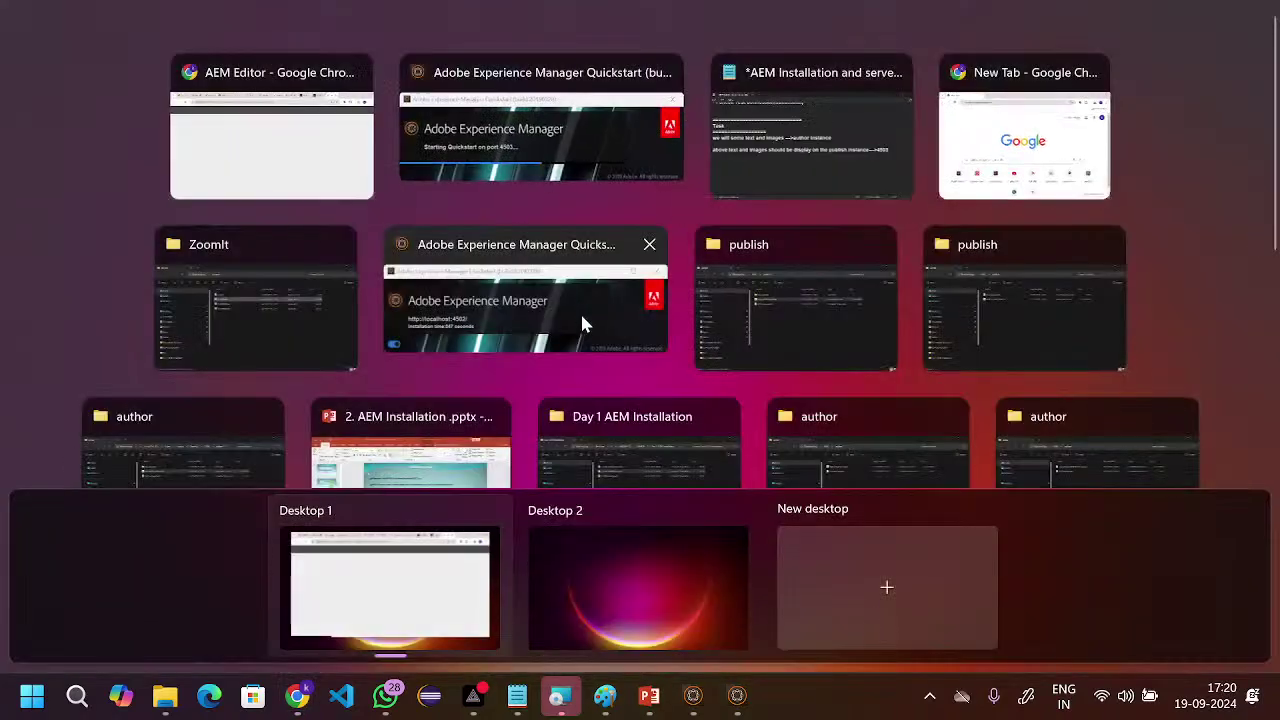
pyautogui.click(518, 133)
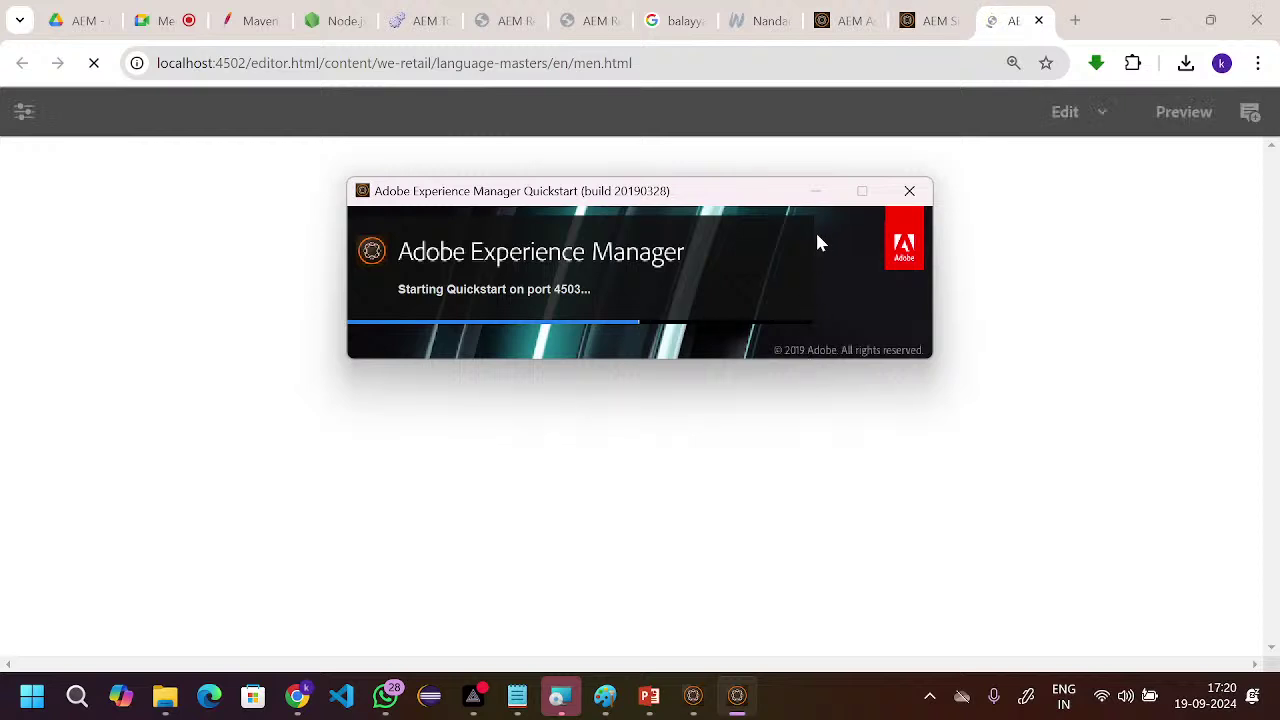
pyautogui.click(811, 193)
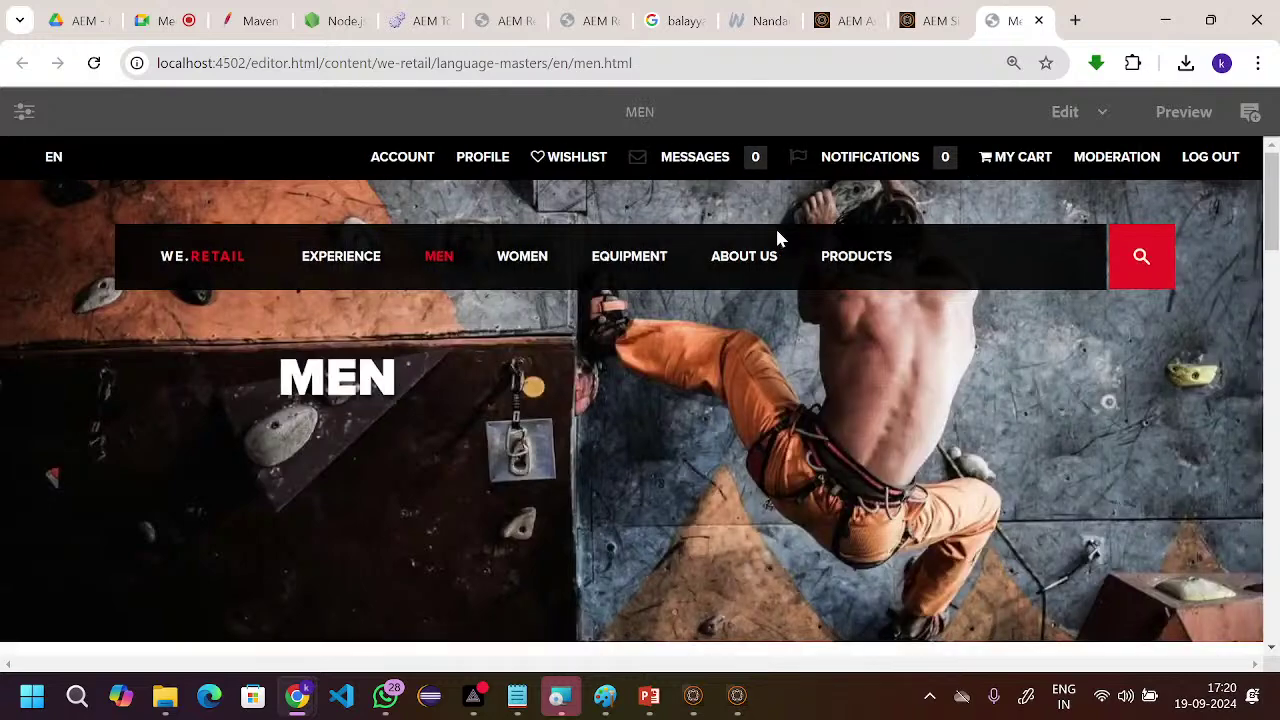
pyautogui.scroll(-20, 793, 425)
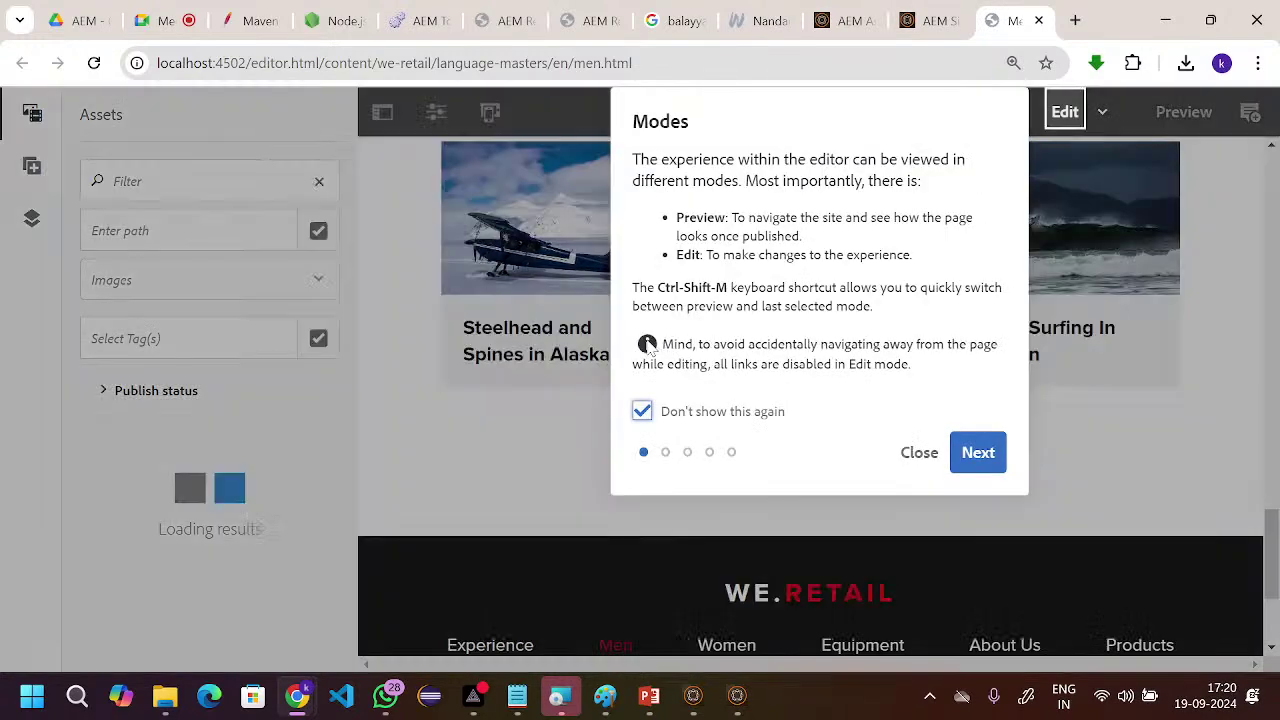
# - Insert a Text component, found by searching 'tex', into the Men page's bottom drop area
pyautogui.click(916, 453)
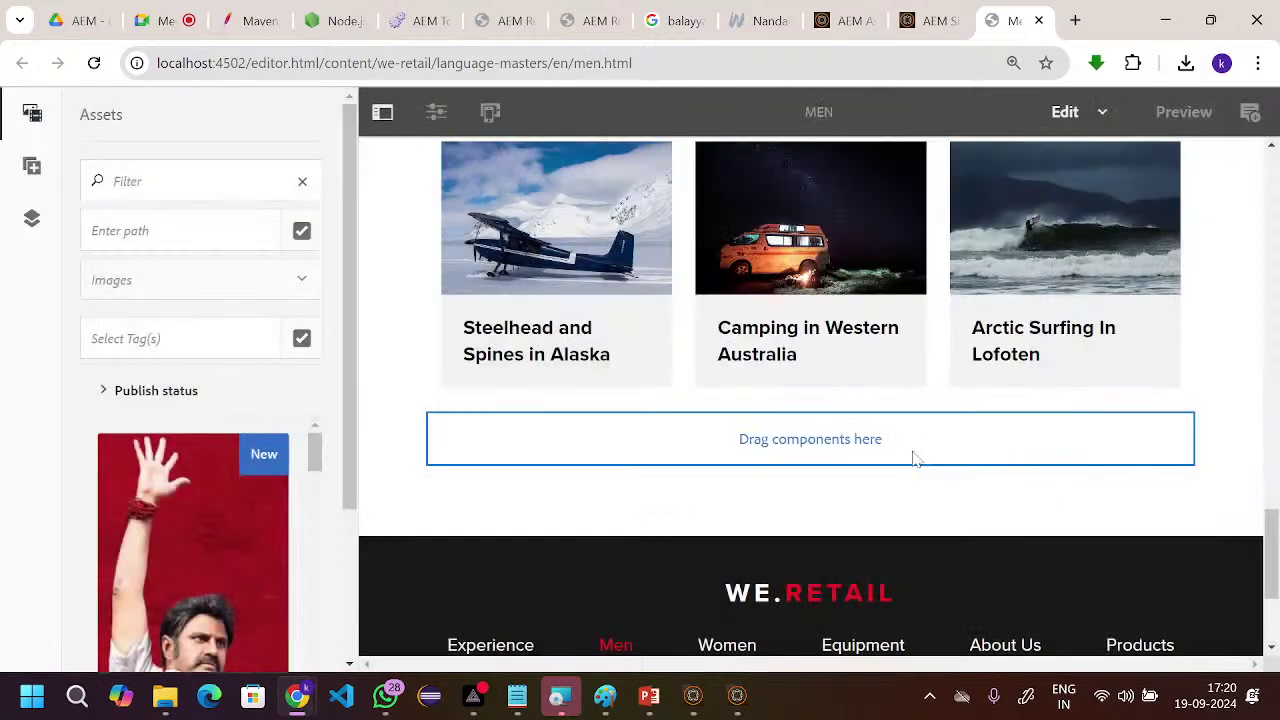
pyautogui.click(772, 450)
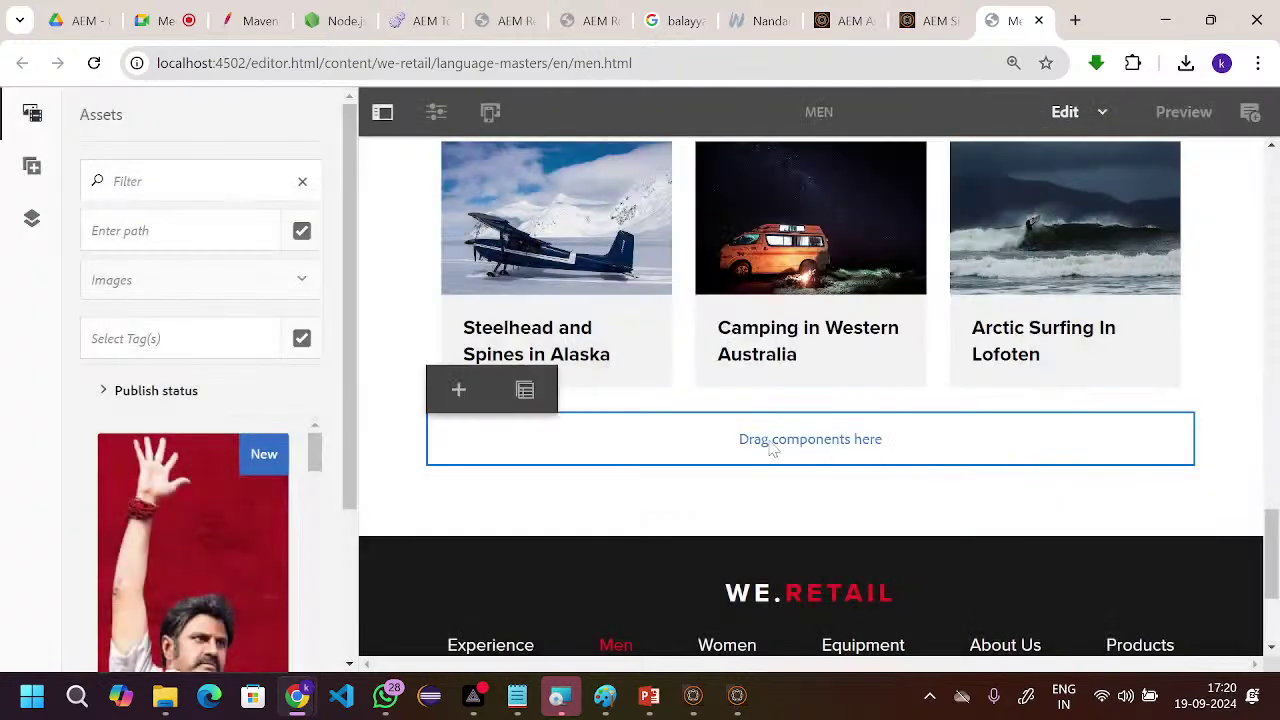
pyautogui.click(458, 391)
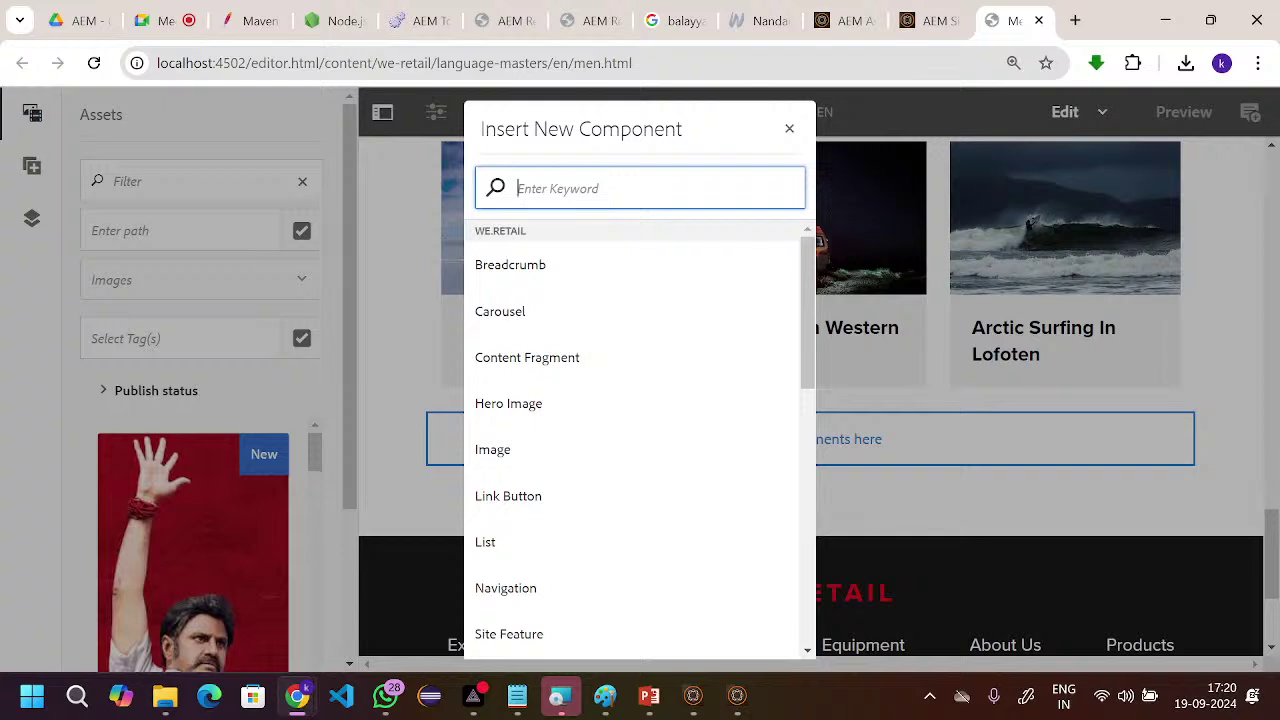
pyautogui.write('tex')
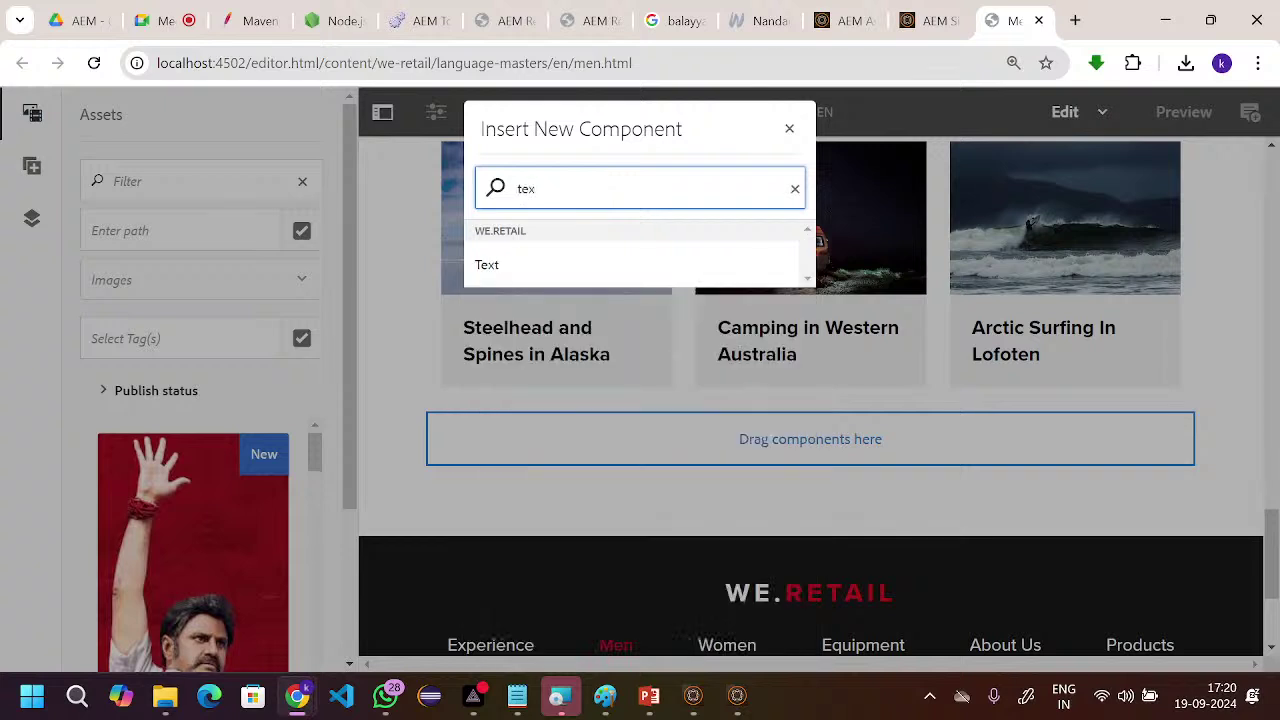
pyautogui.click(506, 272)
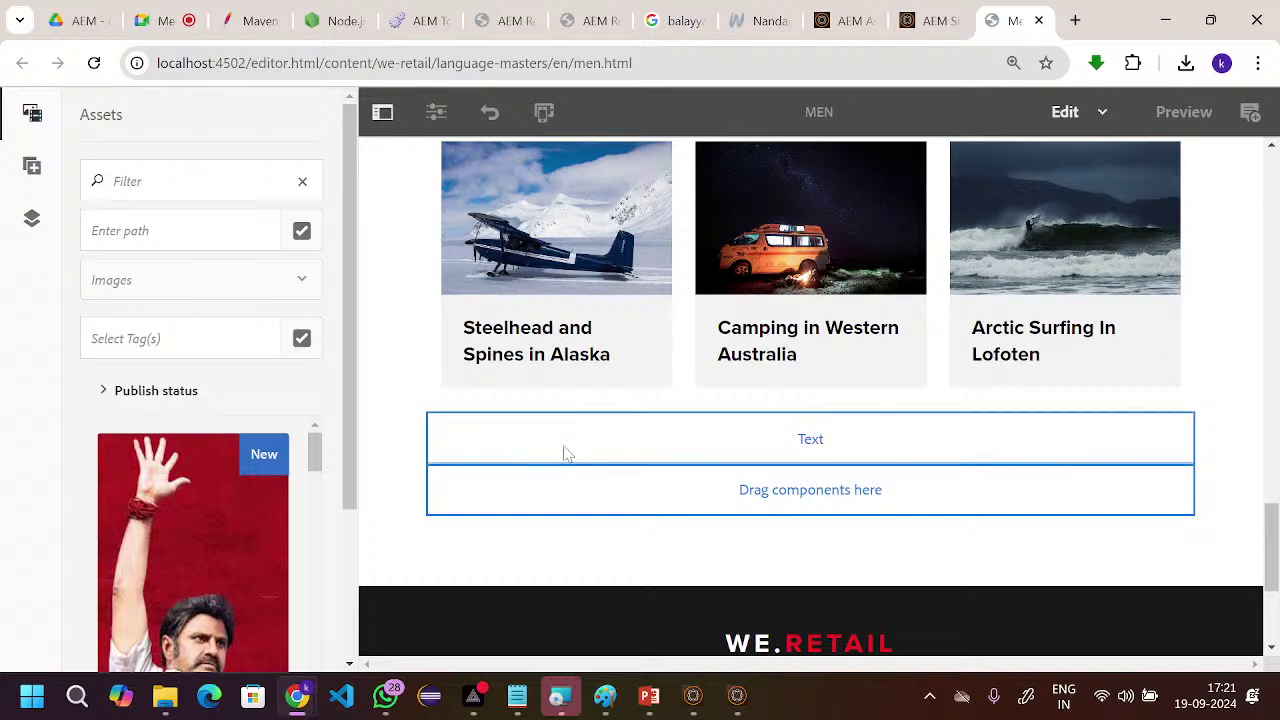
# - Open the Rexona brand site (rexona.com) in a new Chrome tab
pyautogui.hotkey('ctrl', 't')
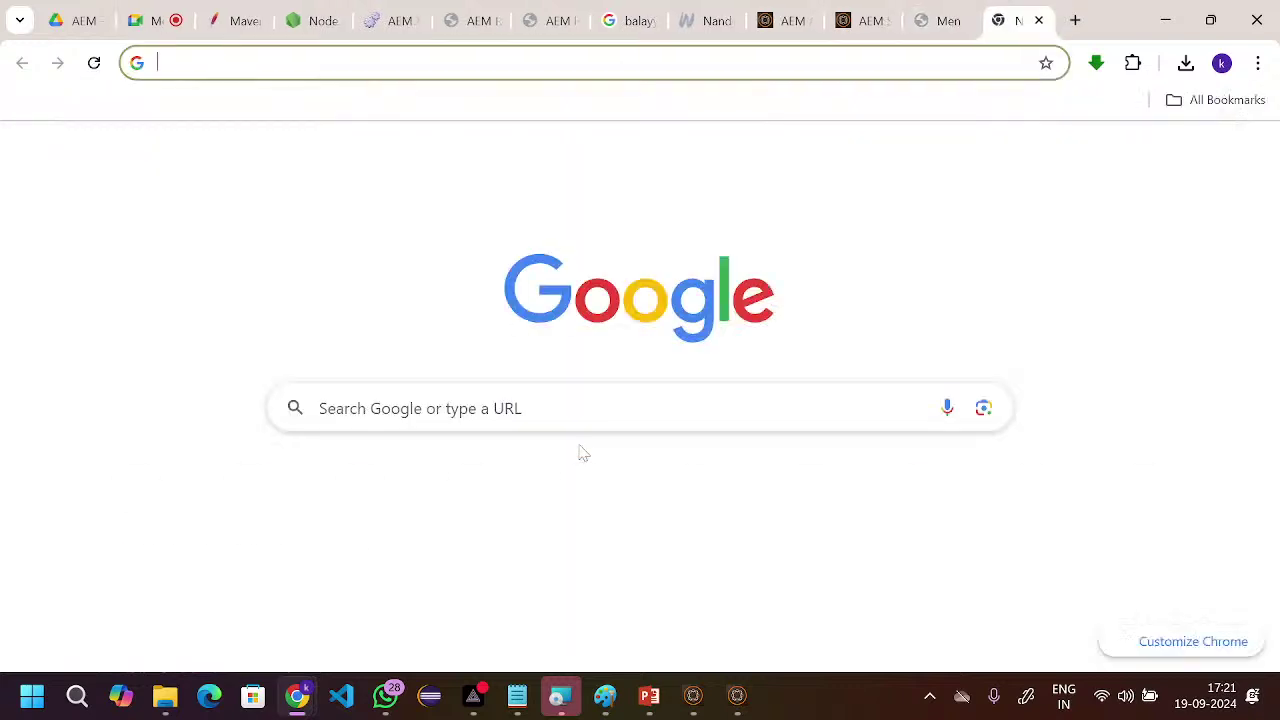
pyautogui.write('re')
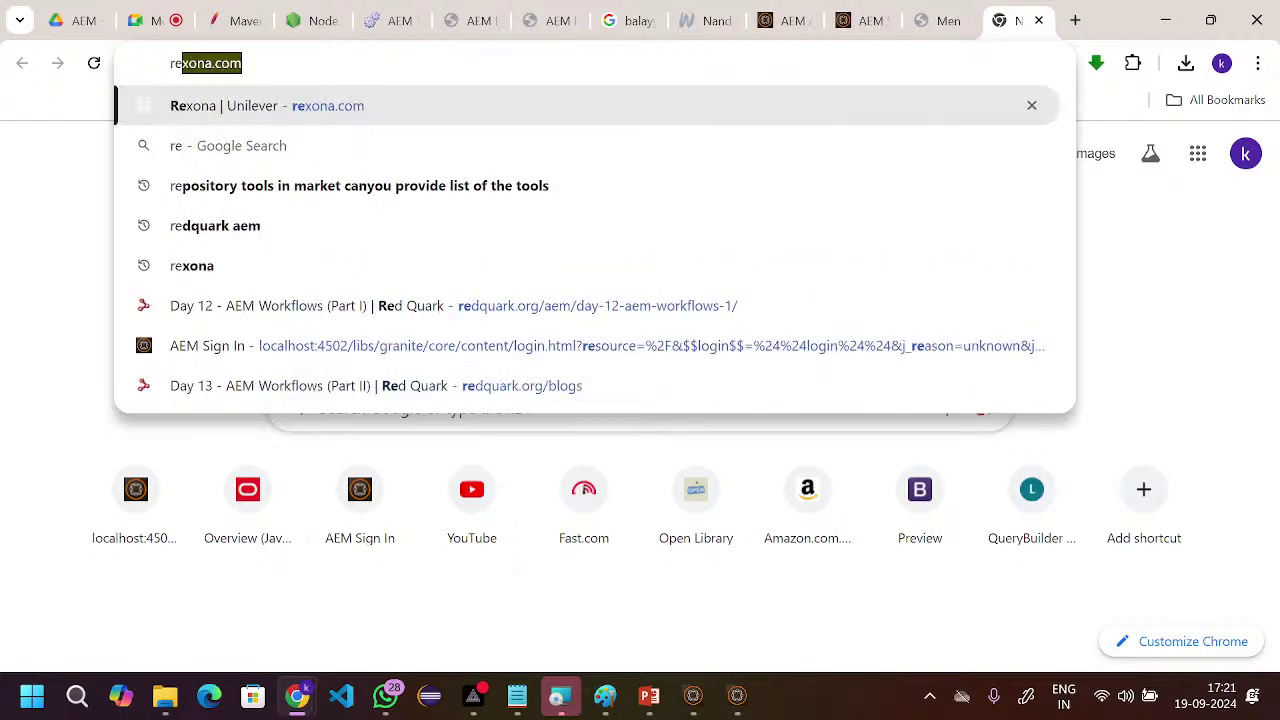
pyautogui.press('Return')
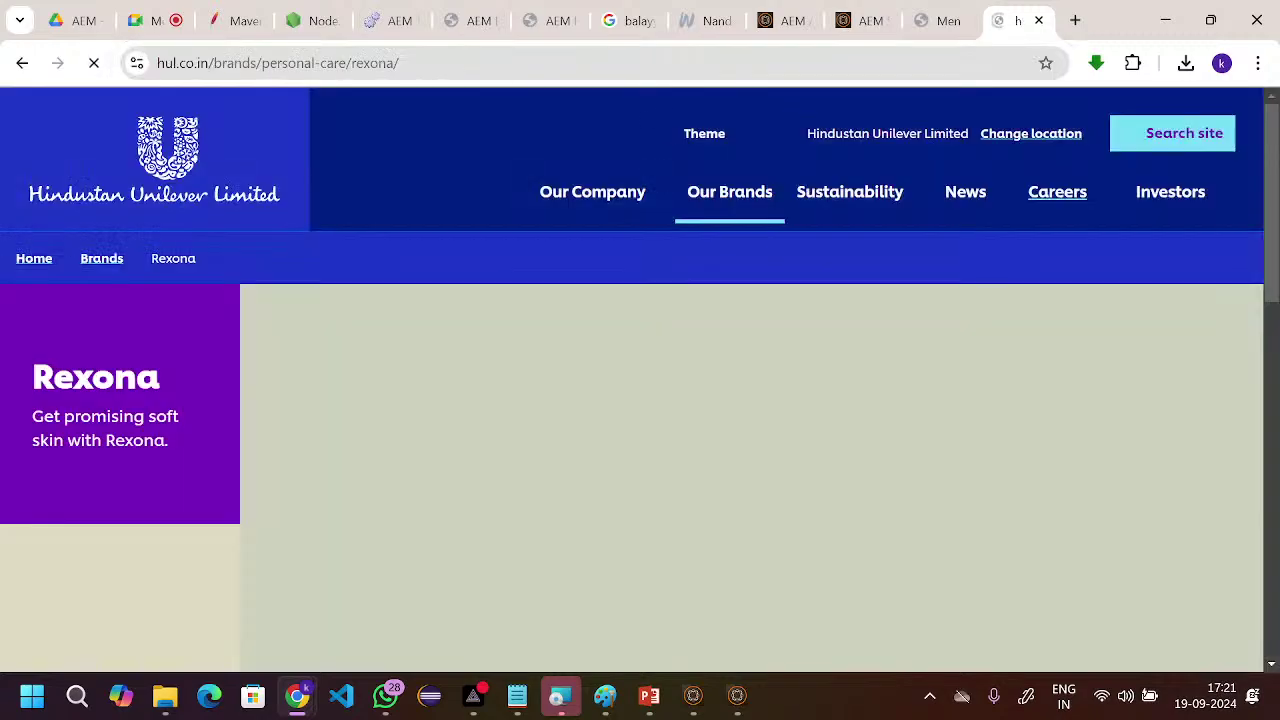
# - Select the three Rexona description paragraphs on the brand page
pyautogui.scroll(-2, 463, 342)
pyautogui.scroll(-5, 463, 342)
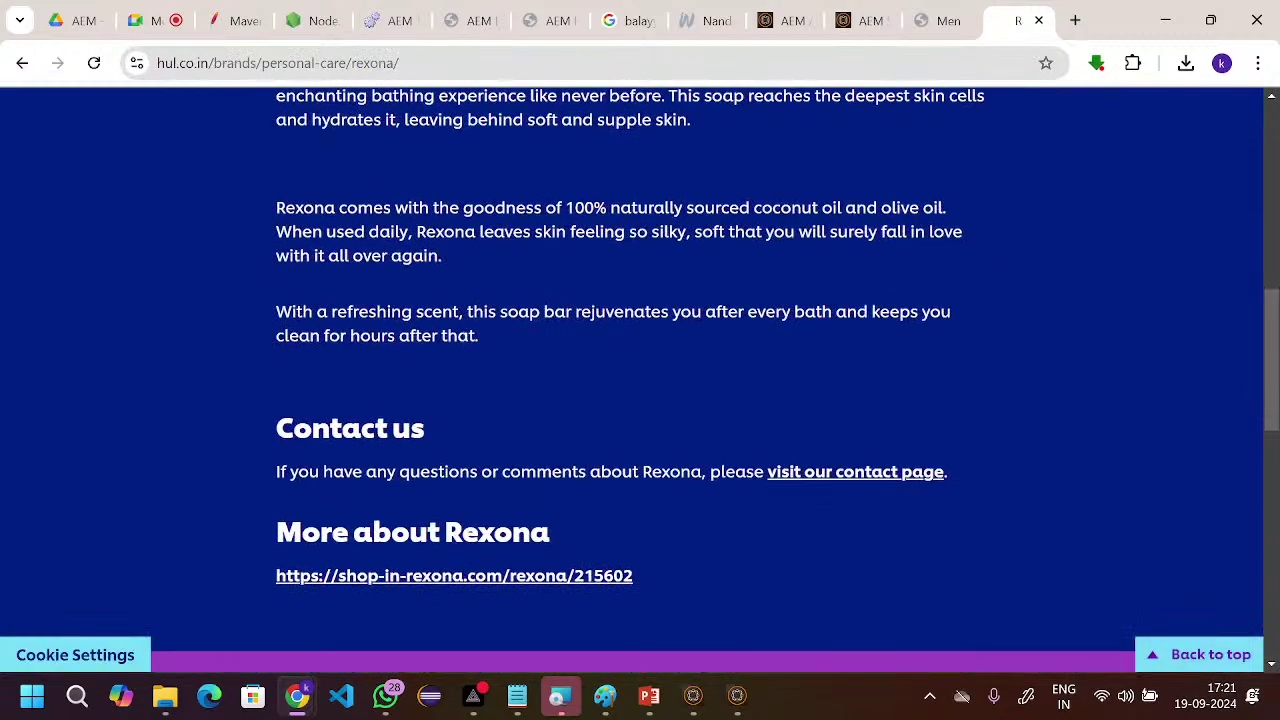
pyautogui.scroll(1, 472, 407)
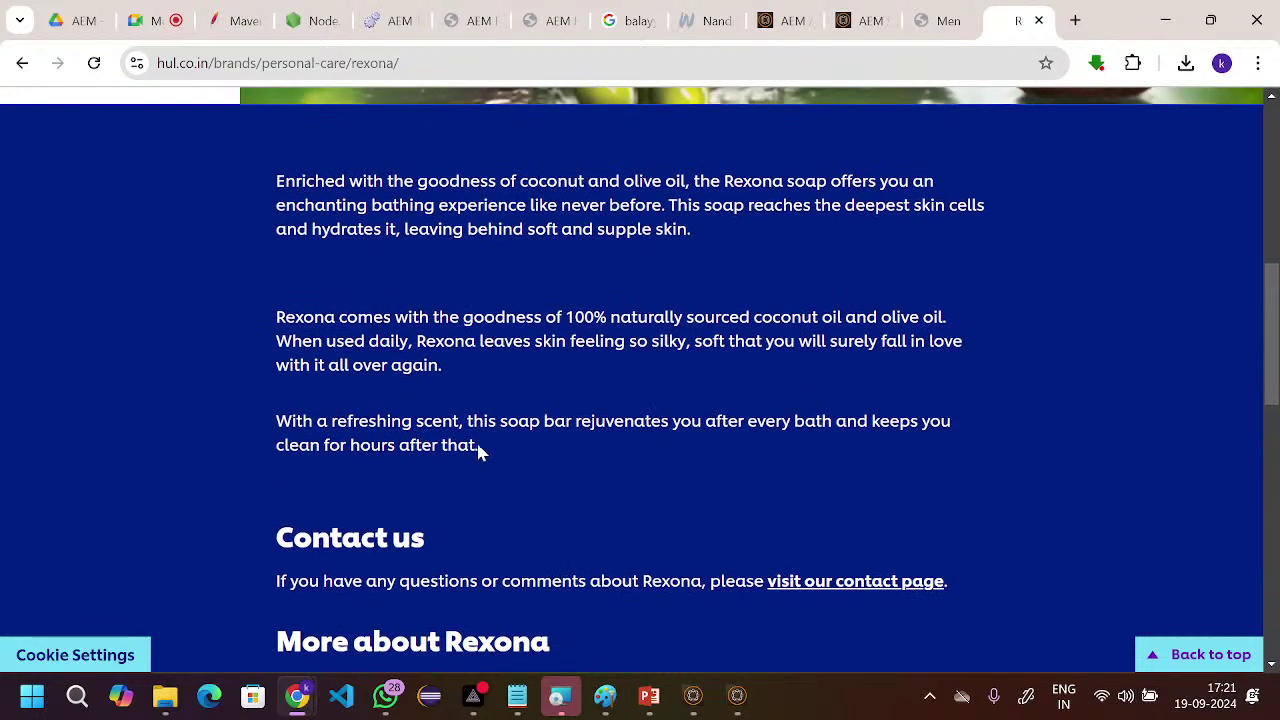
pyautogui.moveTo(480, 446); pyautogui.dragTo(275, 185)
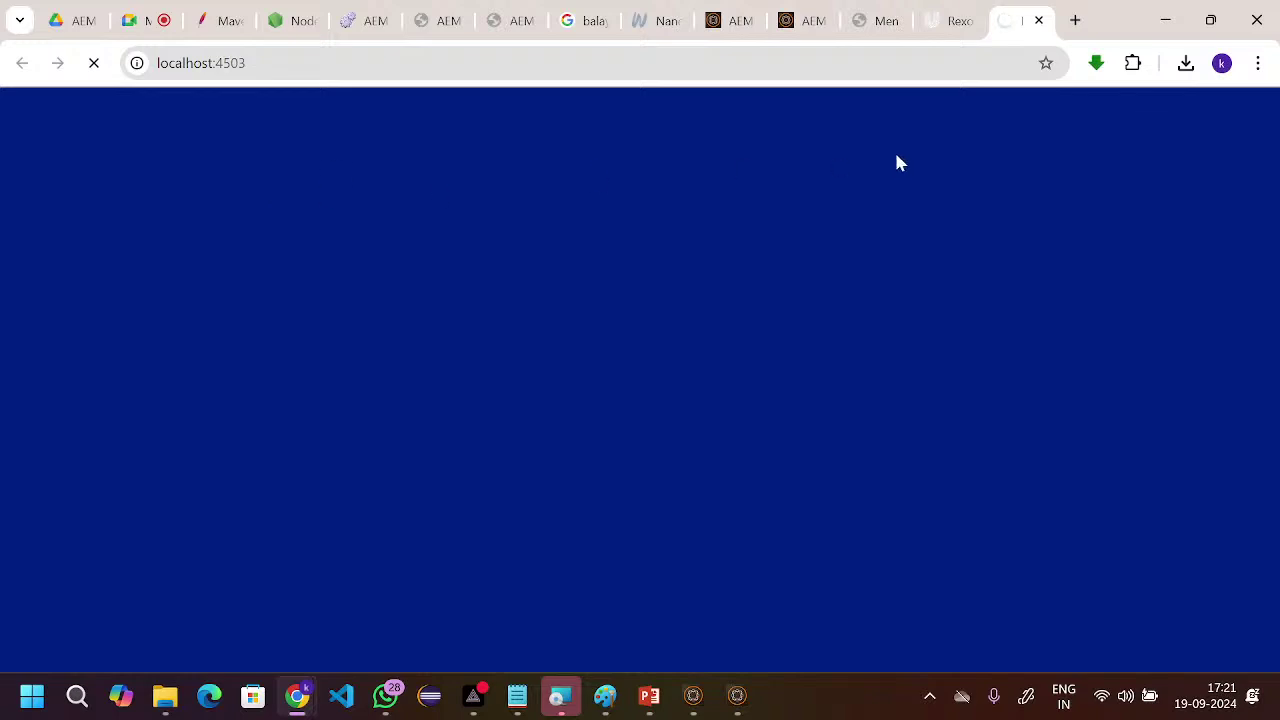
pyautogui.click(948, 28)
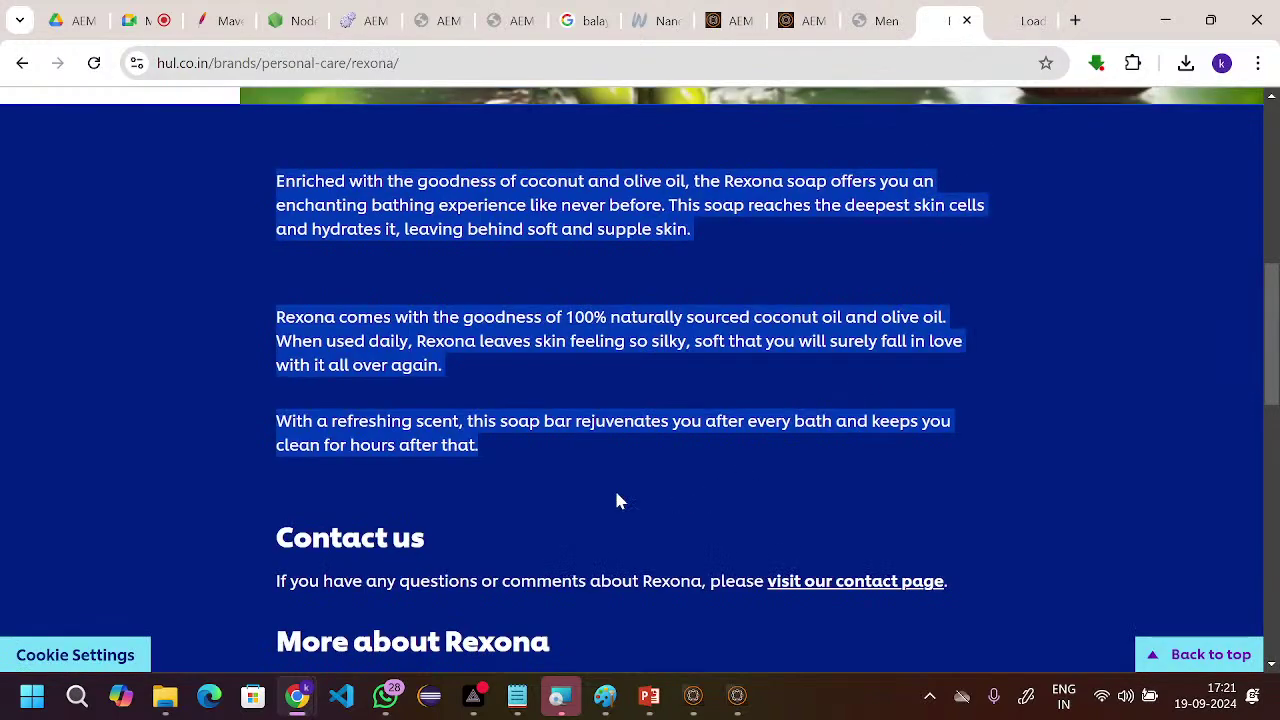
pyautogui.click(480, 468)
pyautogui.moveTo(484, 449); pyautogui.dragTo(277, 163)
pyautogui.hotkey('ctrl', 'c')
# - Paste the three Rexona paragraphs into the Men page's Text component and confirm
pyautogui.click(876, 22)
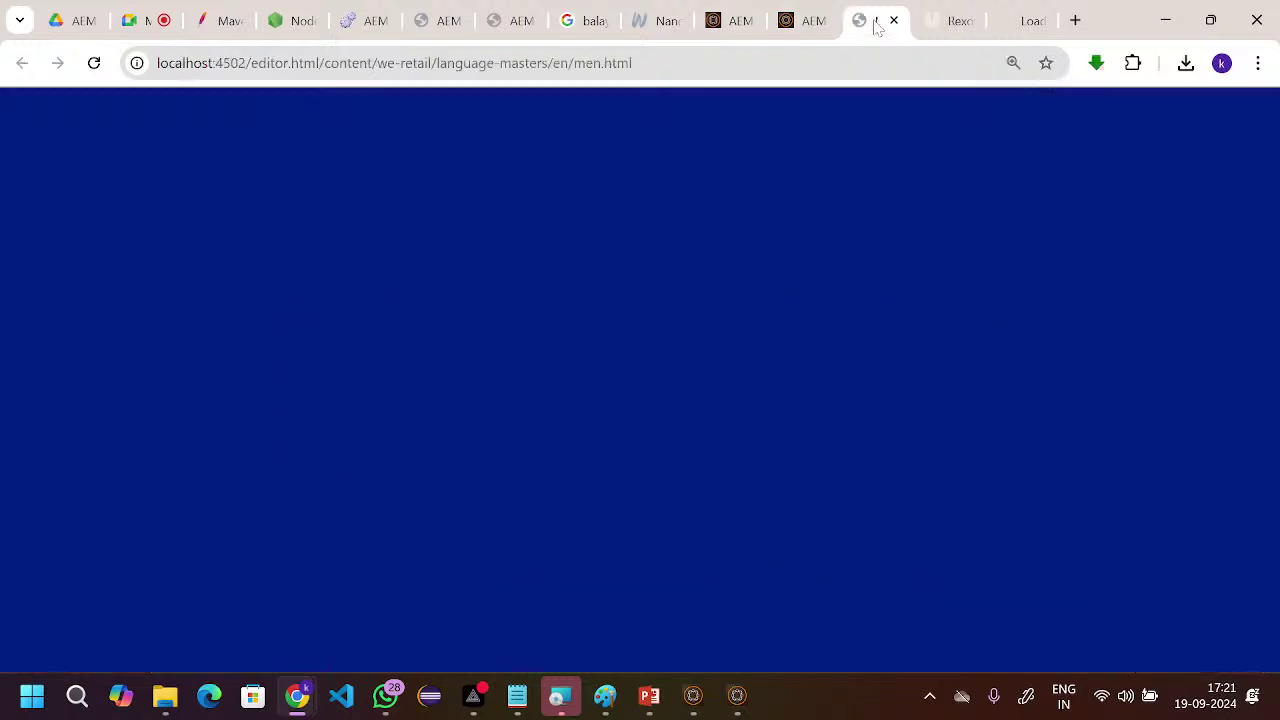
pyautogui.click(690, 443)
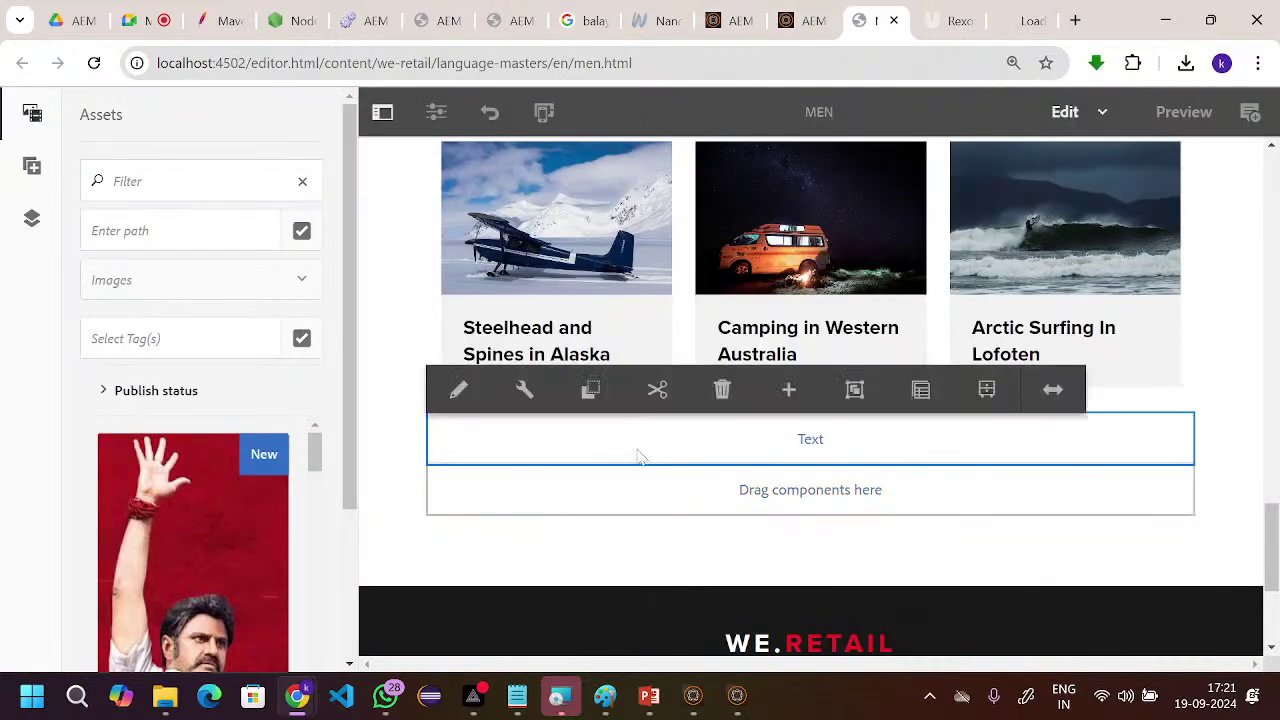
pyautogui.click(463, 391)
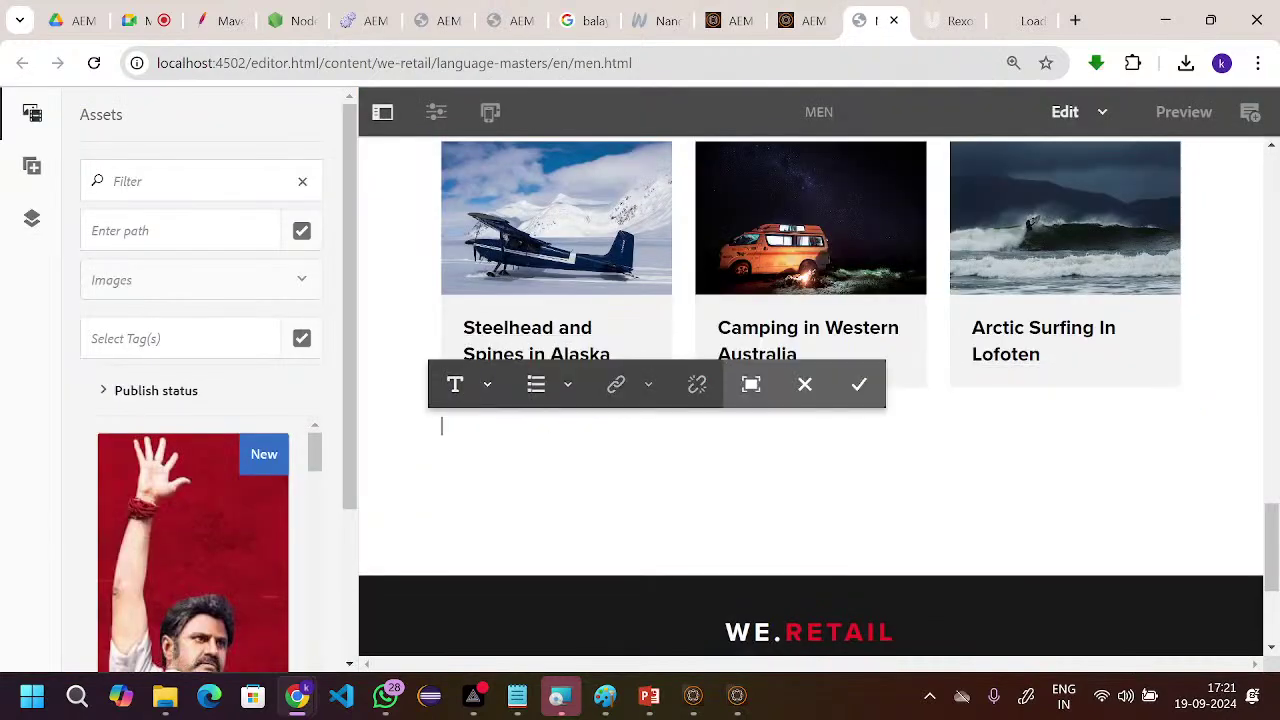
pyautogui.click(805, 390)
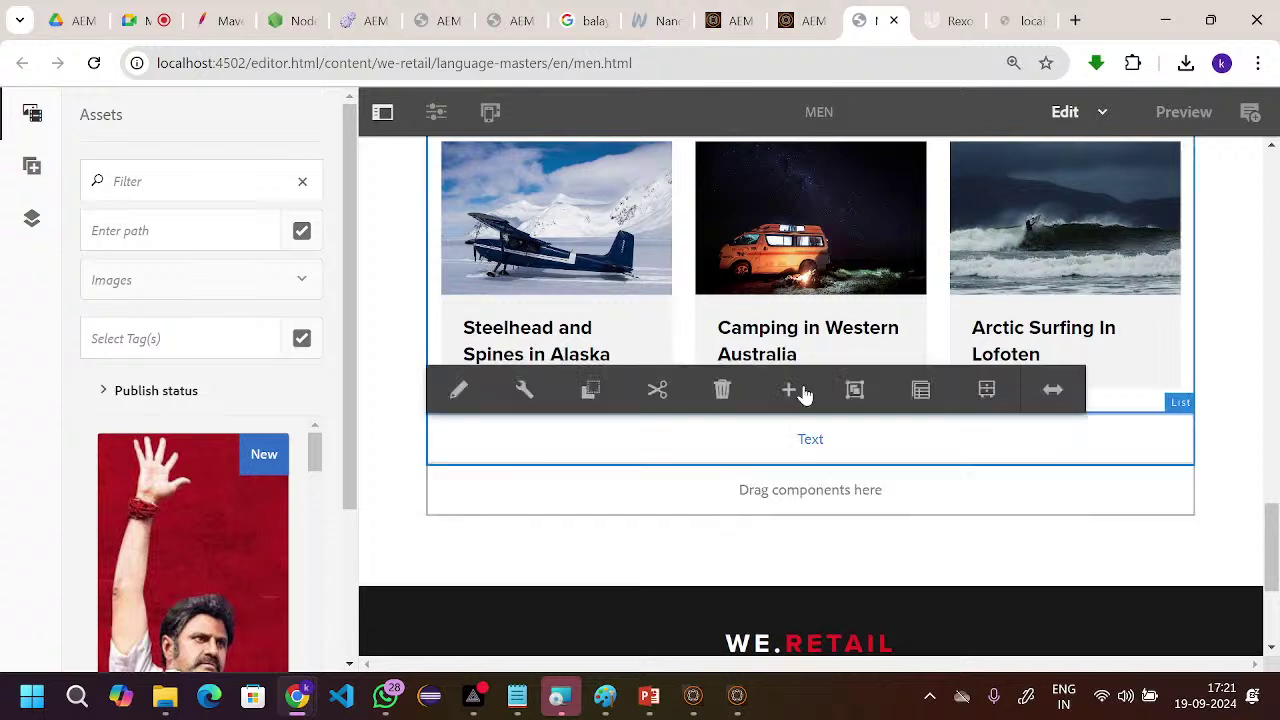
pyautogui.click(527, 390)
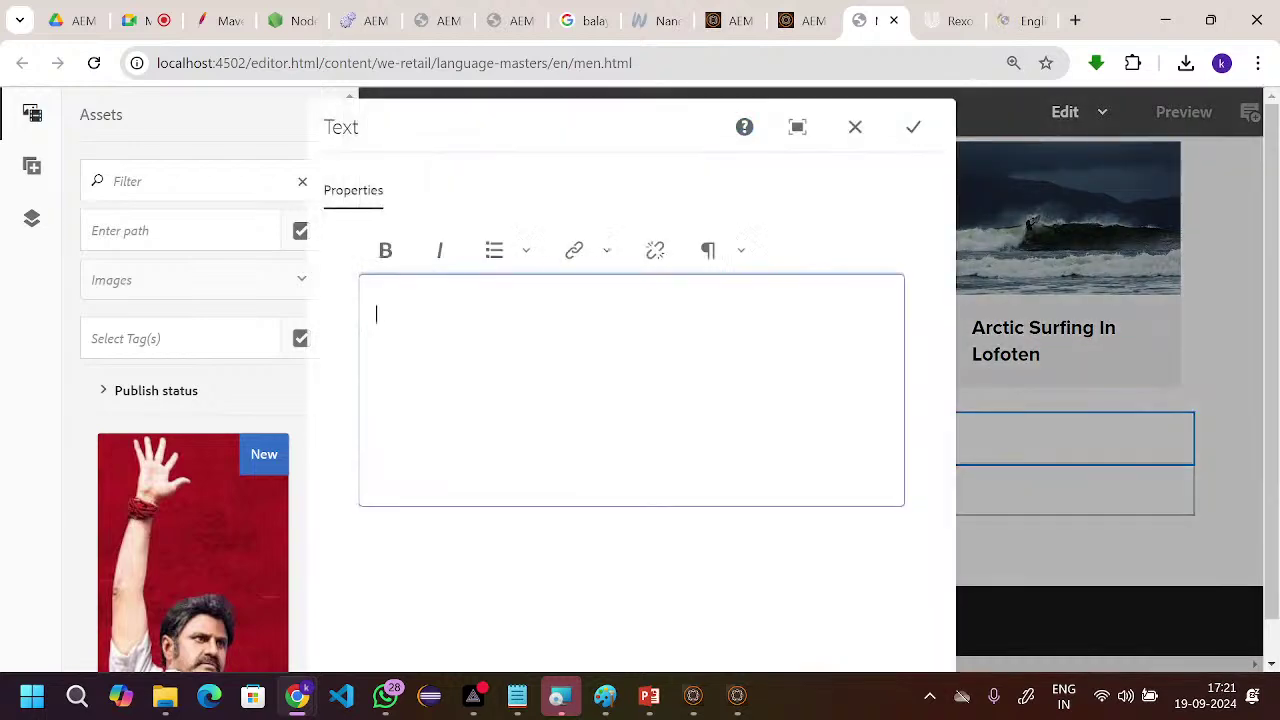
pyautogui.hotkey('ctrl', 'v')
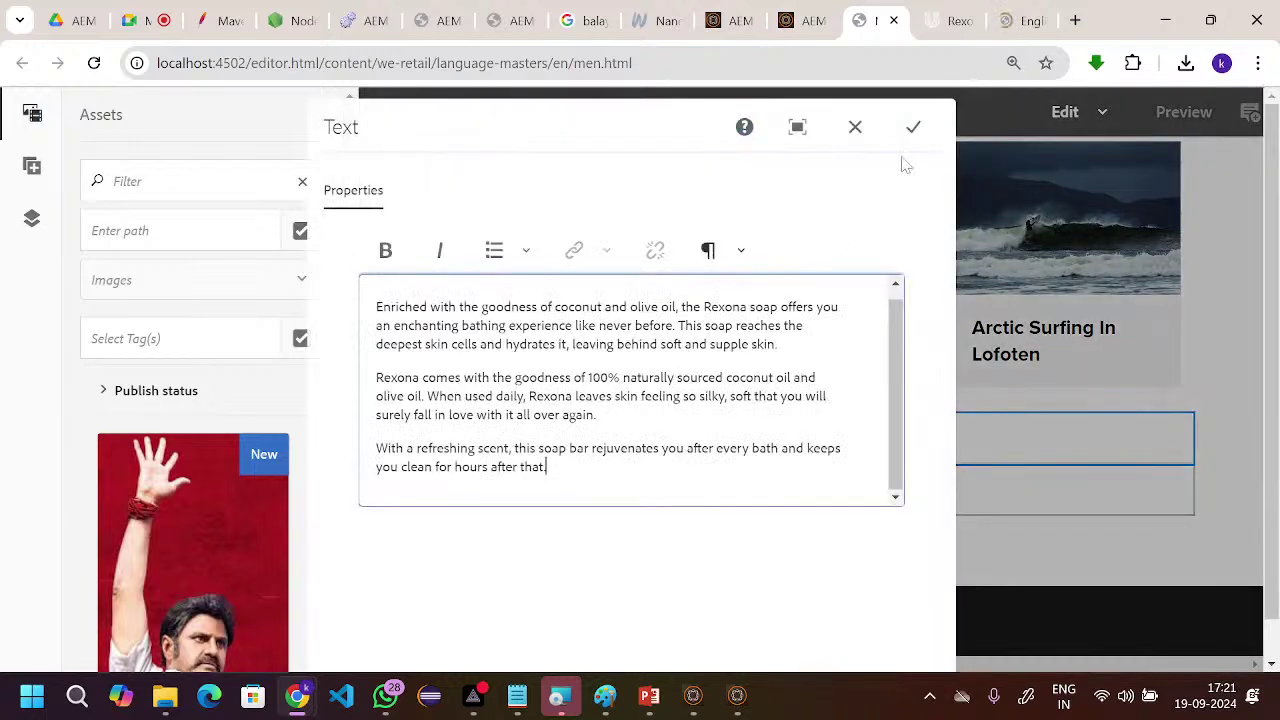
pyautogui.click(913, 127)
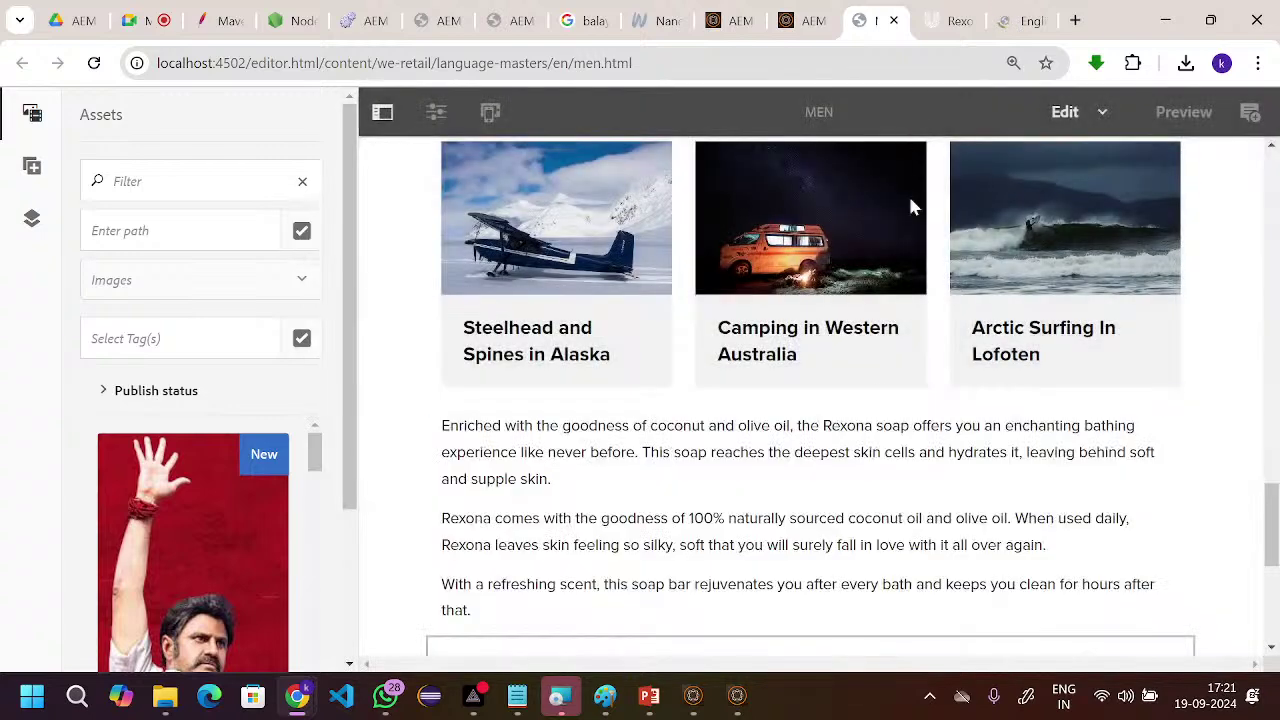
# - Insert an Image component from the drop zone below the Rexona text
pyautogui.scroll(-2, 868, 450)
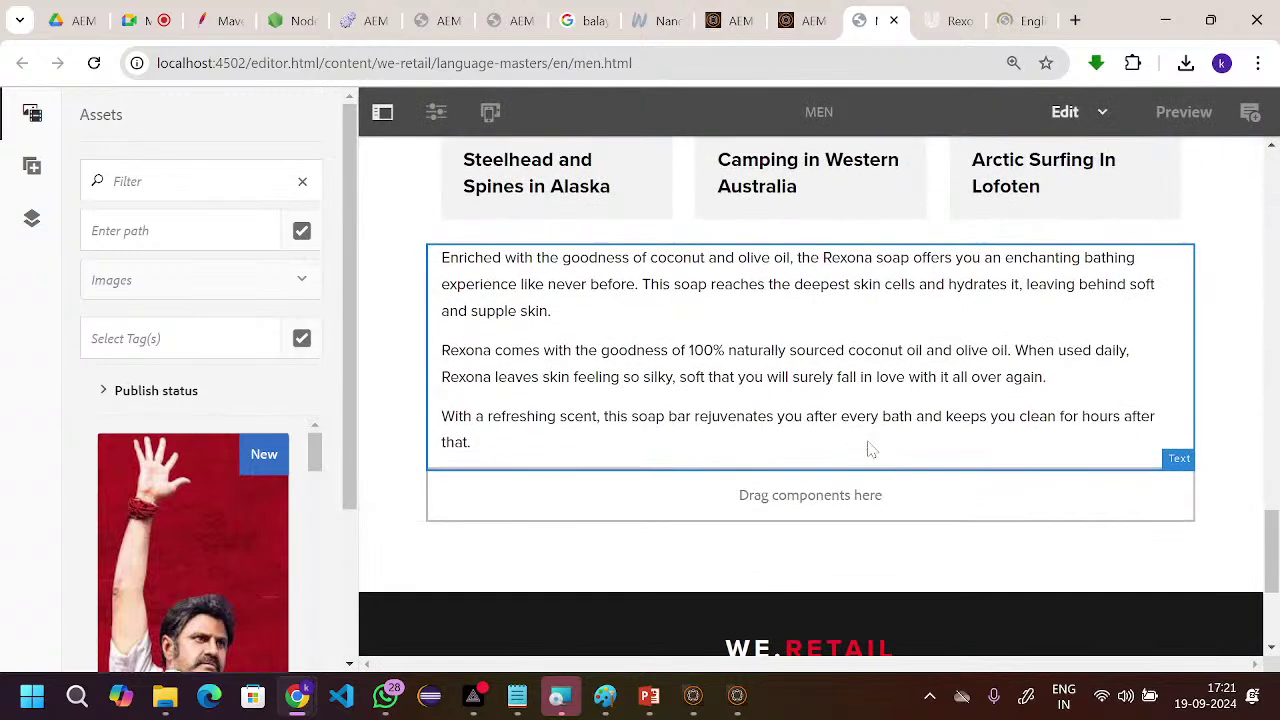
pyautogui.click(805, 495)
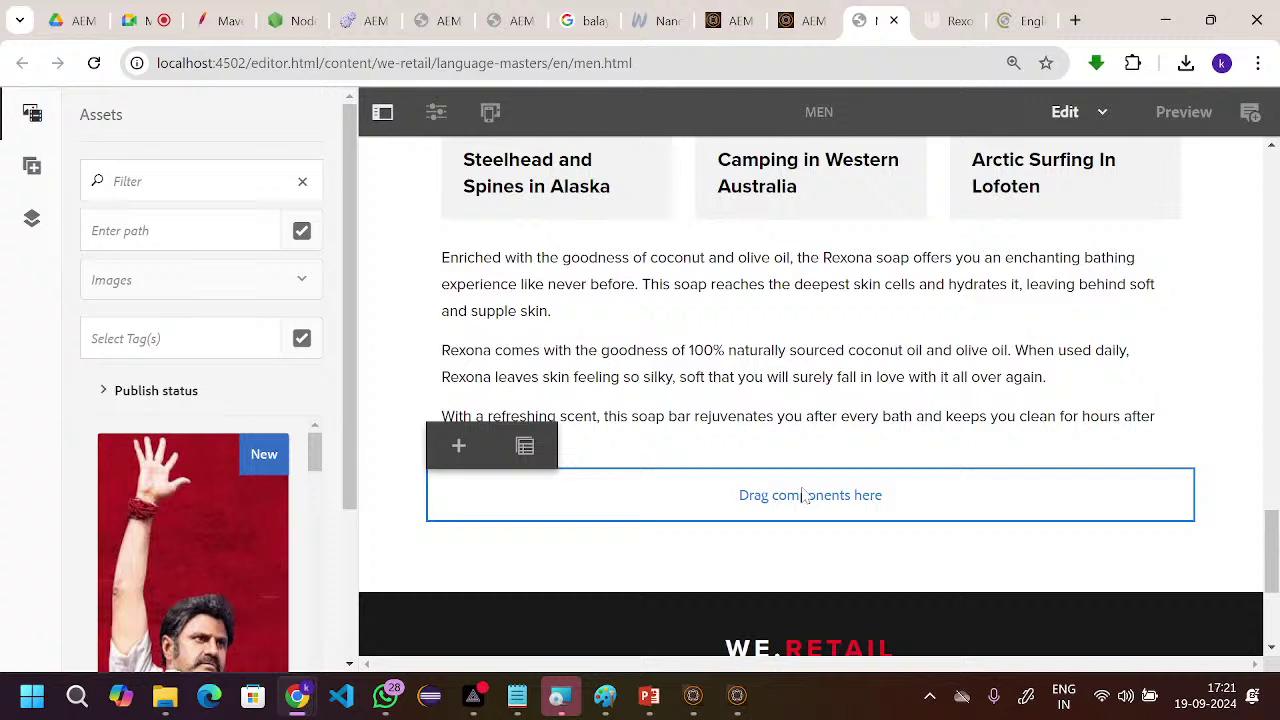
pyautogui.click(463, 446)
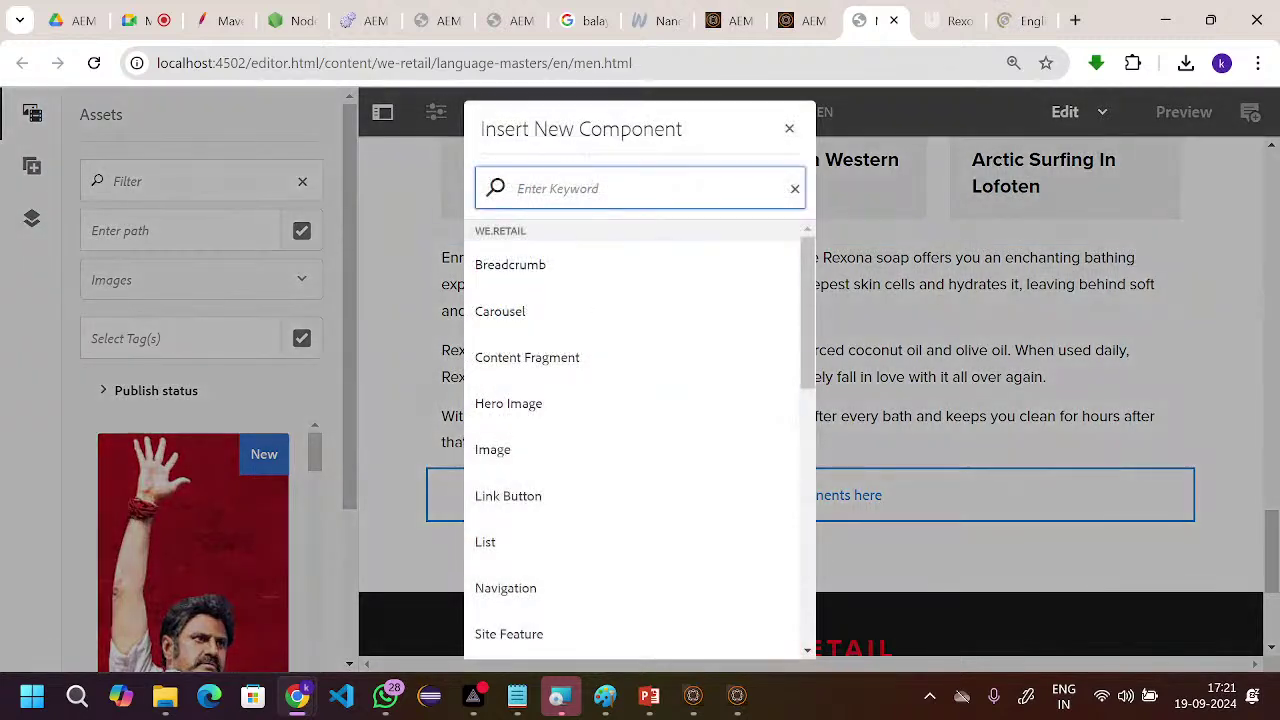
pyautogui.write('image')
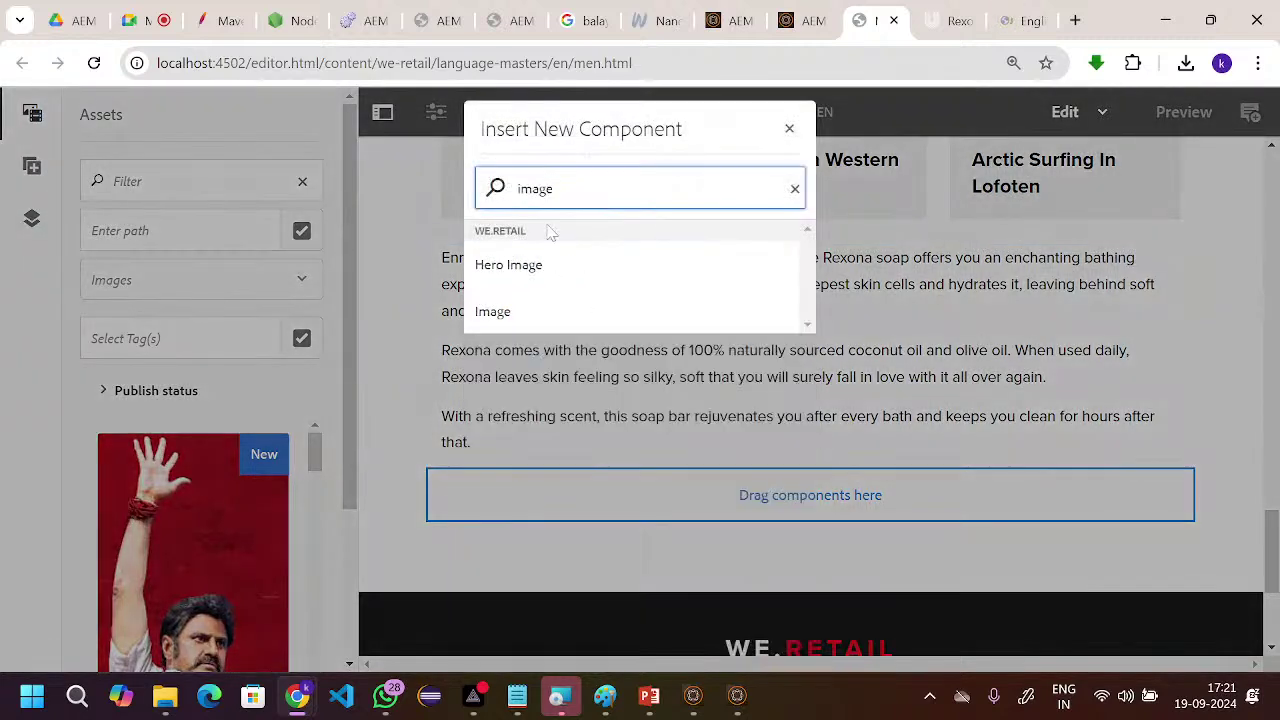
pyautogui.click(515, 312)
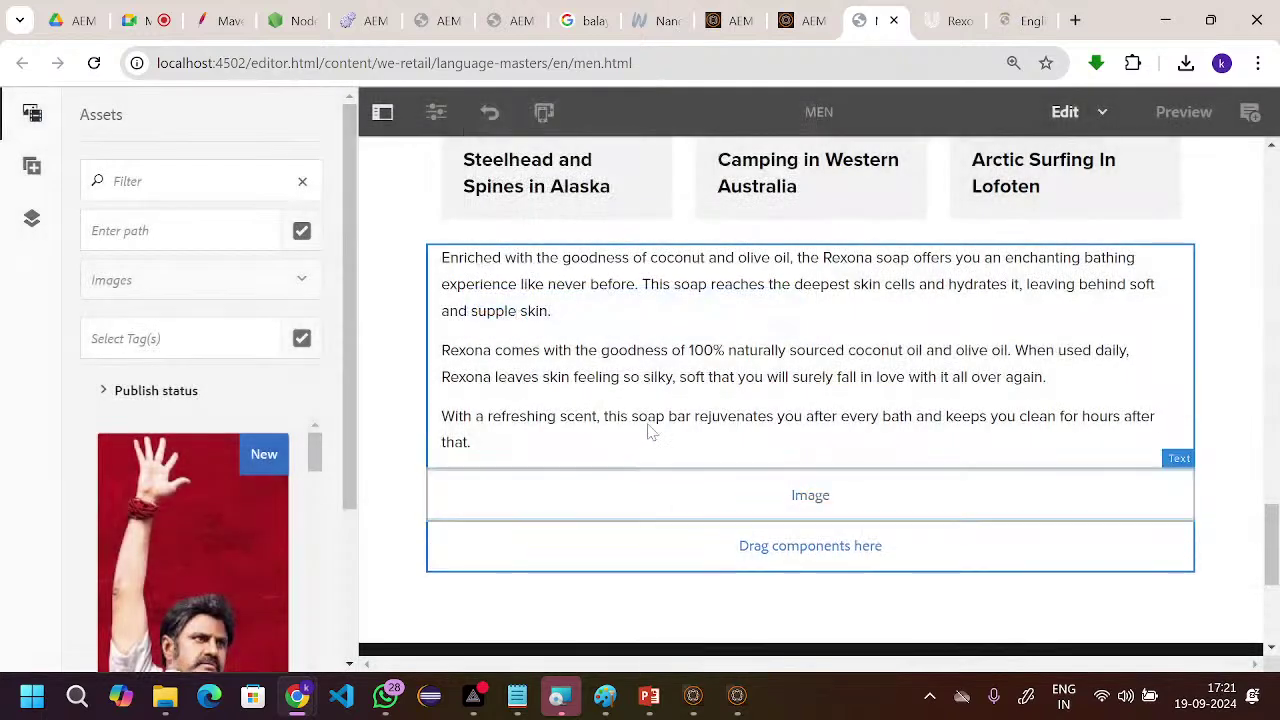
pyautogui.scroll(-1, 655, 380)
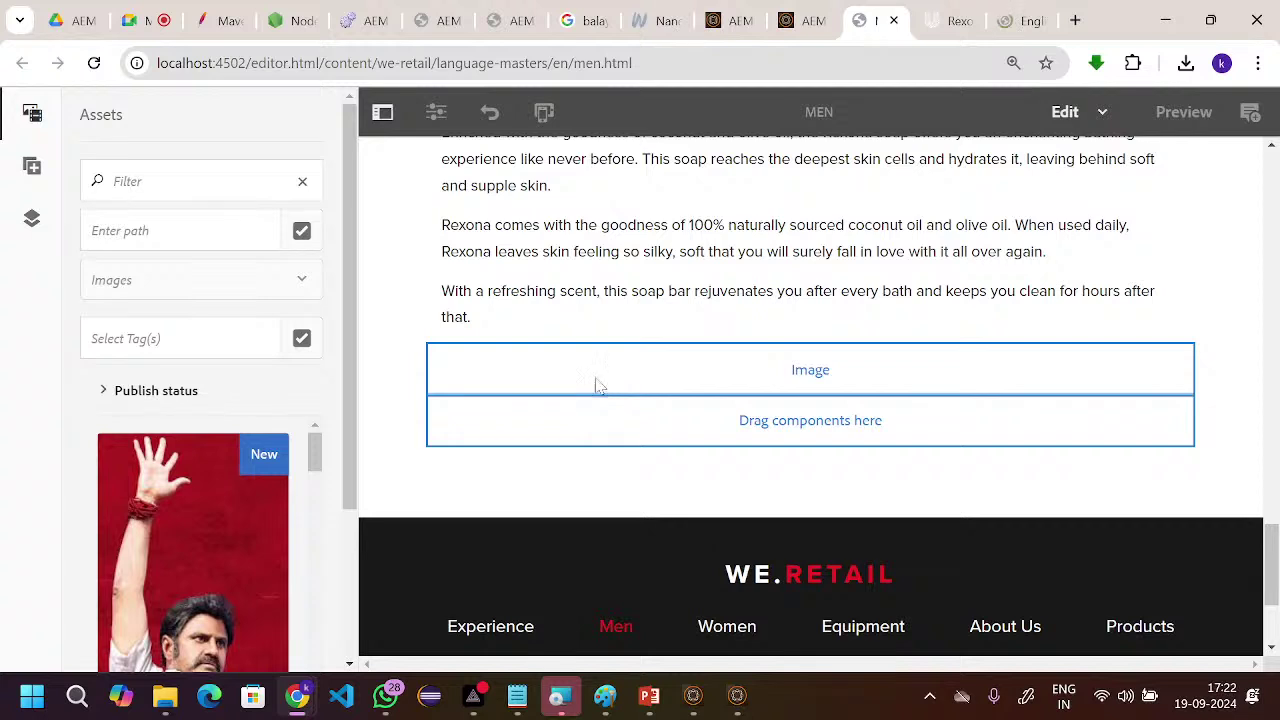
# - Drop the red-background raised-hand asset into the empty Image placeholder and check the result
pyautogui.scroll(-2, 229, 489)
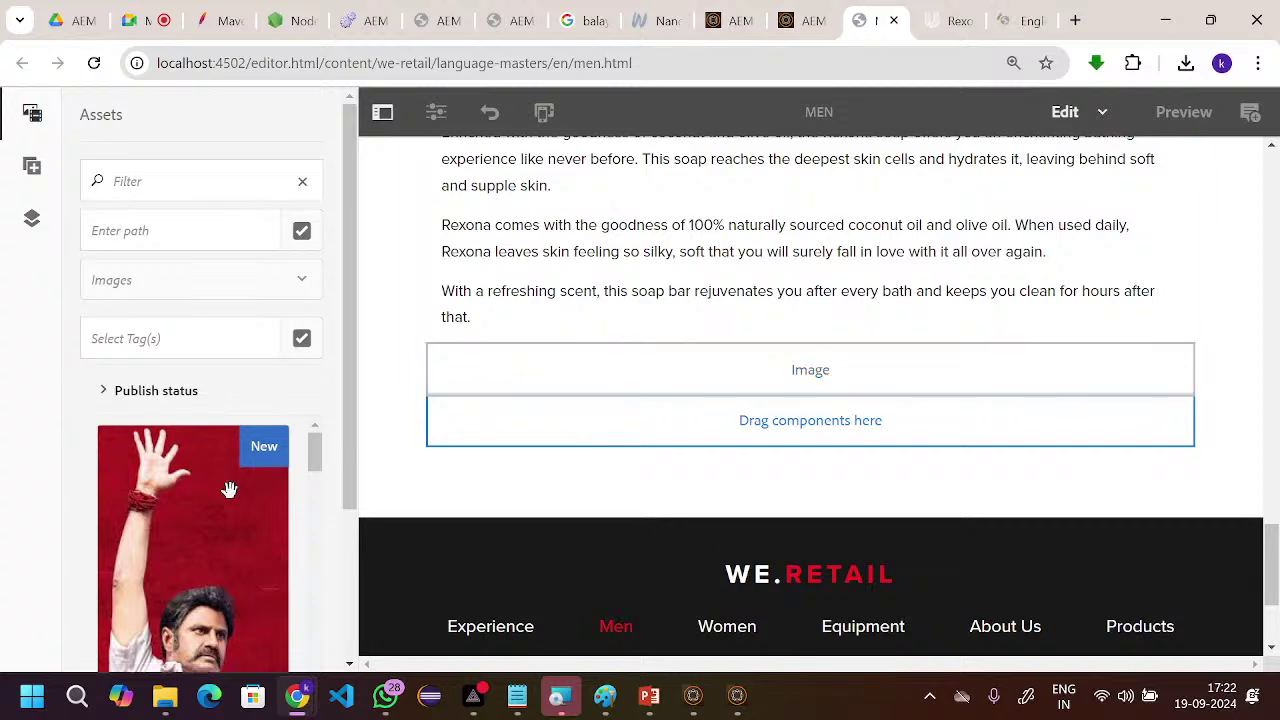
pyautogui.scroll(2, 226, 489)
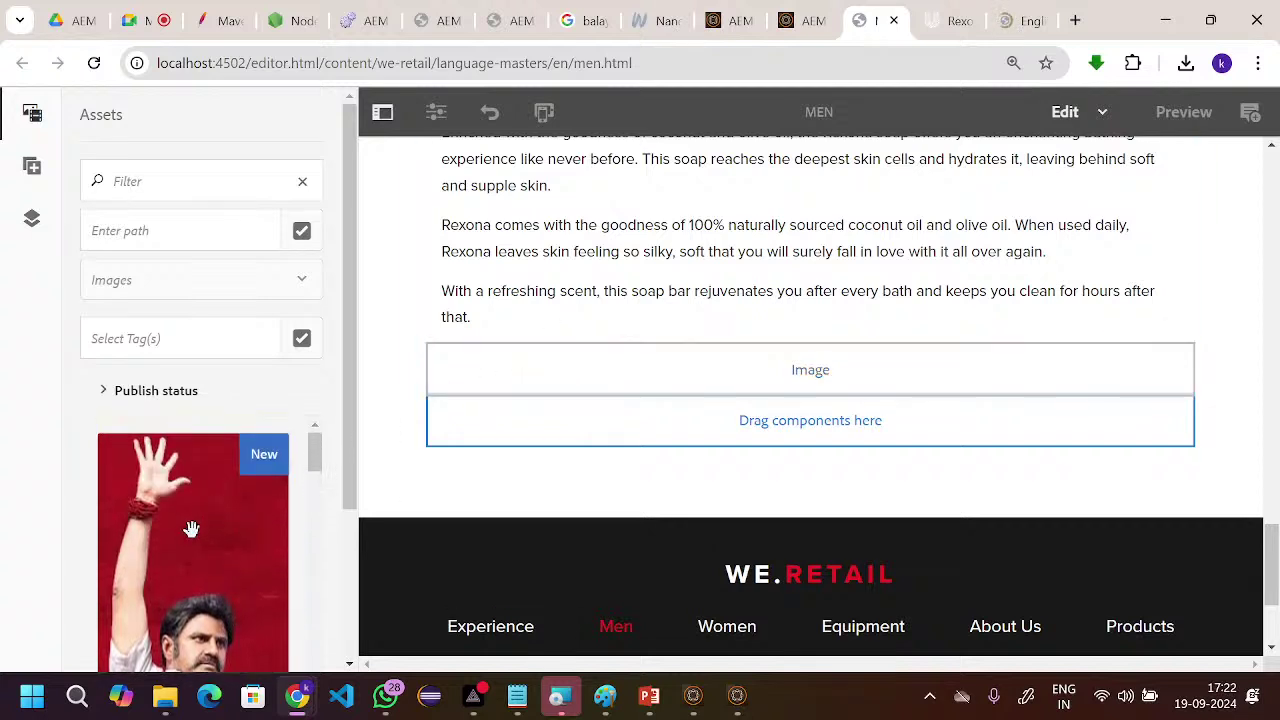
pyautogui.moveTo(190, 528); pyautogui.dragTo(678, 398)
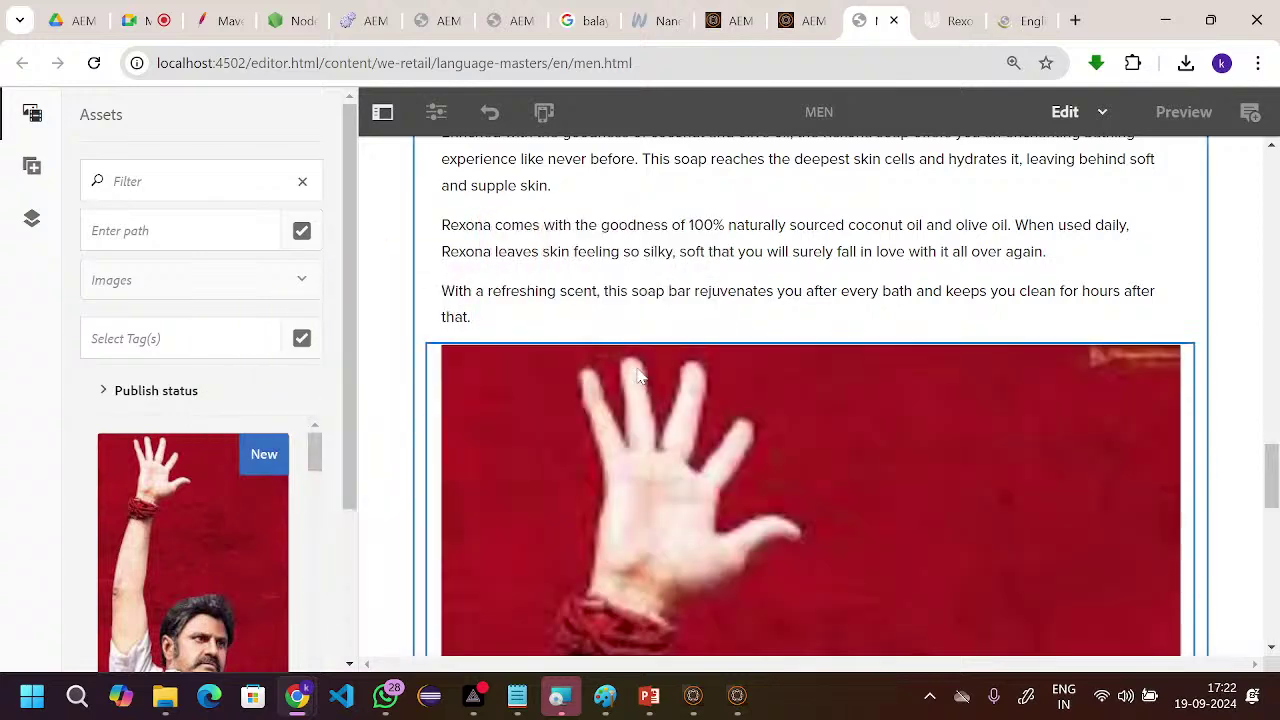
pyautogui.scroll(-8, 750, 440)
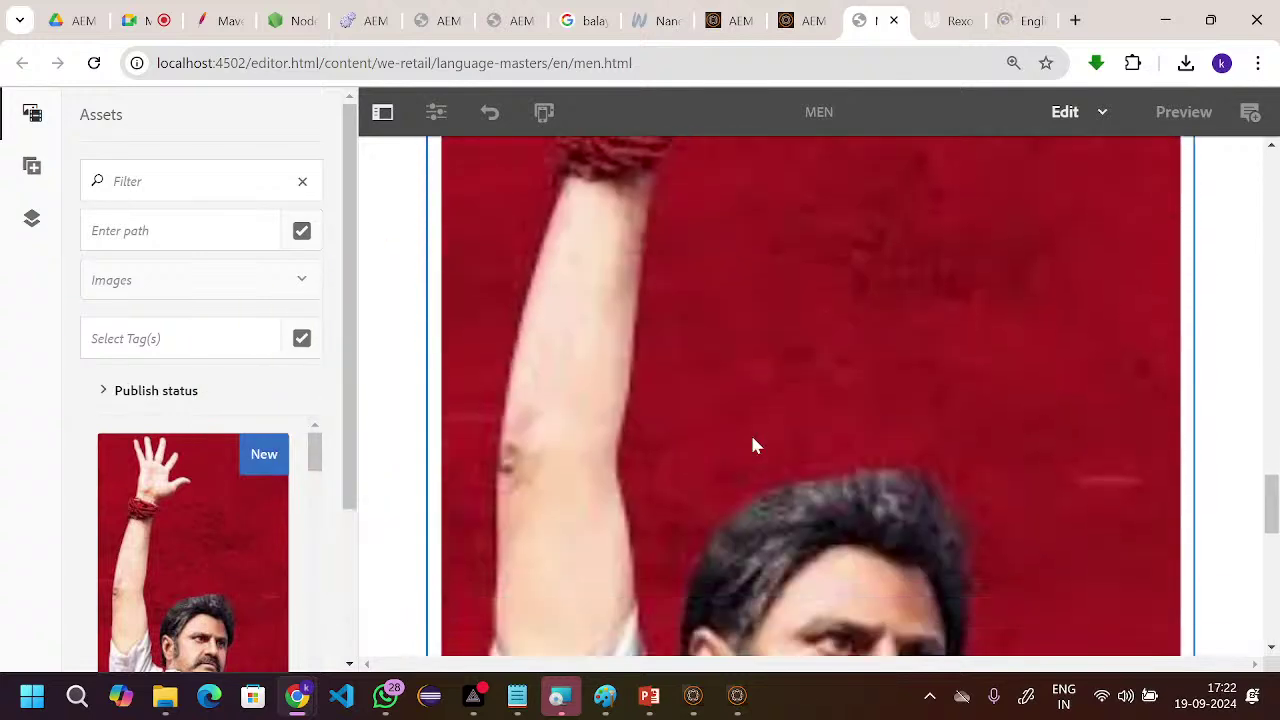
pyautogui.scroll(-3, 753, 446)
pyautogui.scroll(8, 756, 446)
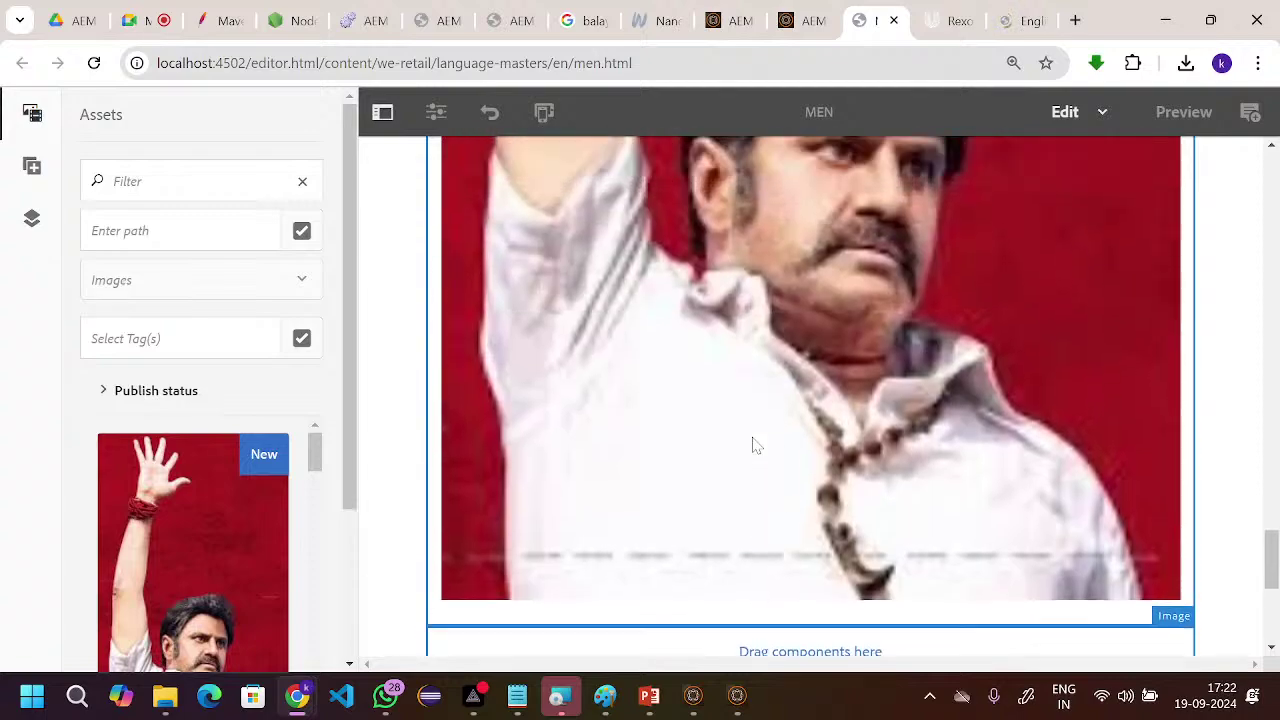
pyautogui.scroll(6, 756, 446)
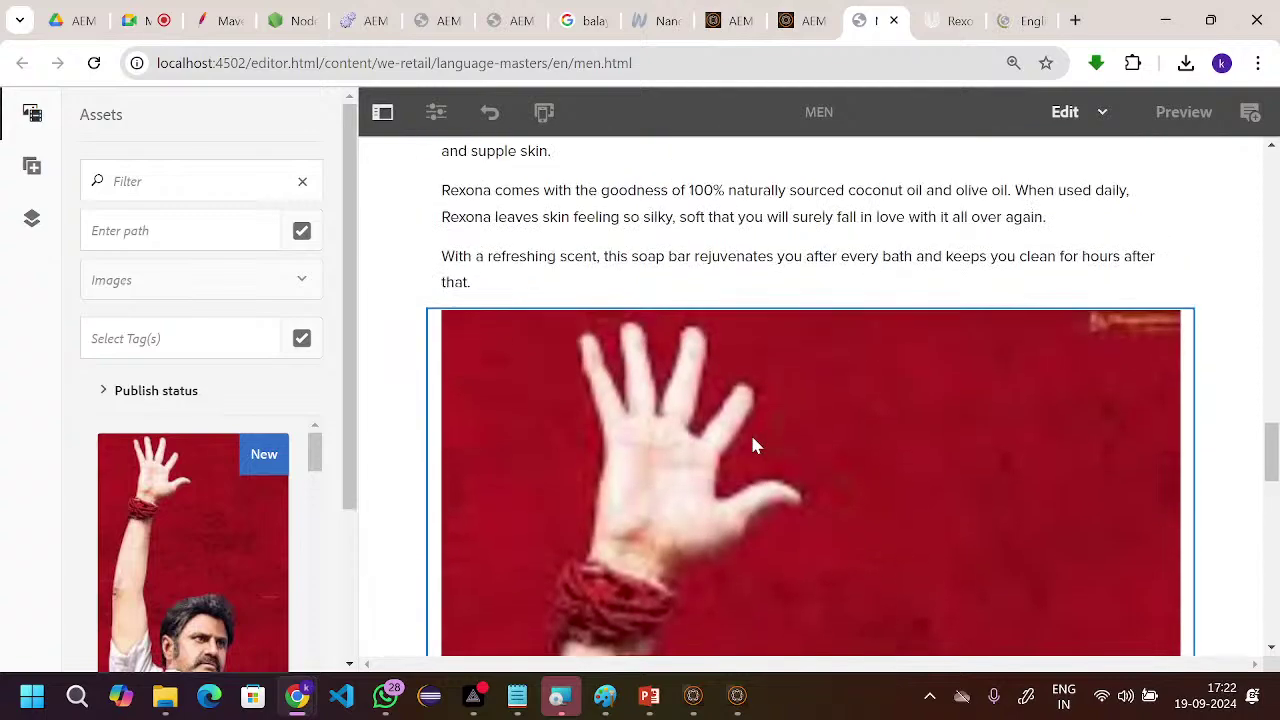
pyautogui.scroll(-6, 756, 446)
pyautogui.scroll(-10, 756, 446)
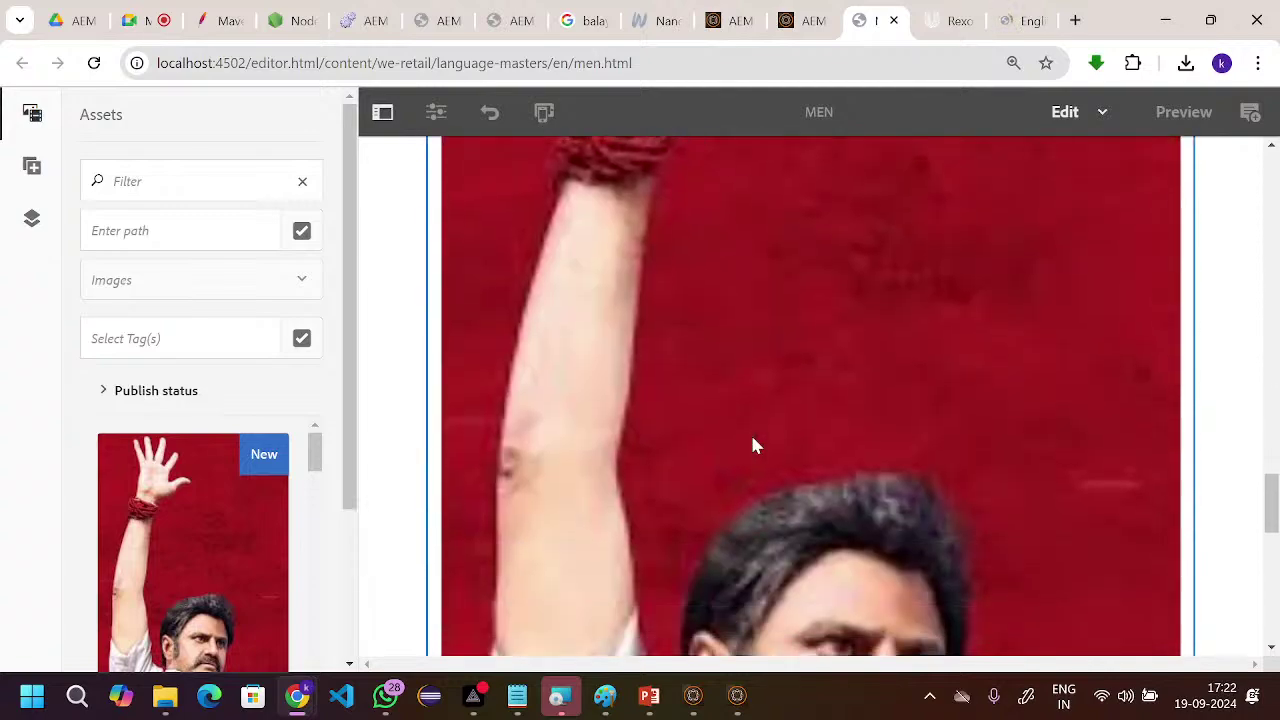
pyautogui.scroll(10, 755, 445)
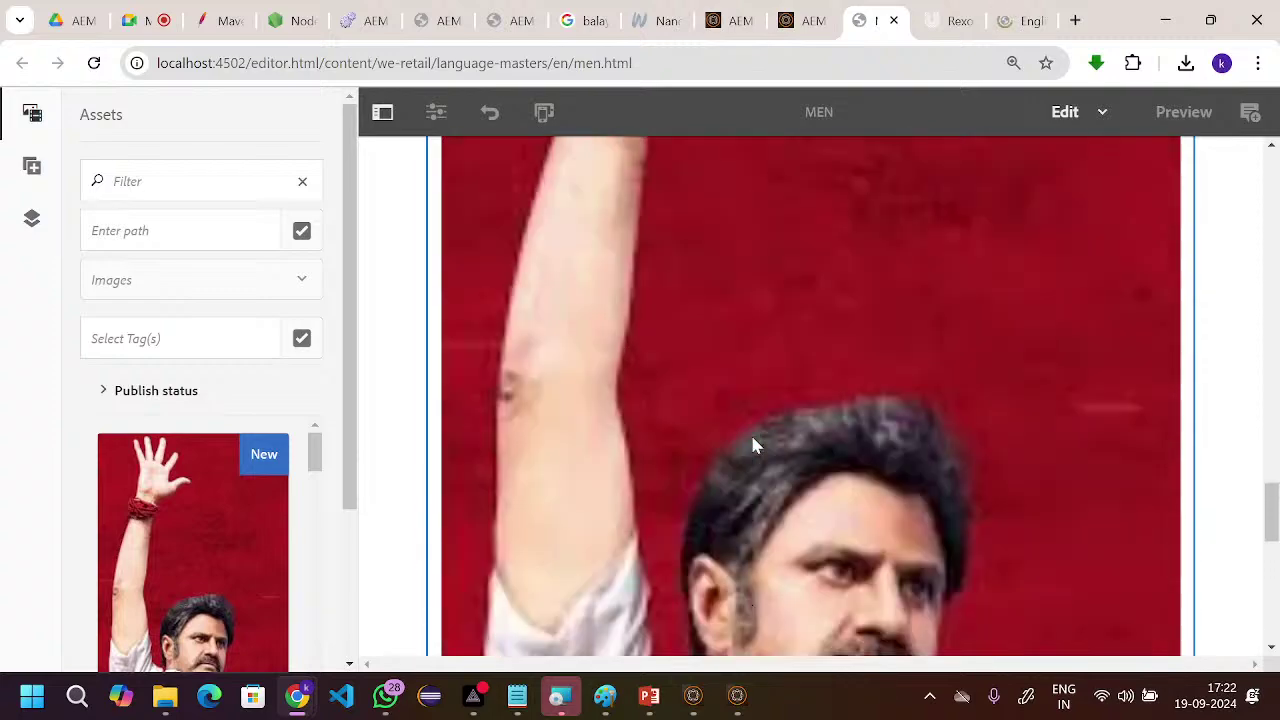
pyautogui.scroll(-5, 755, 445)
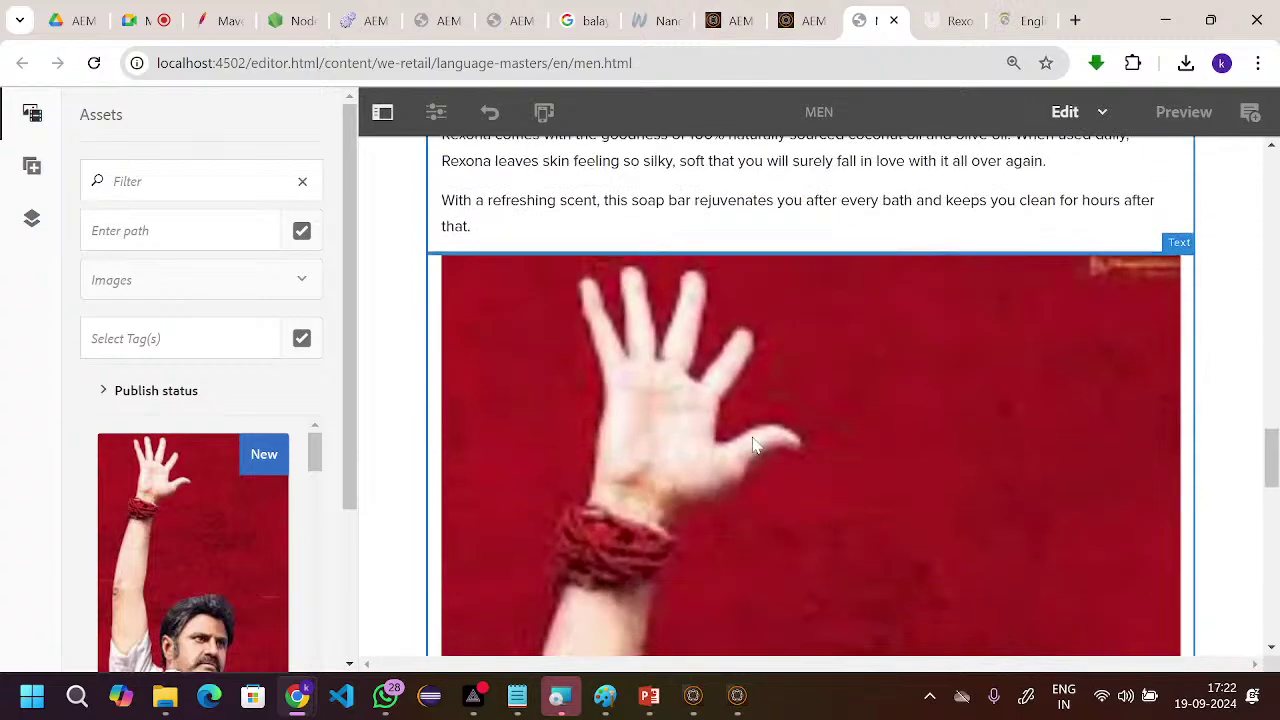
pyautogui.scroll(-5, 755, 446)
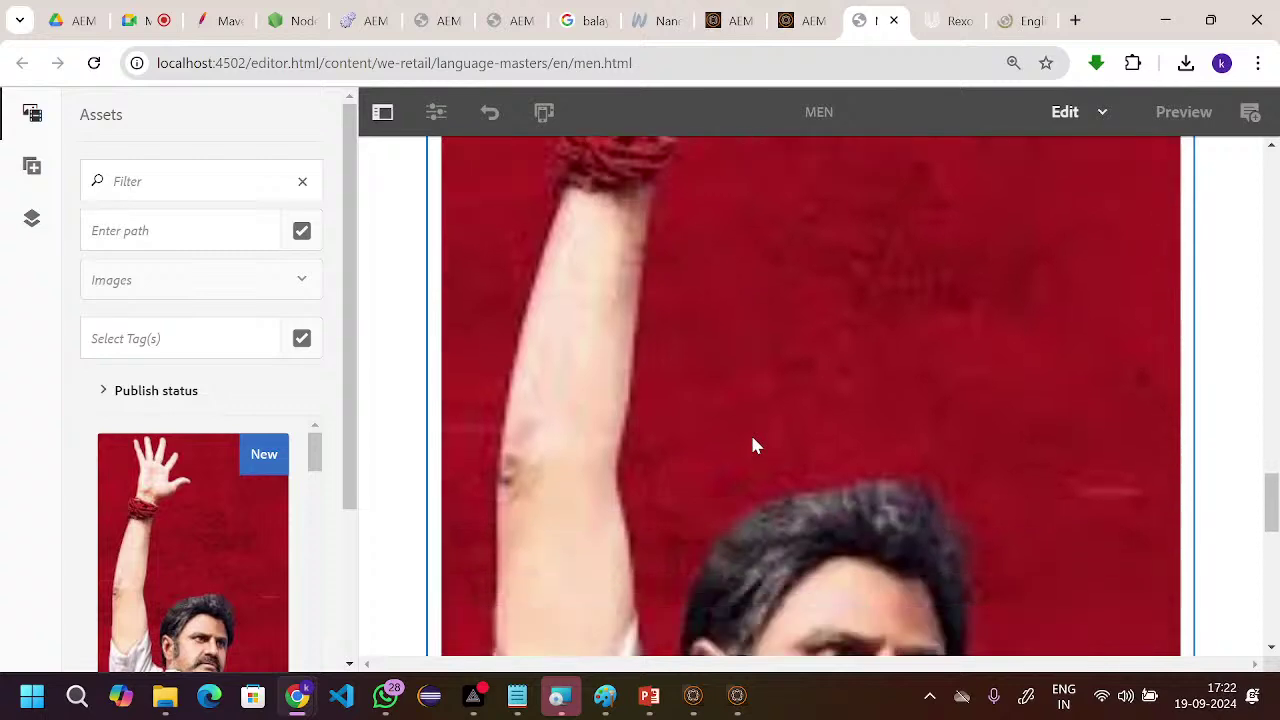
pyautogui.scroll(-5, 722, 446)
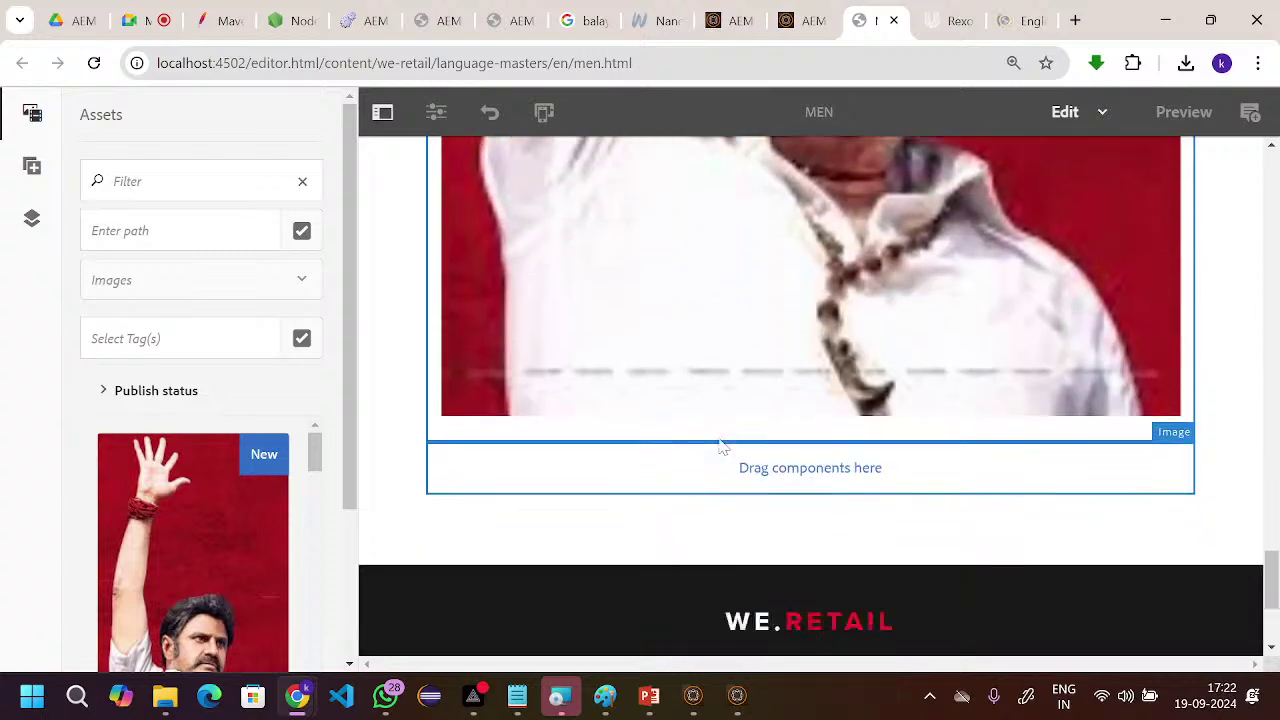
pyautogui.scroll(6, 722, 446)
pyautogui.scroll(6, 720, 446)
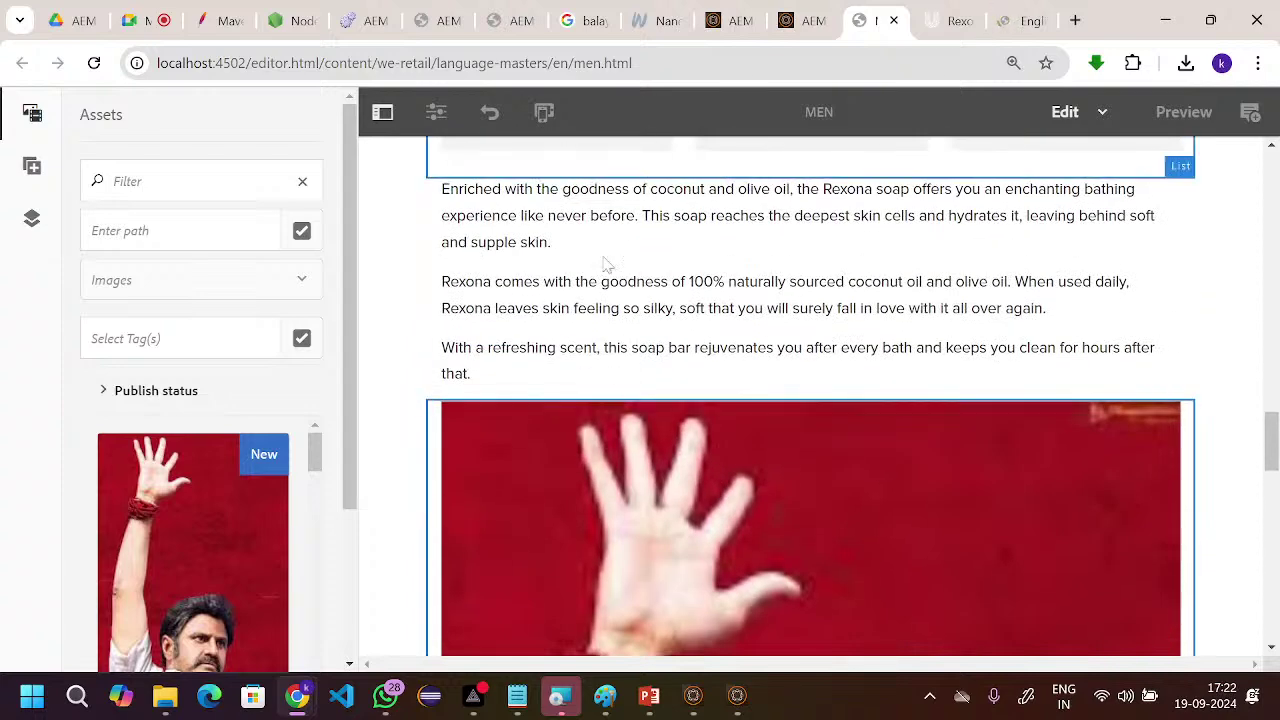
pyautogui.scroll(-1, 686, 414)
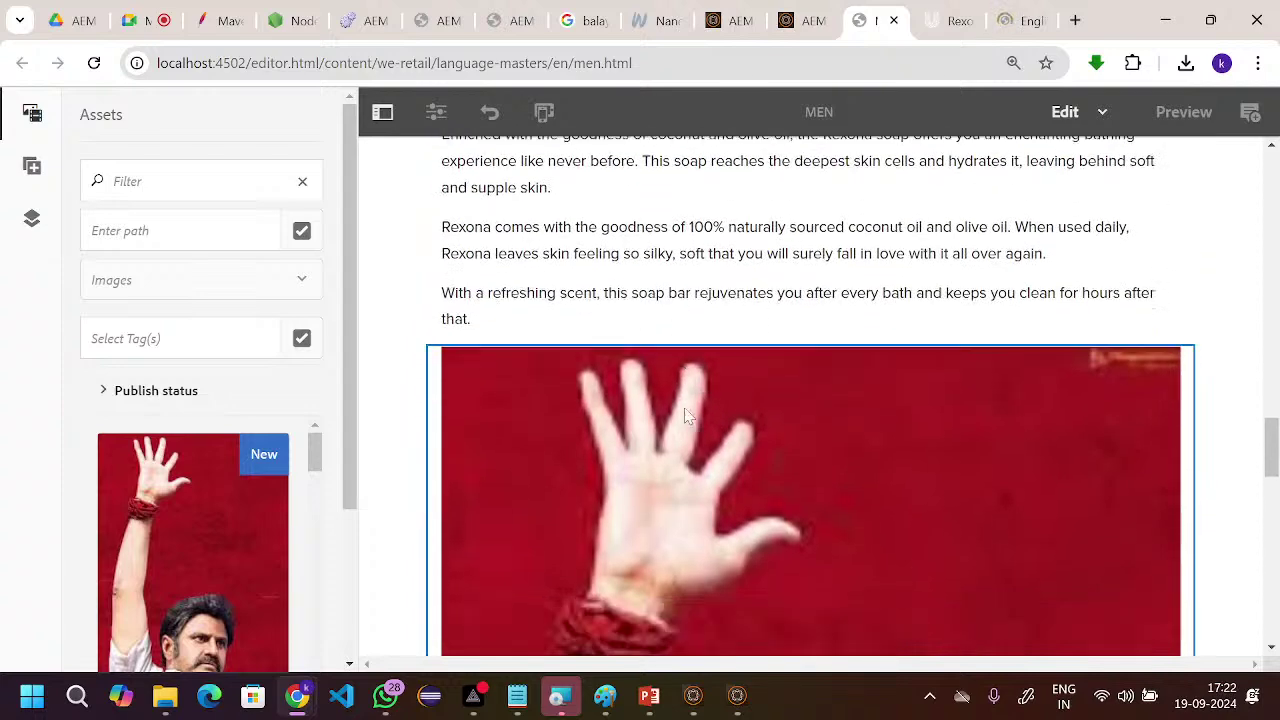
pyautogui.scroll(2, 686, 416)
pyautogui.scroll(-3, 695, 388)
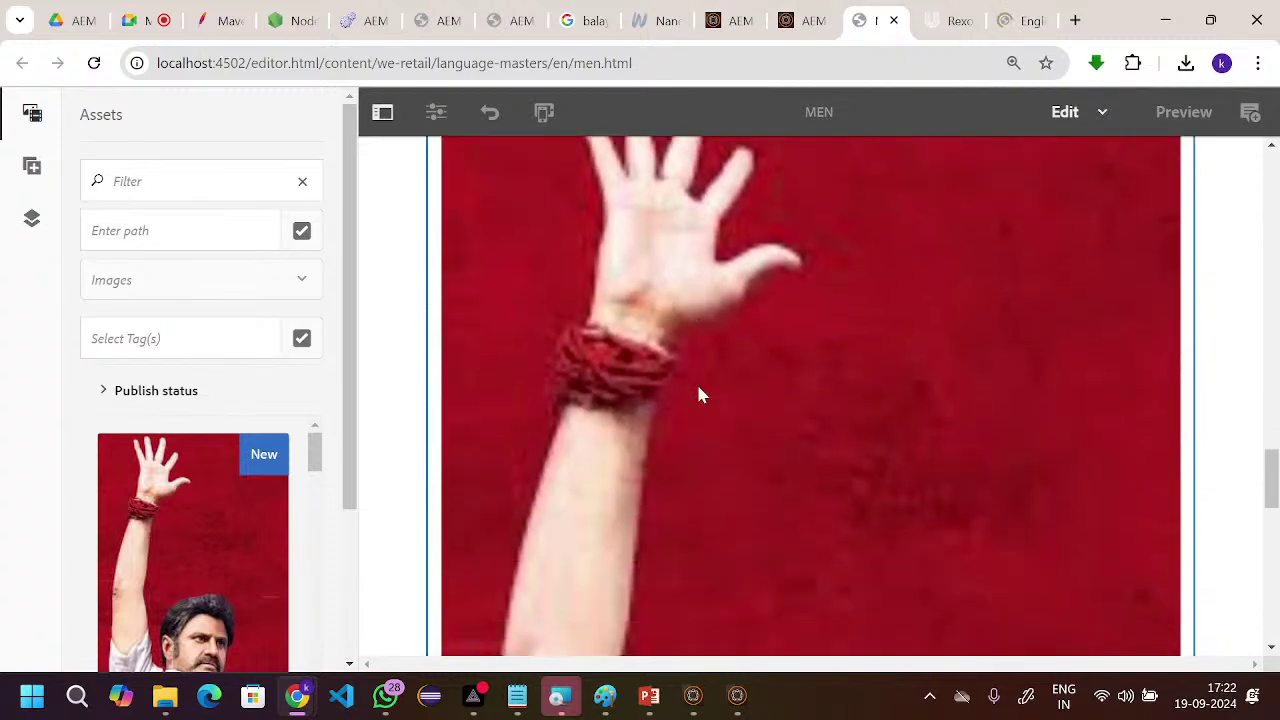
# - Check that the port 4503 publish Quickstart window is running, then return to the browser
pyautogui.moveTo(737, 694)
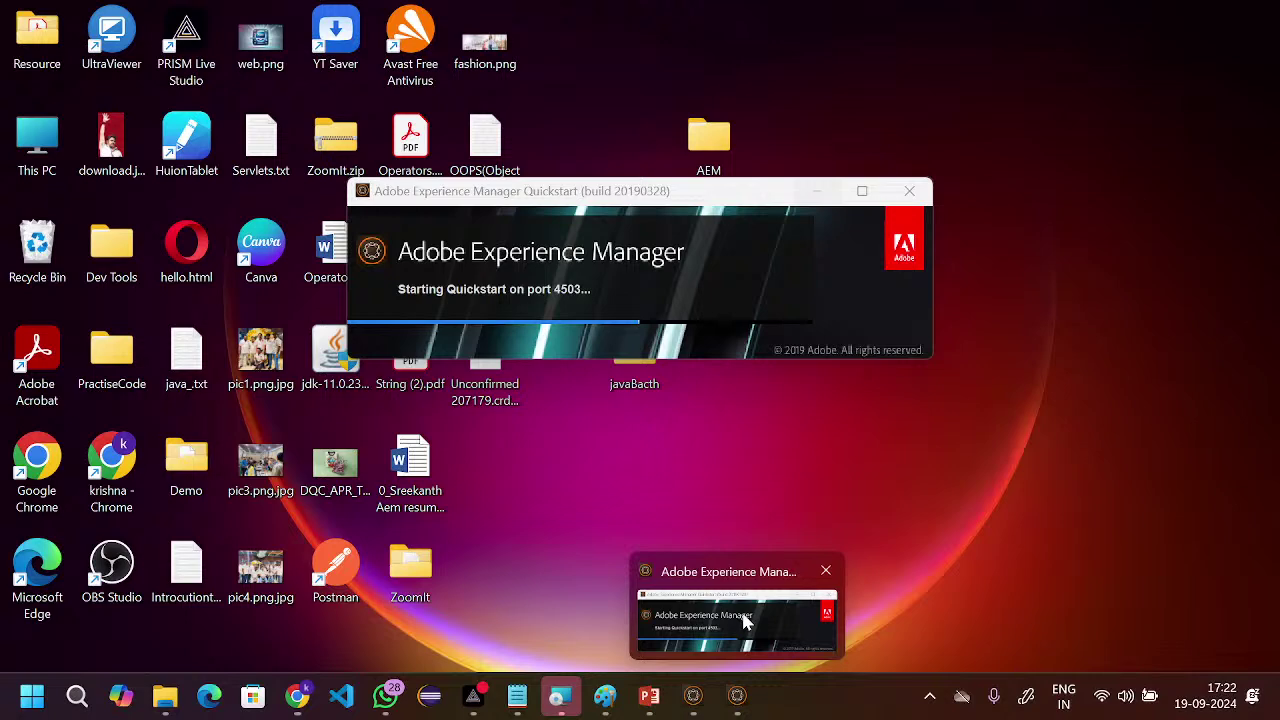
pyautogui.click(745, 622)
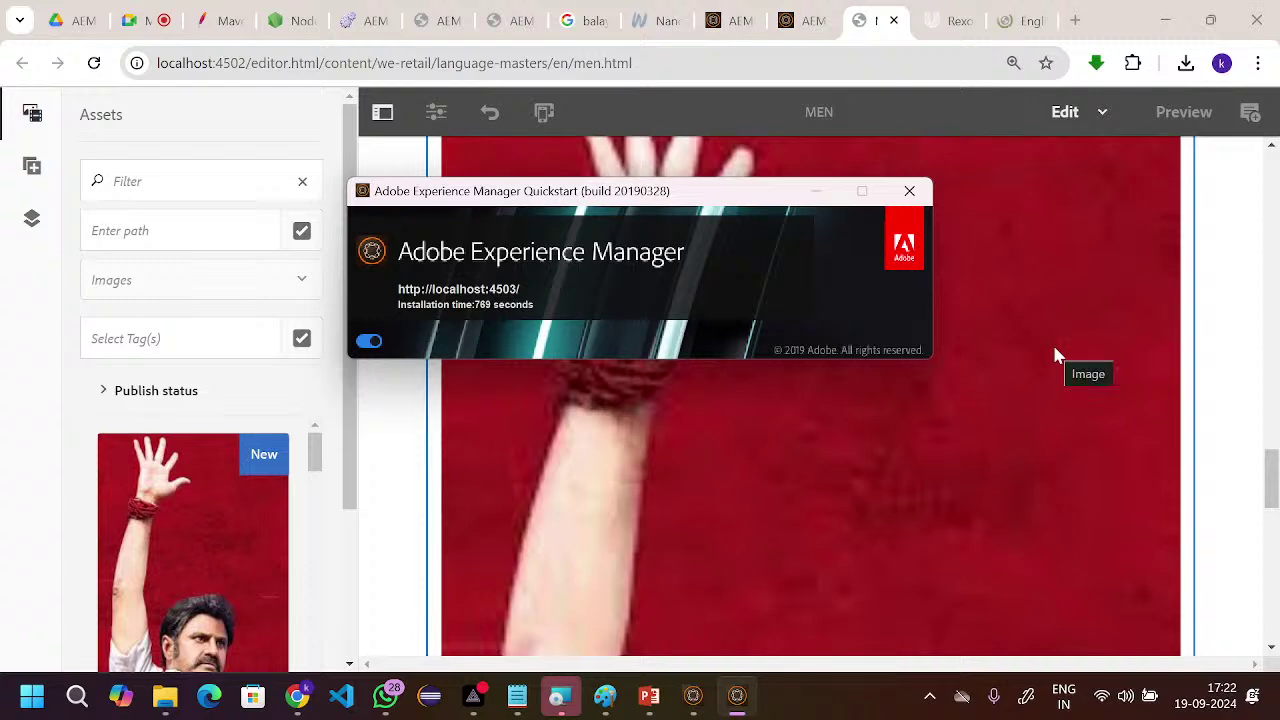
pyautogui.click(723, 484)
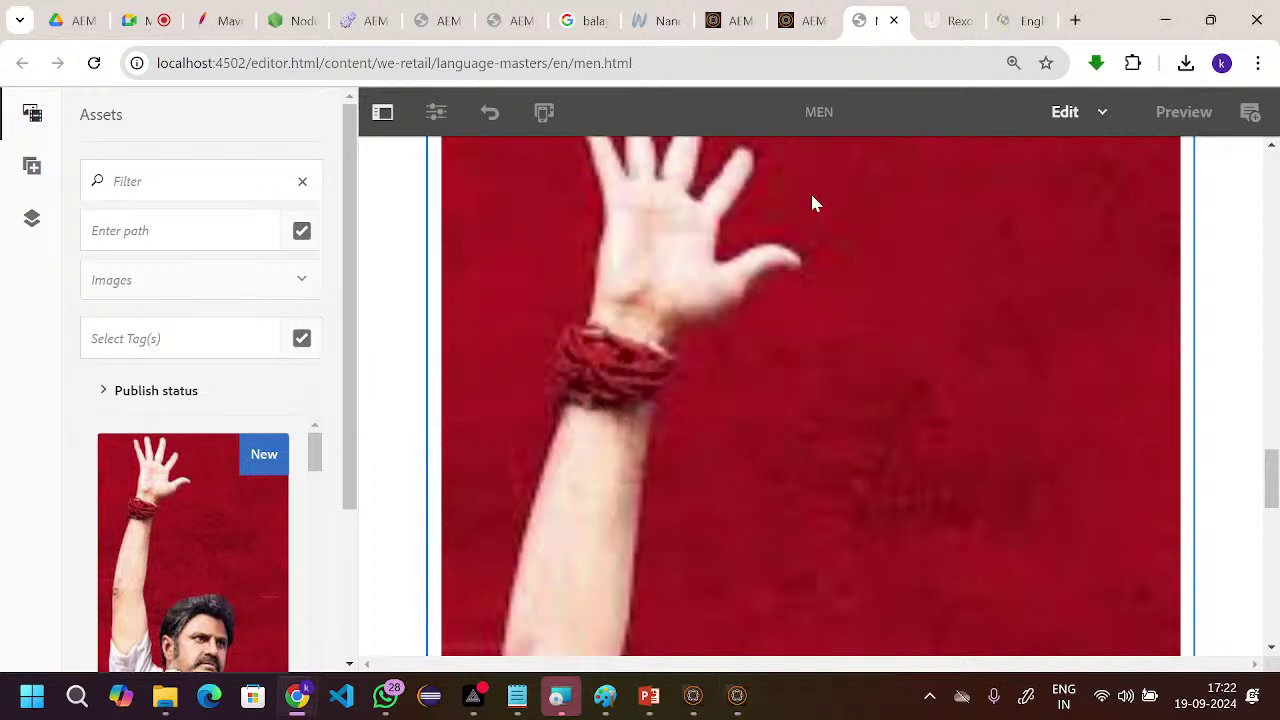
# - Test the Default Agent (publish) connection and confirm replication to localhost:4503 succeeded
pyautogui.click(364, 19)
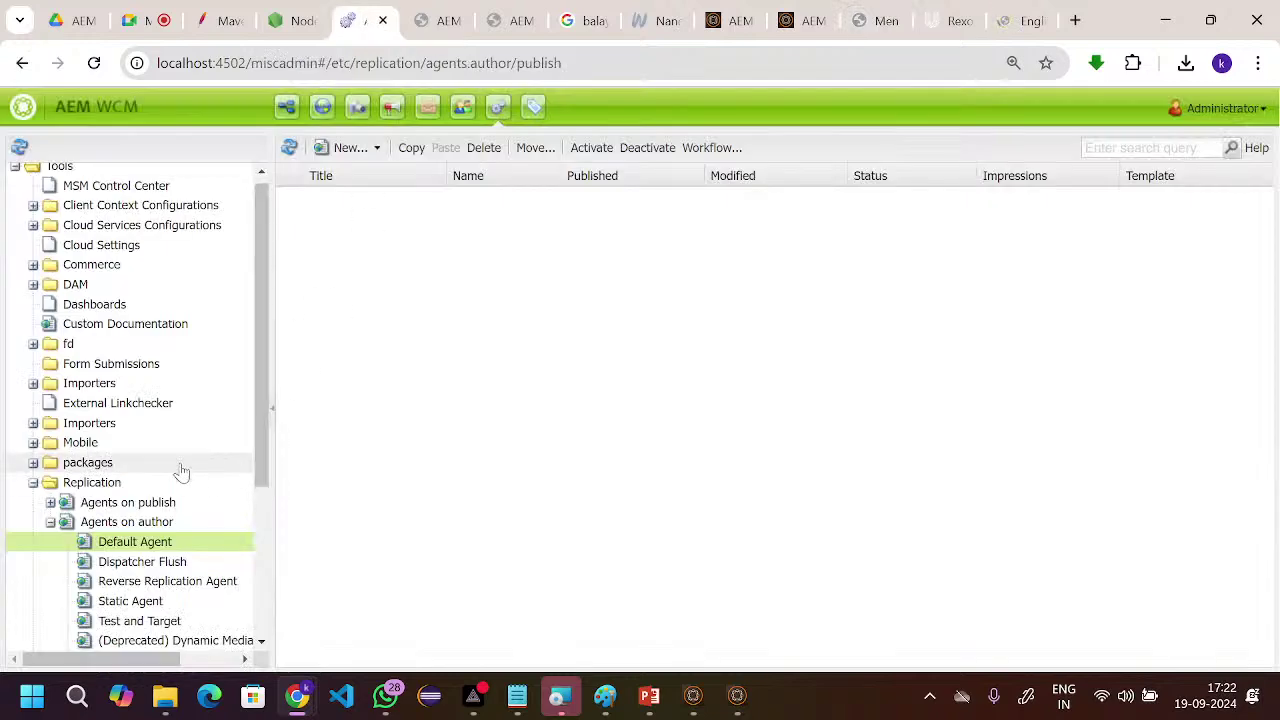
pyautogui.scroll(-3, 165, 386)
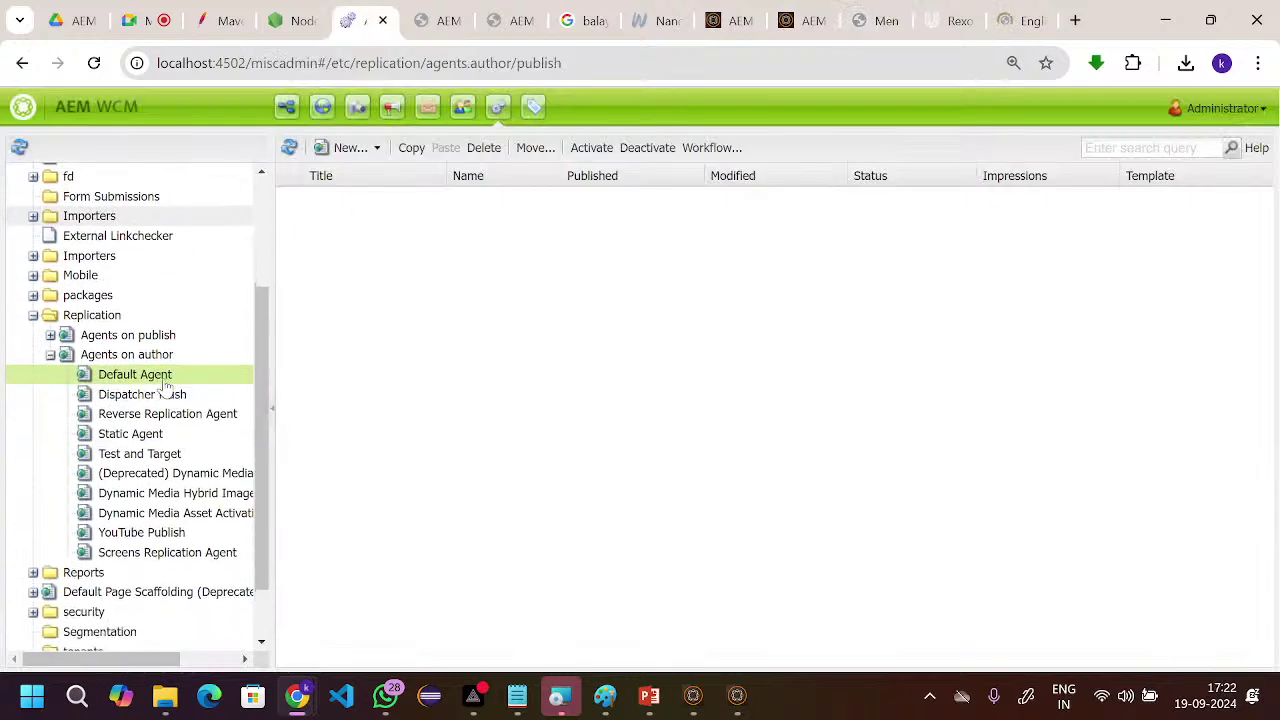
pyautogui.doubleClick(88, 370)
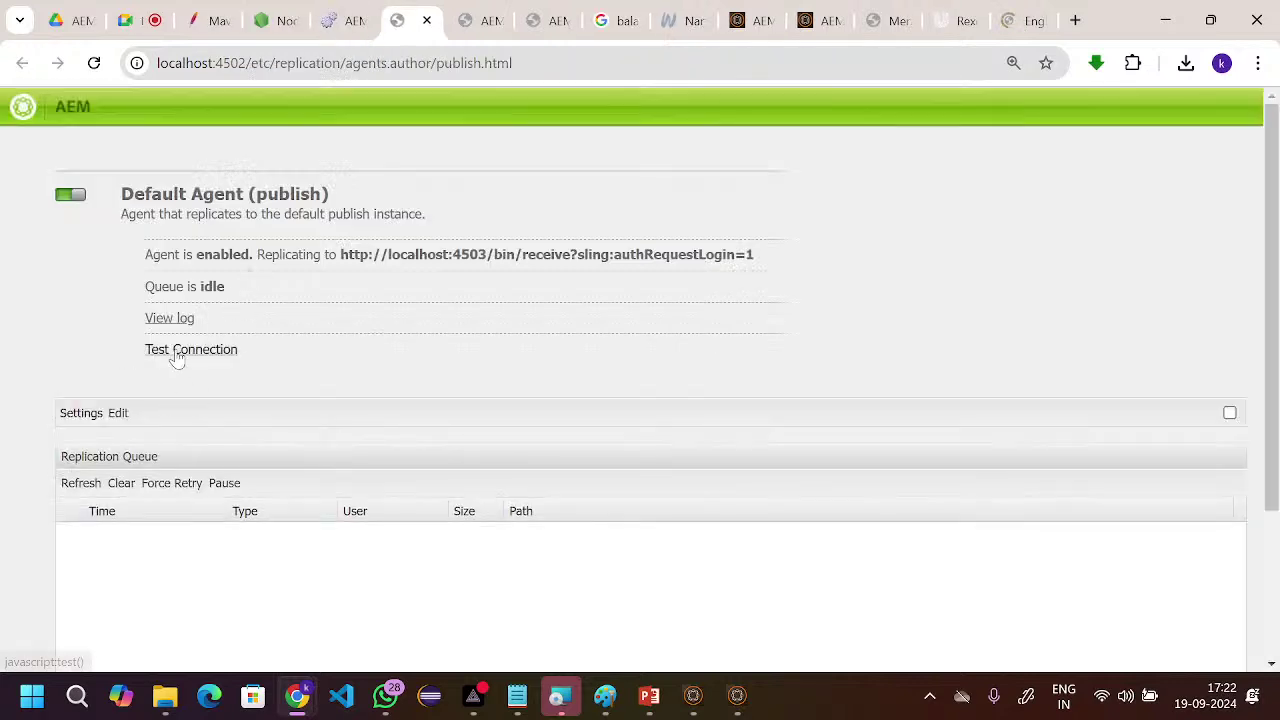
pyautogui.click(175, 357)
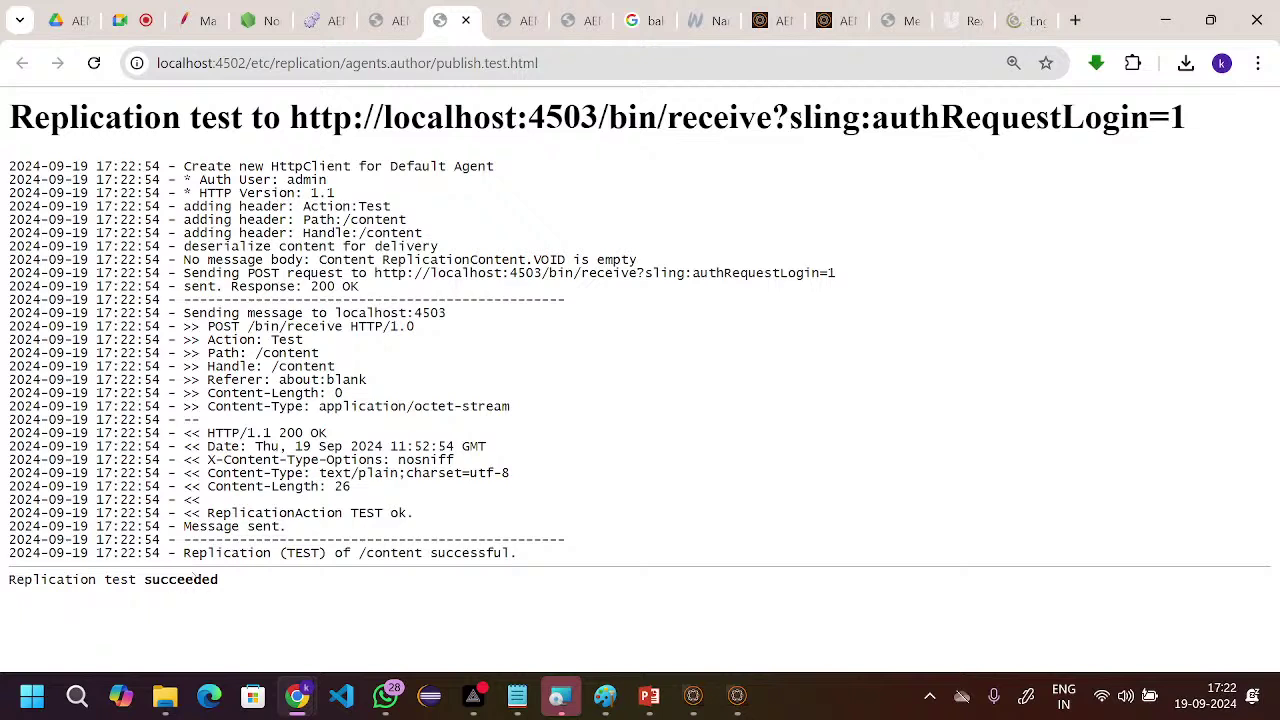
pyautogui.moveTo(152, 580); pyautogui.dragTo(210, 580)
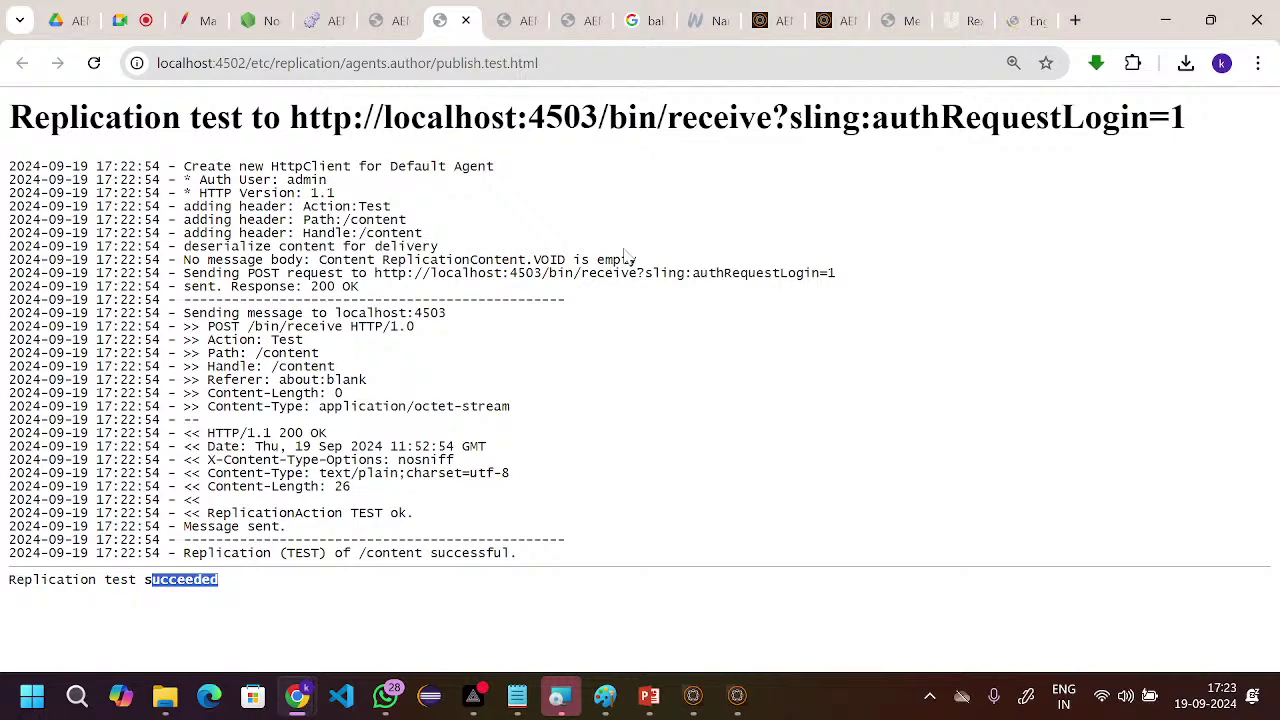
pyautogui.hotkey('ctrl', 't')
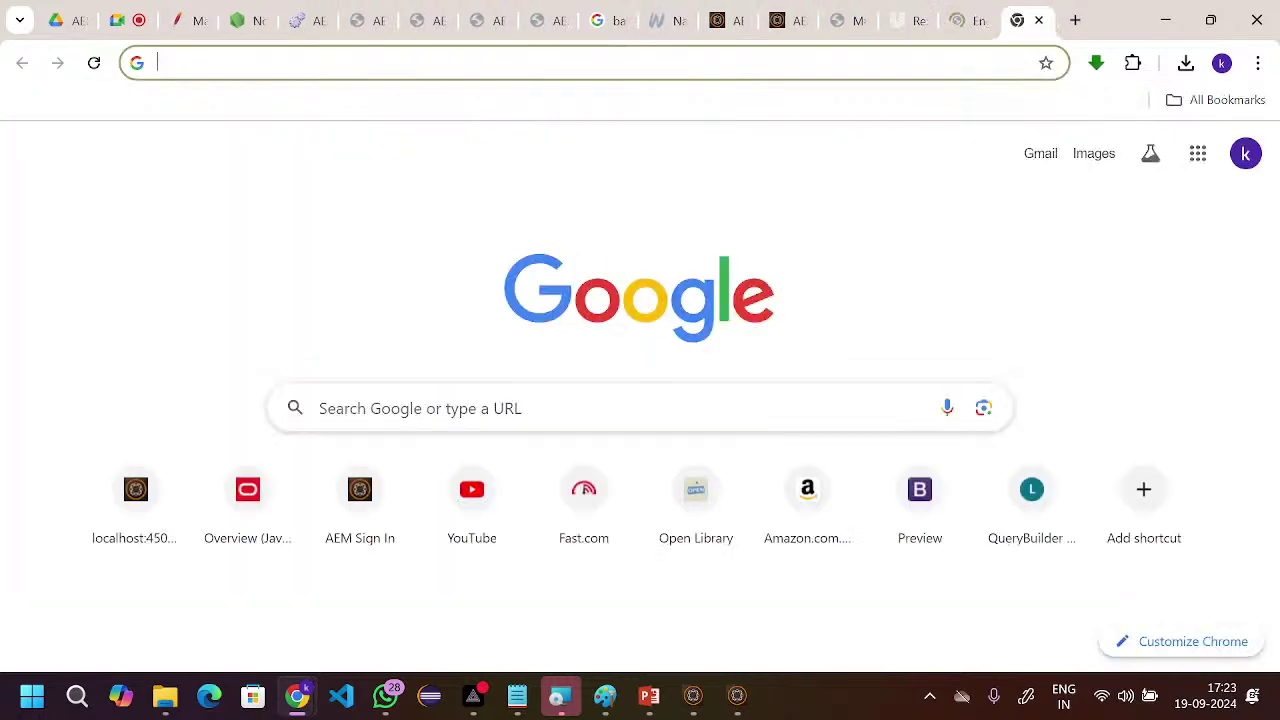
# - Load localhost:4503/aem/start.html, which returns not found, and bring up the 4503 Quickstart window
pyautogui.write('lo')
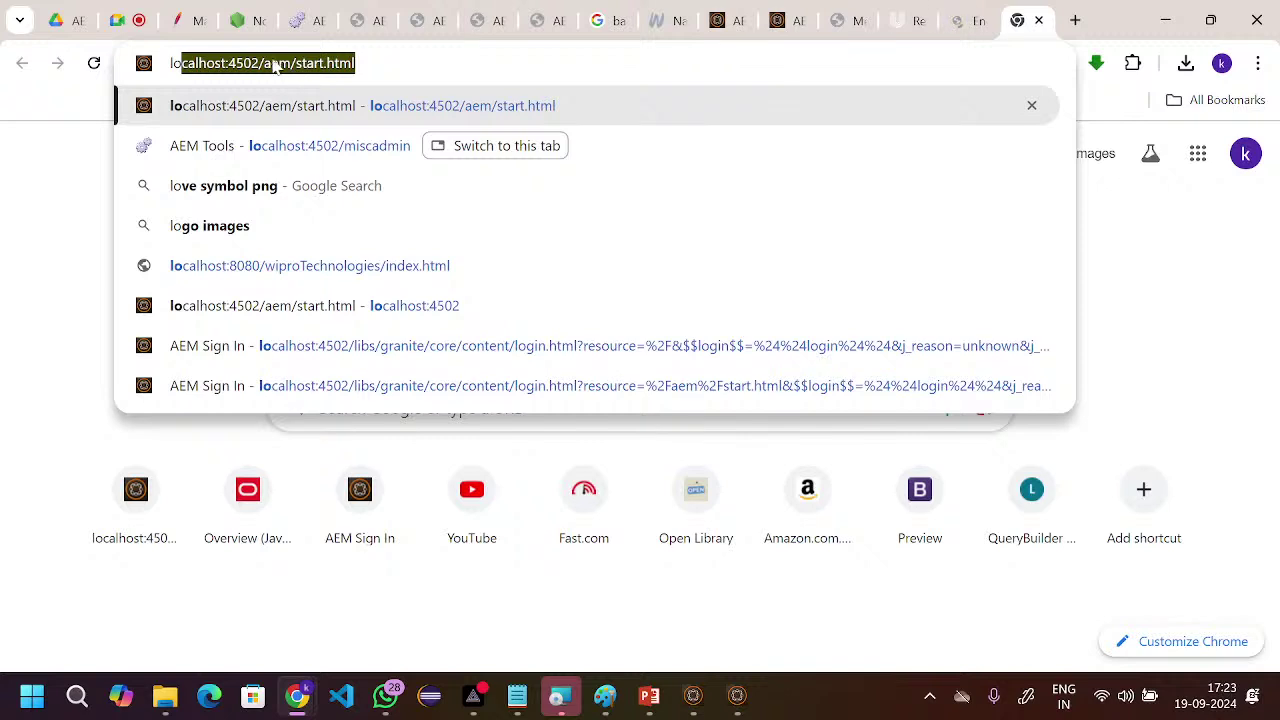
pyautogui.click(256, 63)
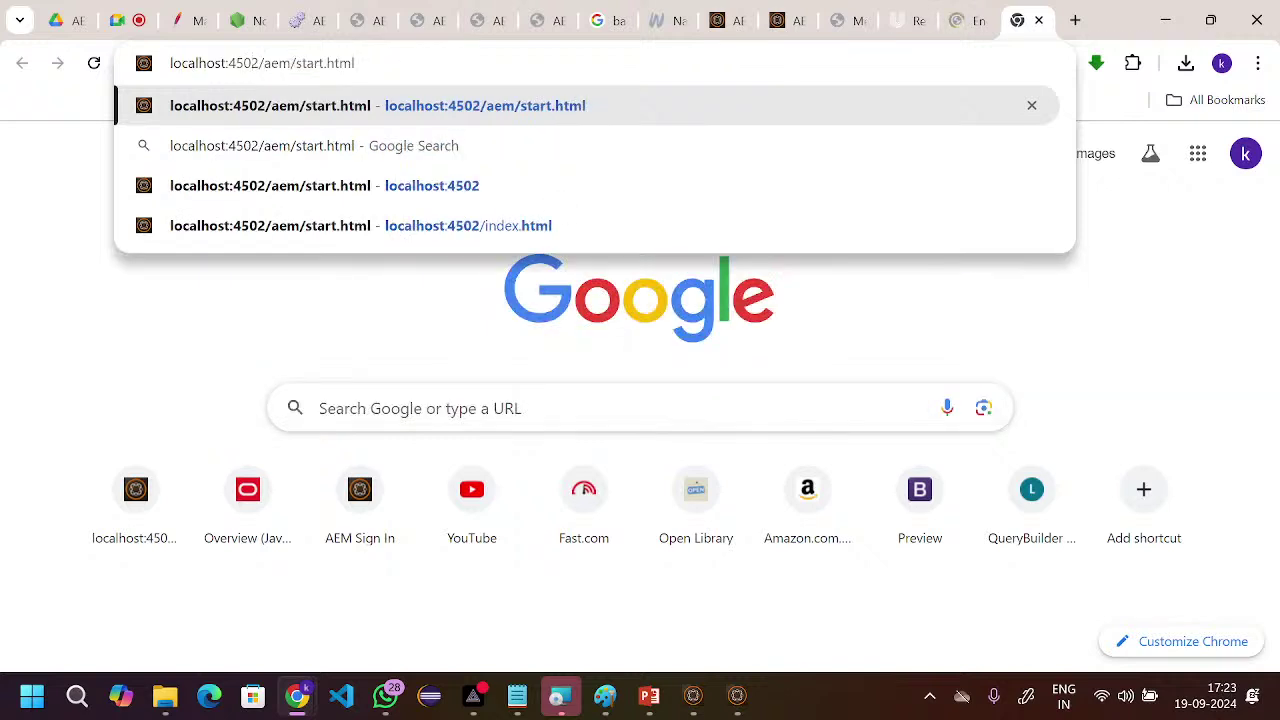
pyautogui.press('BackSpace')
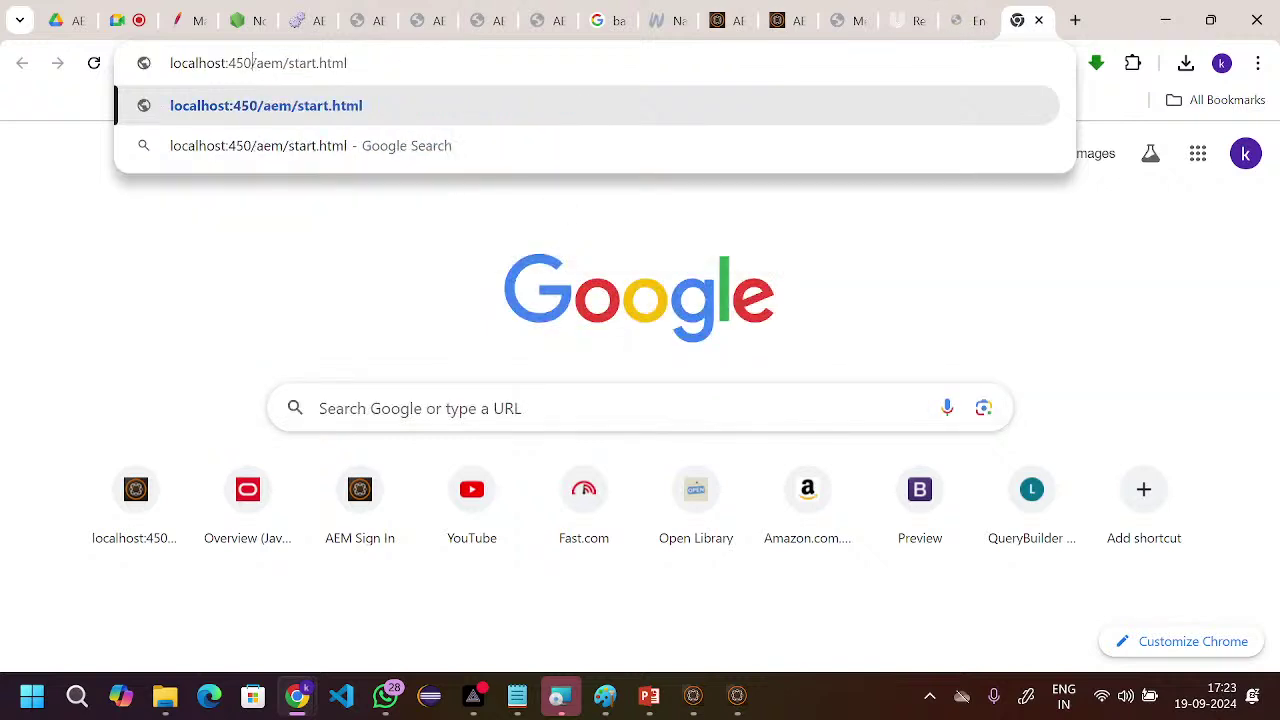
pyautogui.write('3')
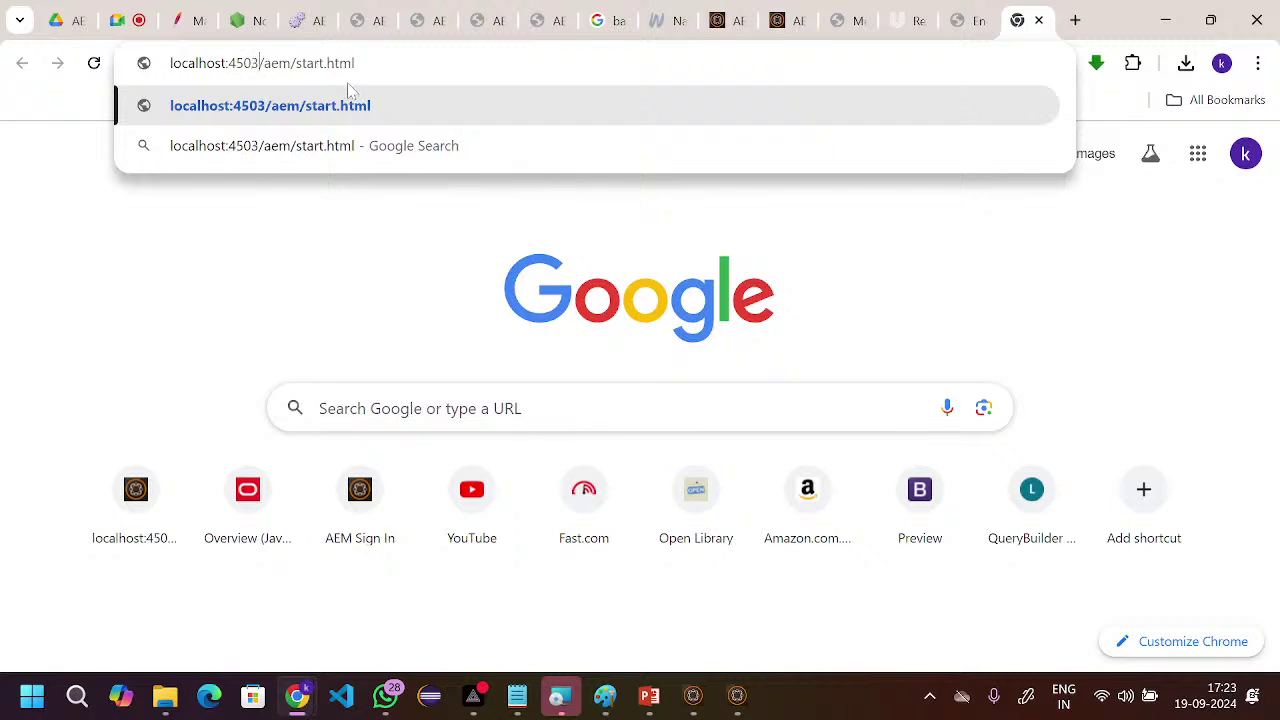
pyautogui.press('Return')
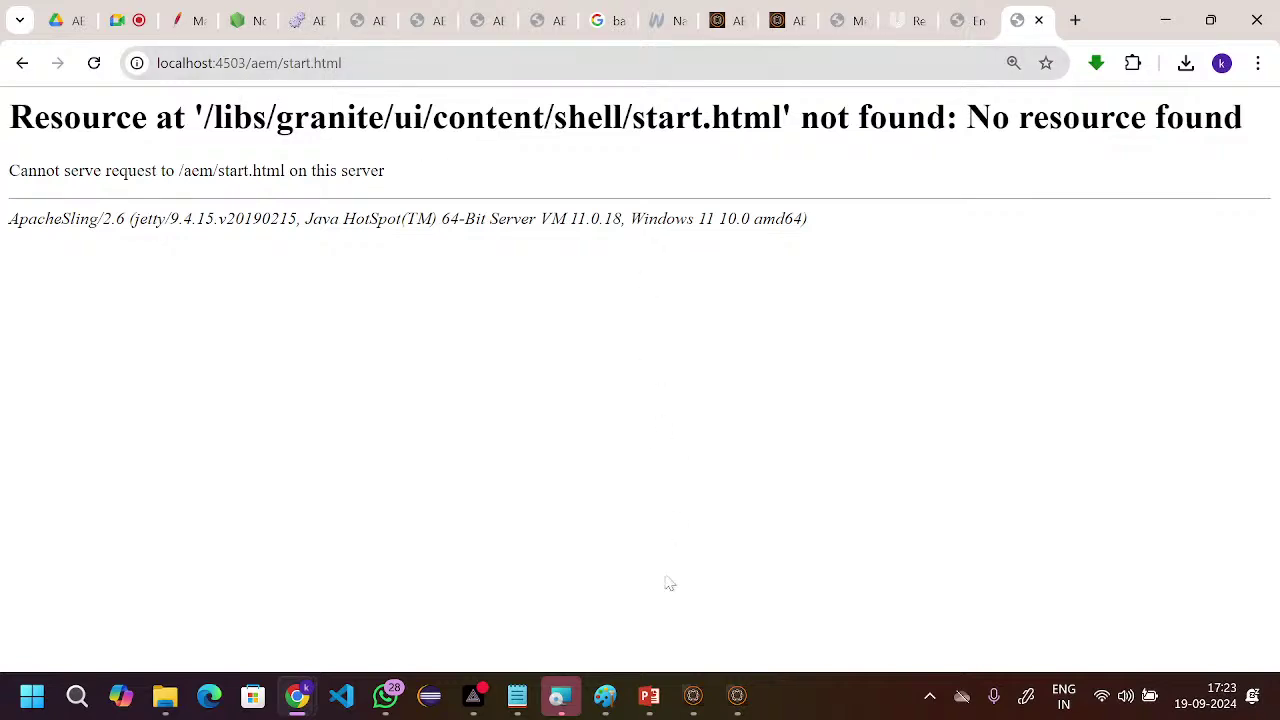
pyautogui.click(737, 695)
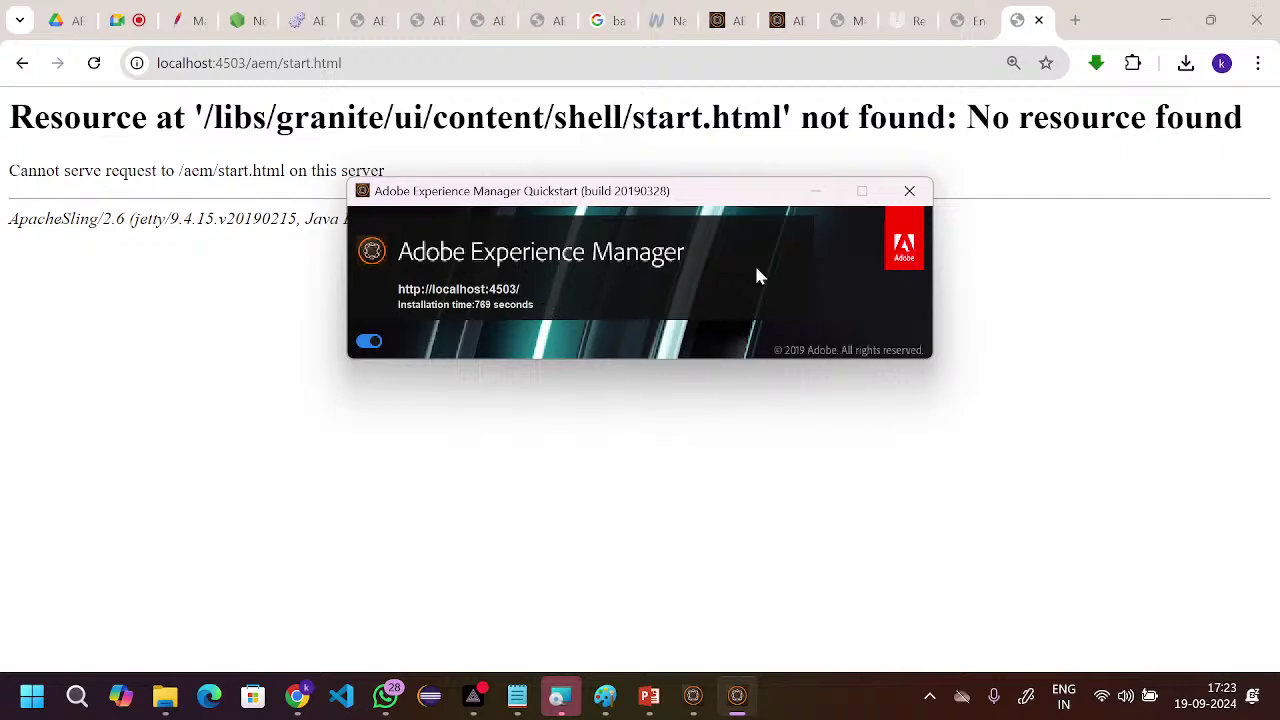
# - Open the copied Men editor address in a new tab with port 4502 changed to 4503
pyautogui.click(847, 28)
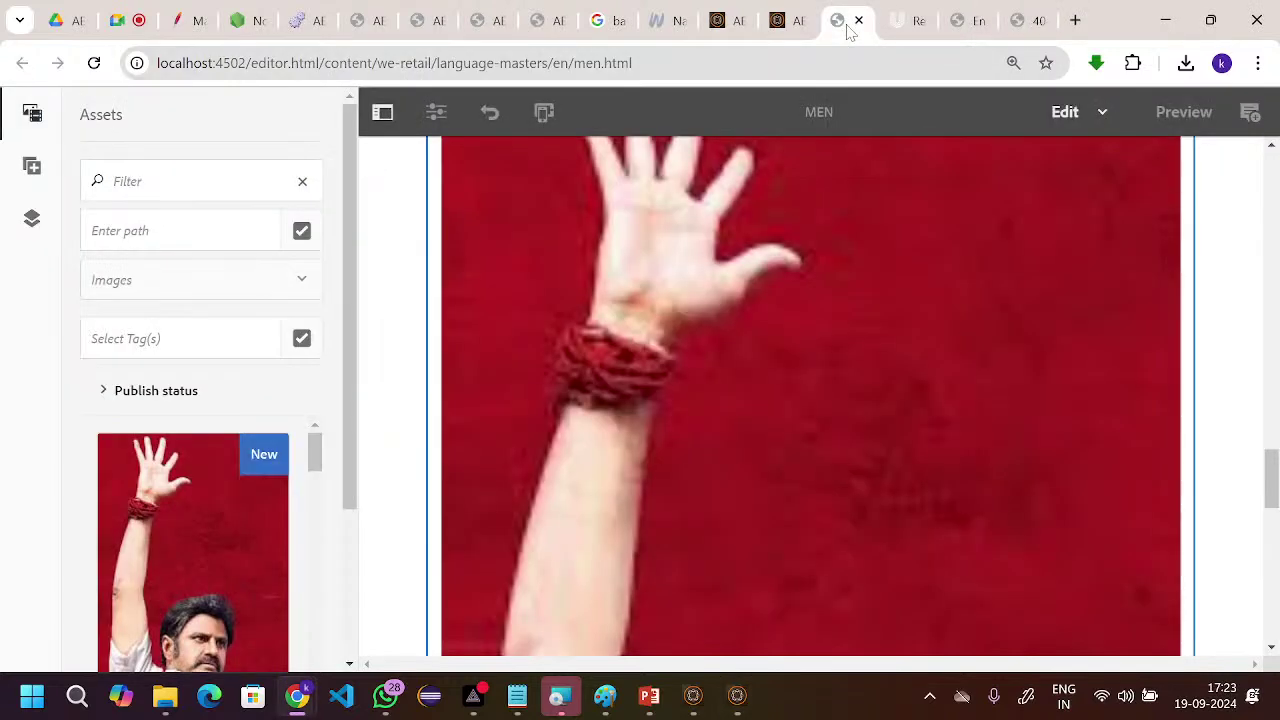
pyautogui.scroll(5, 750, 310)
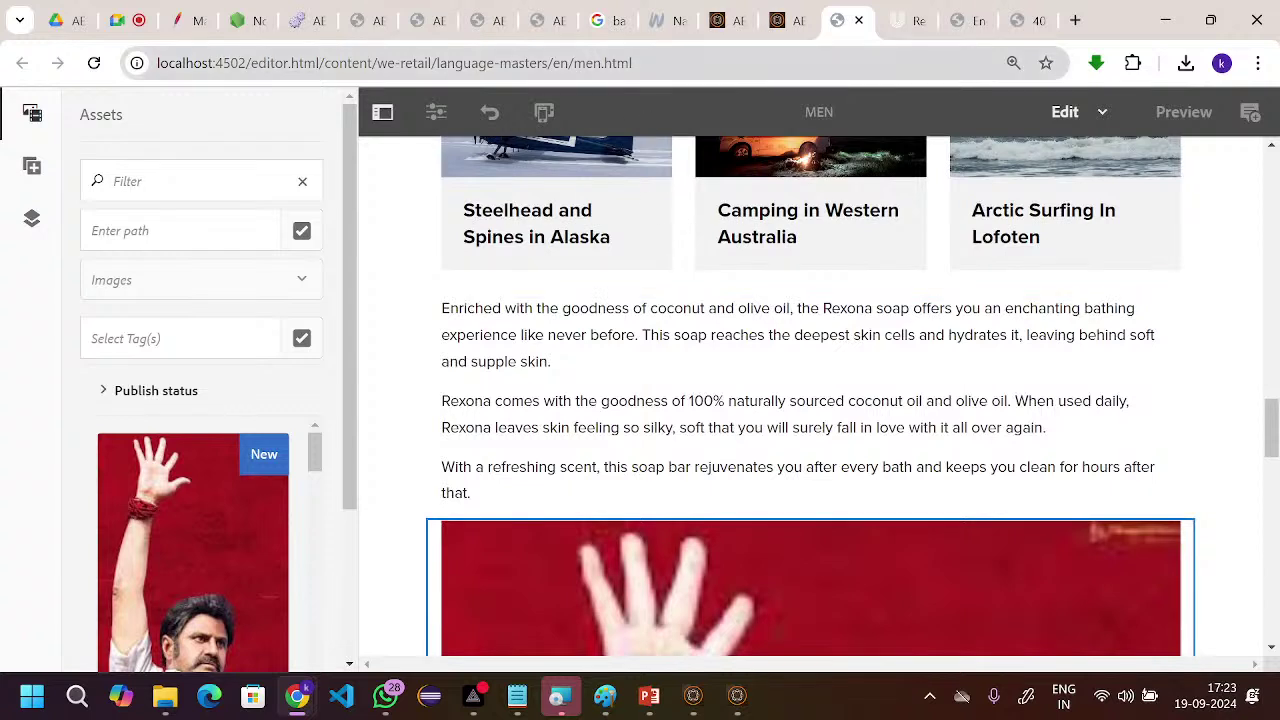
pyautogui.hotkey('ctrl', 'l')
pyautogui.hotkey('ctrl', 'c')
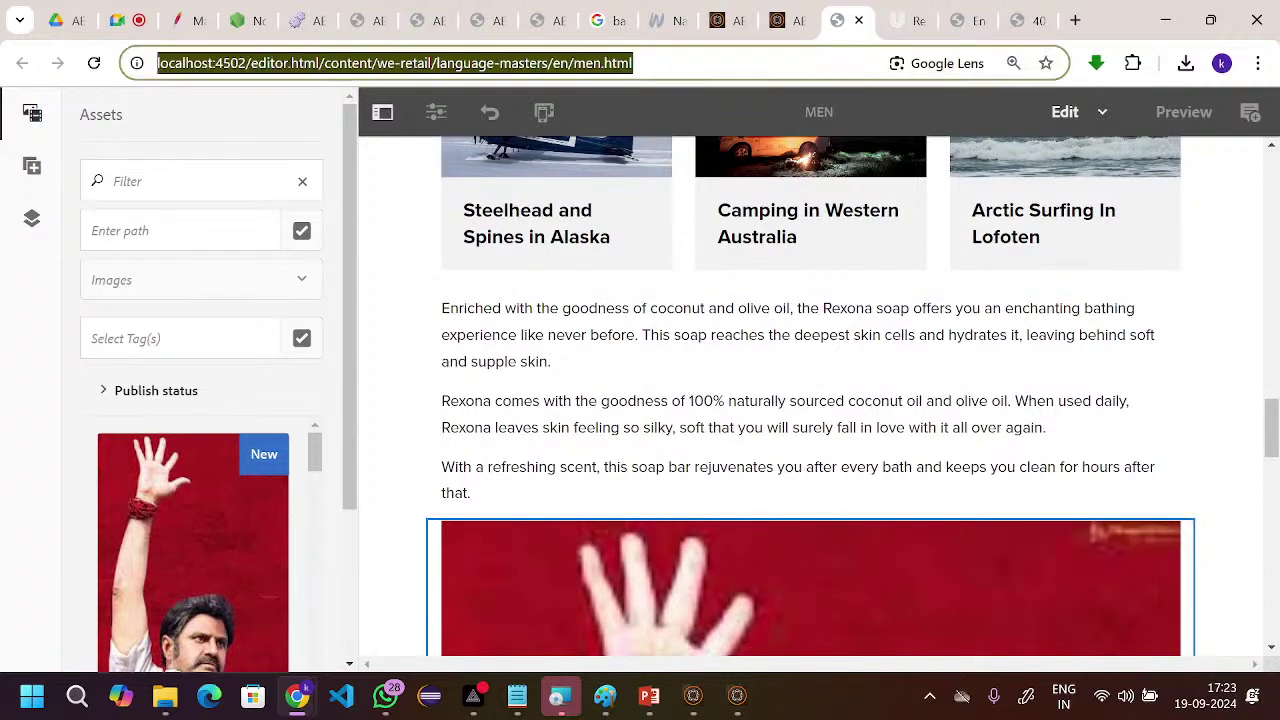
pyautogui.click(1075, 20)
pyautogui.click(215, 63)
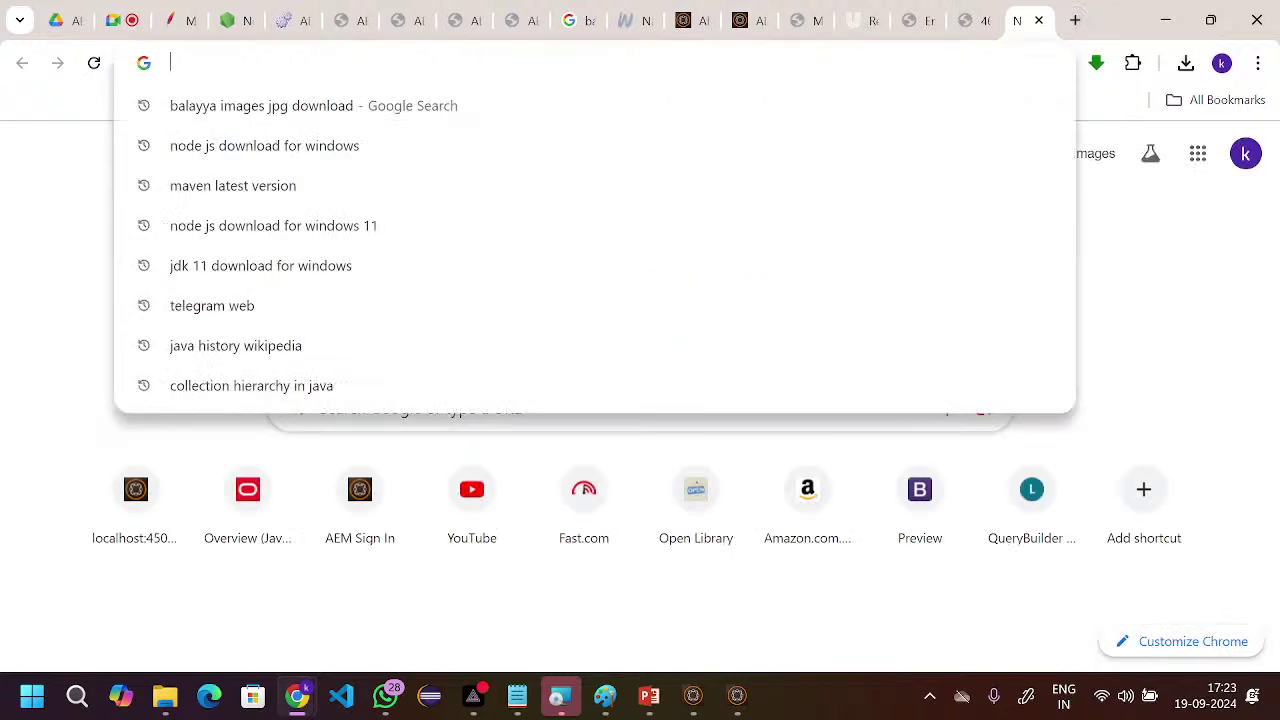
pyautogui.hotkey('ctrl', 'v')
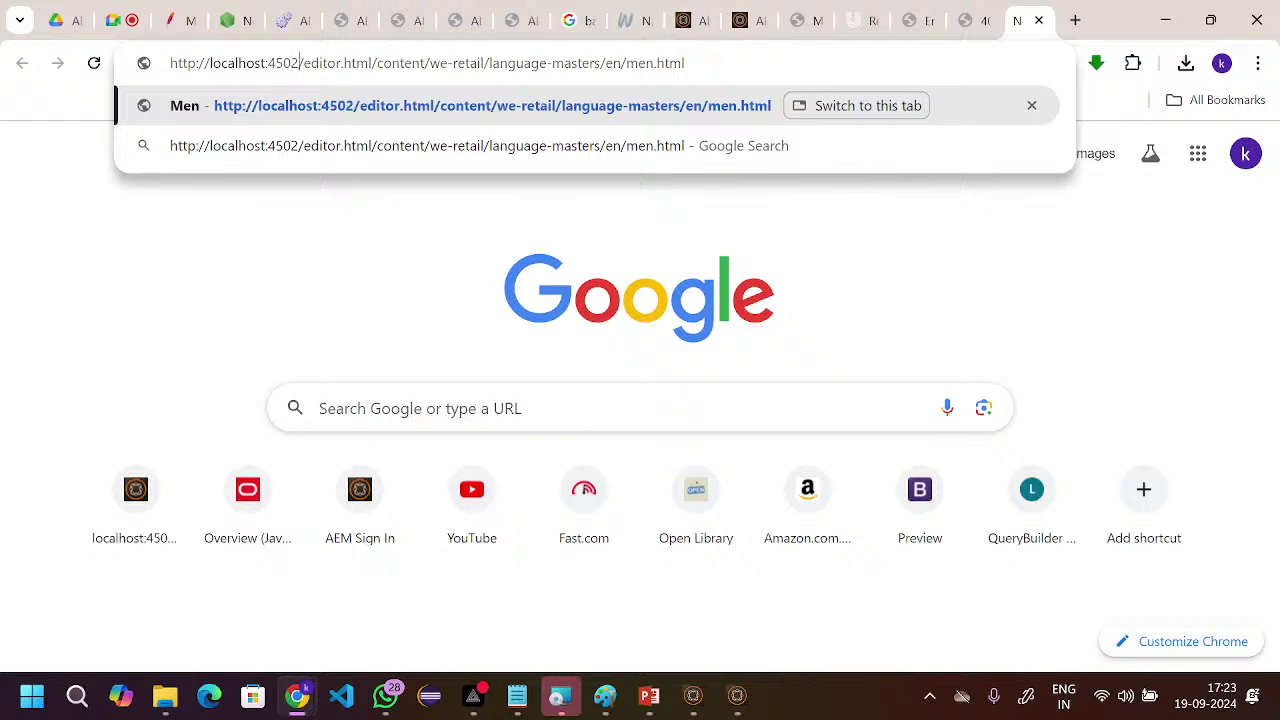
pyautogui.press('BackSpace')
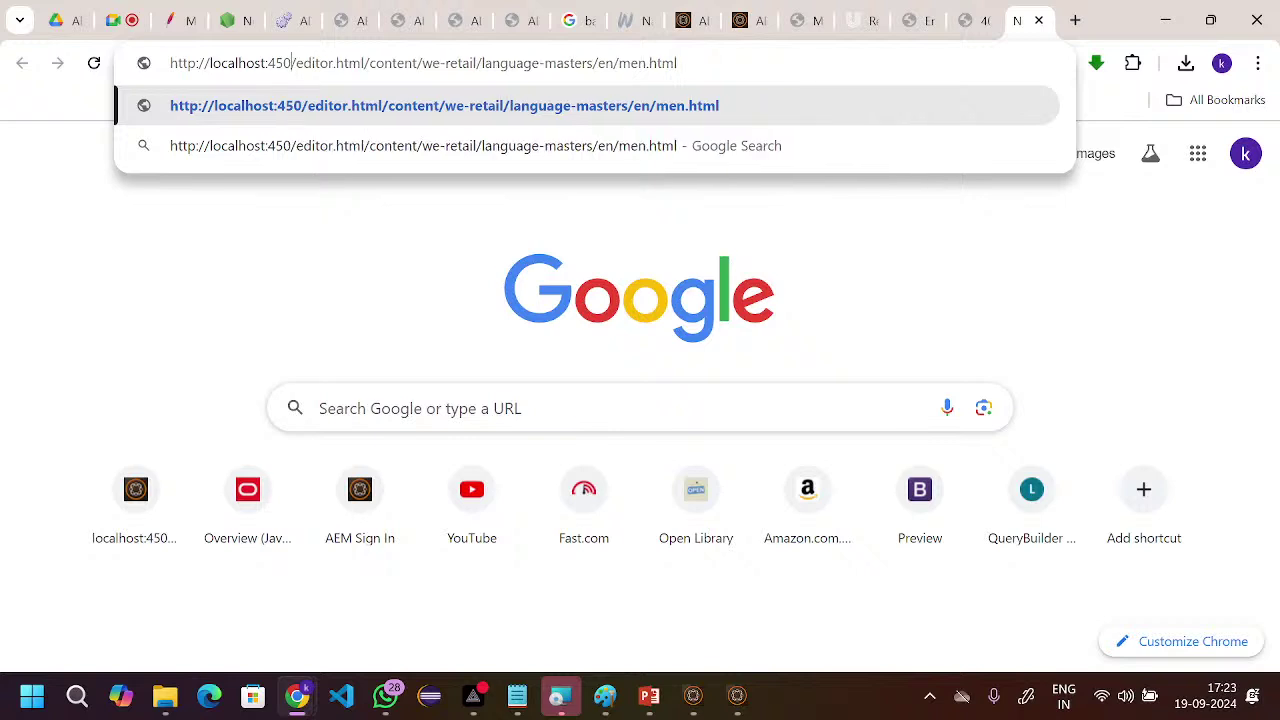
pyautogui.write('3')
pyautogui.press('Return')
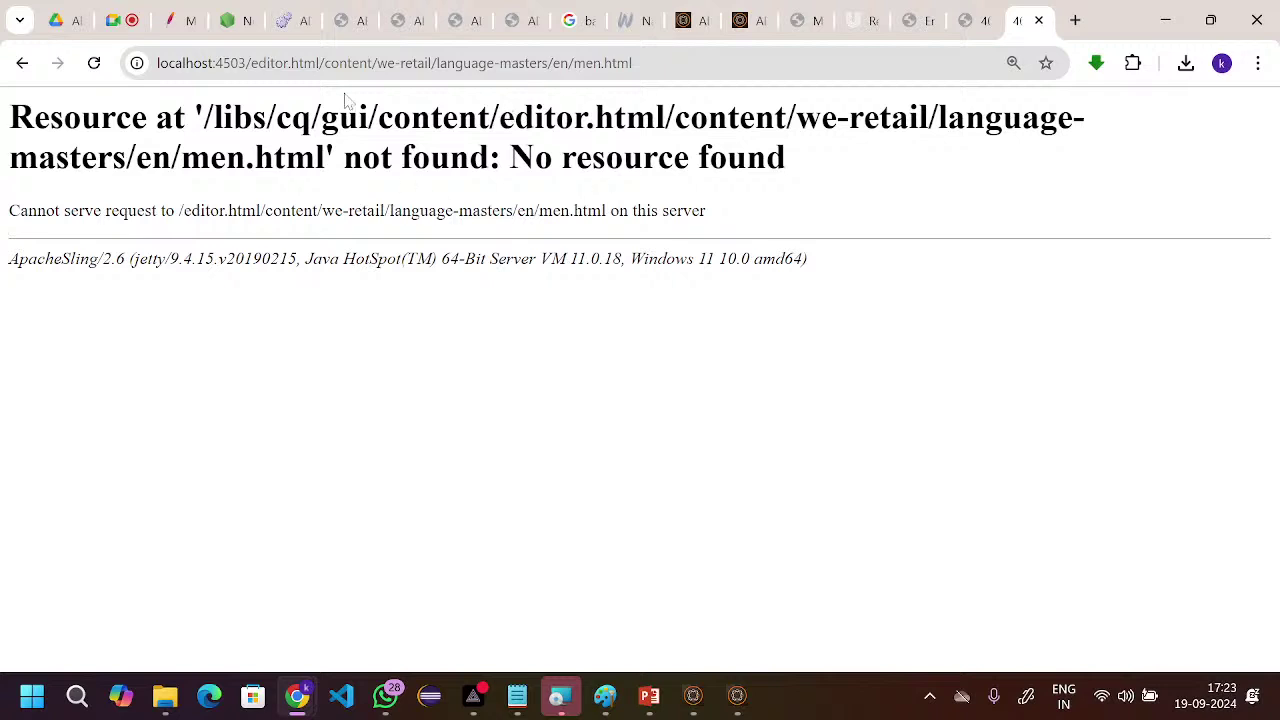
# - Remove 'editor.html/' from the address to load the Men page directly from port 4503
pyautogui.click(324, 63)
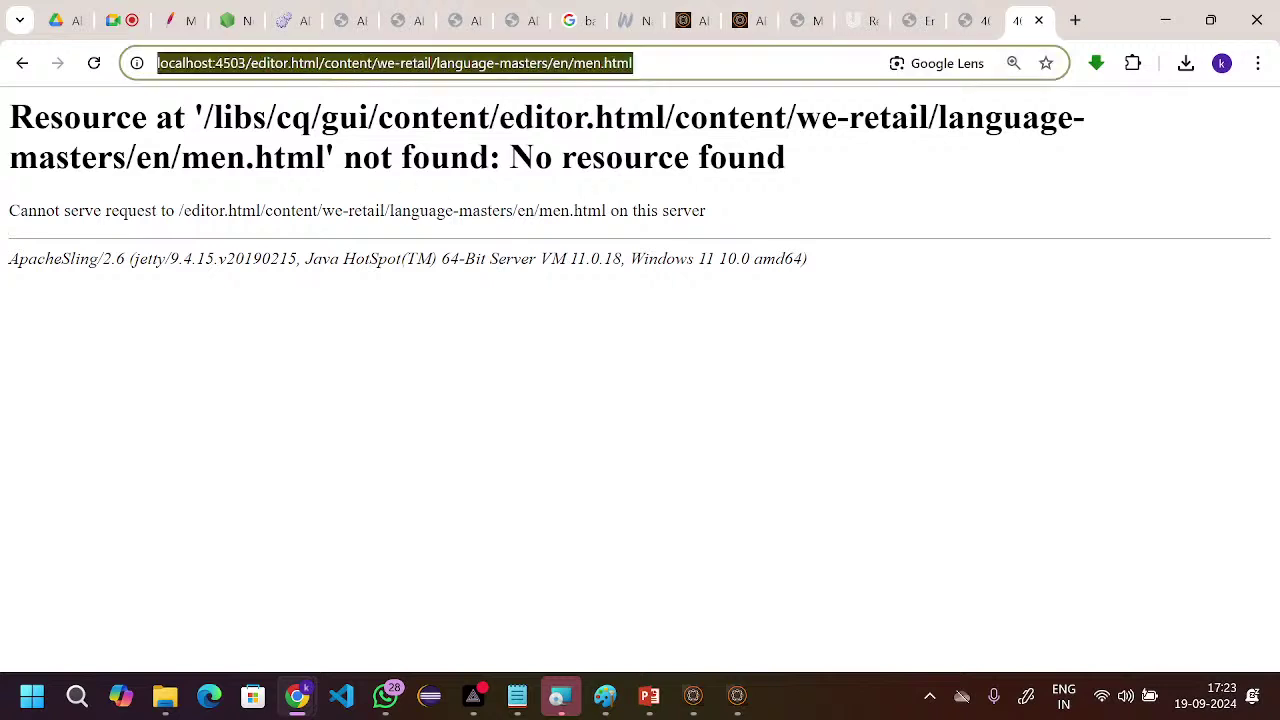
pyautogui.click(324, 63)
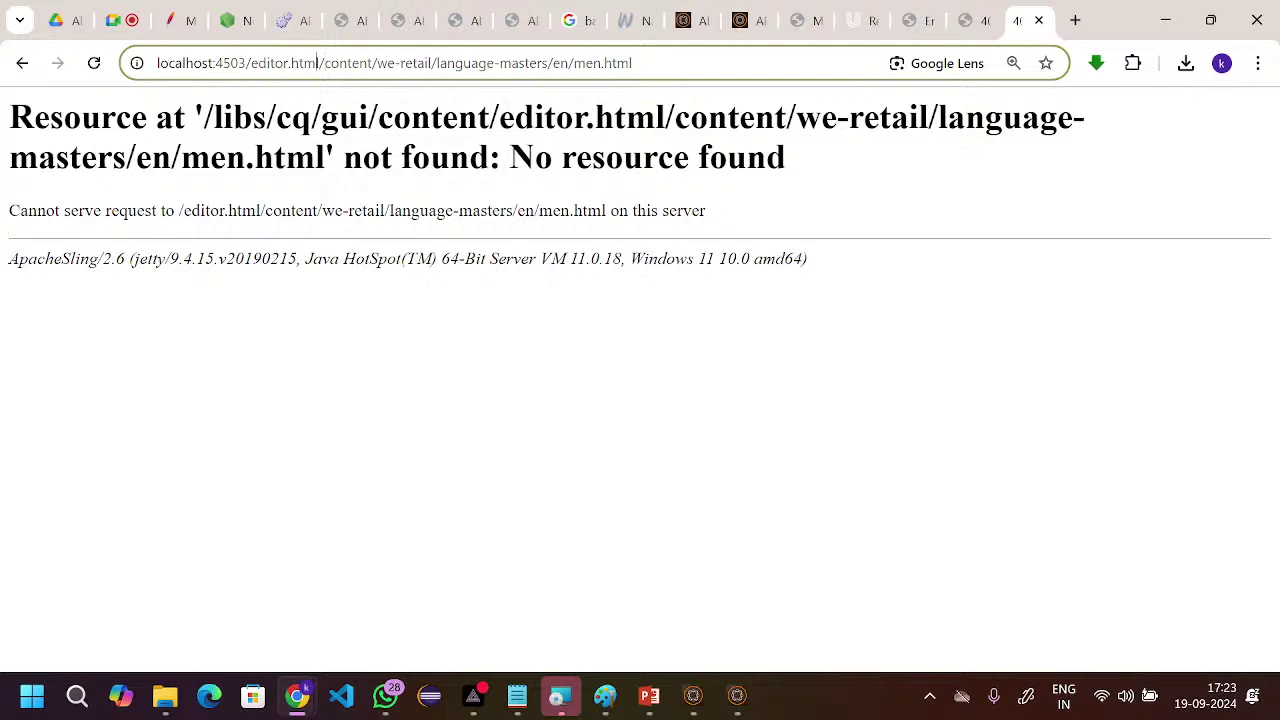
pyautogui.press('BackSpace')
pyautogui.press('BackSpace')
pyautogui.press('BackSpace')
pyautogui.press('BackSpace')
pyautogui.press('BackSpace')
pyautogui.press('BackSpace')
pyautogui.press('BackSpace')
pyautogui.press('BackSpace')
pyautogui.press('BackSpace')
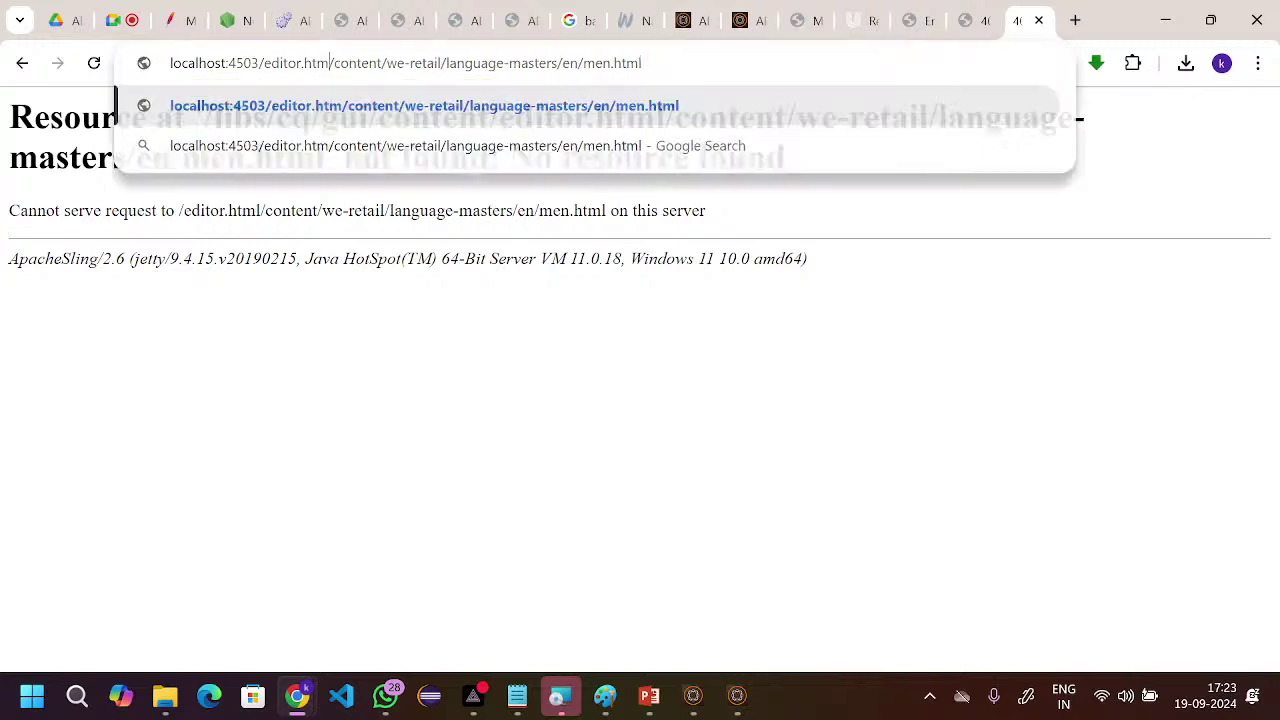
pyautogui.press('BackSpace')
pyautogui.press('BackSpace')
pyautogui.press('BackSpace')
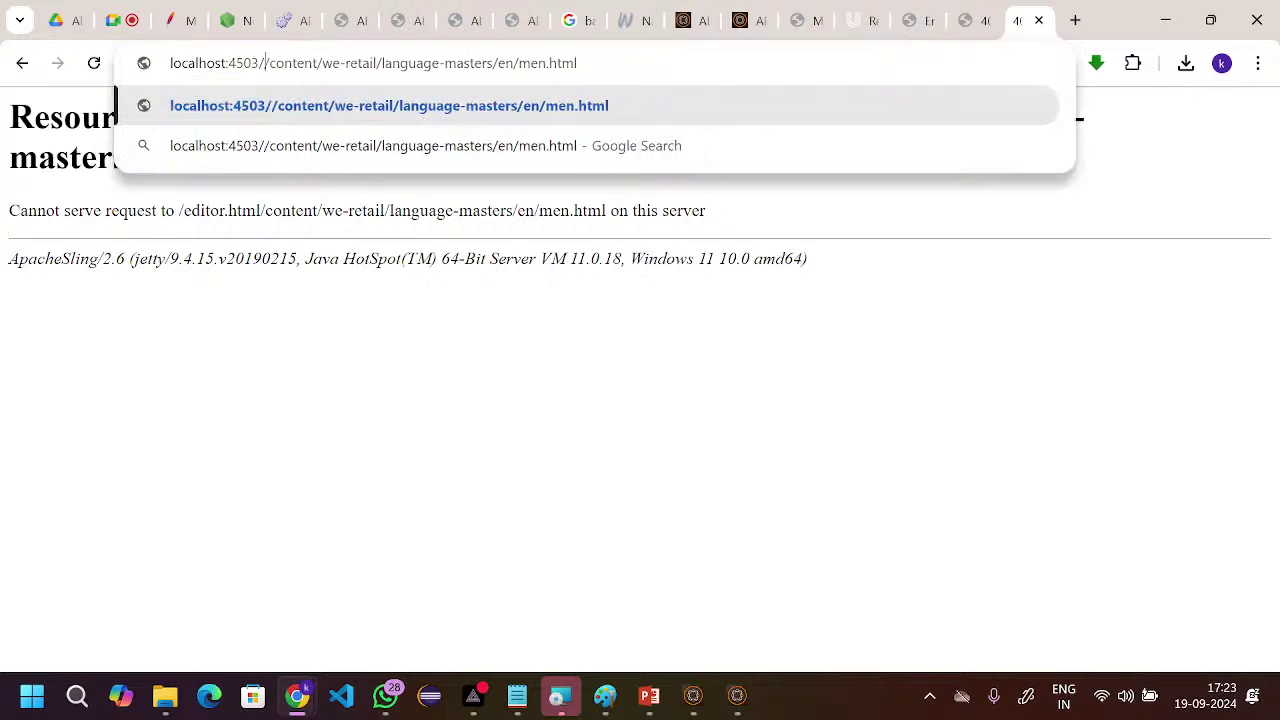
pyautogui.press('Return')
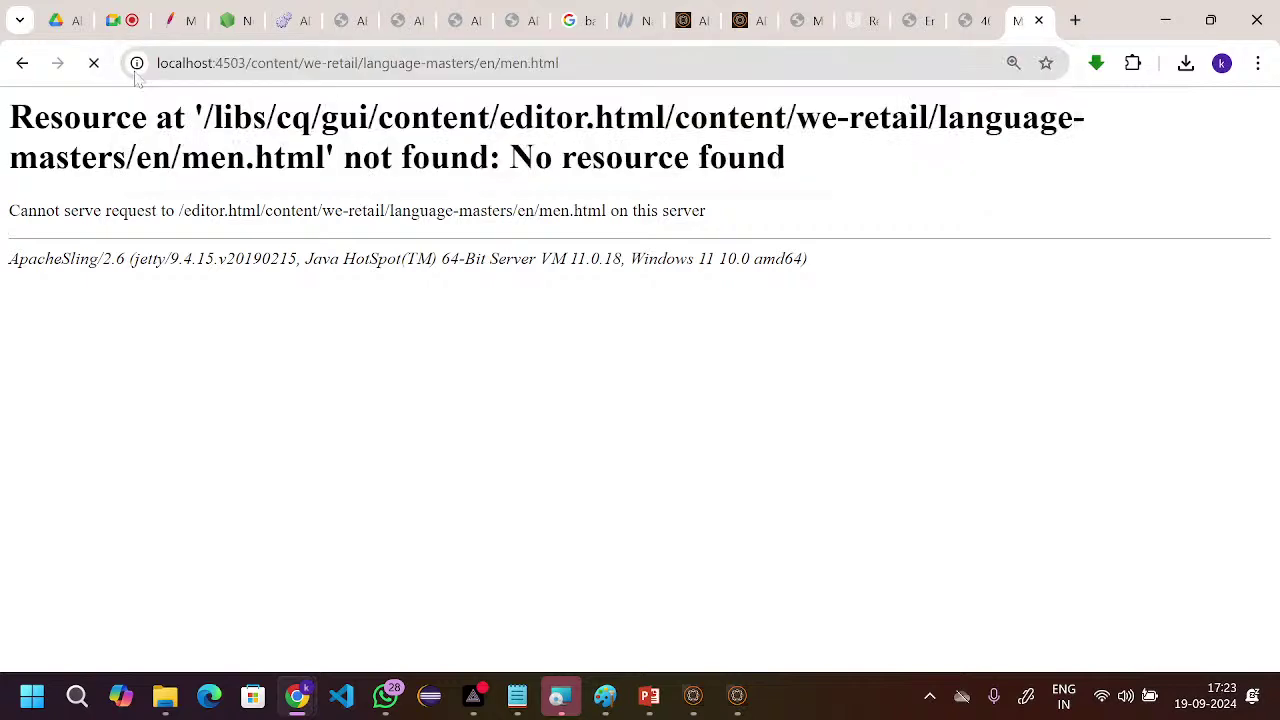
# - Dismiss the location prompt and scroll the 4503 Men page, confirming the Rexona text is absent
pyautogui.scroll(-3, 329, 286)
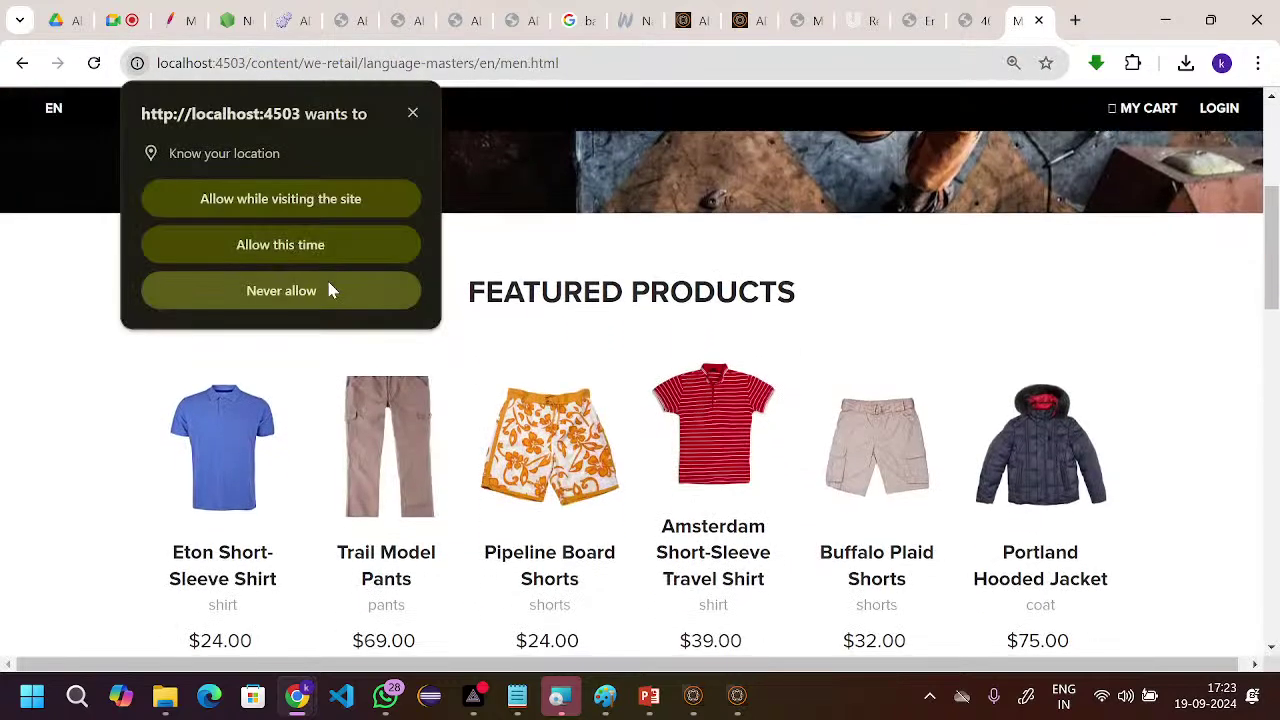
pyautogui.click(413, 114)
pyautogui.scroll(-8, 483, 371)
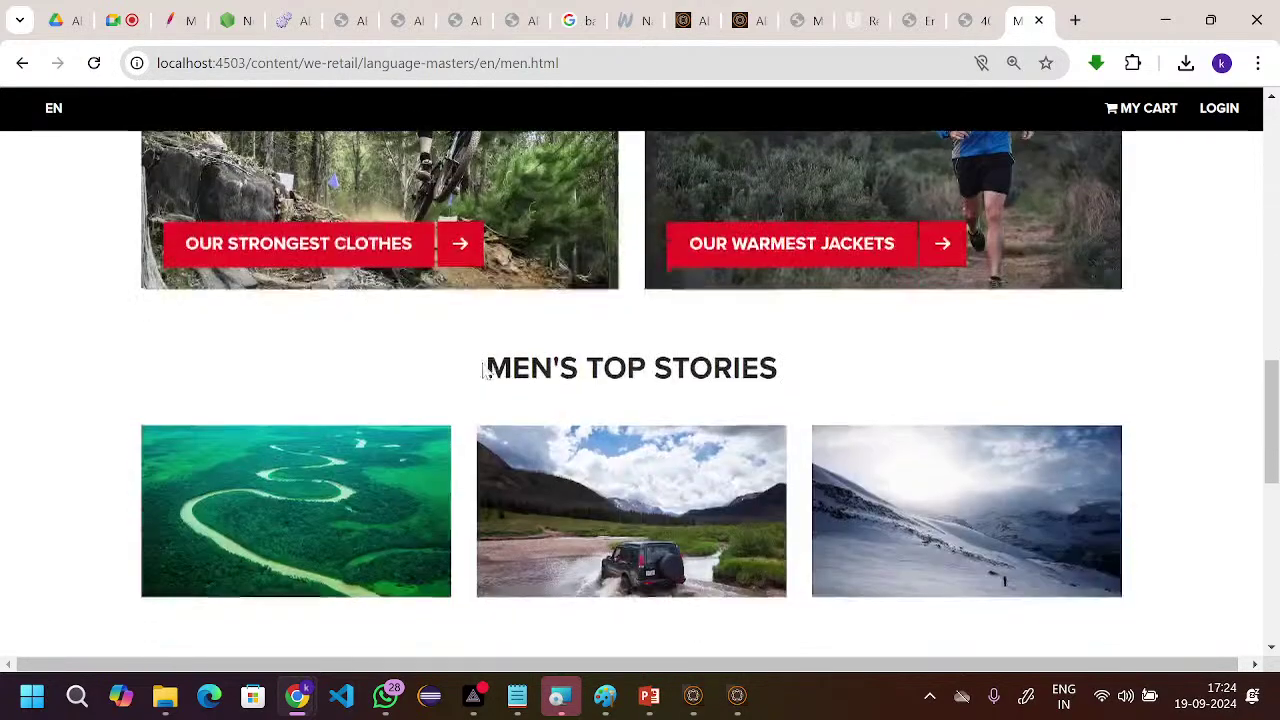
pyautogui.scroll(-7, 482, 371)
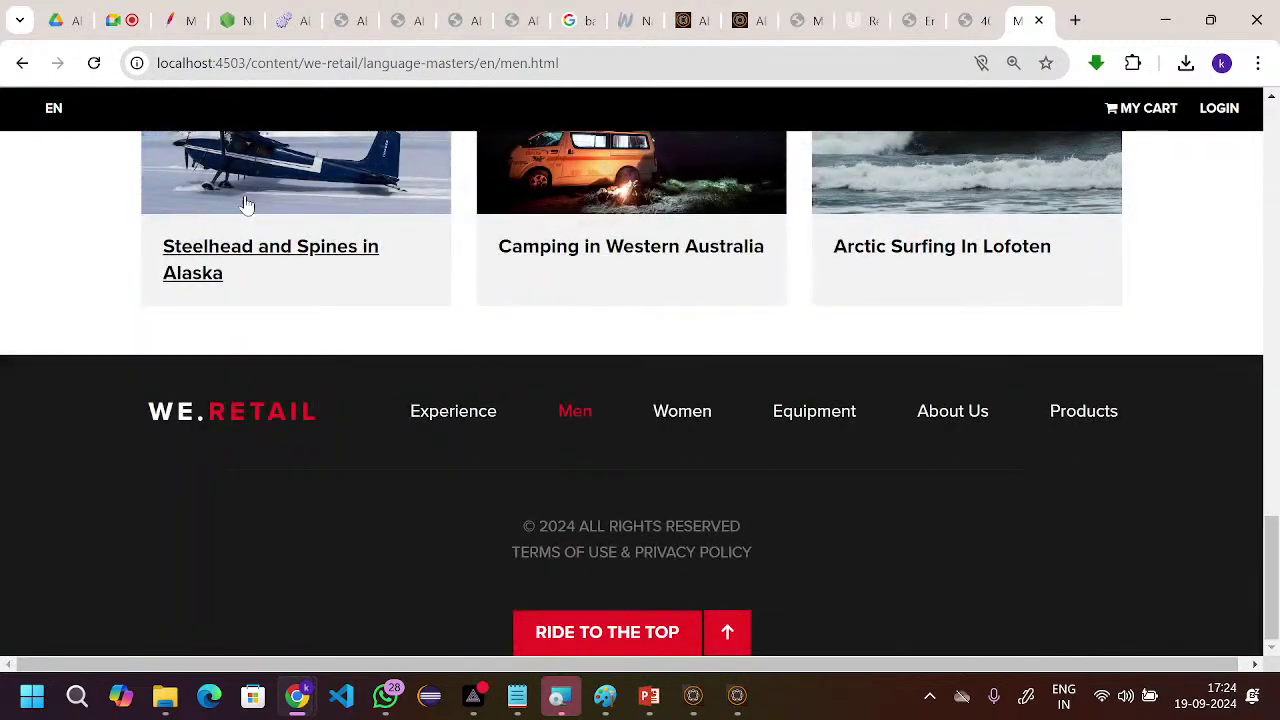
pyautogui.scroll(2, 509, 273)
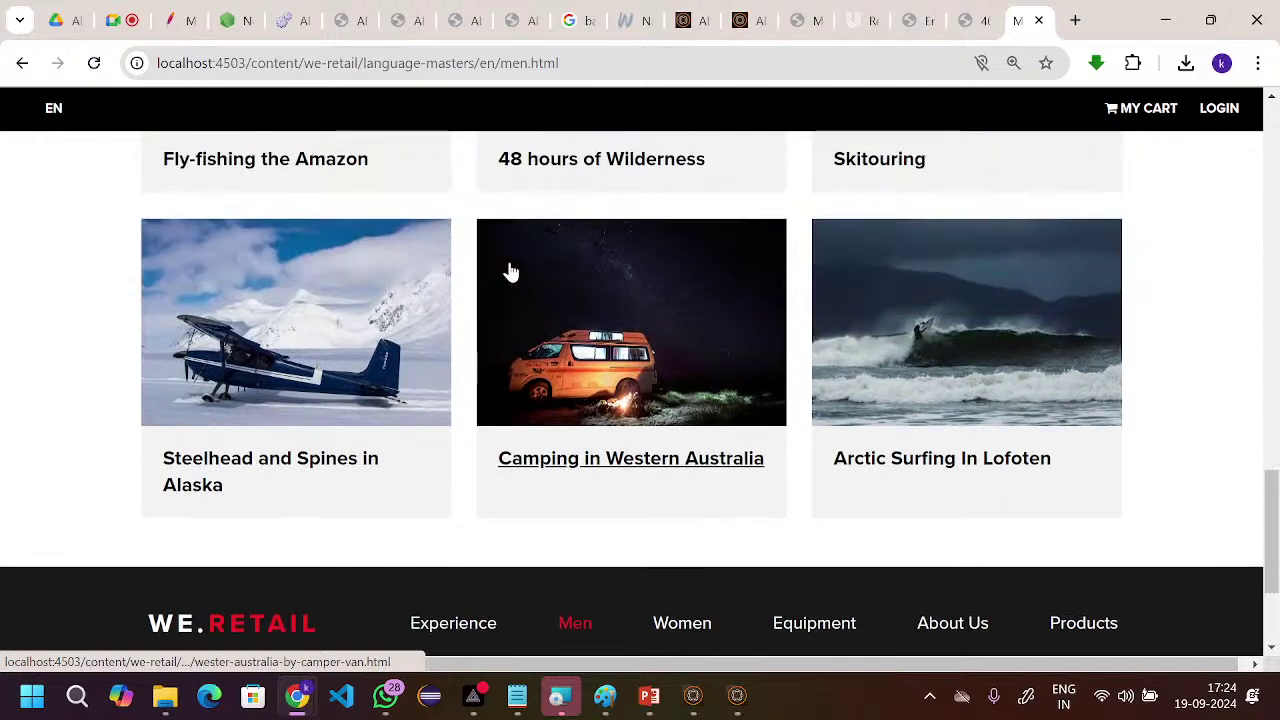
pyautogui.scroll(-2, 510, 273)
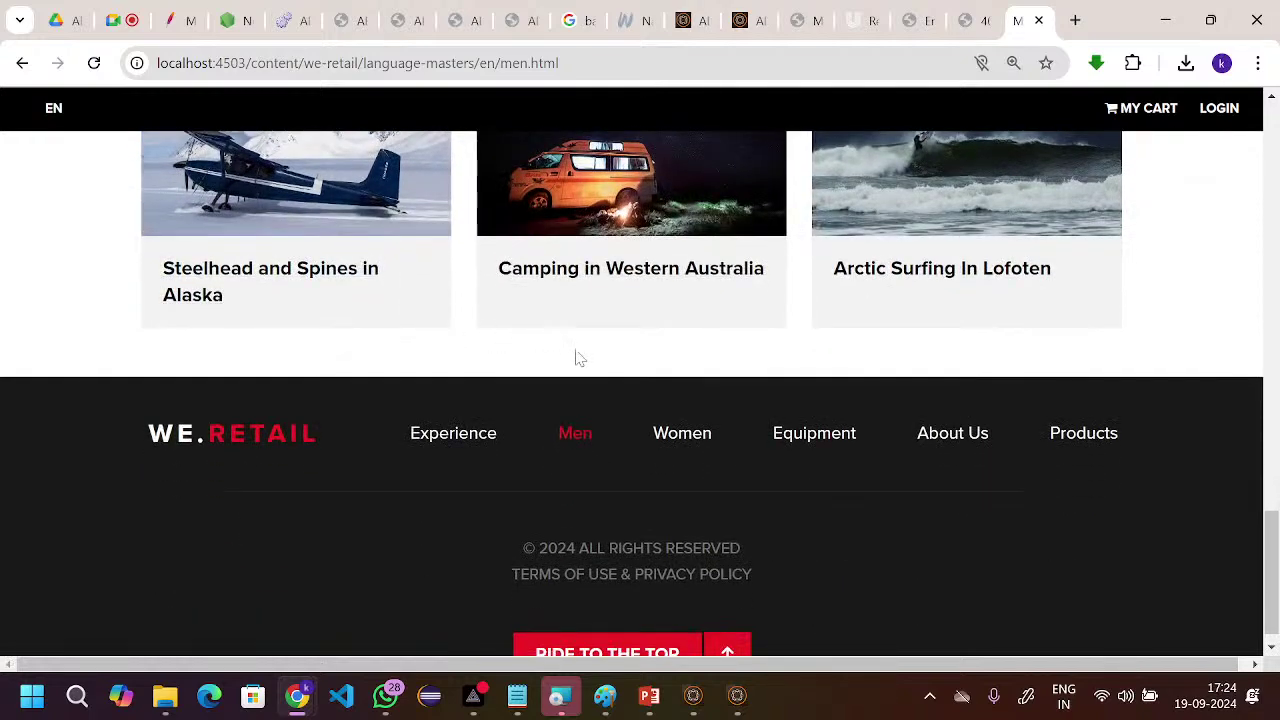
pyautogui.scroll(10, 437, 300)
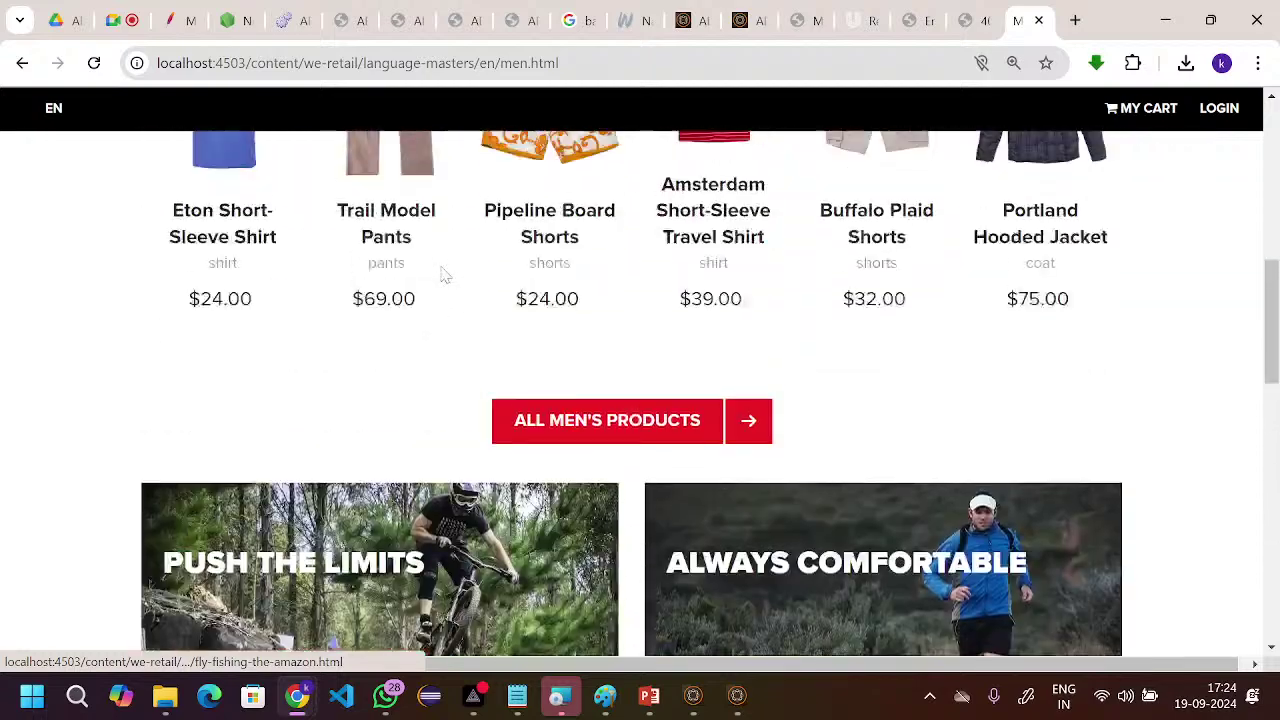
pyautogui.scroll(-7, 445, 275)
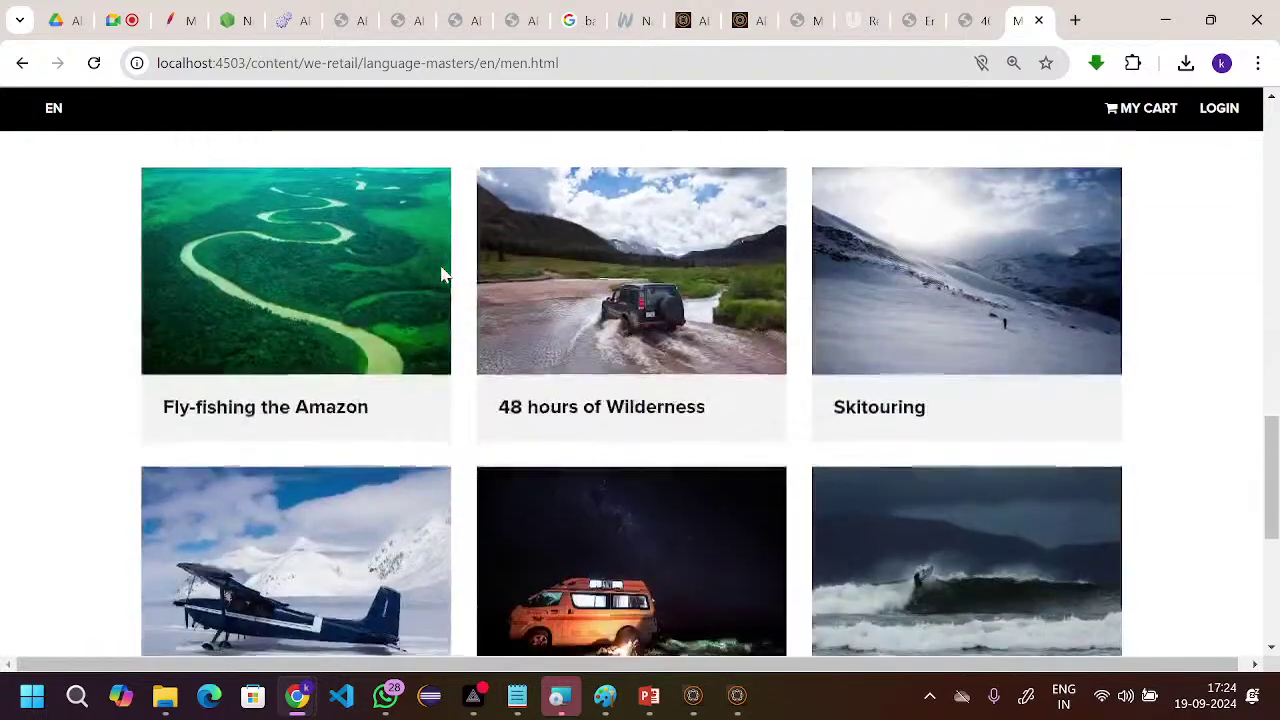
pyautogui.scroll(-4, 443, 275)
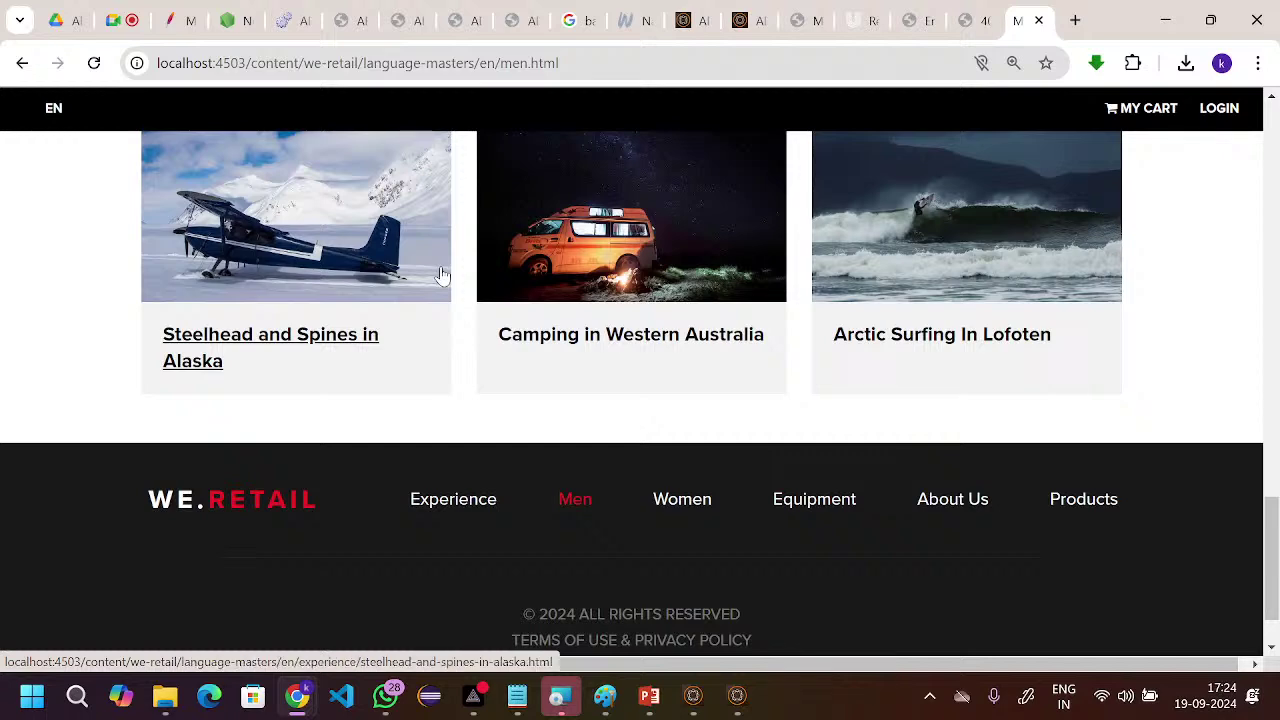
pyautogui.scroll(5, 443, 275)
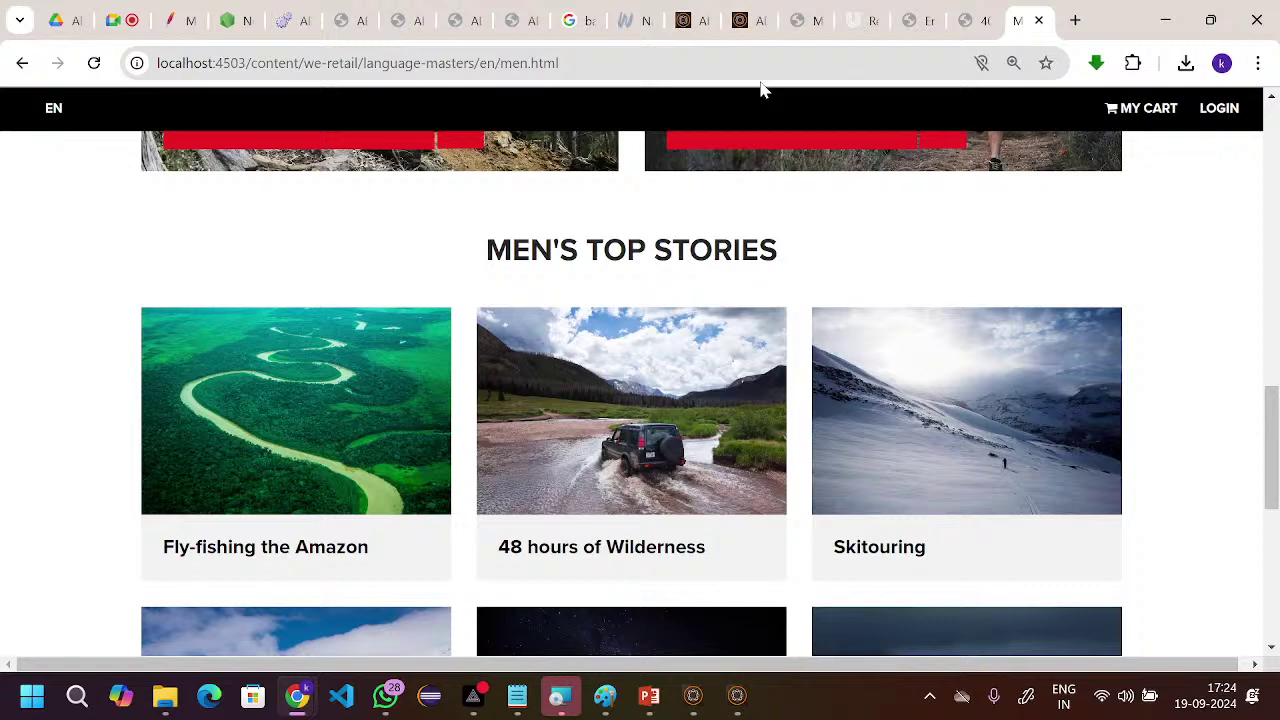
pyautogui.scroll(-6, 669, 204)
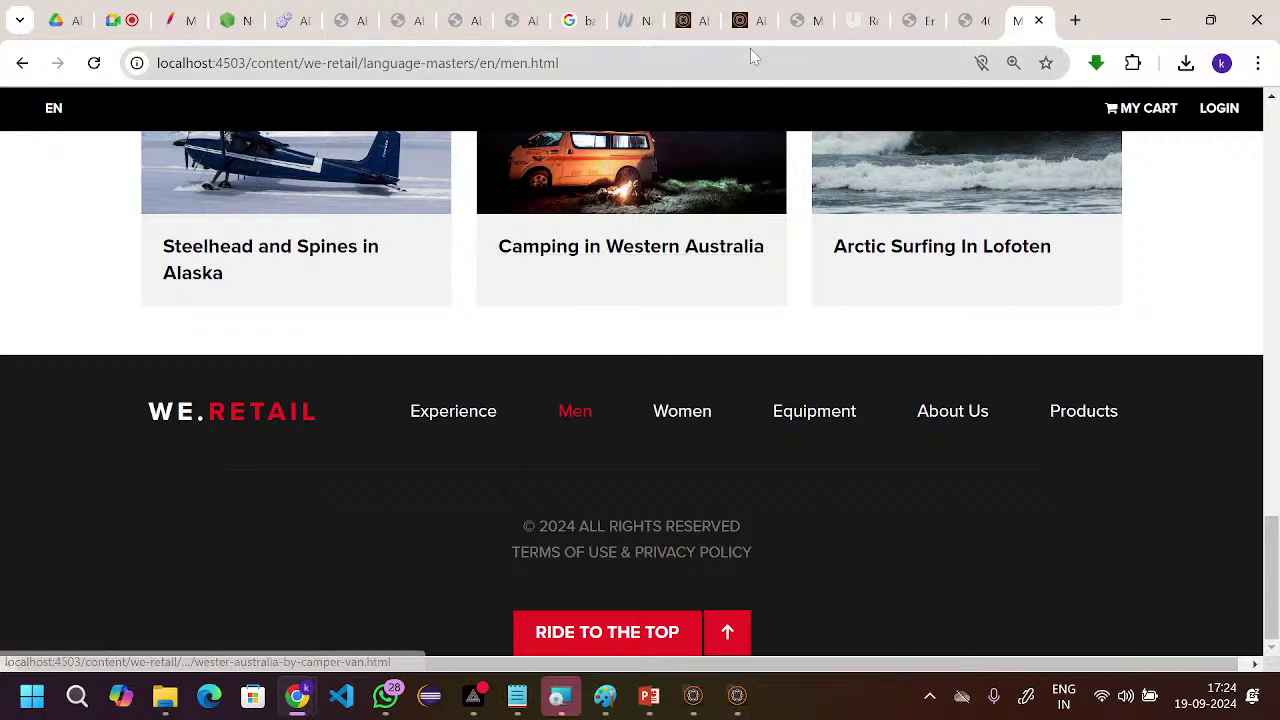
# - In the Men page editor, choose Publish Page from the Page Information menu
pyautogui.click(745, 22)
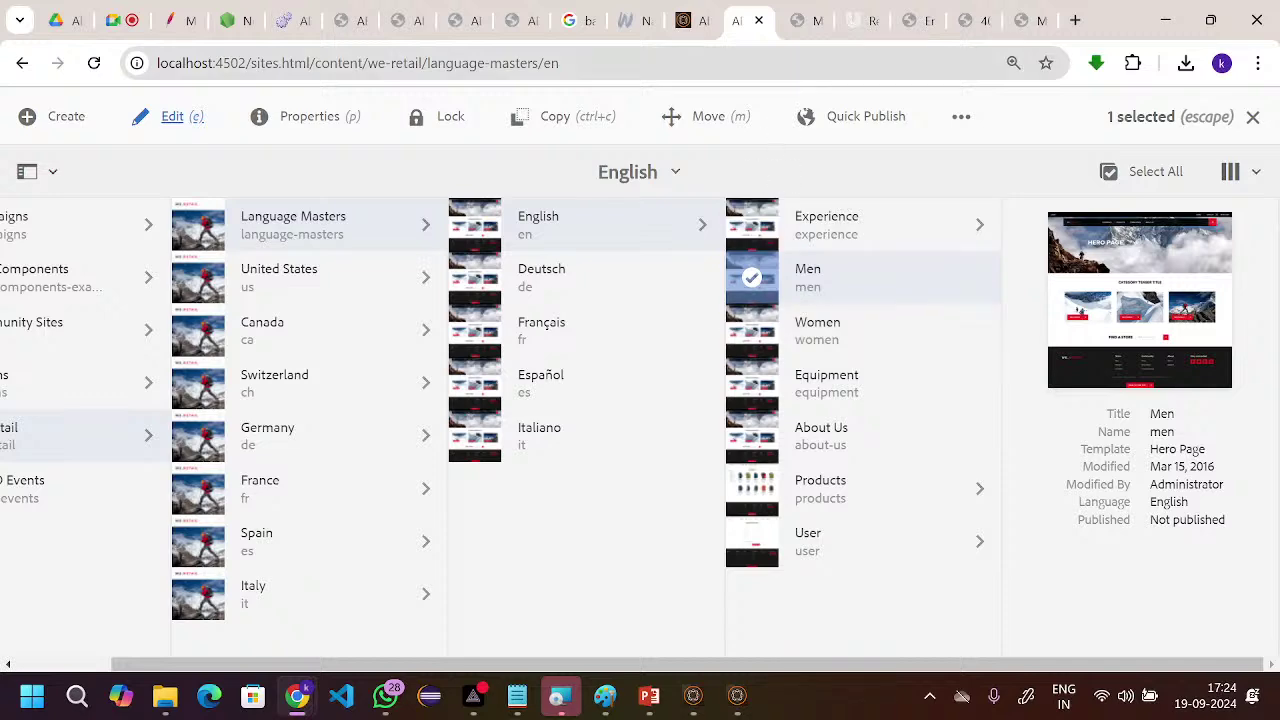
pyautogui.click(806, 28)
pyautogui.scroll(-5, 752, 437)
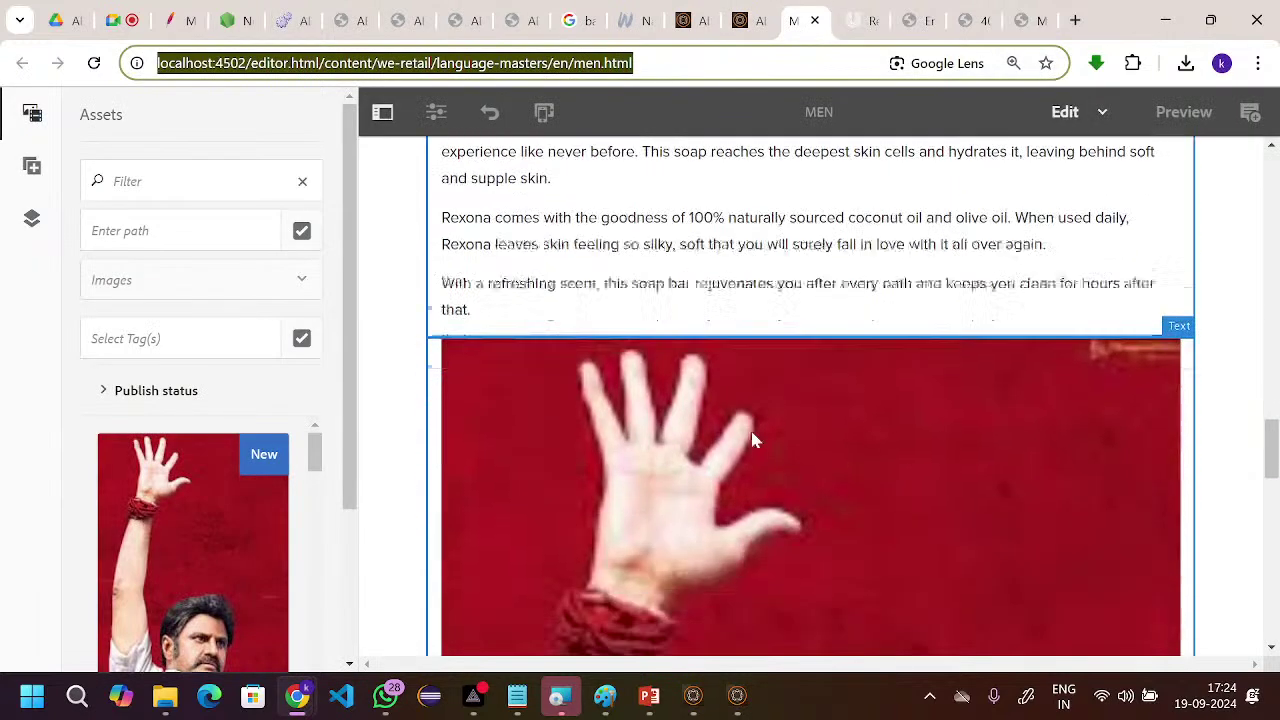
pyautogui.scroll(-9, 755, 440)
pyautogui.scroll(8, 755, 440)
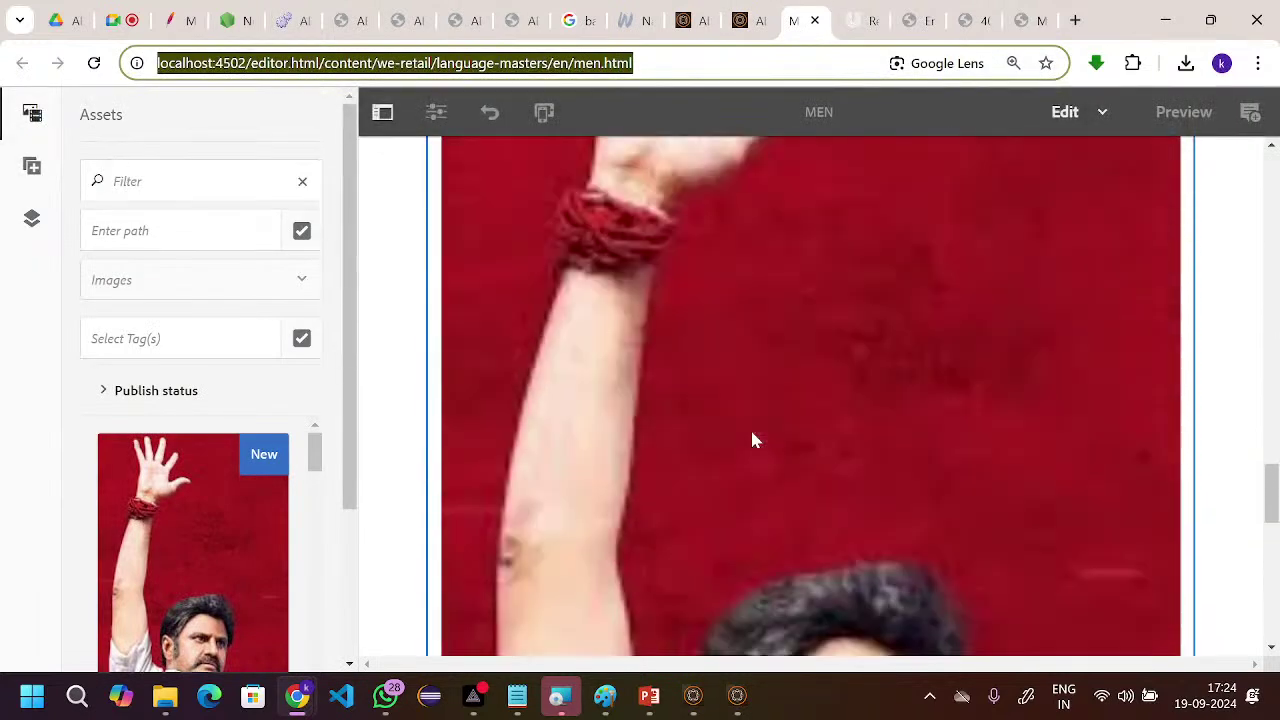
pyautogui.click(436, 113)
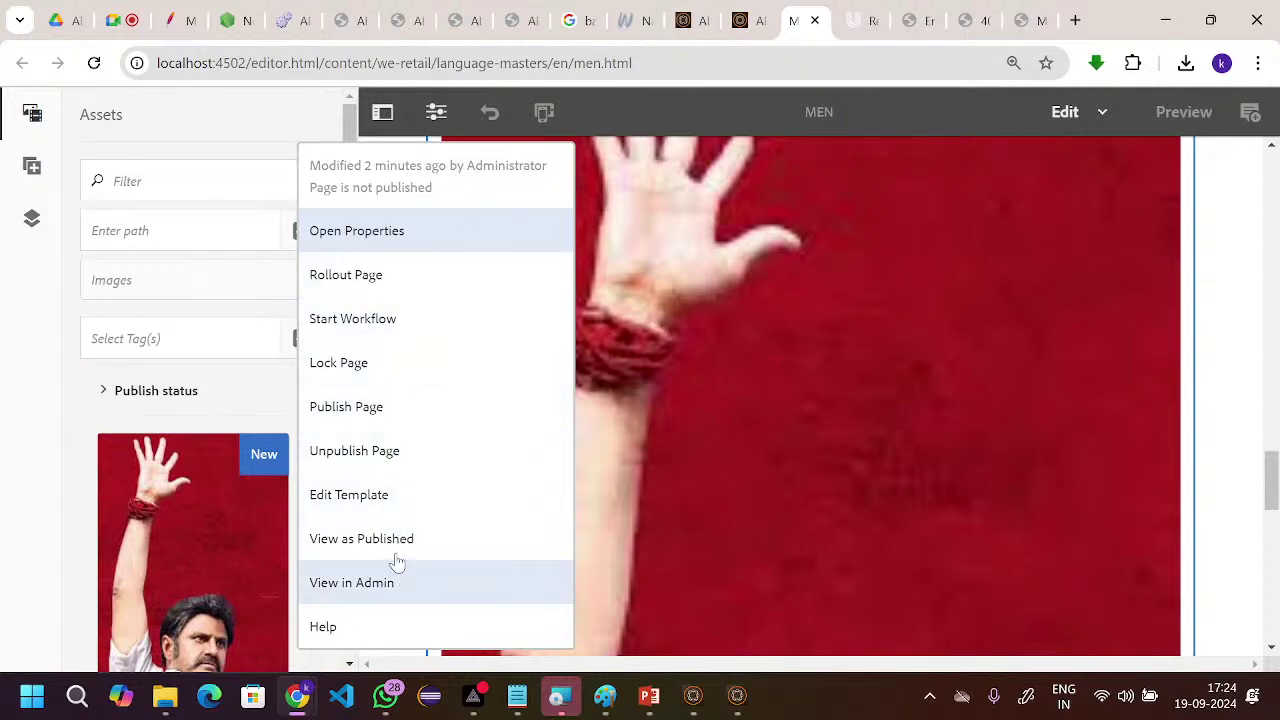
pyautogui.click(395, 414)
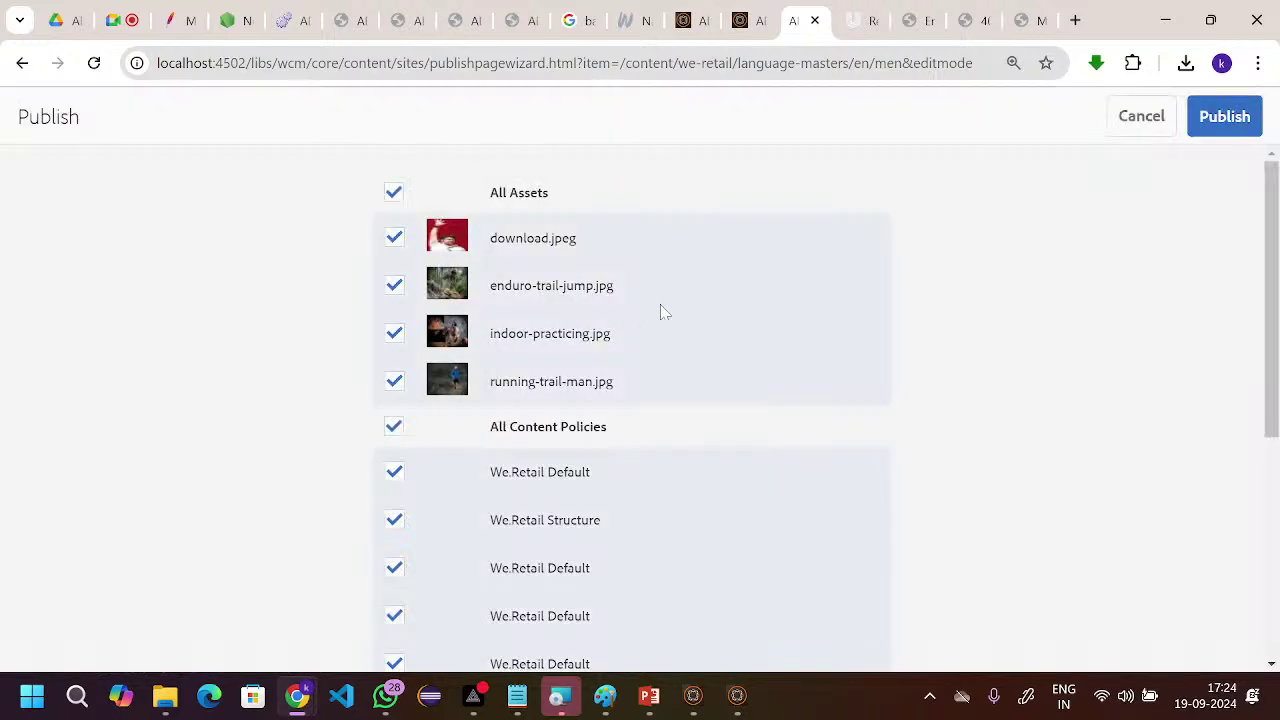
# - Confirm publishing the Men page along with its listed assets and content policies
pyautogui.scroll(-2, 908, 274)
pyautogui.scroll(2, 911, 274)
pyautogui.click(1228, 117)
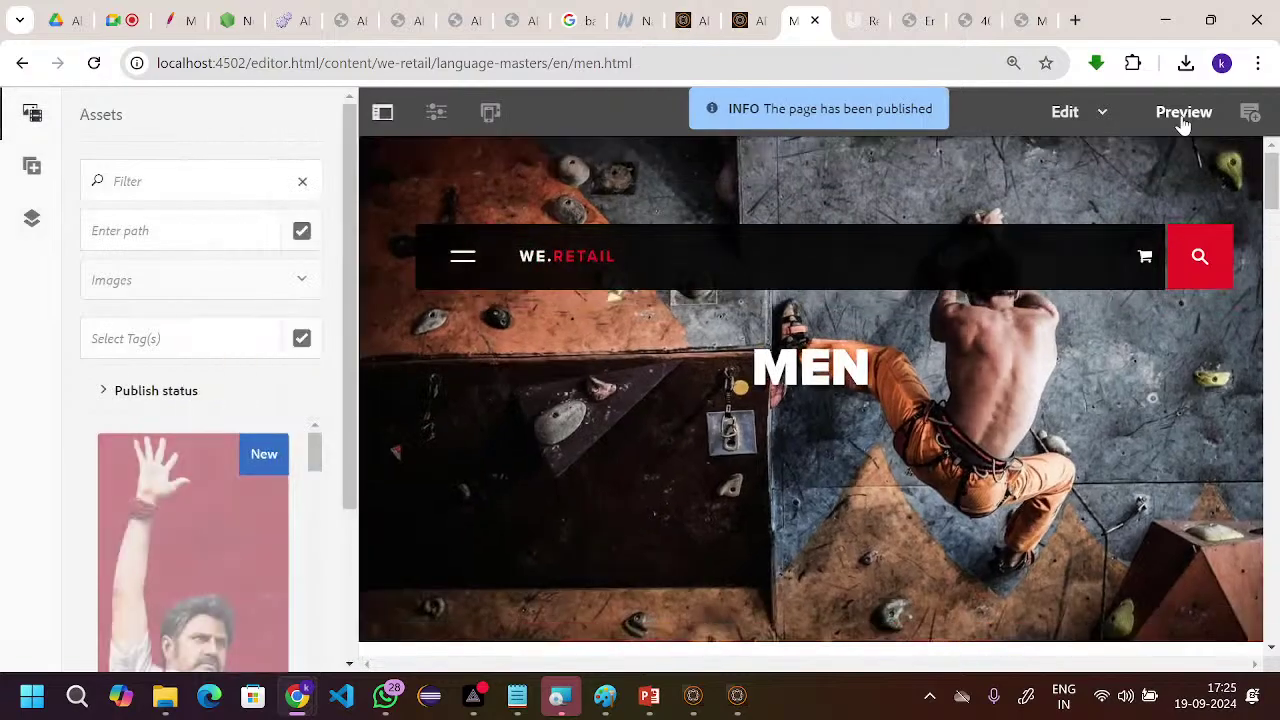
# - Preview the Men page with the Rexona text and image, then switch to the localhost:4503 tab
pyautogui.click(1181, 114)
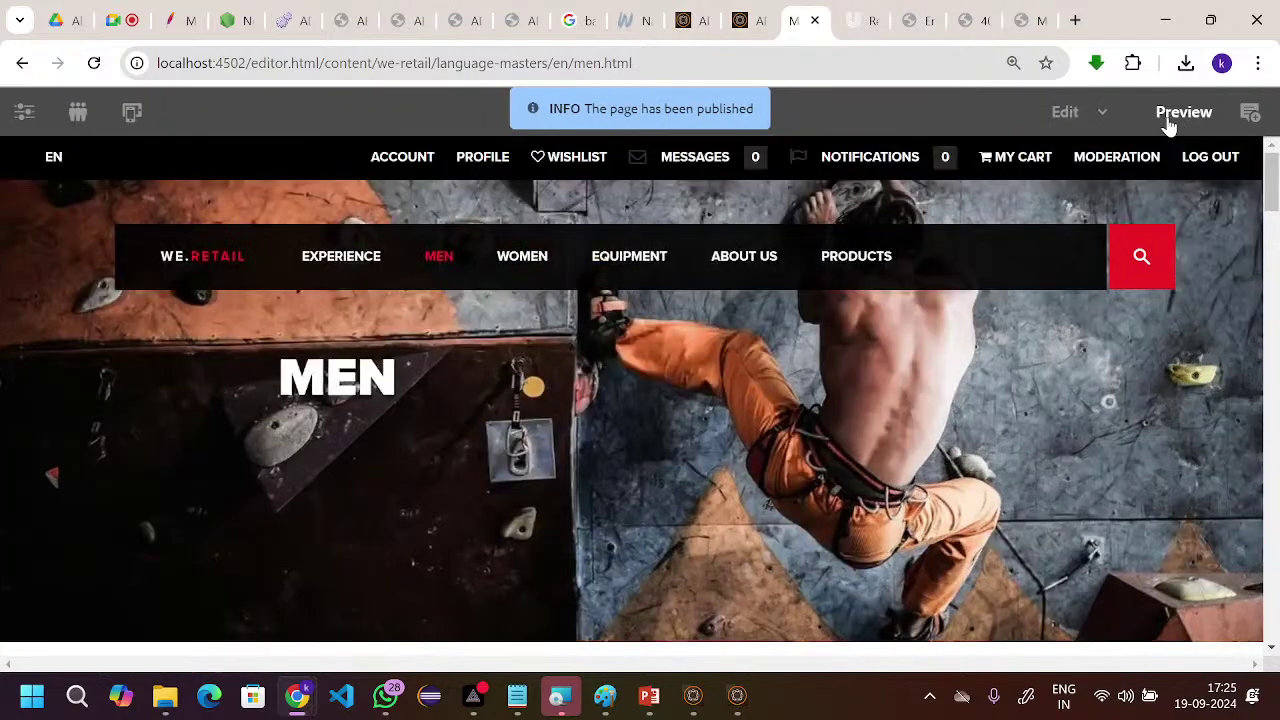
pyautogui.scroll(-15, 804, 304)
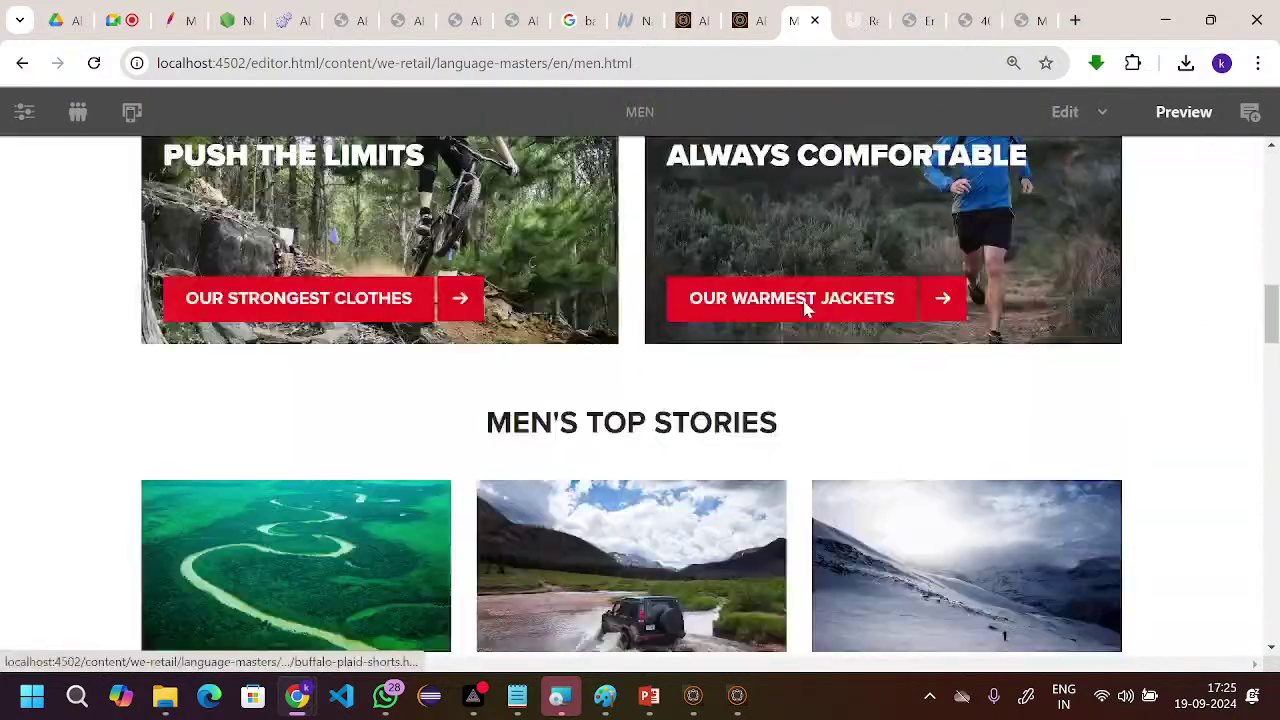
pyautogui.scroll(-15, 808, 308)
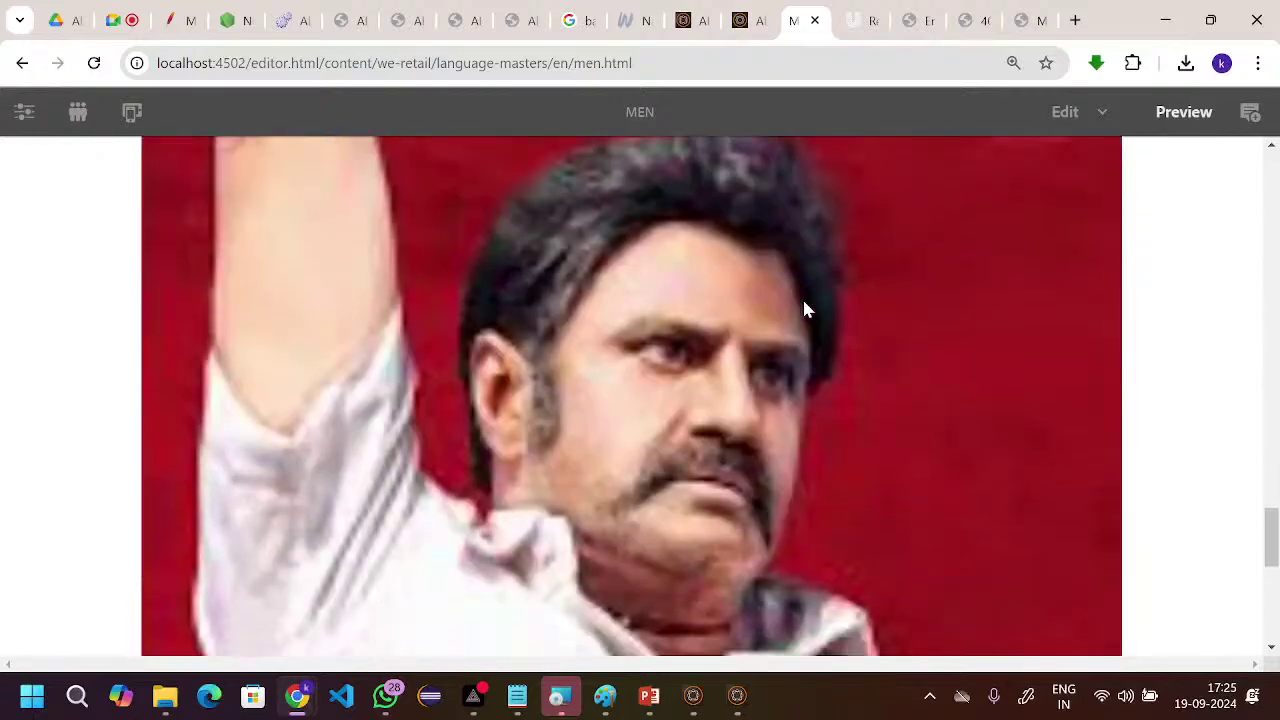
pyautogui.scroll(20, 808, 308)
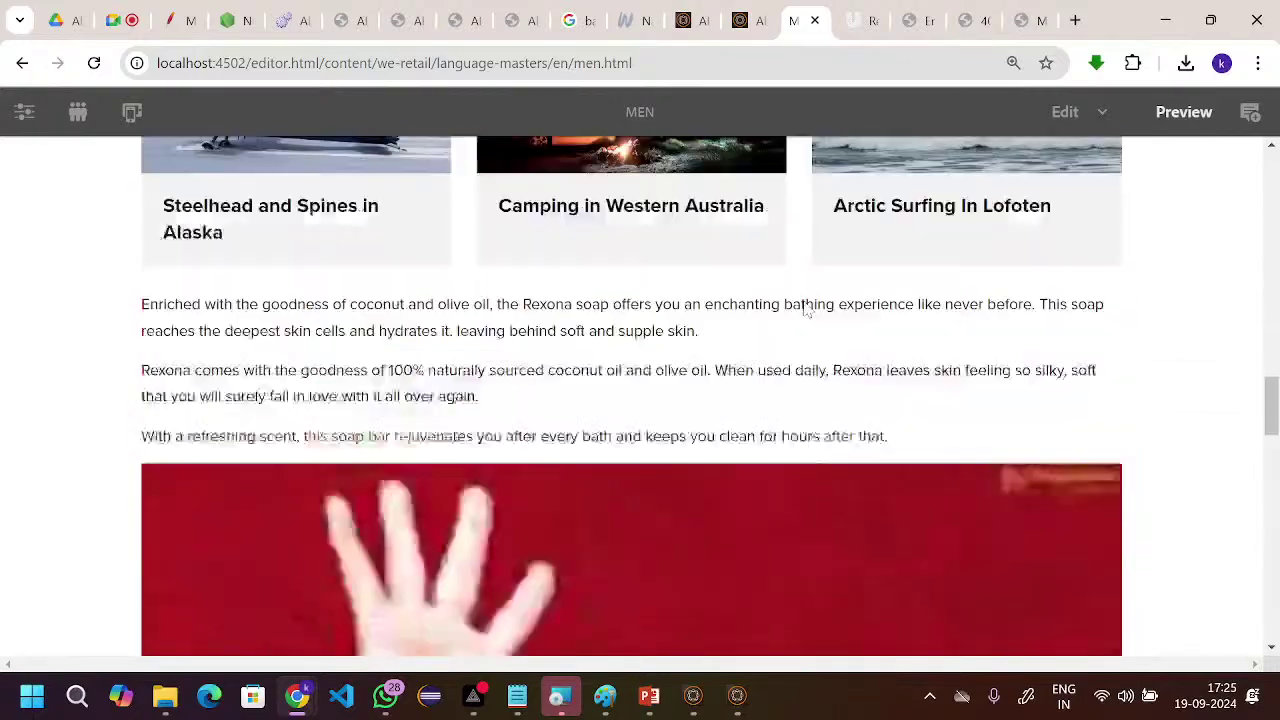
pyautogui.scroll(2, 808, 308)
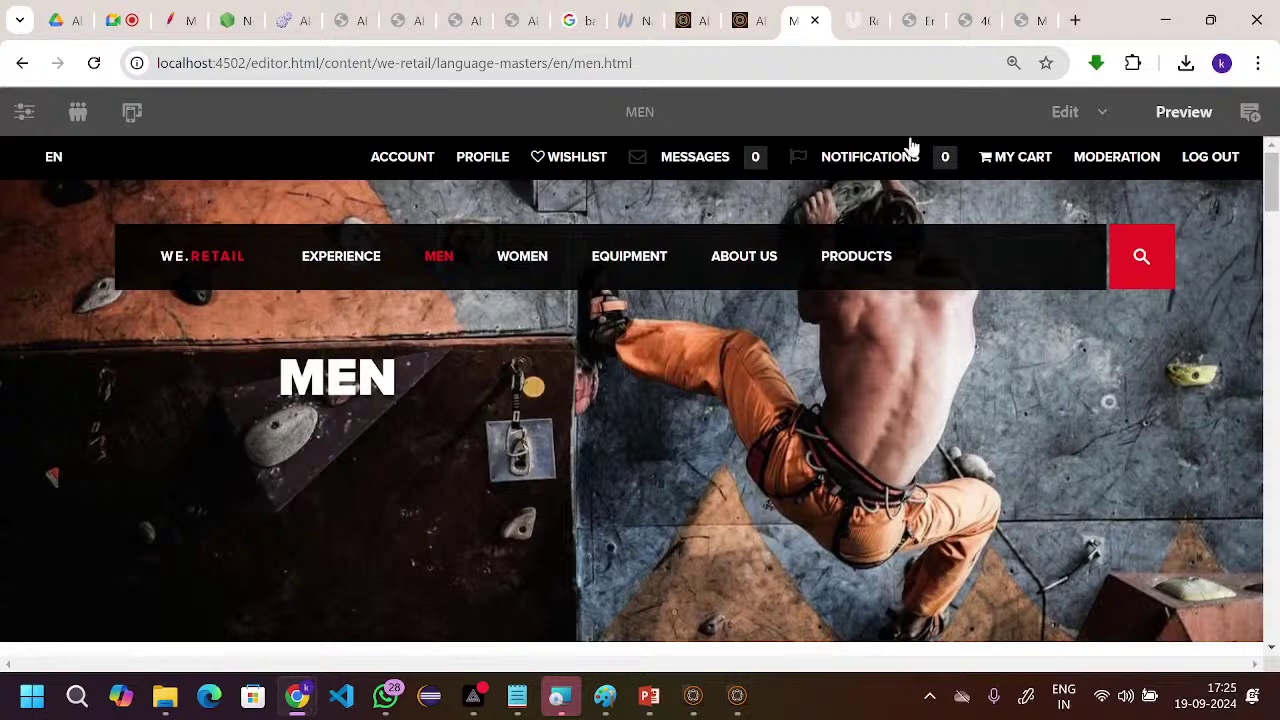
pyautogui.click(1032, 21)
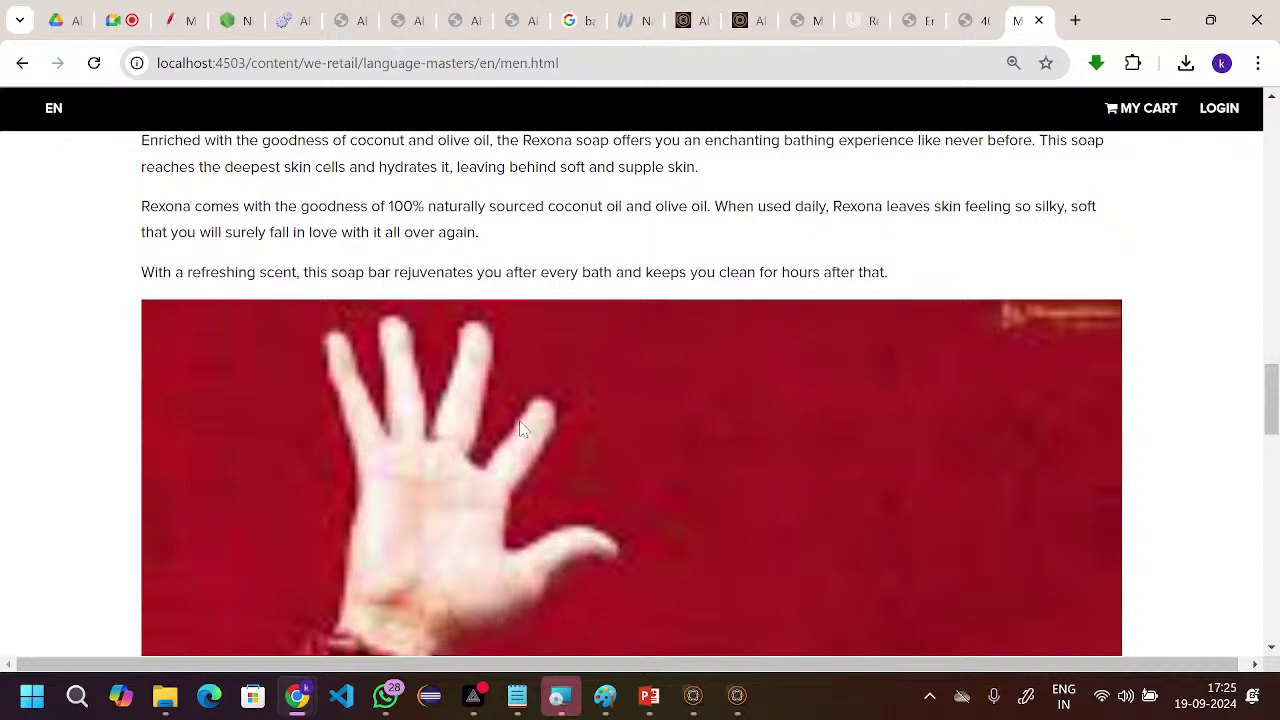
# - Highlight the 4503 port in the published Men page's address
pyautogui.scroll(2, 612, 332)
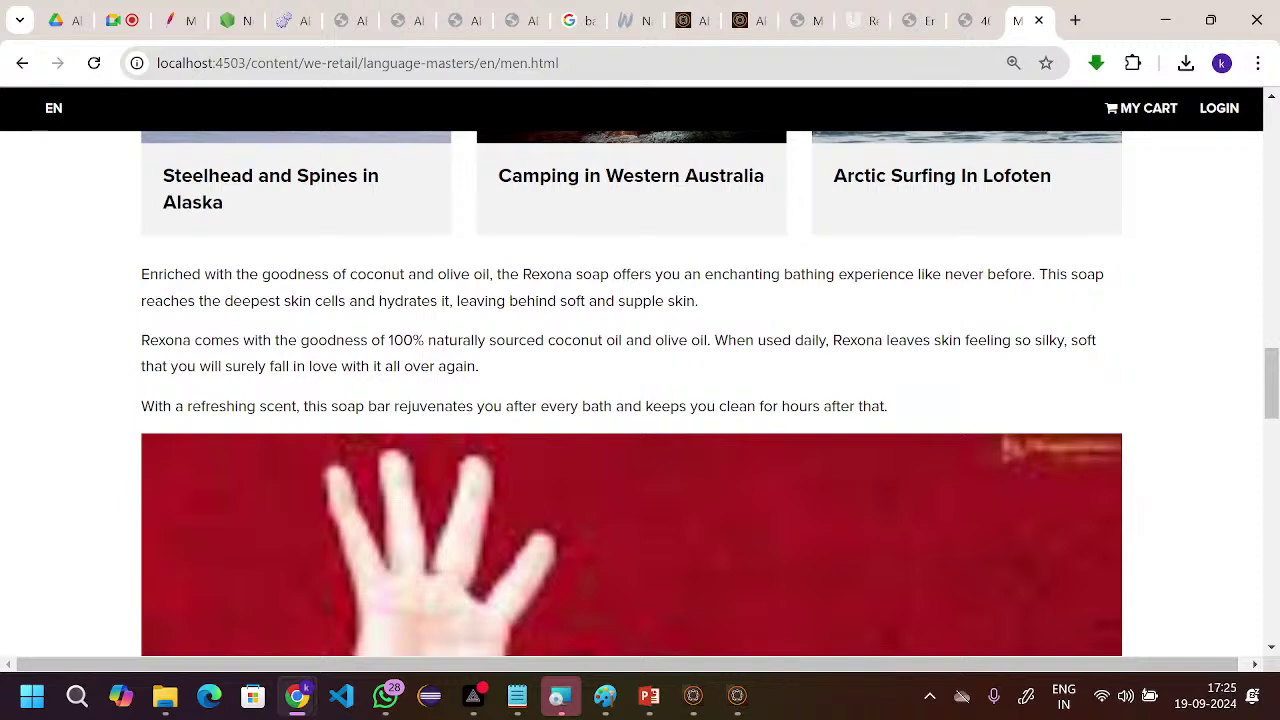
pyautogui.scroll(-1, 631, 393)
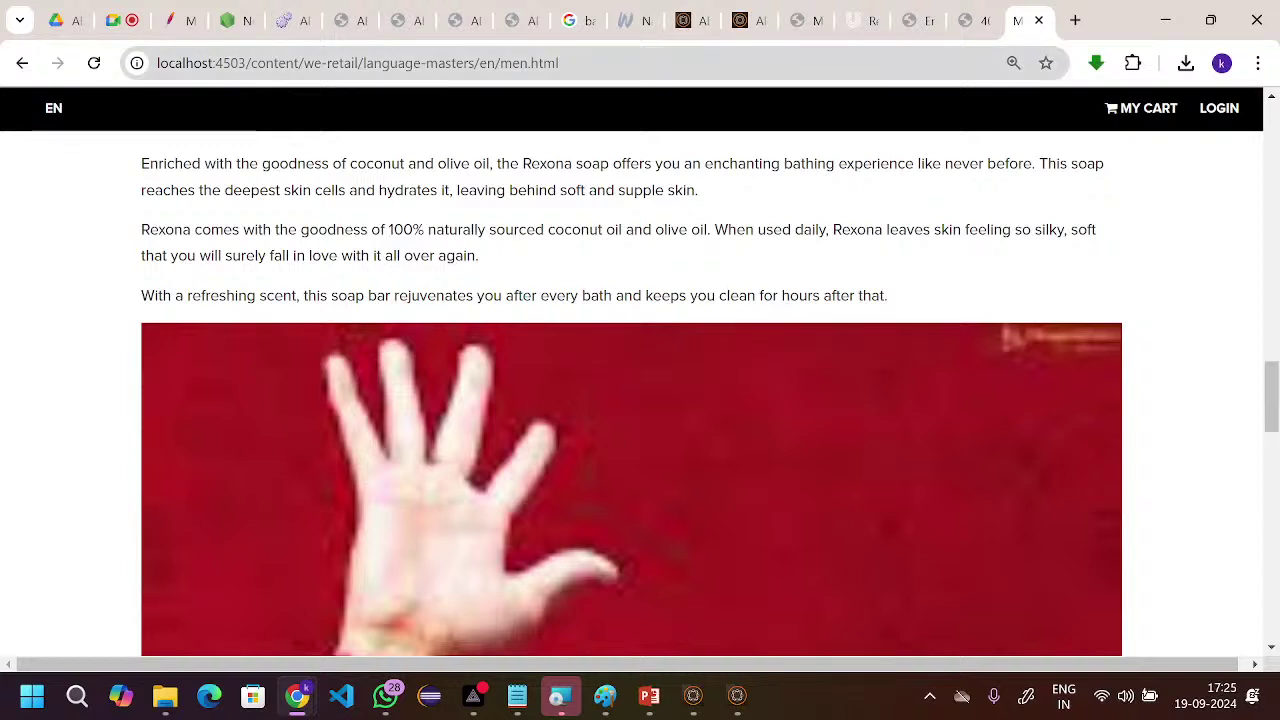
pyautogui.moveTo(215, 63); pyautogui.dragTo(245, 63)
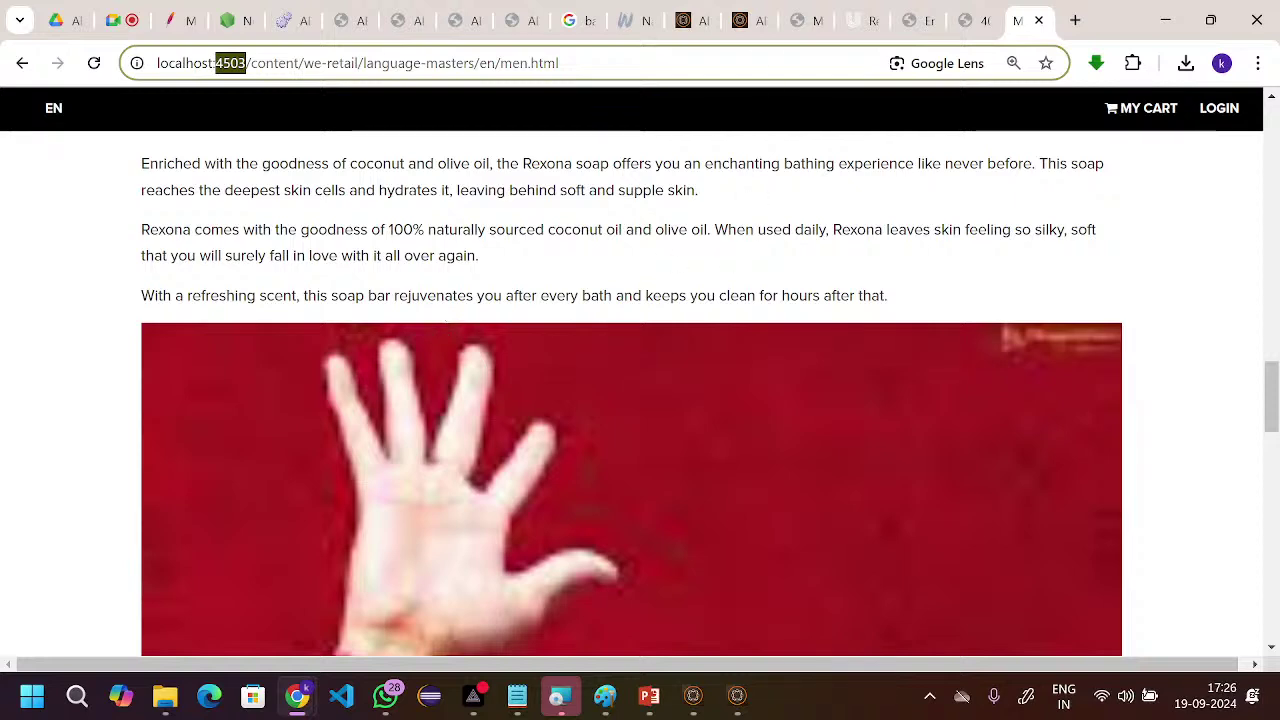
# - Scroll the published page to verify the Rexona paragraphs and image, then bring PRISM Live Studio forward
pyautogui.scroll(2, 387, 362)
pyautogui.scroll(-2, 387, 362)
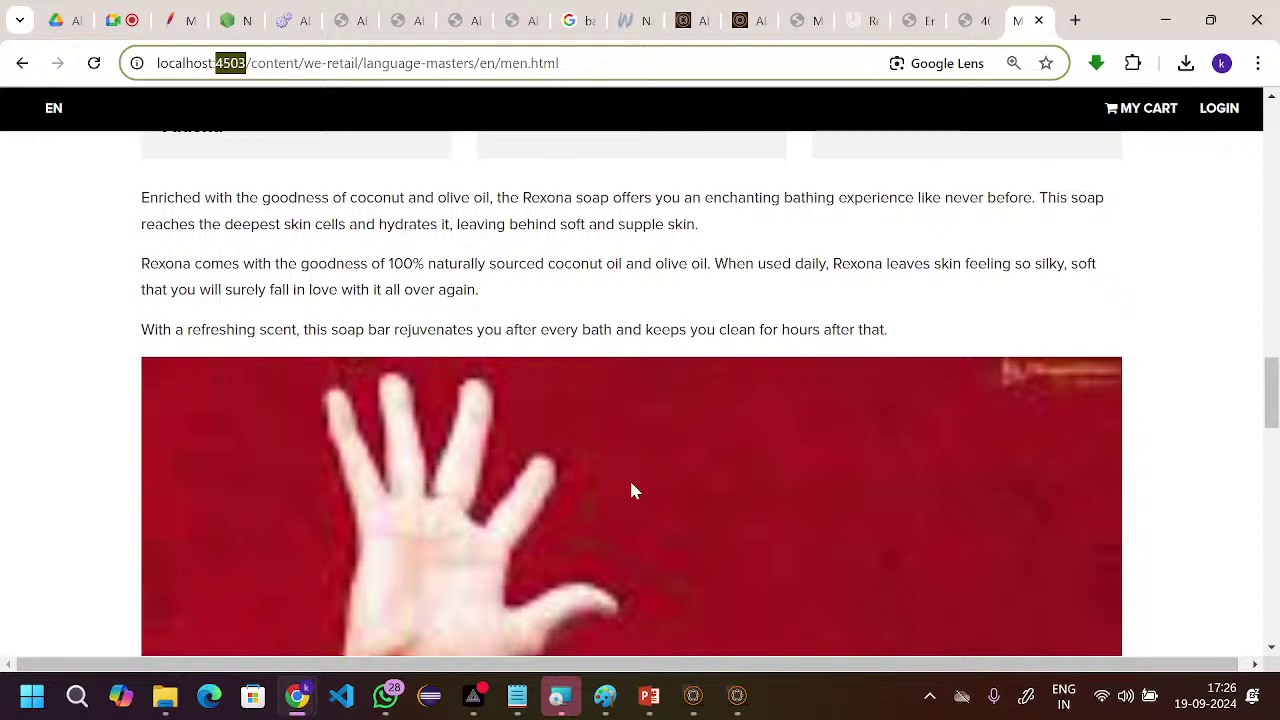
pyautogui.scroll(-1, 631, 489)
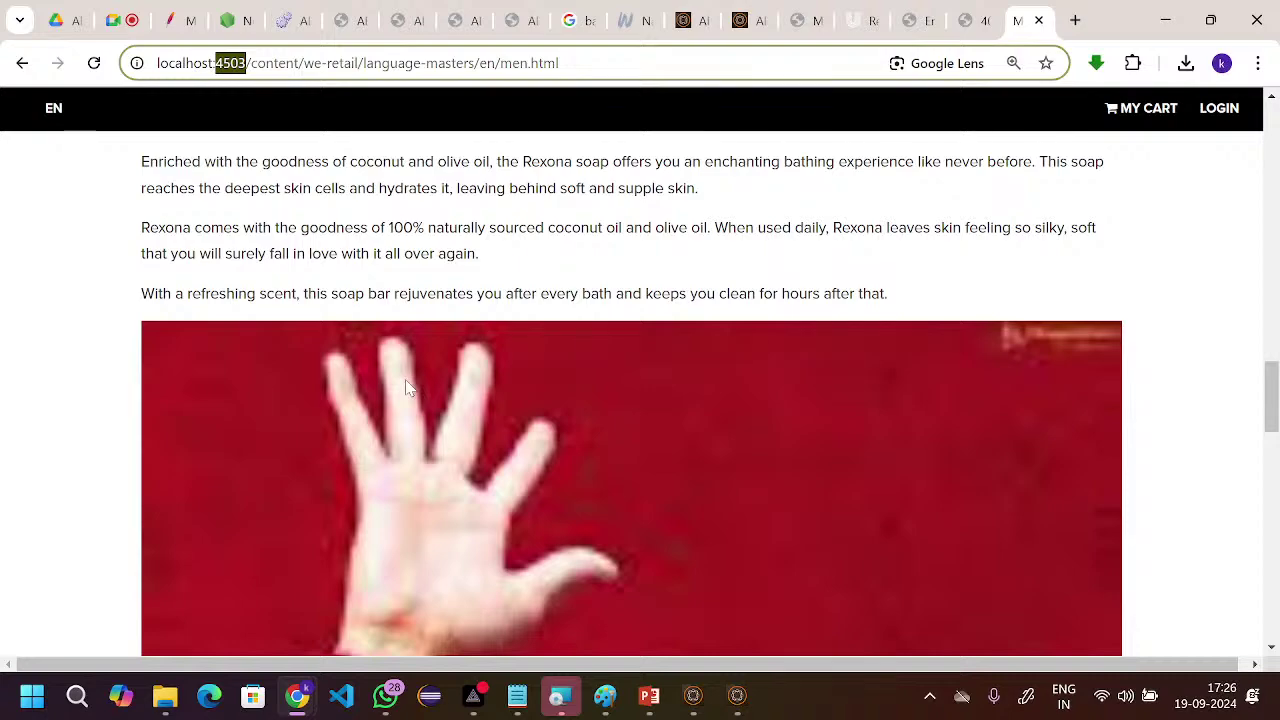
pyautogui.scroll(3, 407, 388)
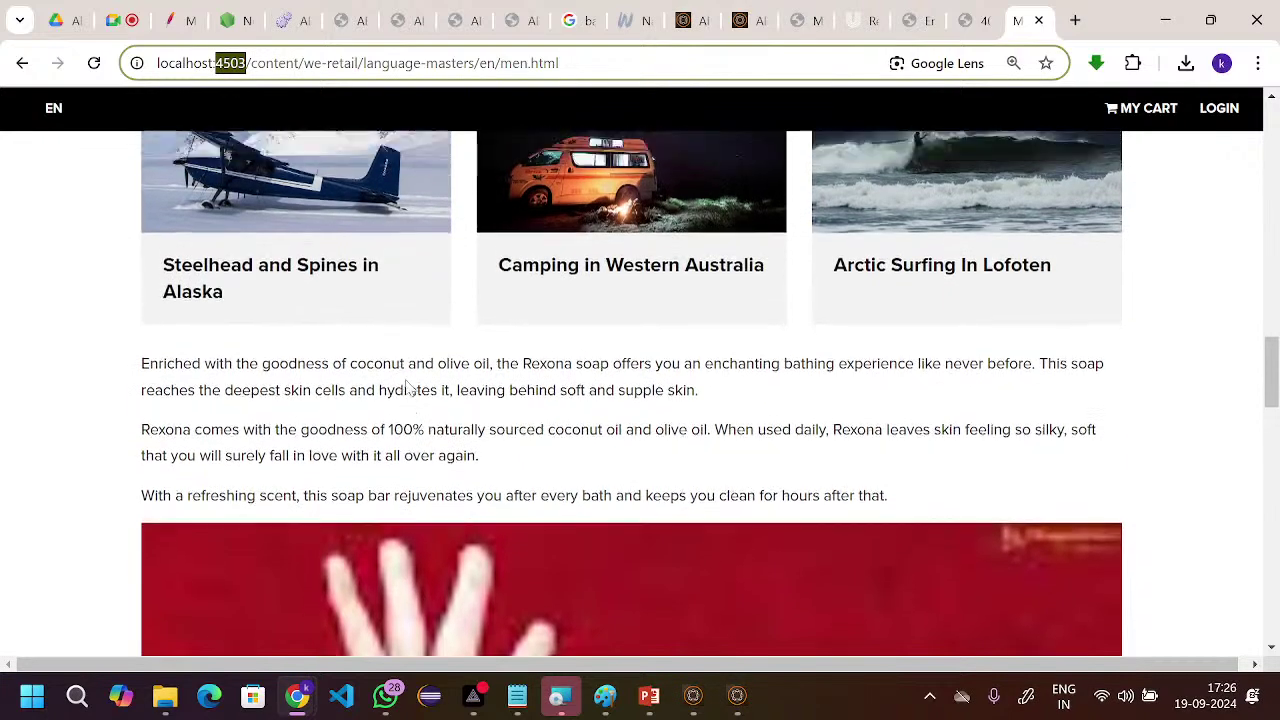
pyautogui.scroll(-1, 407, 388)
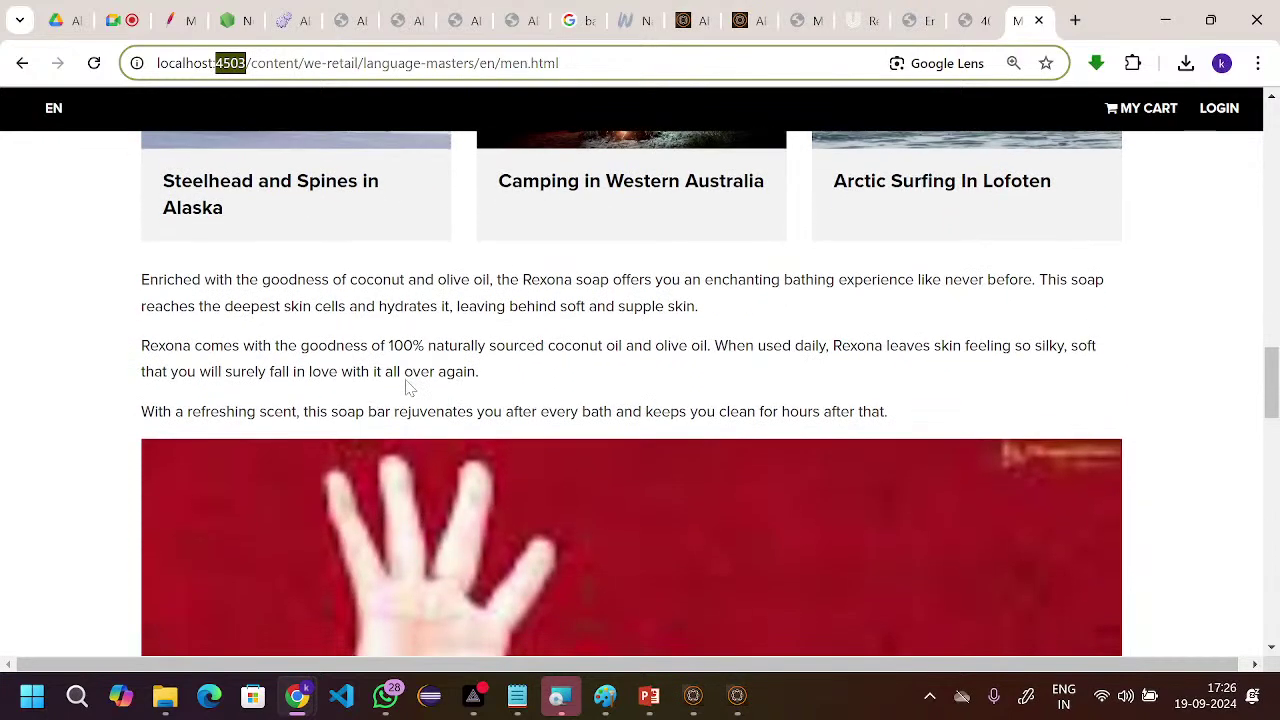
pyautogui.scroll(-6, 407, 388)
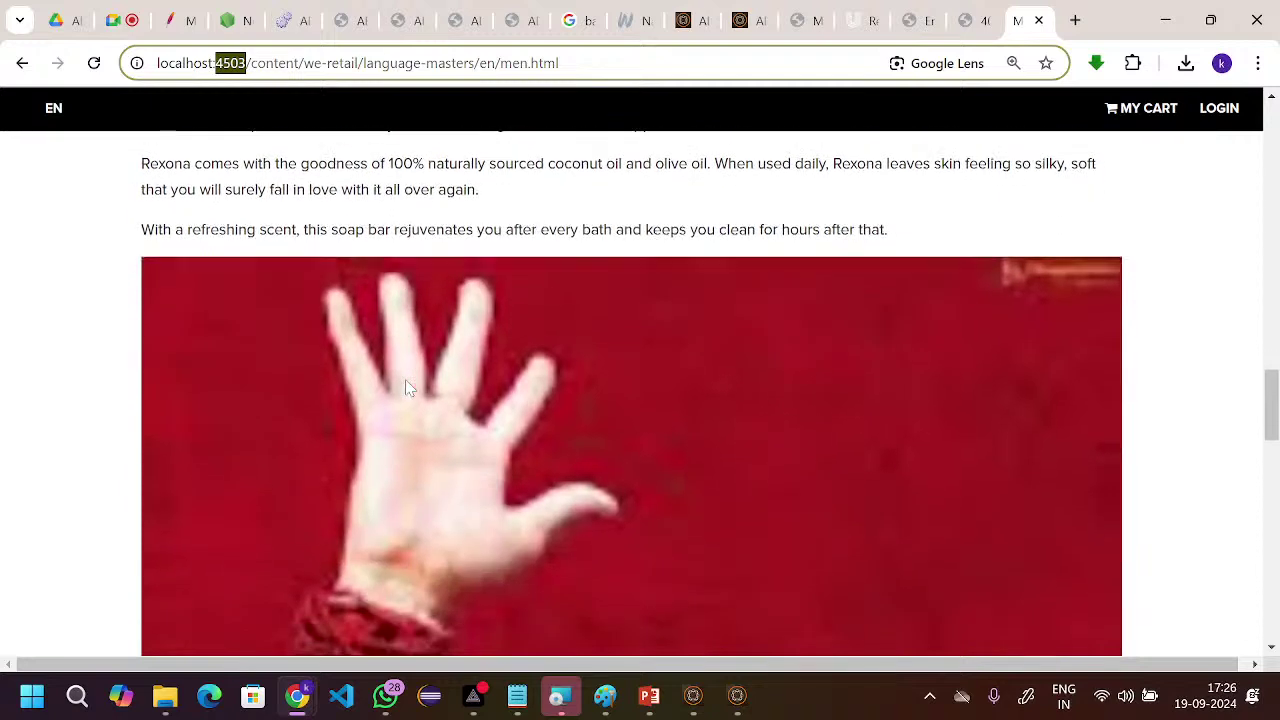
pyautogui.scroll(-4, 407, 388)
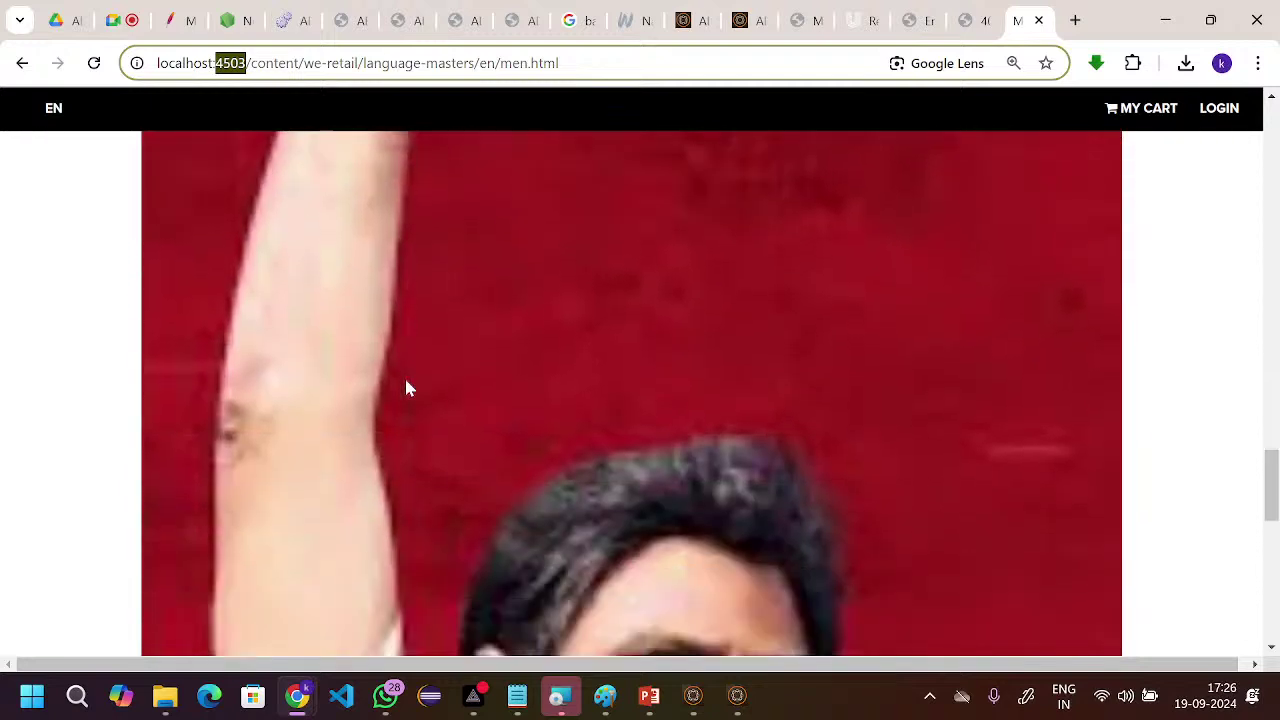
pyautogui.scroll(-2, 407, 388)
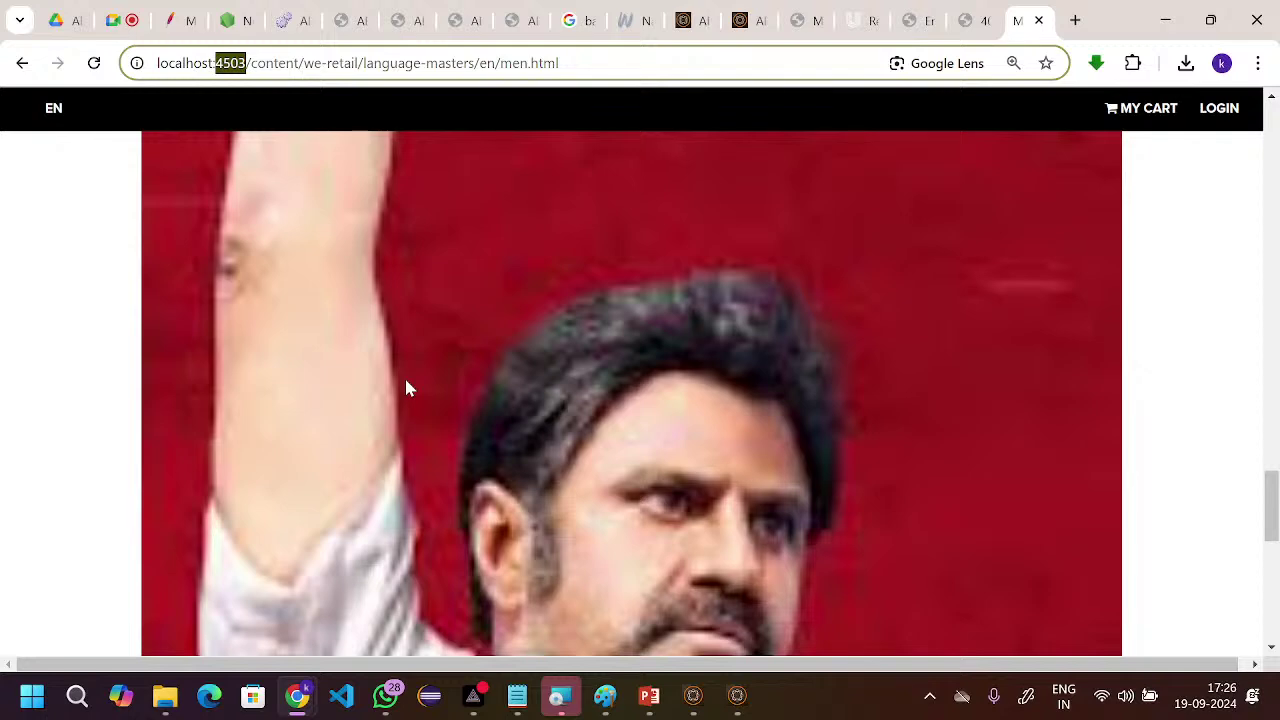
pyautogui.scroll(-3, 407, 388)
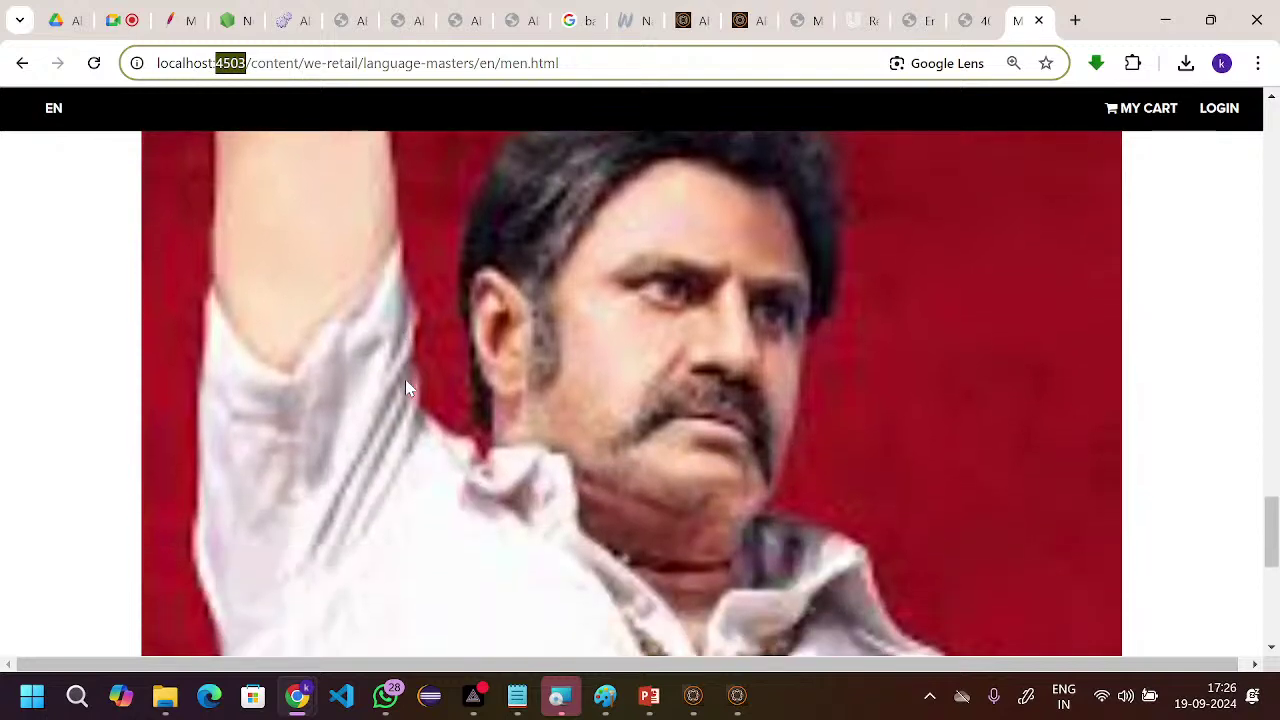
pyautogui.scroll(-1, 407, 388)
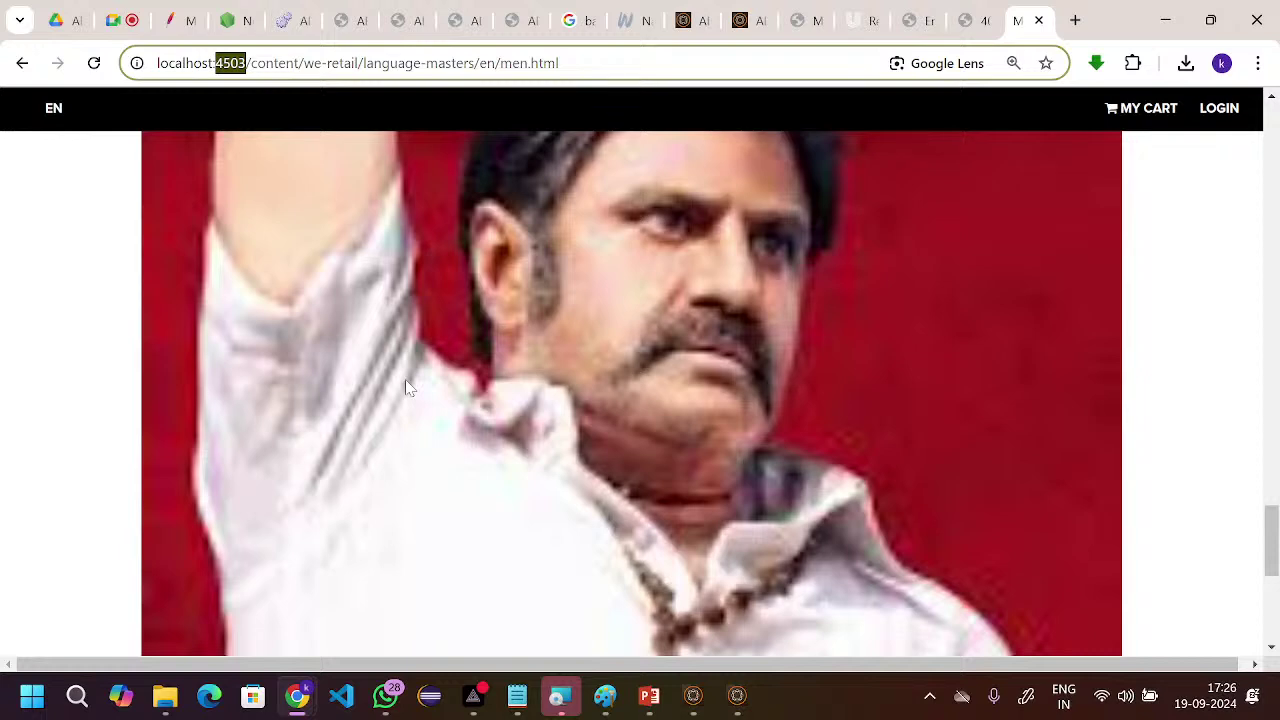
pyautogui.scroll(-3, 408, 388)
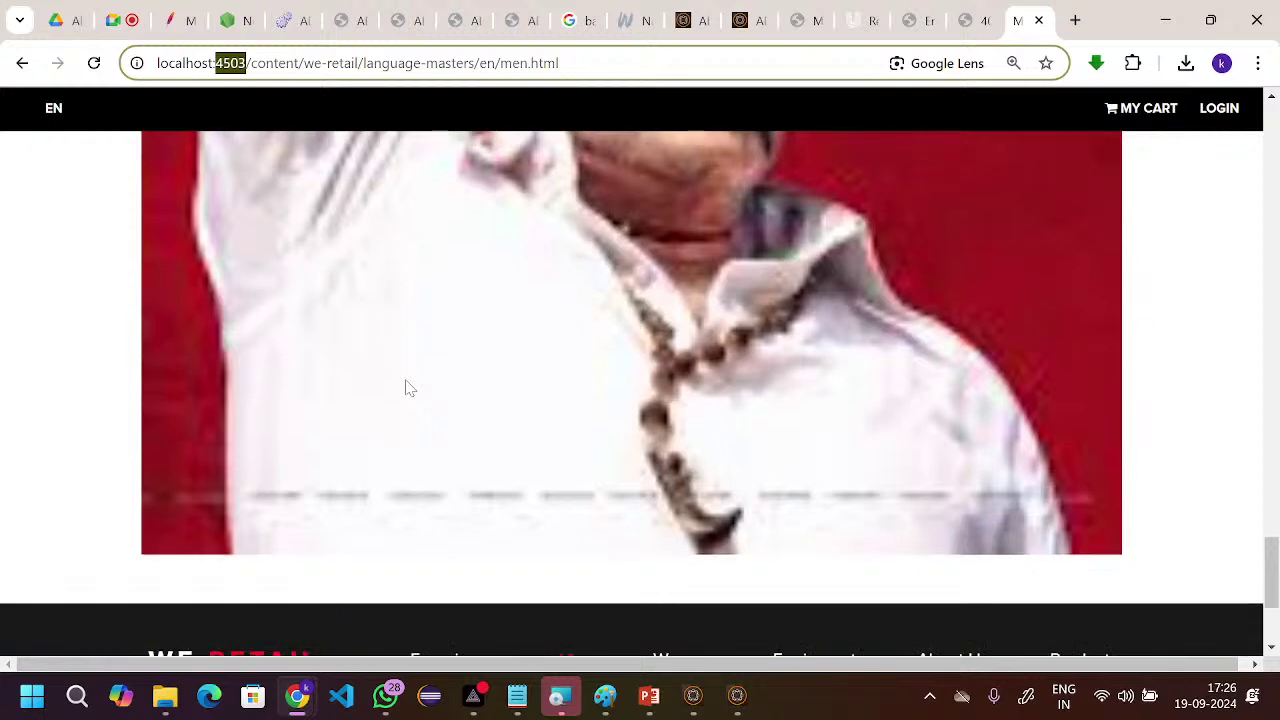
pyautogui.scroll(3, 408, 388)
pyautogui.scroll(2, 408, 388)
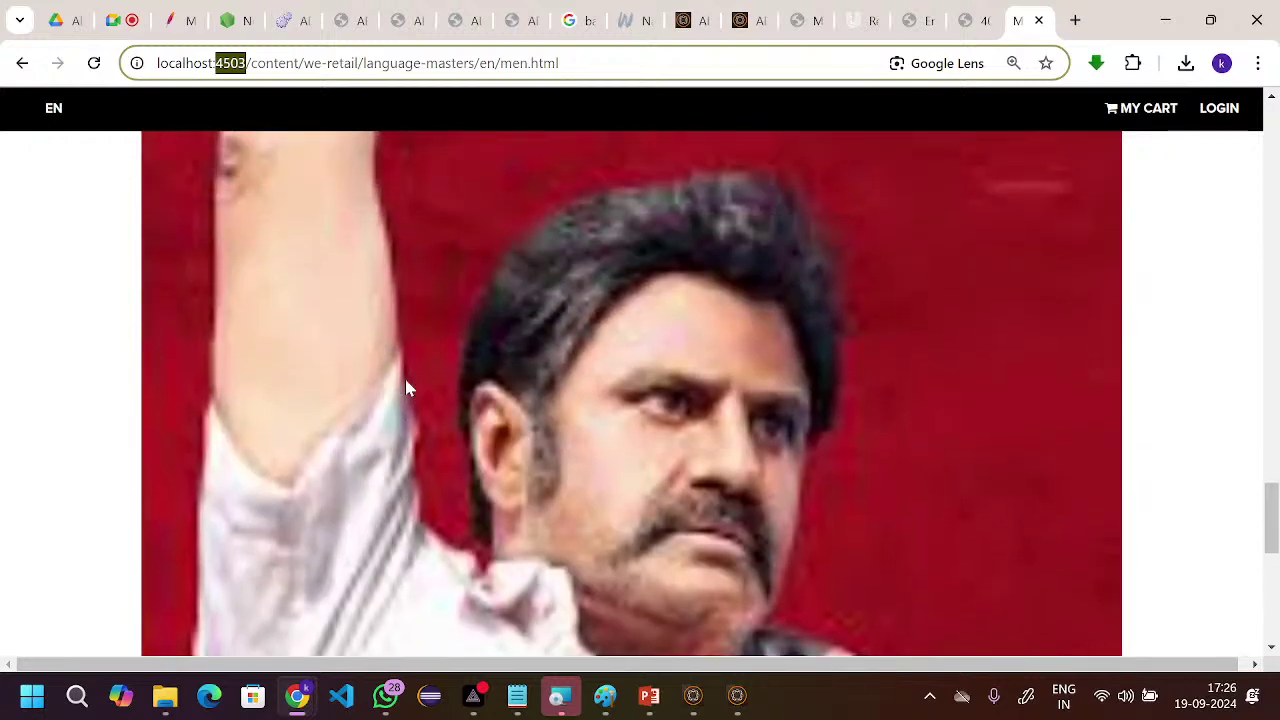
pyautogui.scroll(5, 408, 388)
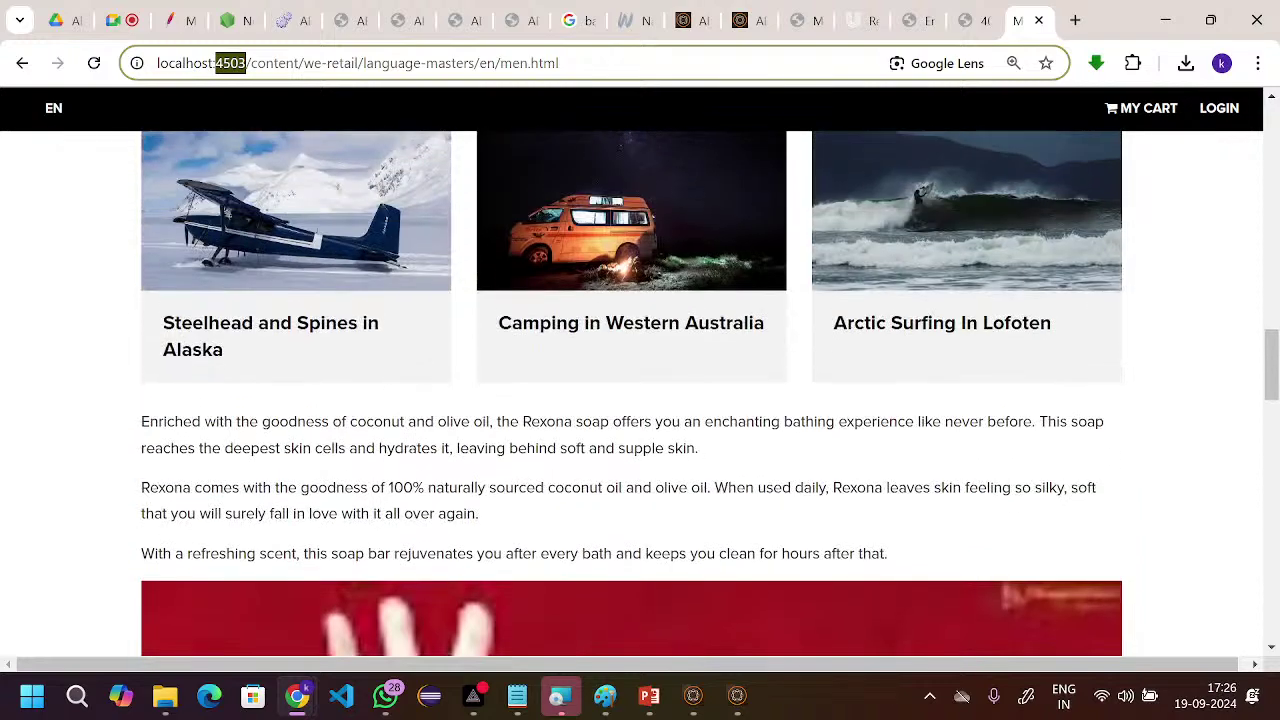
pyautogui.scroll(-1, 631, 390)
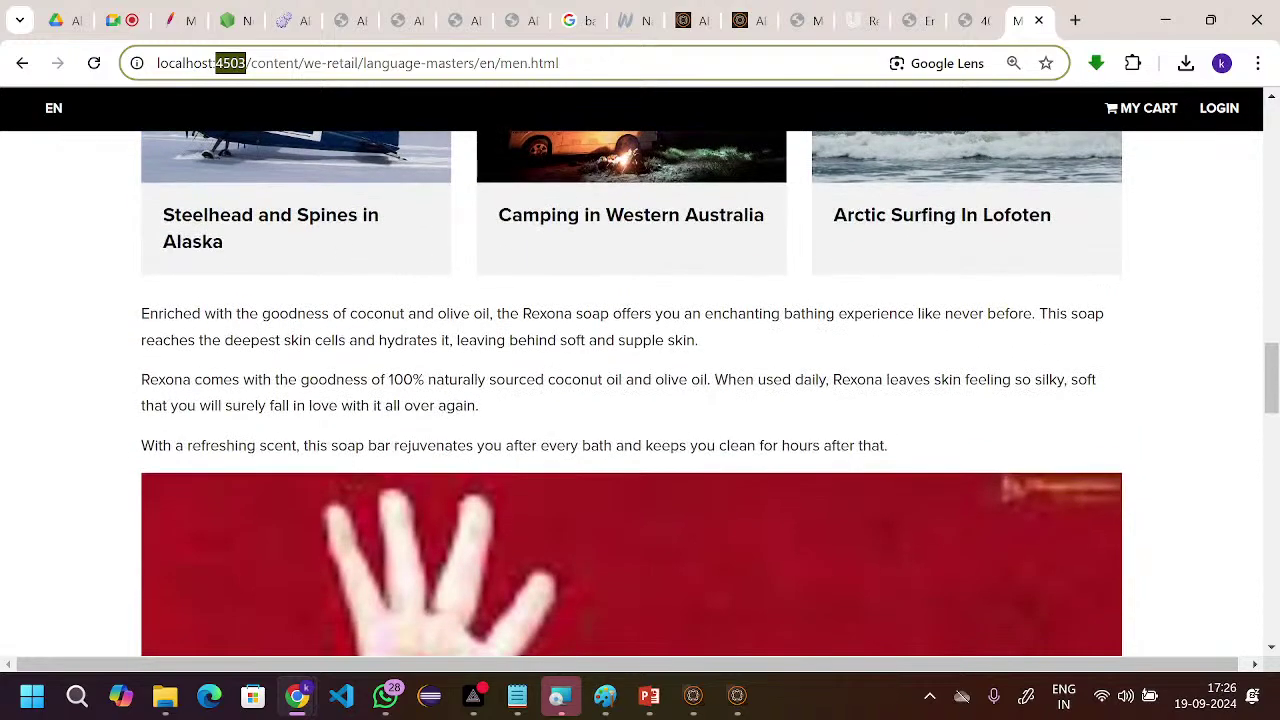
pyautogui.scroll(-3, 631, 393)
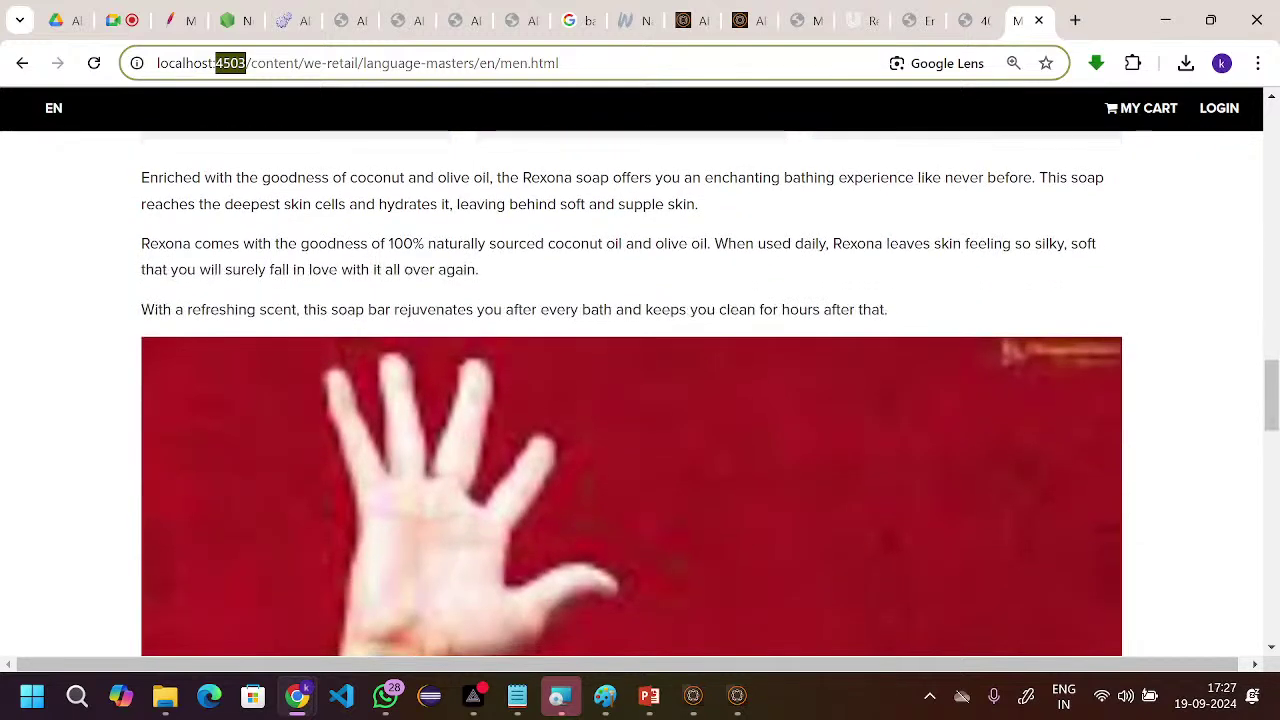
pyautogui.scroll(-3, 404, 598)
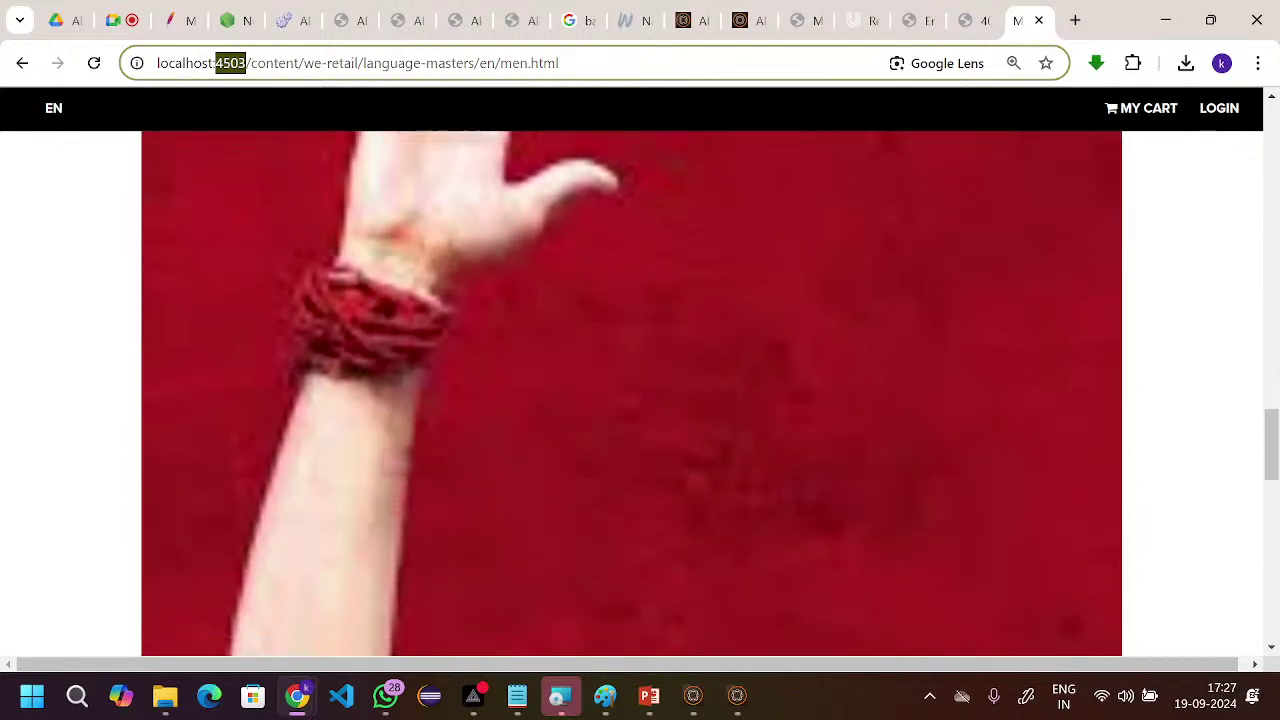
pyautogui.moveTo(473, 695)
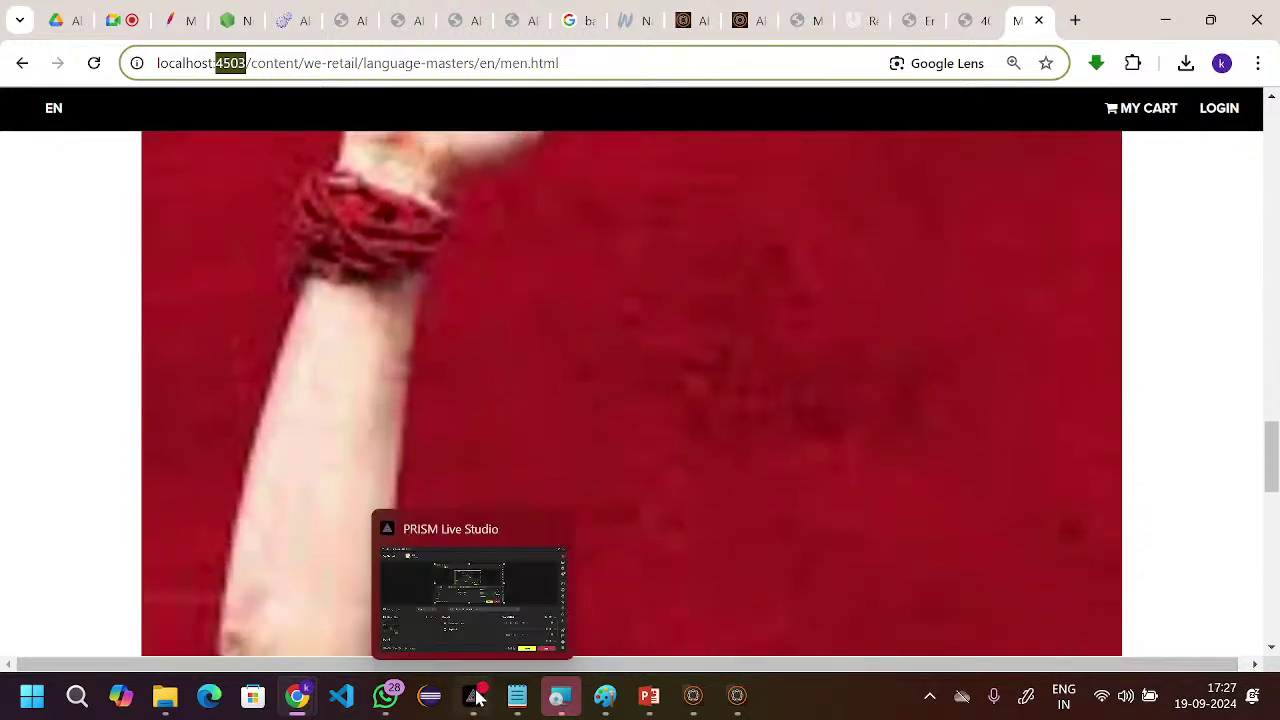
pyautogui.click(468, 627)
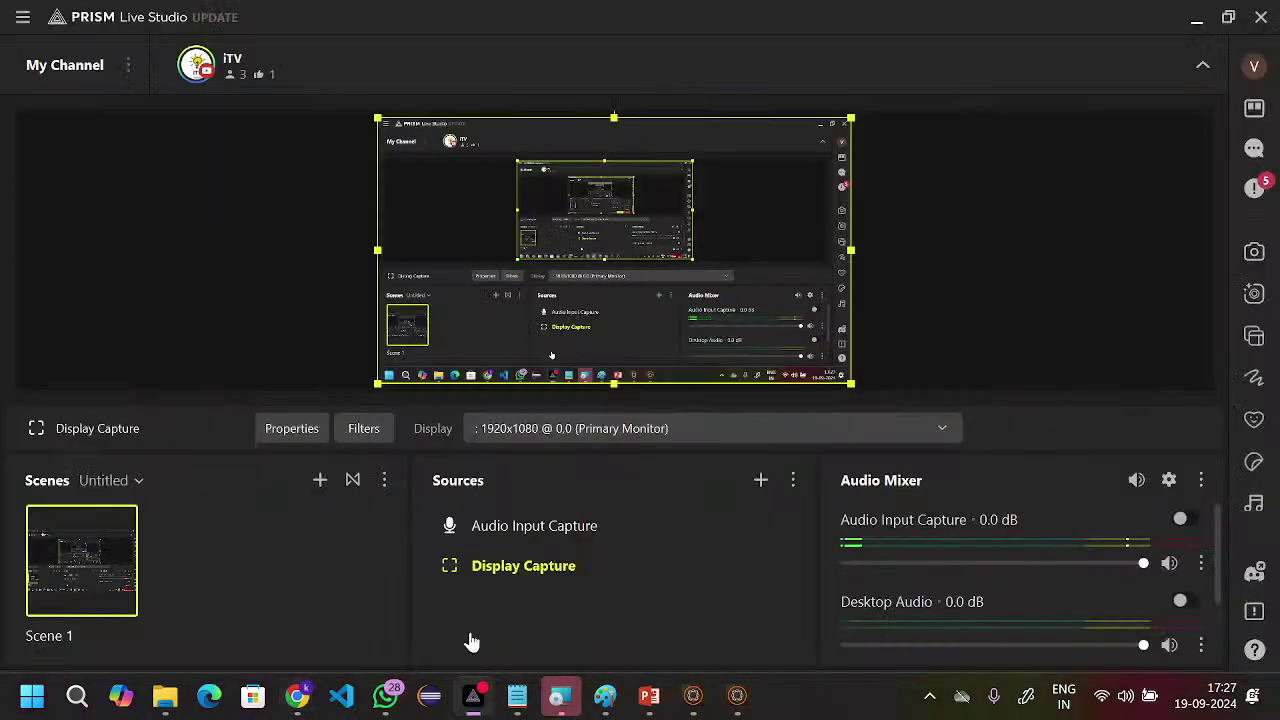